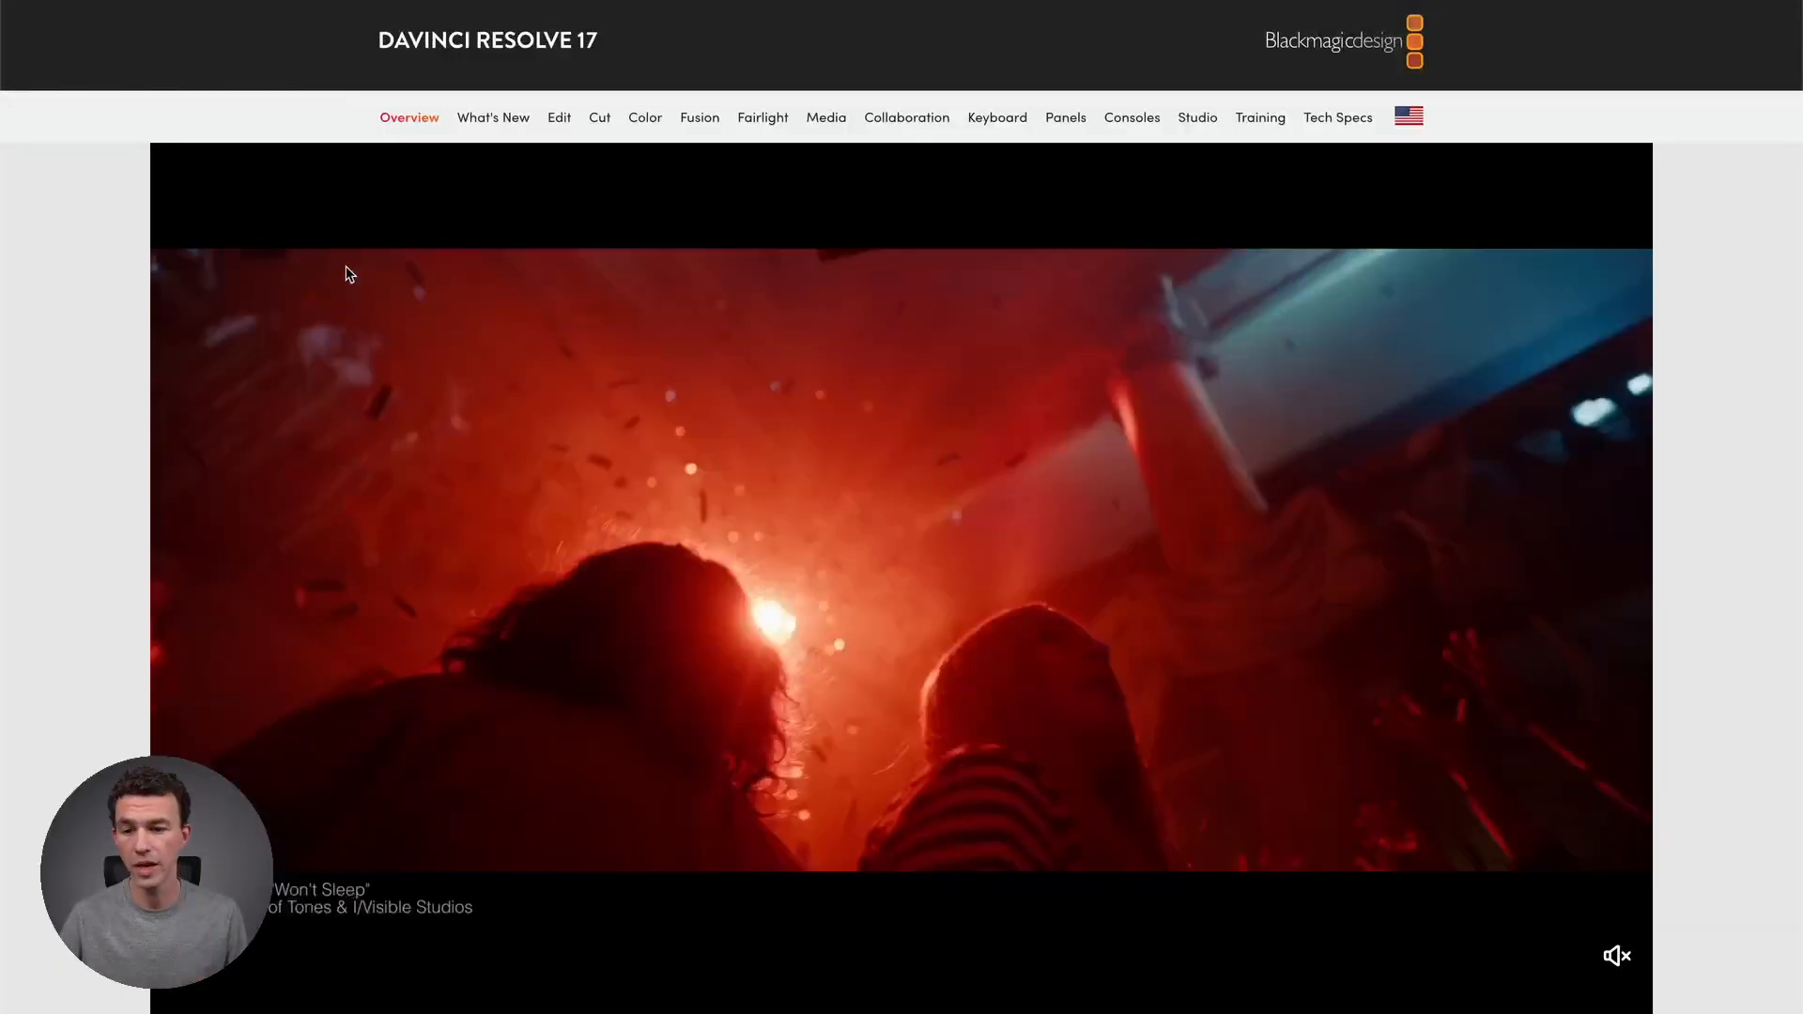
# Find the download options on the DaVinci Resolve 17 product page and choose the free version's download.
pyautogui.scroll(-3, 456, 550)
pyautogui.scroll(-4, 455, 550)
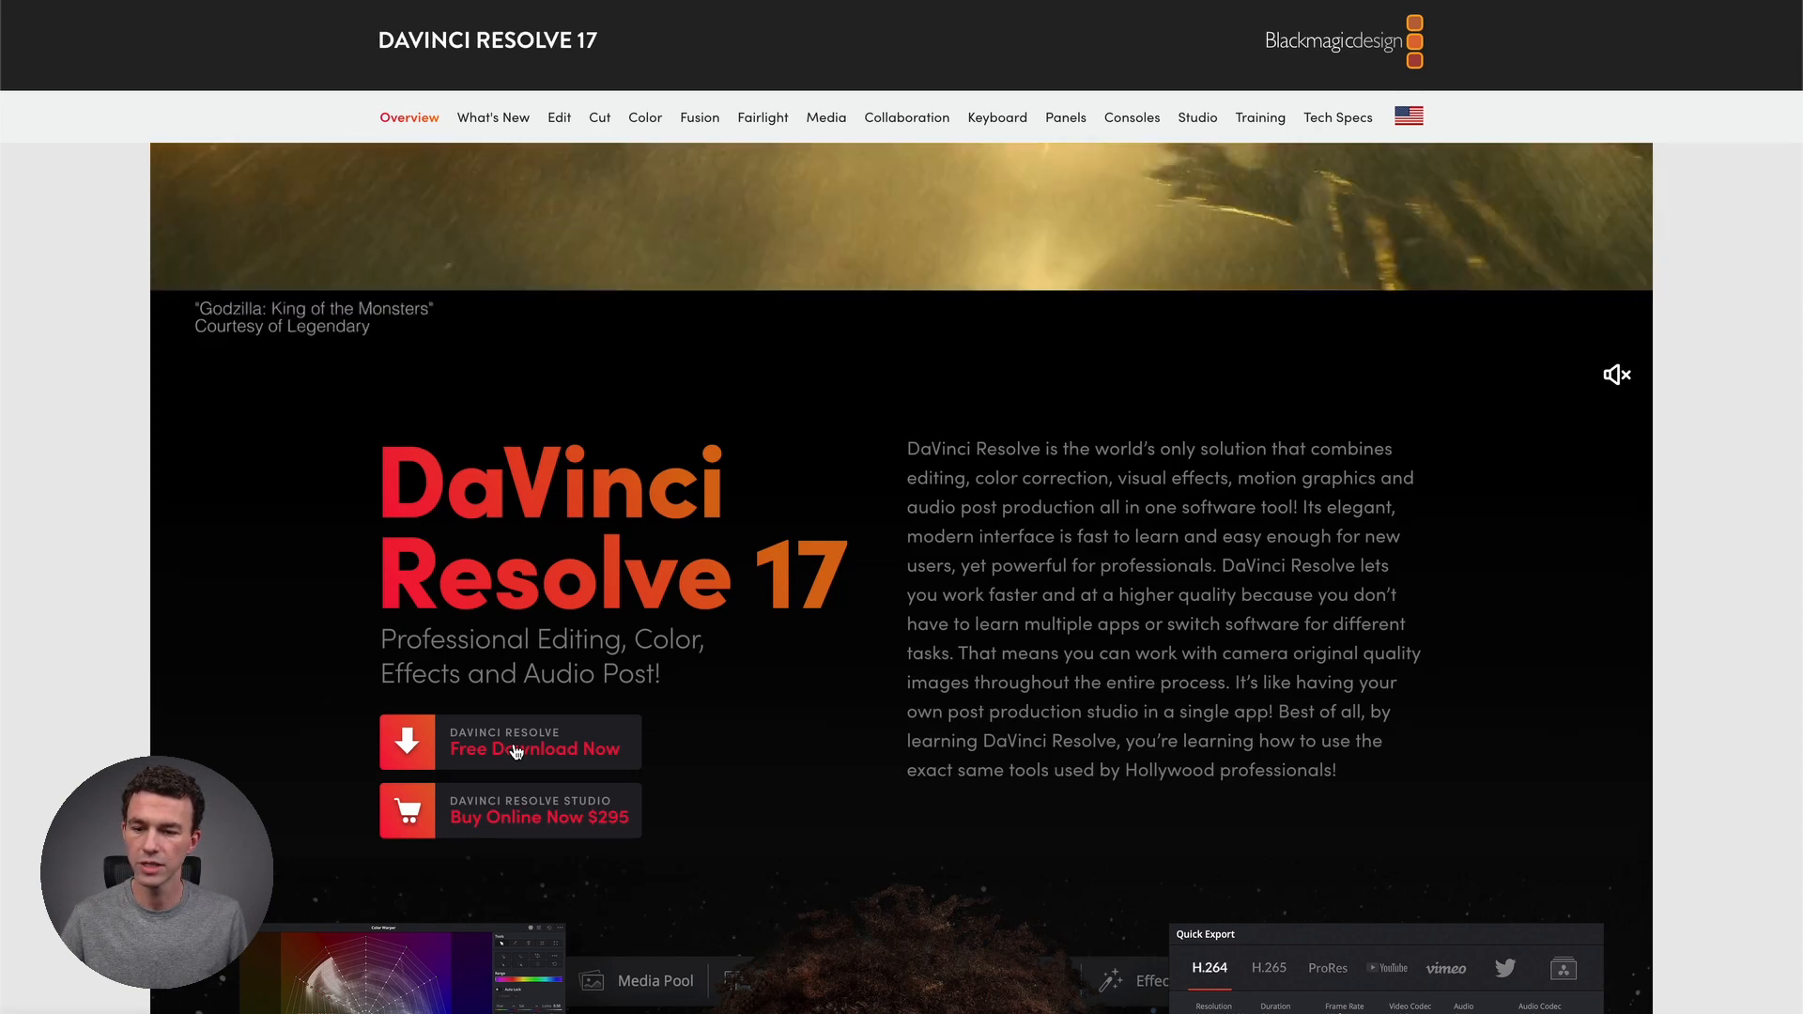
pyautogui.click(516, 751)
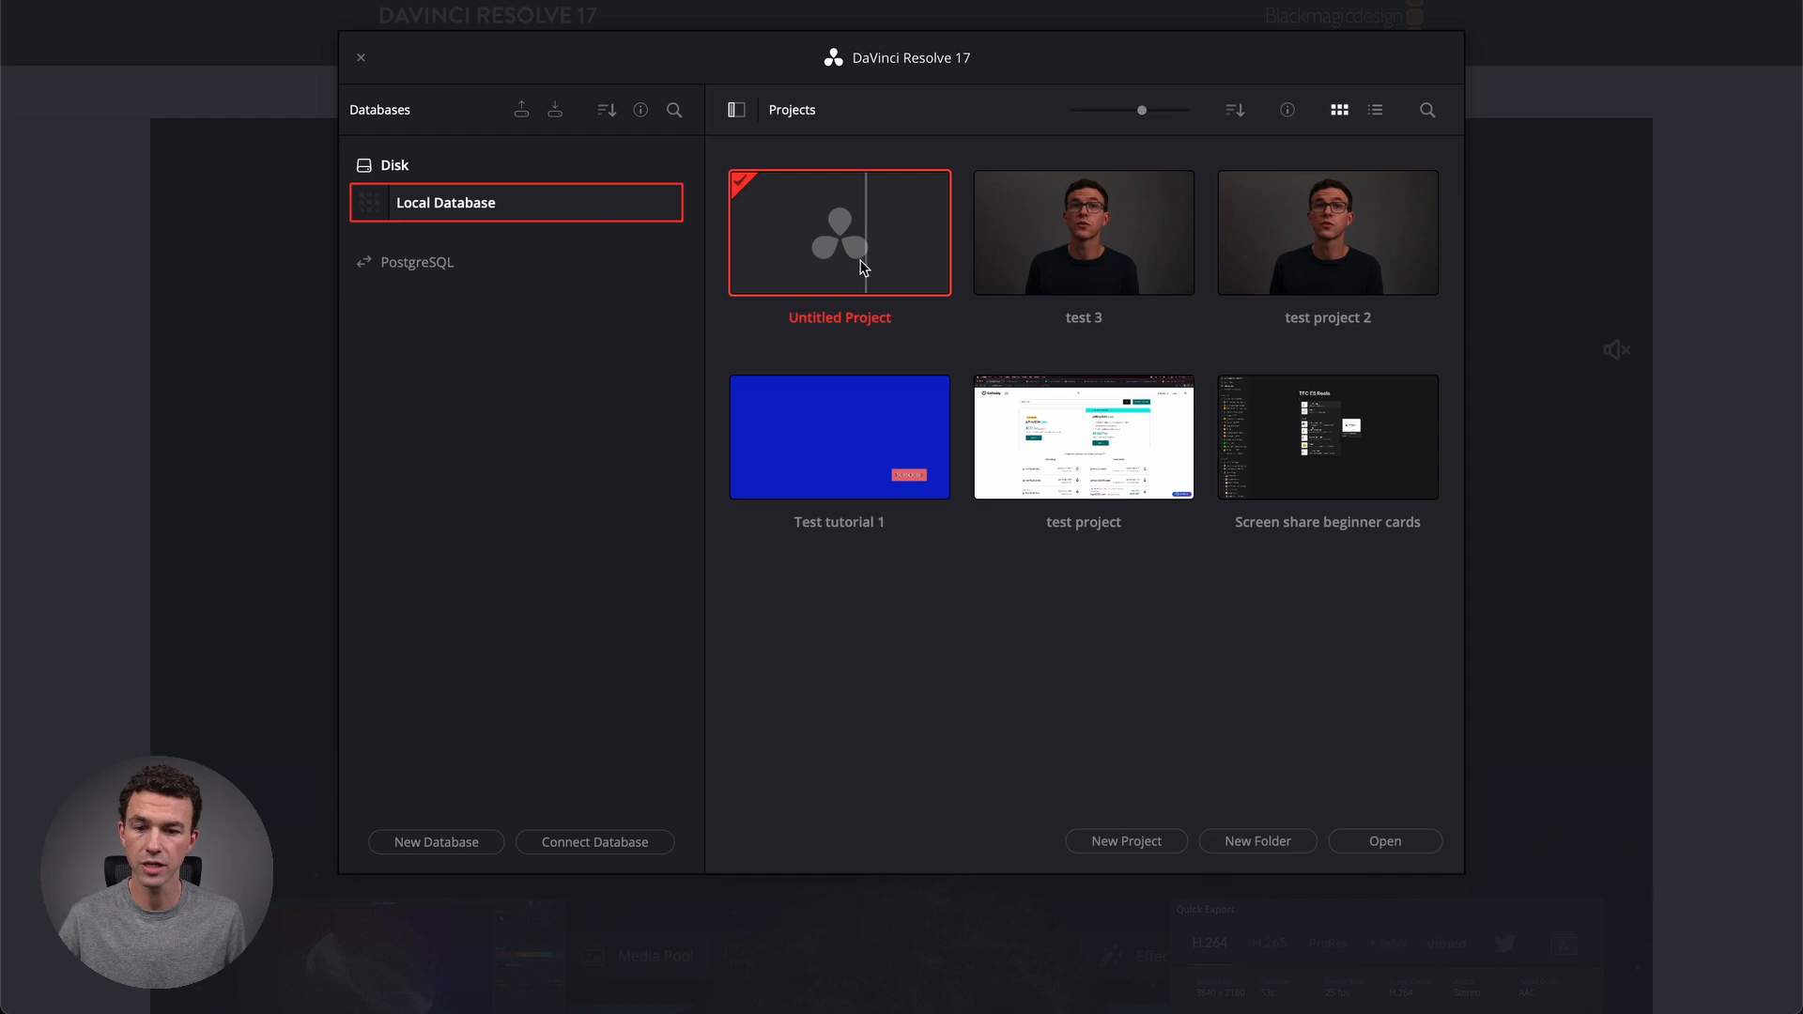
# Create a new project named "davinci tutorial" in the local database.
pyautogui.click(1124, 842)
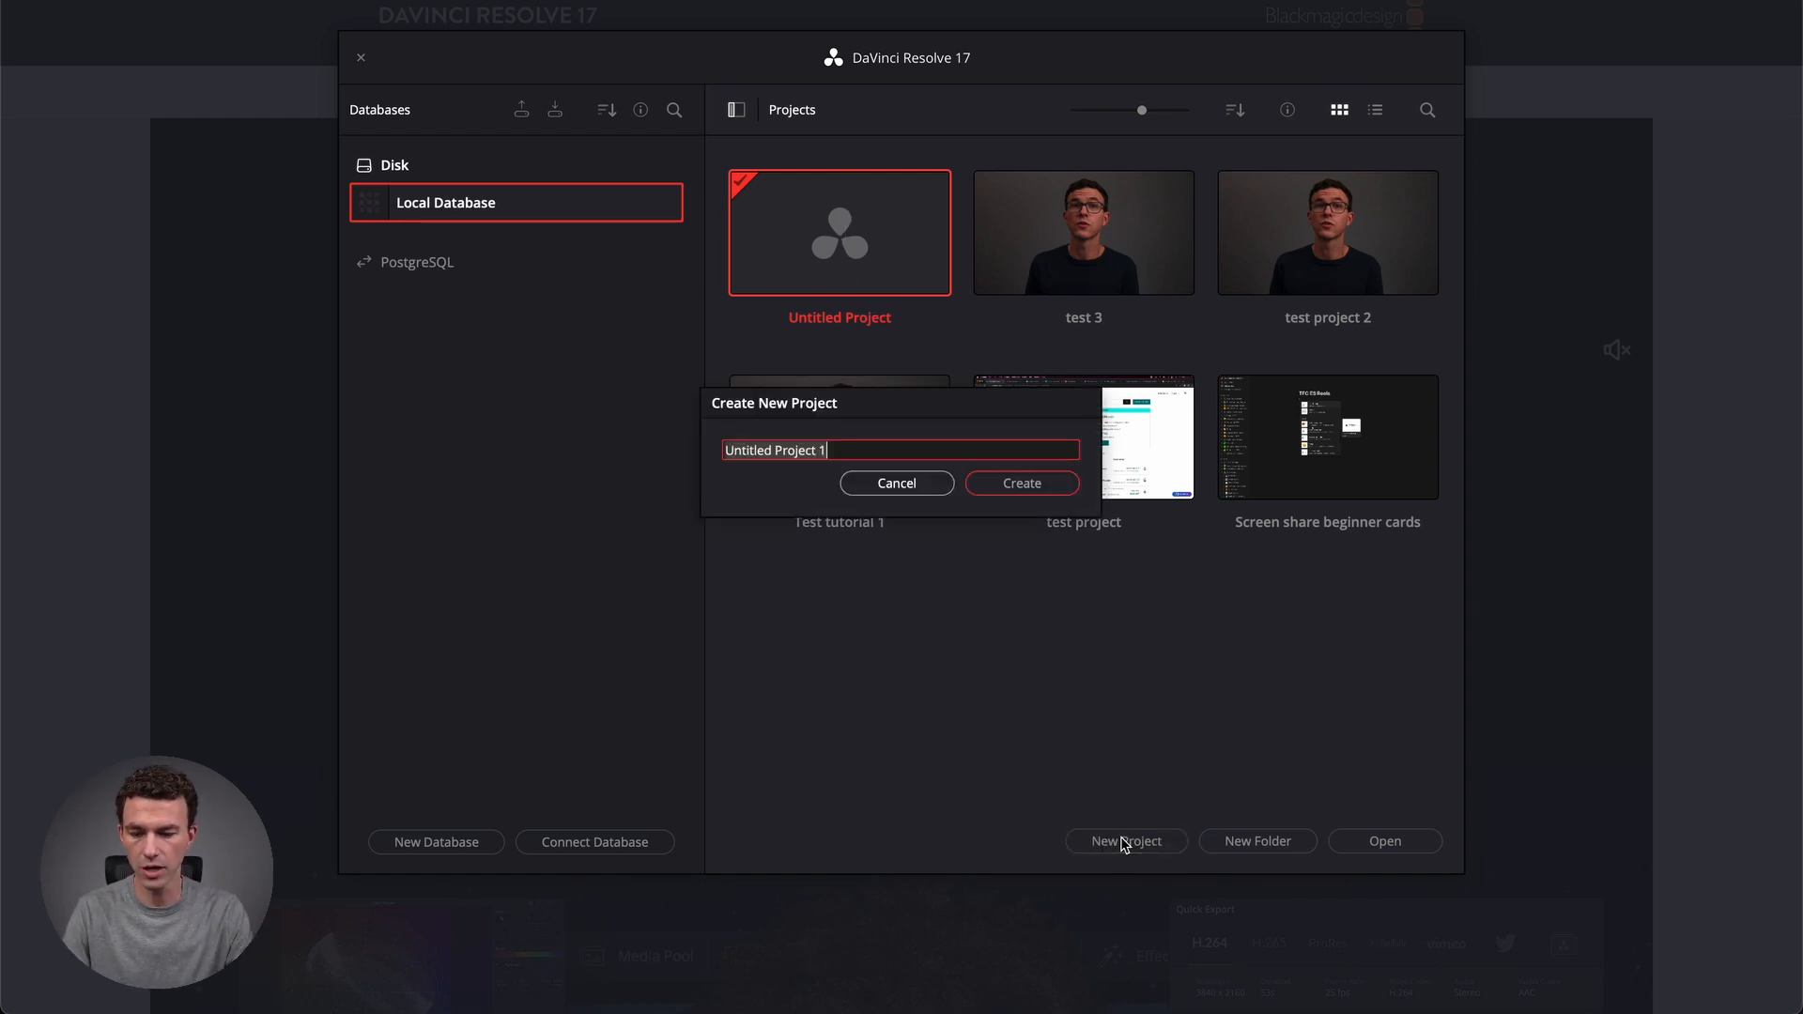
pyautogui.write('d')
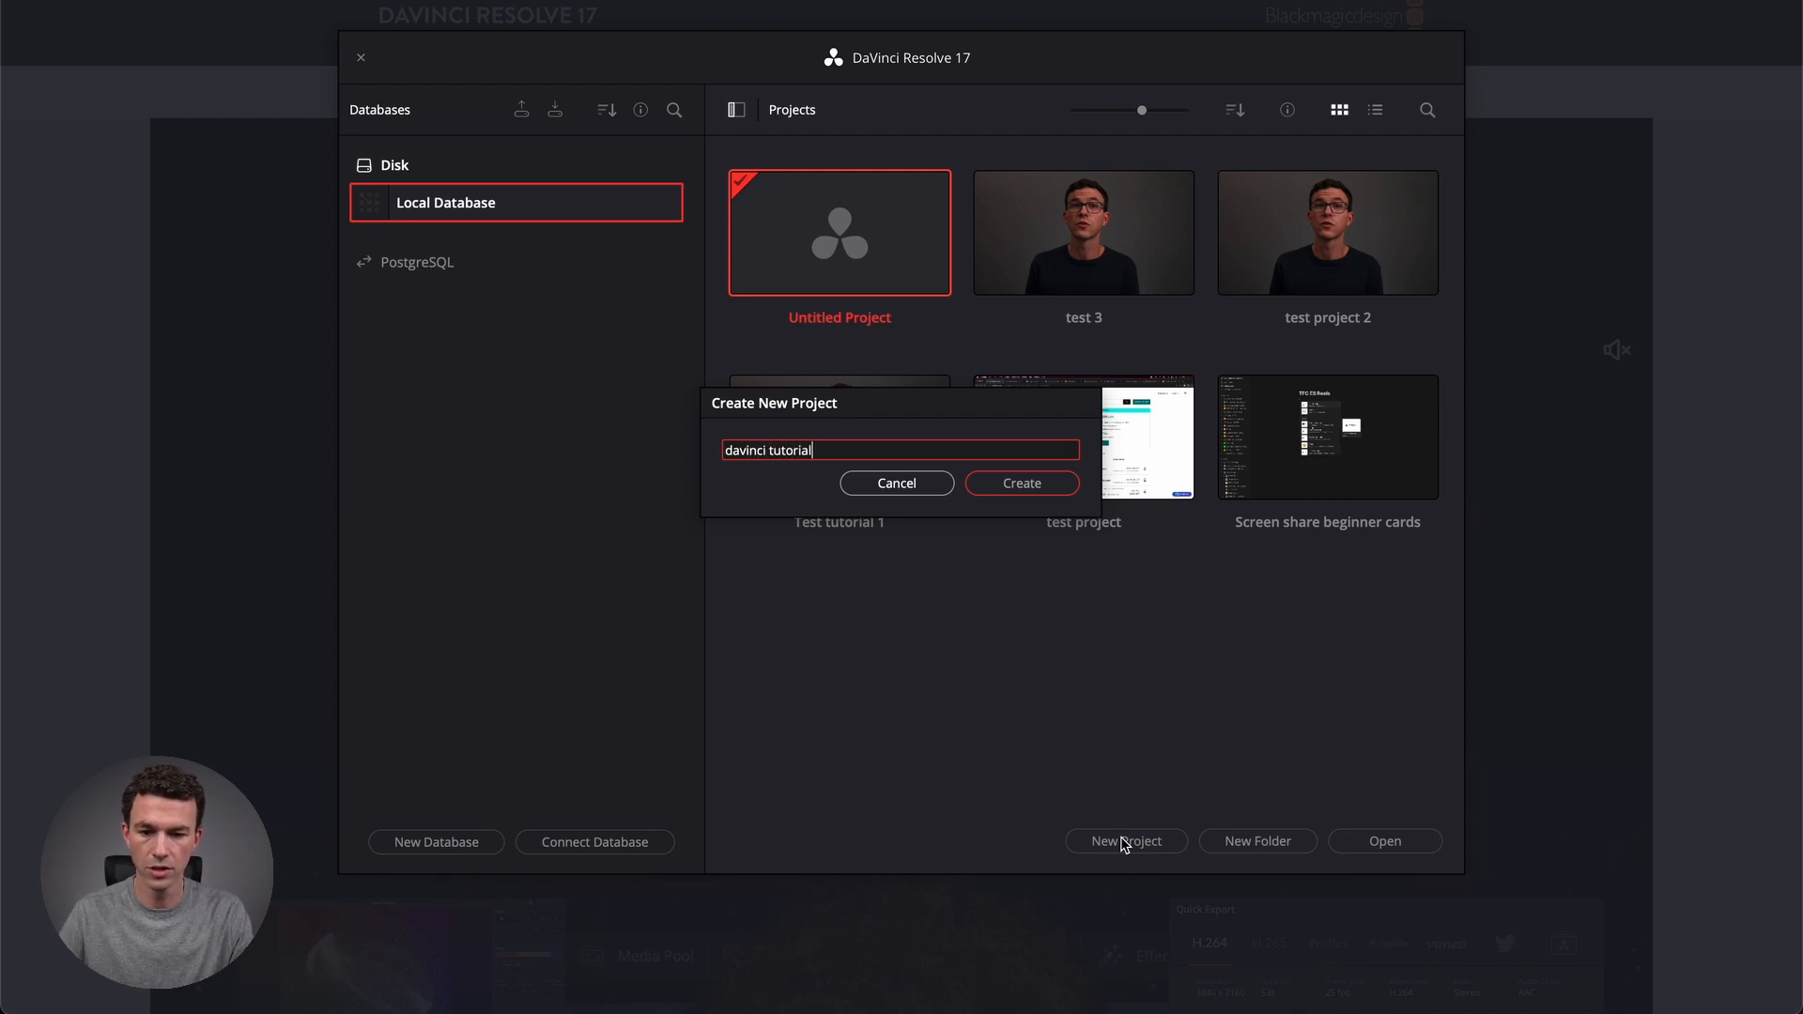
pyautogui.write('avinci tutorial')
pyautogui.click(1009, 482)
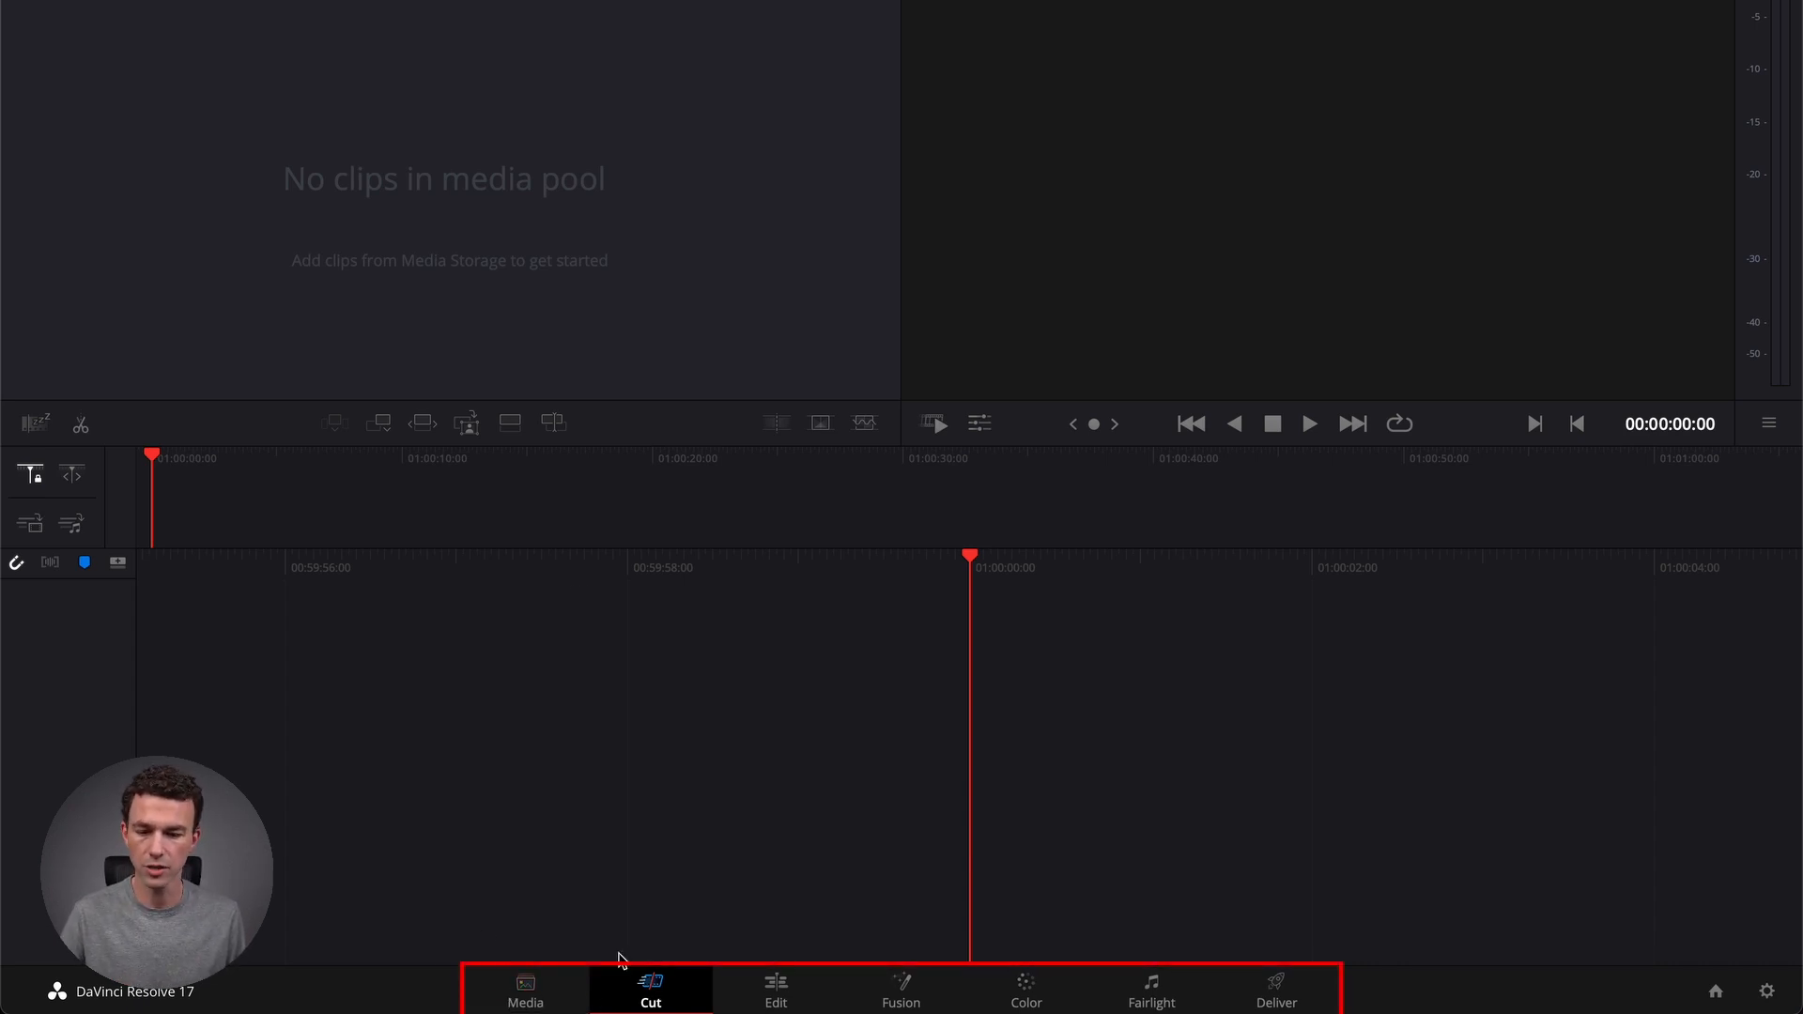
# Look through the Media, Cut, Edit, Fusion, Color, Fairlight and Deliver workspaces in turn.
pyautogui.click(520, 986)
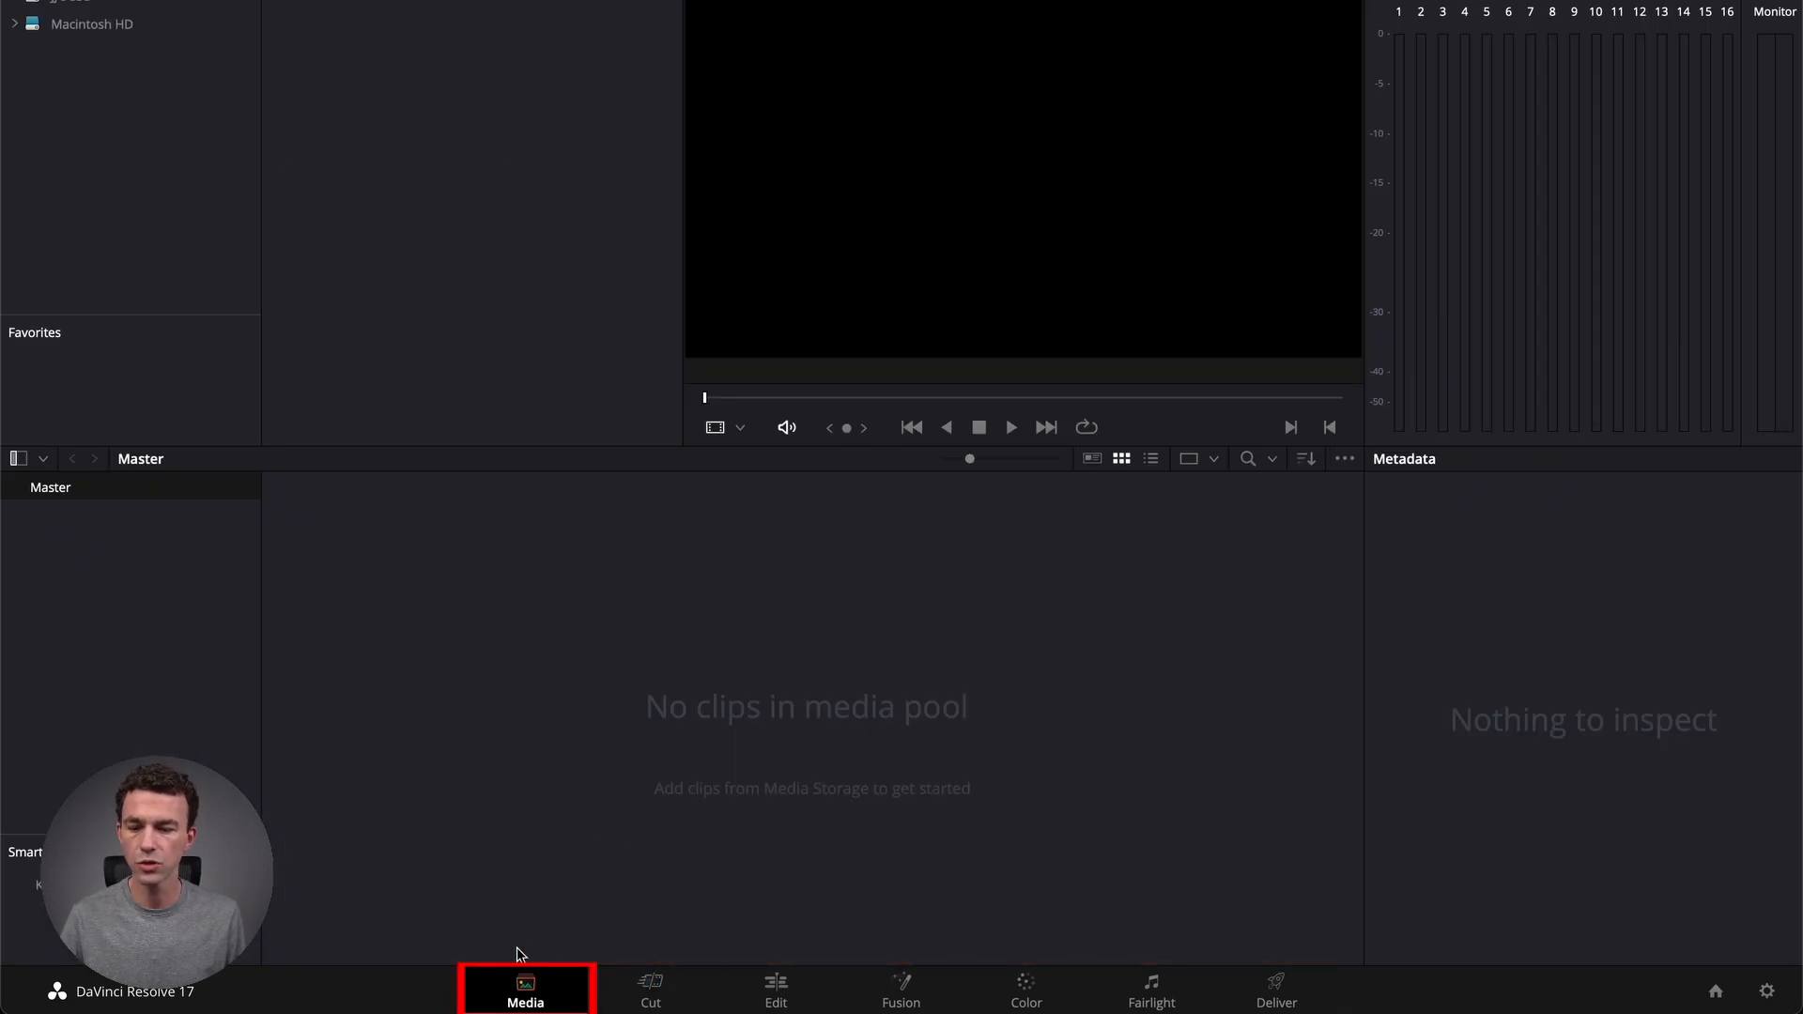
pyautogui.click(651, 988)
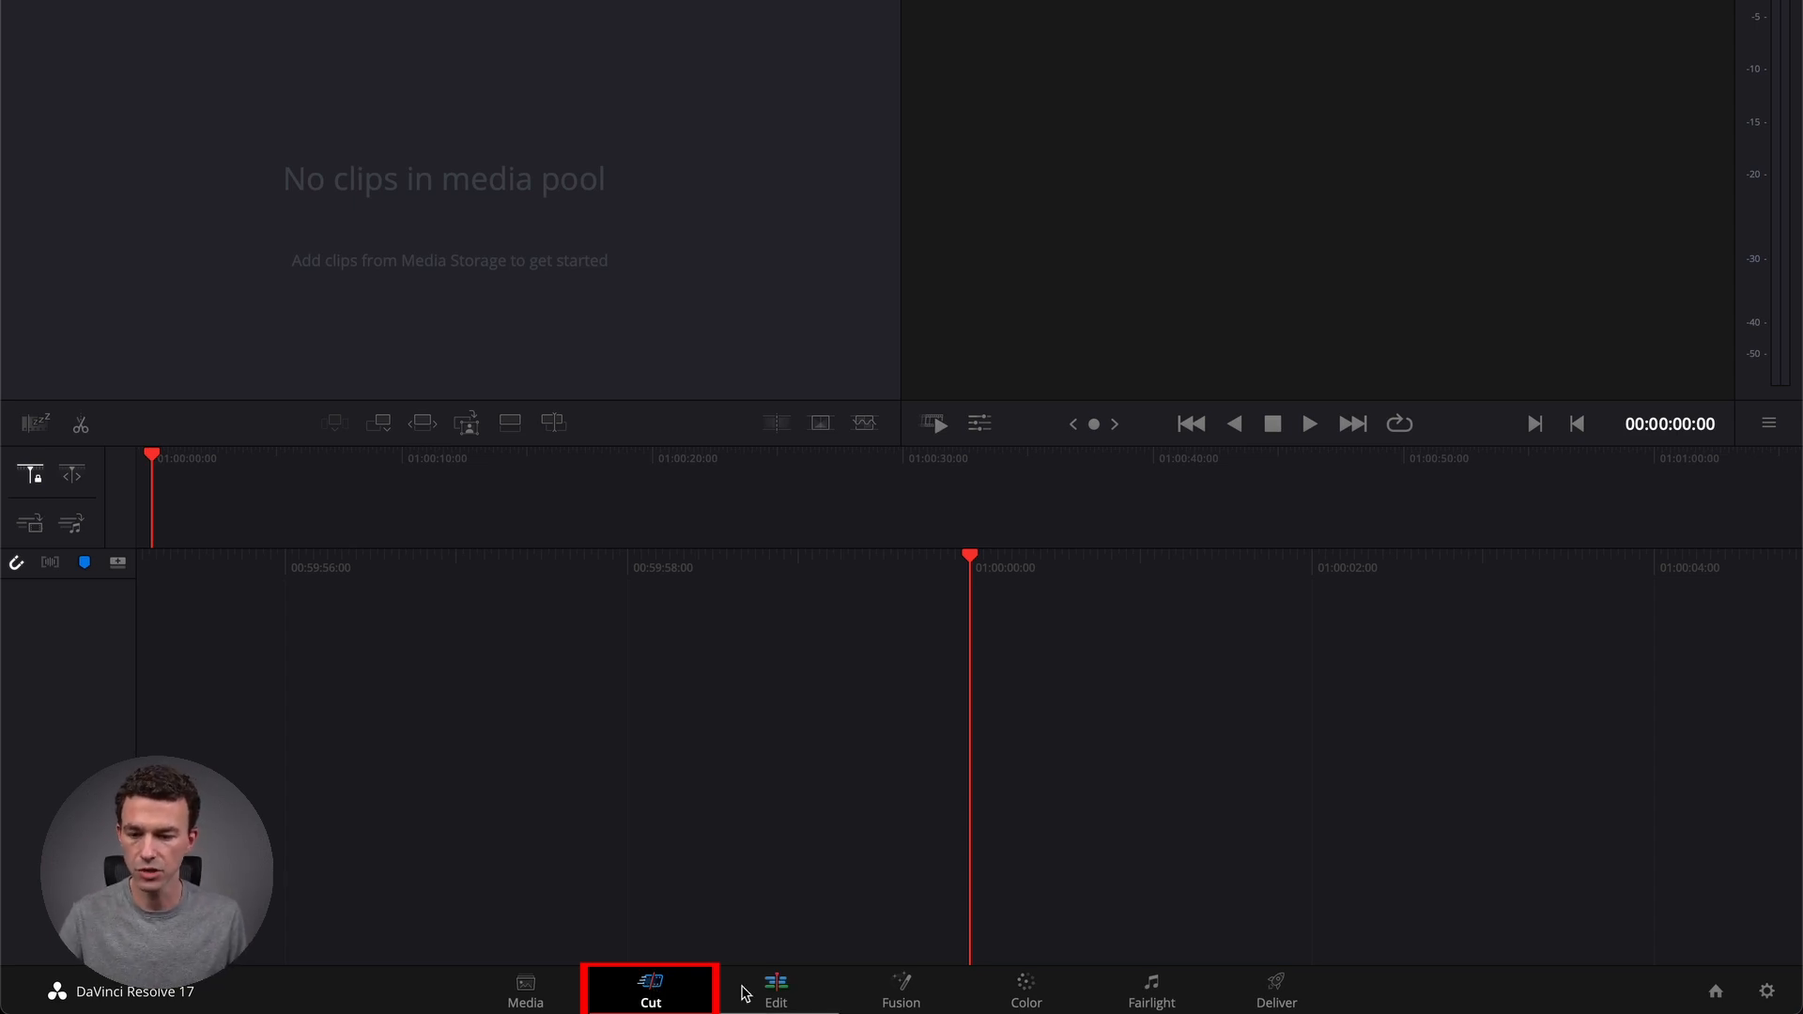
pyautogui.click(792, 994)
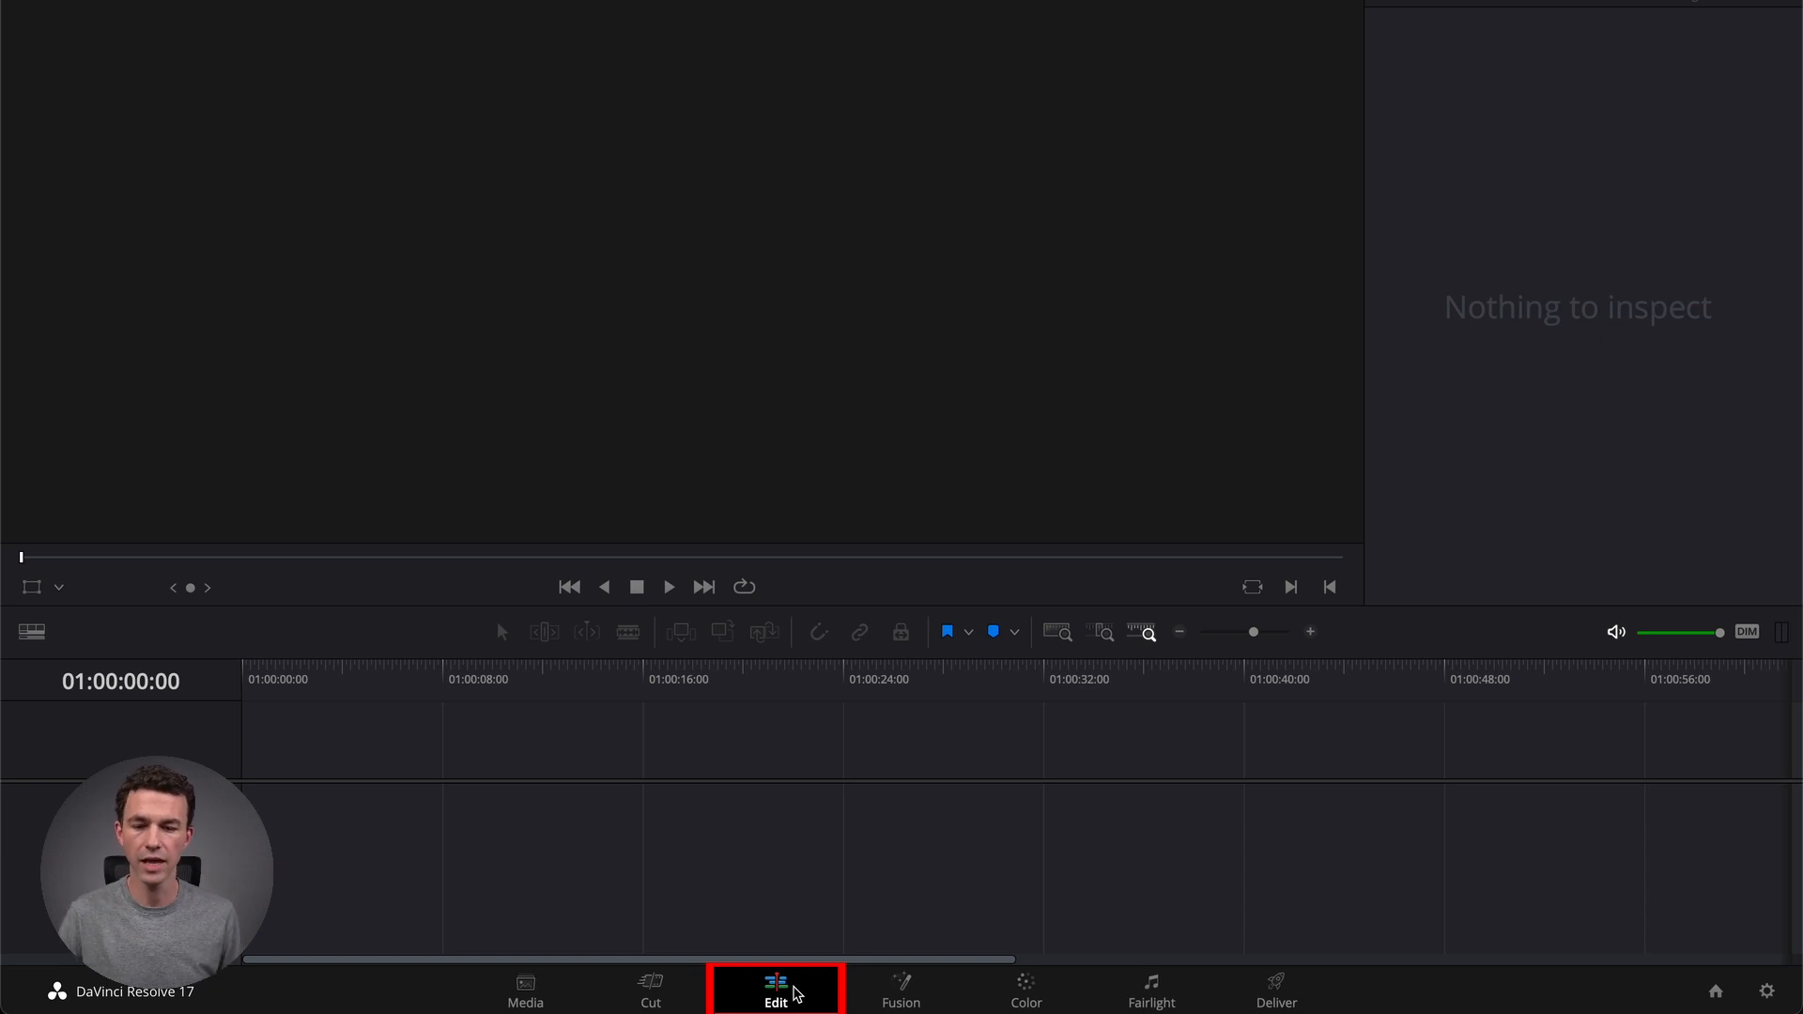
pyautogui.click(888, 994)
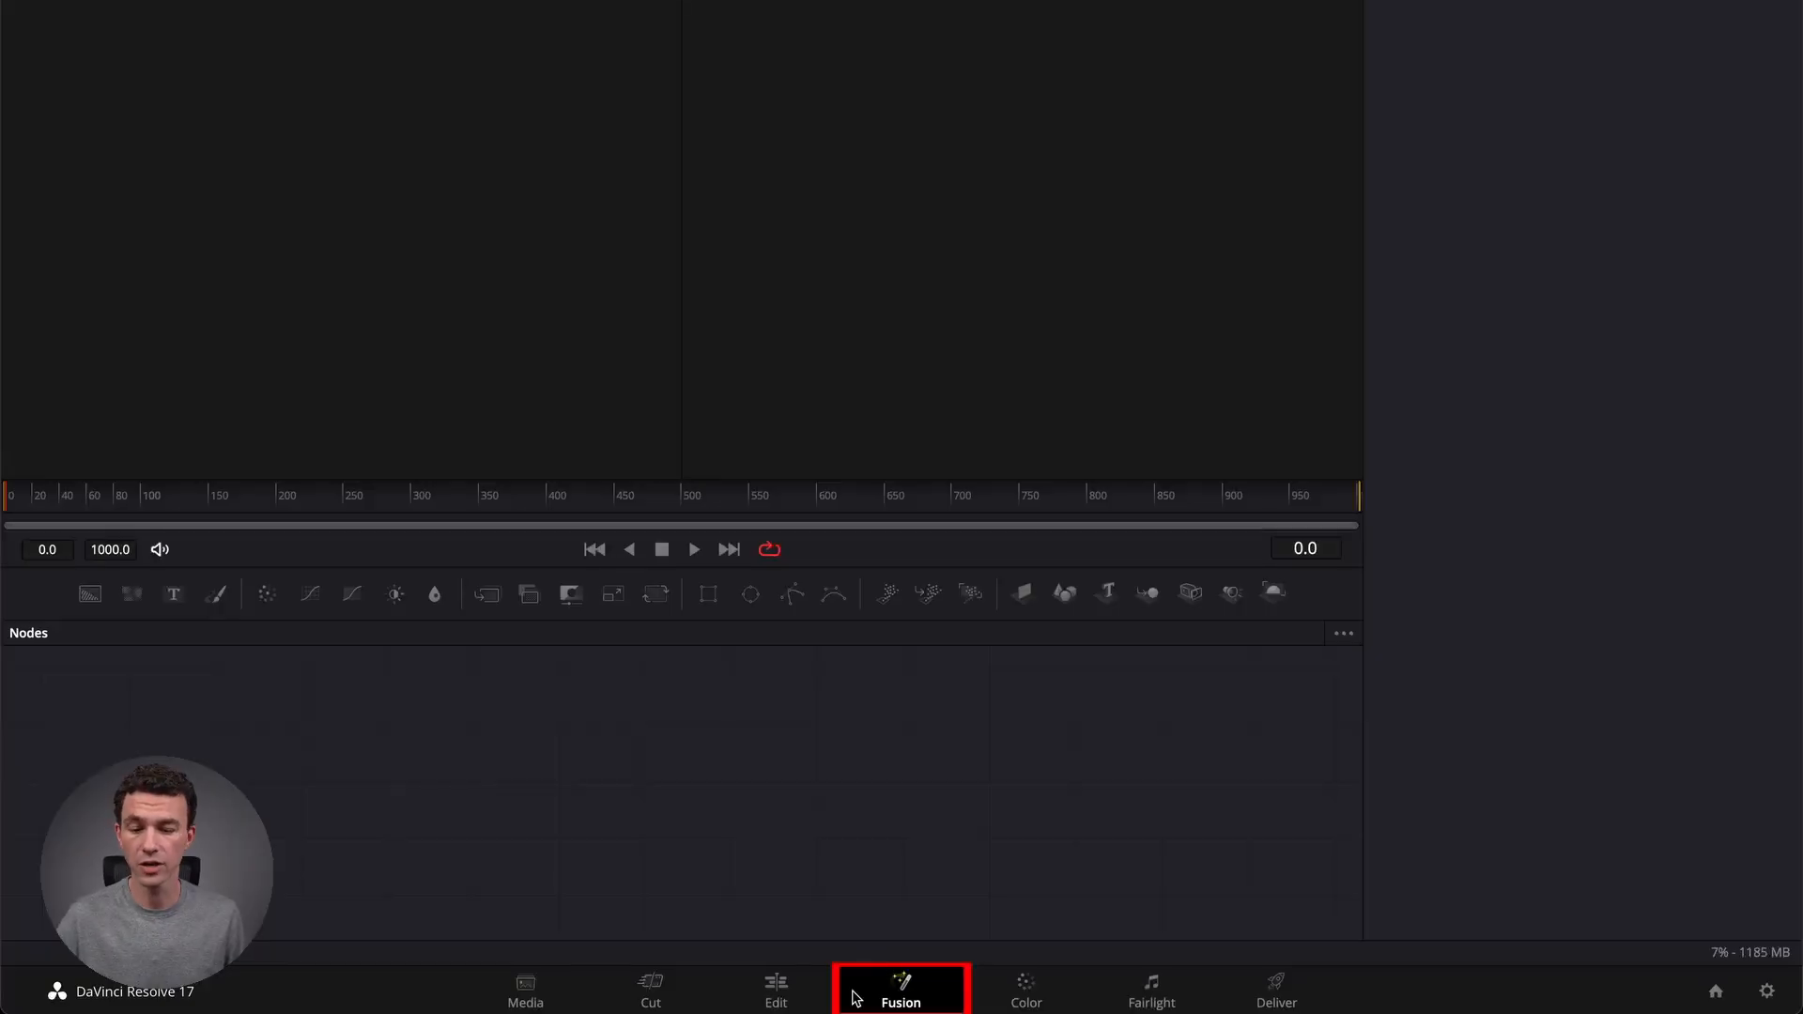
pyautogui.click(1038, 993)
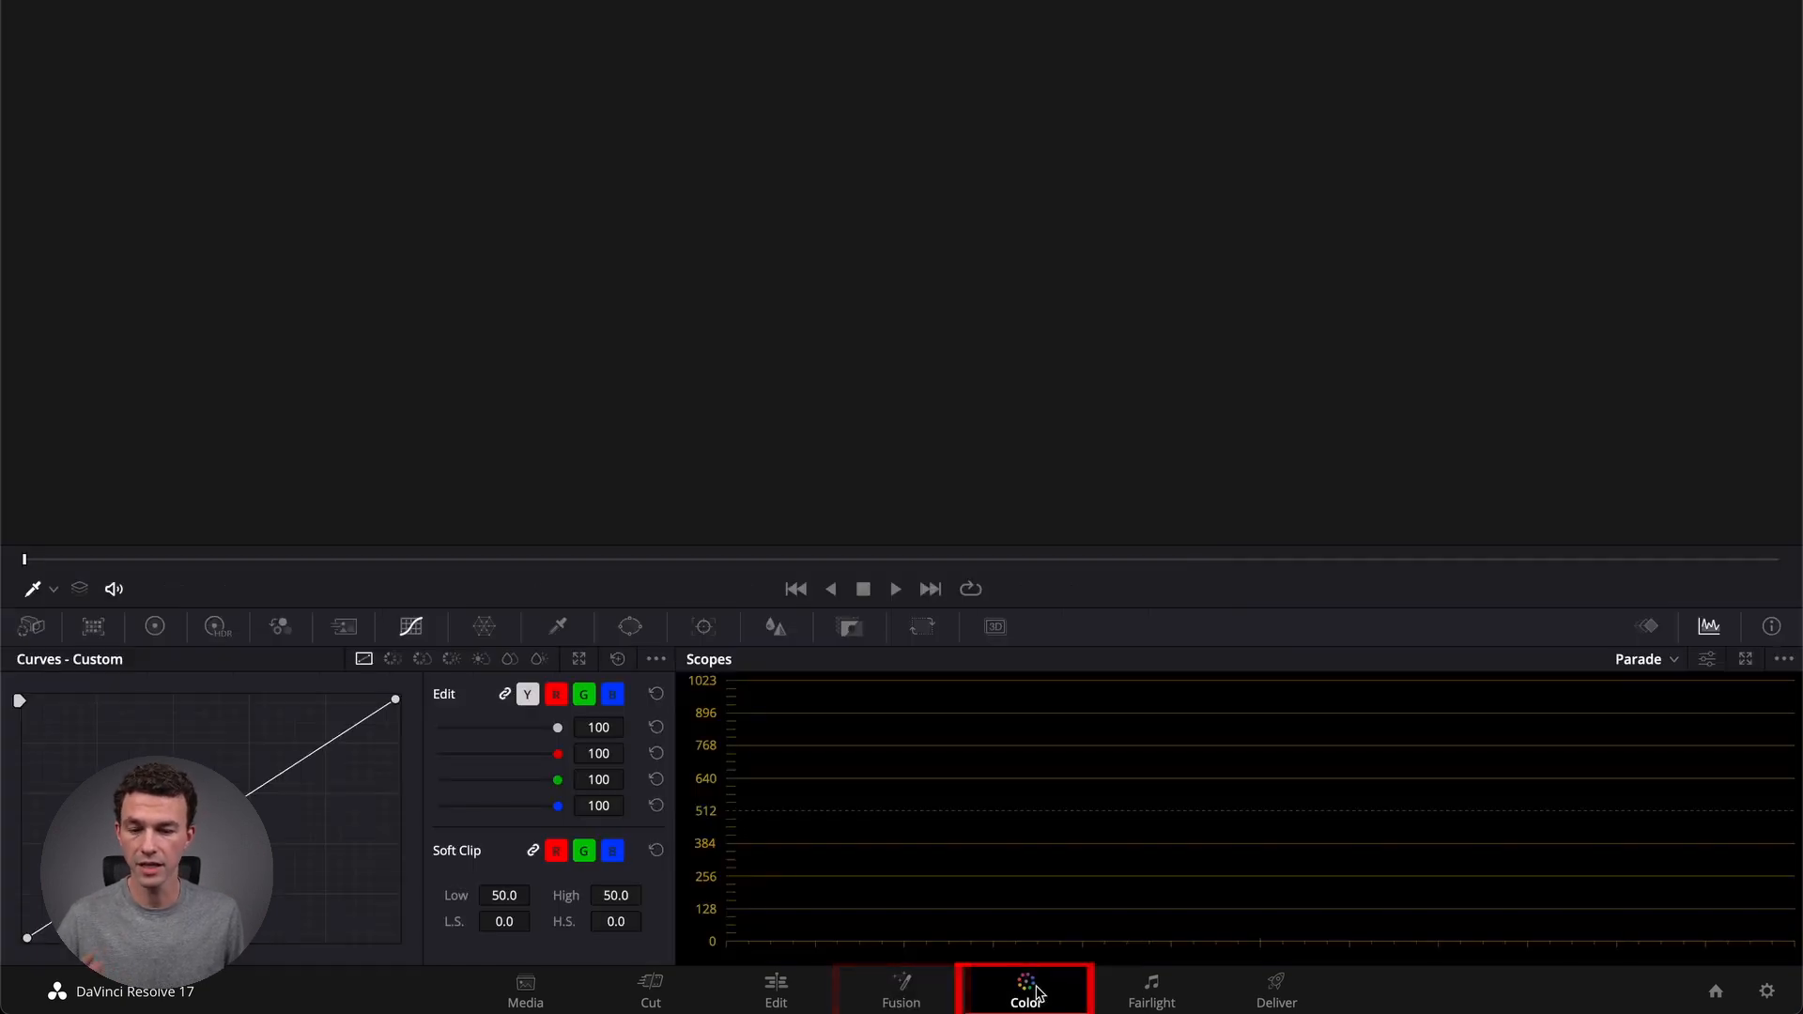
pyautogui.click(1144, 996)
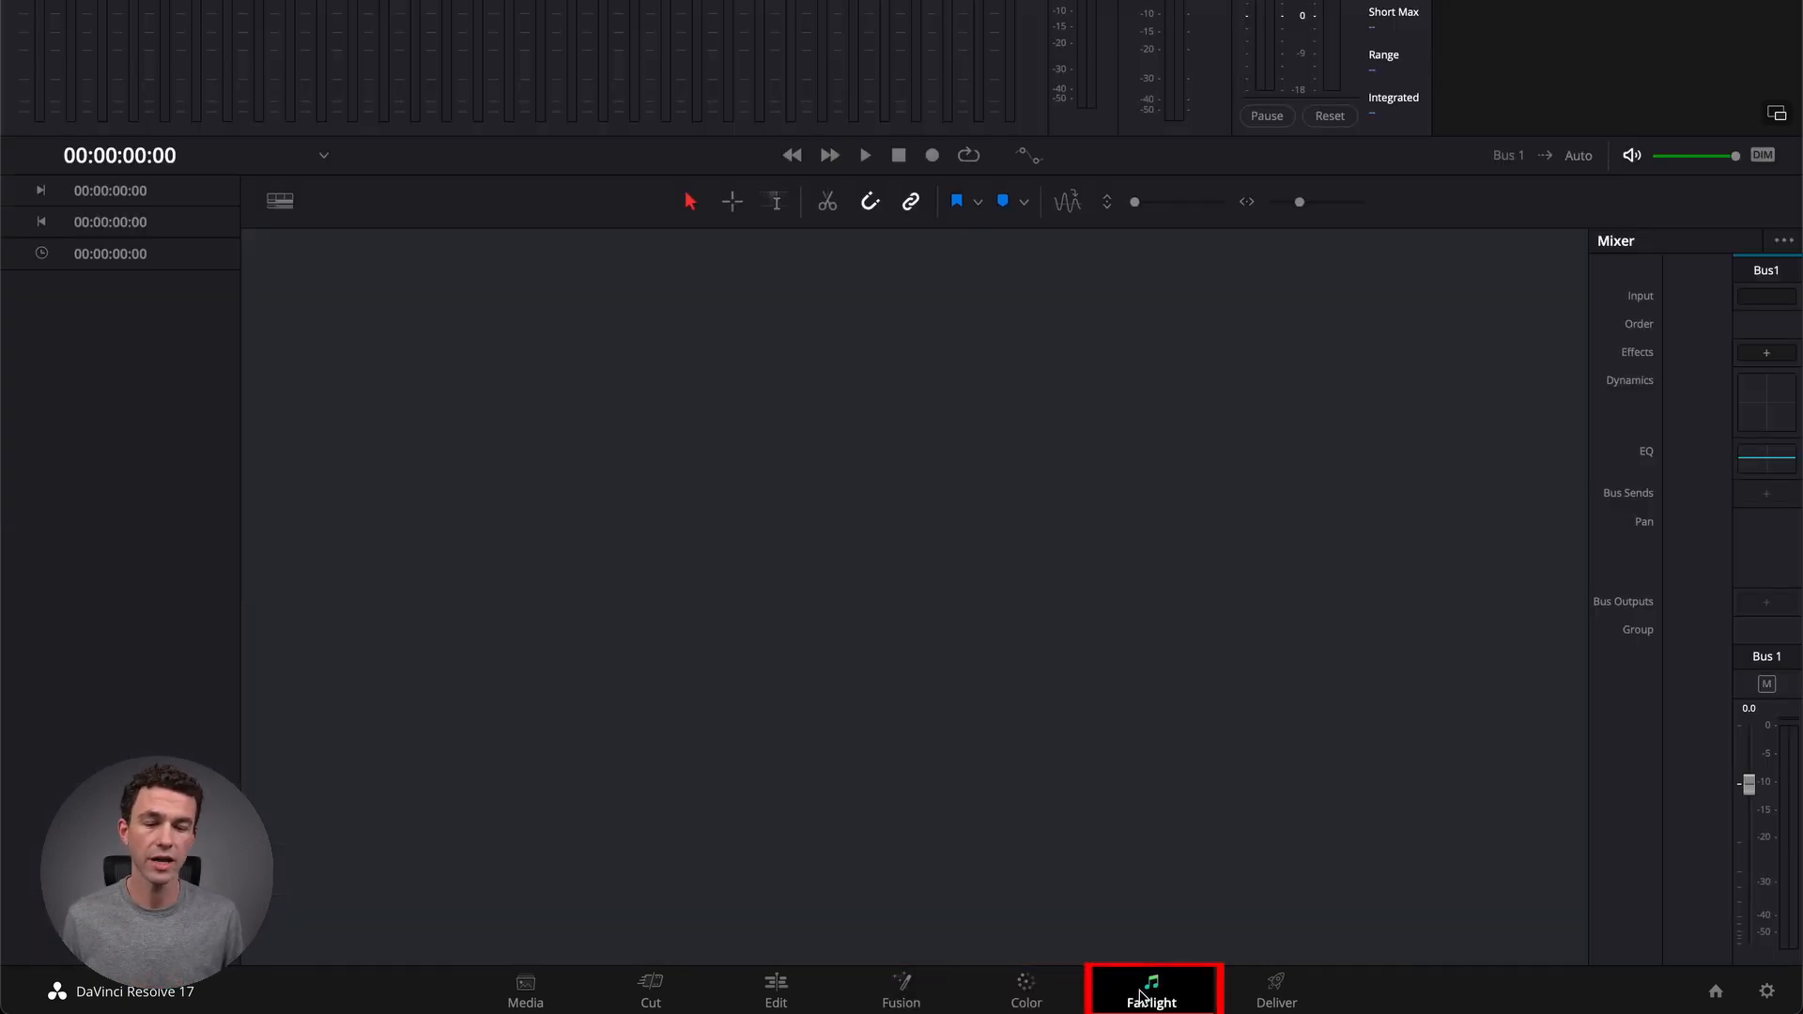
pyautogui.click(1270, 999)
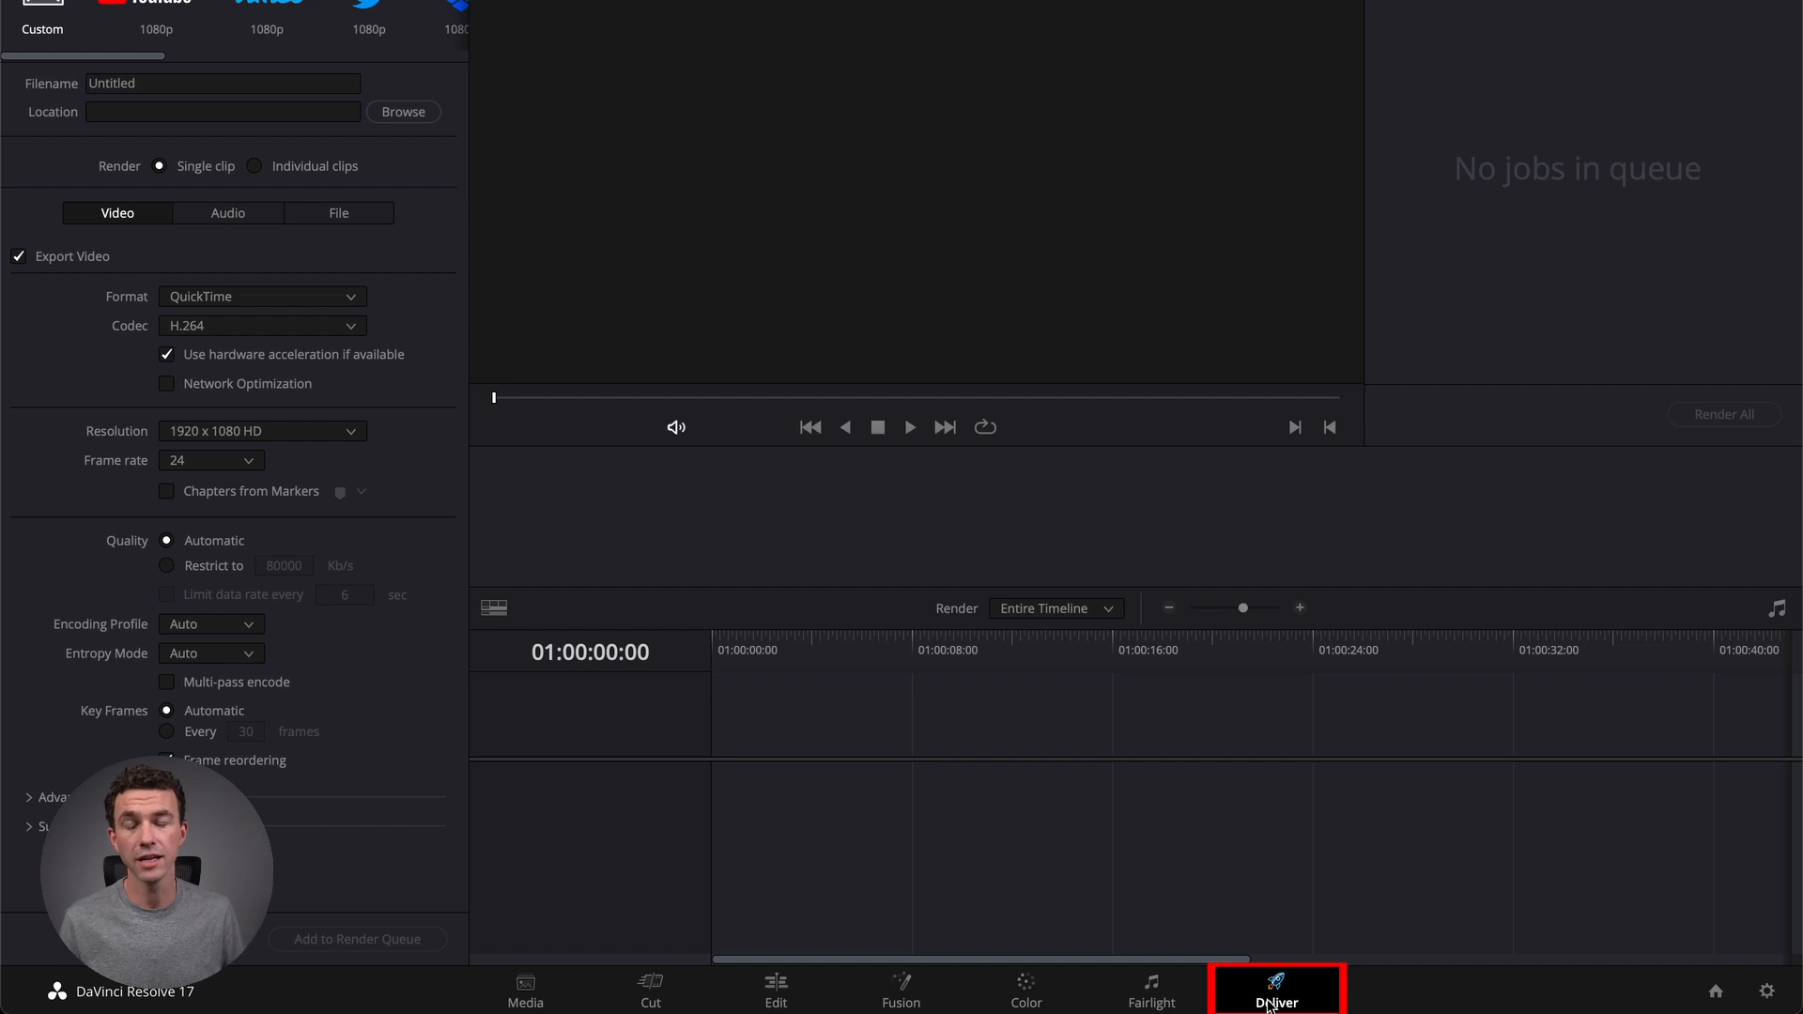
# Switch to the Edit workspace and show the media pool beside the viewer.
pyautogui.click(772, 997)
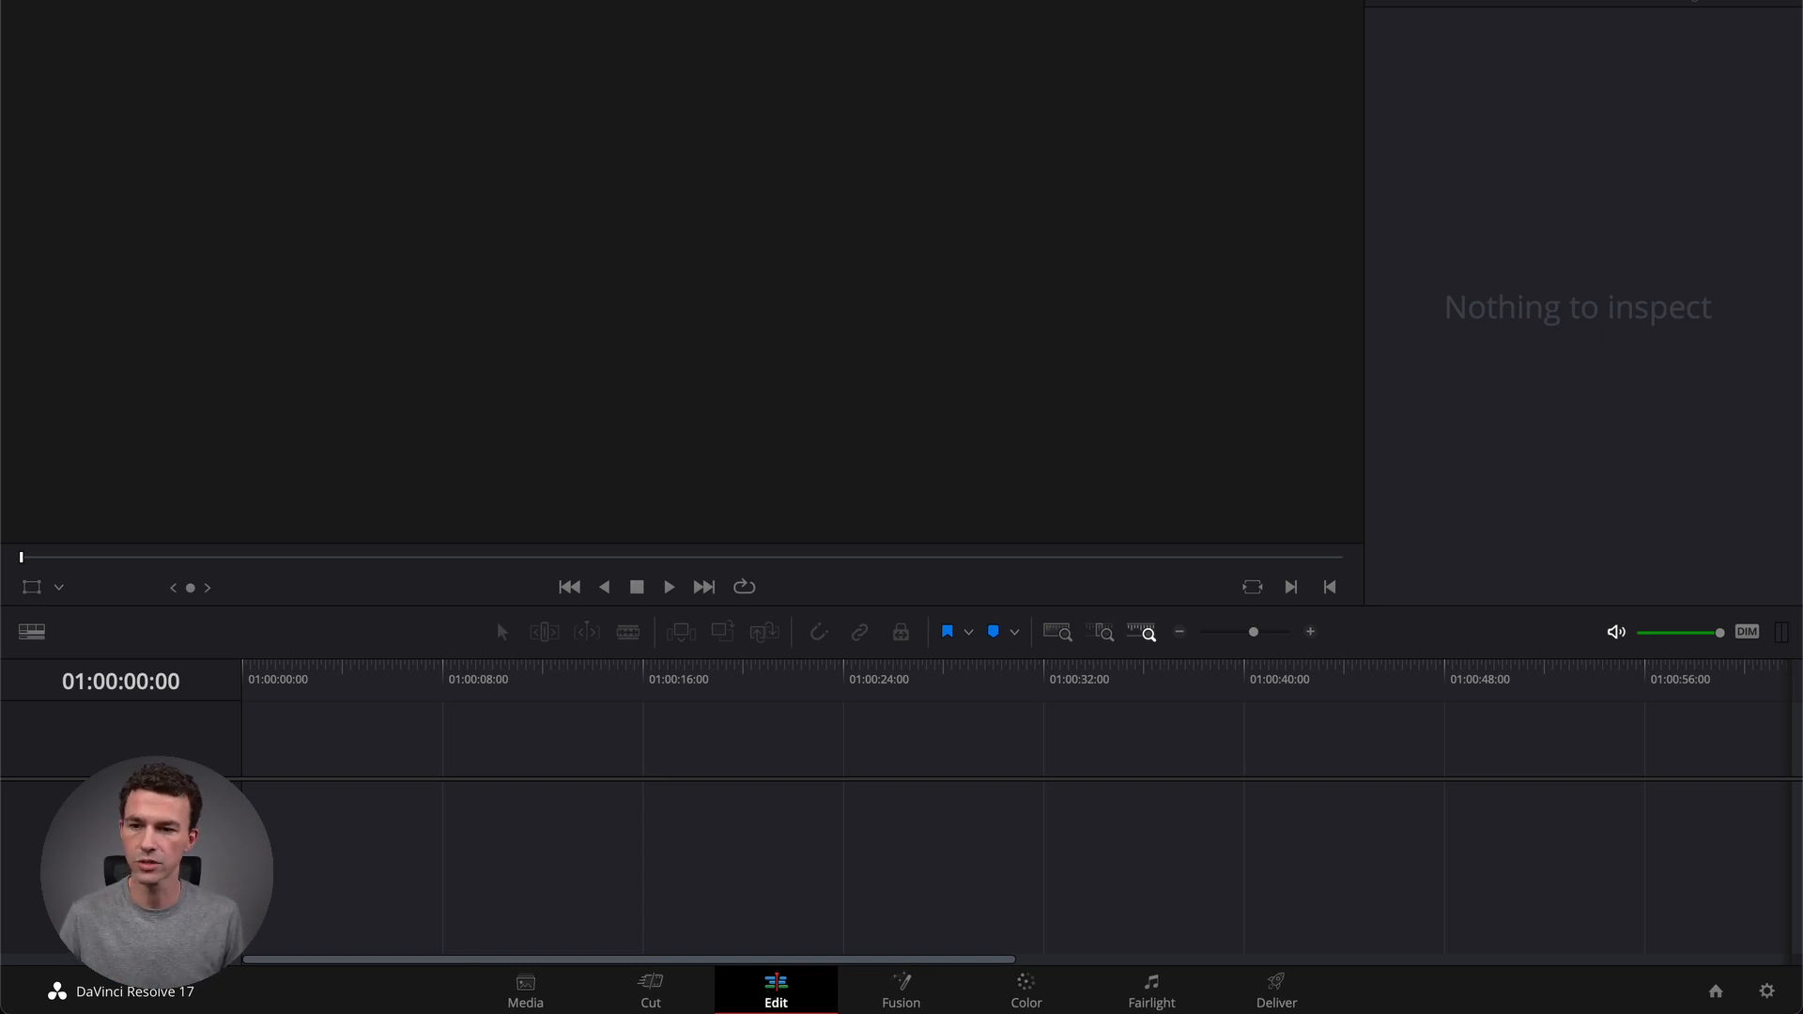
pyautogui.press('super+1')
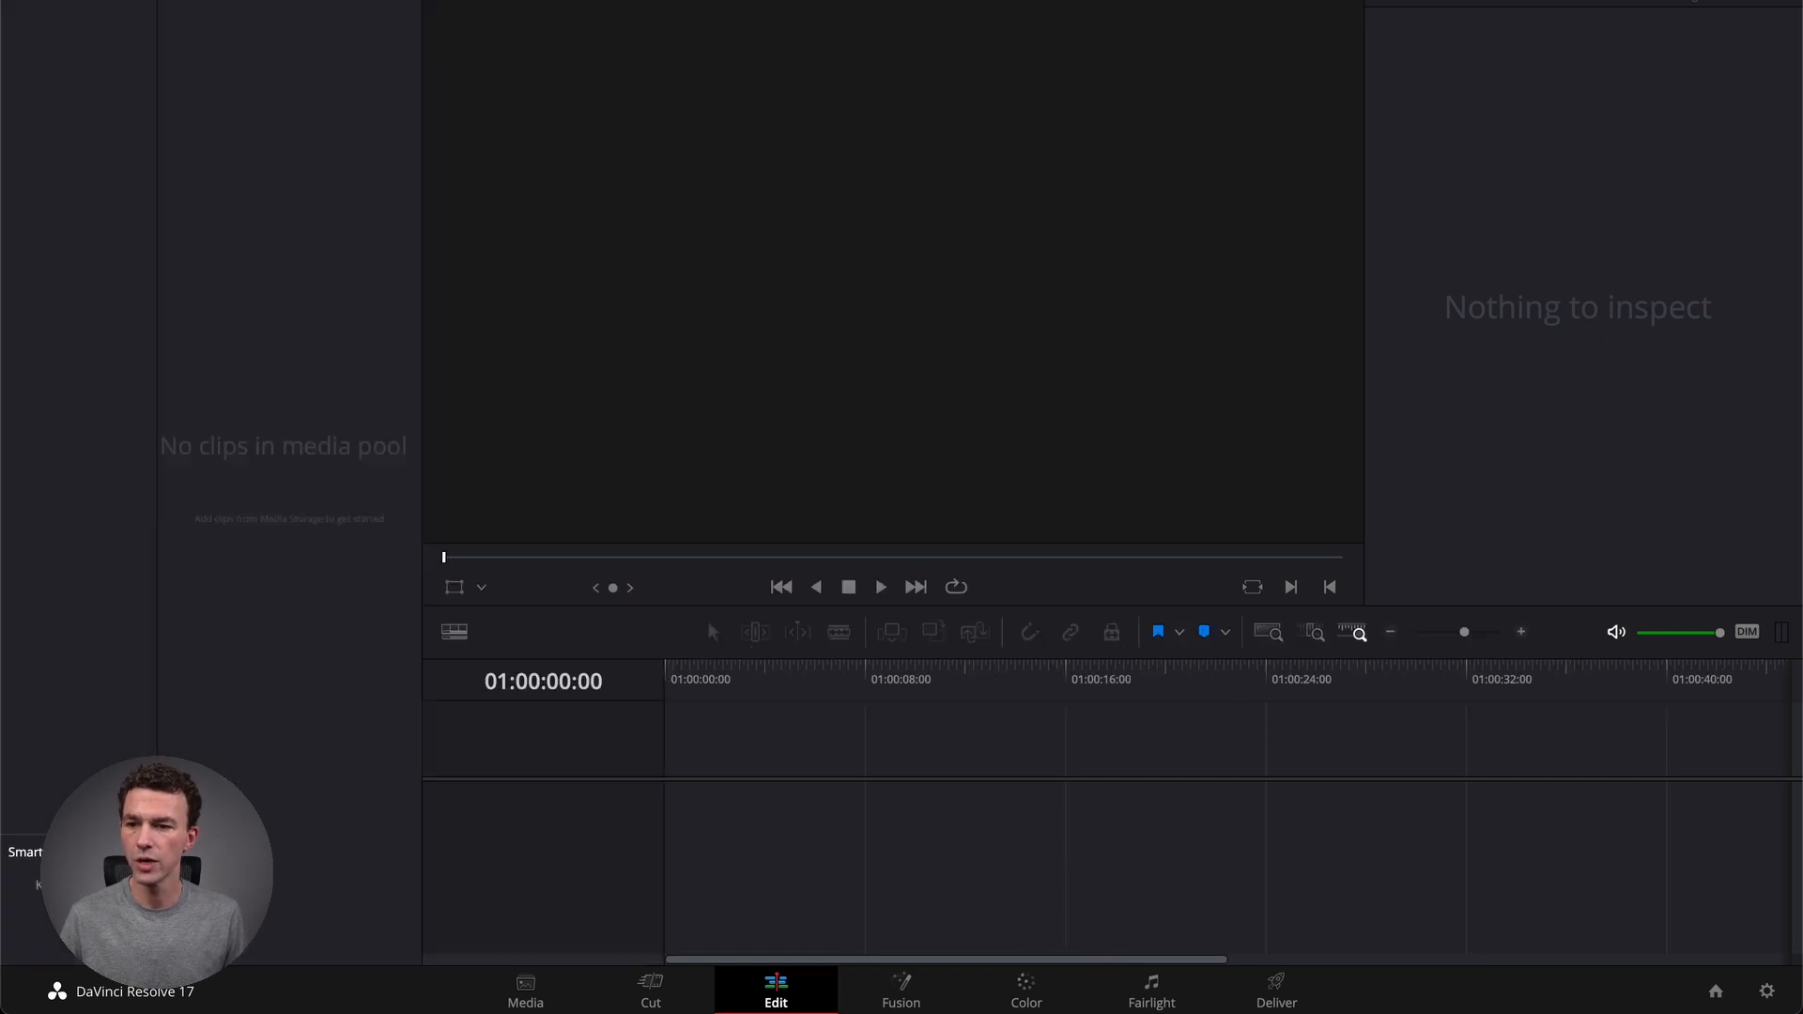
pyautogui.press('super+1')
pyautogui.press('super+6')
pyautogui.press('super+6')
pyautogui.press('super+7')
pyautogui.press('super+7')
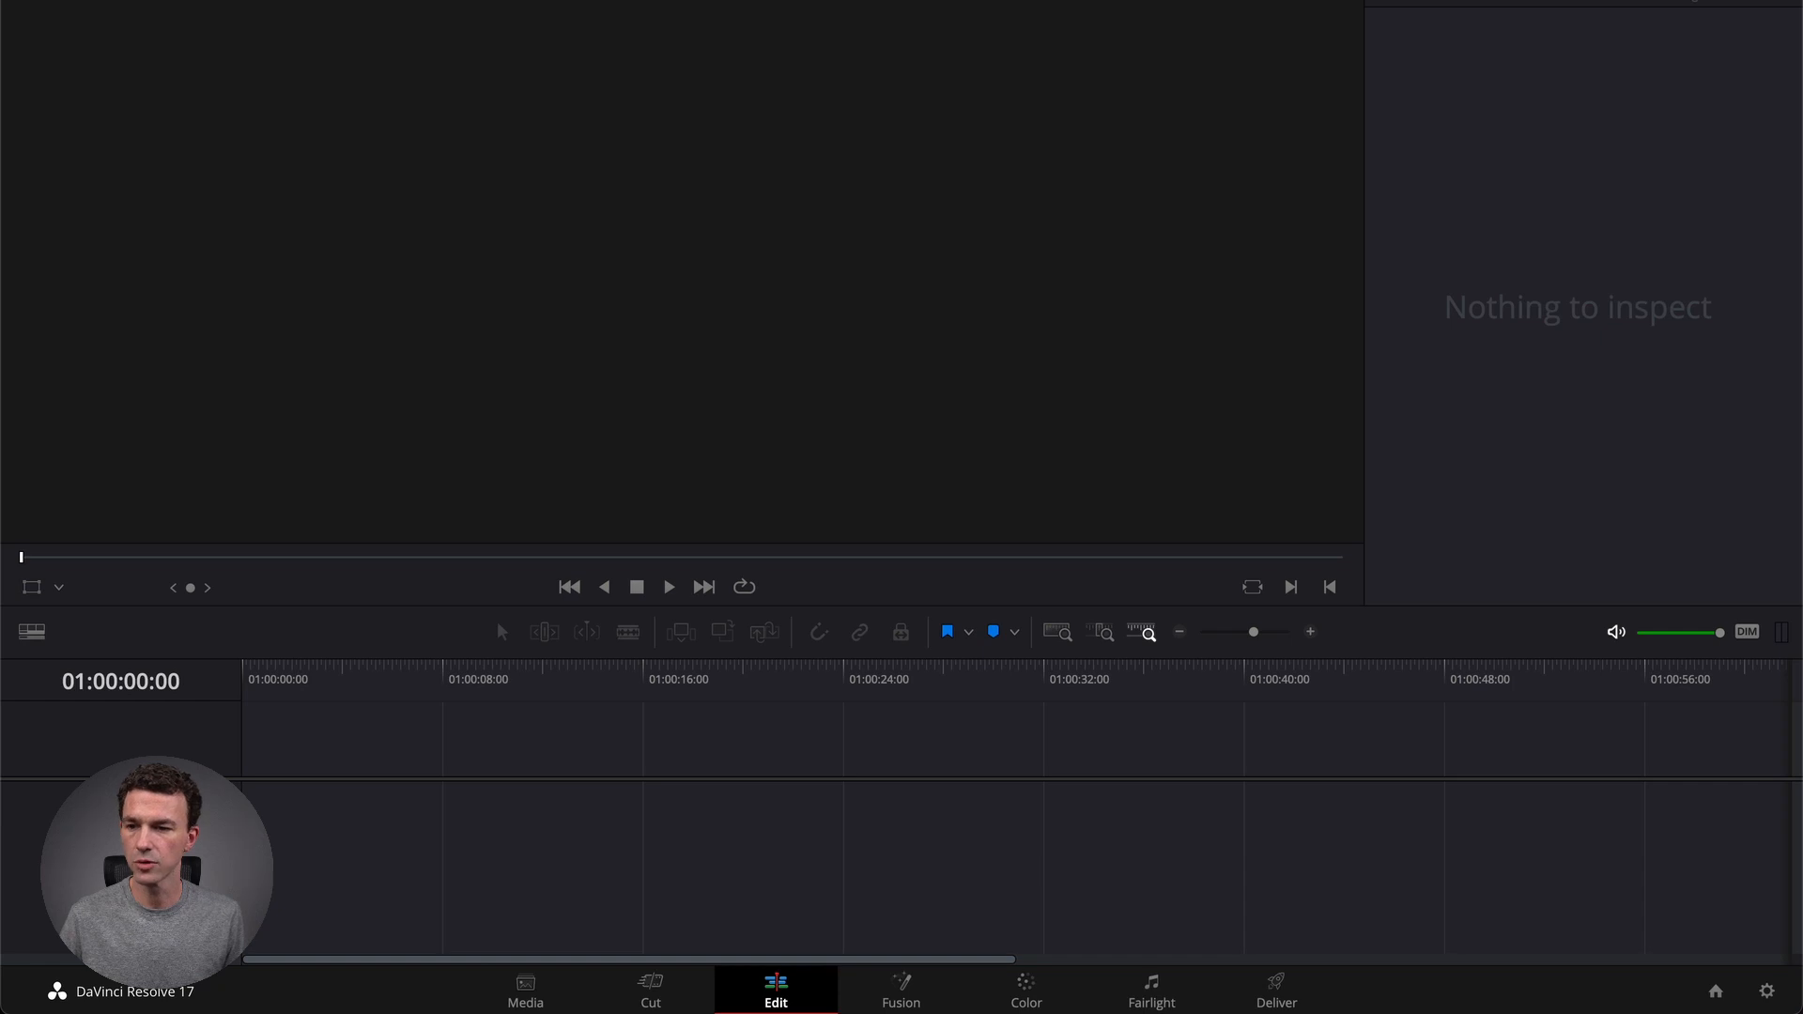
pyautogui.press('super+1')
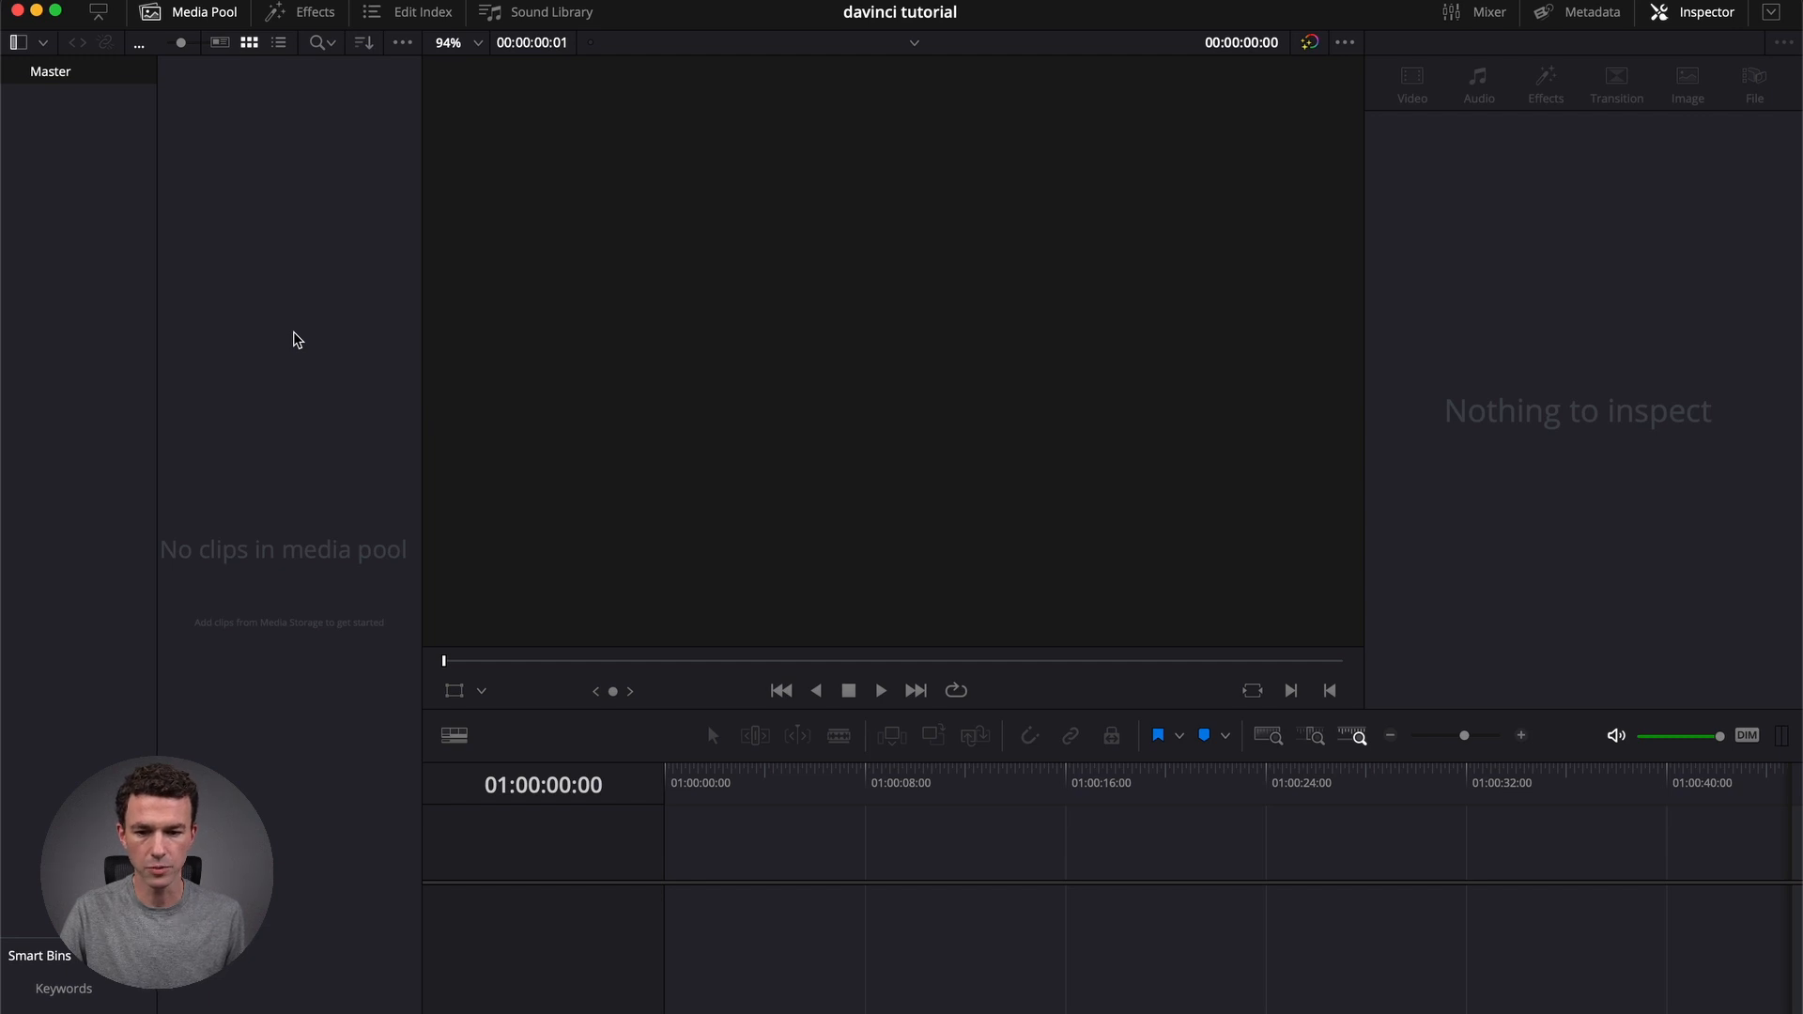
# Import all the files from the DaVinci Tutorial folder into the media pool and change the project frame rate to match the clips.
pyautogui.press('super+Tab')
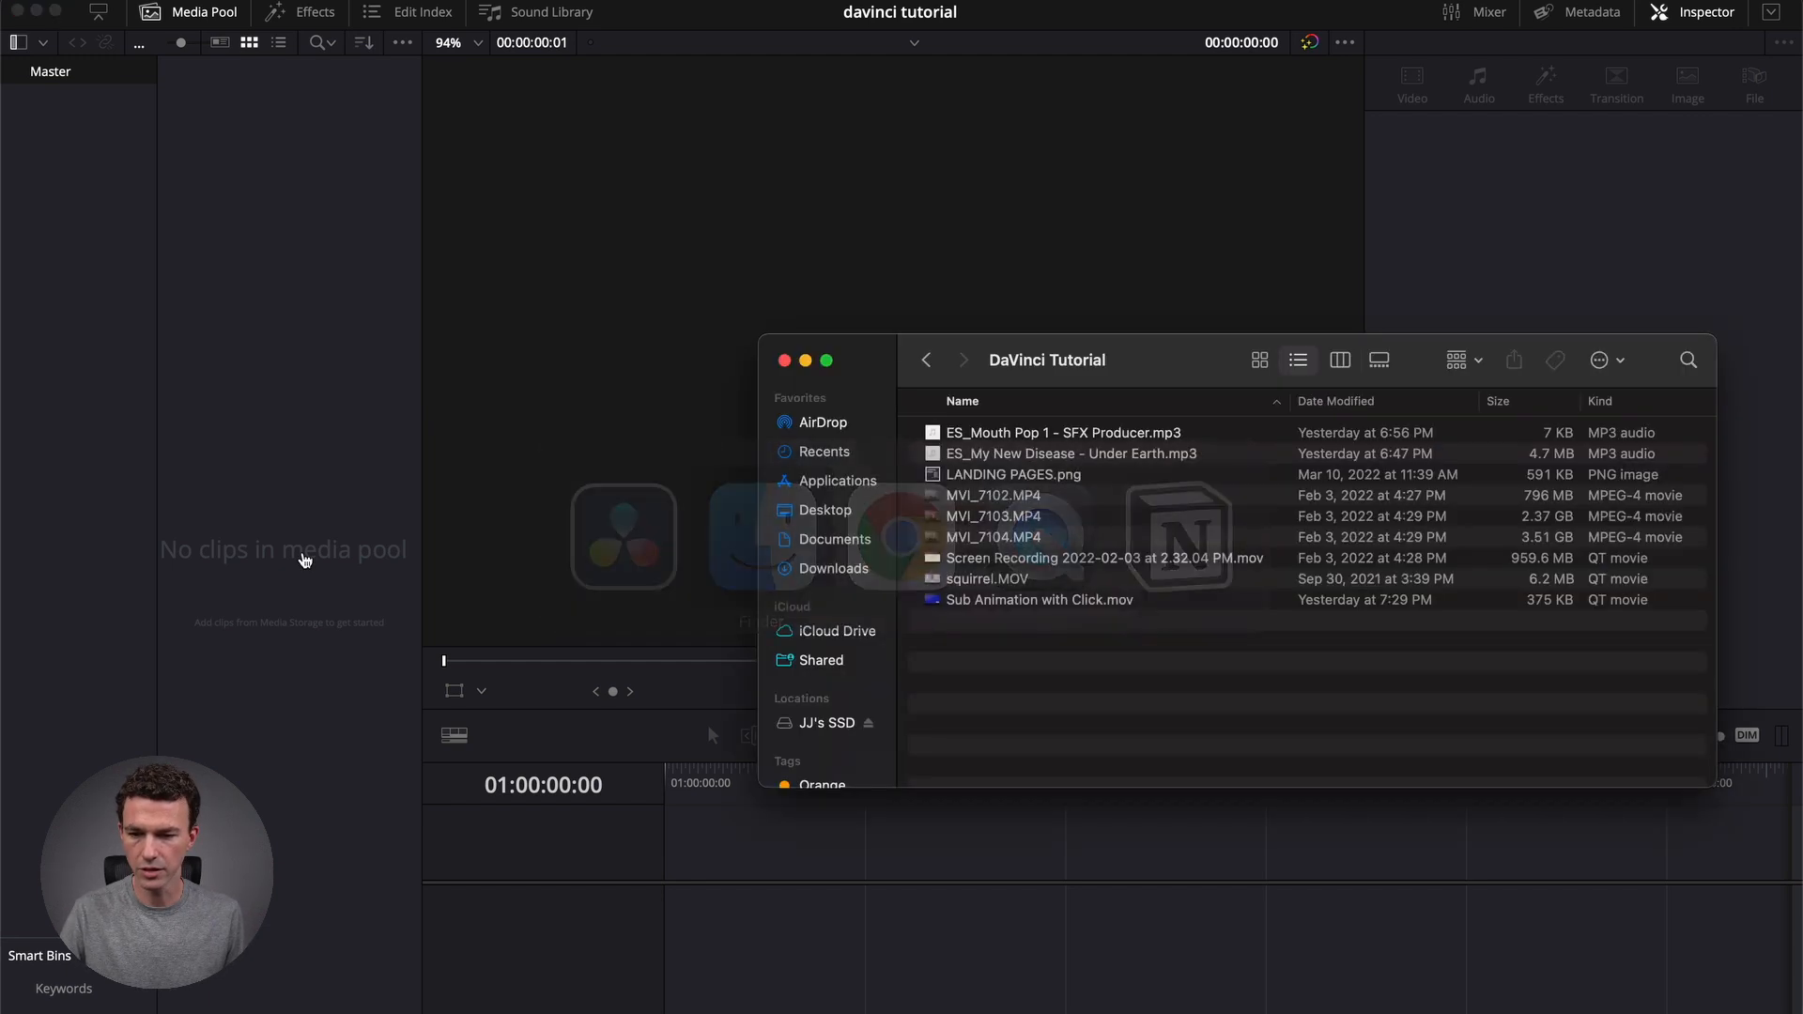
pyautogui.click(980, 435)
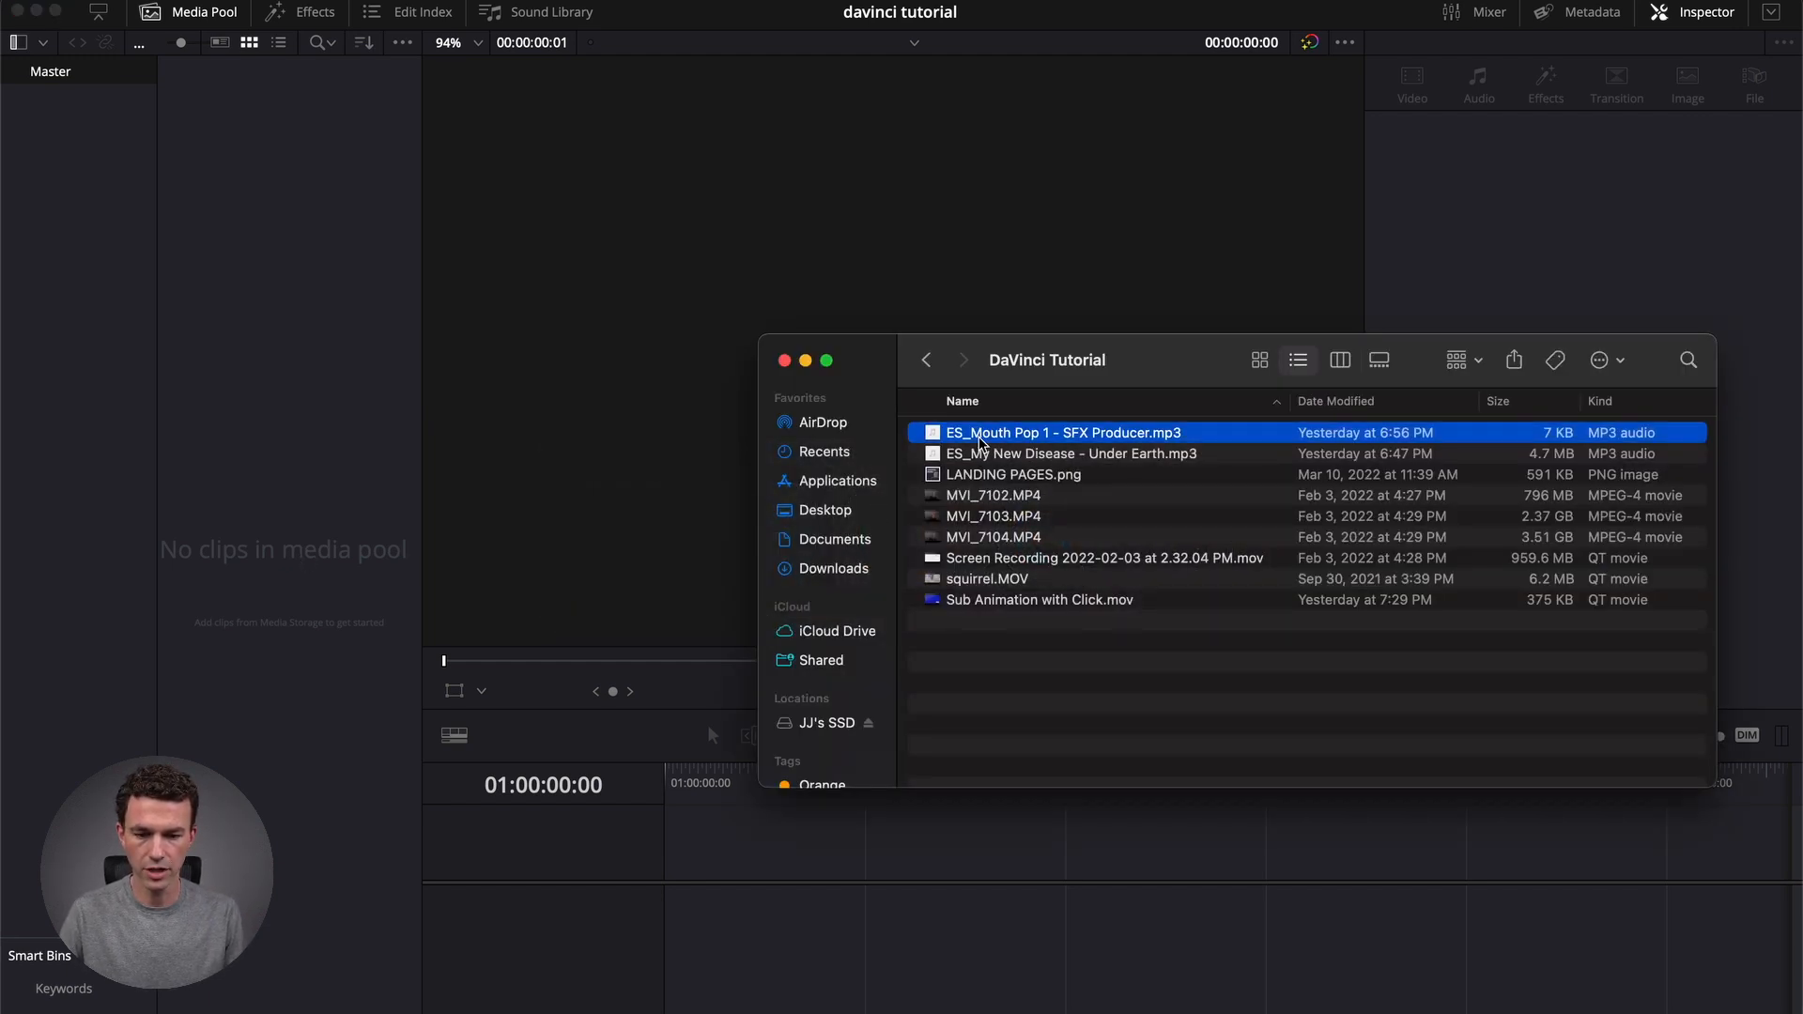
pyautogui.hotkey('shift', 'Down')
pyautogui.hotkey('shift', 'Down')
pyautogui.hotkey('shift', 'Down')
pyautogui.hotkey('shift', 'Down')
pyautogui.hotkey('shift', 'Down')
pyautogui.hotkey('shift', 'Down')
pyautogui.hotkey('shift', 'Down')
pyautogui.hotkey('shift', 'Down')
pyautogui.moveTo(1032, 498); pyautogui.dragTo(313, 343)
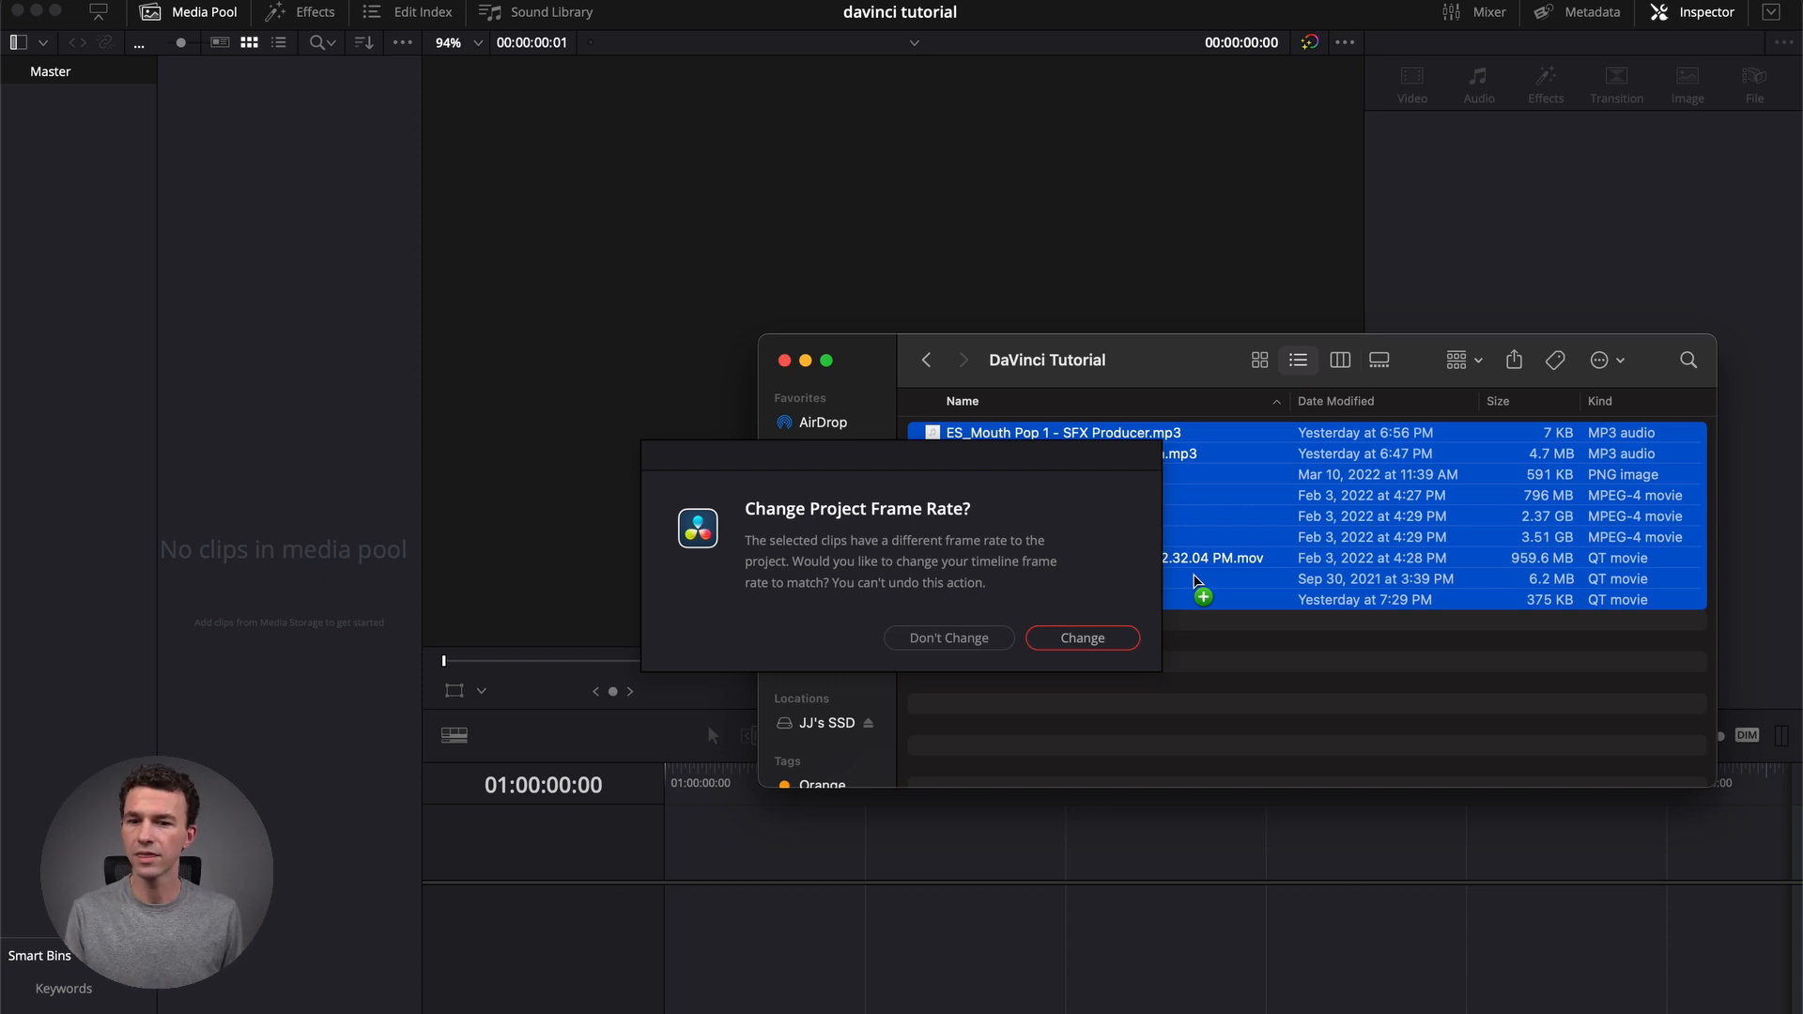
pyautogui.click(1071, 639)
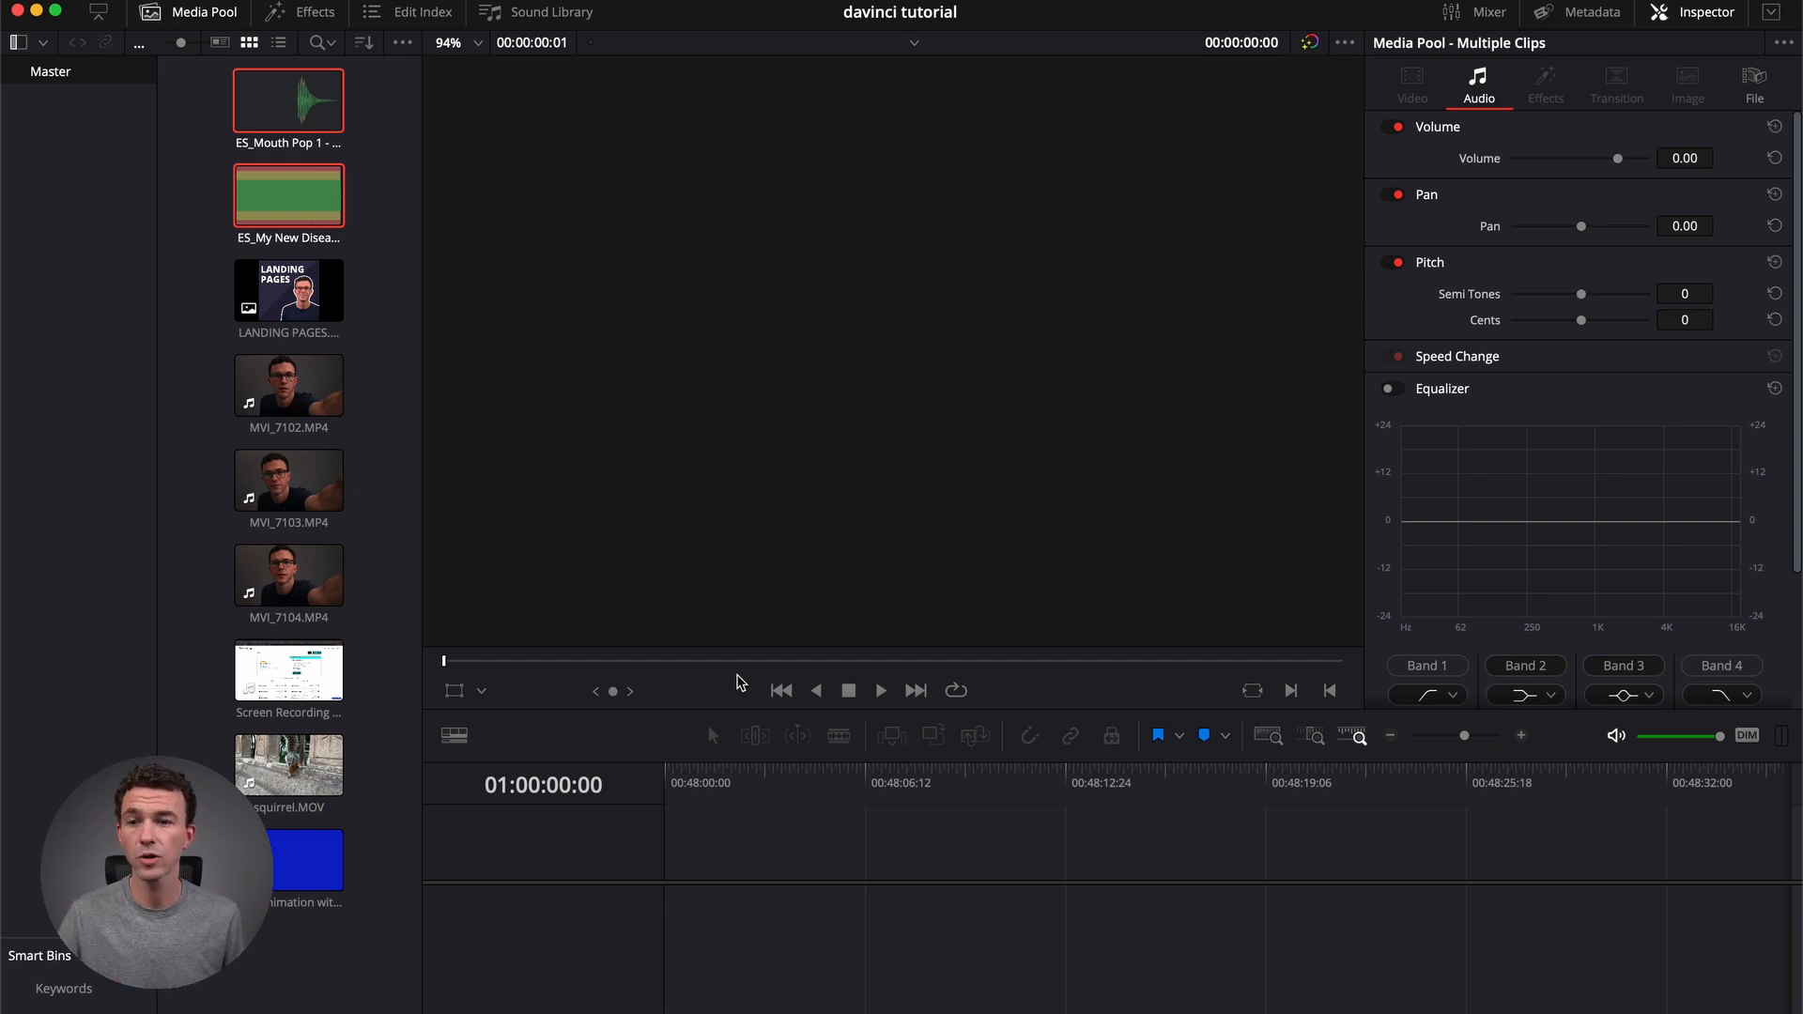
# Review the timeline resolution and frame rate in the project settings without changing anything.
pyautogui.click(195, 1)
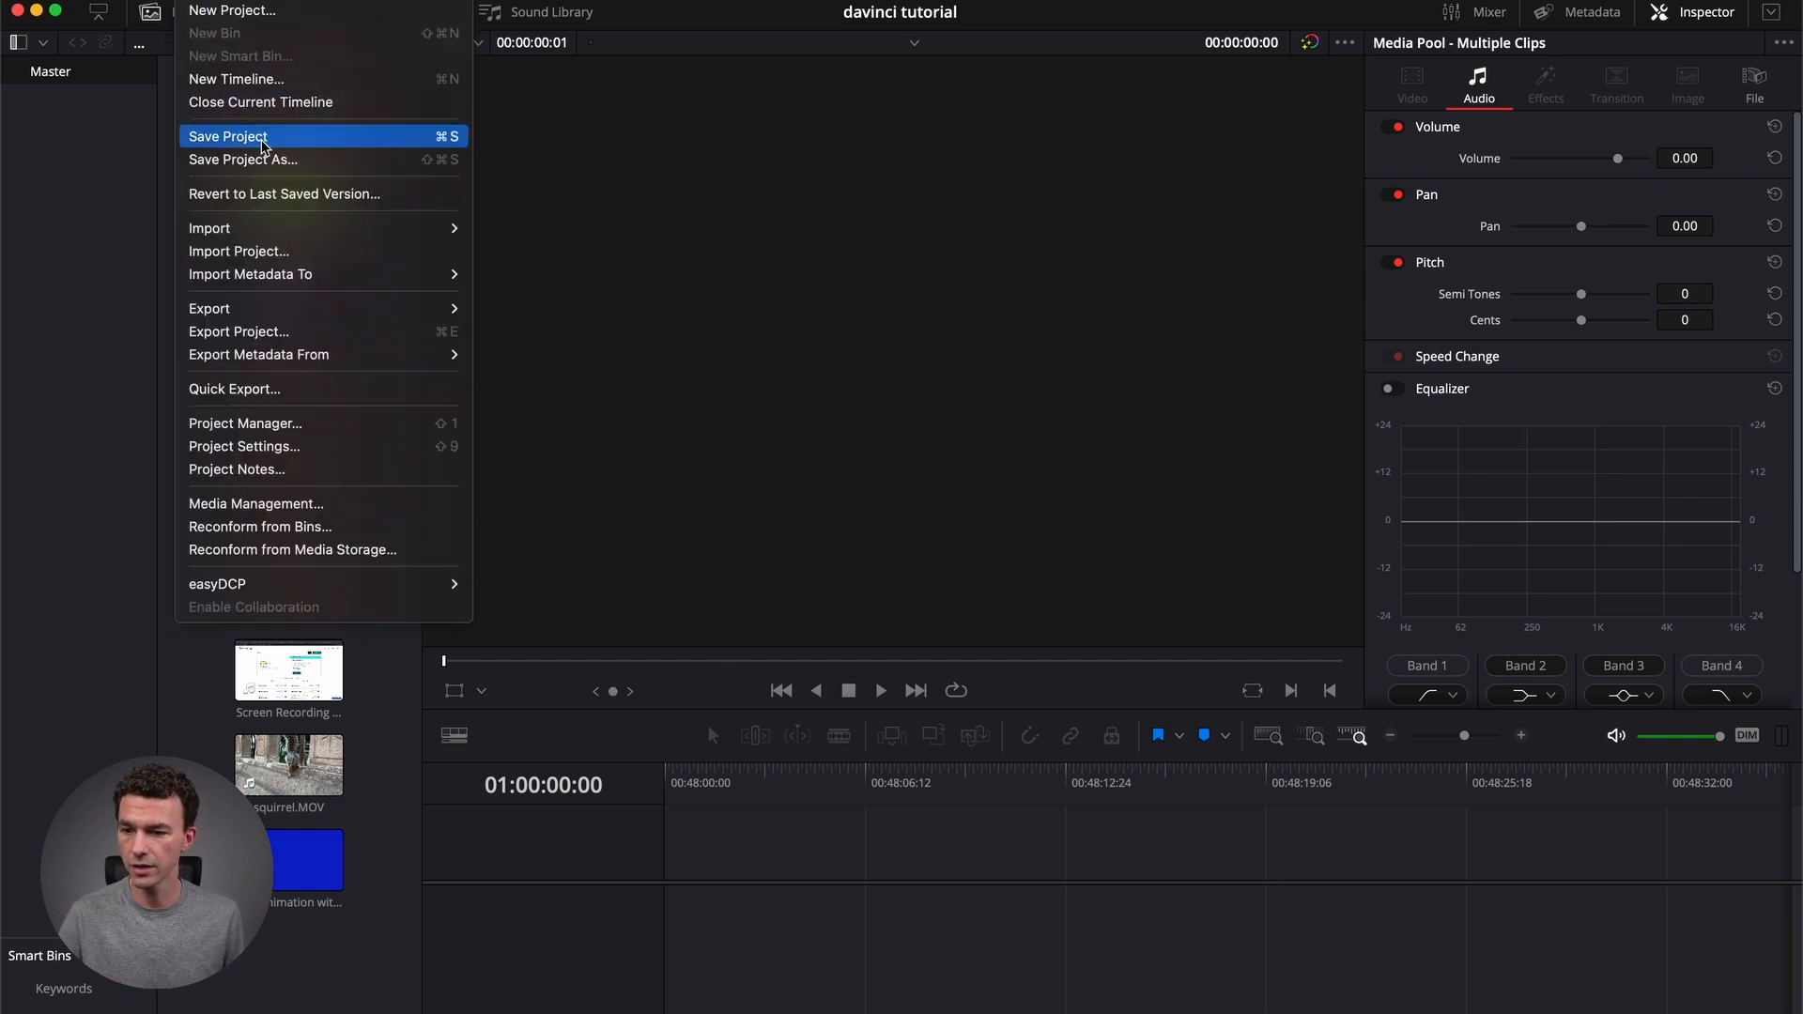
pyautogui.click(258, 444)
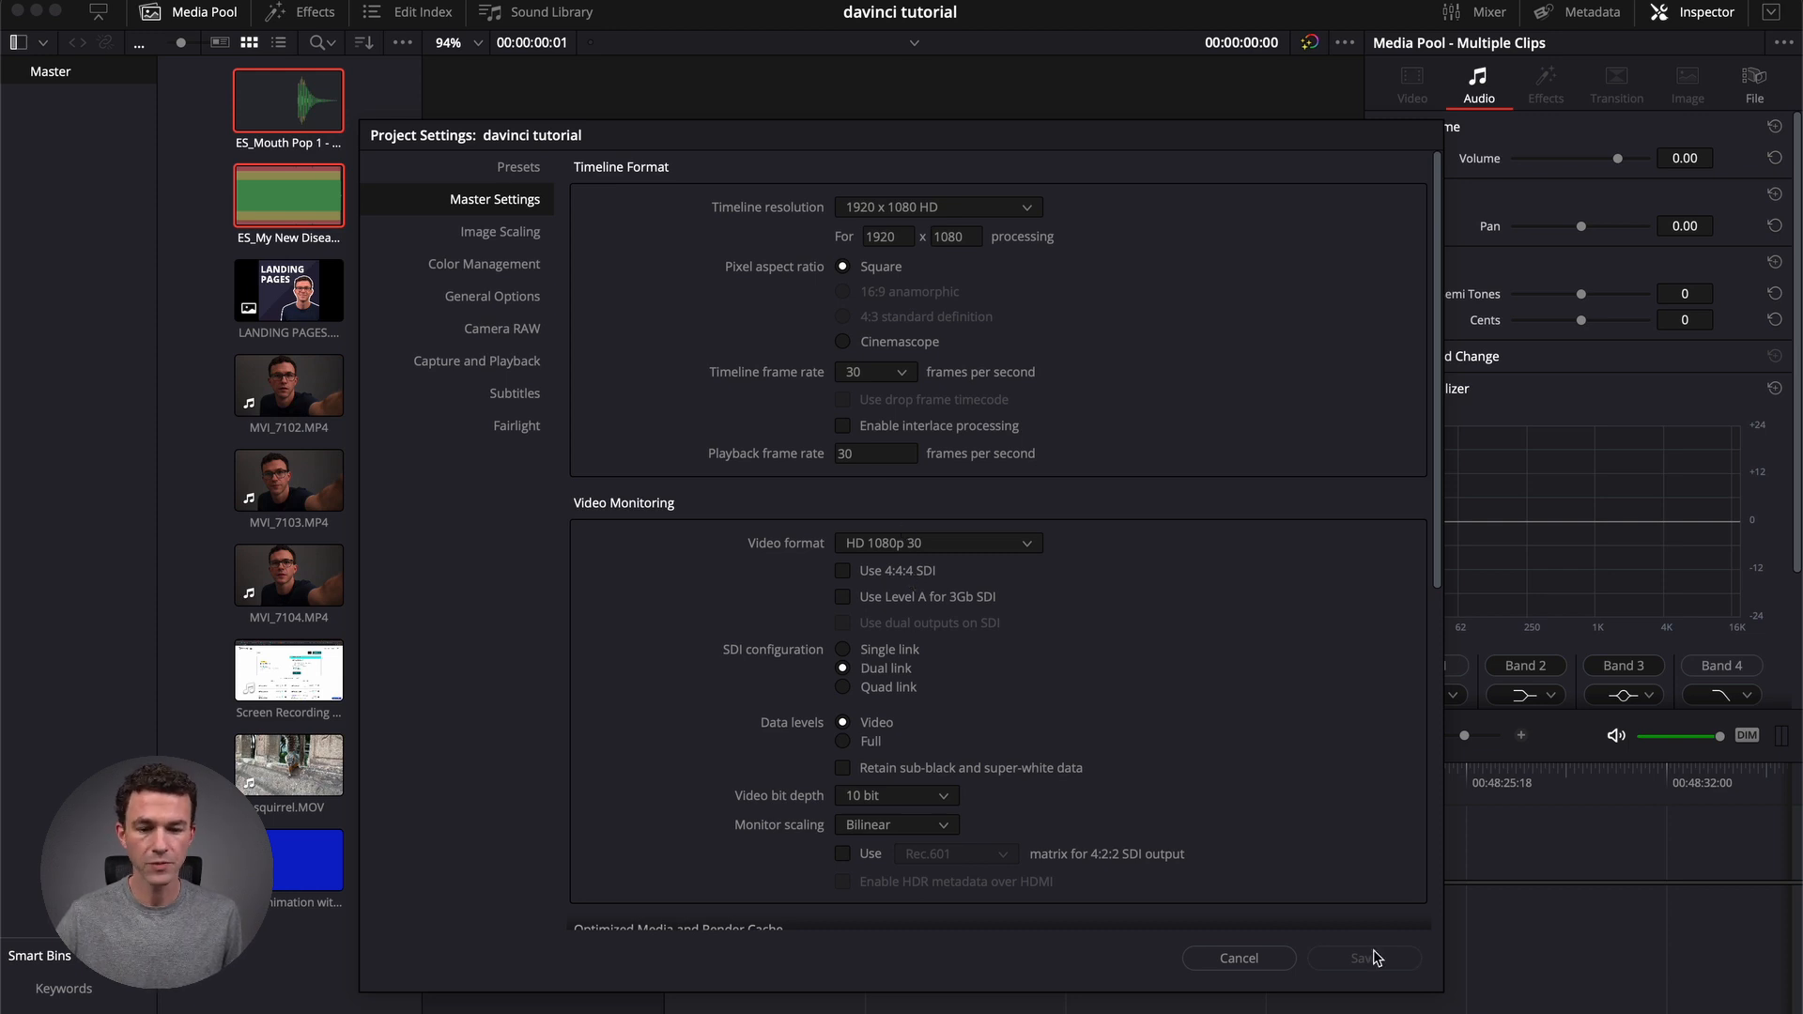
pyautogui.click(1249, 966)
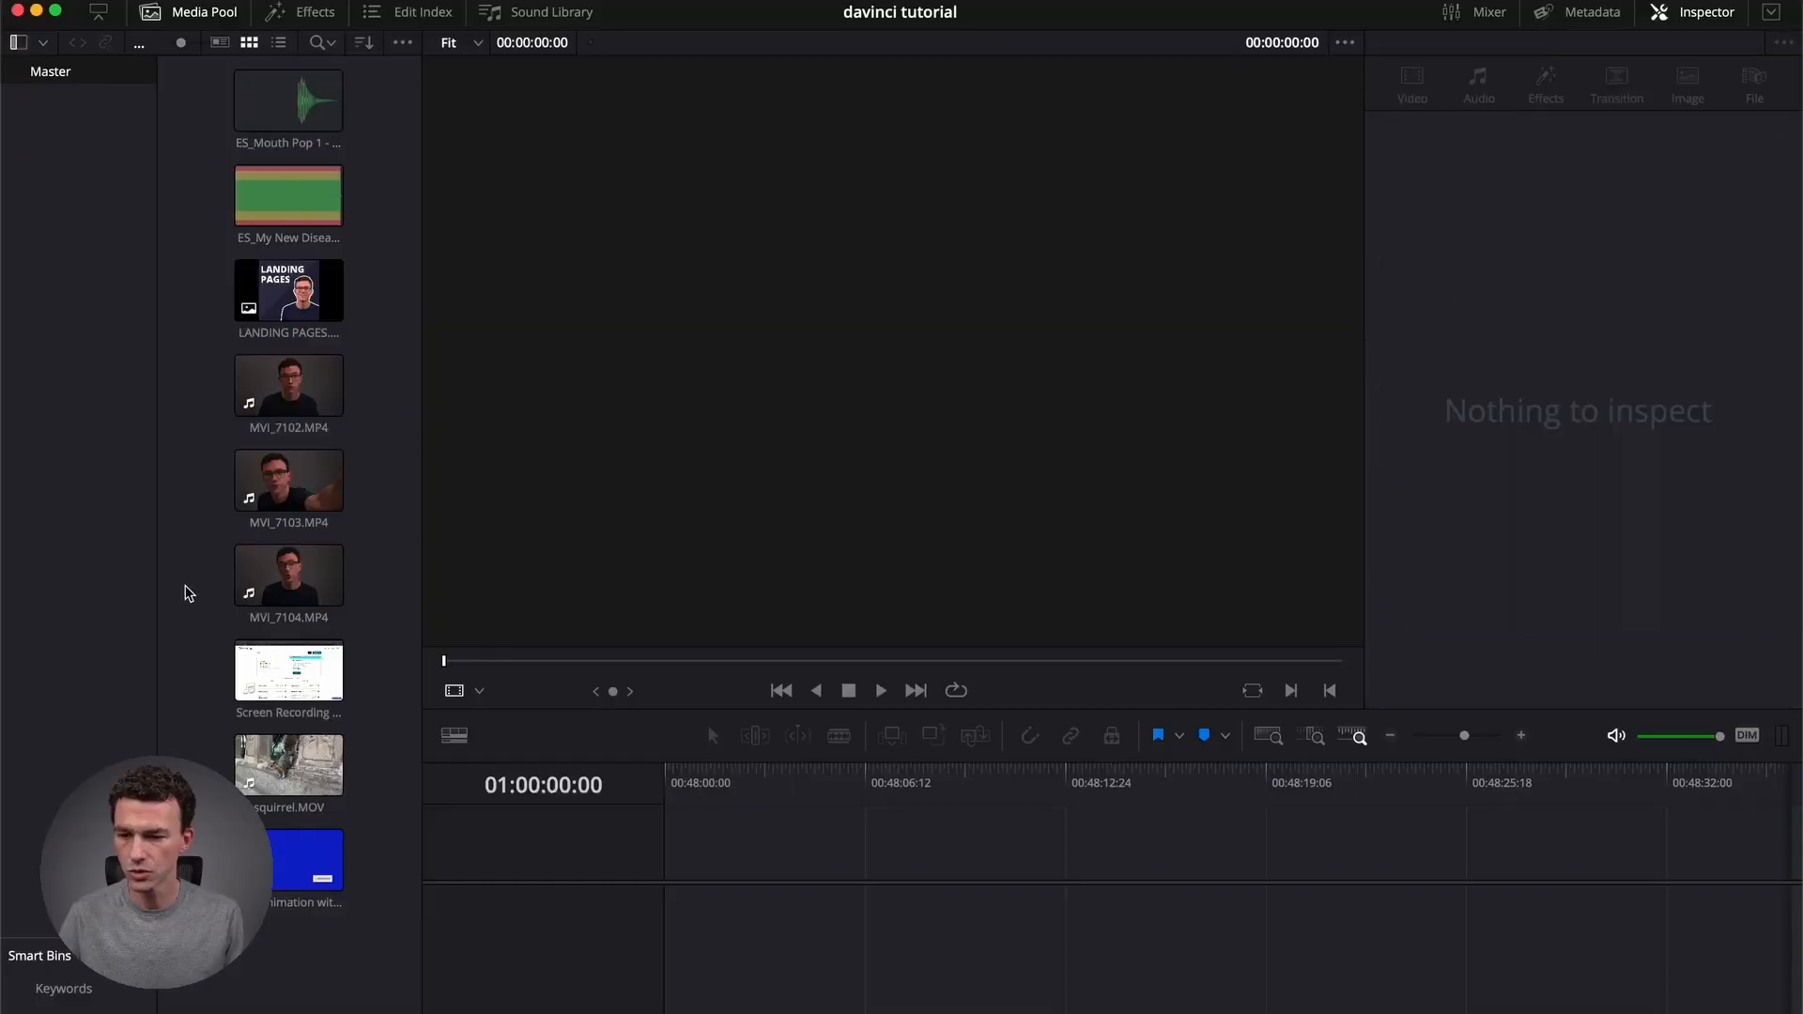
# Place the screen recording clip from the media pool at the start of a new timeline.
pyautogui.click(252, 691)
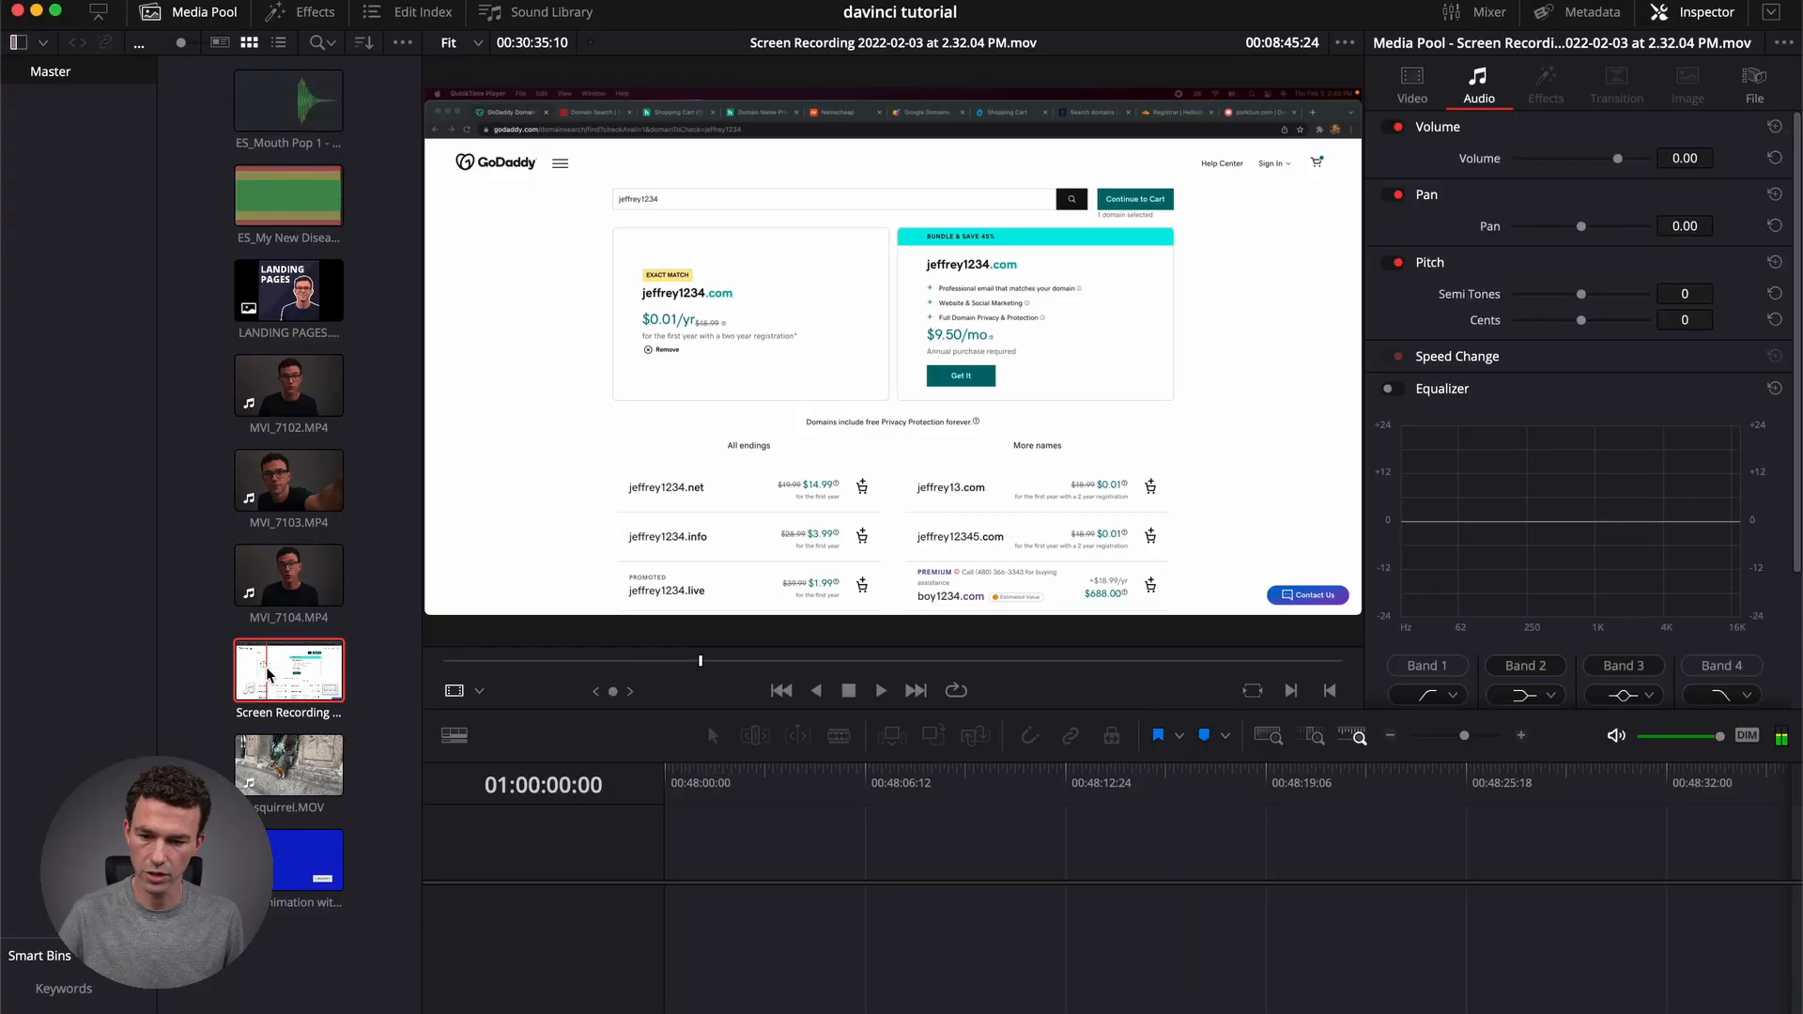
pyautogui.moveTo(288, 669); pyautogui.dragTo(663, 971)
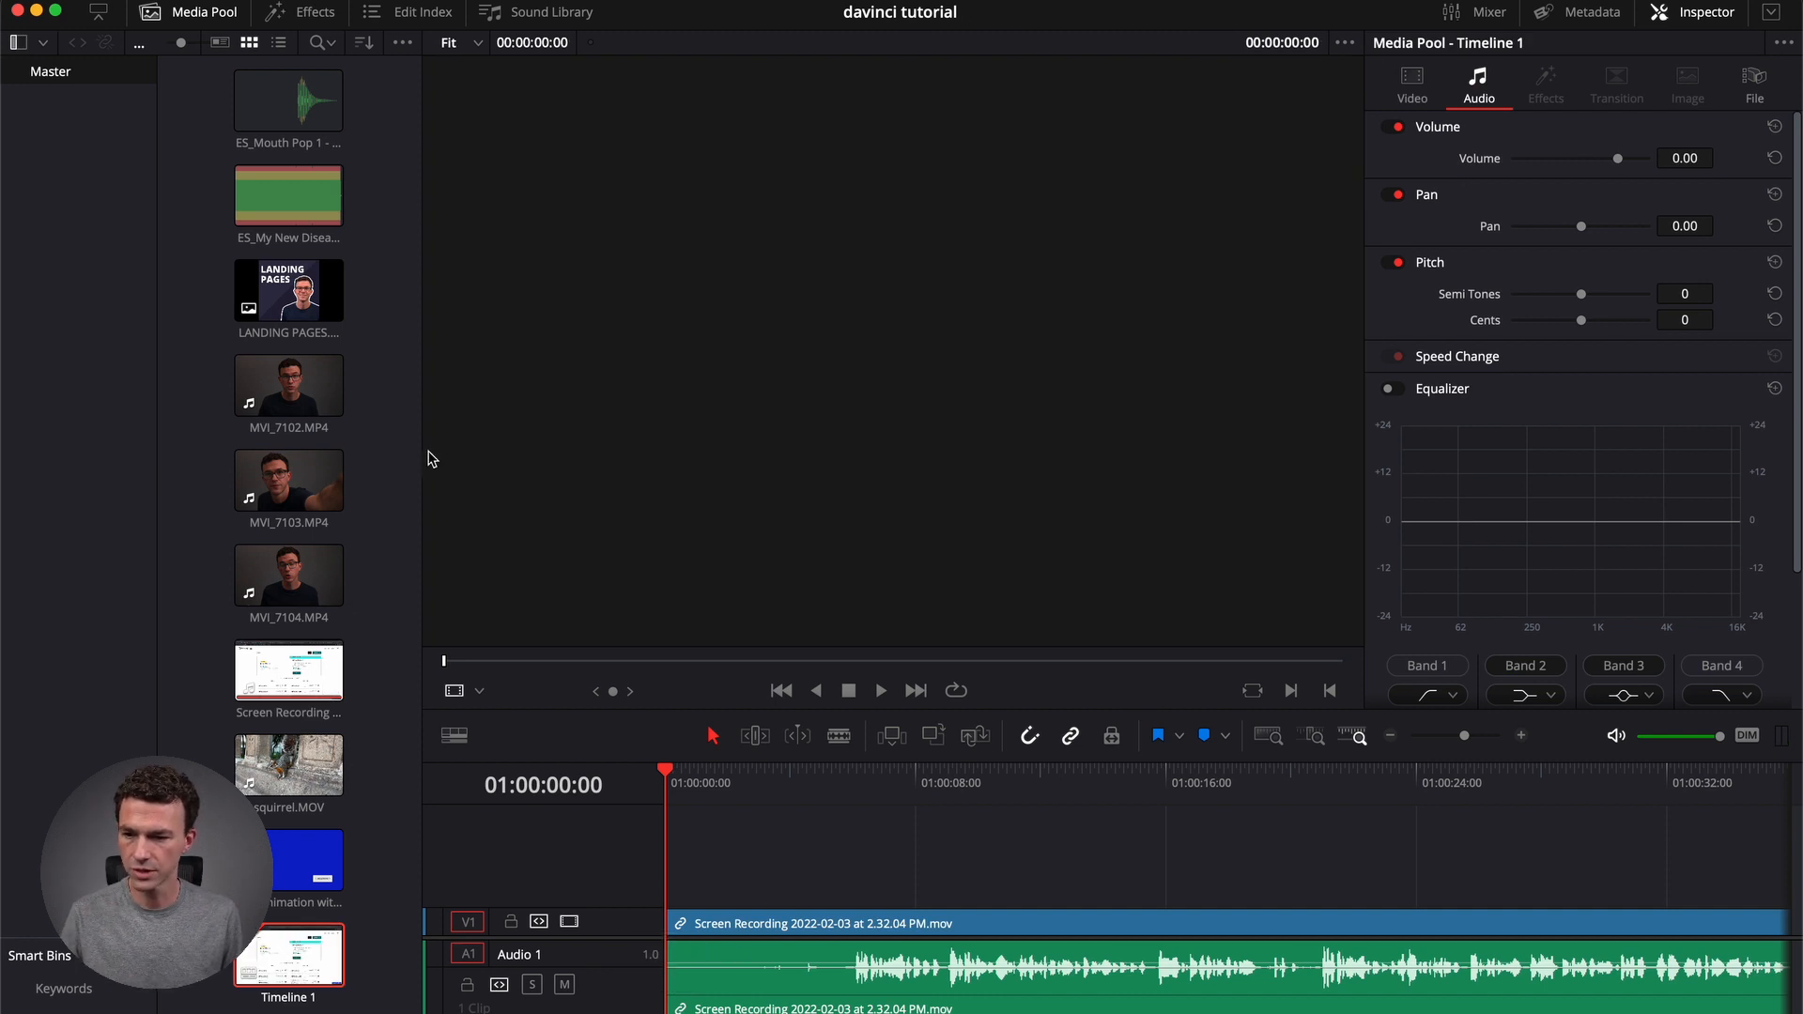
# Add clips MVI_7102, MVI_7103 and MVI_7104 together on track V2 above the screen recording, slightly after its start.
pyautogui.click(201, 451)
pyautogui.click(260, 385)
pyautogui.hotkey('shift', 'Down')
pyautogui.hotkey('shift', 'Down')
pyautogui.hotkey('shift', 'Down')
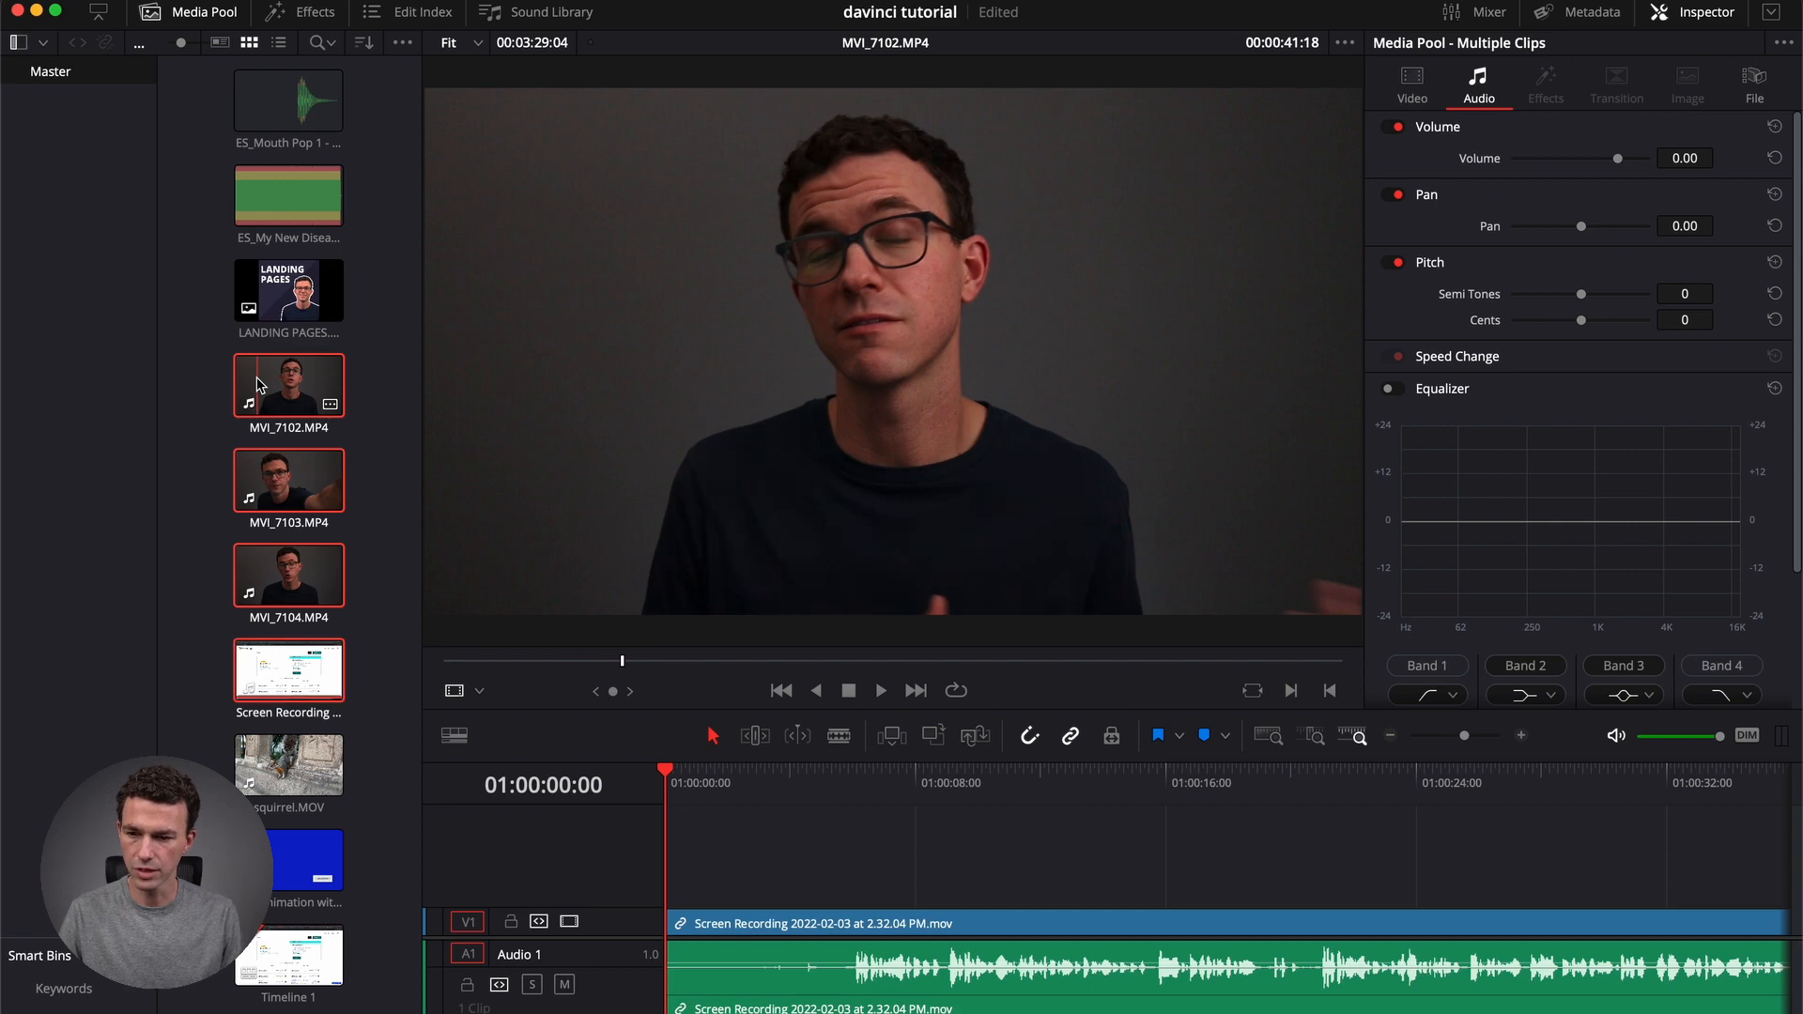
pyautogui.click(210, 455)
pyautogui.click(282, 390)
pyautogui.keyDown('shift'); pyautogui.click(278, 480); pyautogui.keyUp('shift')
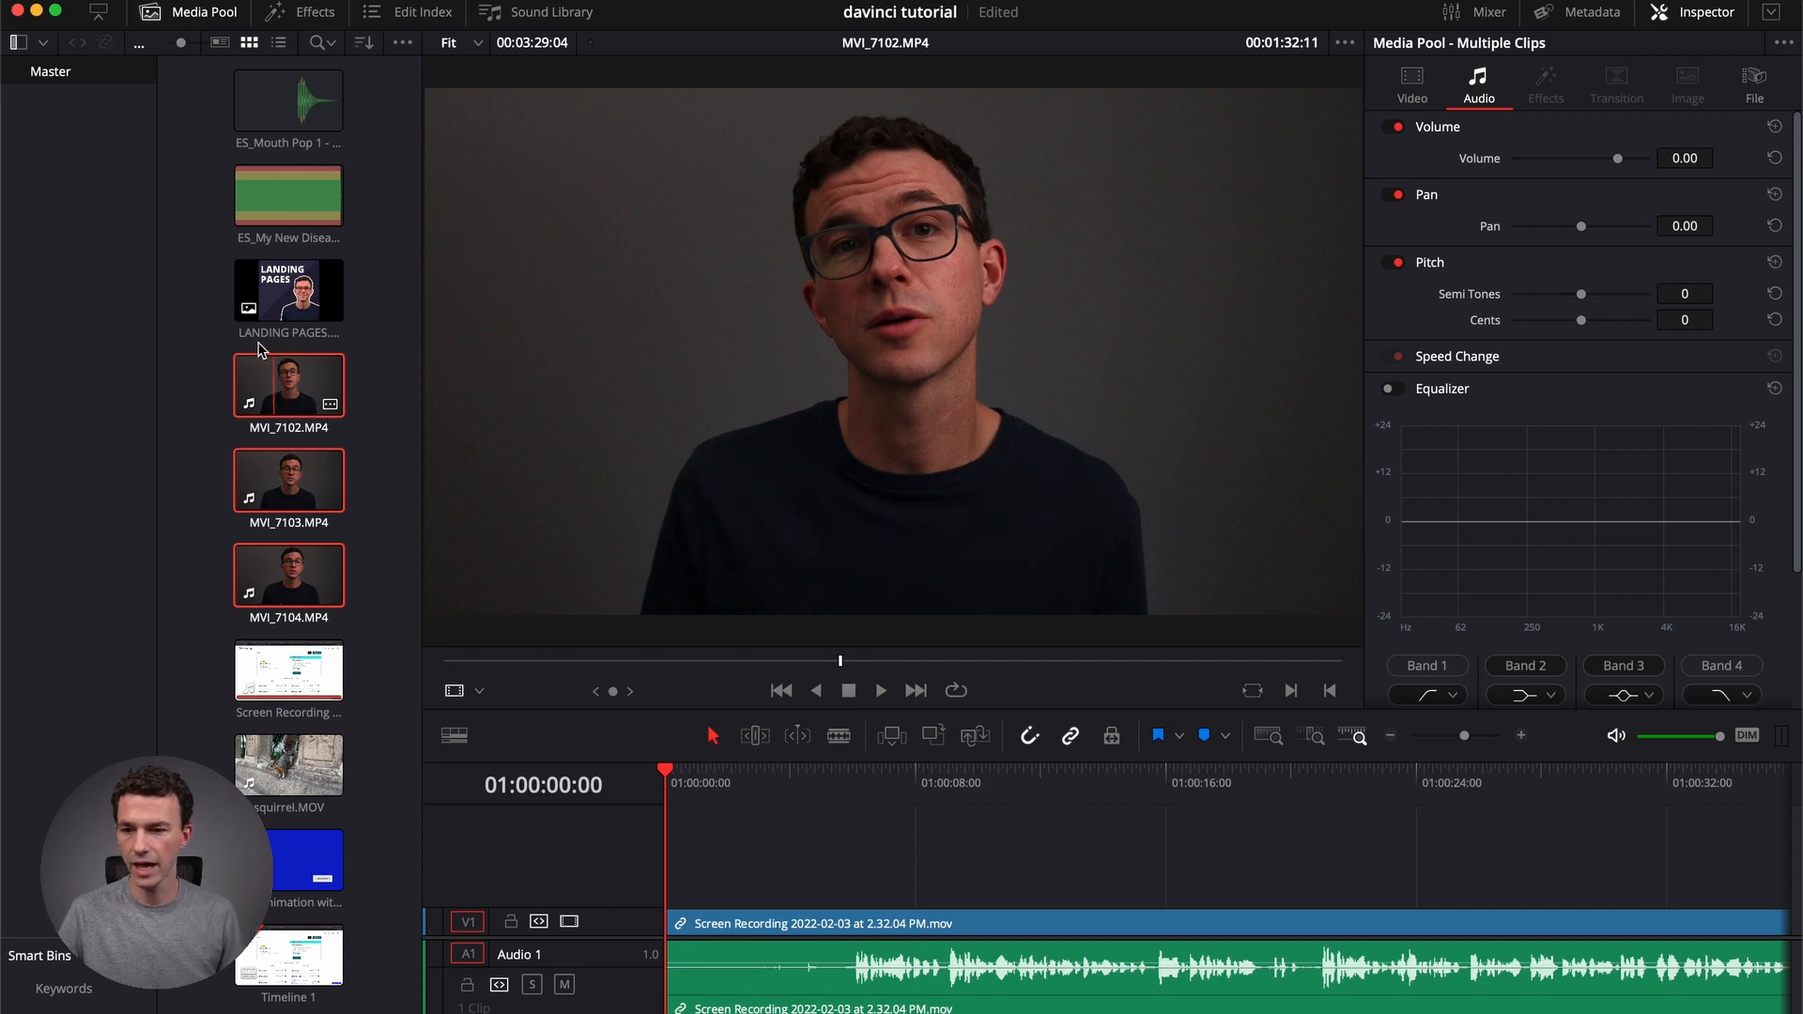
pyautogui.moveTo(775, 769); pyautogui.dragTo(710, 893)
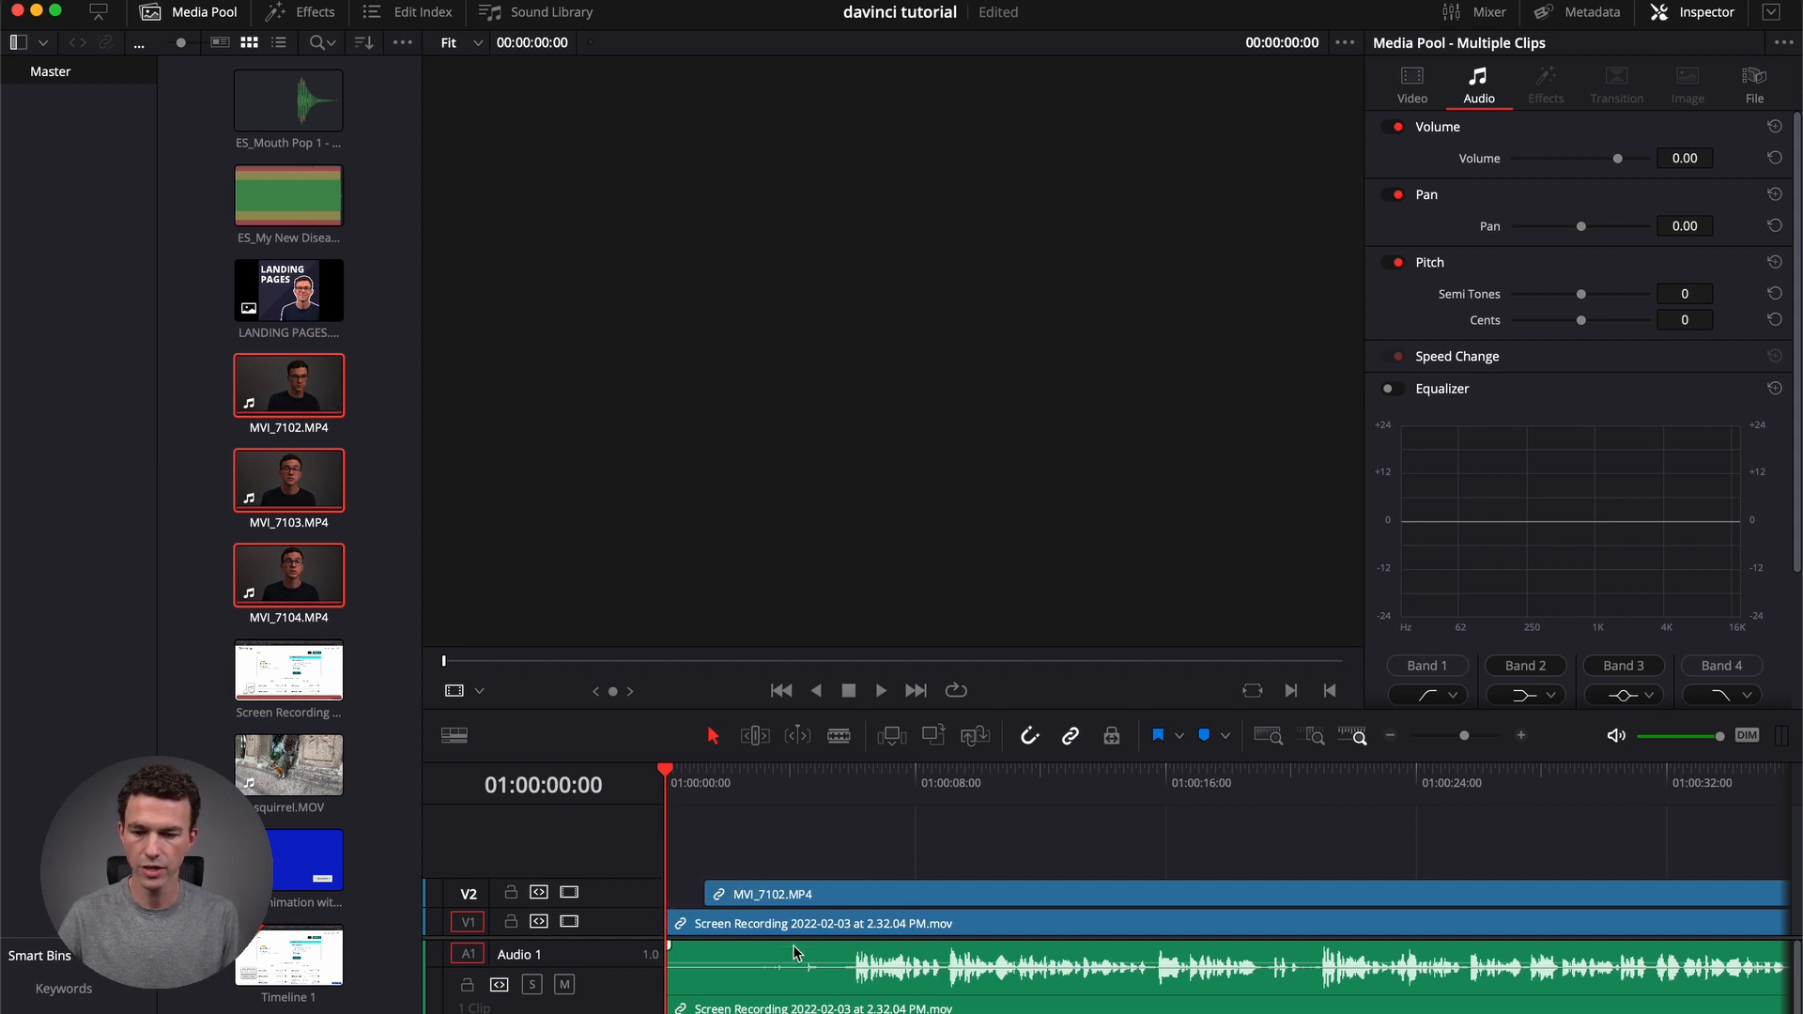
# Set the clip color of the screen recording on track V1 to Orange.
pyautogui.scroll(-2, 796, 954)
pyautogui.scroll(2, 812, 994)
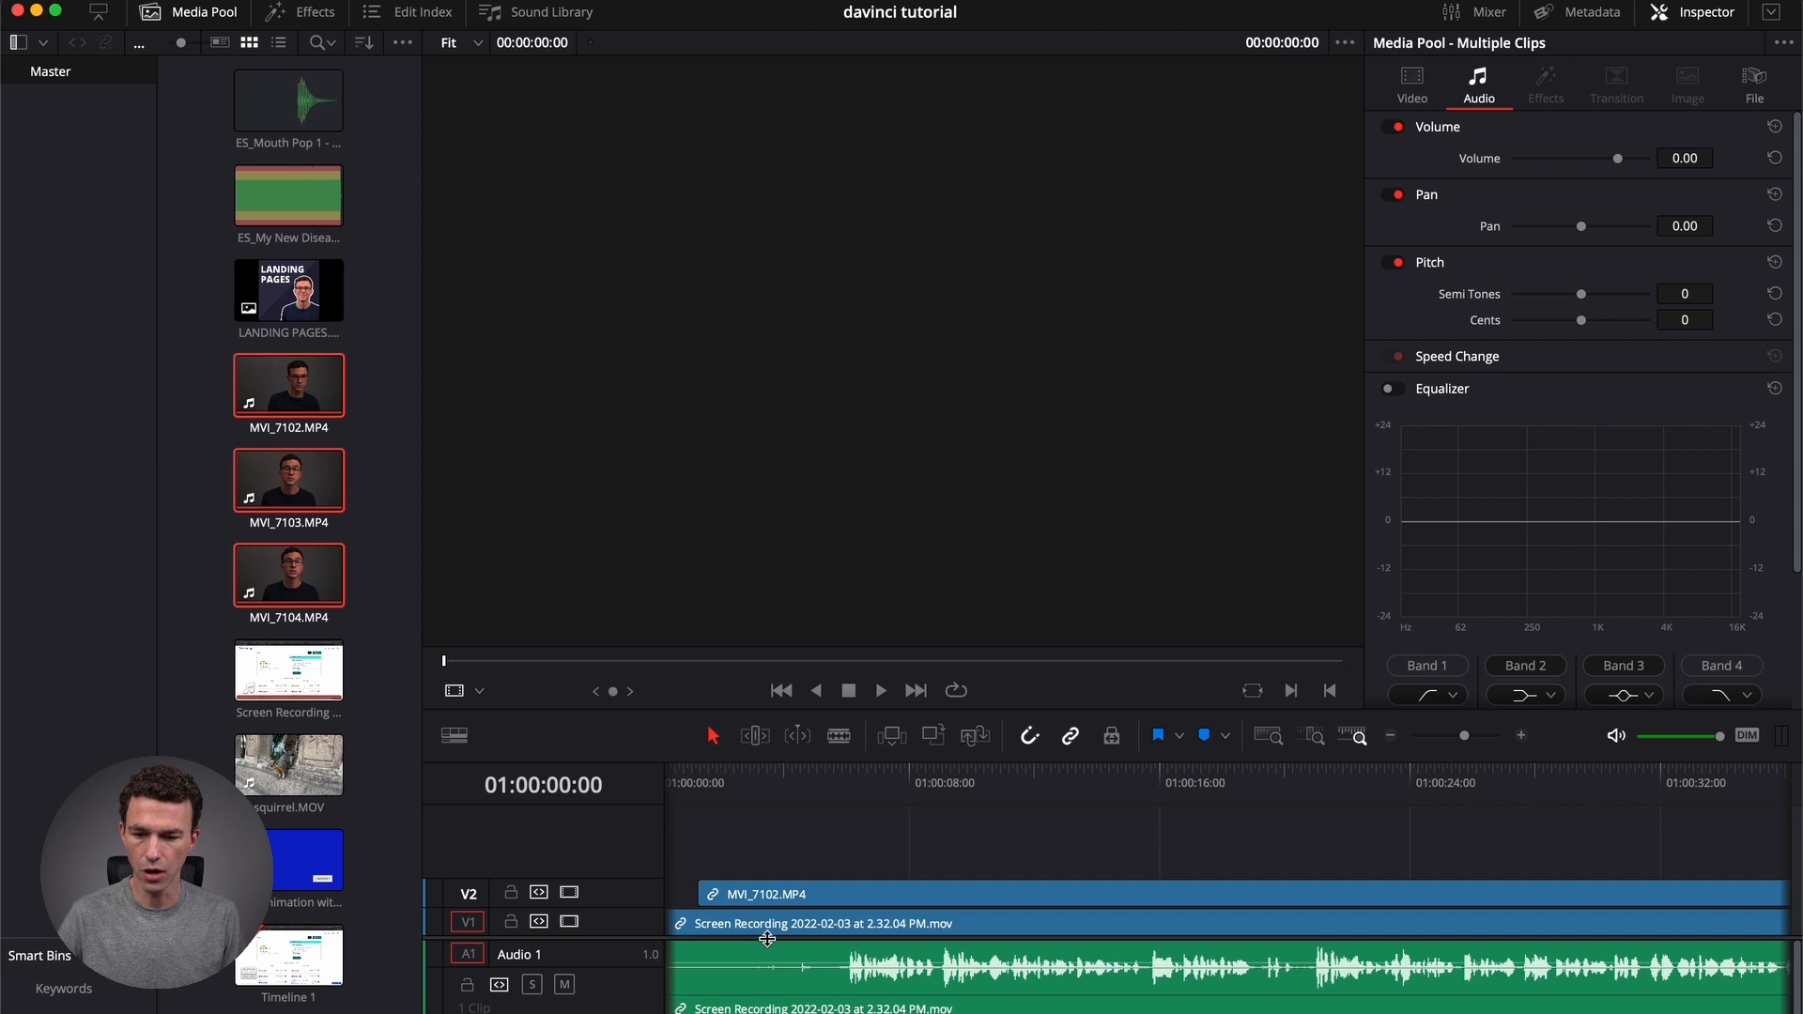
pyautogui.click(792, 924)
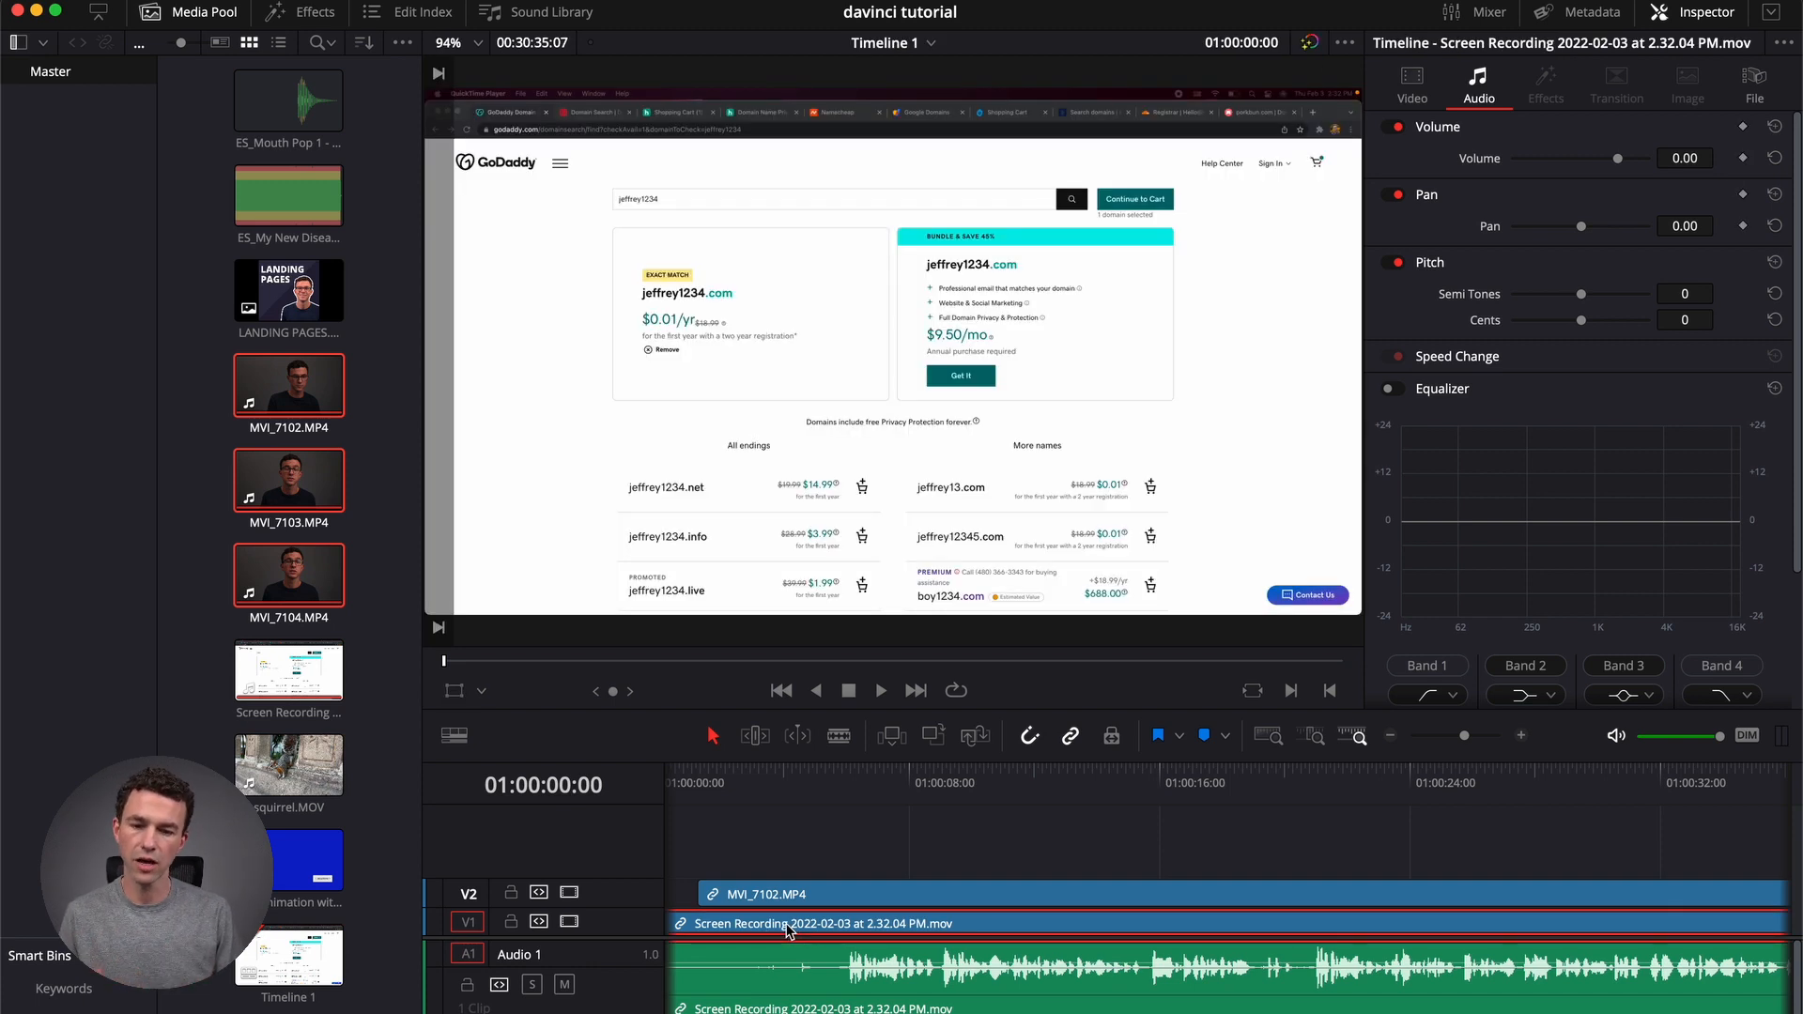
pyautogui.rightClick(789, 930)
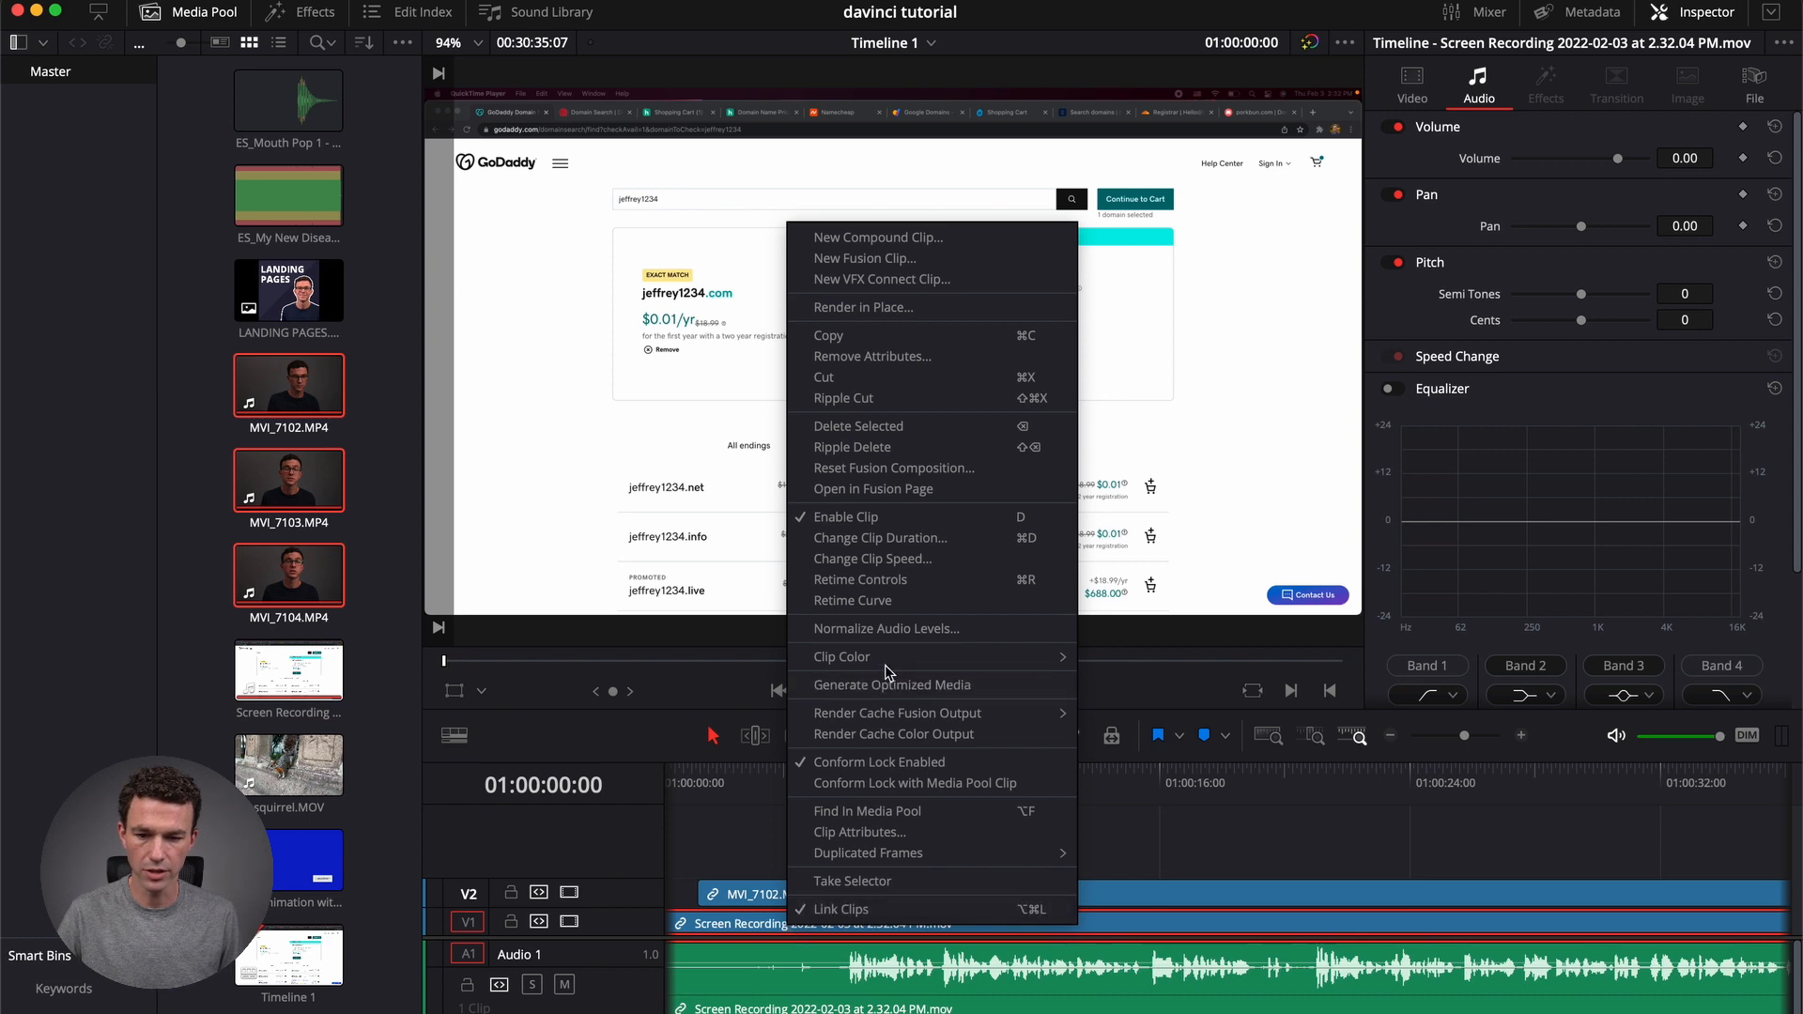
pyautogui.moveTo(886, 661)
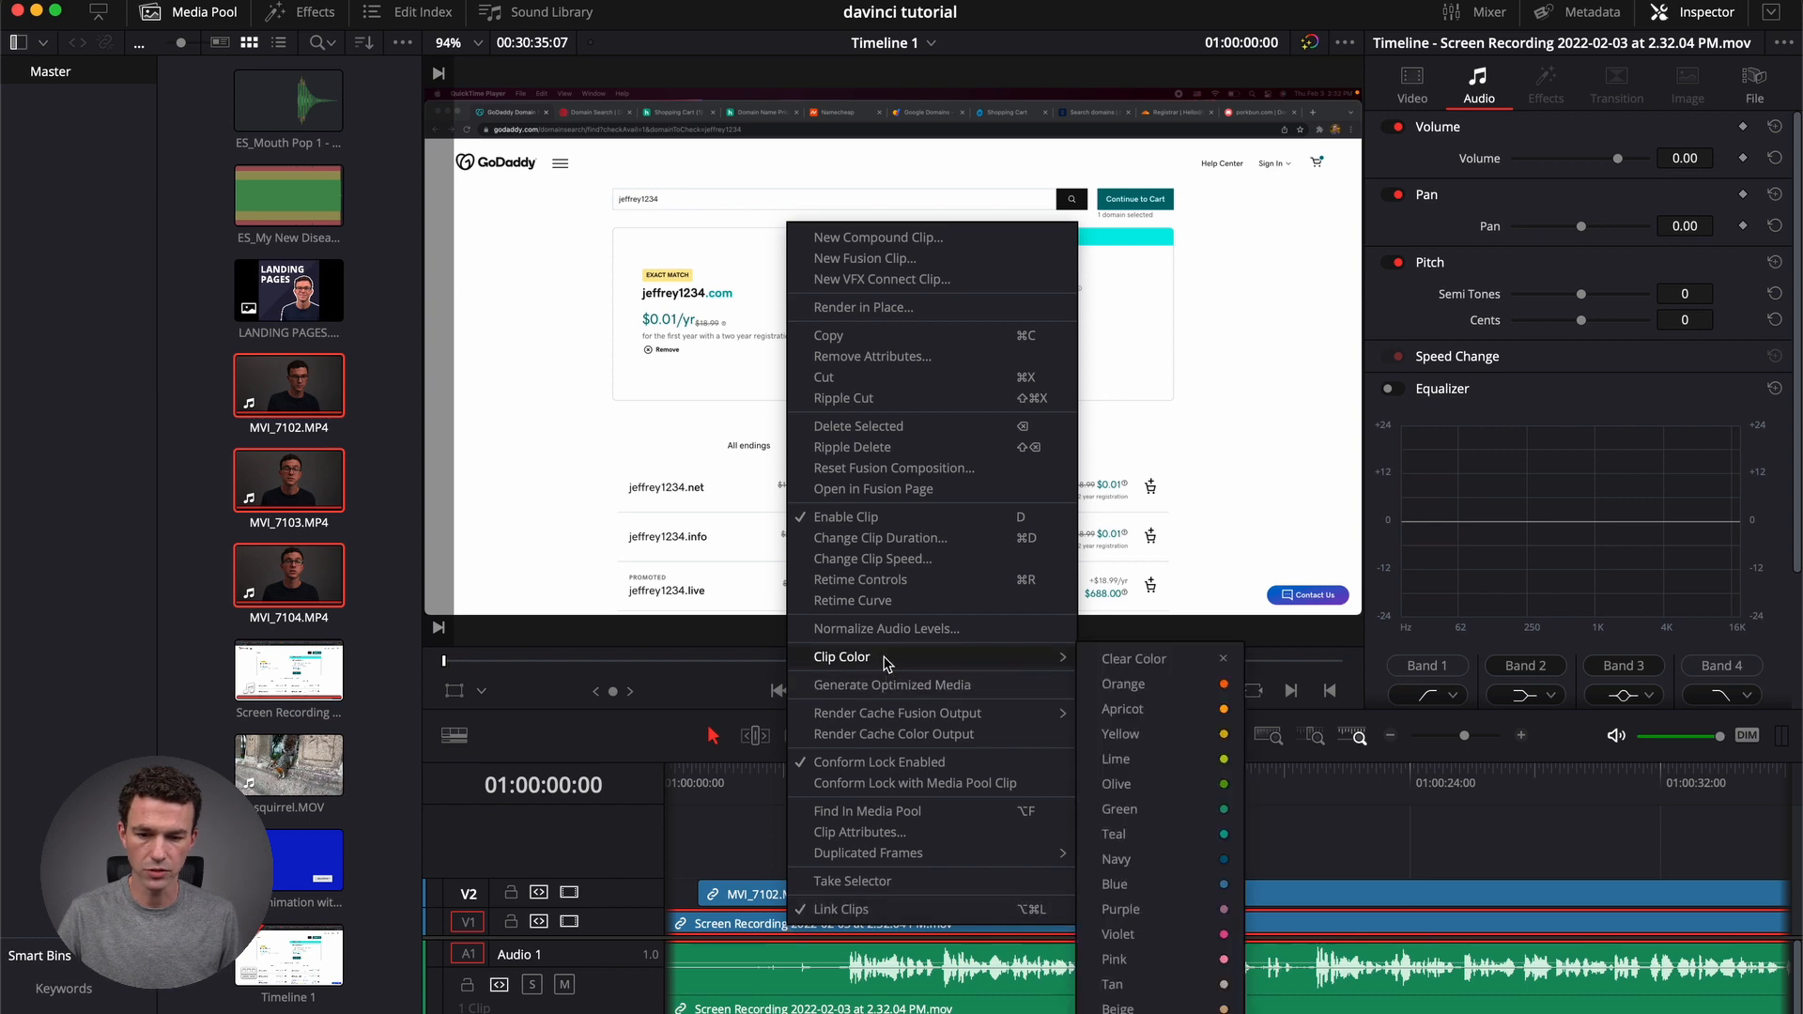
pyautogui.click(1128, 685)
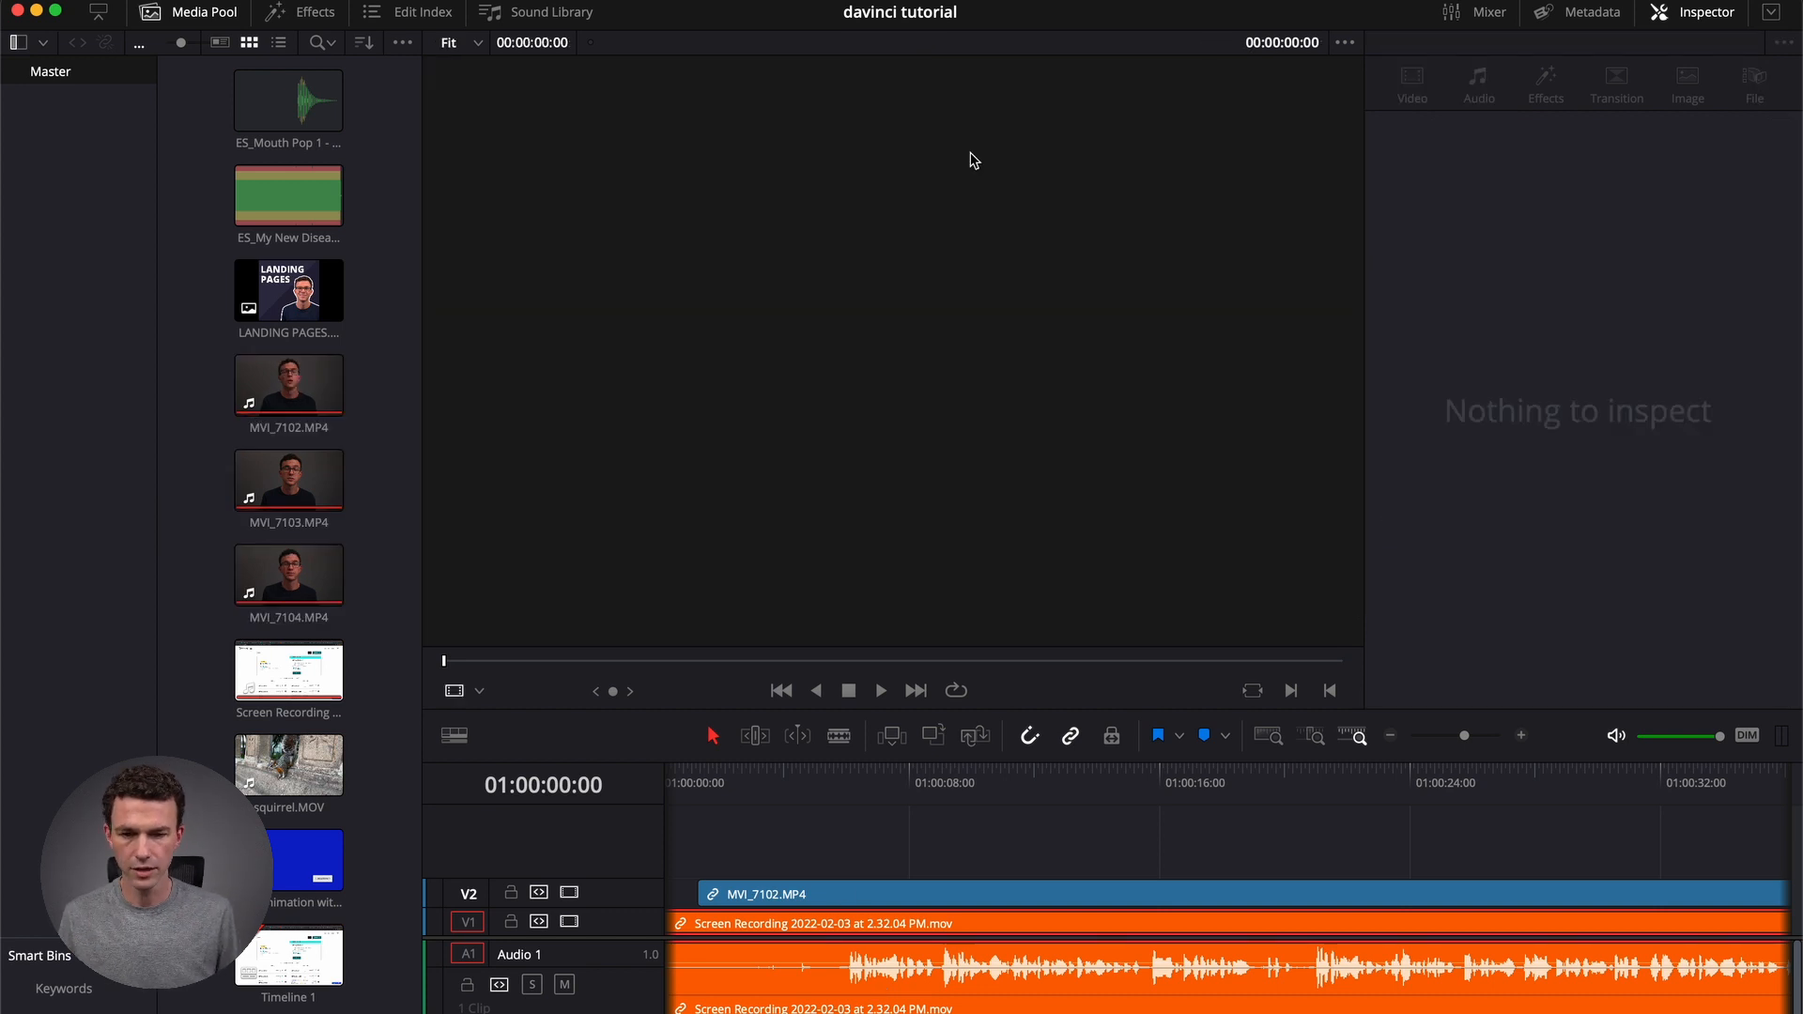
# Hide the Inspector so the source and timeline viewers sit side by side, and preview MVI_7102.MP4 in the source viewer.
pyautogui.click(1687, 19)
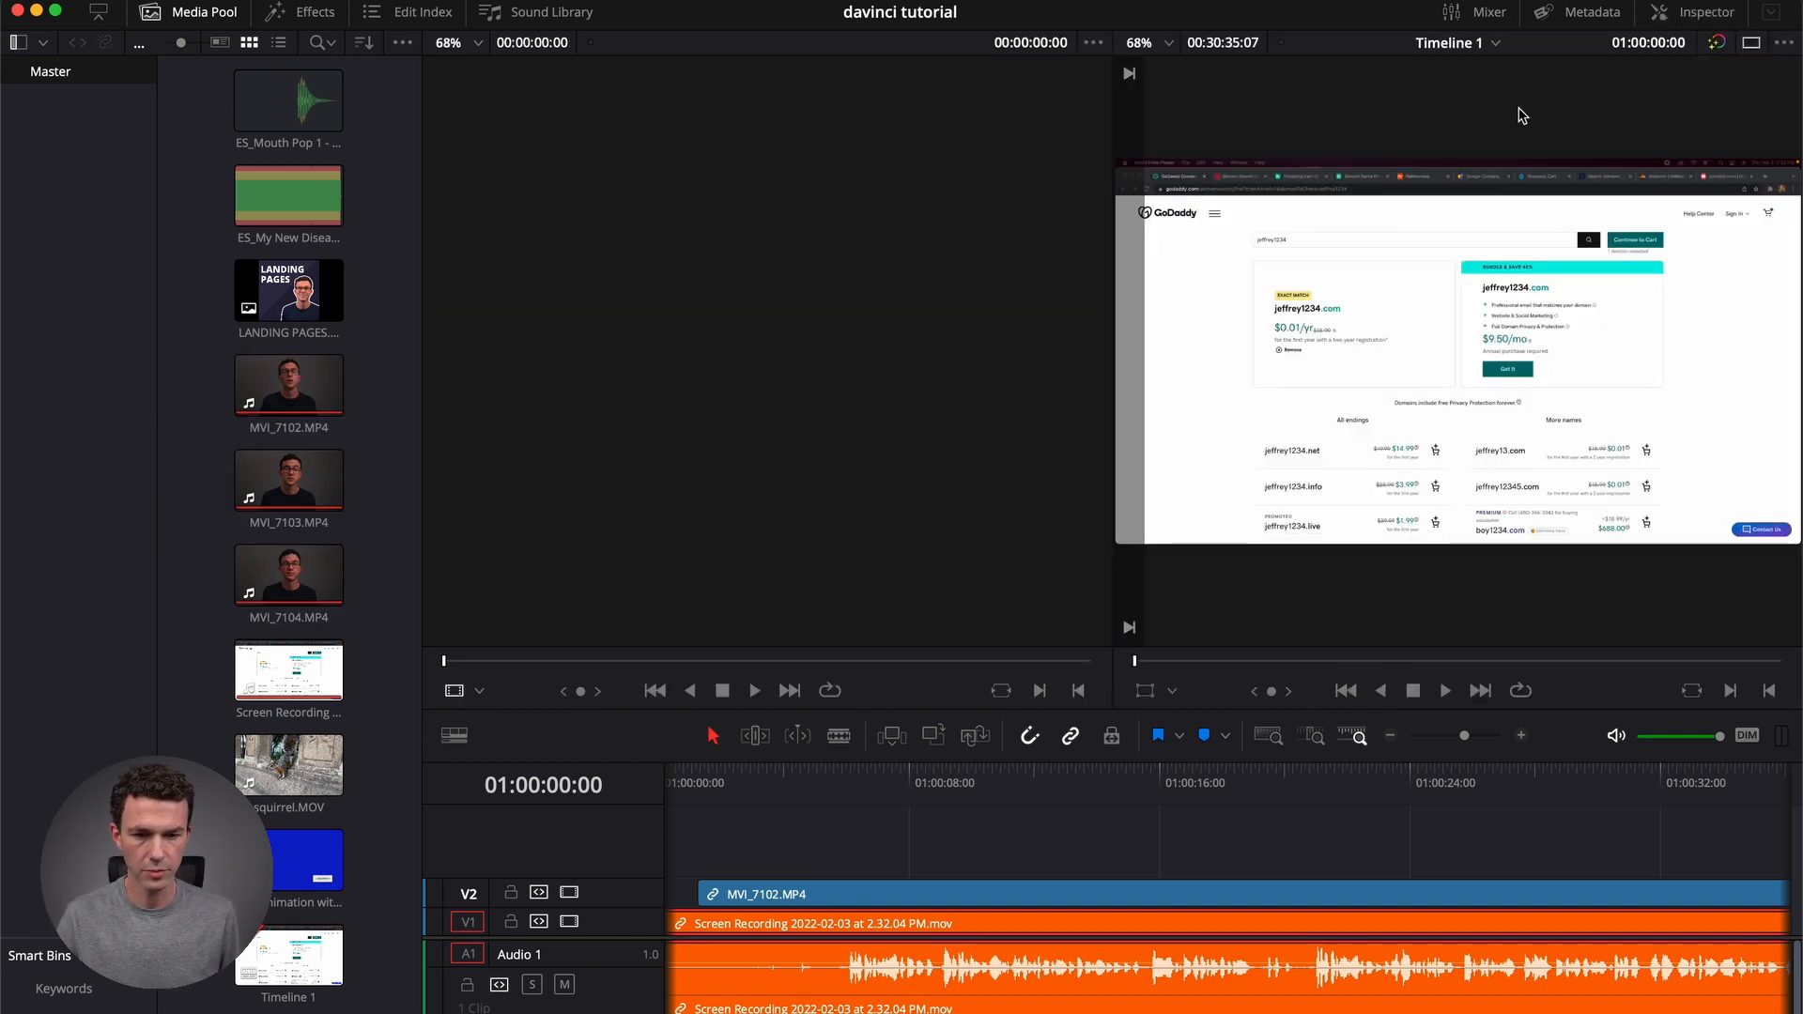
pyautogui.click(249, 398)
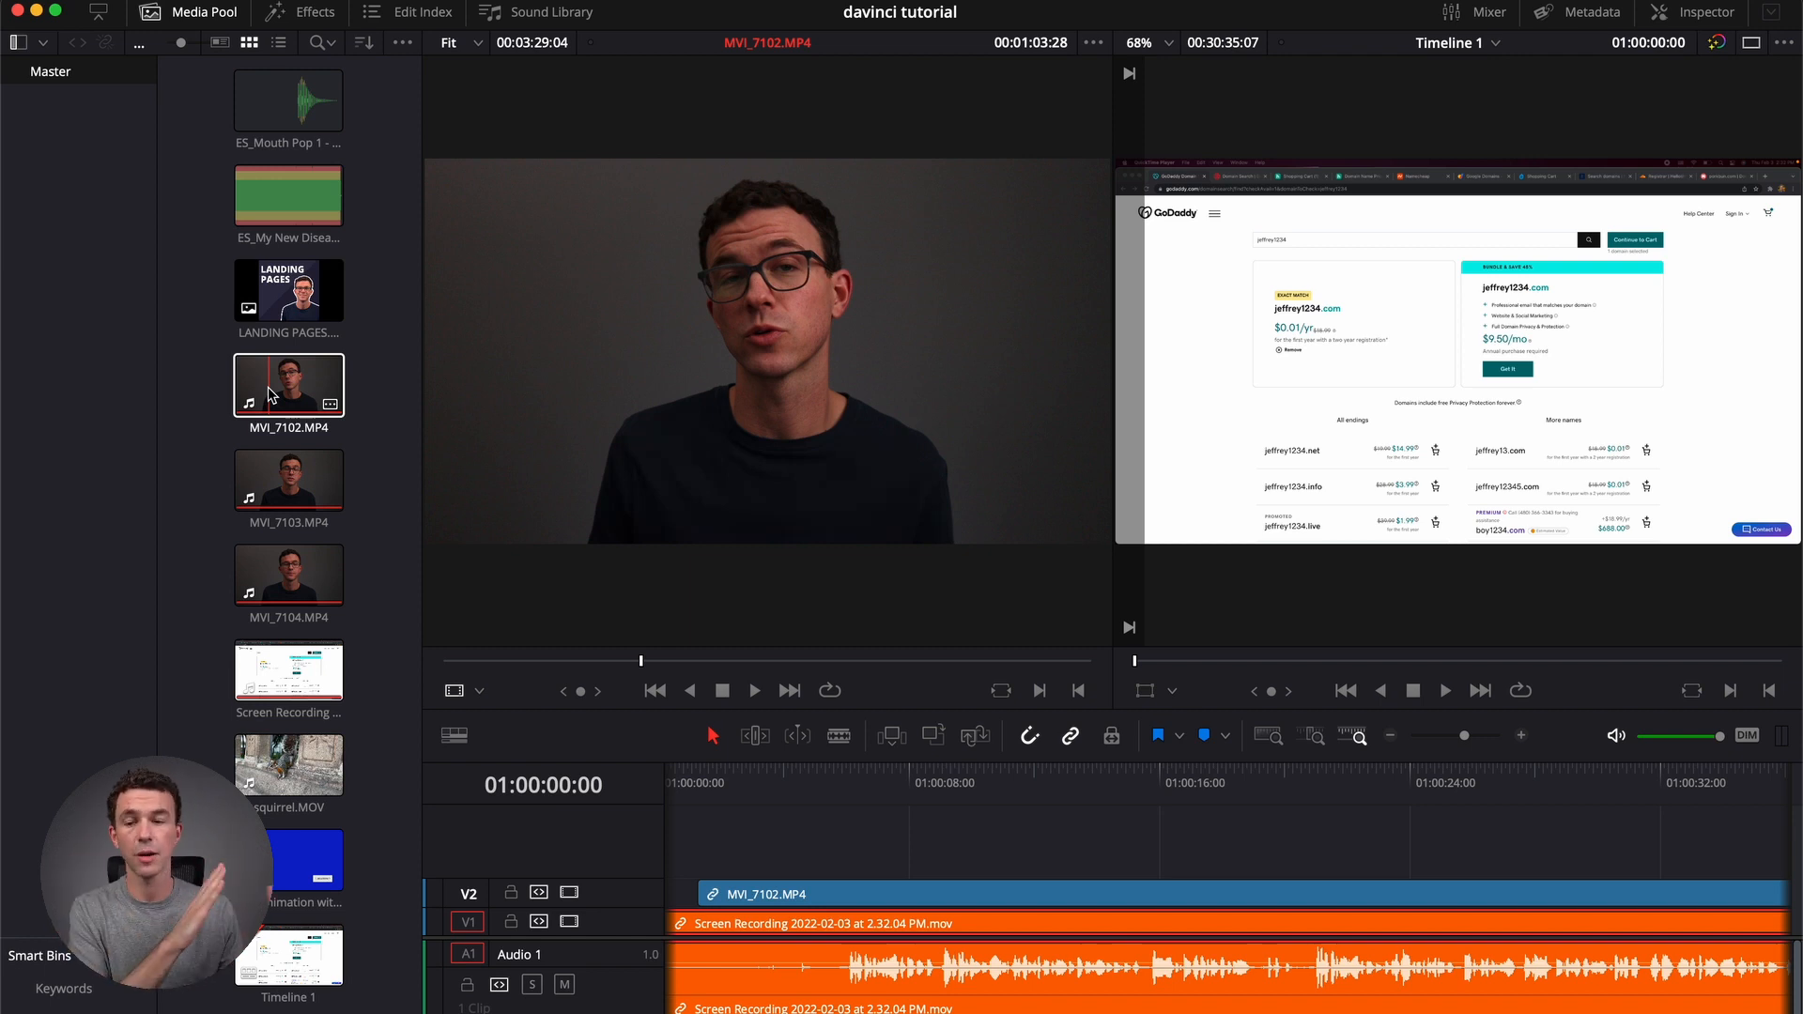
# Mark an in point at 00:00:20:29 in MVI_7102.MP4 and an out point about four seconds after it in the source viewer.
pyautogui.click(249, 381)
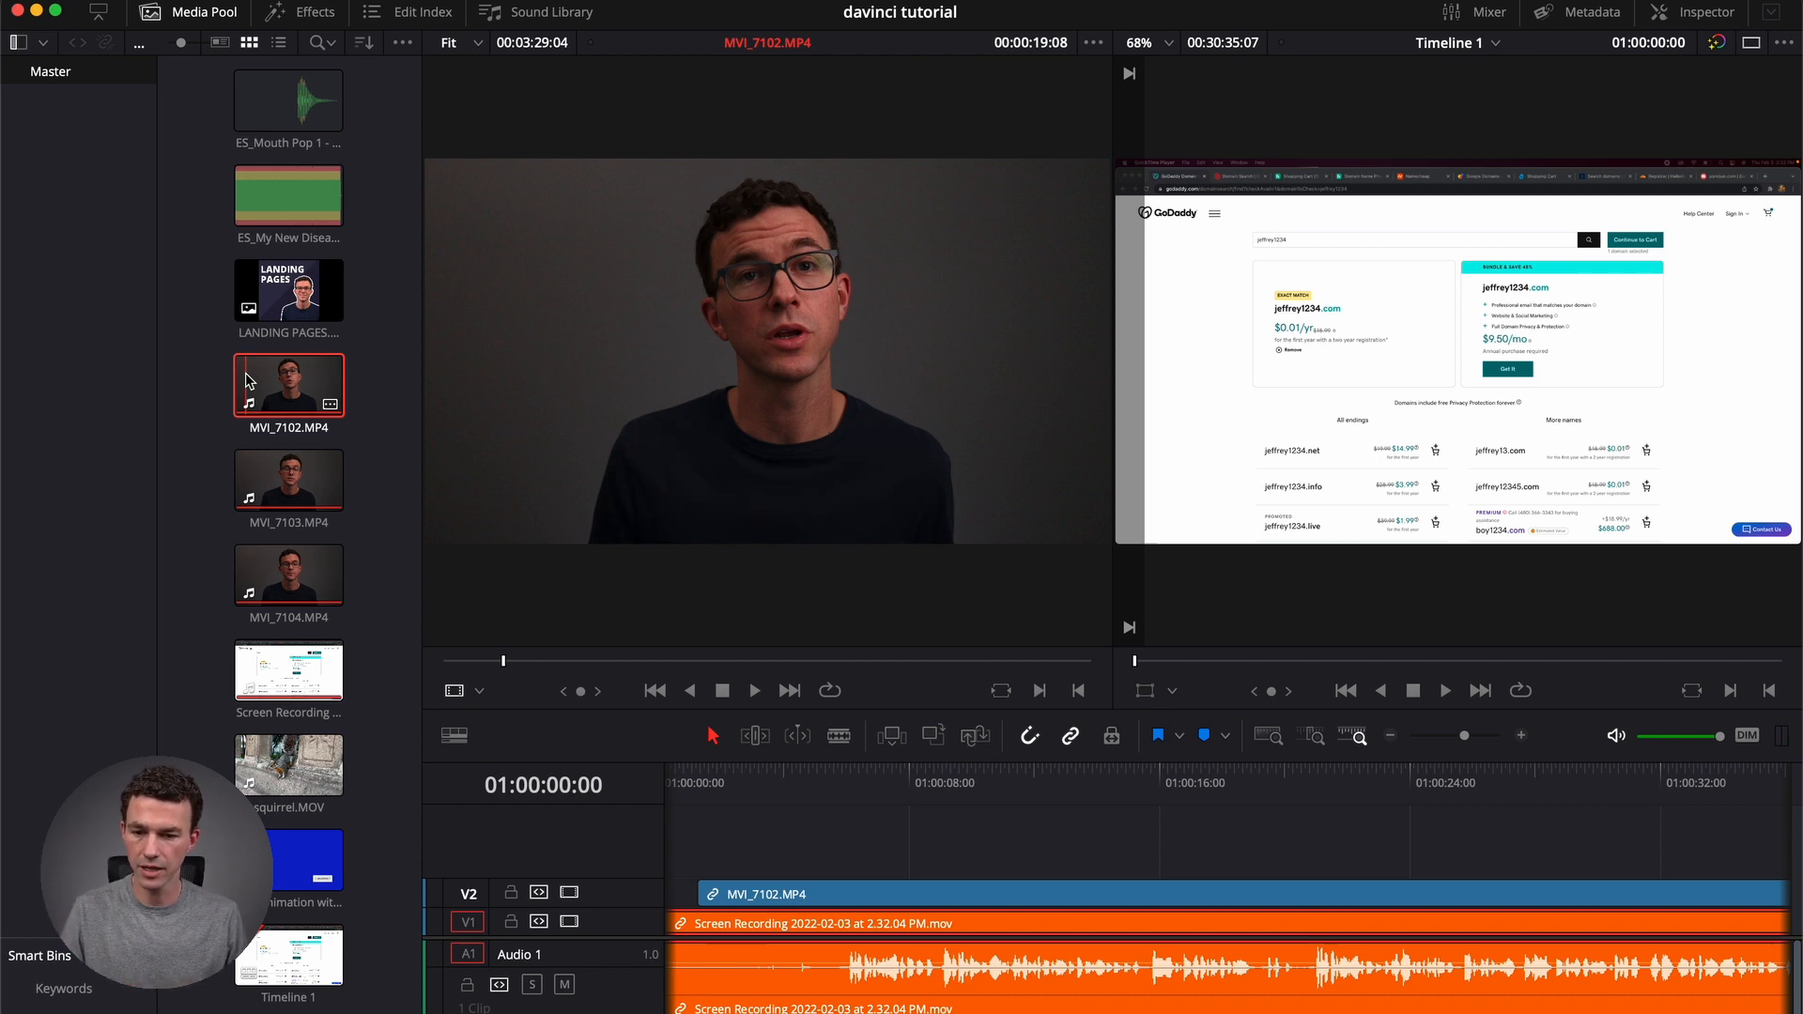
pyautogui.press('space')
pyautogui.press('space')
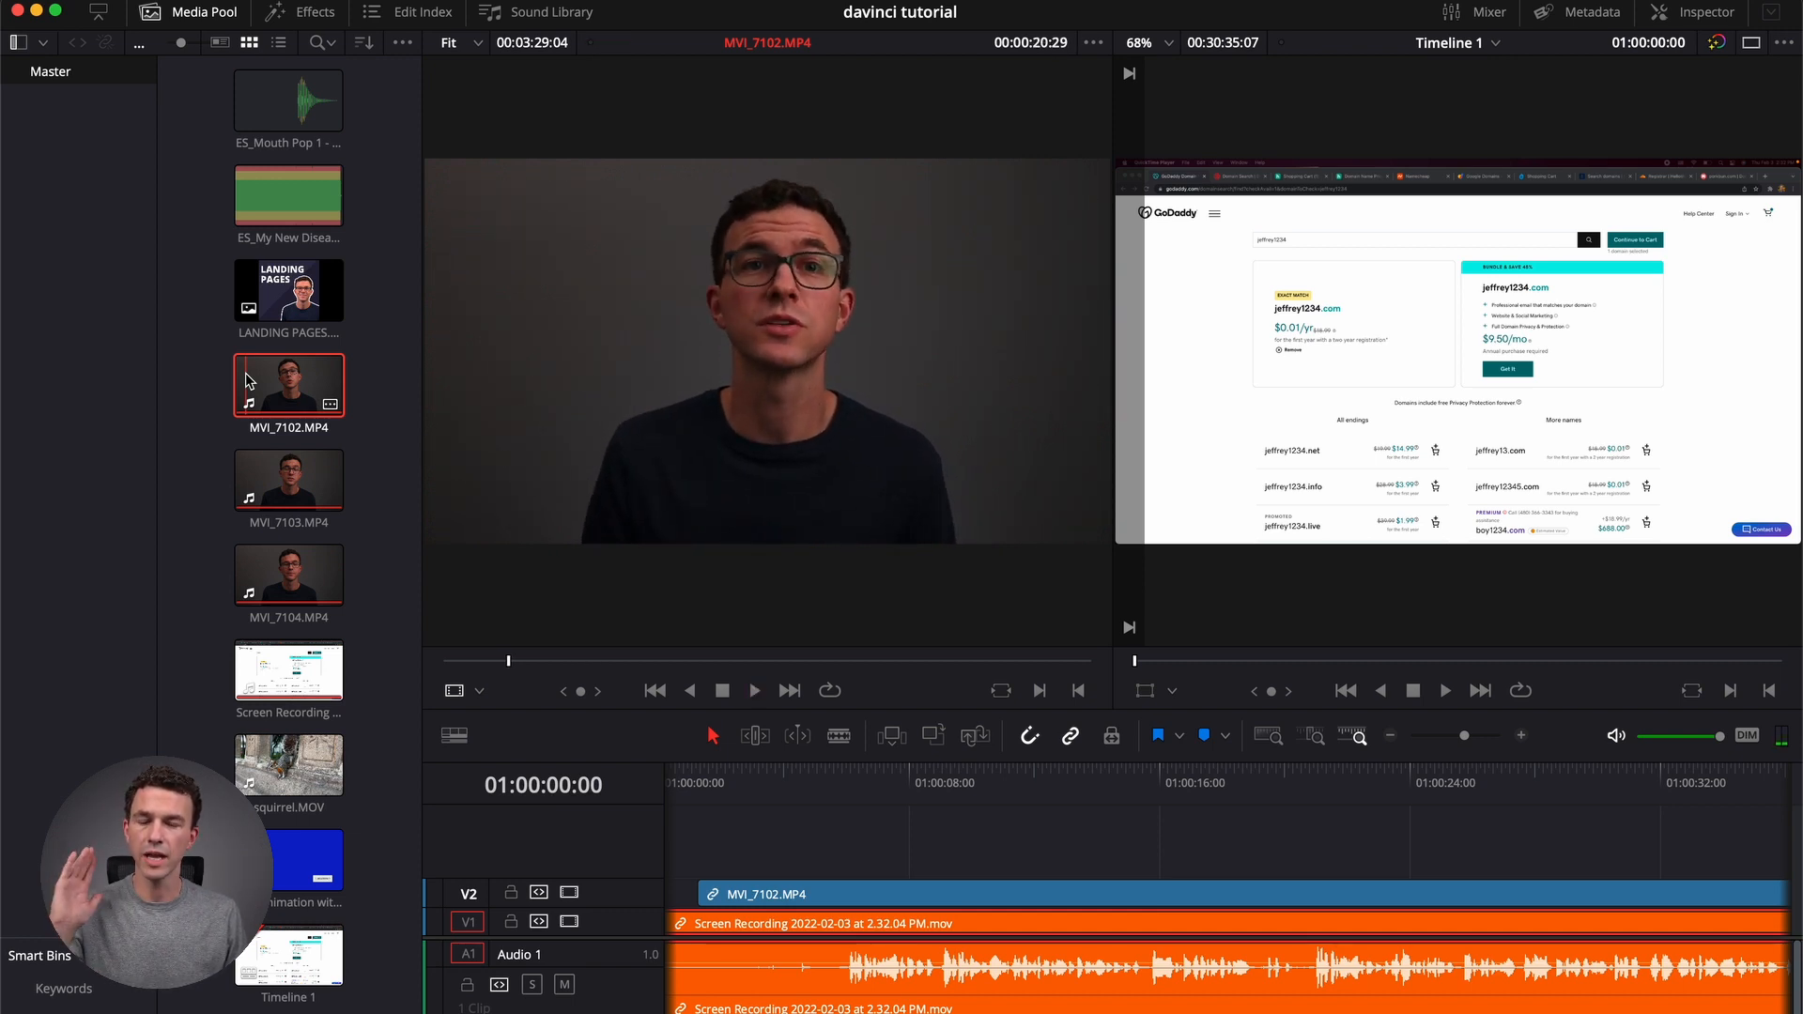
pyautogui.press('i')
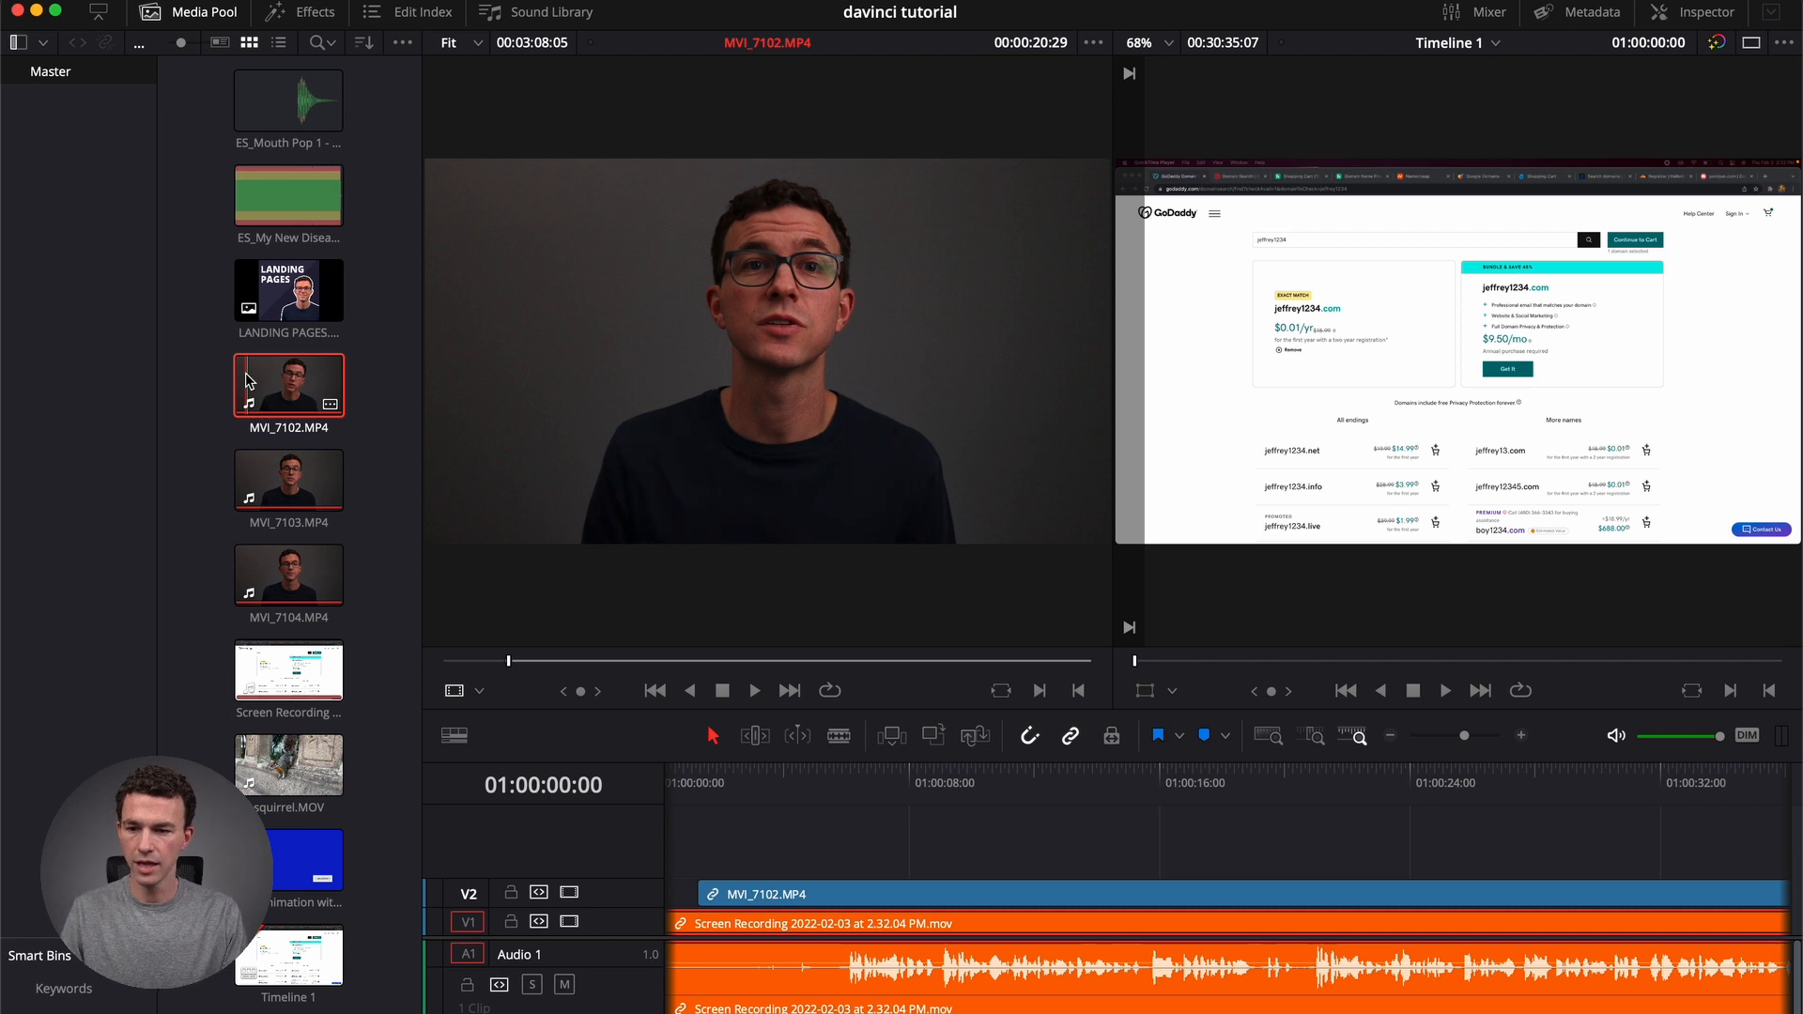
pyautogui.press('space')
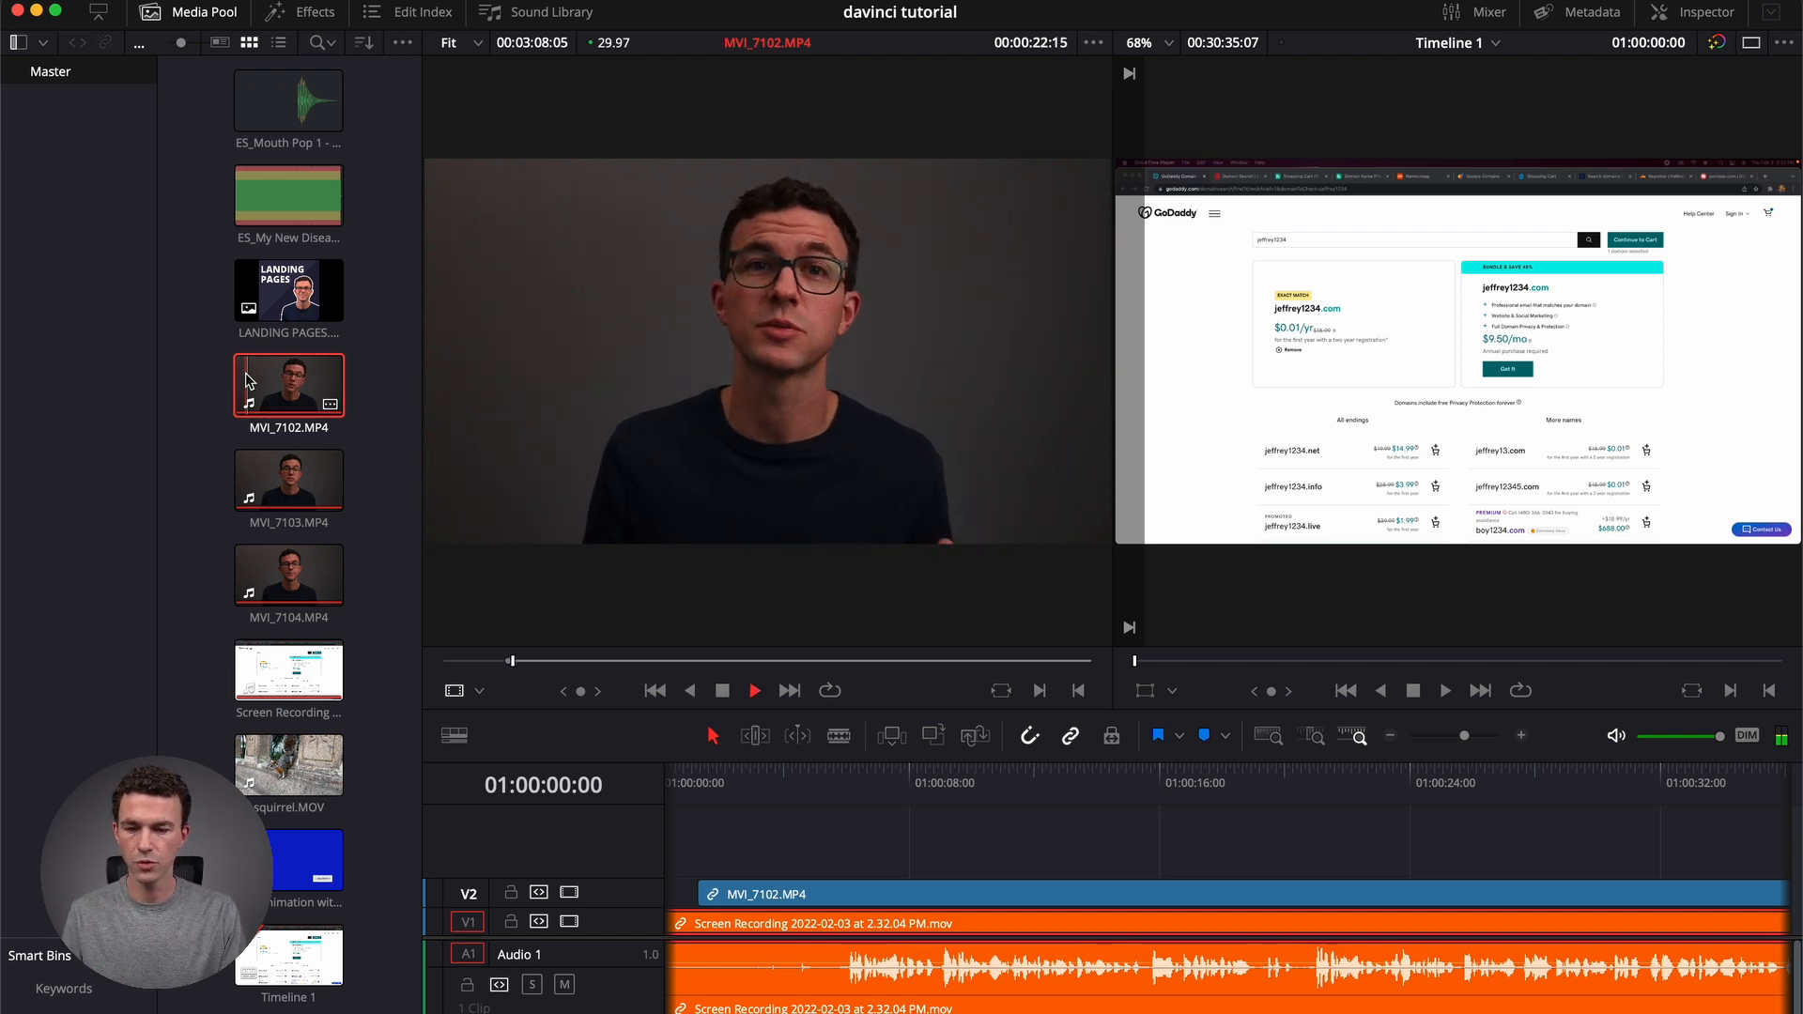
pyautogui.press('i')
pyautogui.doubleClick(248, 378)
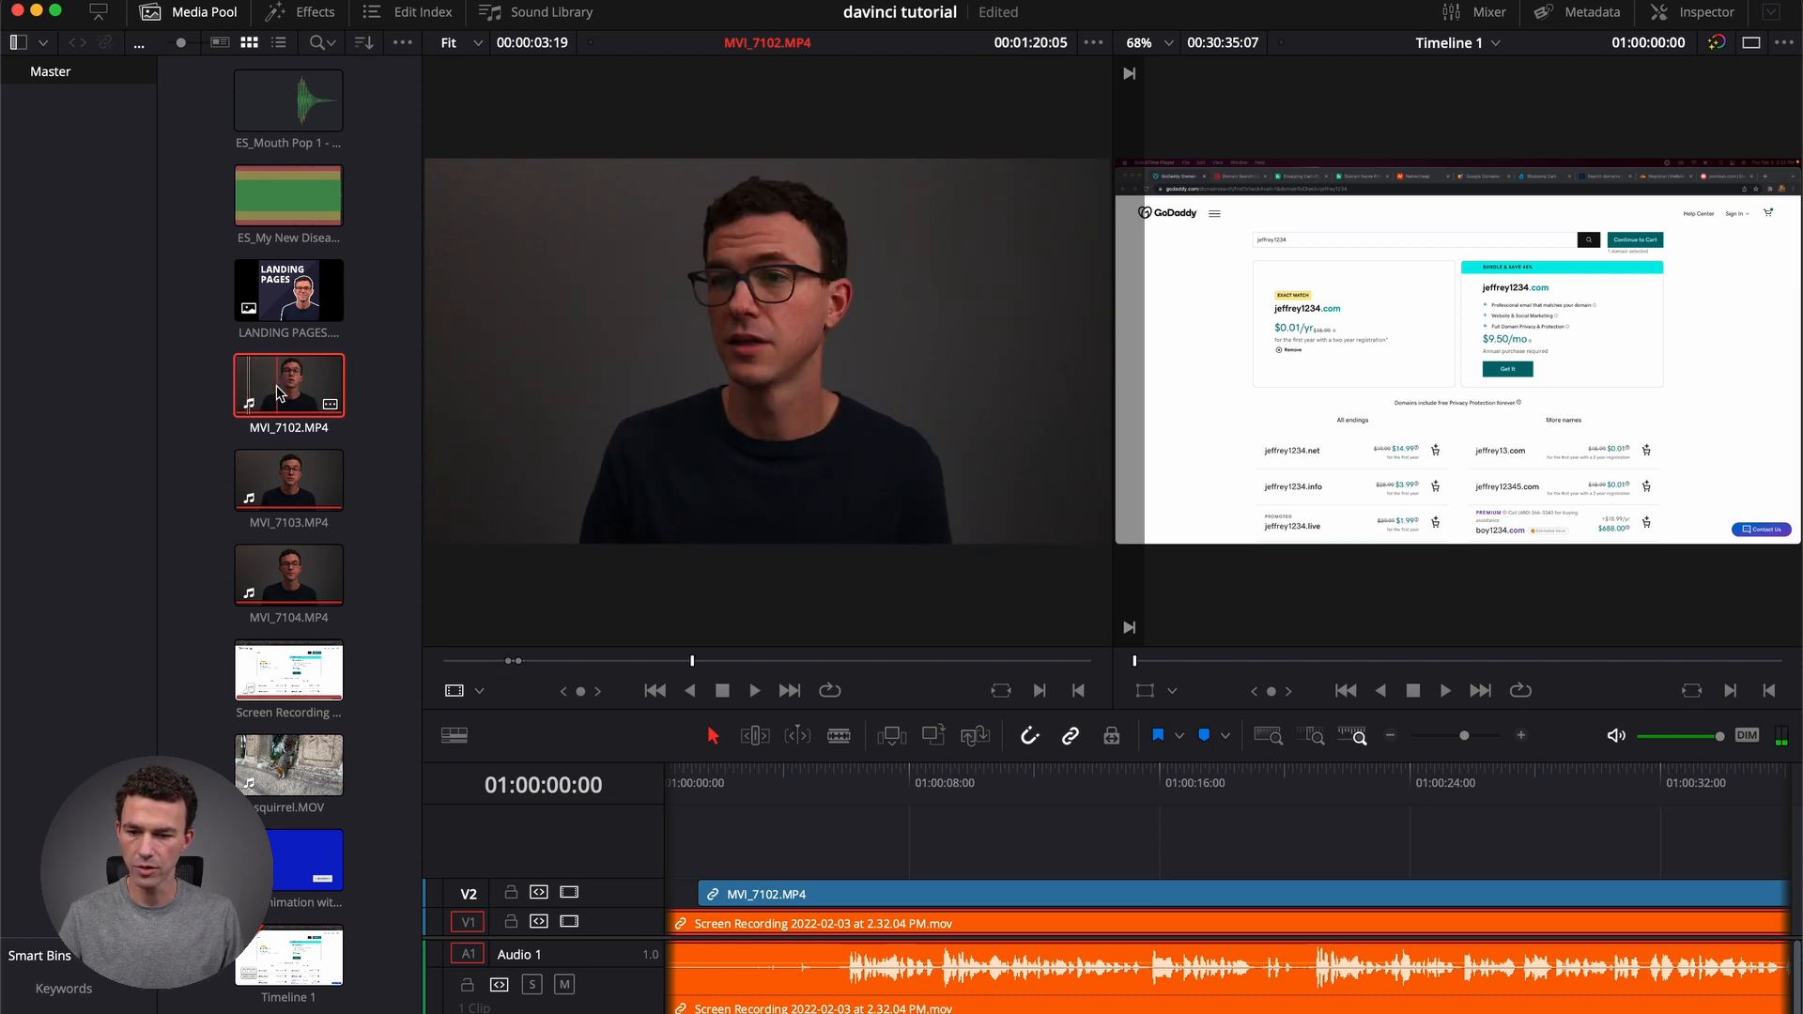
# Place the marked section of MVI_7102 on a new track V3, about 7 seconds into the timeline.
pyautogui.moveTo(276, 393); pyautogui.dragTo(793, 836)
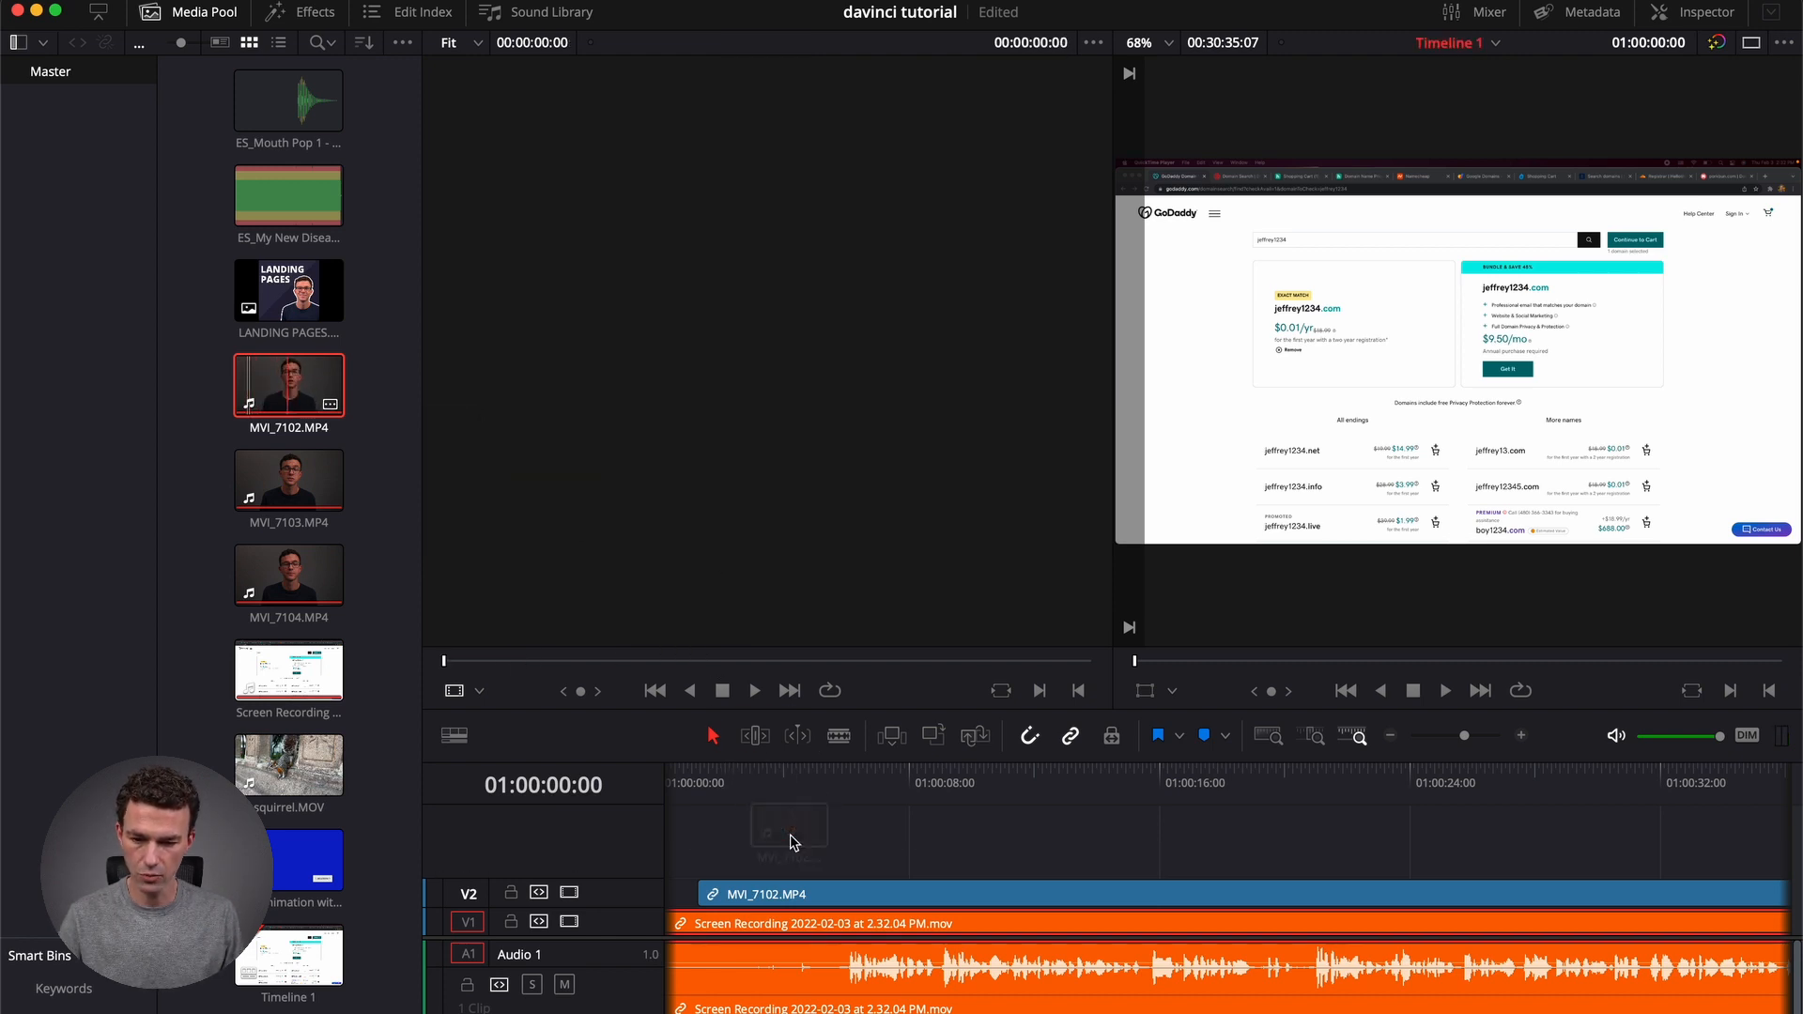
pyautogui.moveTo(288, 386); pyautogui.dragTo(881, 855)
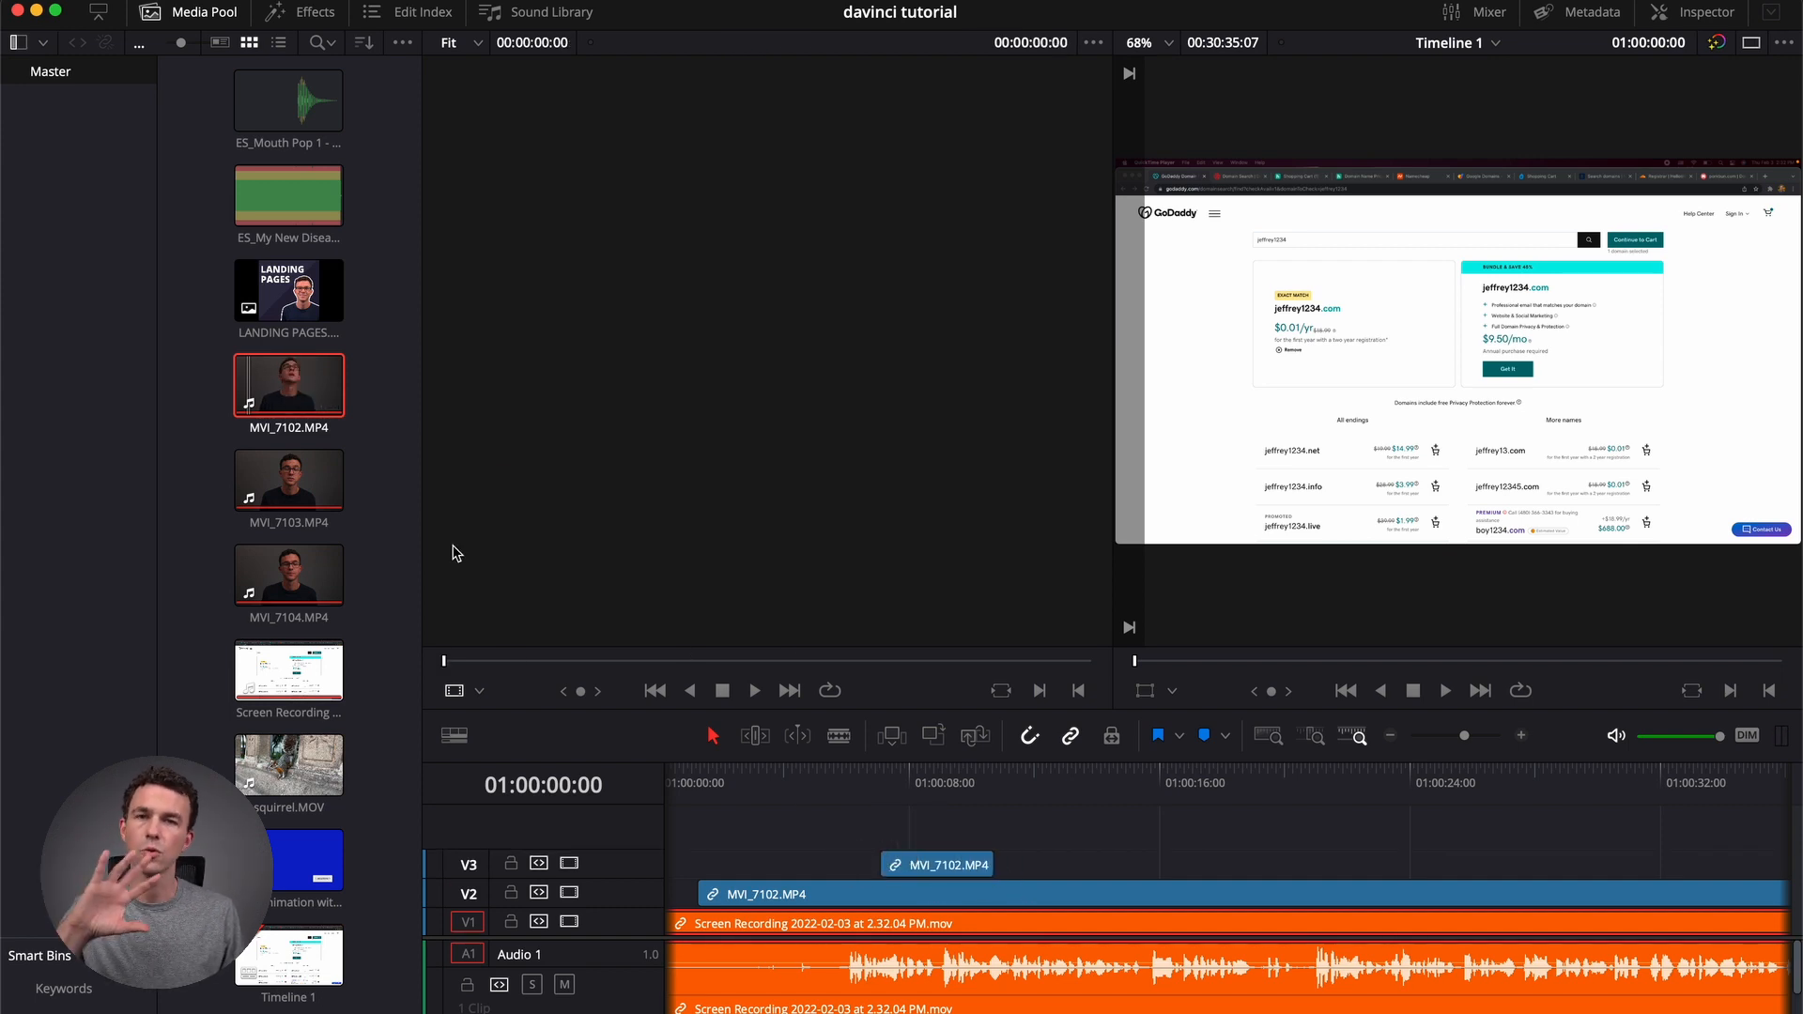
# Preview the ES_My New Disea... music file in the source viewer and delete the short MVI_7102 excerpt from track V3.
pyautogui.doubleClick(265, 211)
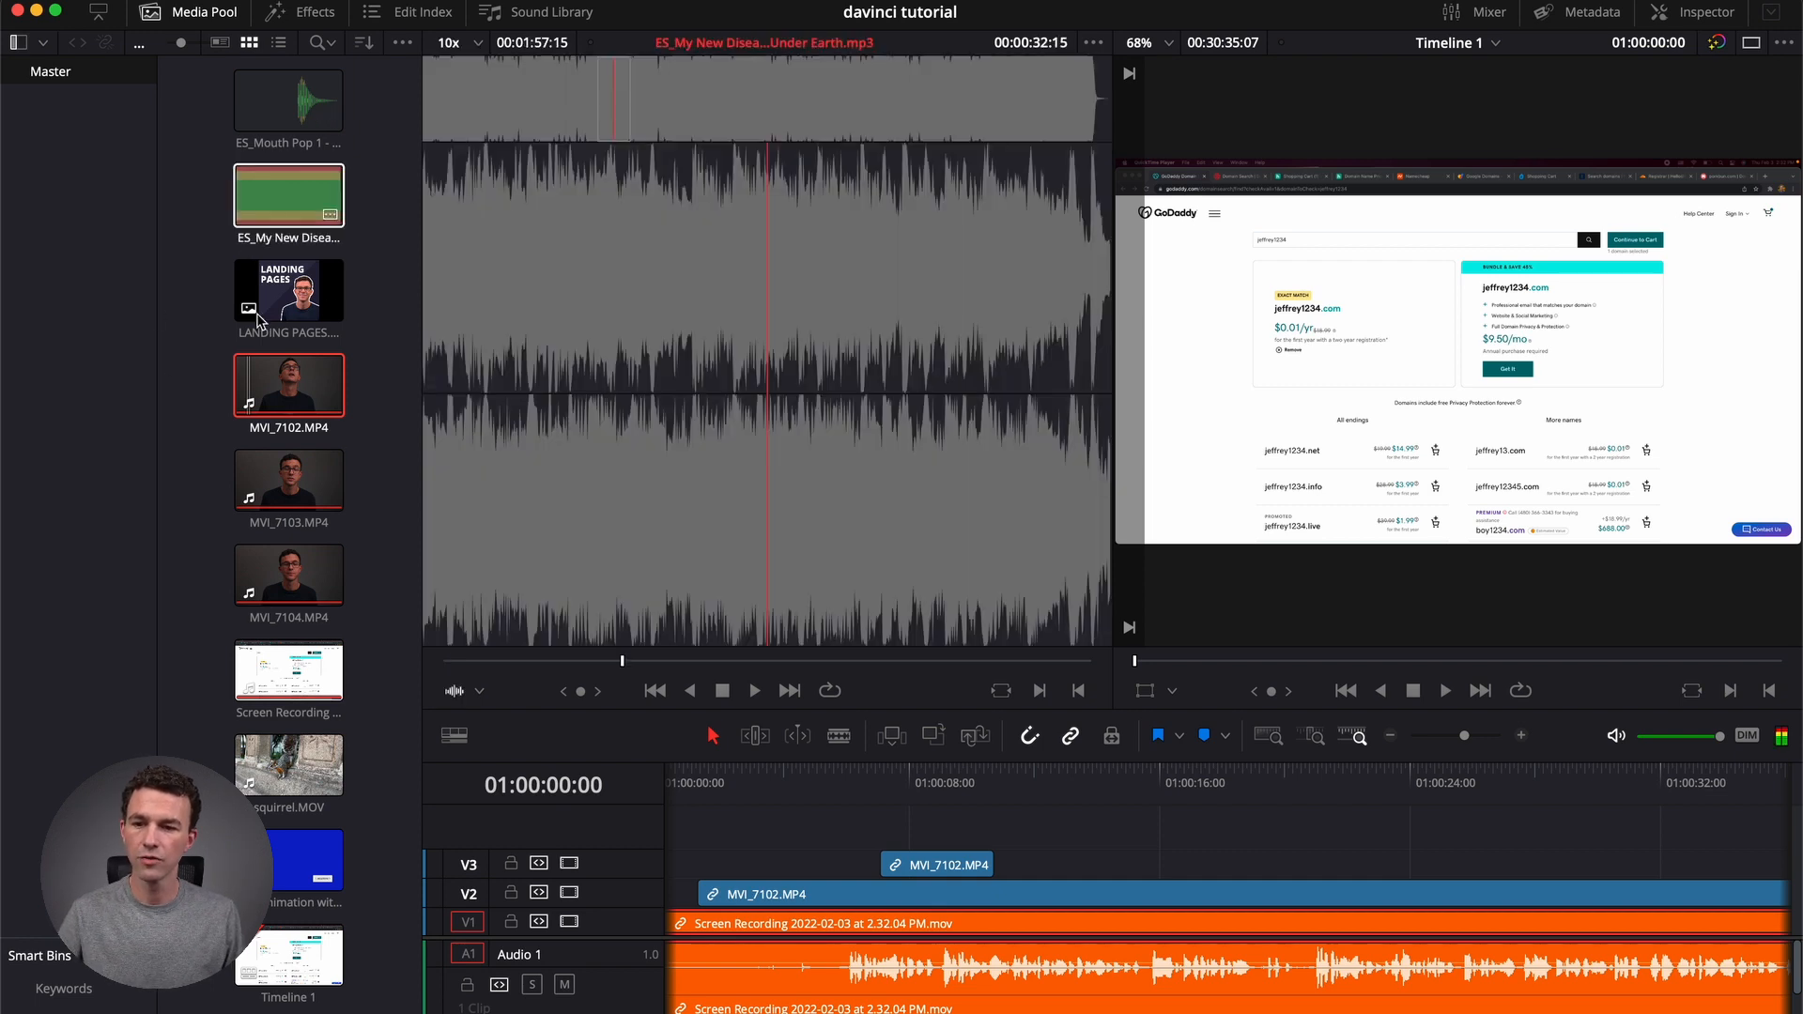
pyautogui.doubleClick(277, 594)
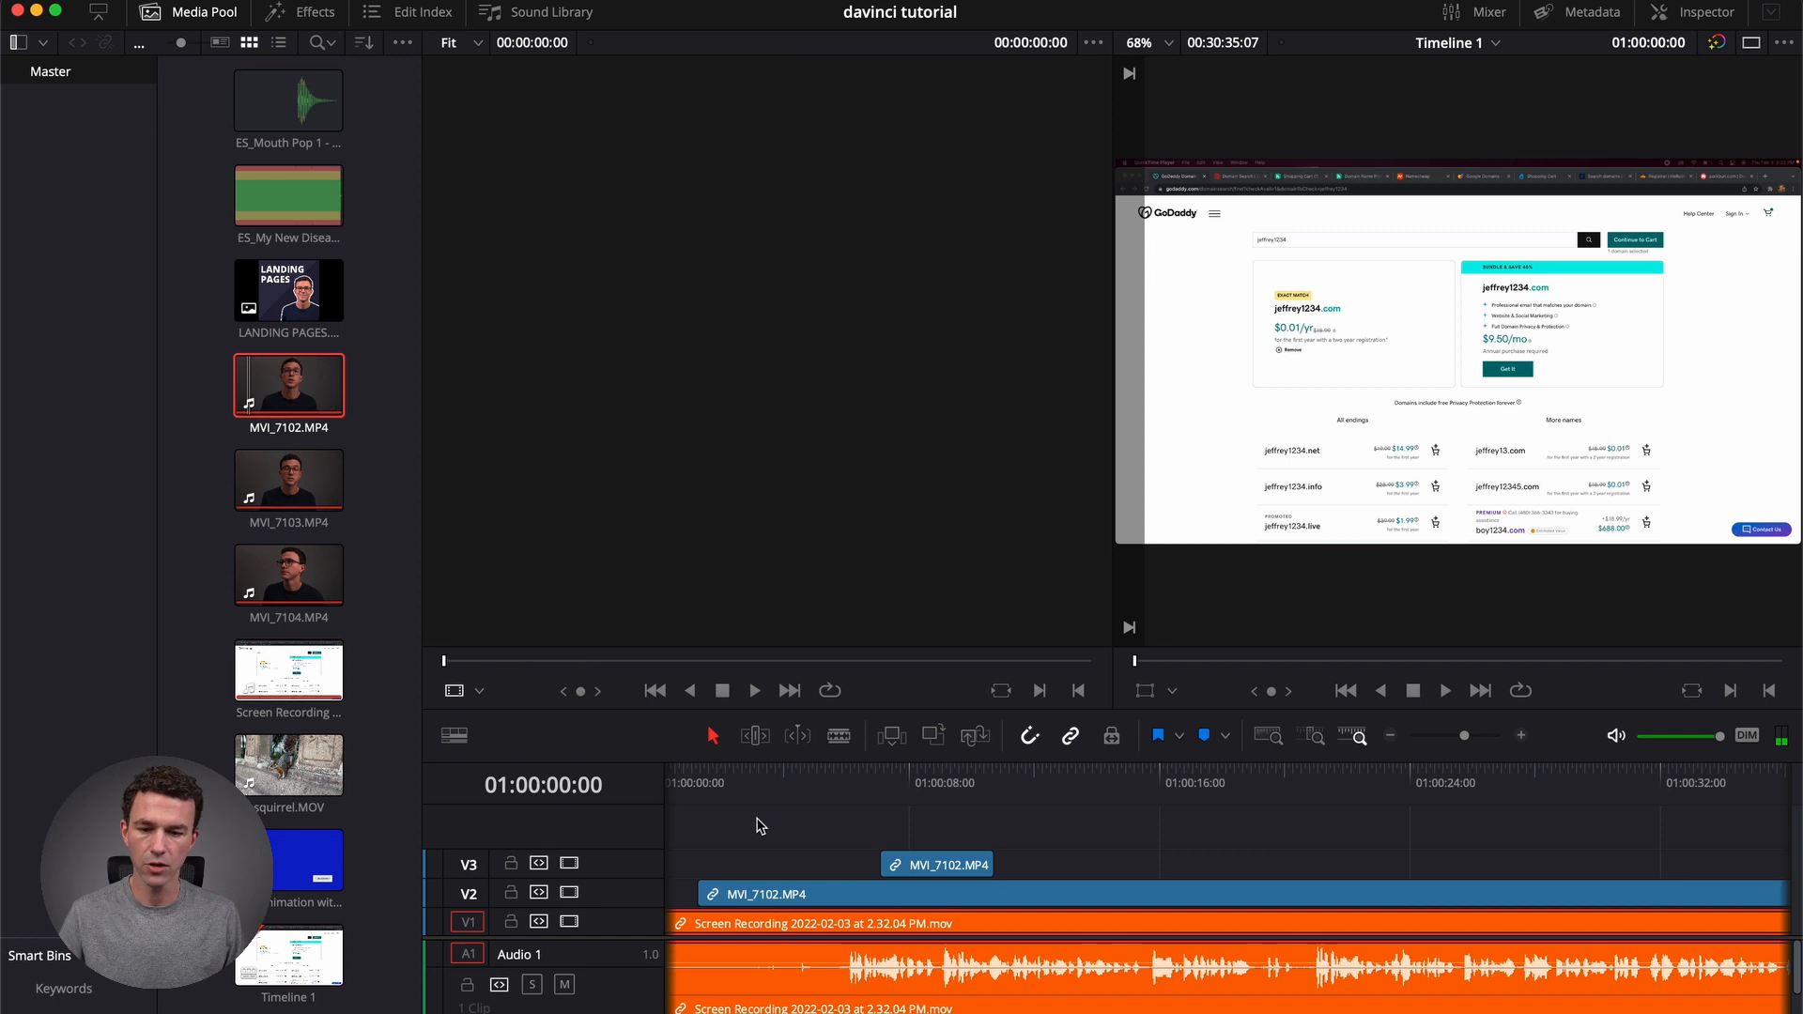
pyautogui.click(911, 869)
pyautogui.press('BackSpace')
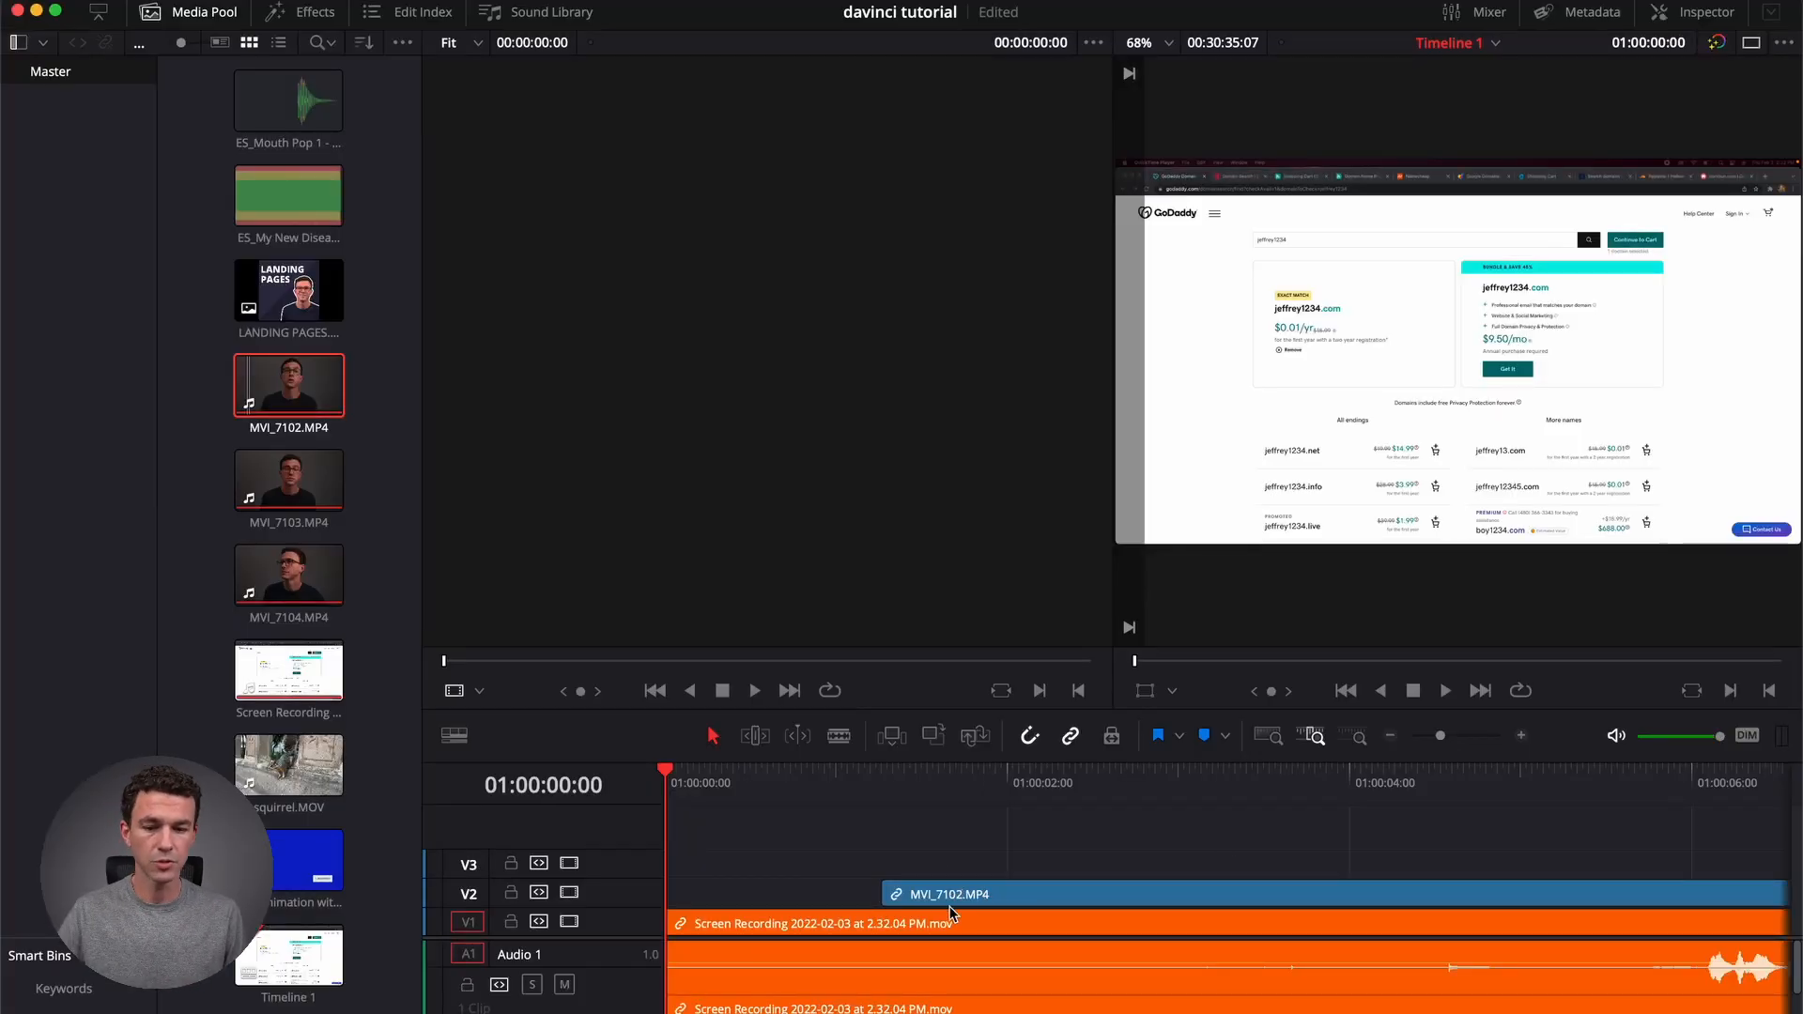
# Fit the whole timeline in view and auto-align MVI_7104 on V2 with the screen recording on V1 based on waveform.
pyautogui.click(1391, 736)
pyautogui.click(1522, 737)
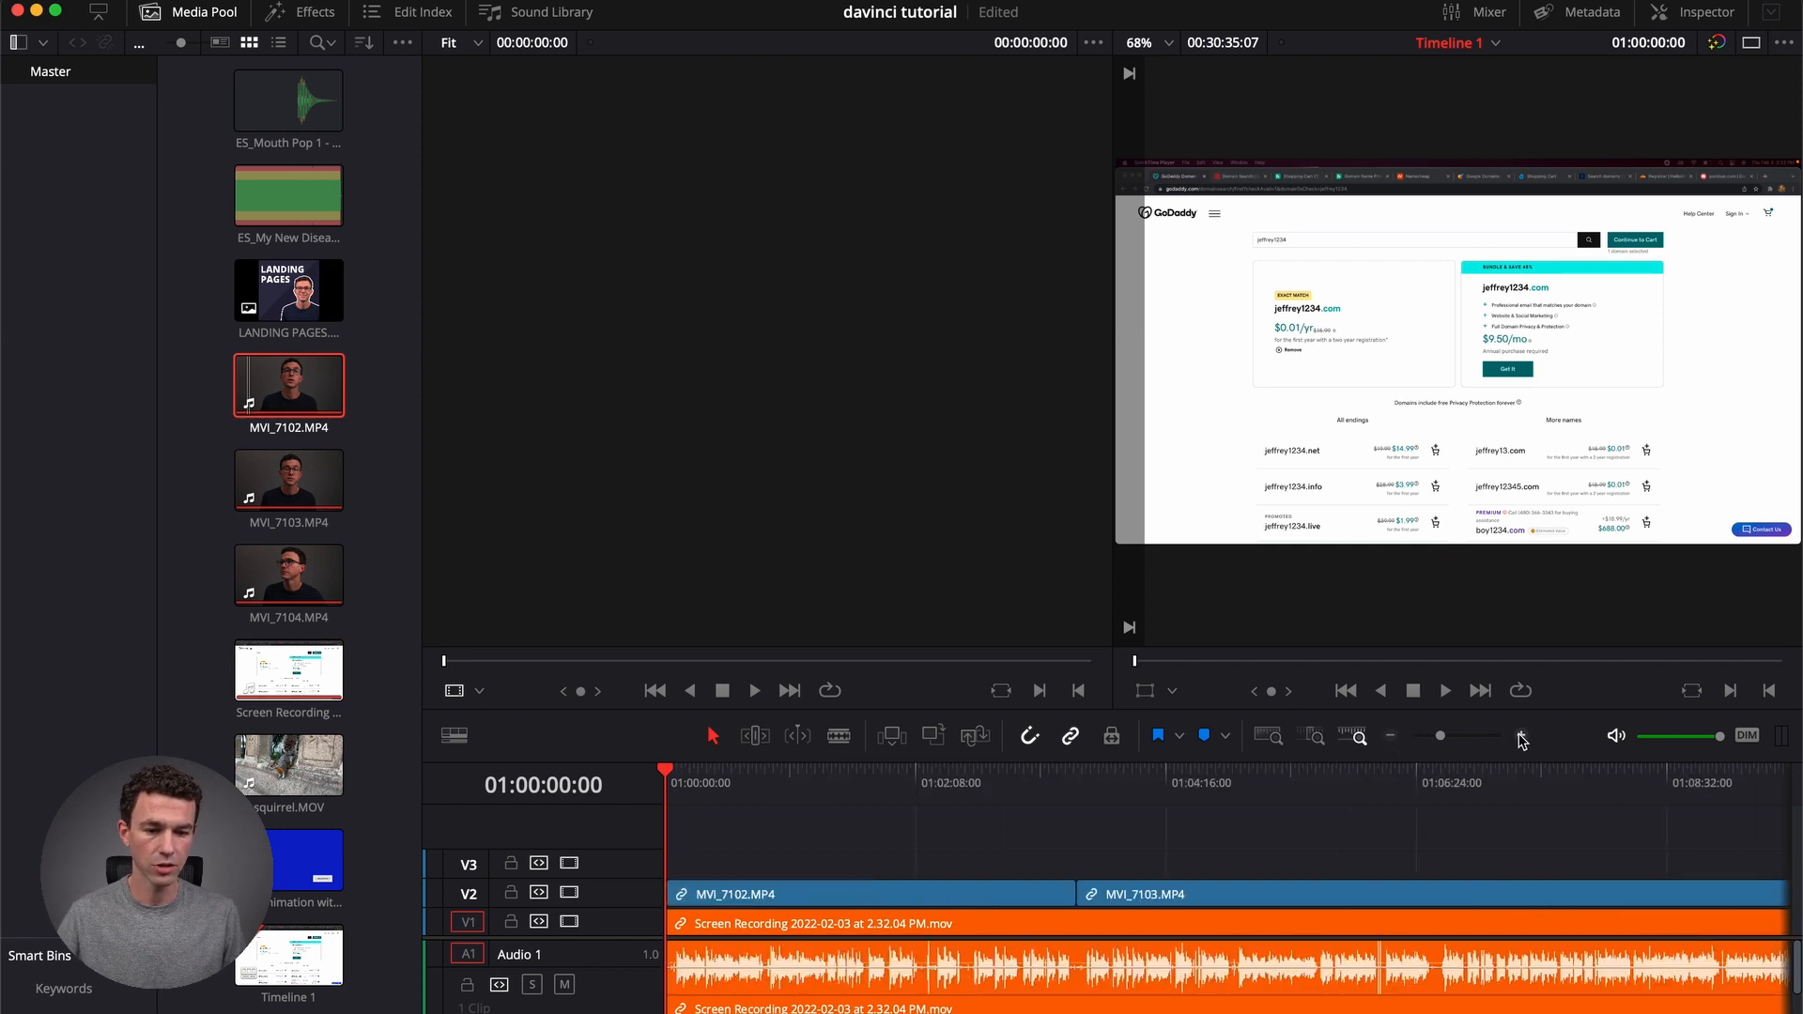
pyautogui.click(1268, 737)
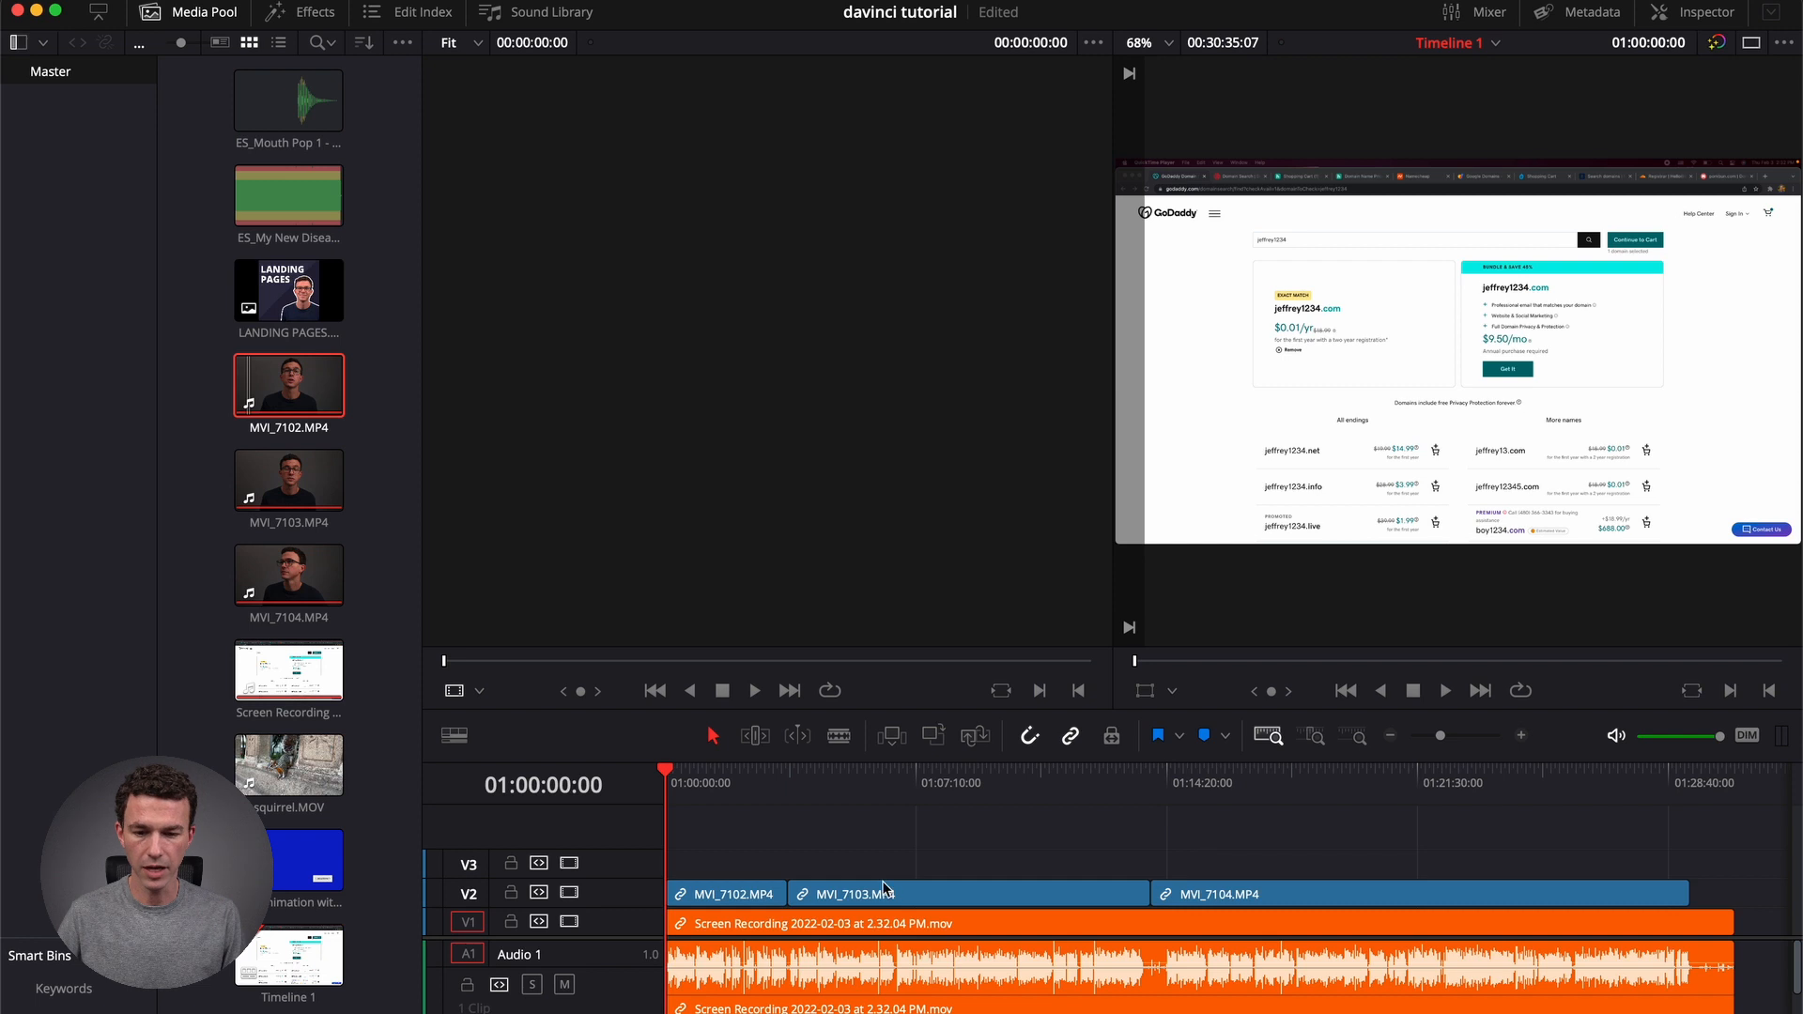
pyautogui.click(1379, 899)
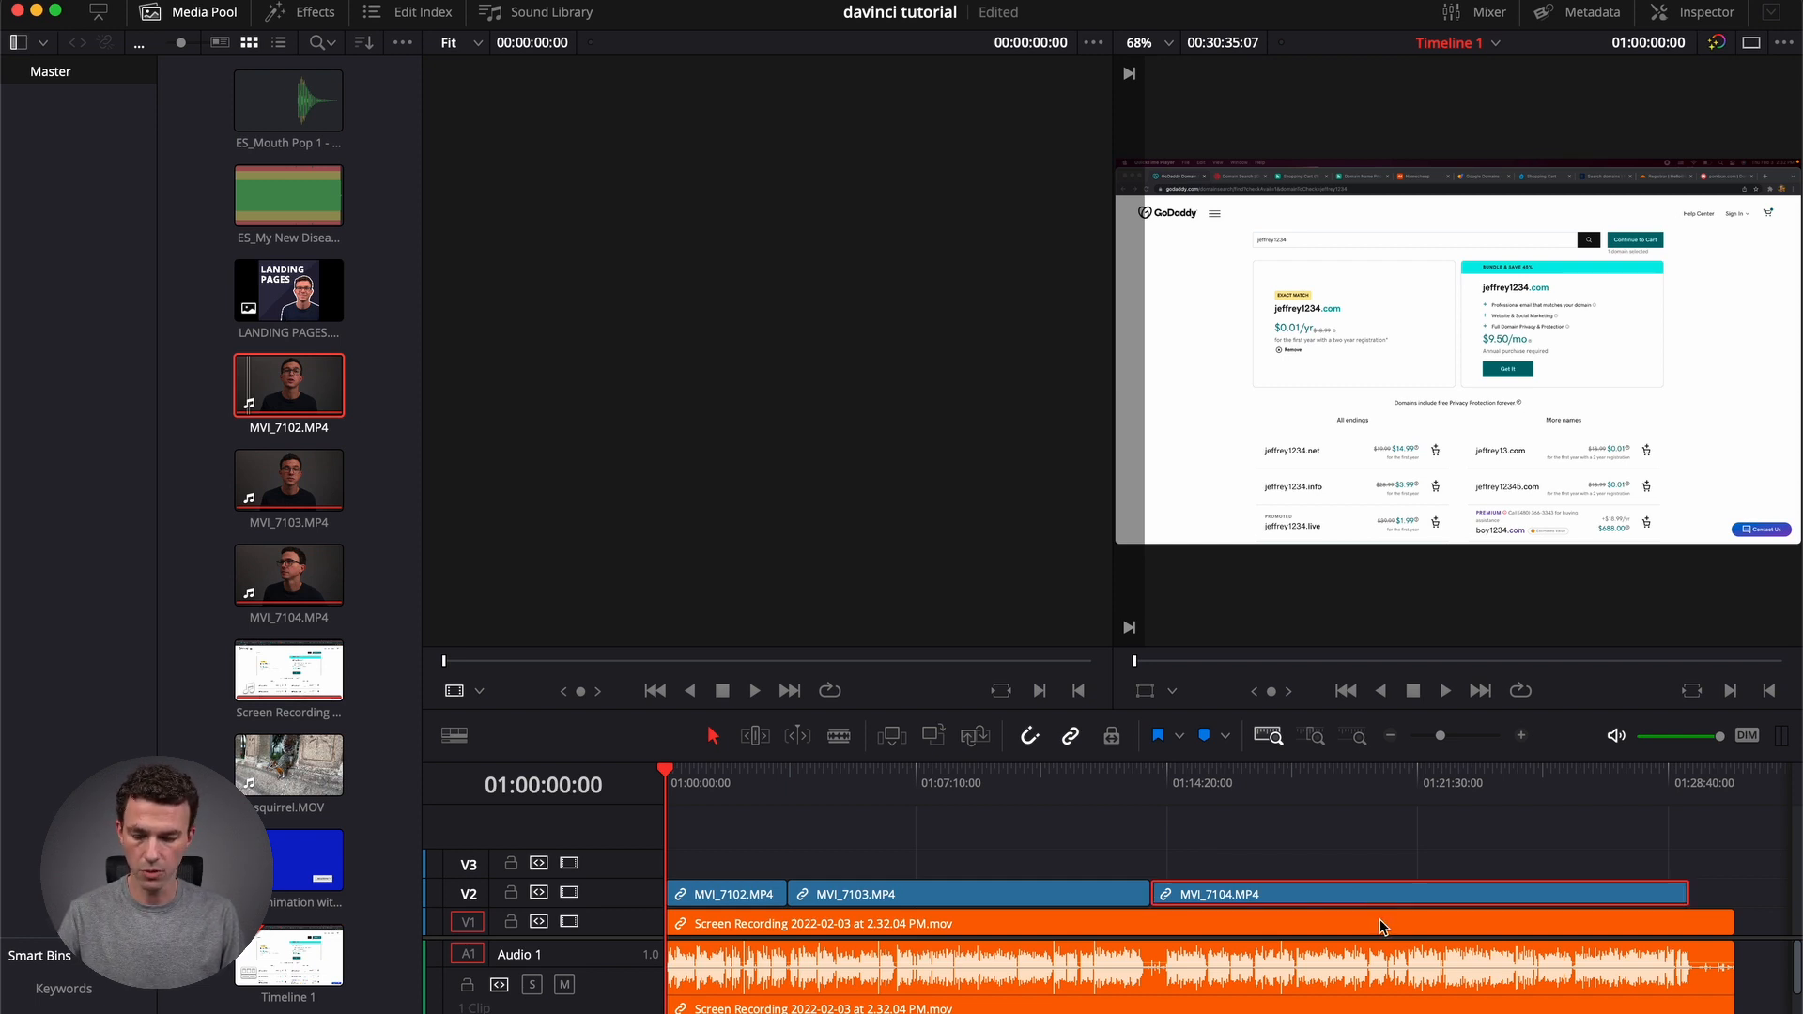
pyautogui.keyDown('super'); pyautogui.click(1379, 919); pyautogui.keyUp('super')
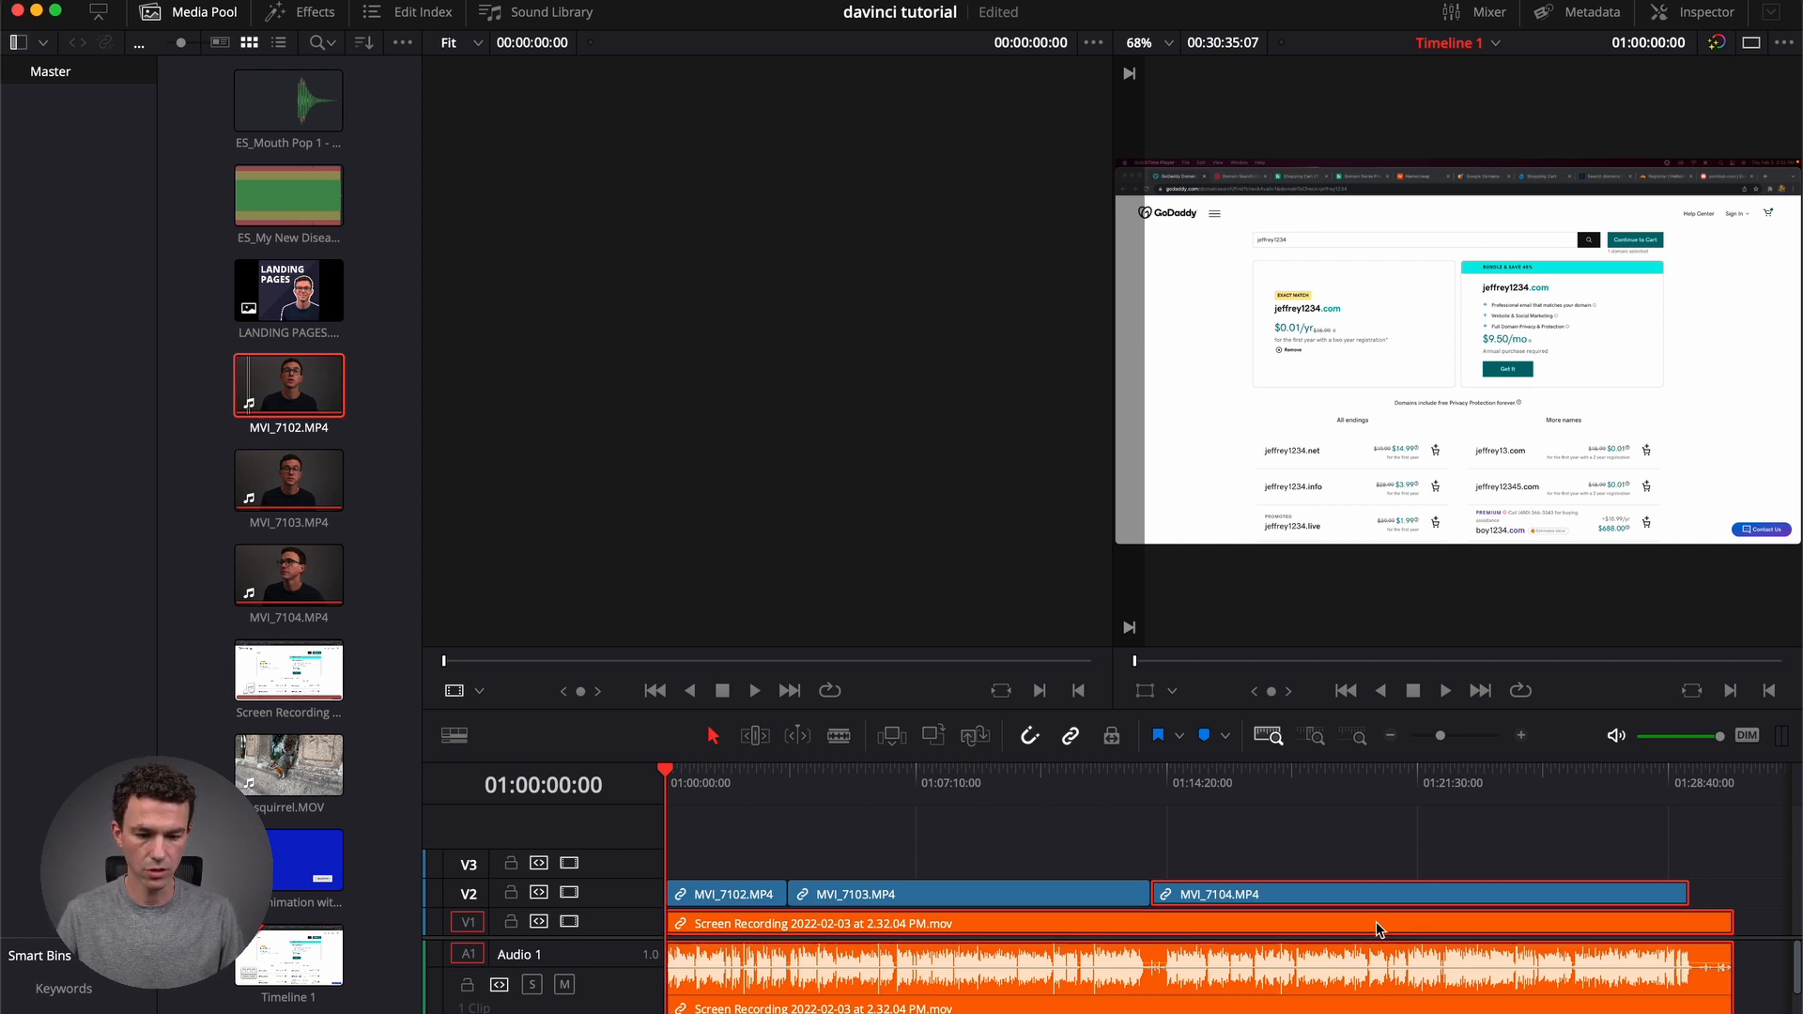
pyautogui.rightClick(1377, 921)
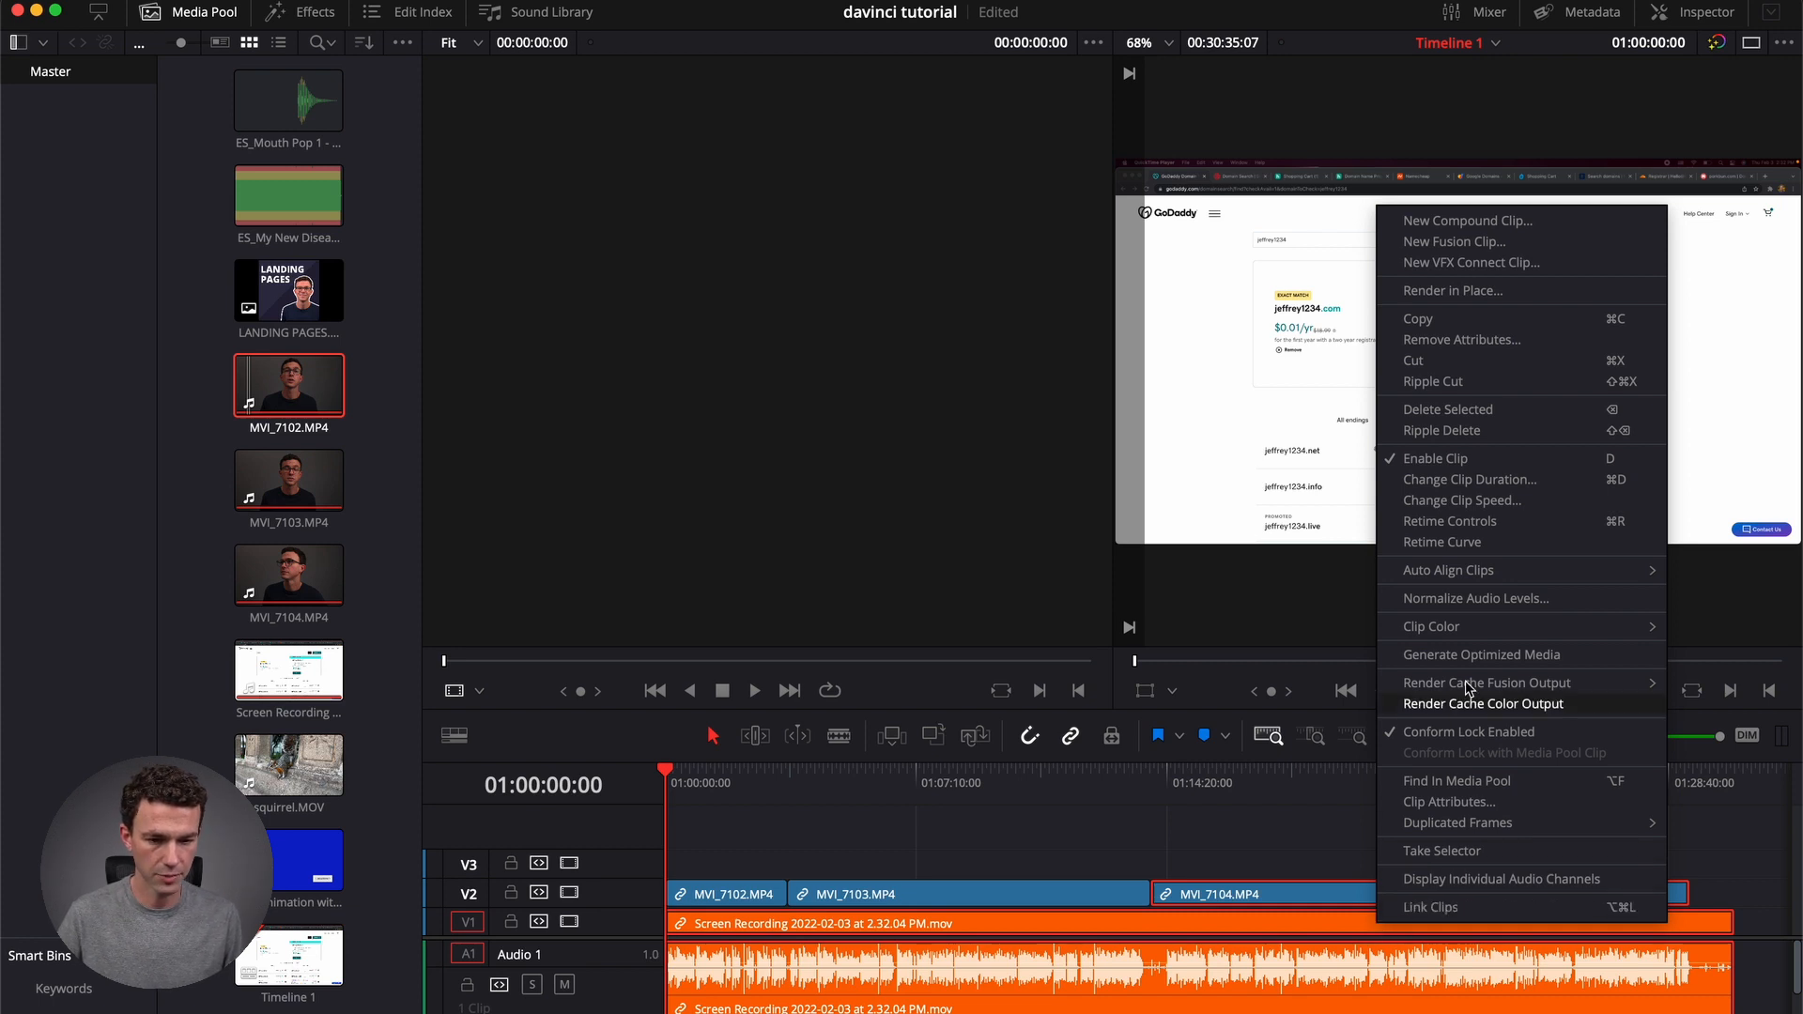
pyautogui.moveTo(1457, 570)
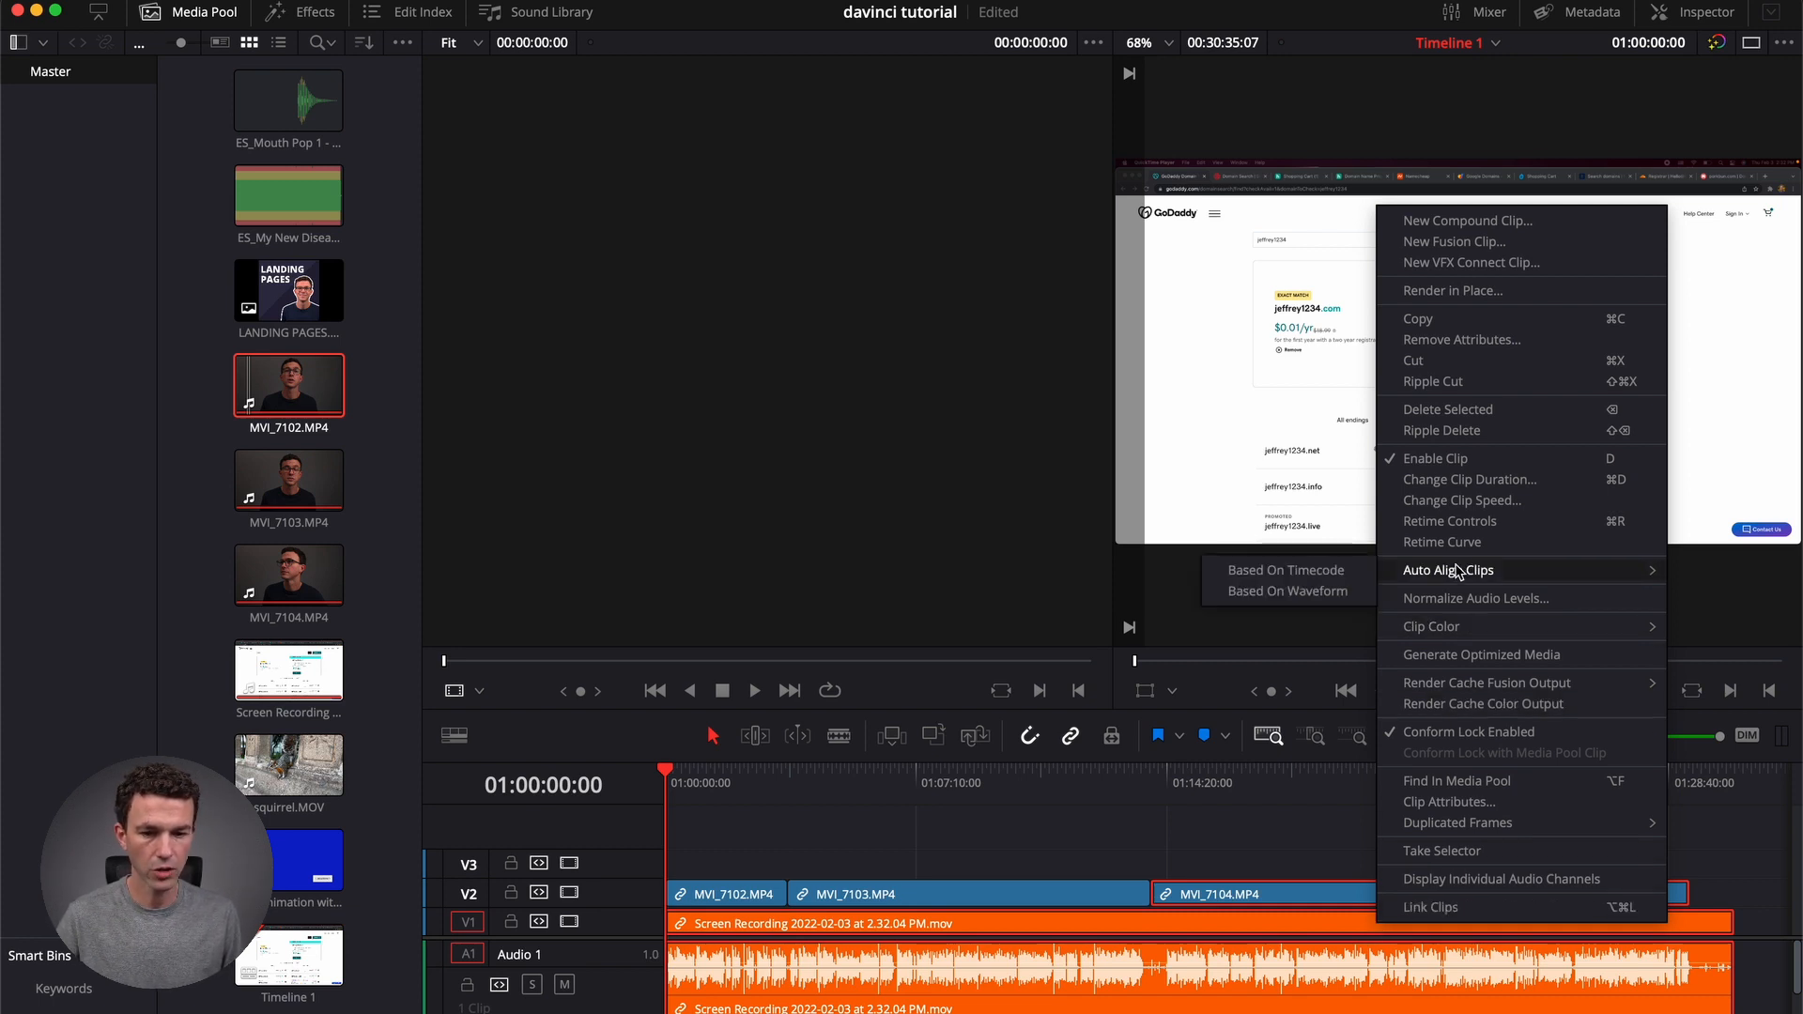
pyautogui.click(1321, 591)
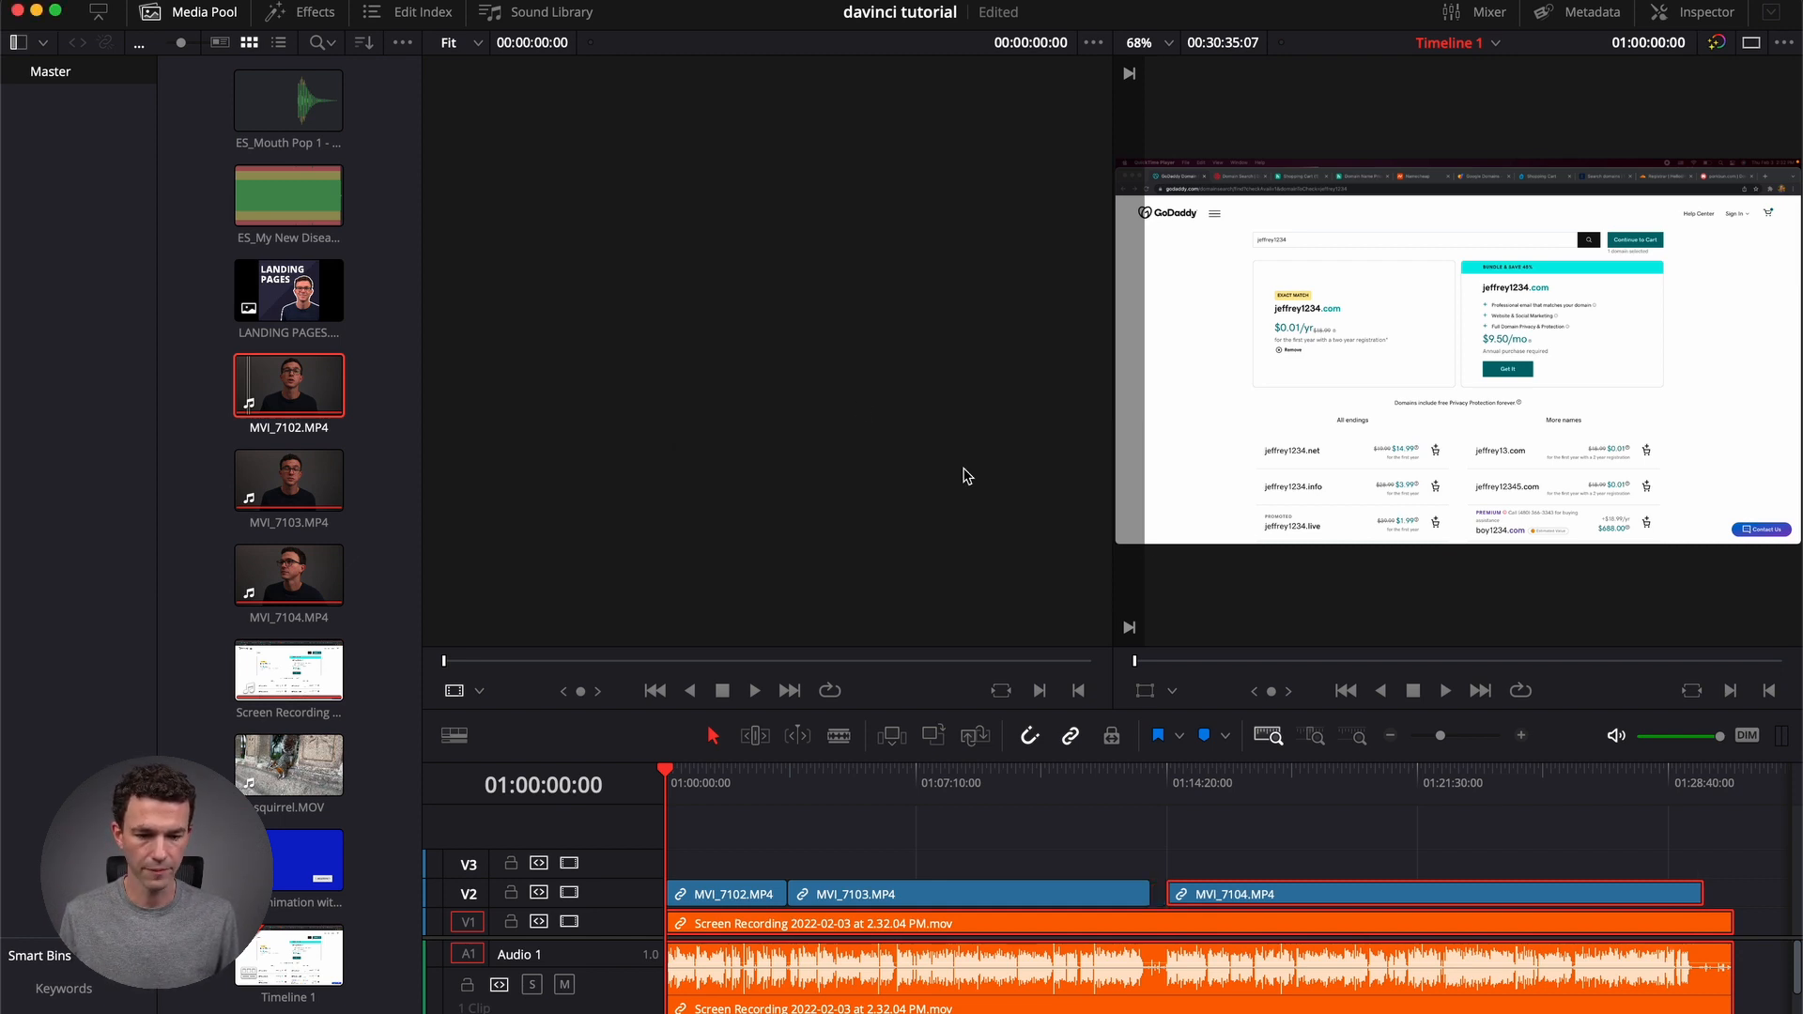
# Auto-align MVI_7103 on track V2 with the screen recording on V1 based on waveform.
pyautogui.click(1014, 904)
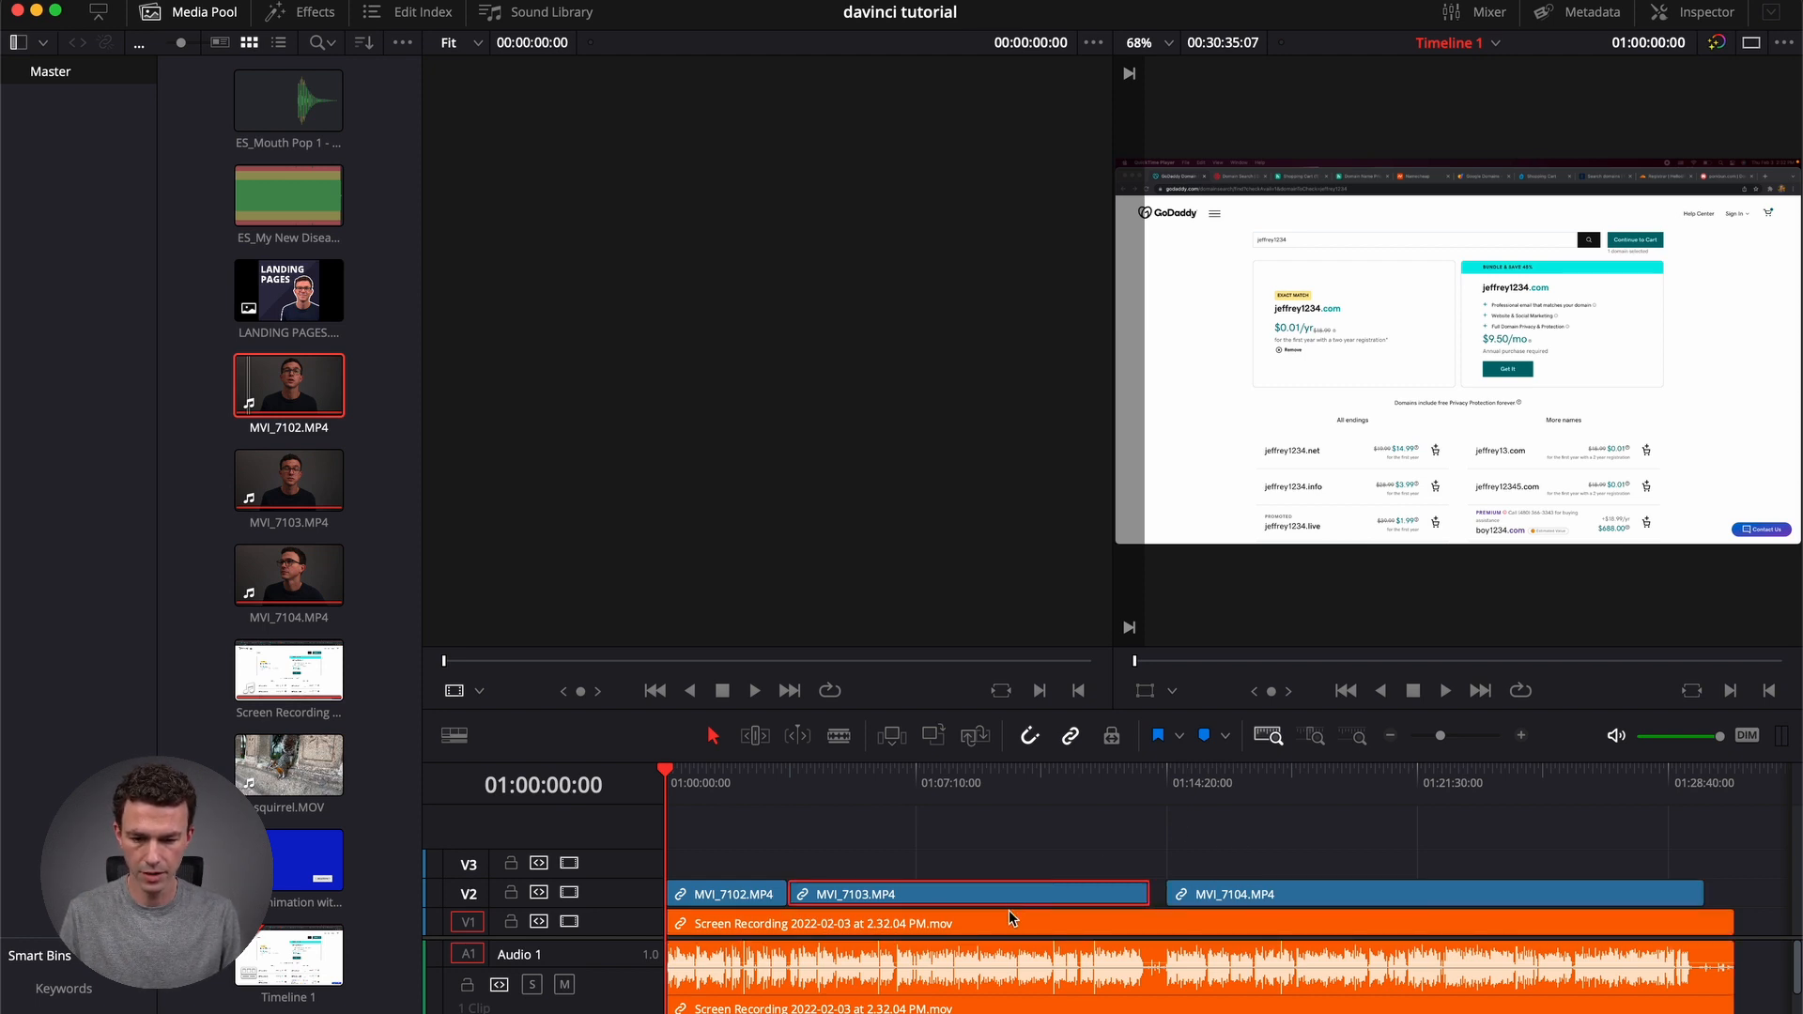
pyautogui.keyDown('super'); pyautogui.click(1001, 917); pyautogui.keyUp('super')
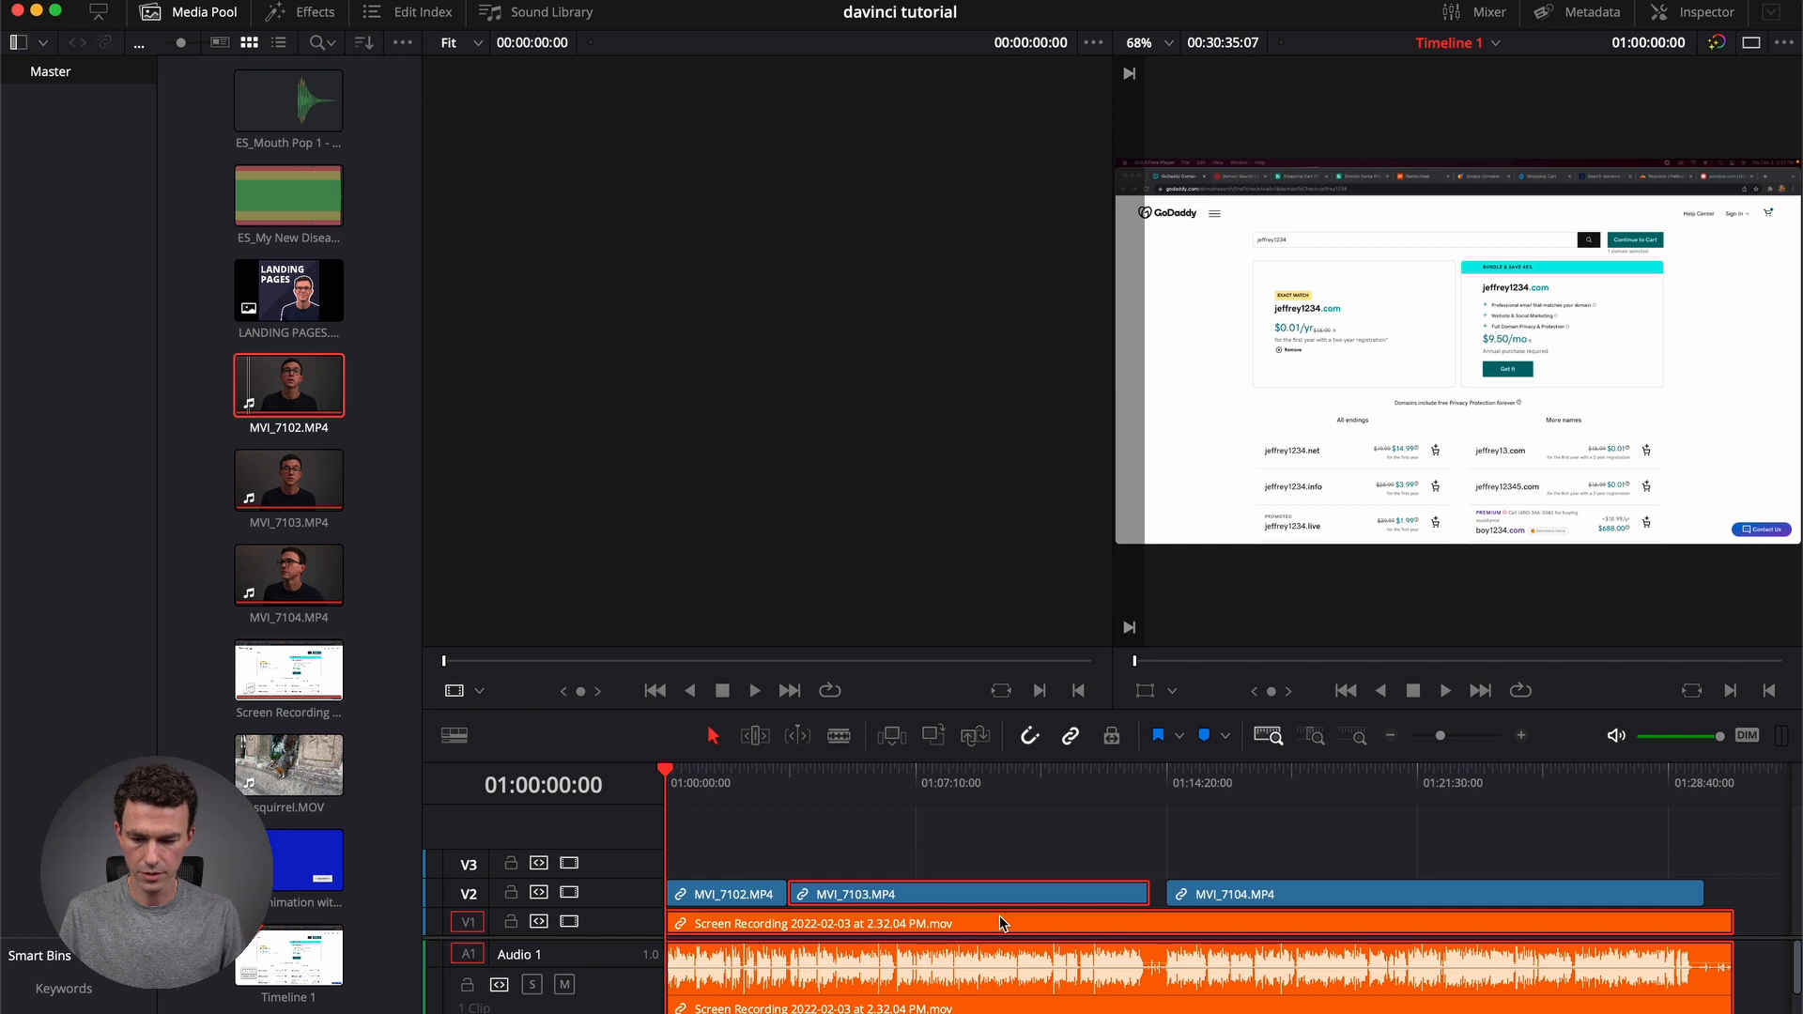
pyautogui.rightClick(1000, 916)
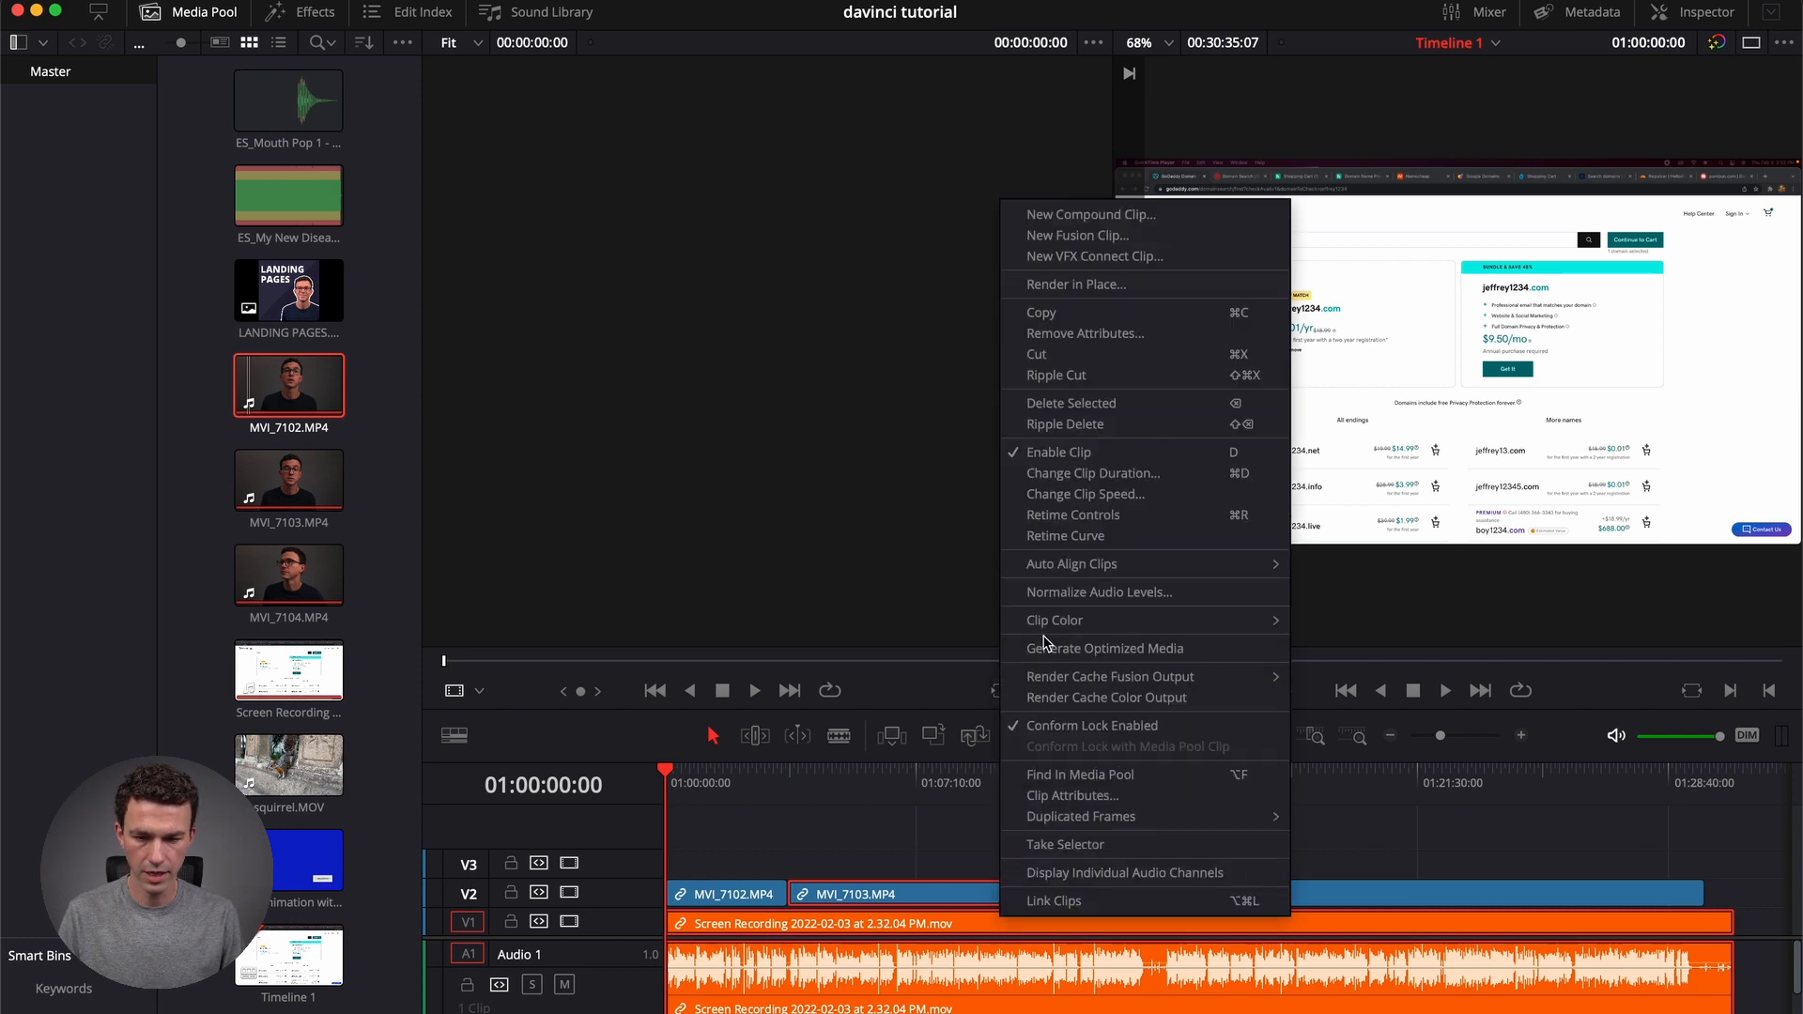
pyautogui.moveTo(1250, 566)
pyautogui.click(1364, 585)
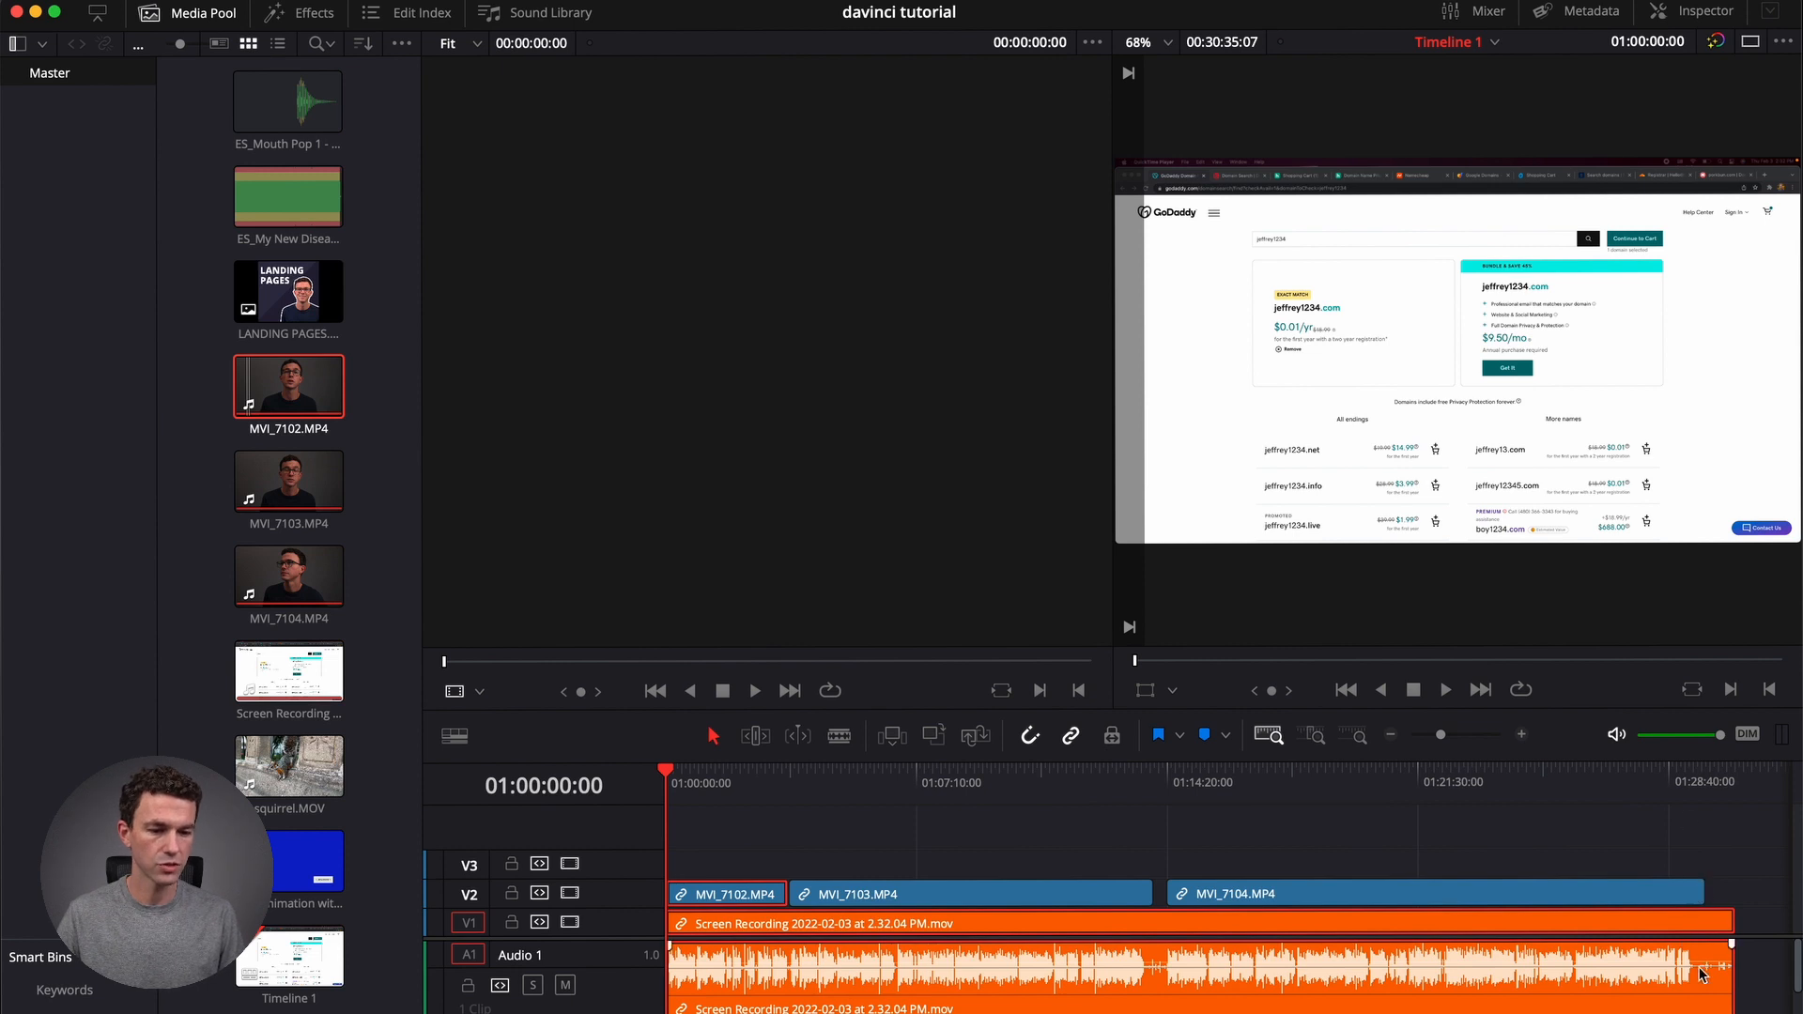
# Position the playhead at 01:29:13:18, where the speech ends in the audio waveform near the end of MVI_7104.
pyautogui.click(1694, 788)
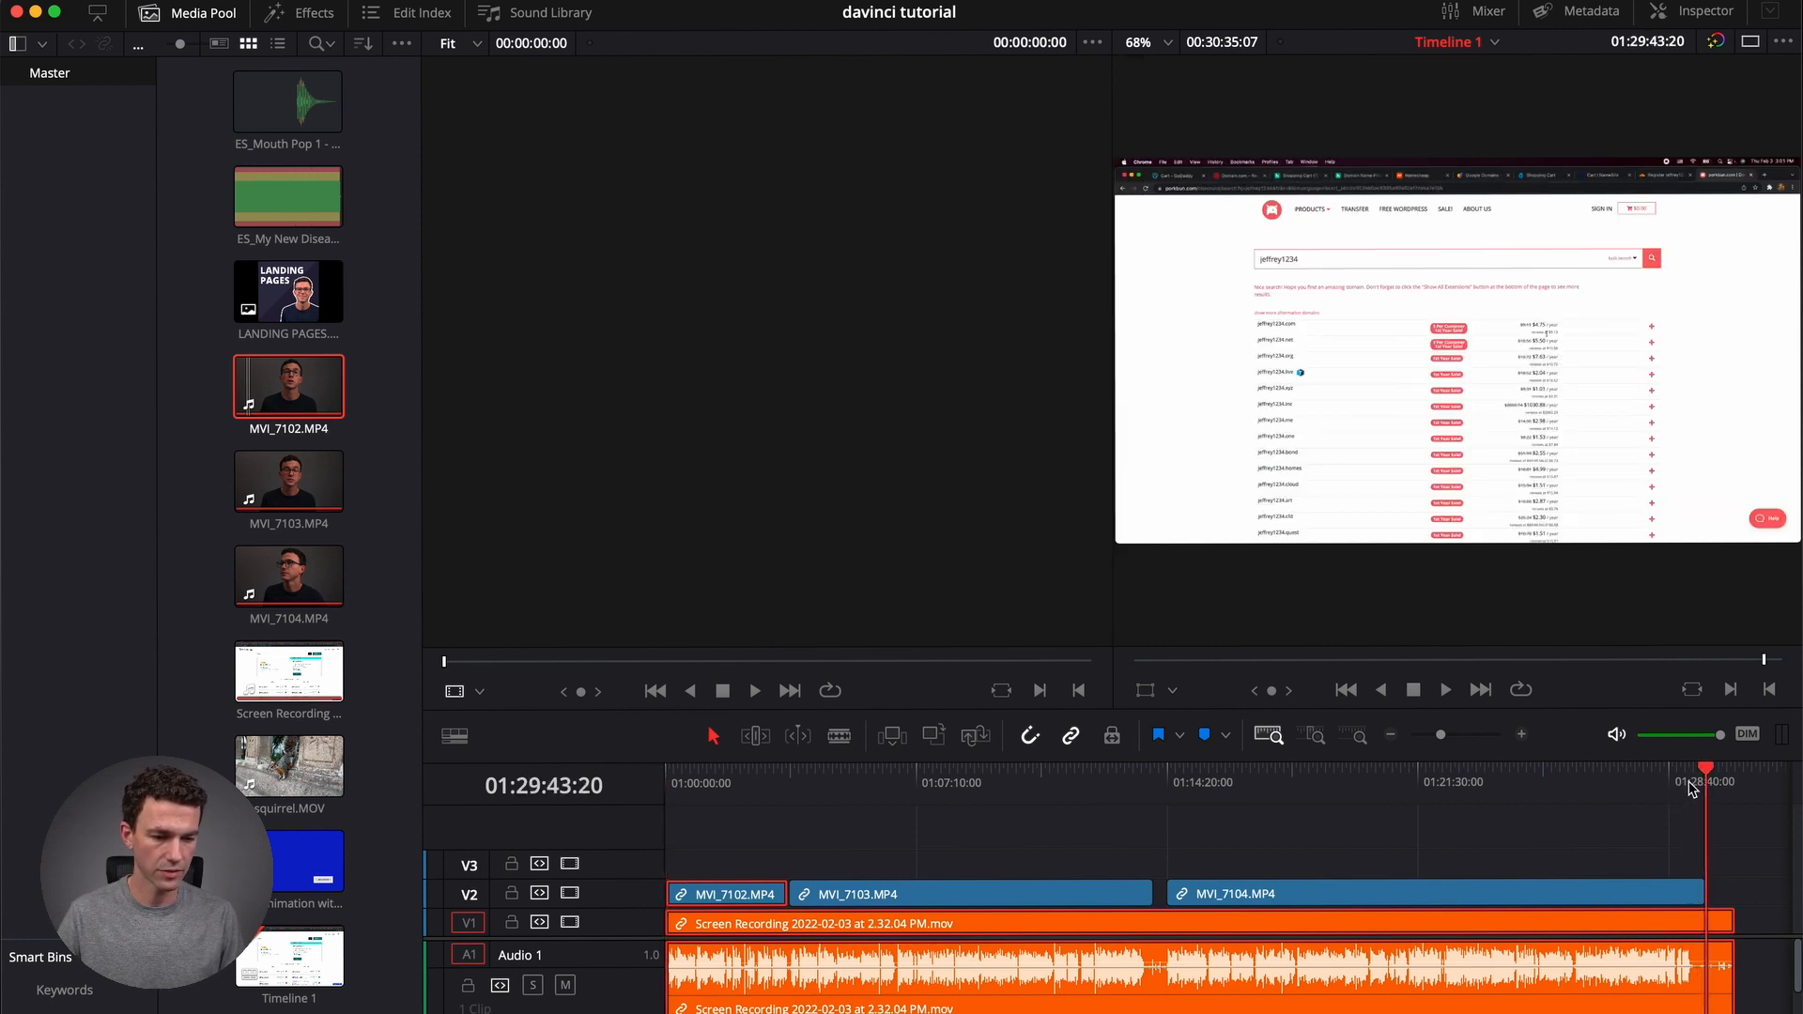
pyautogui.click(1686, 780)
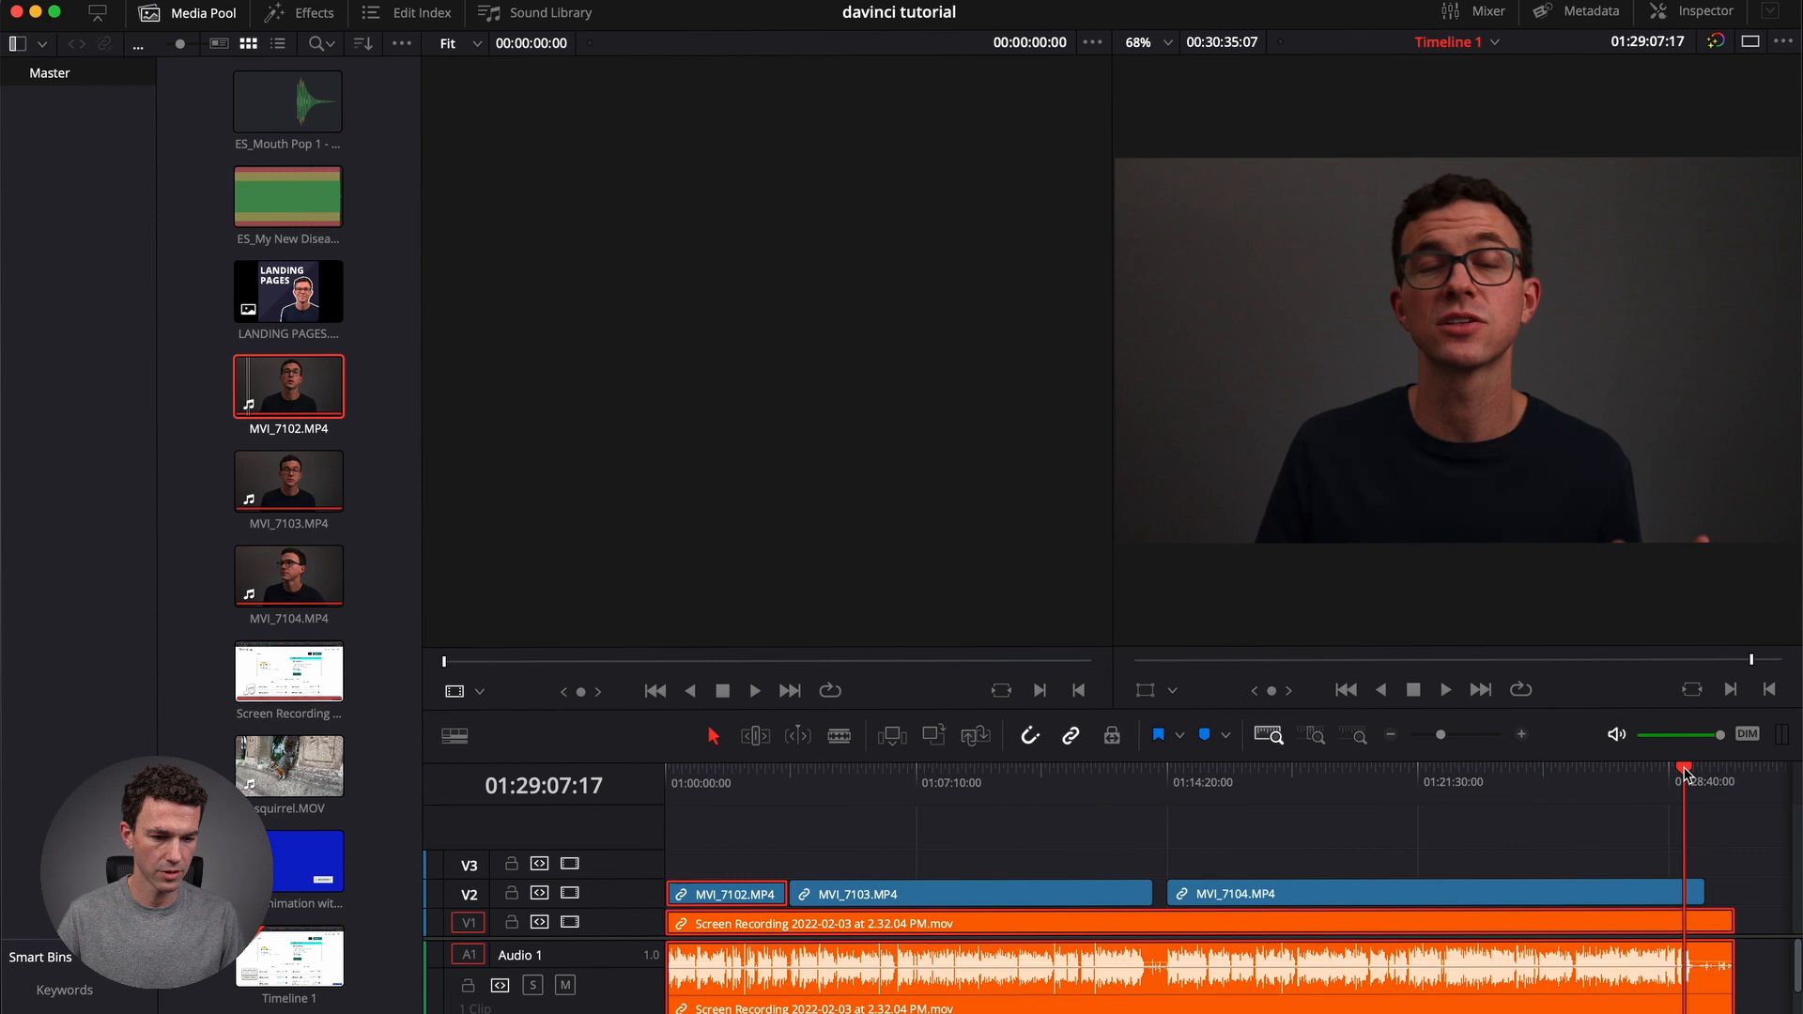
pyautogui.click(1522, 736)
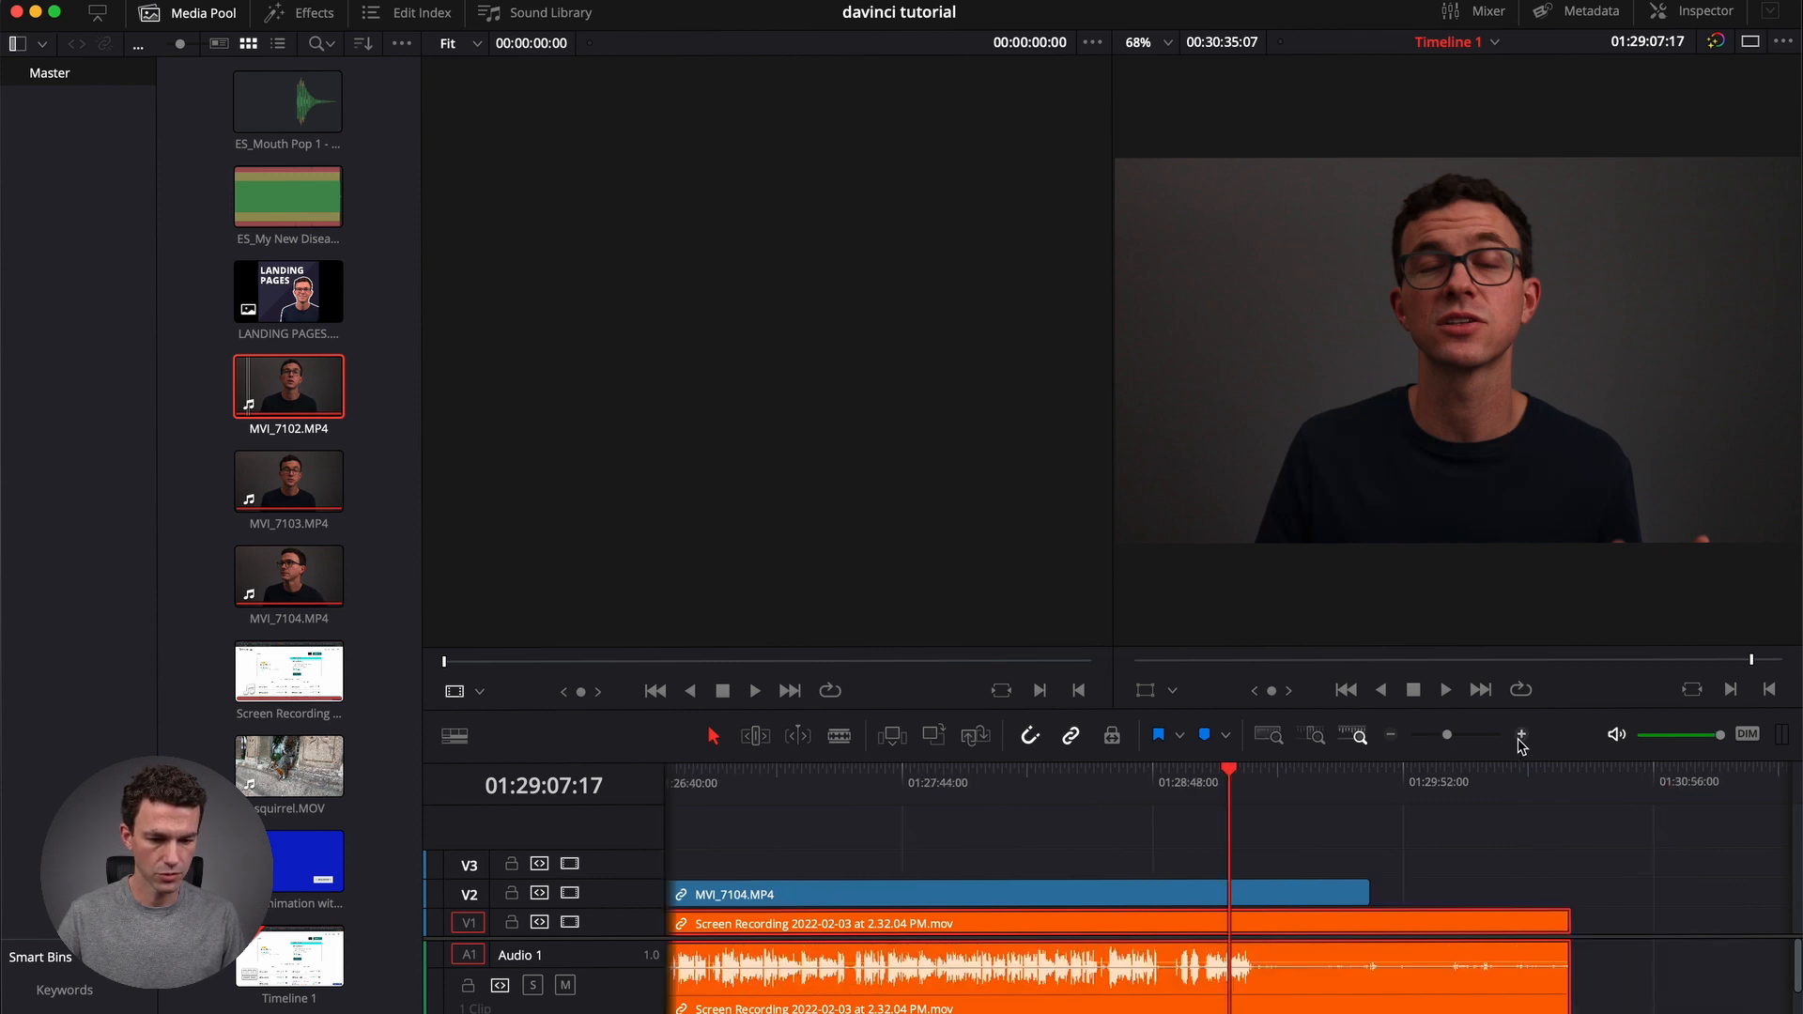
pyautogui.click(1522, 736)
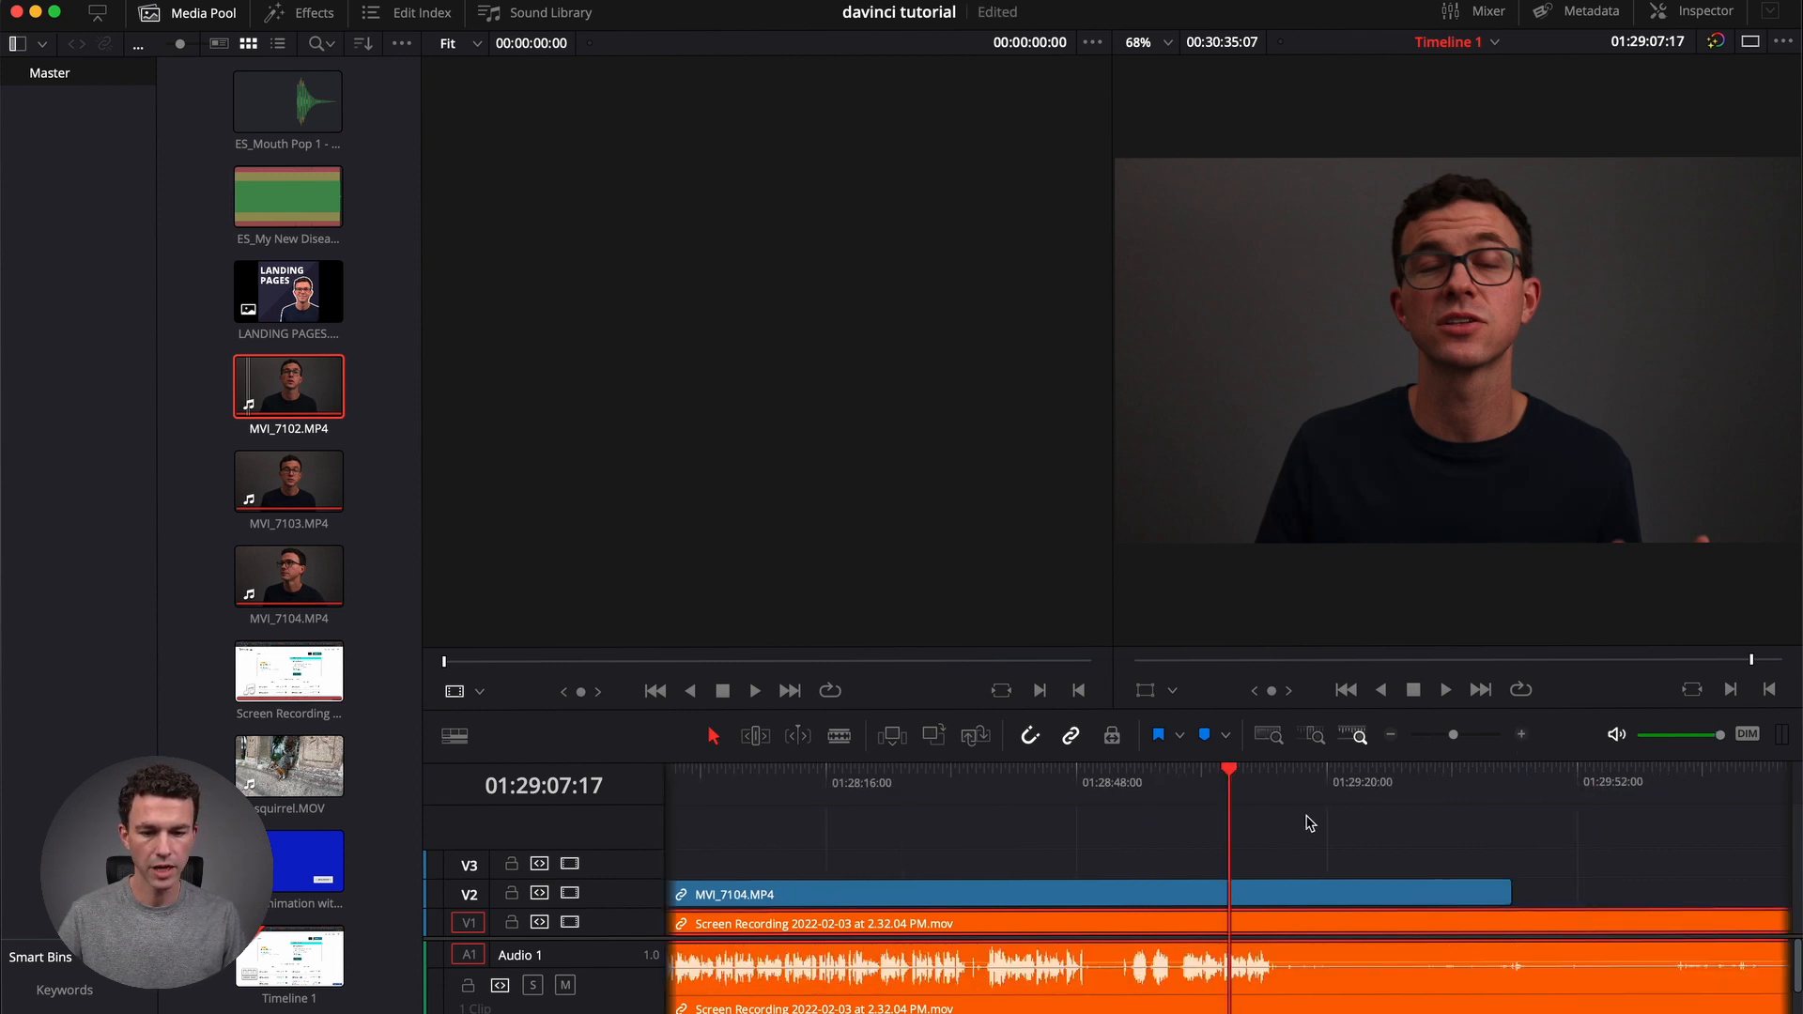
pyautogui.click(1407, 775)
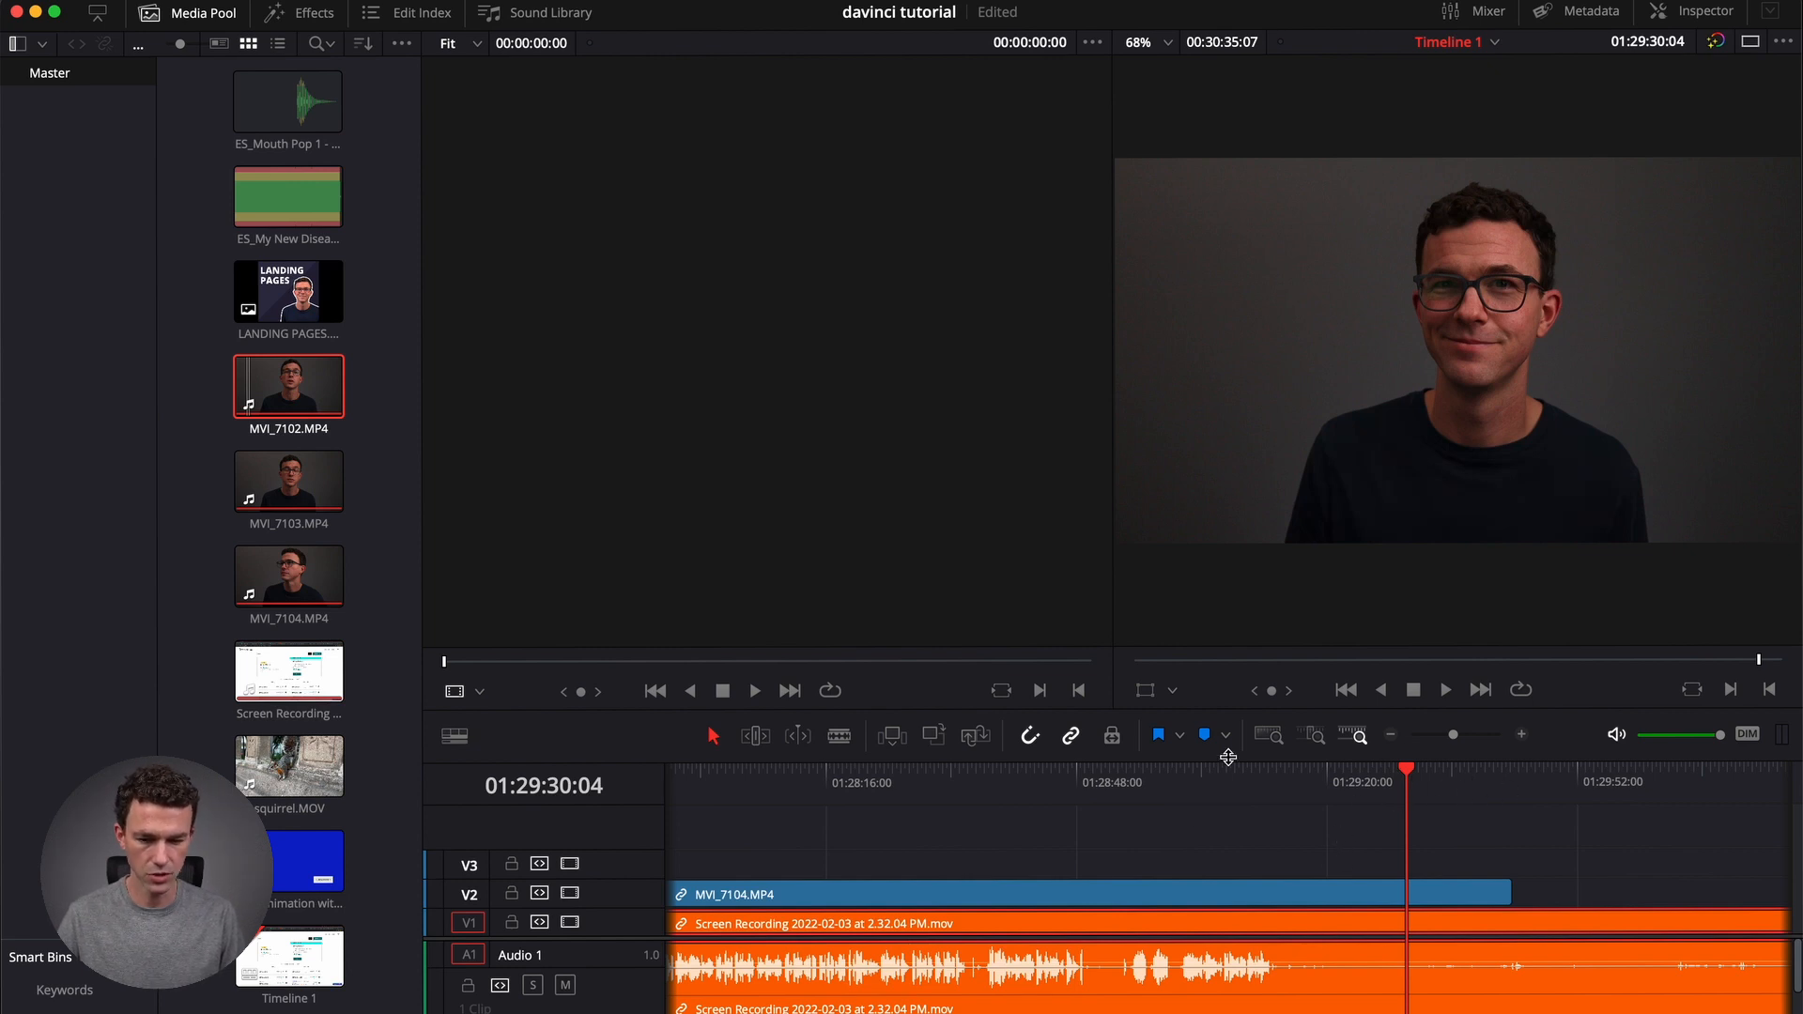
pyautogui.click(1289, 775)
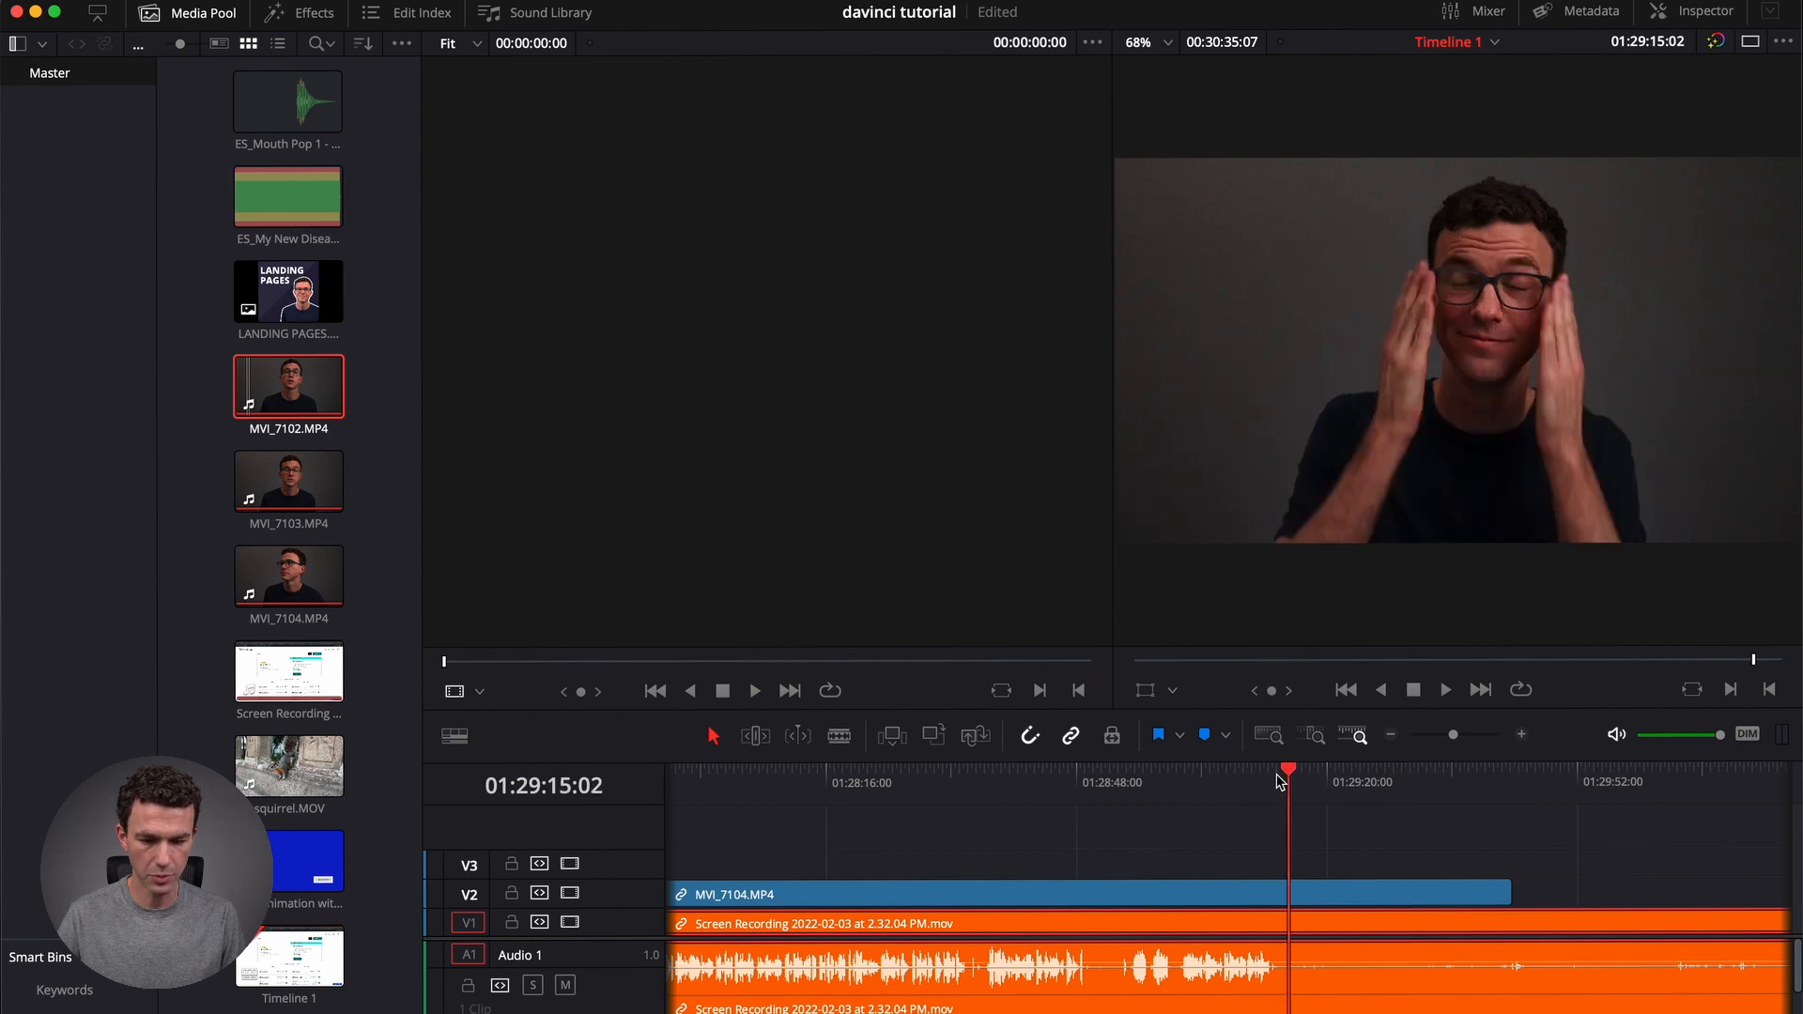
pyautogui.click(1278, 777)
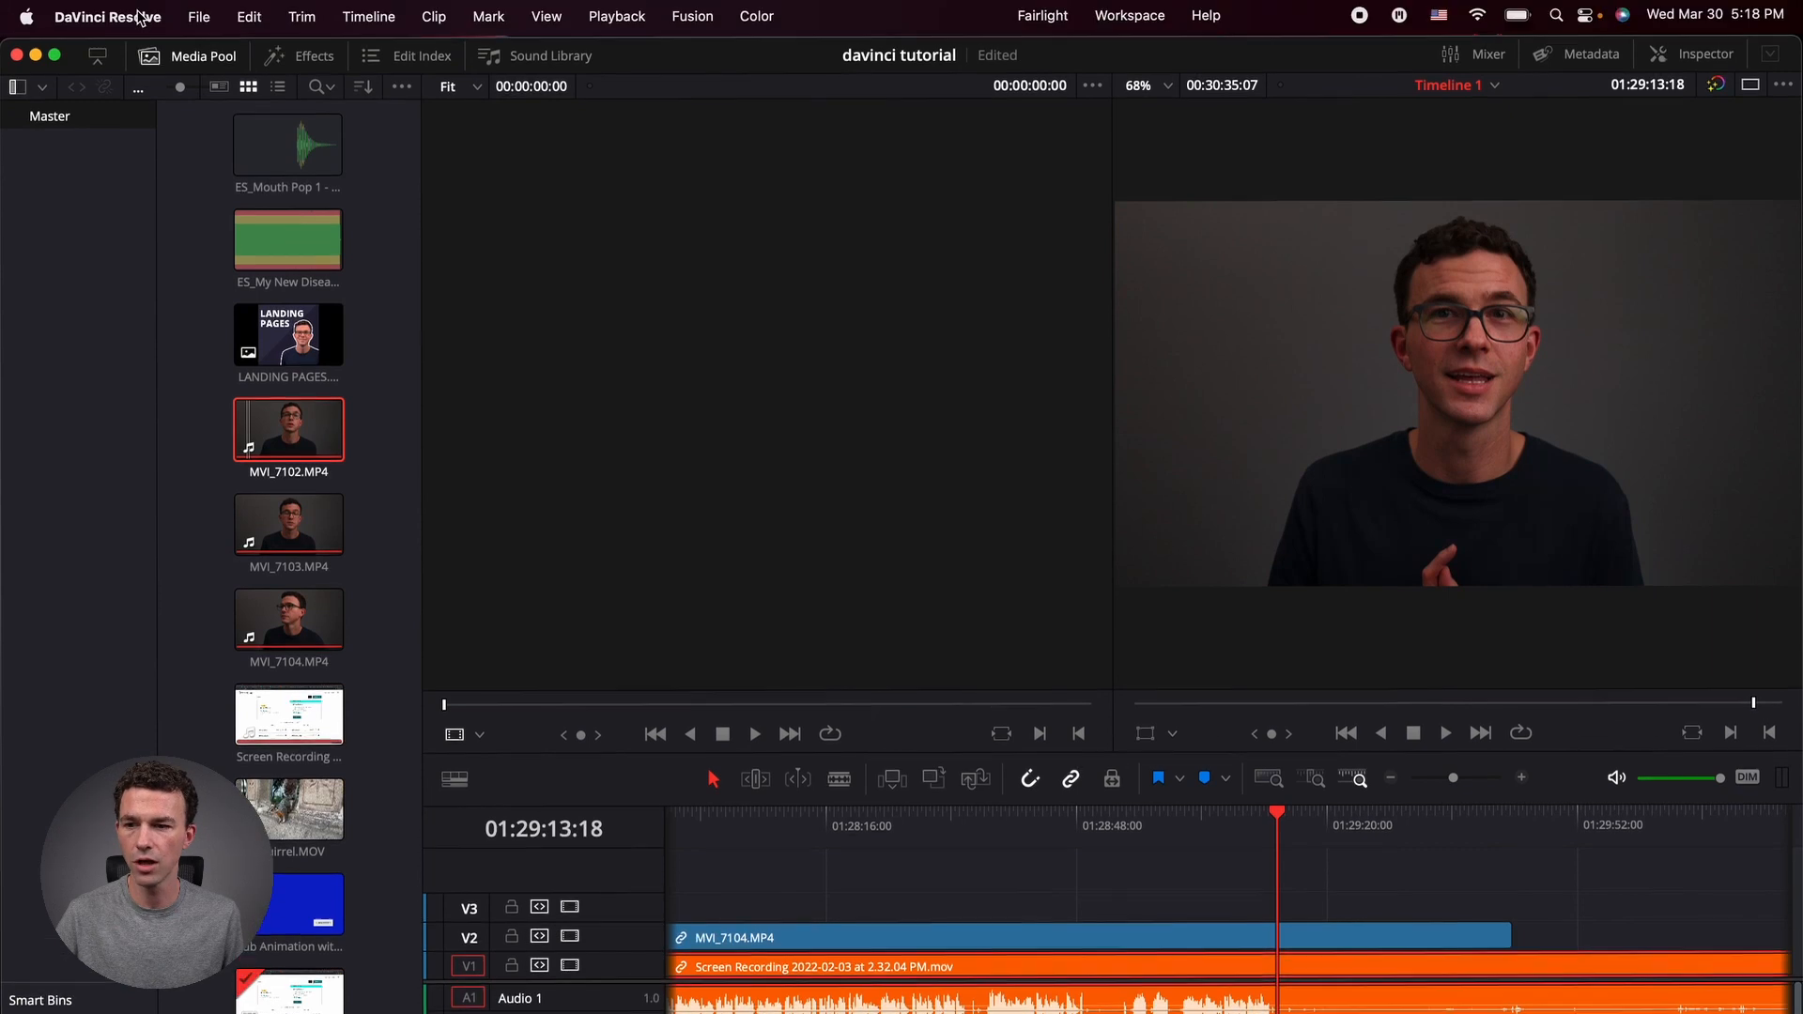
# Examine the command shortcuts and the available keyboard presets in Keyboard Customization, and close it without changing anything.
pyautogui.click(107, 16)
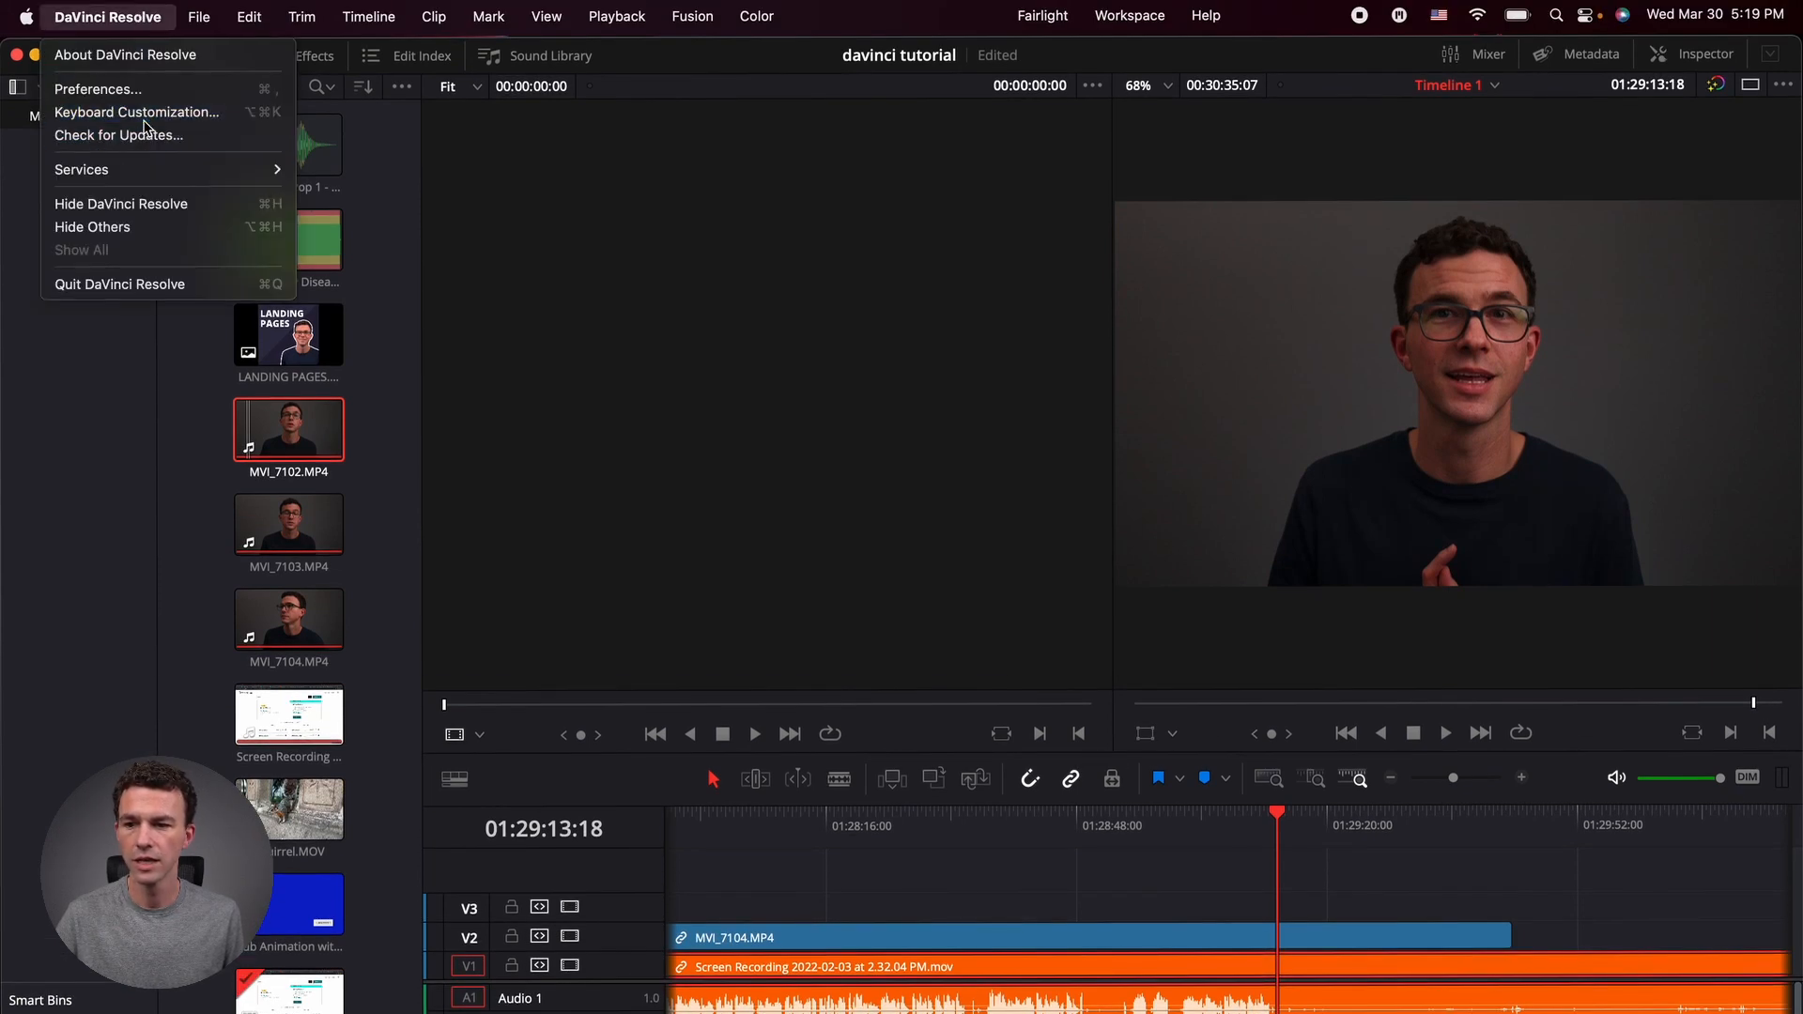
pyautogui.click(141, 111)
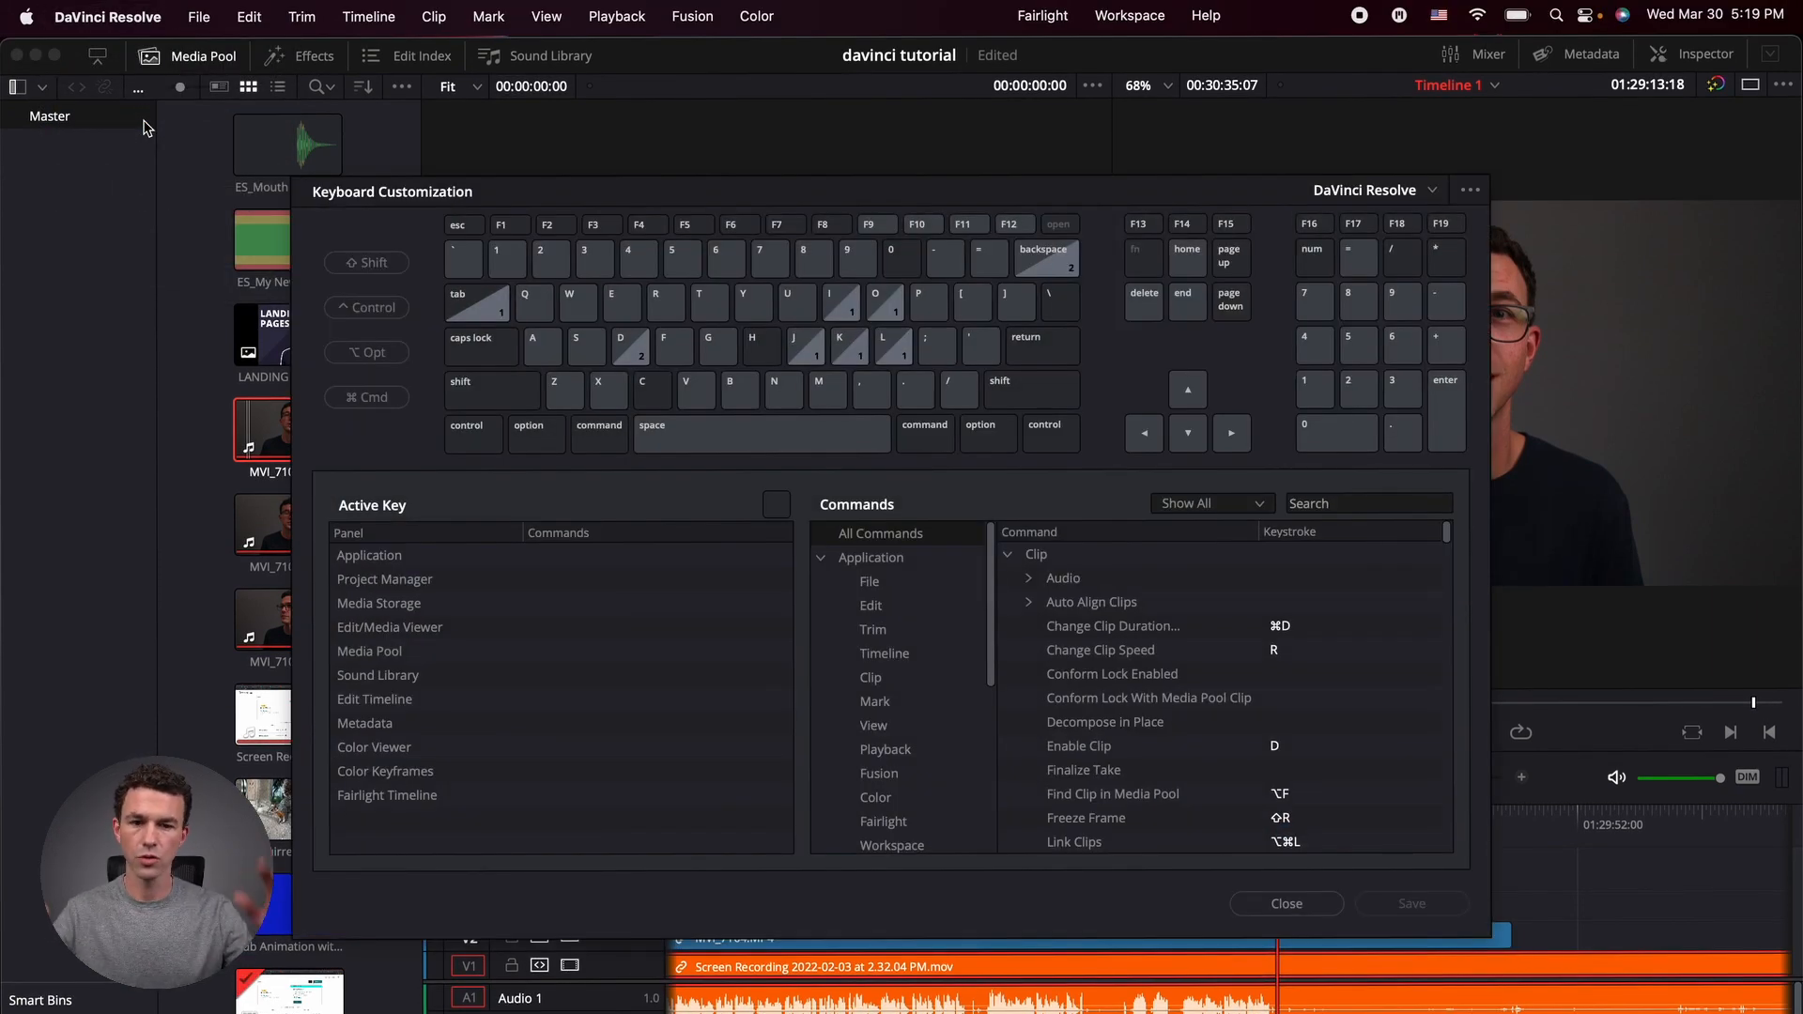
pyautogui.scroll(-5, 1048, 691)
pyautogui.scroll(-15, 1049, 690)
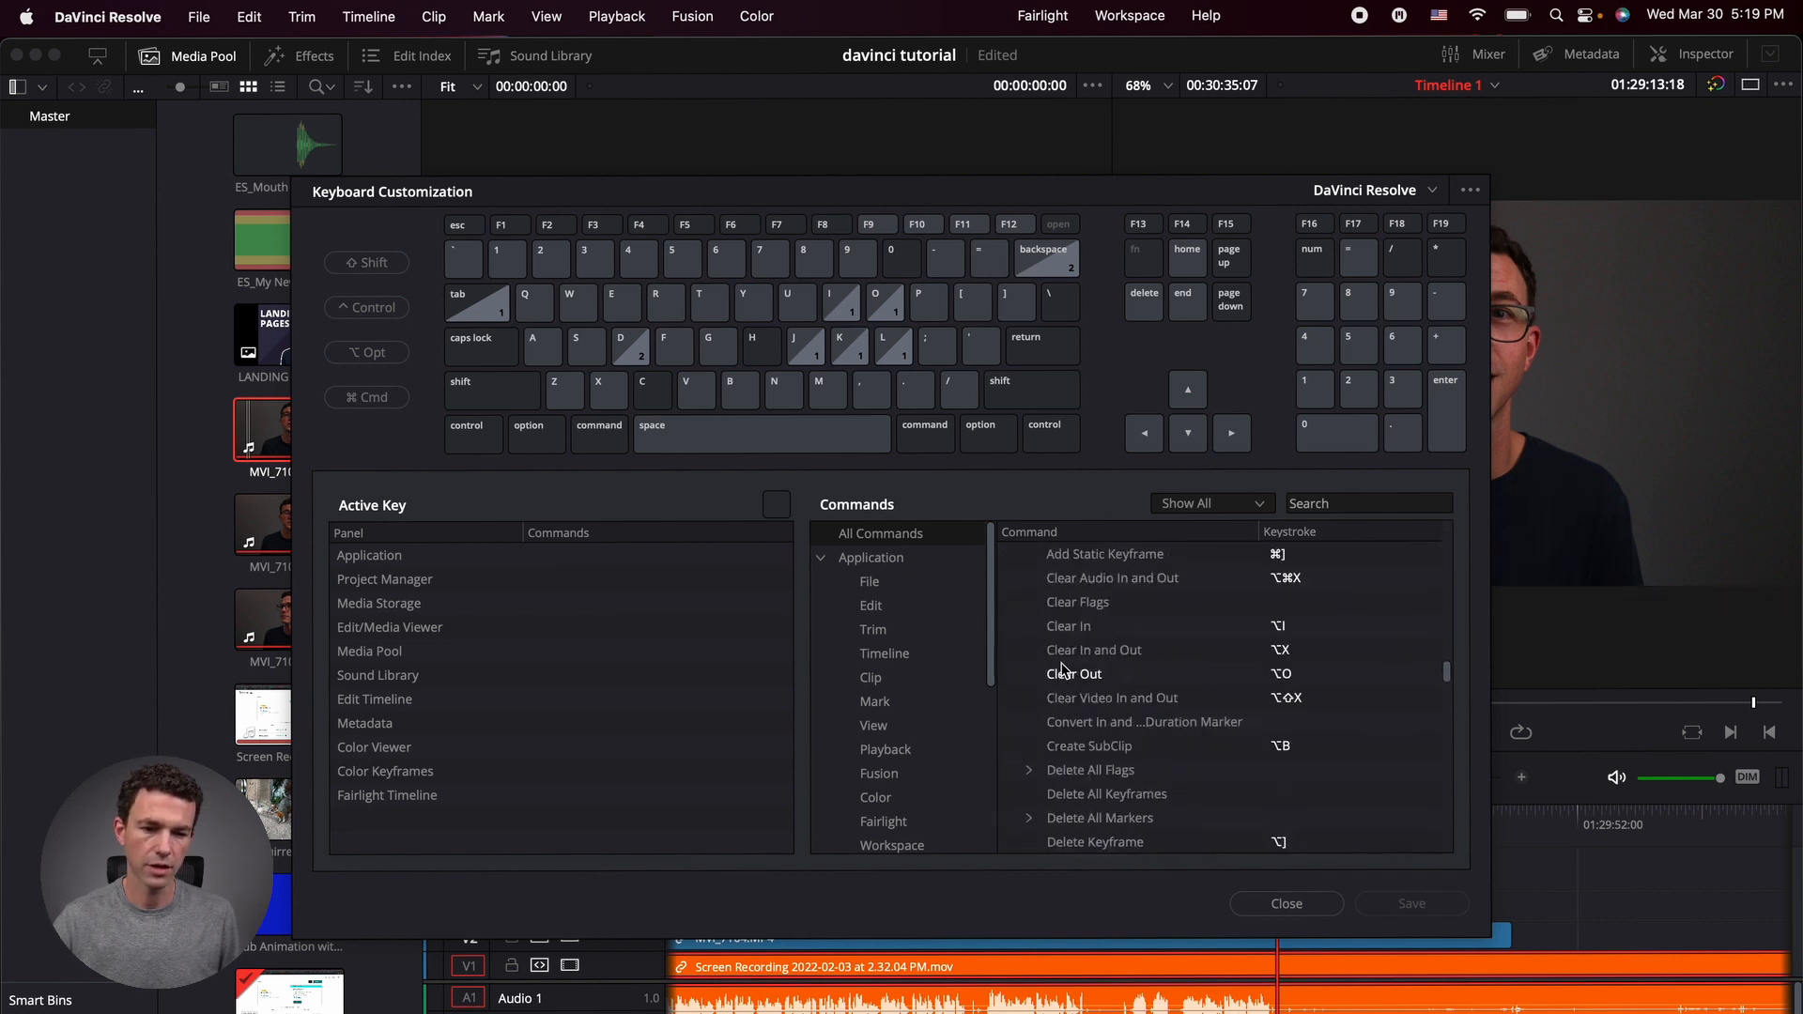
pyautogui.scroll(20, 1050, 691)
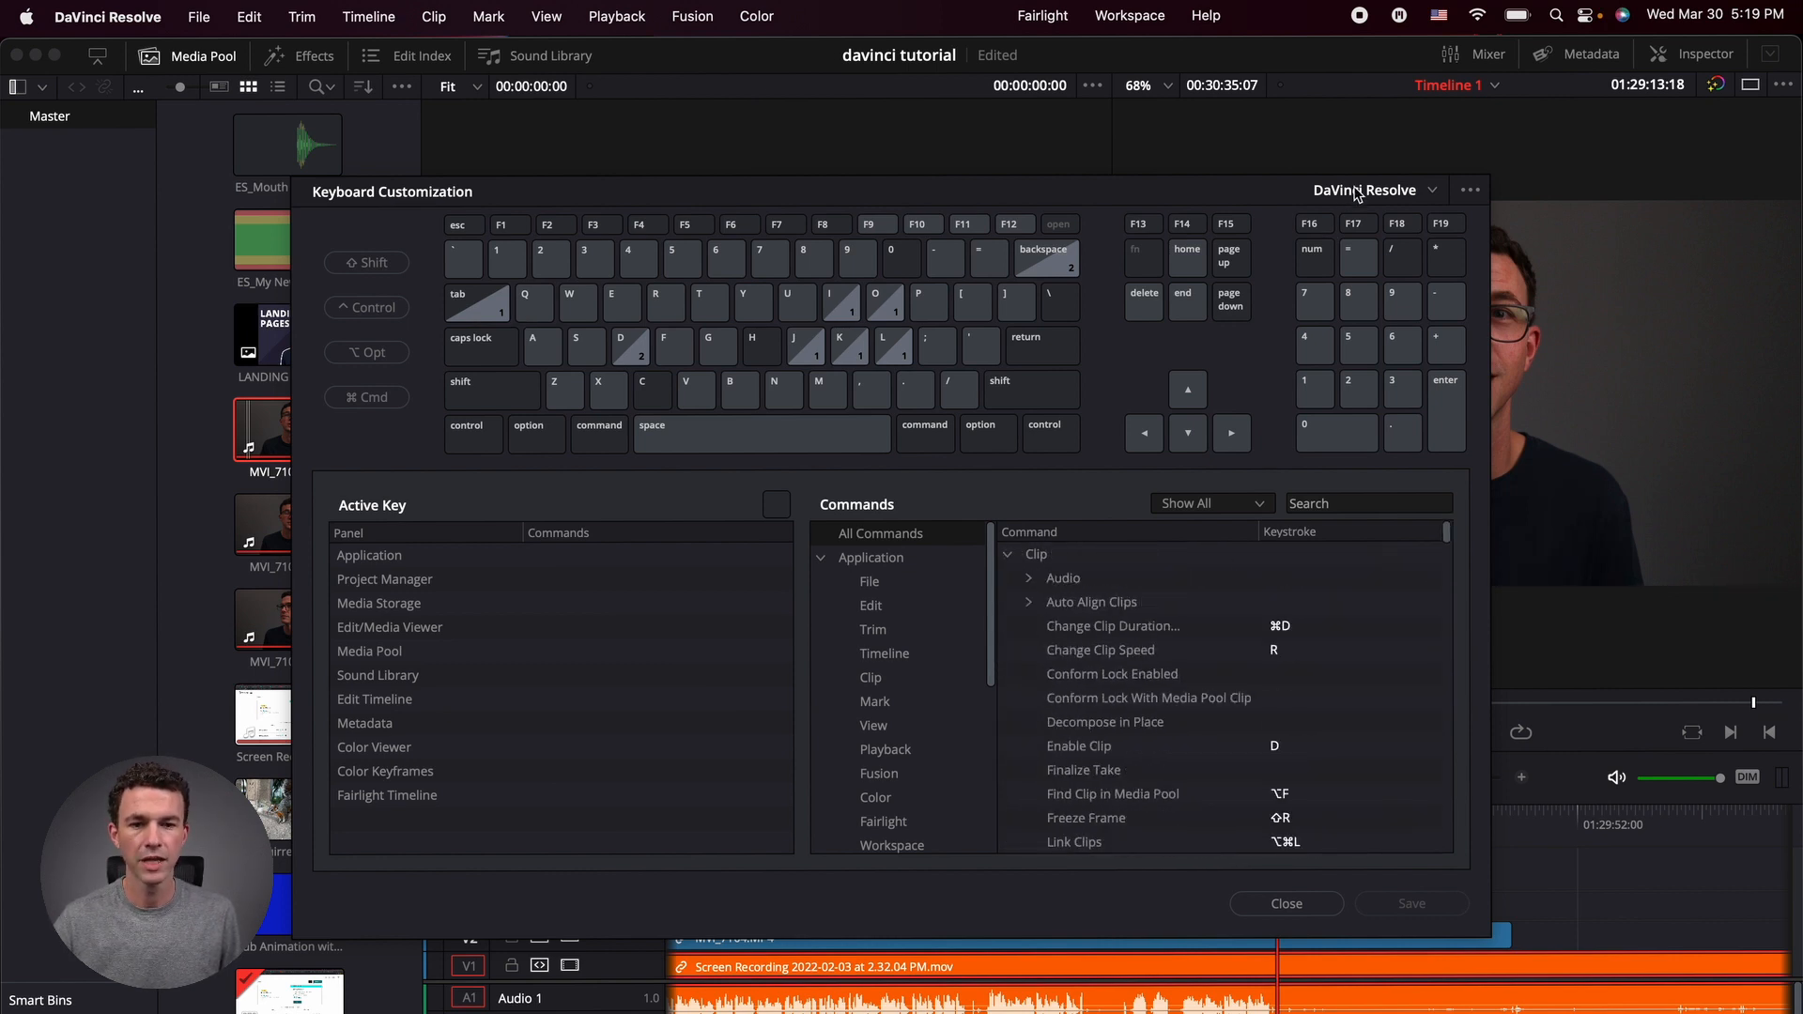
pyautogui.click(1430, 193)
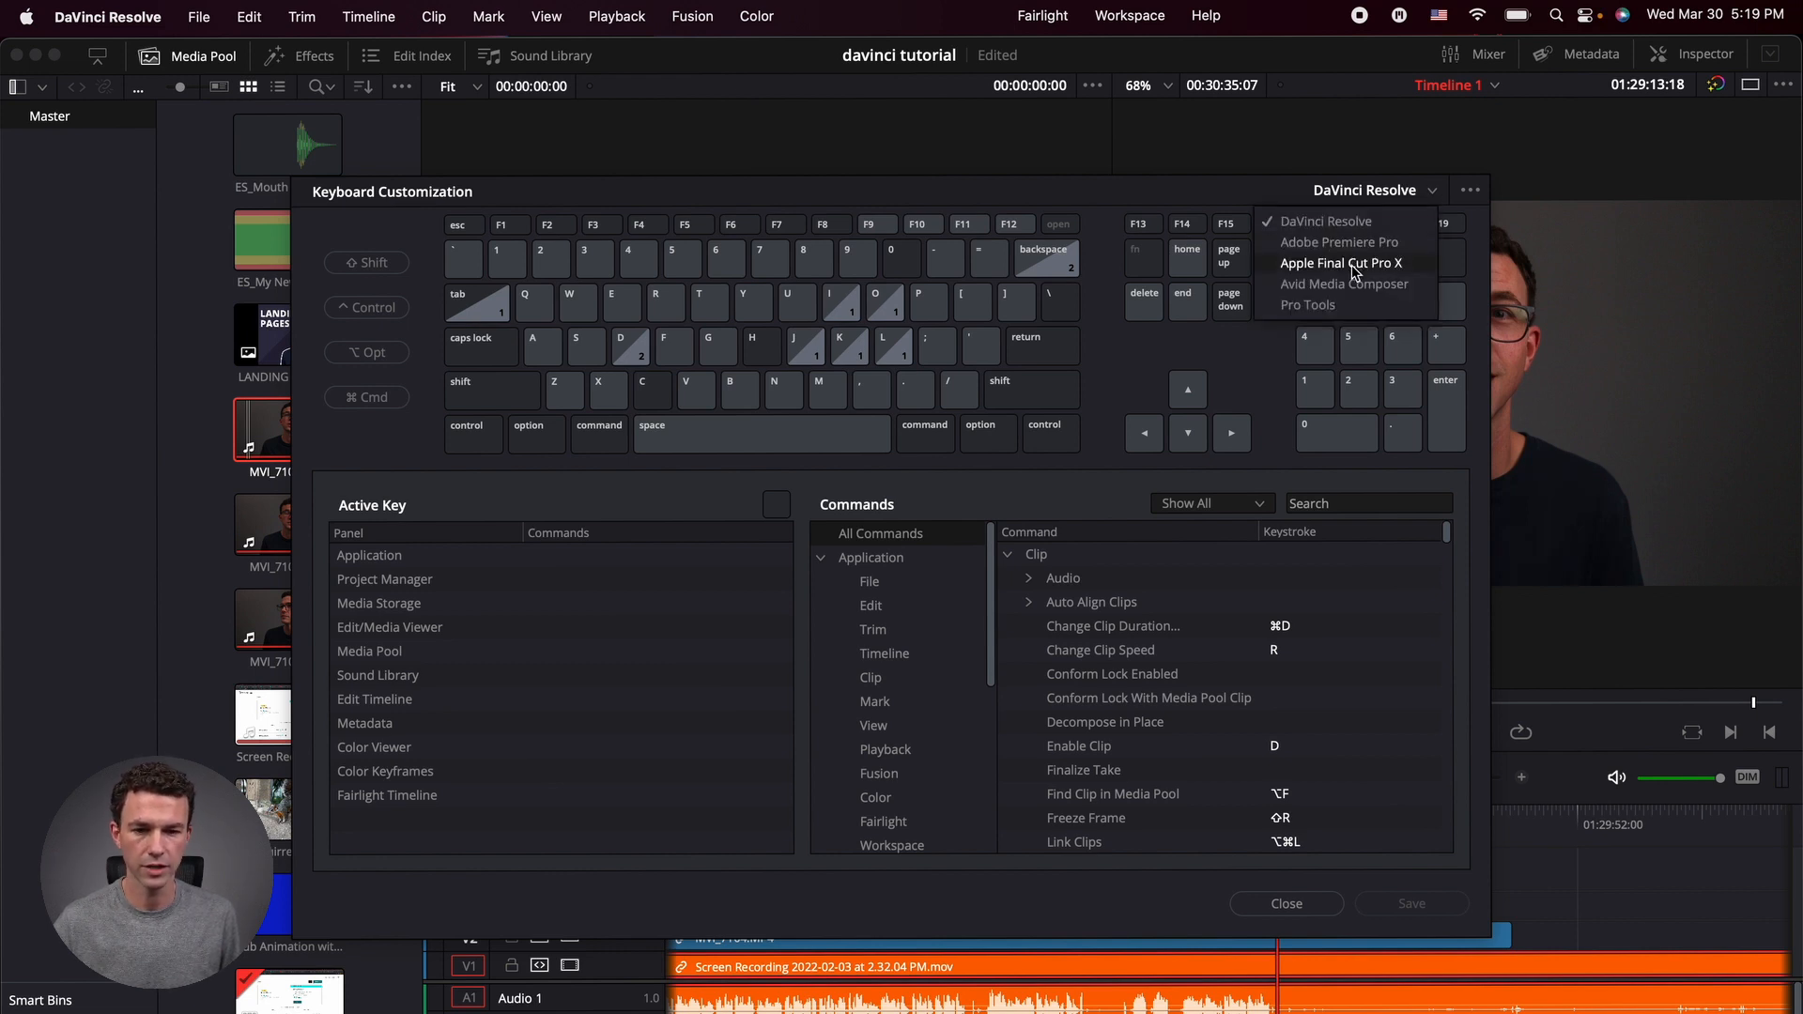
pyautogui.click(1245, 190)
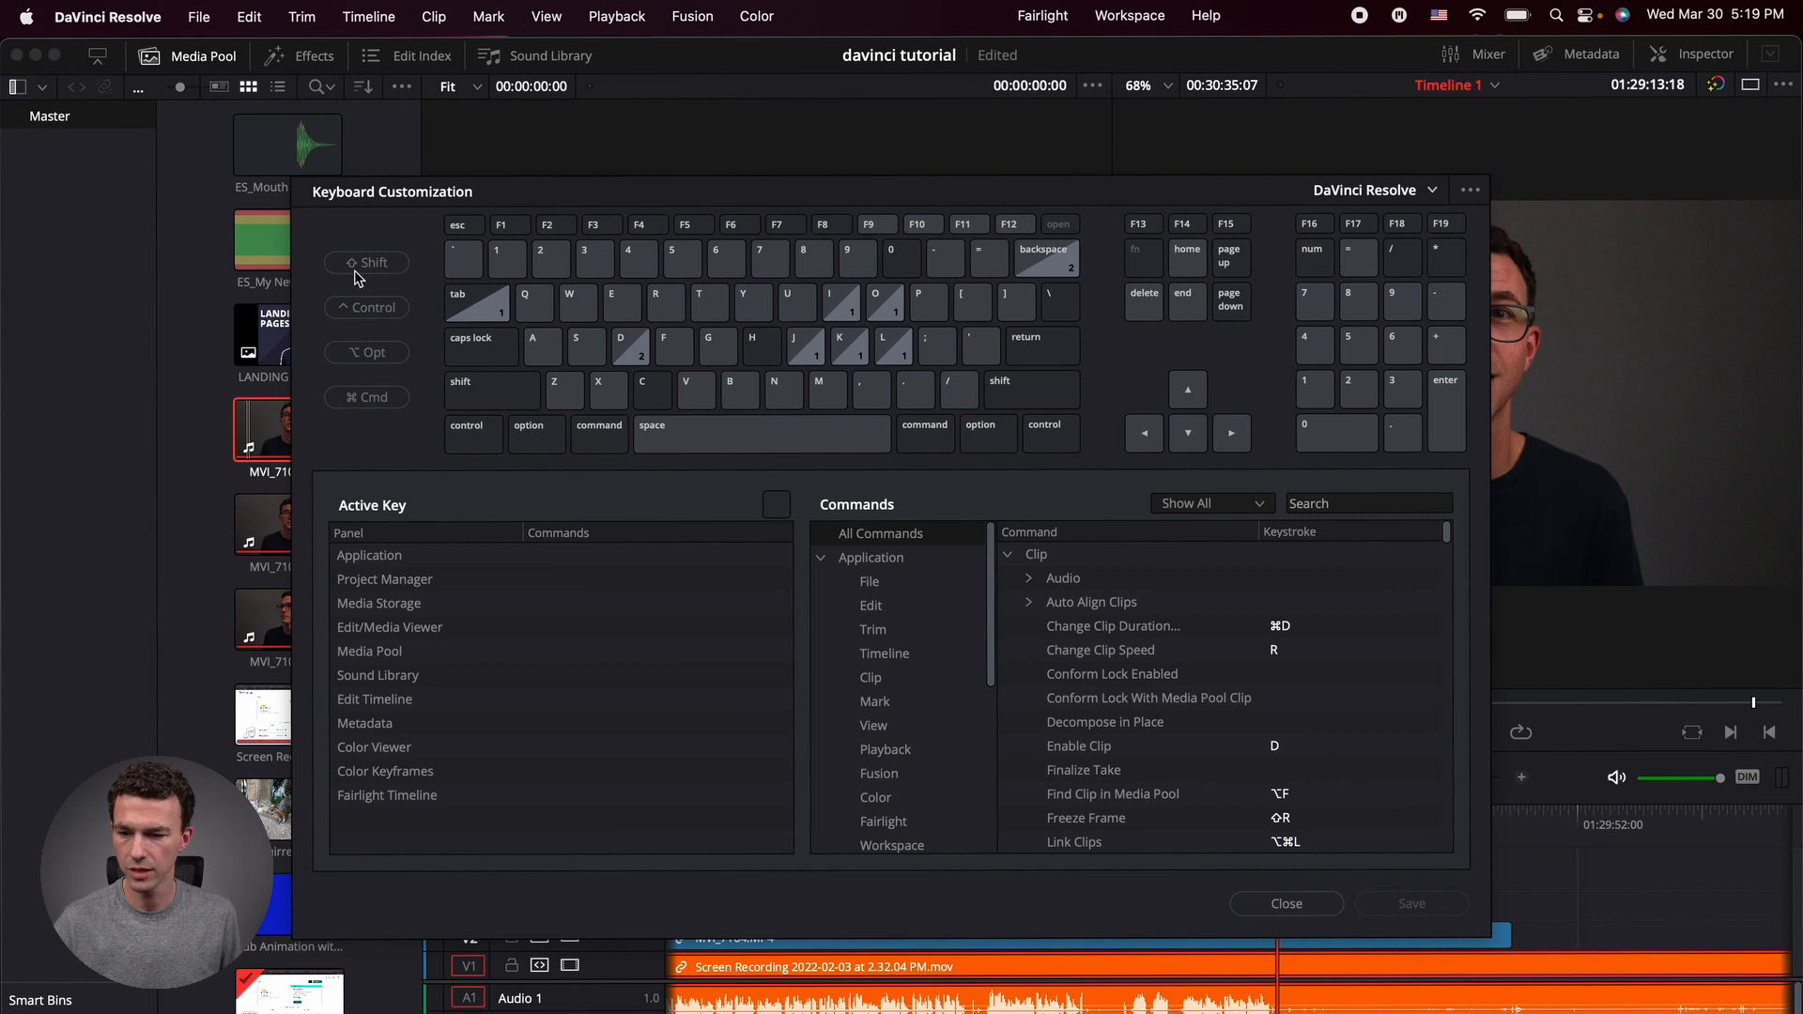
pyautogui.click(1279, 904)
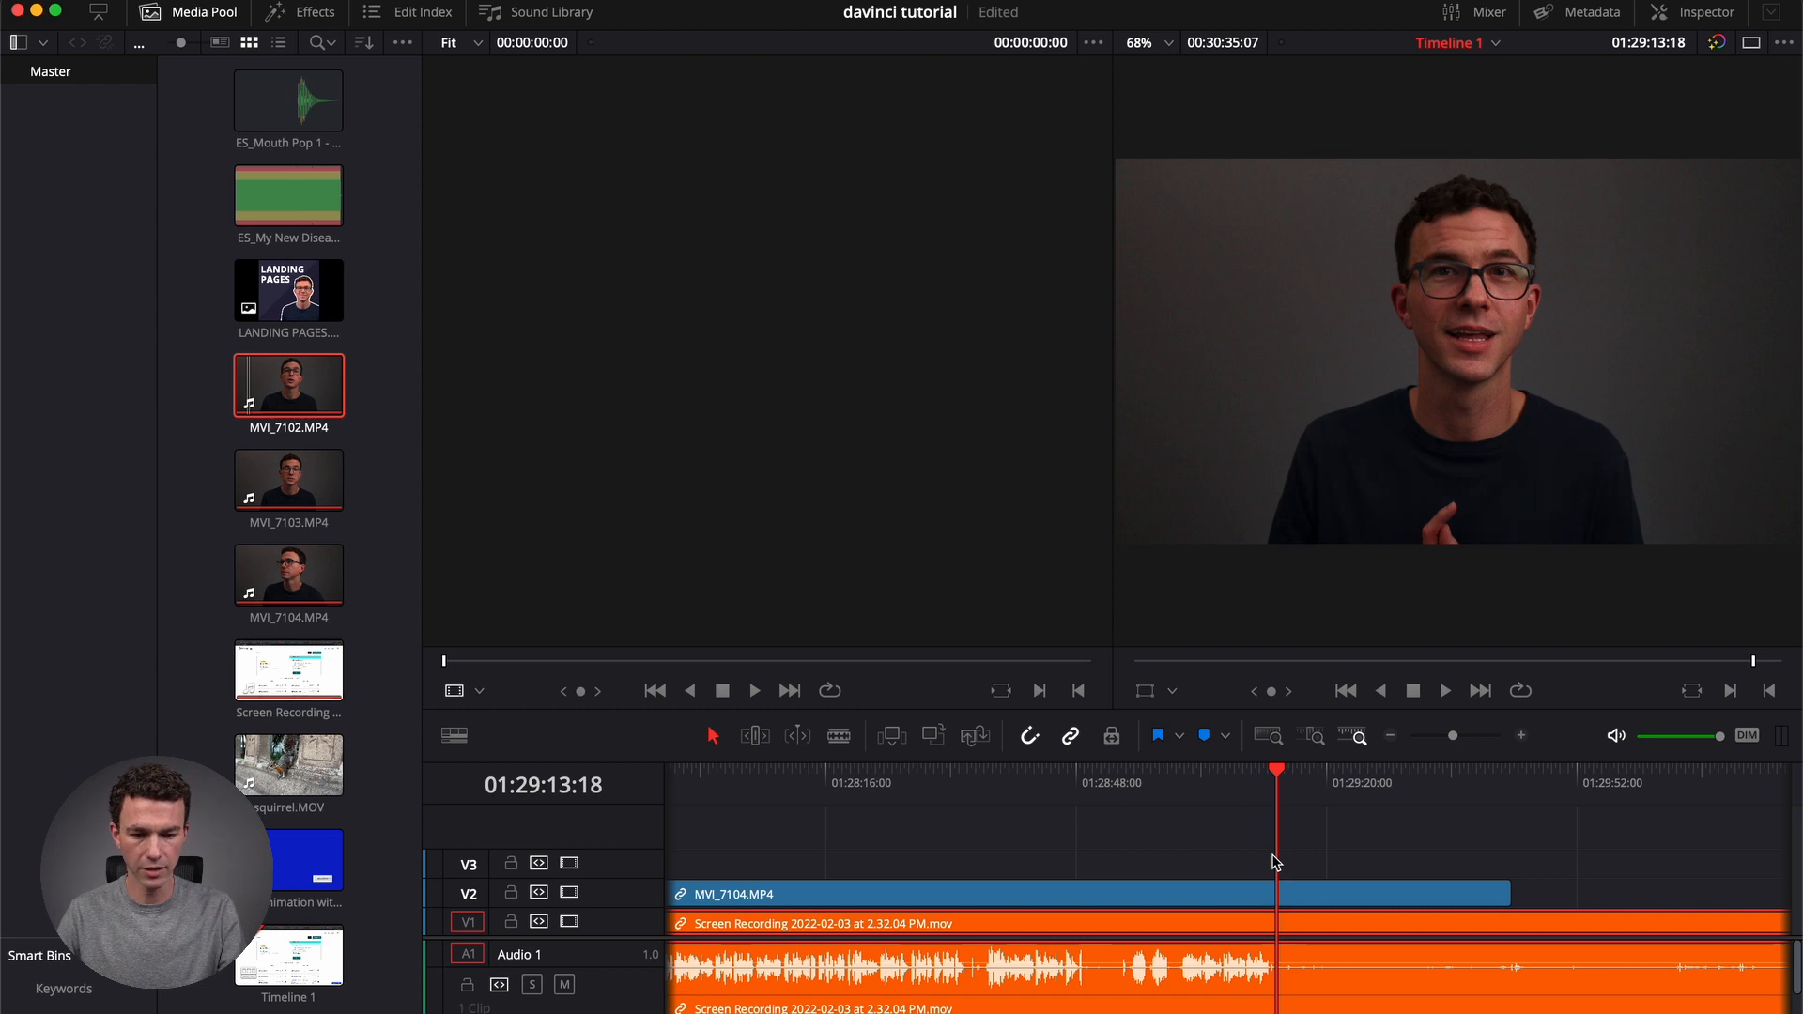
# Trim the ends of MVI_7104 and the screen recording to 01:29:14:04, just after the final speech.
pyautogui.hotkey('shift', ']')
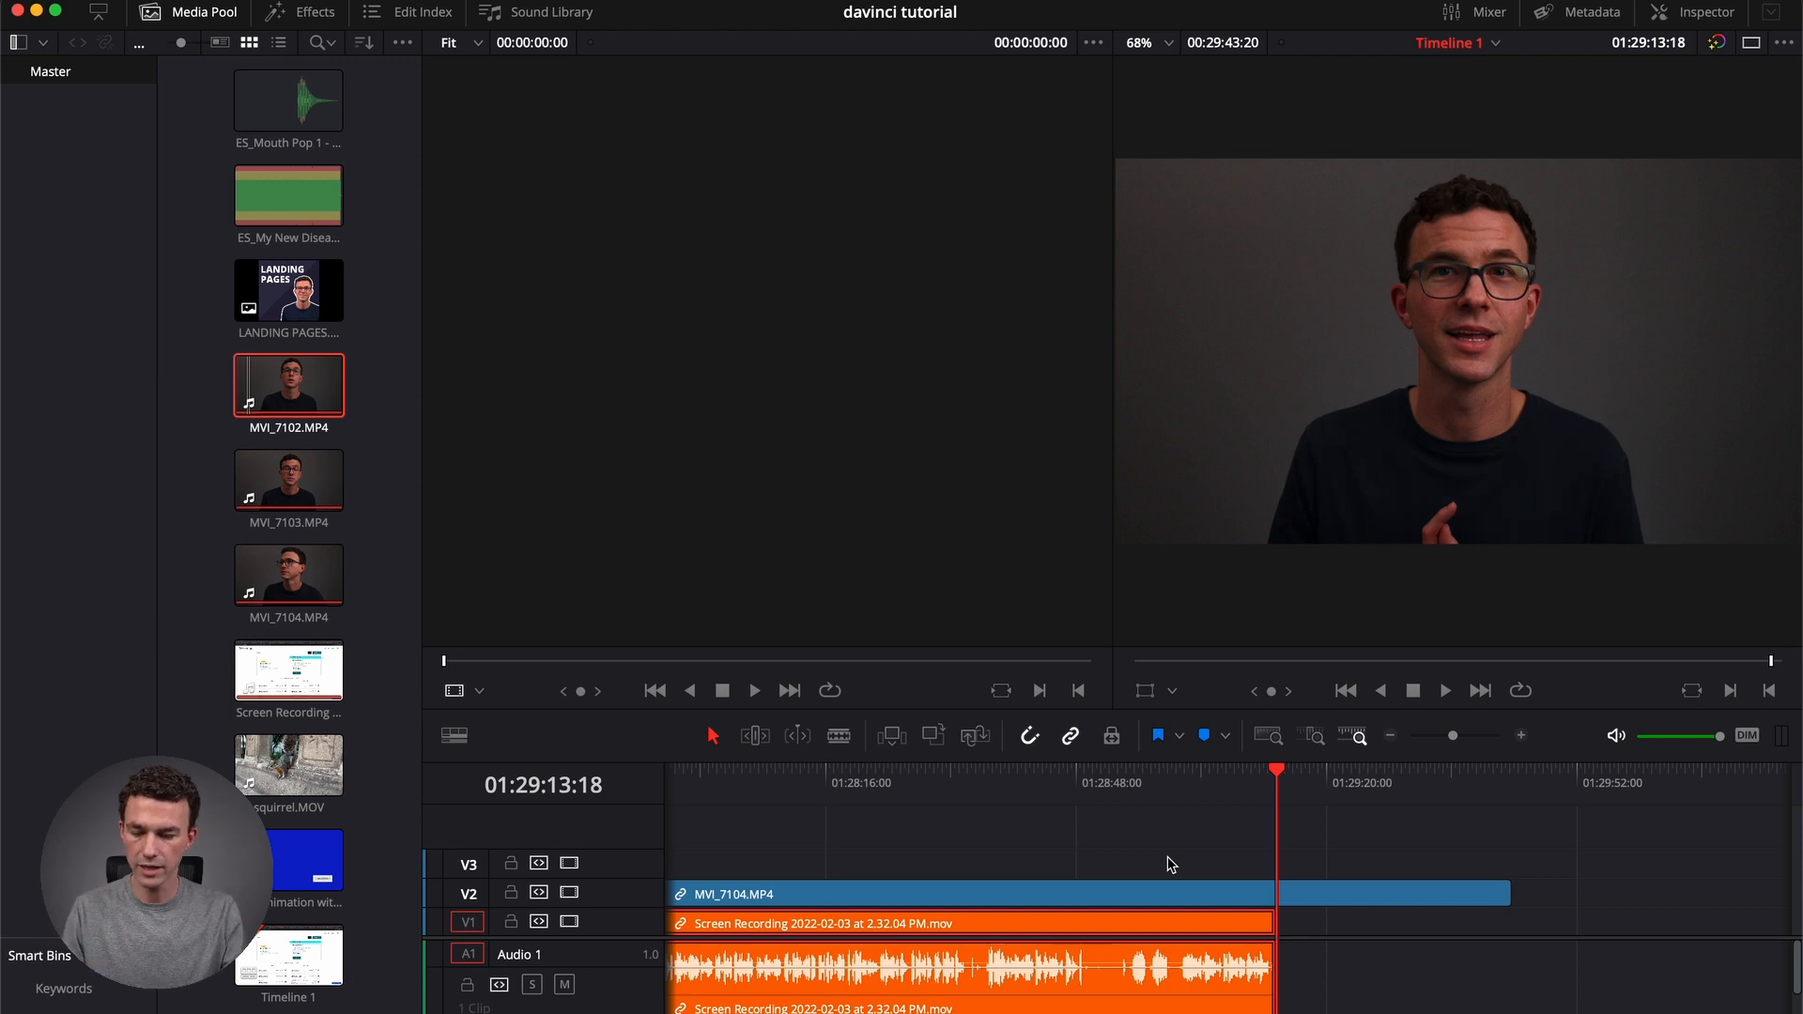
pyautogui.press('super+z')
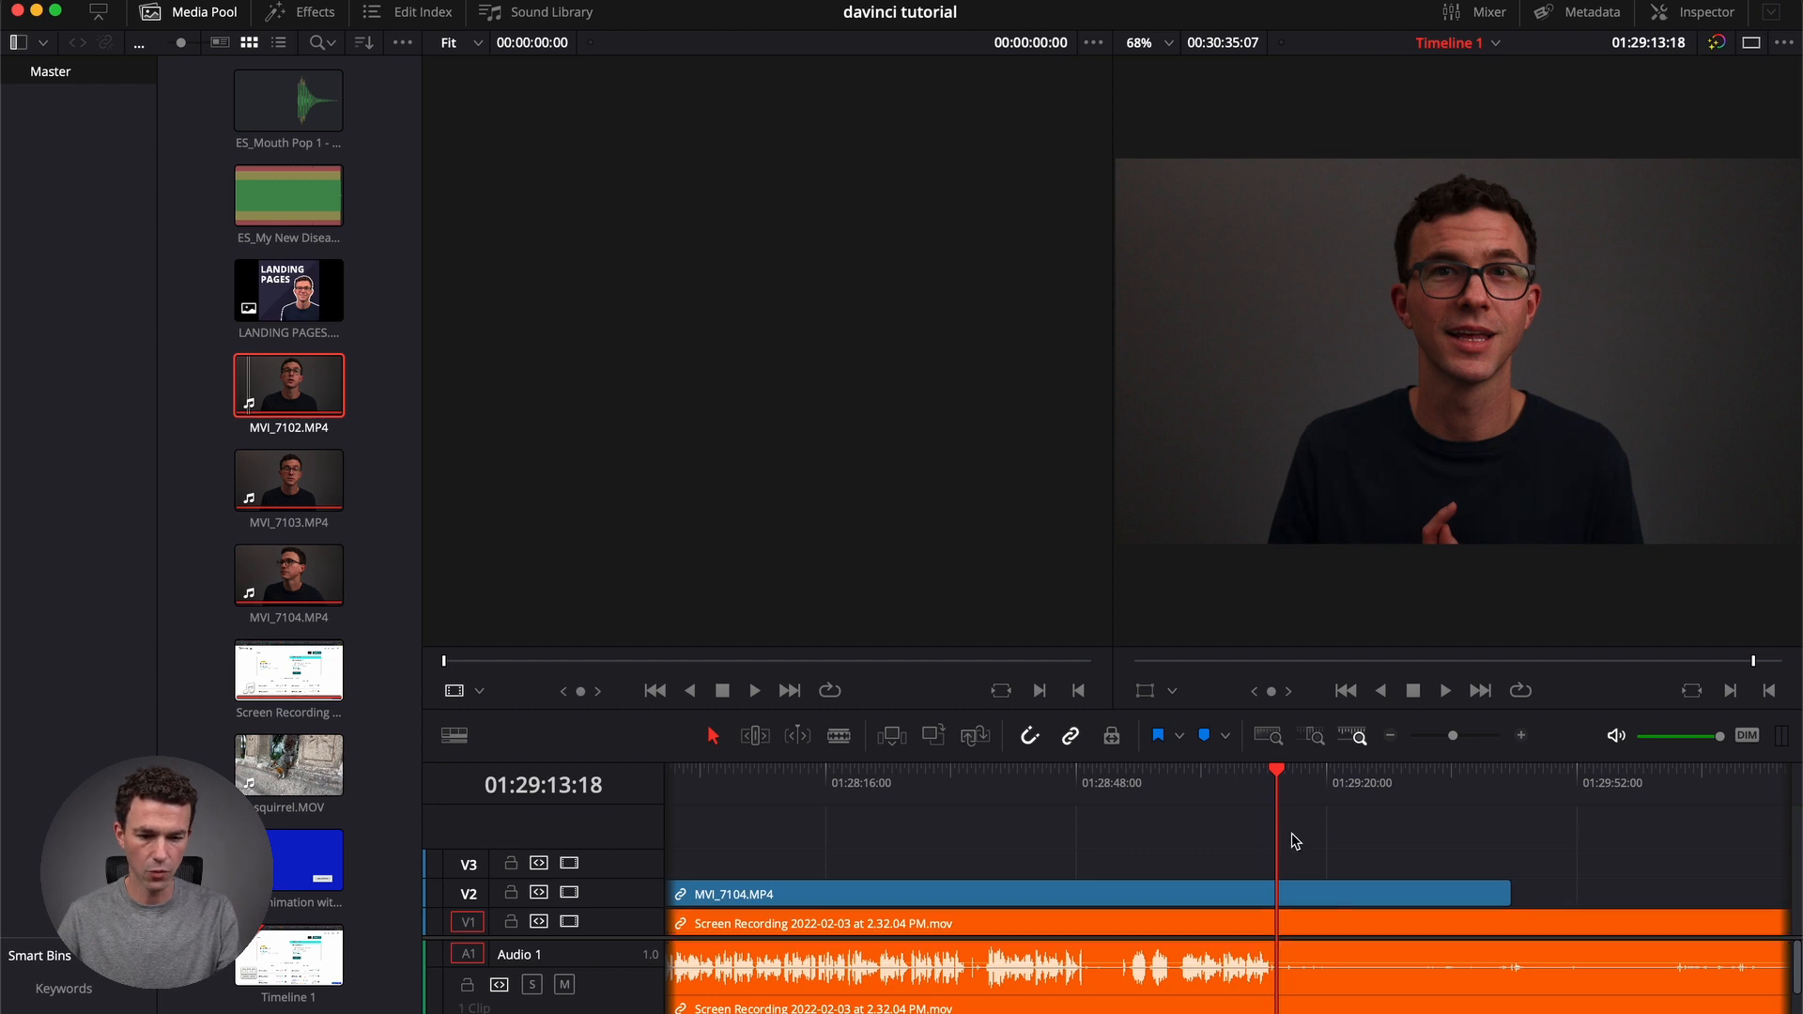
pyautogui.click(1295, 787)
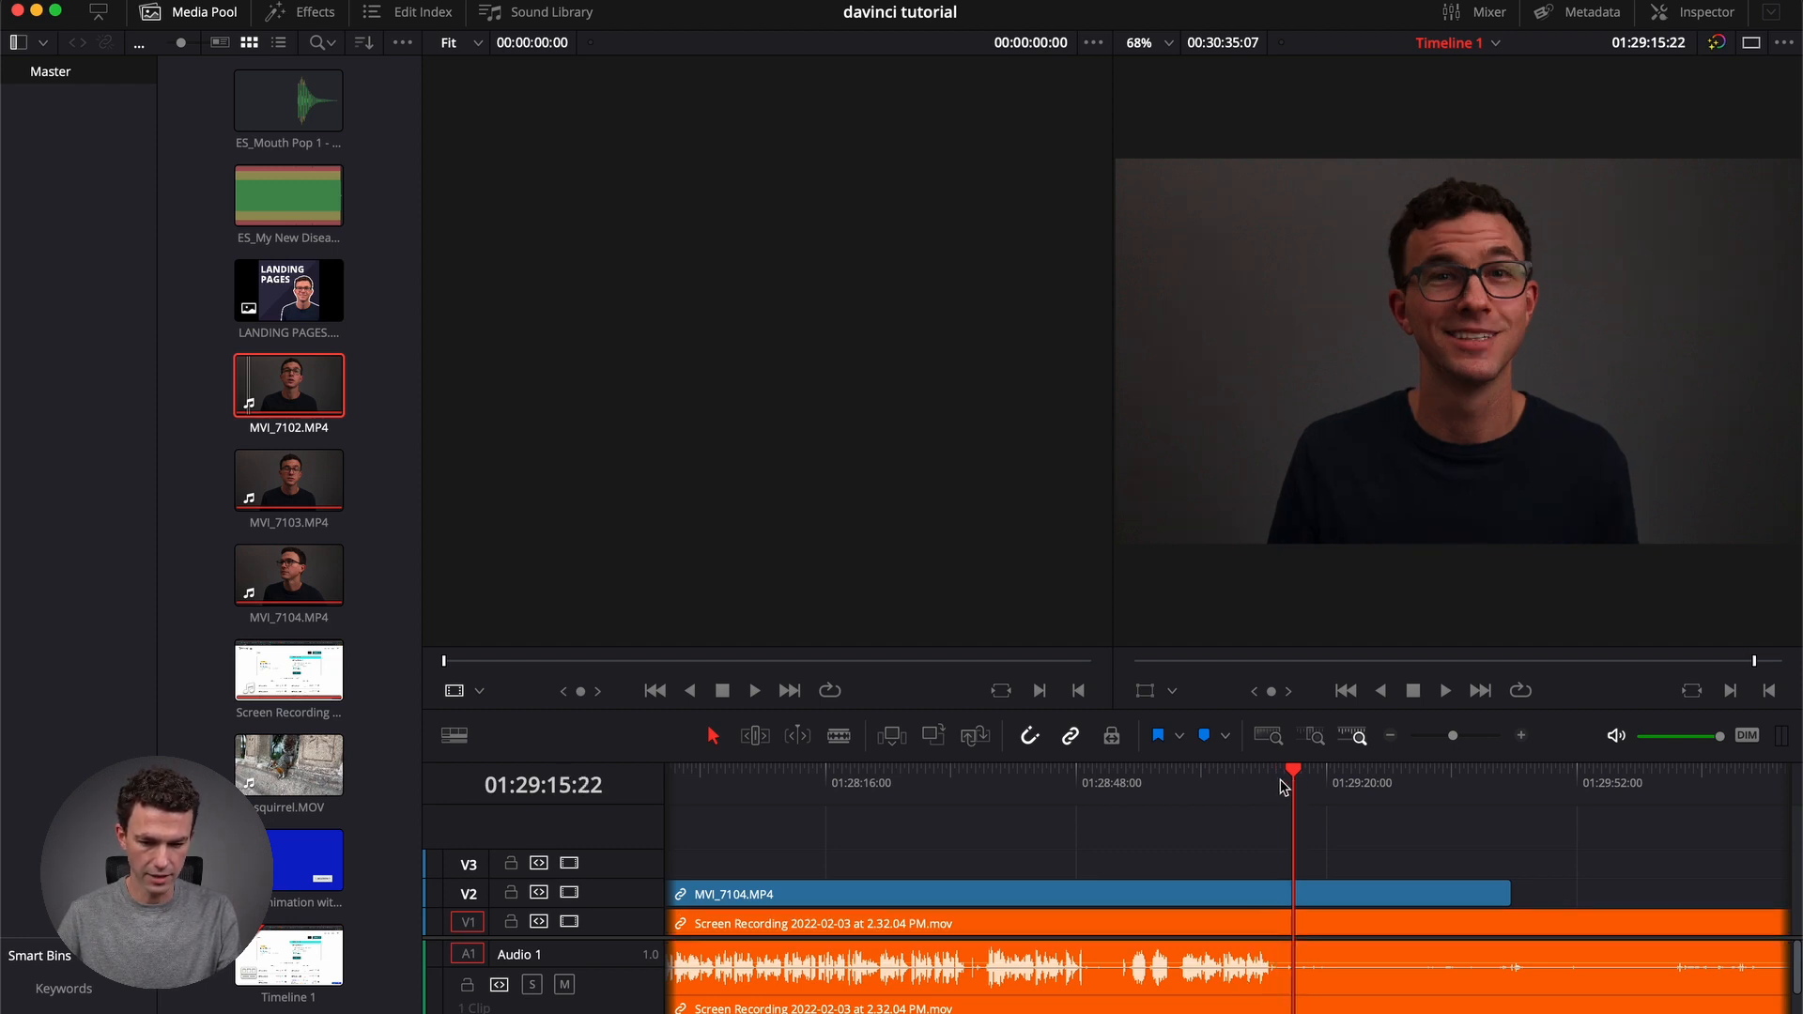
pyautogui.click(1282, 785)
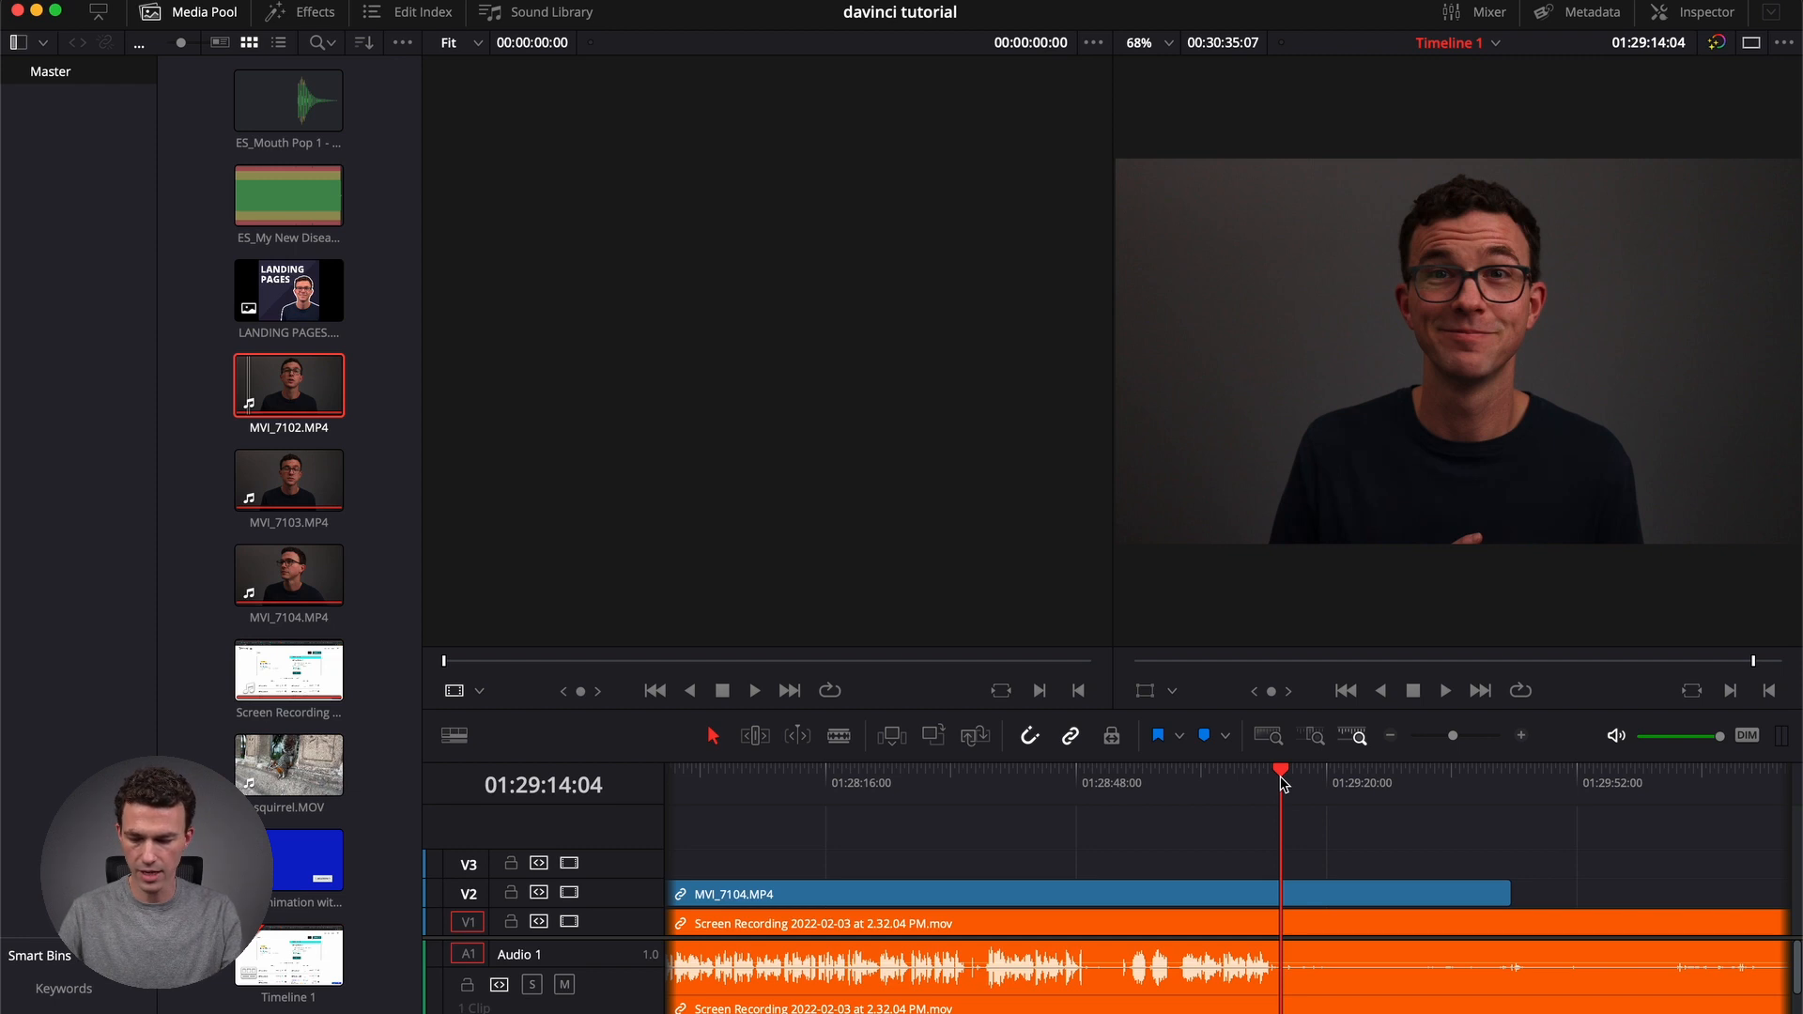
pyautogui.hotkey('shift', ']')
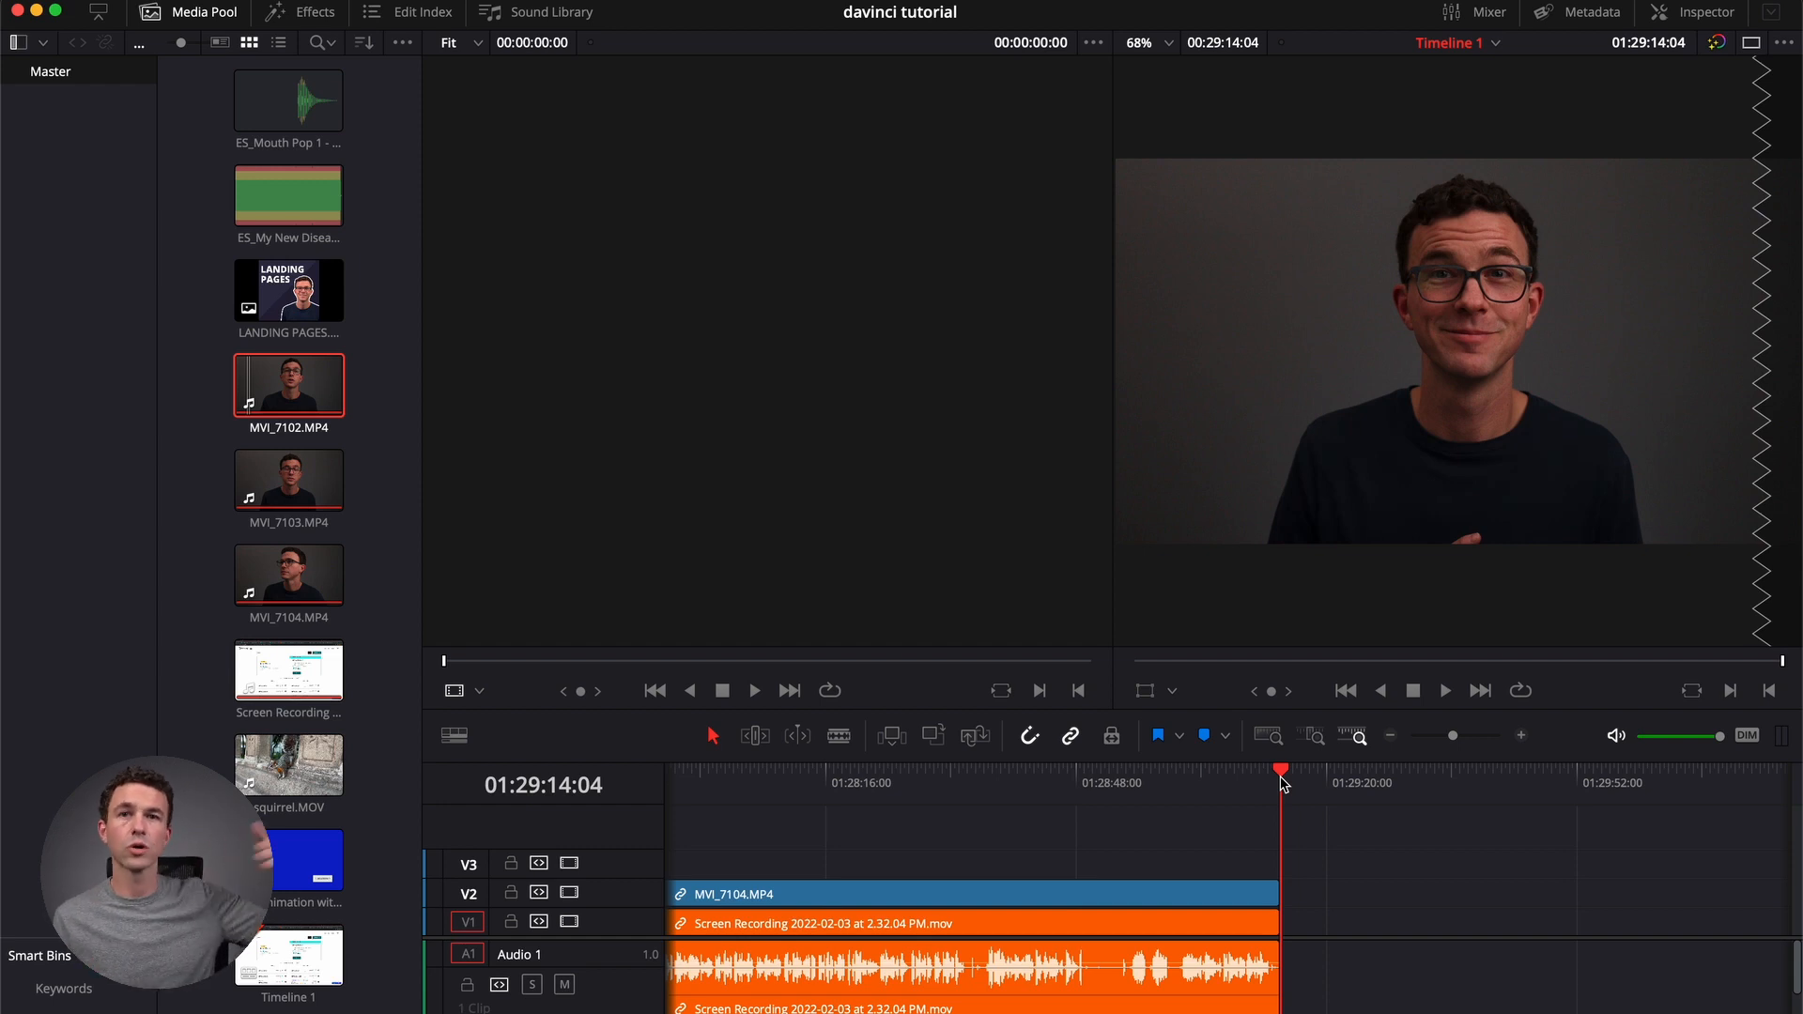
# Split the screen recording on V1 at 01:13:56:07 and 01:14:20:01, around the gap between MVI_7103 and MVI_7104.
pyautogui.scroll(-2, 1318, 950)
pyautogui.scroll(2, 1317, 950)
pyautogui.hscroll(-1, 1317, 949)
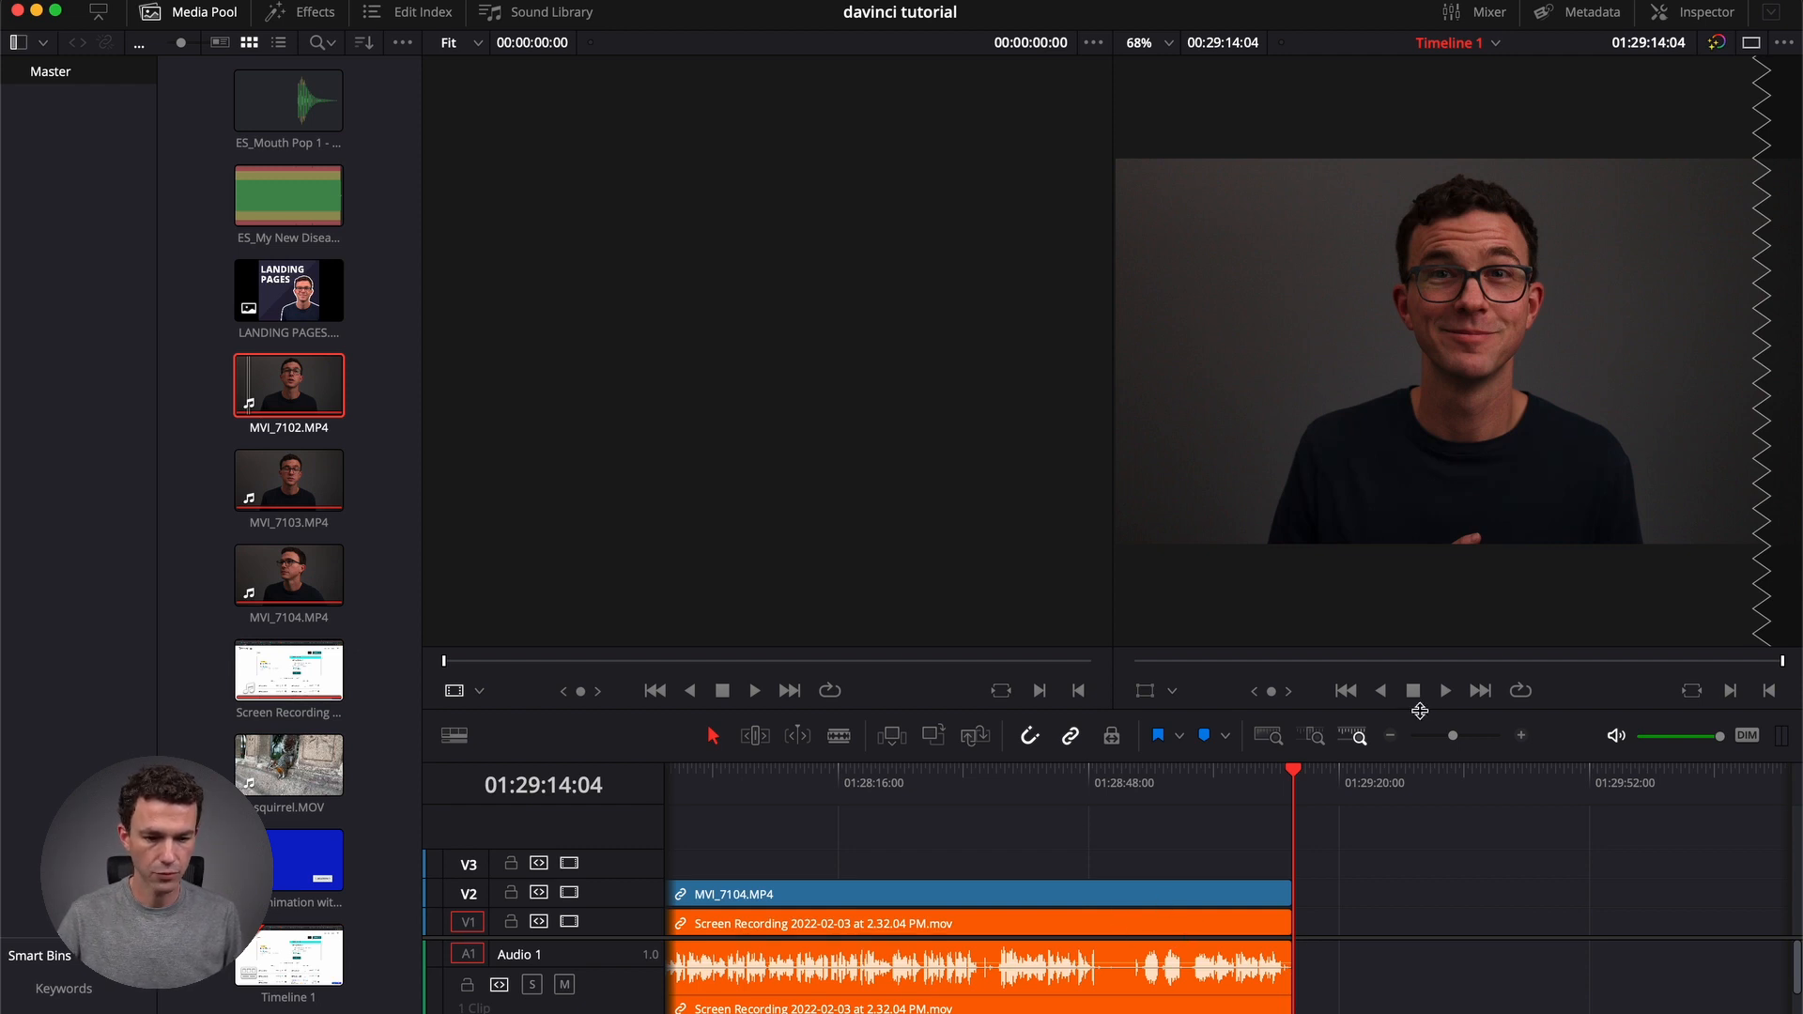
pyautogui.click(1391, 737)
pyautogui.click(1391, 736)
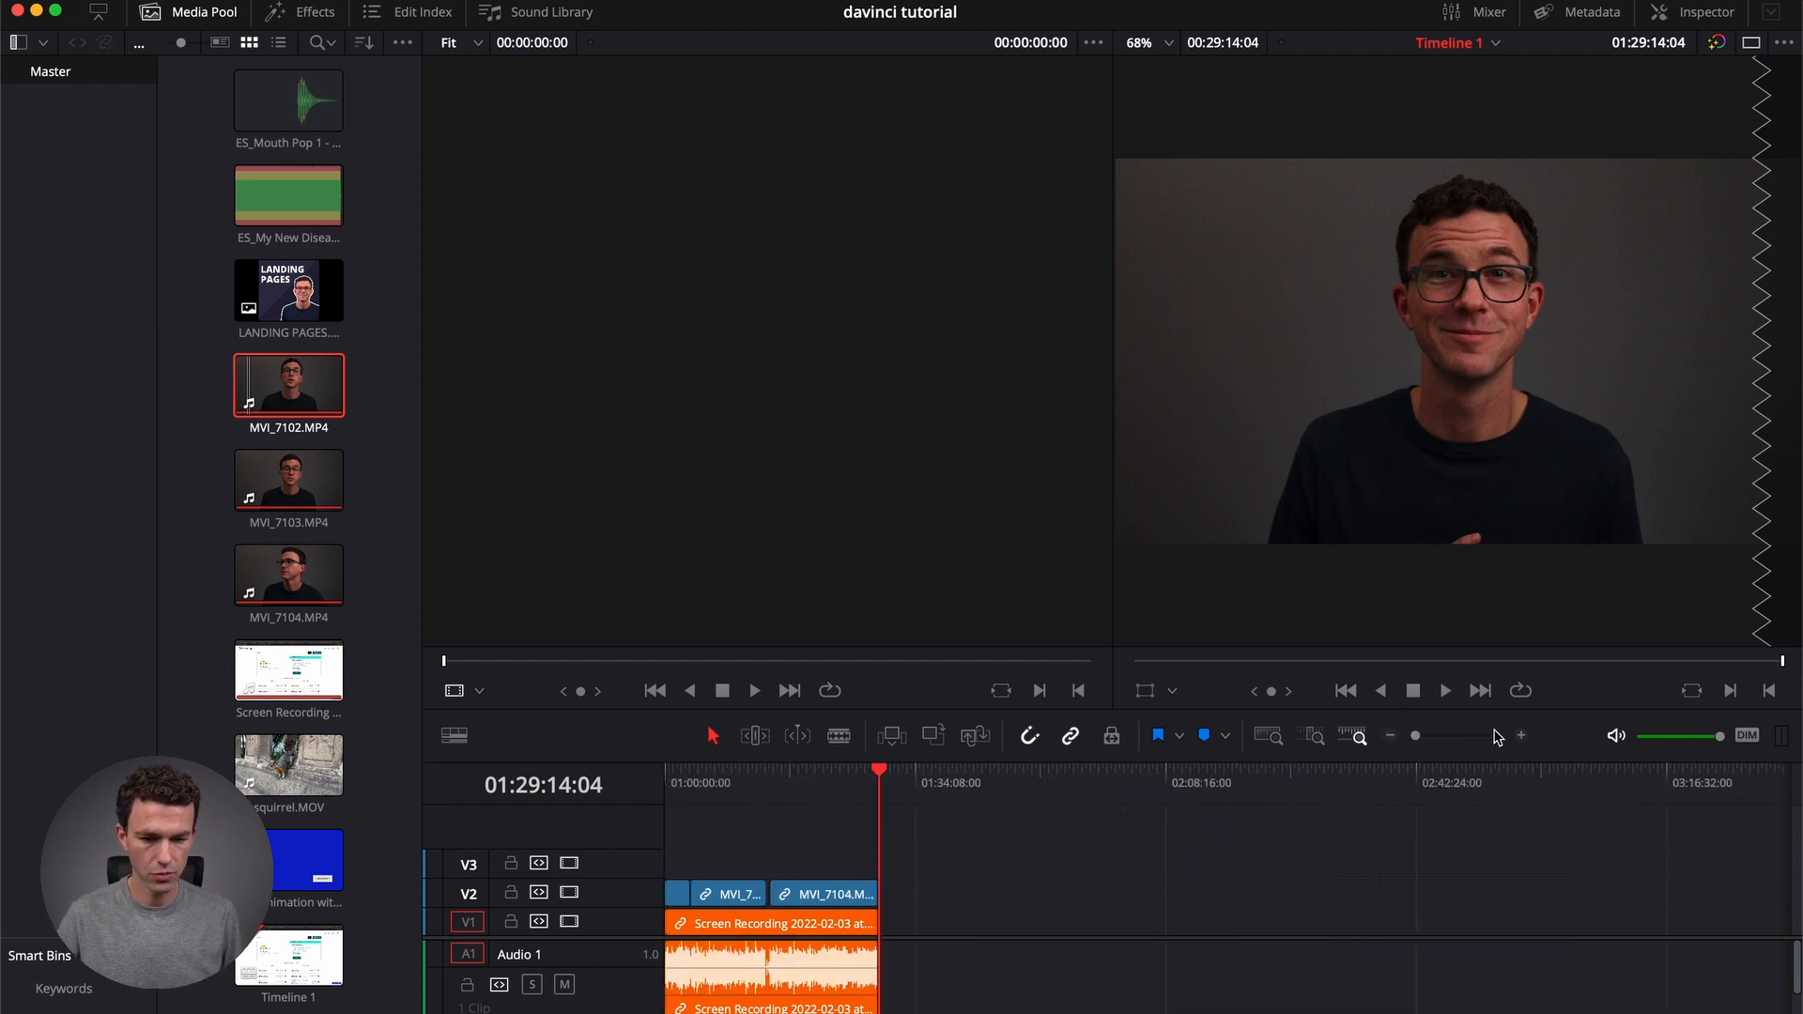
pyautogui.click(1268, 737)
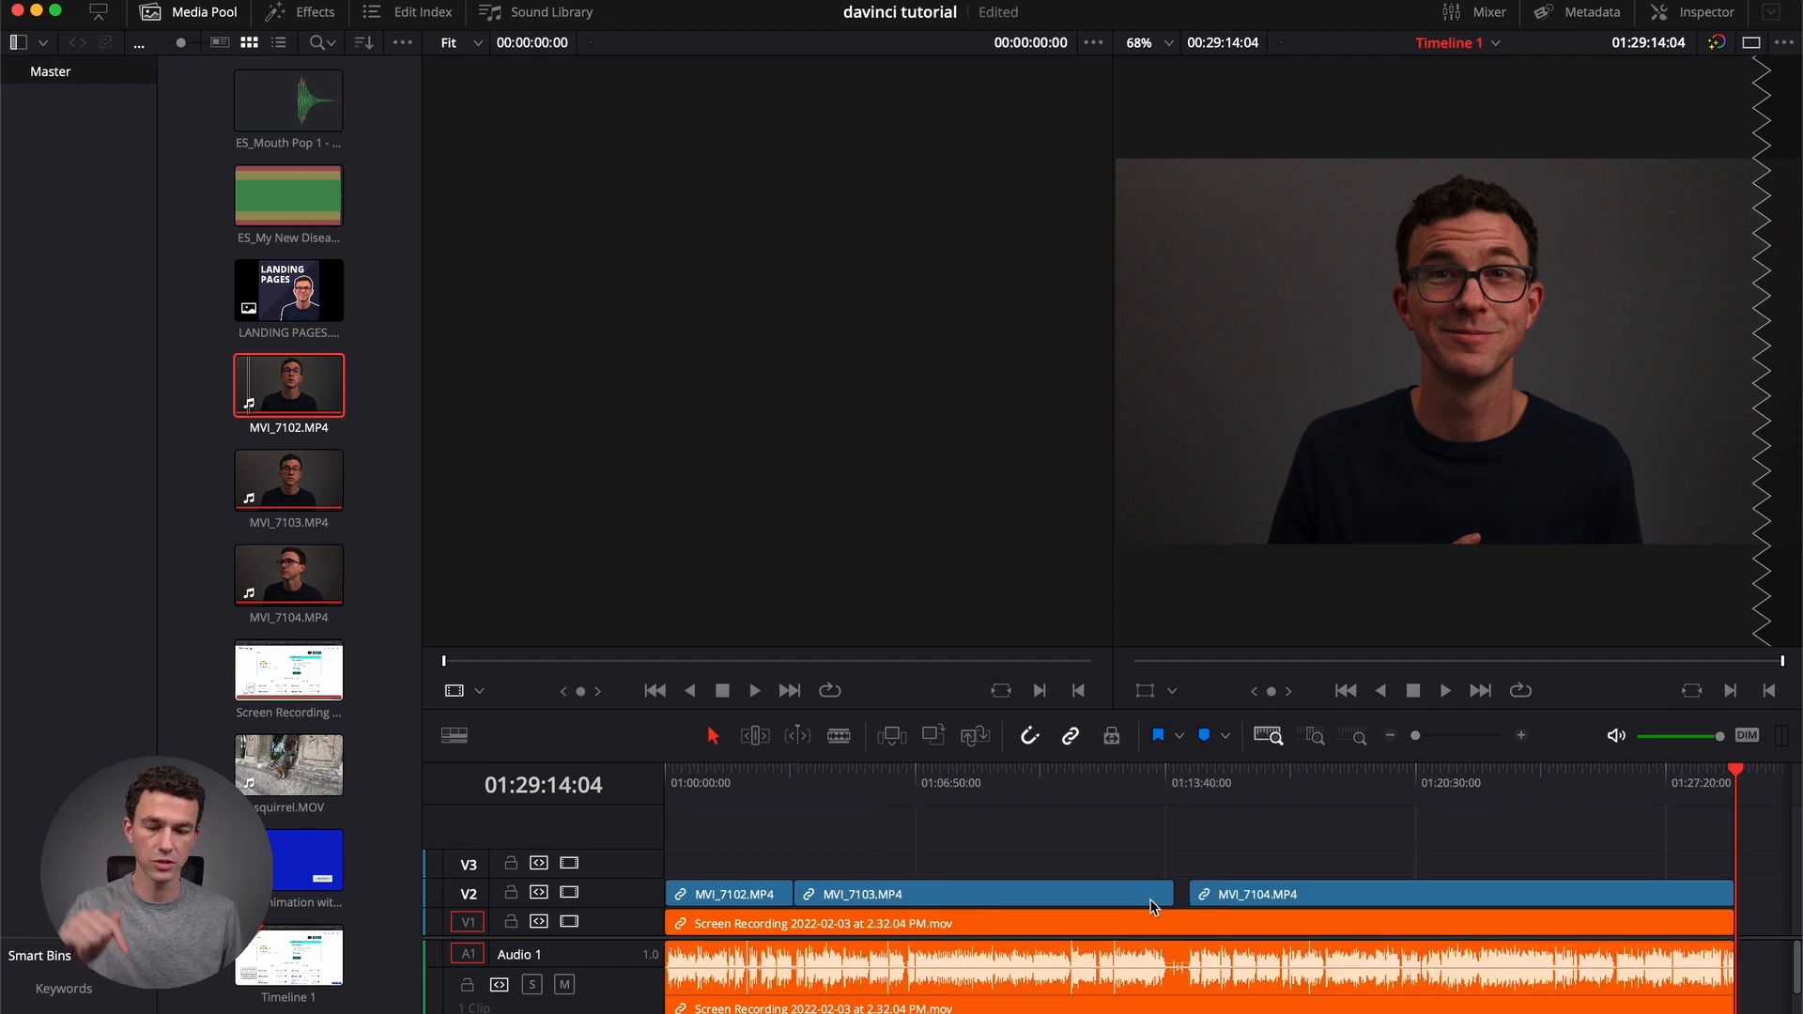
pyautogui.click(1176, 779)
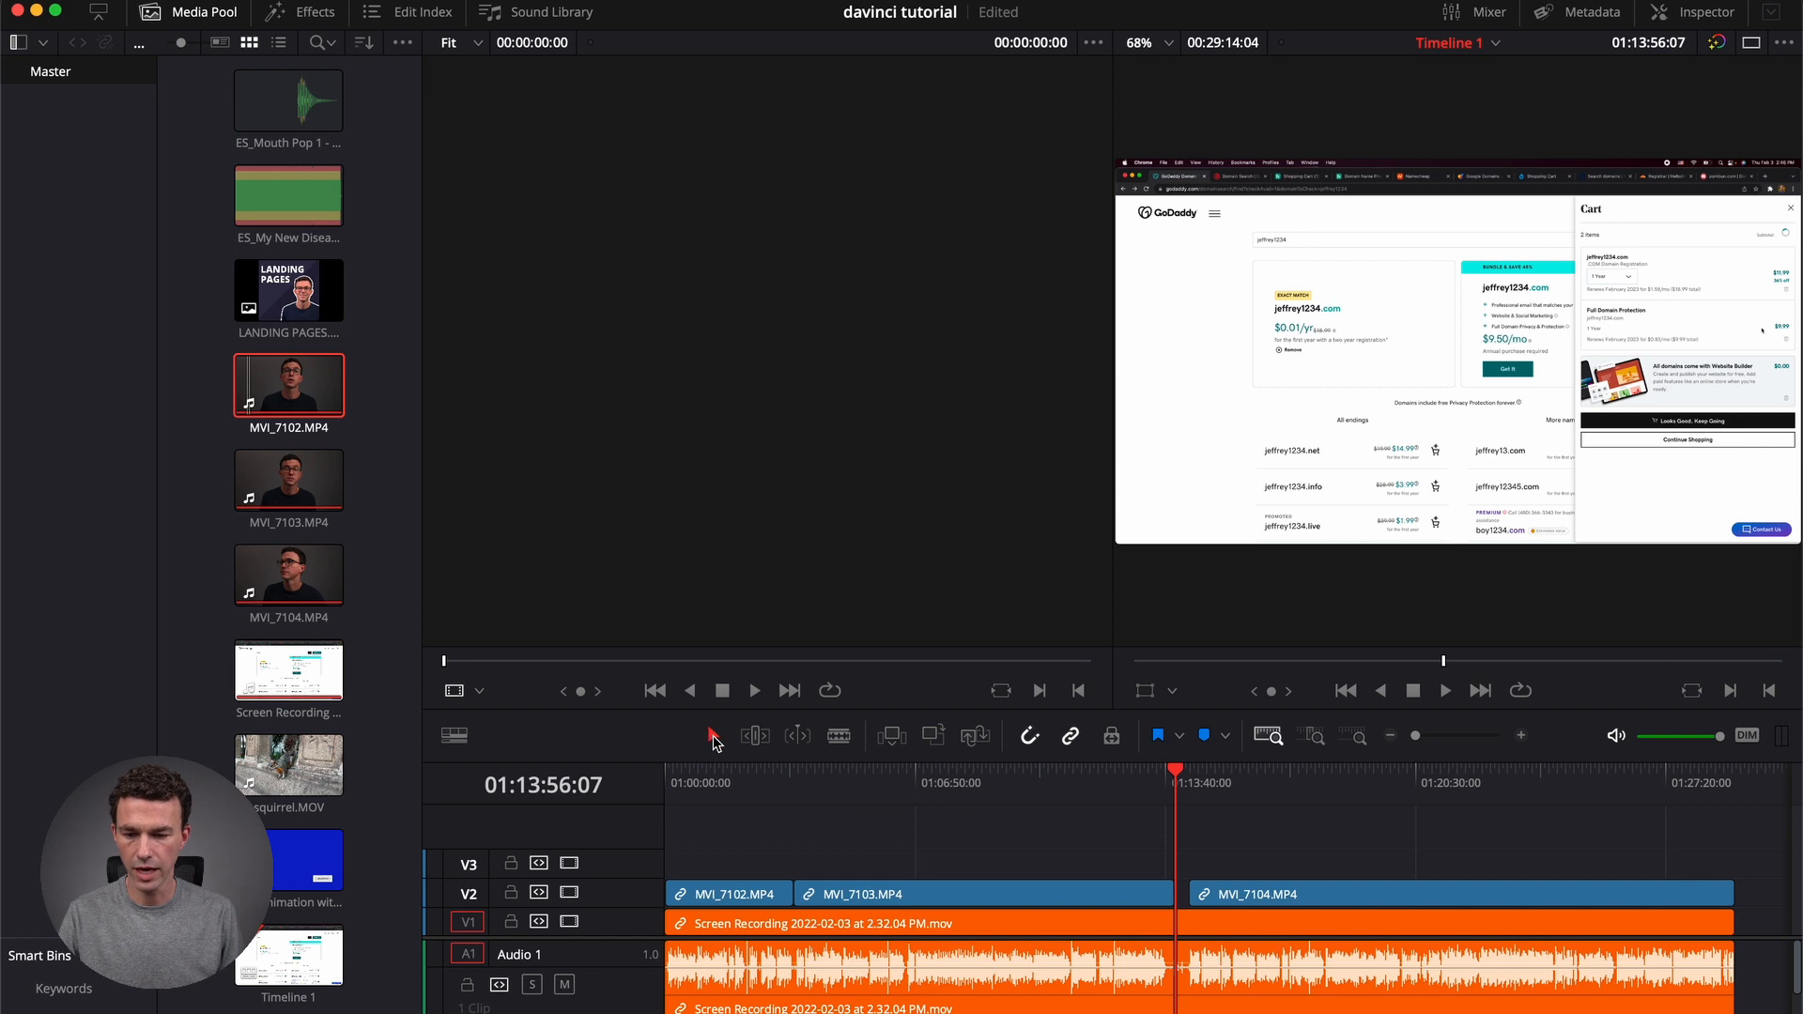
pyautogui.press('b')
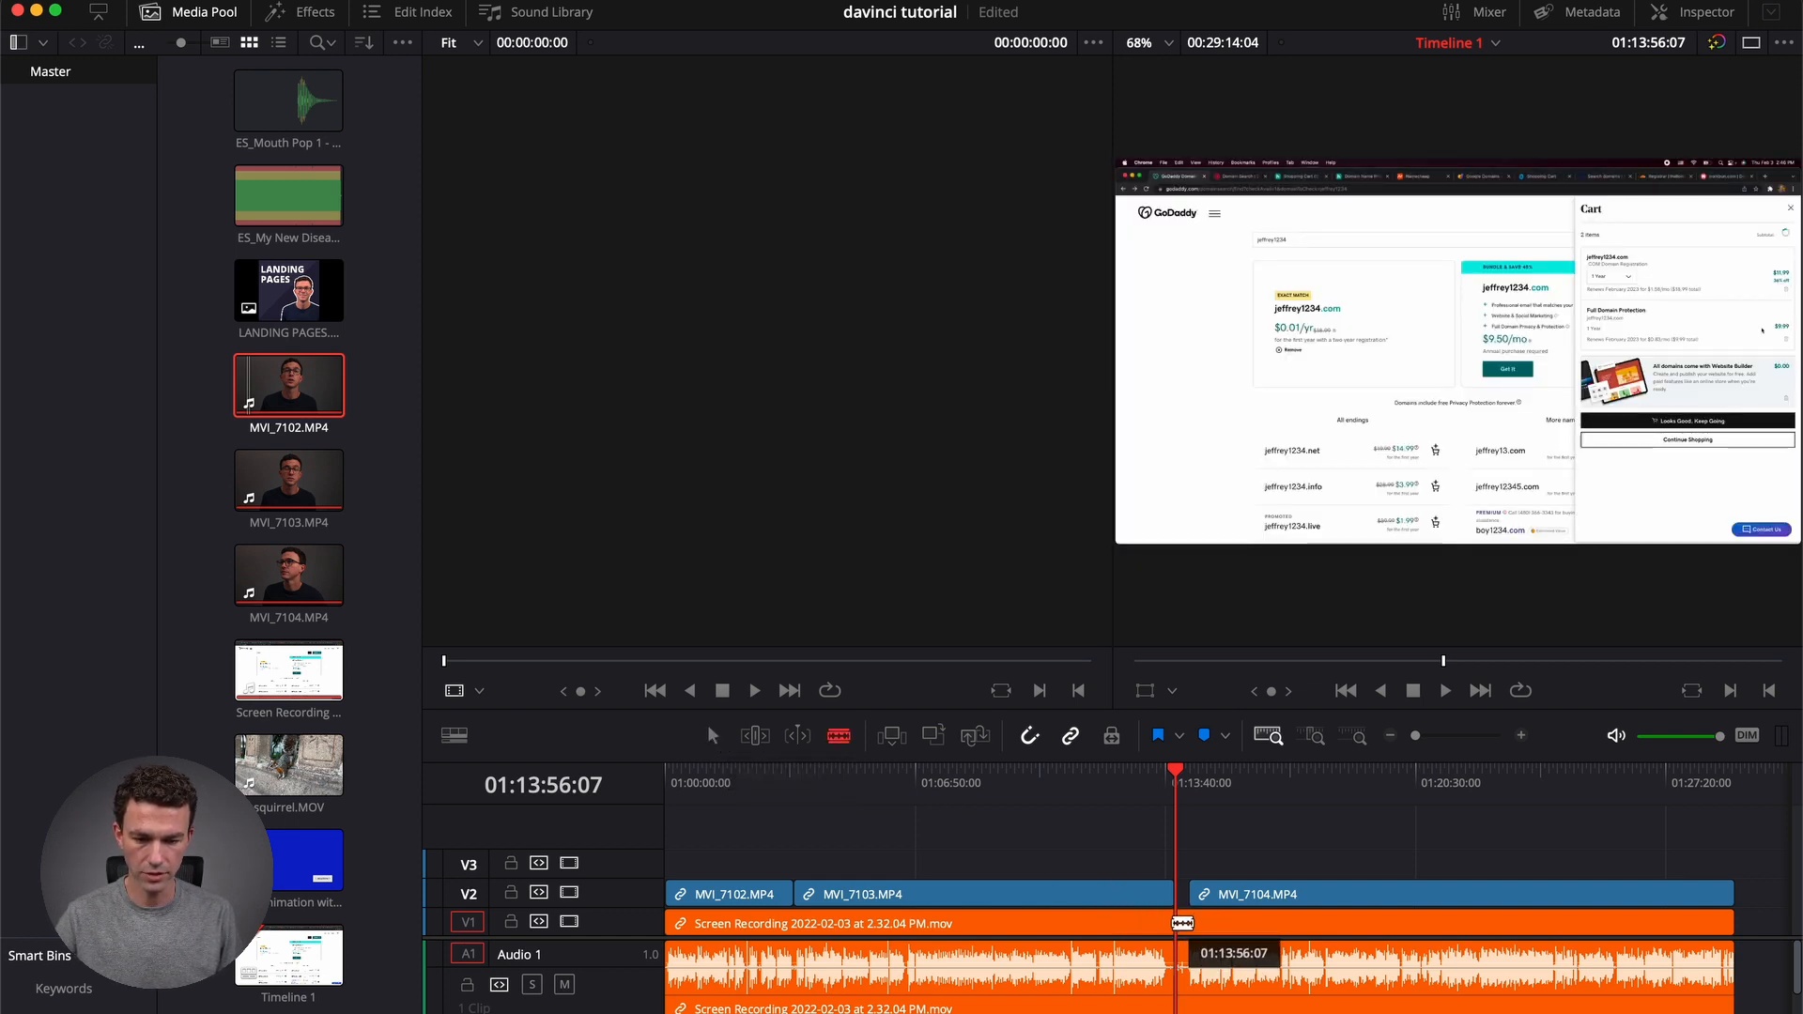
pyautogui.click(1183, 923)
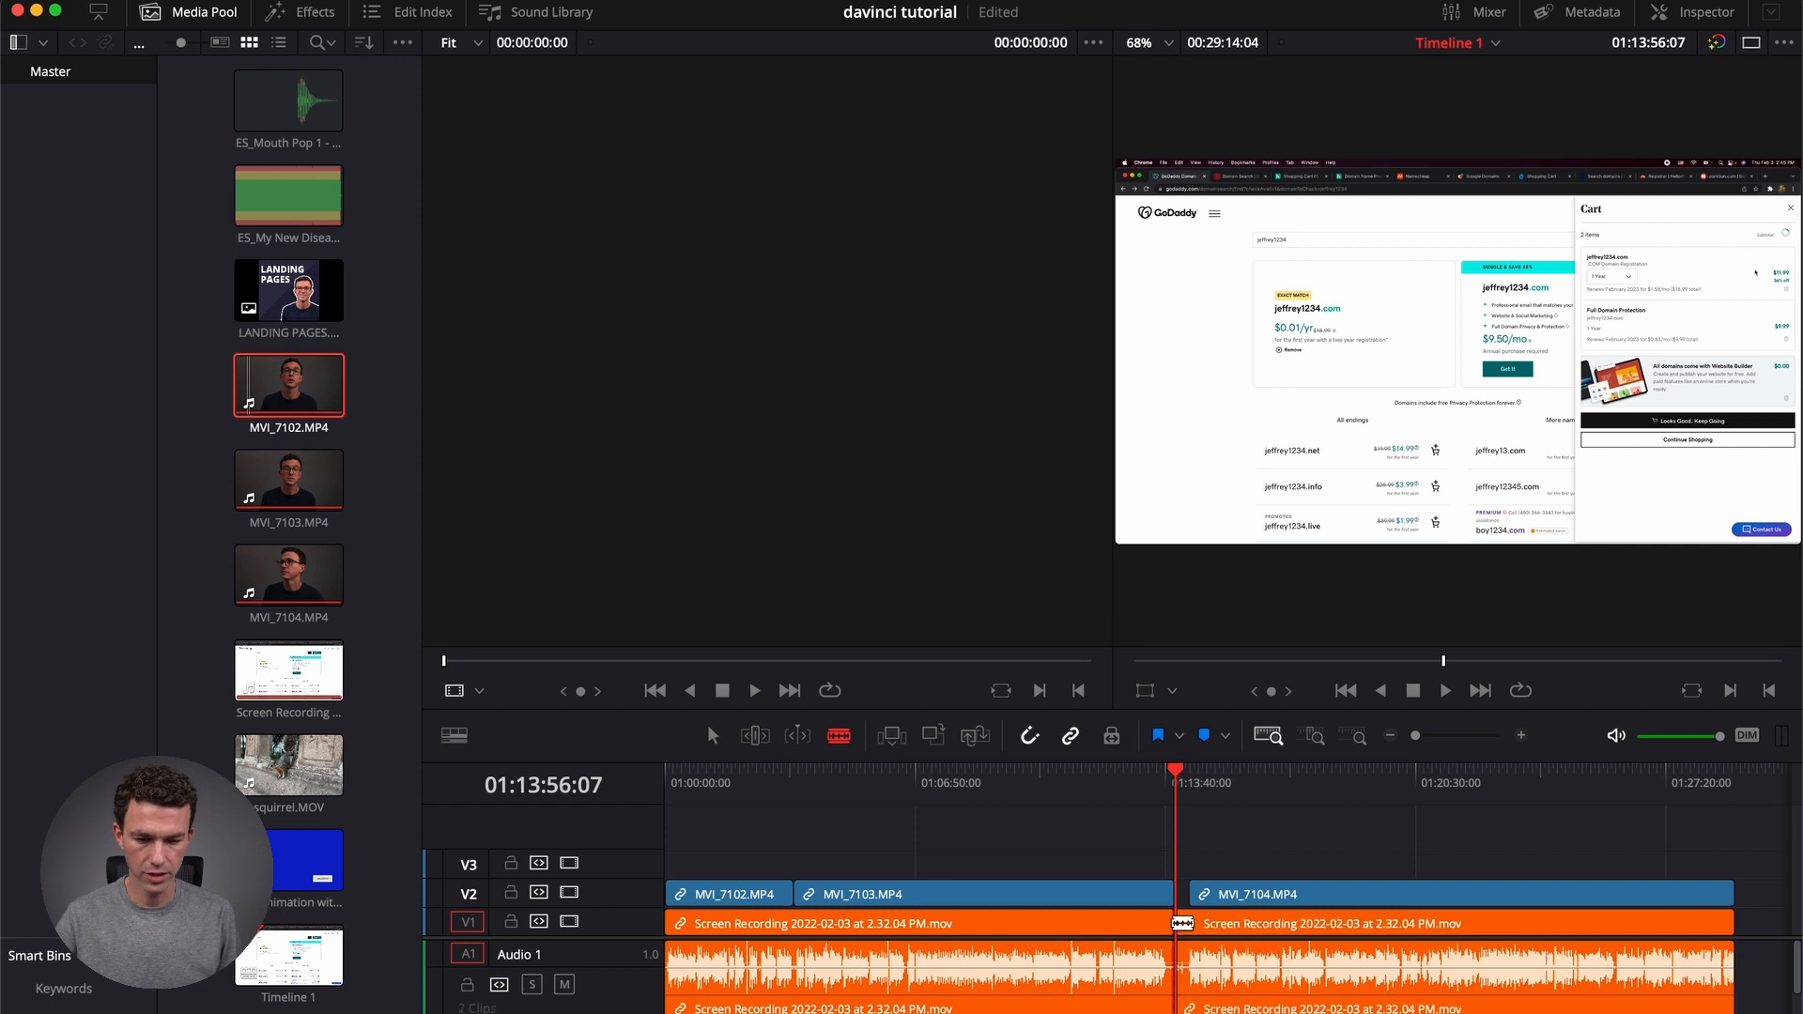
pyautogui.click(1191, 780)
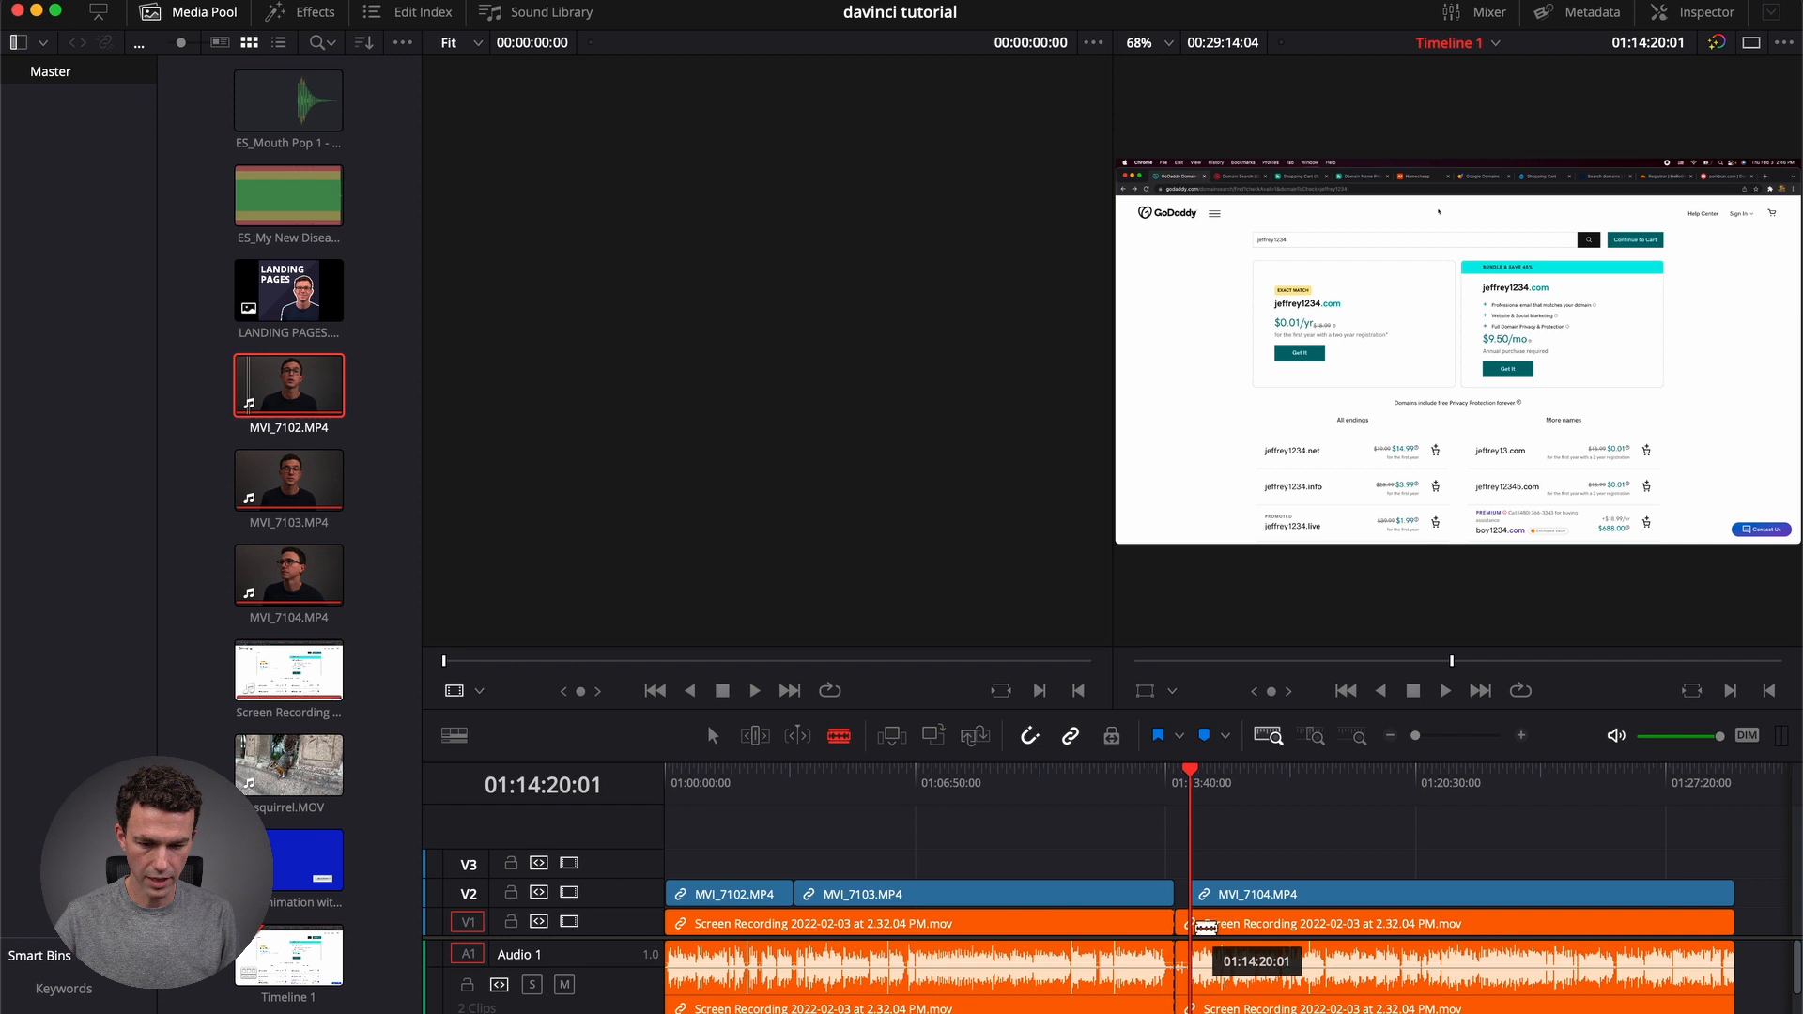
pyautogui.click(1198, 917)
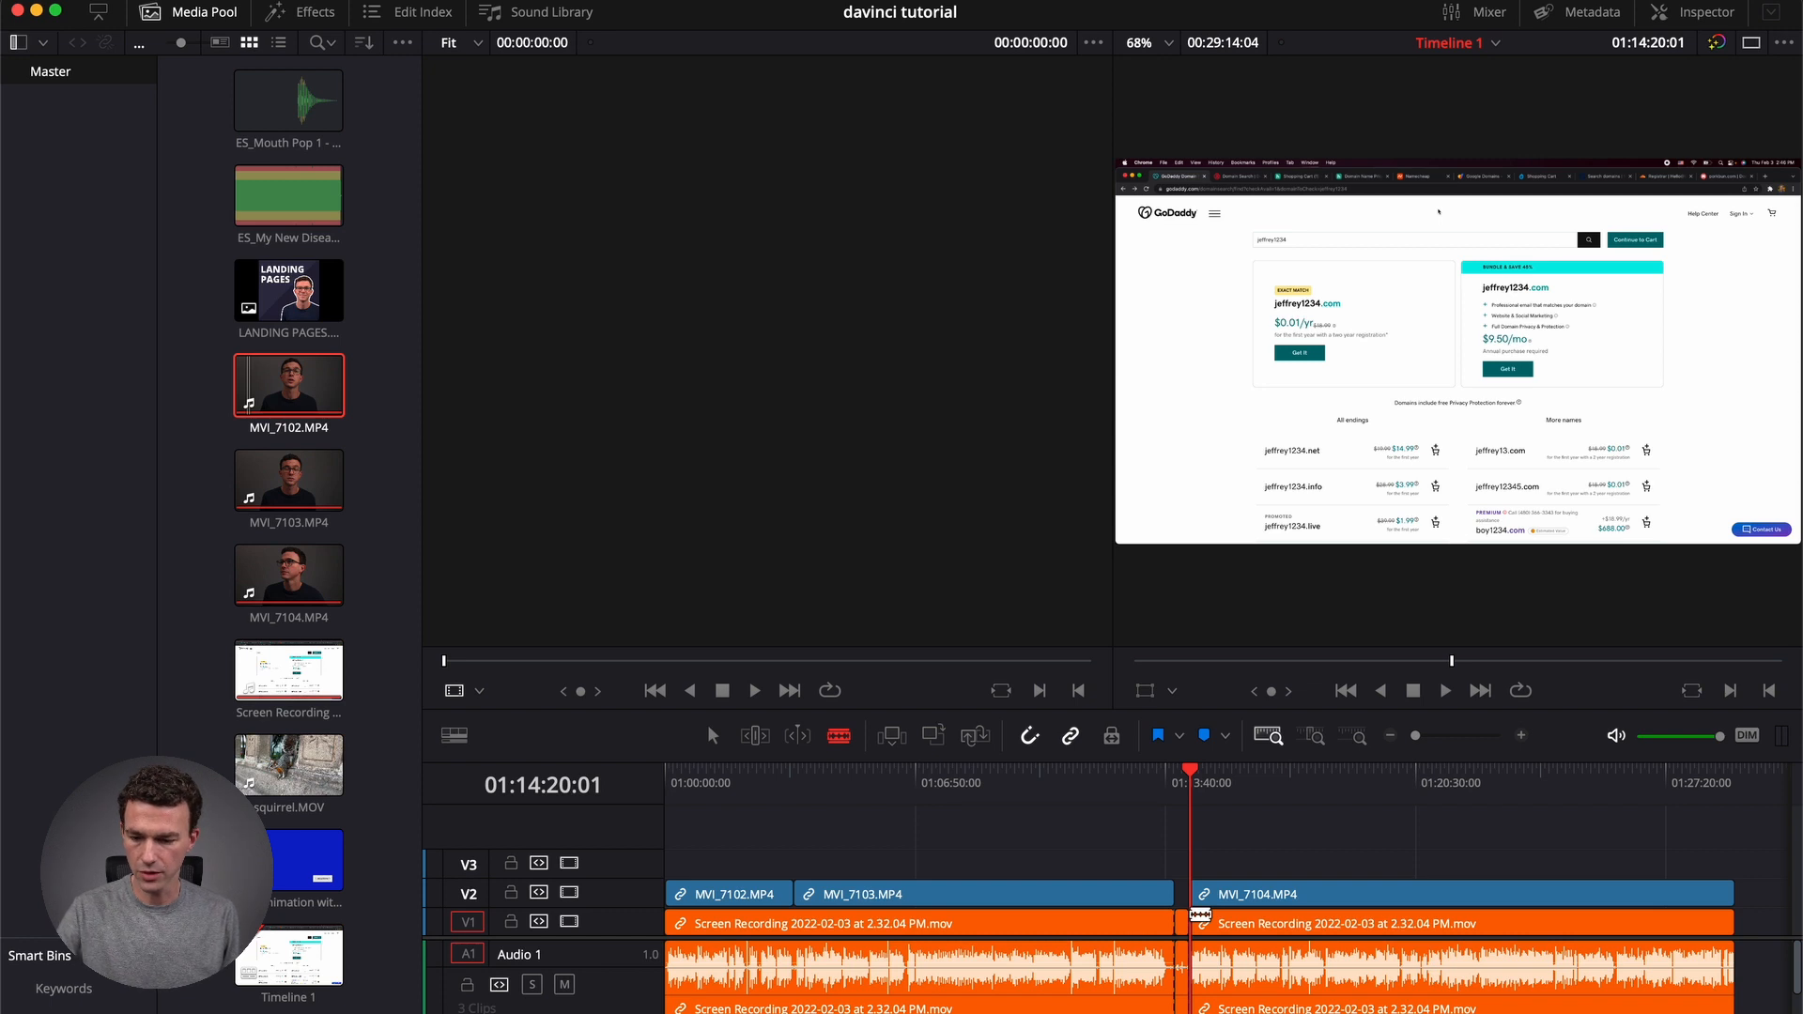
# Try deleting the short screen recording piece between MVI_7103 and MVI_7104 and closing the gap separately, and undo both deletions.
pyautogui.press('a')
pyautogui.click(1180, 925)
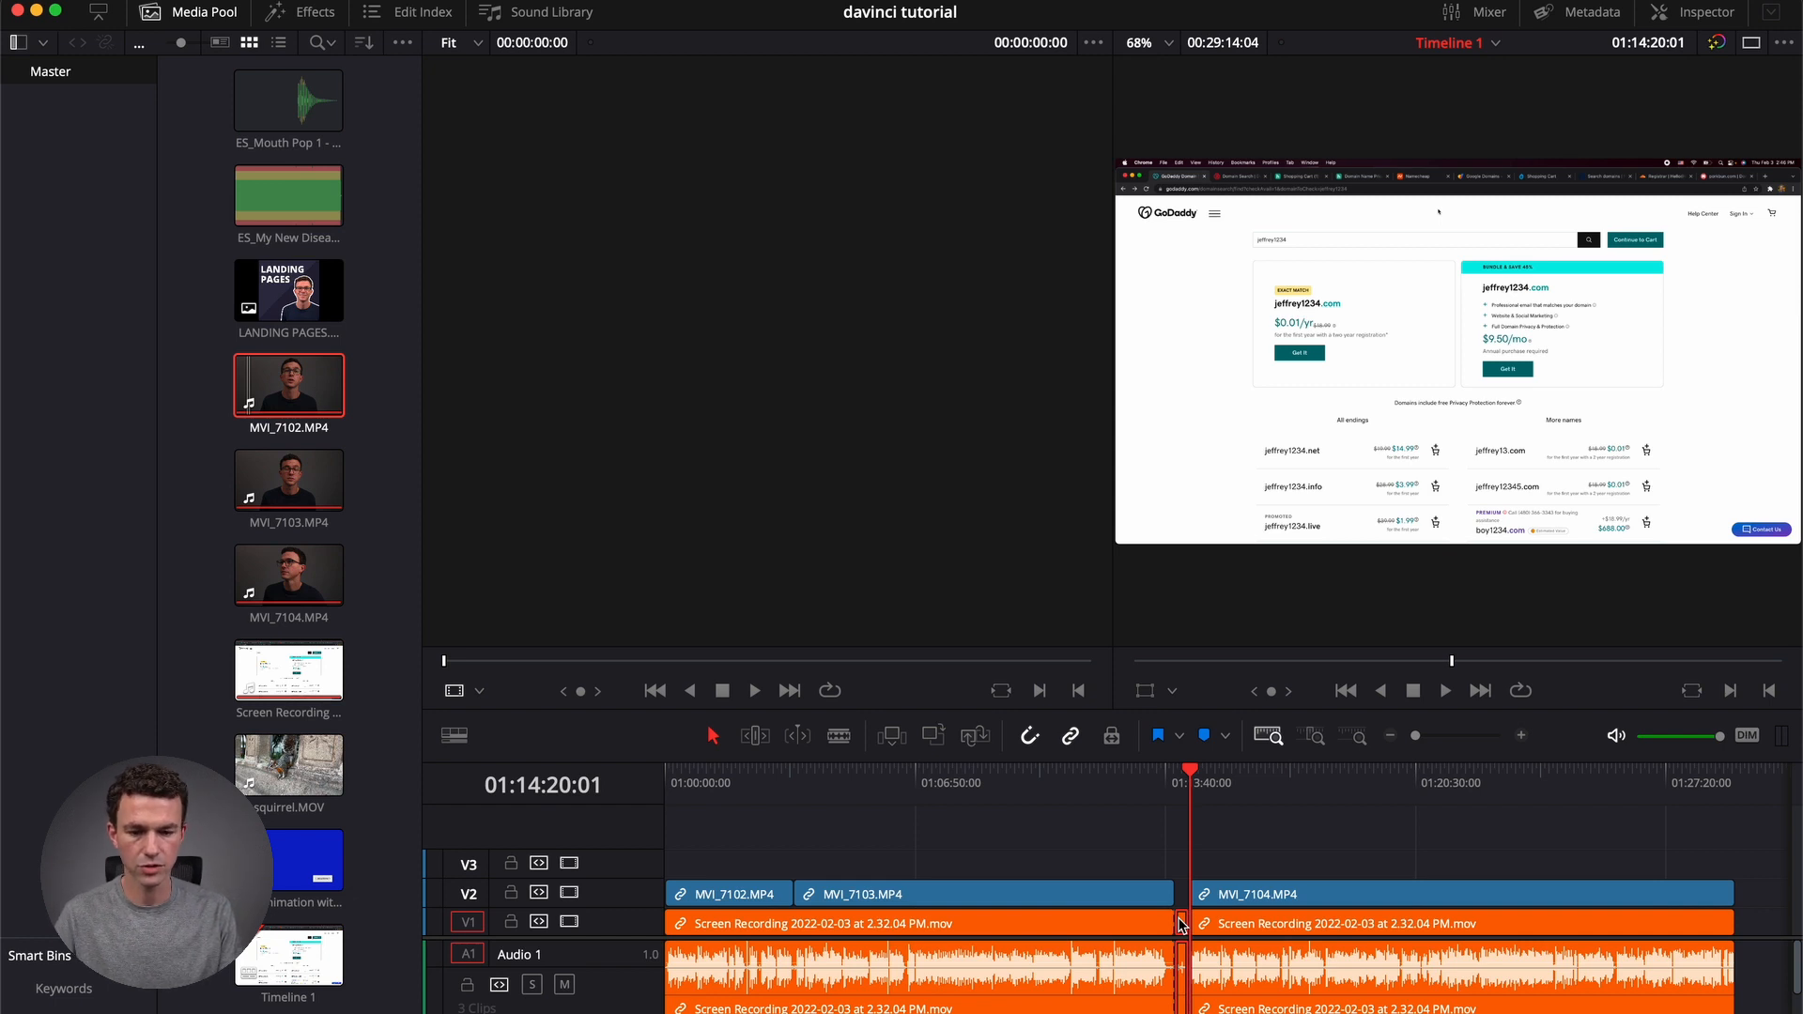
pyautogui.press('BackSpace')
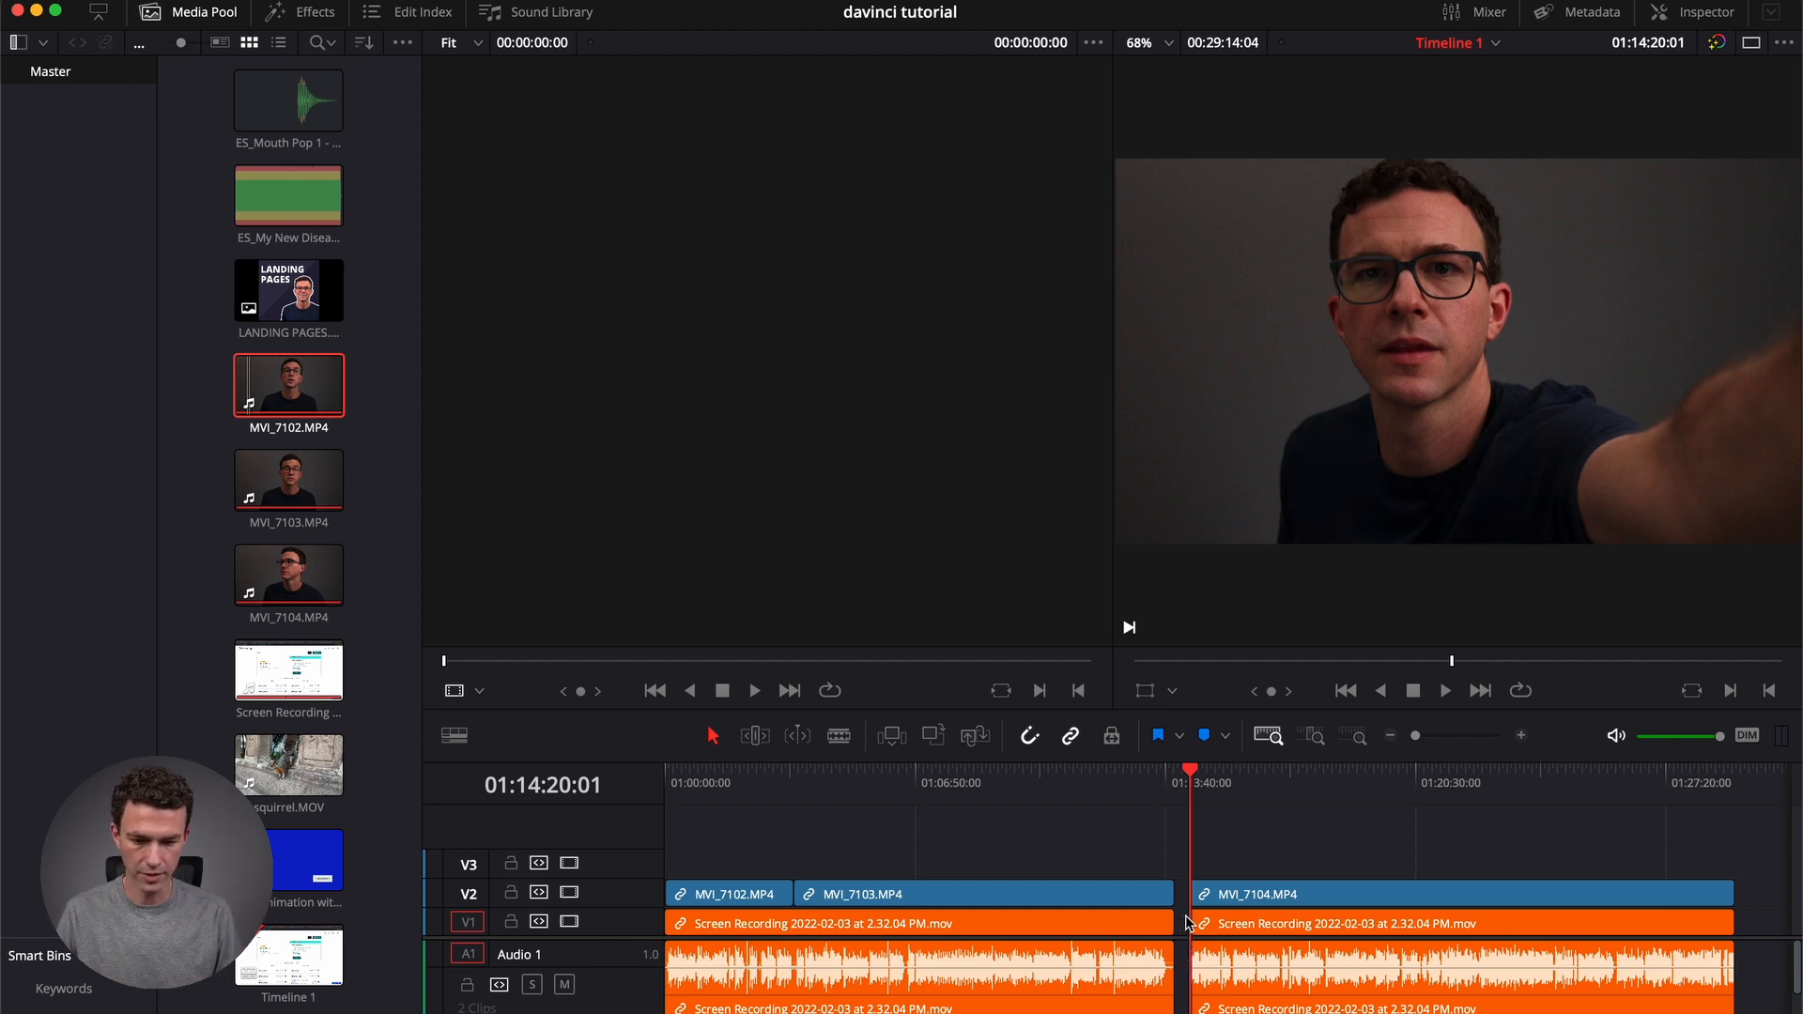
pyautogui.press('Up')
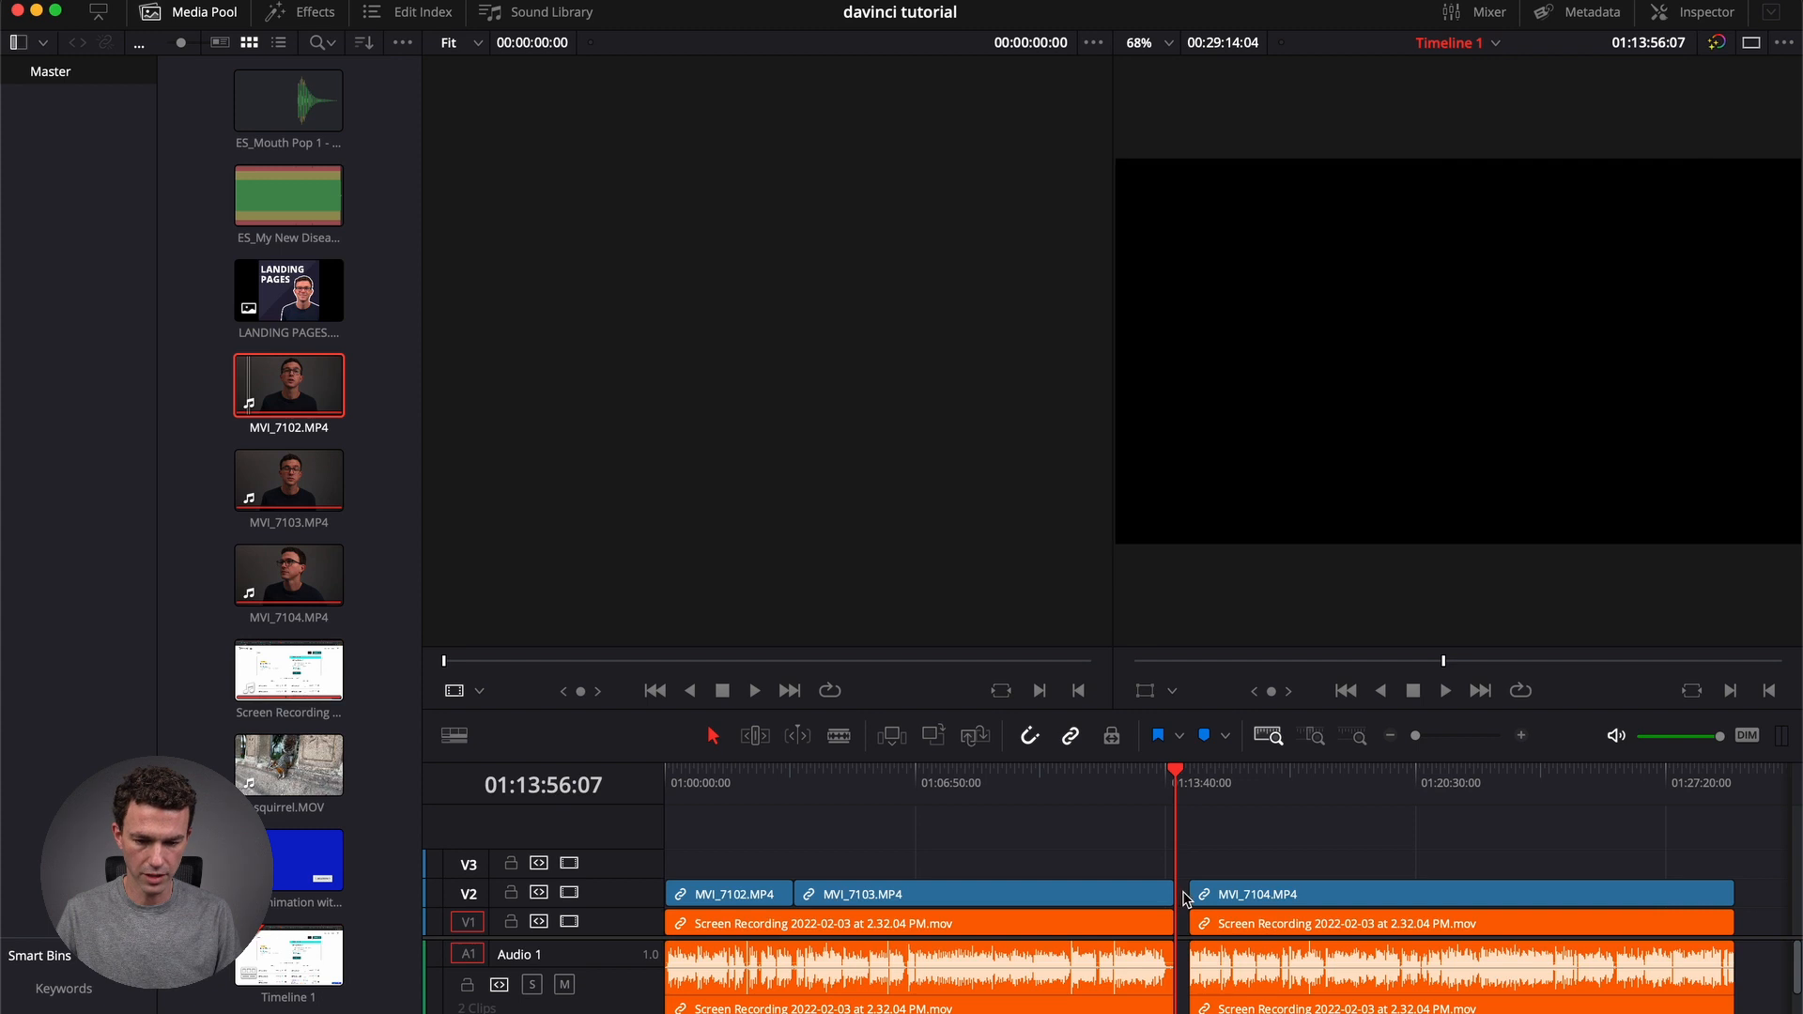
pyautogui.press('Down')
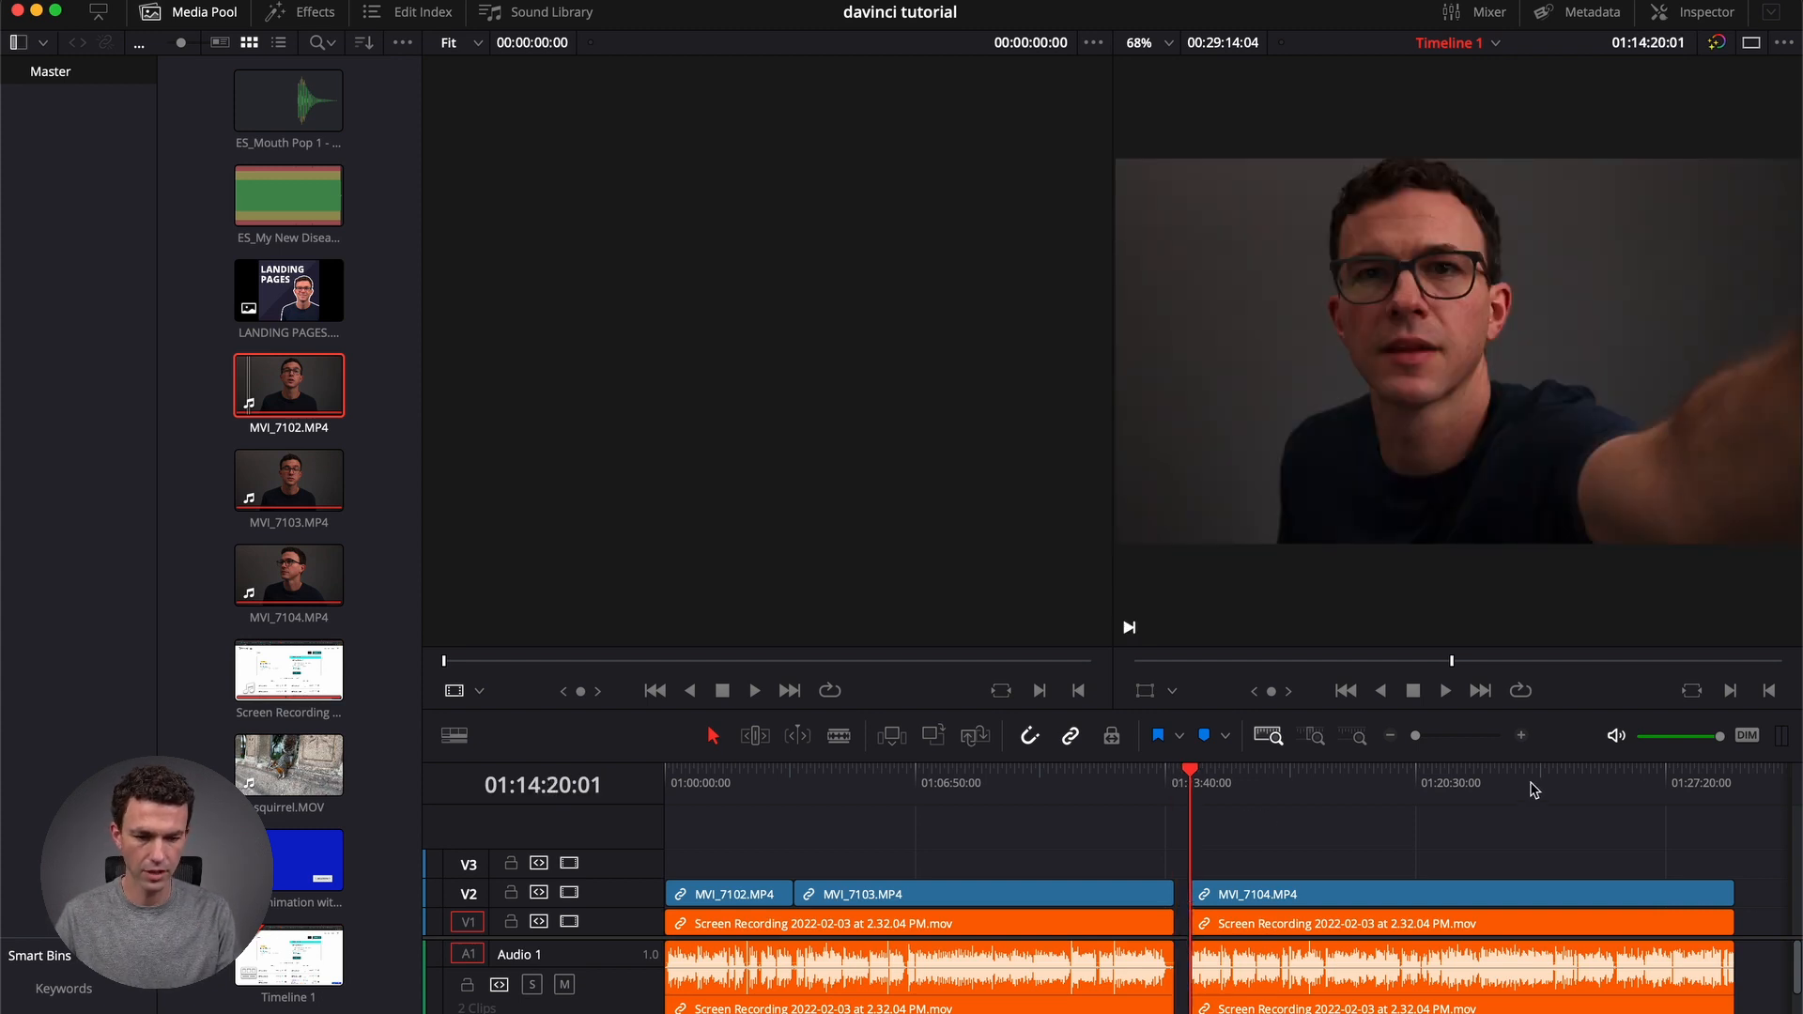
pyautogui.click(1521, 736)
pyautogui.click(1521, 735)
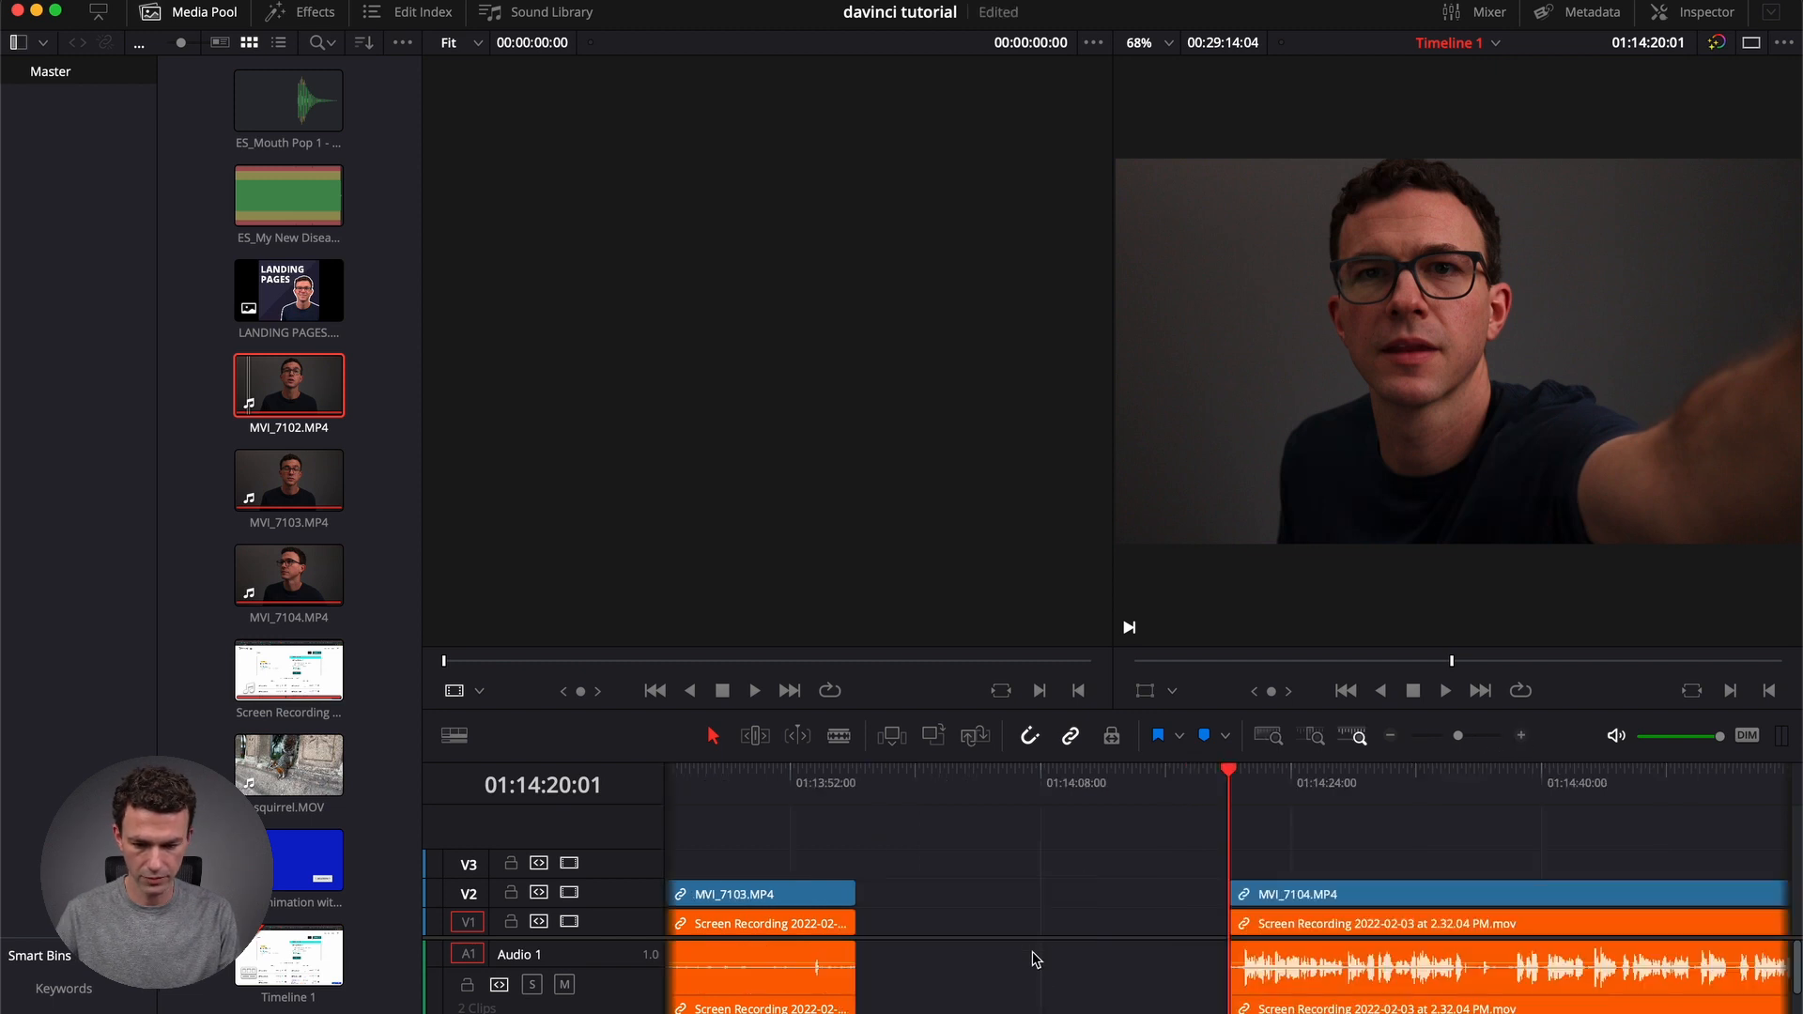
pyautogui.press('BackSpace')
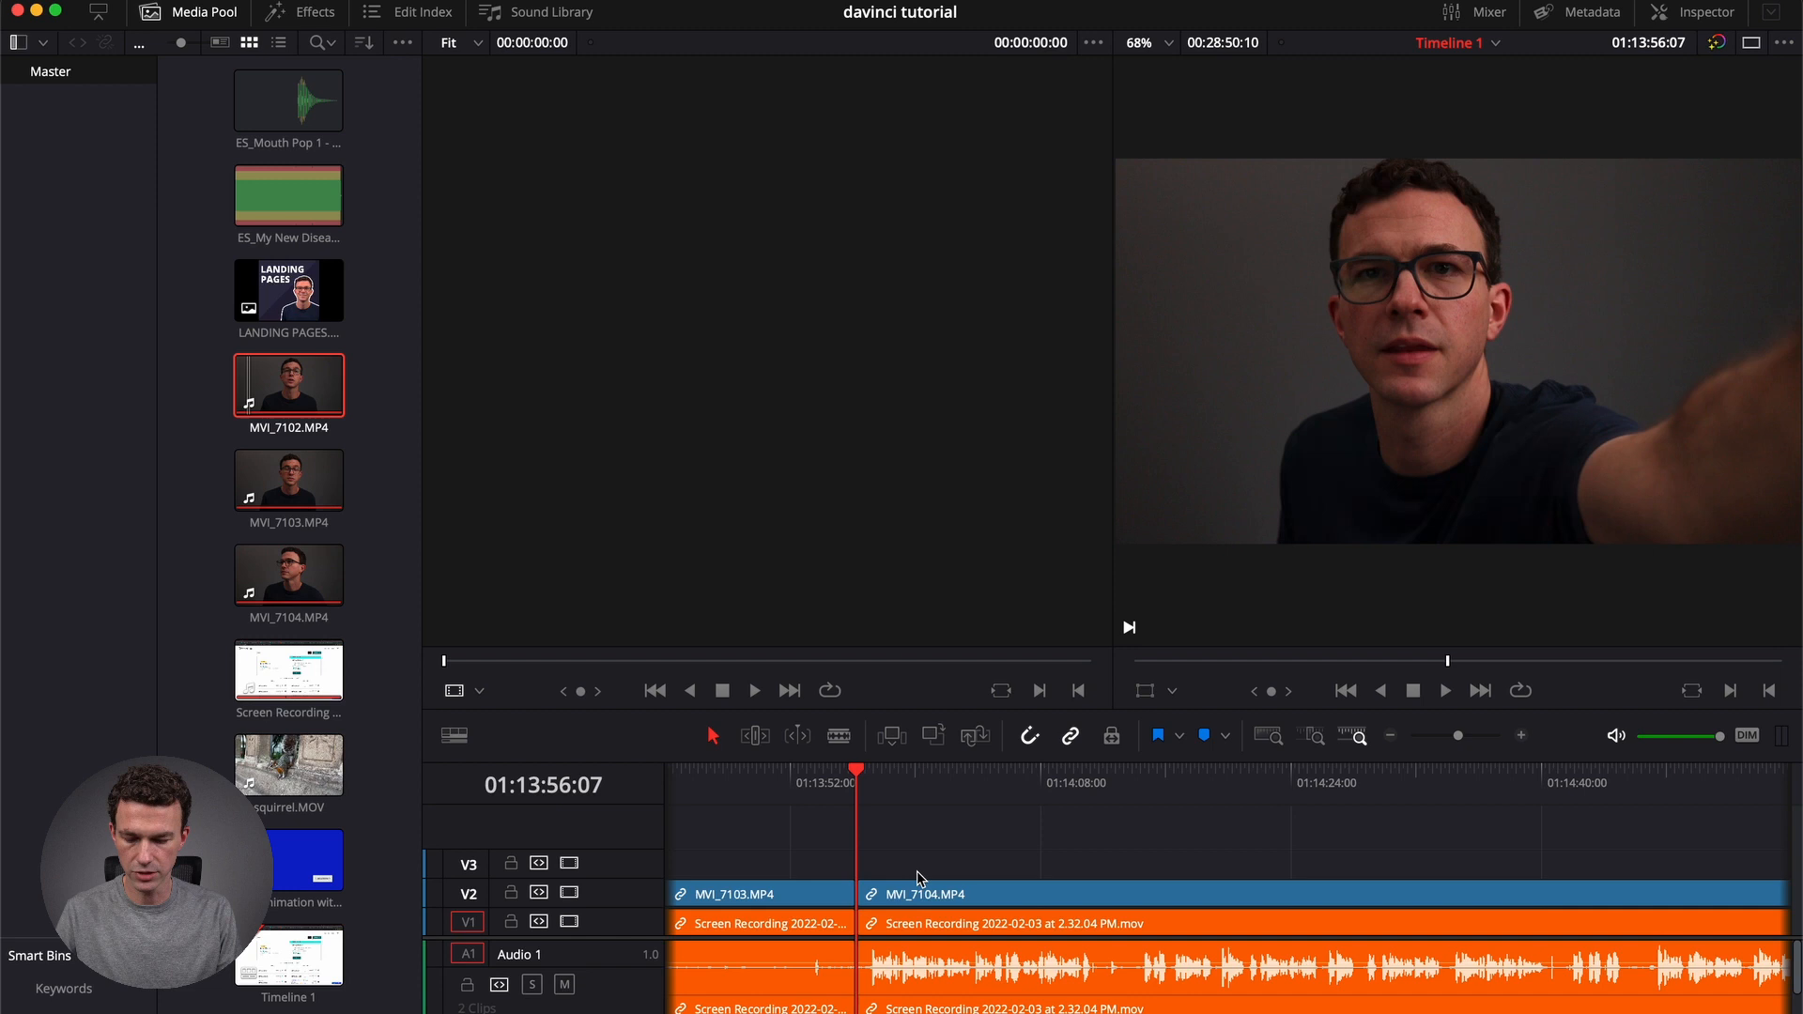
pyautogui.press('super+z')
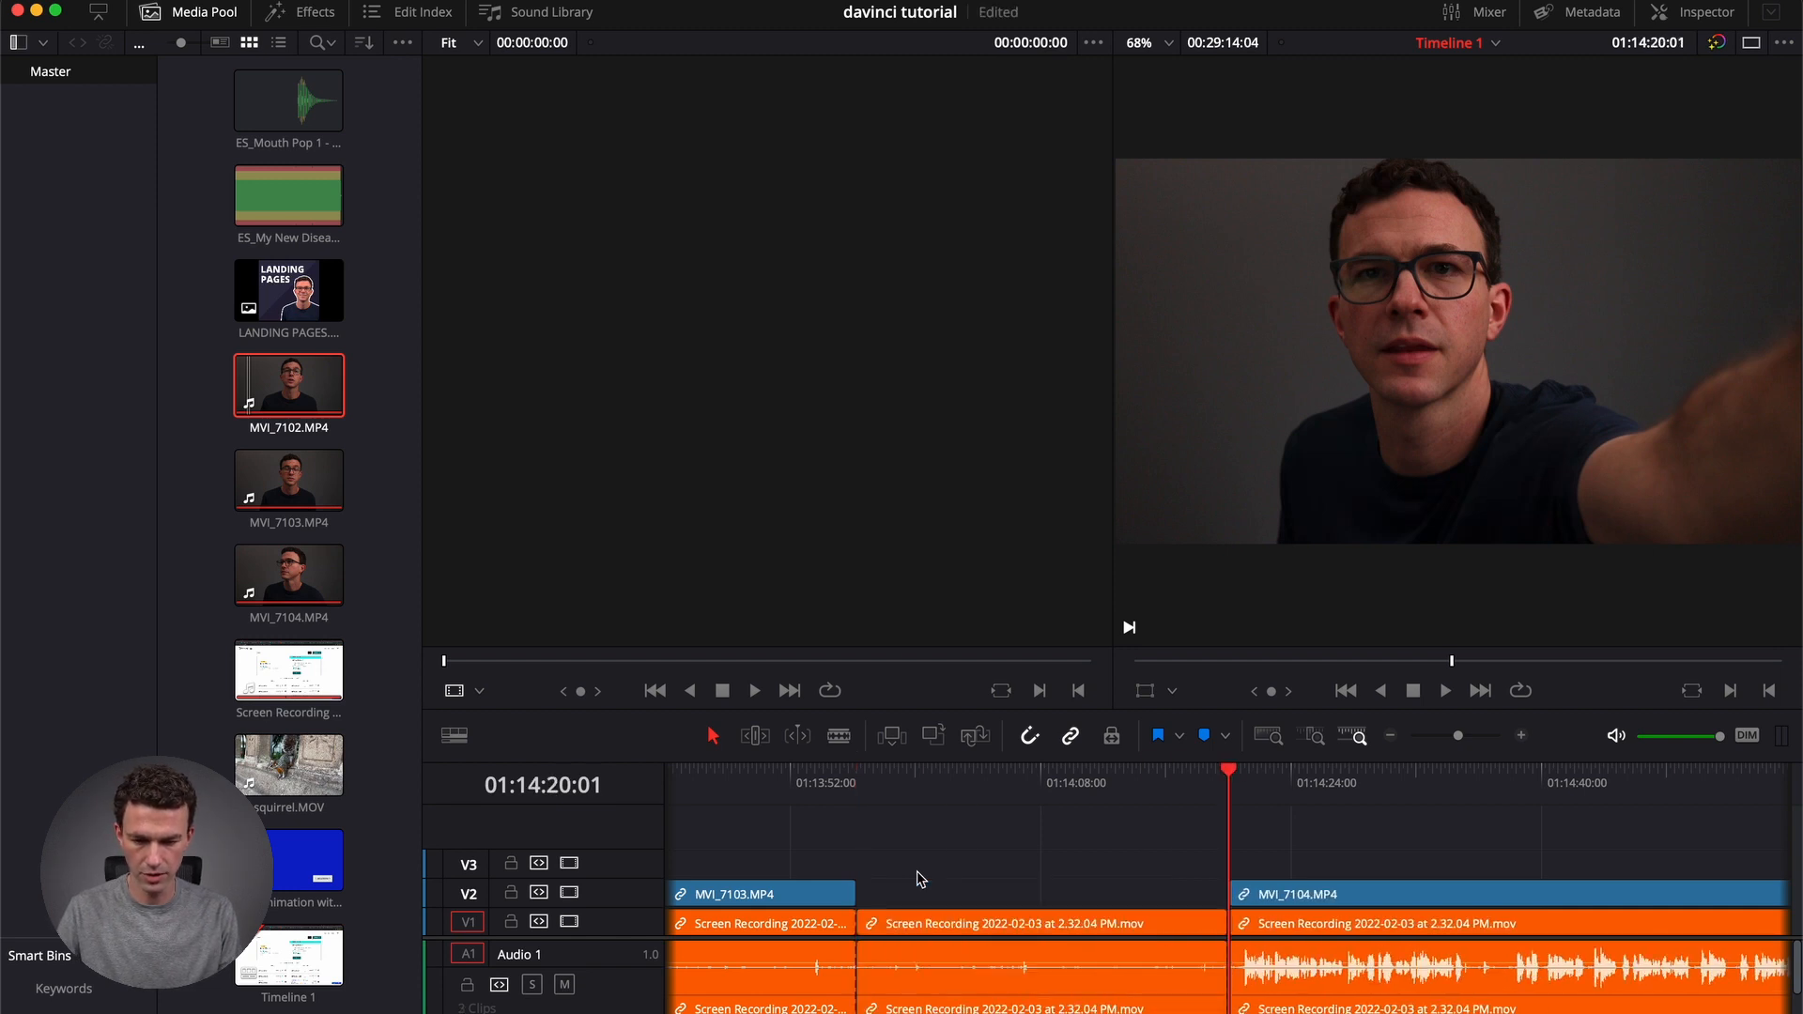
# Ripple delete the short screen recording piece between MVI_7103 and MVI_7104 so that the following clips close the gap.
pyautogui.click(935, 913)
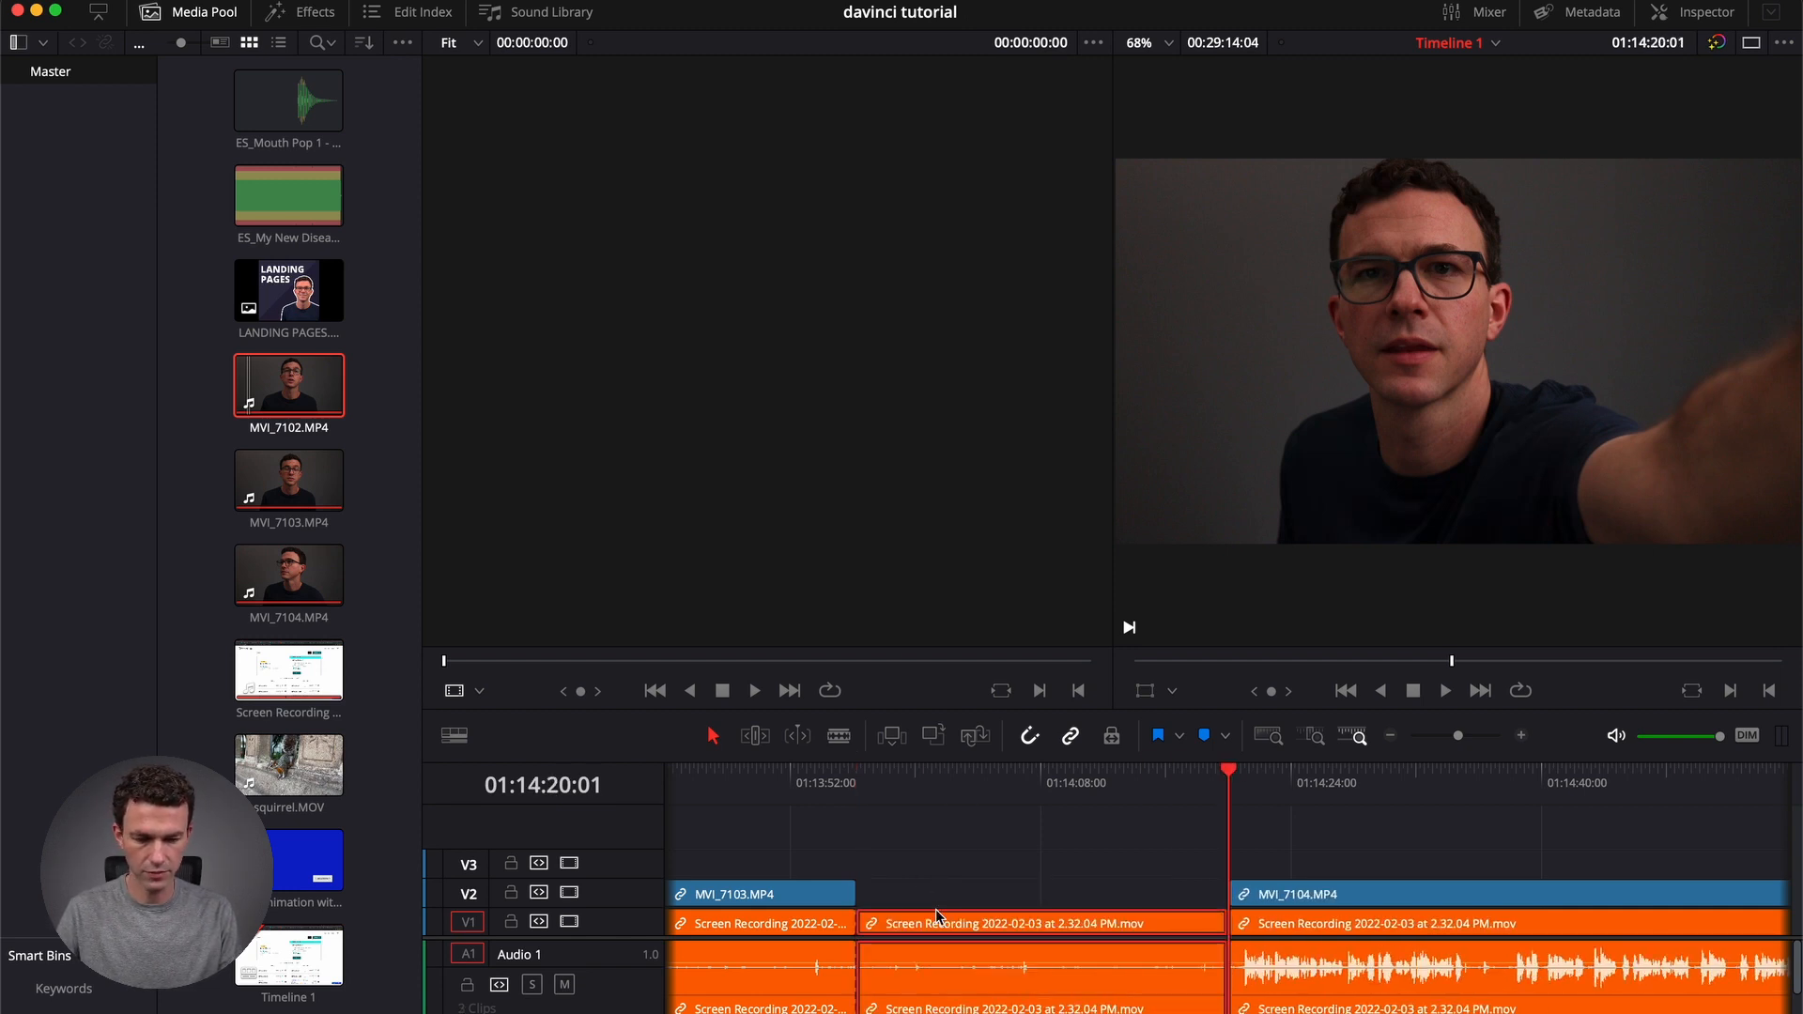
pyautogui.press('Delete')
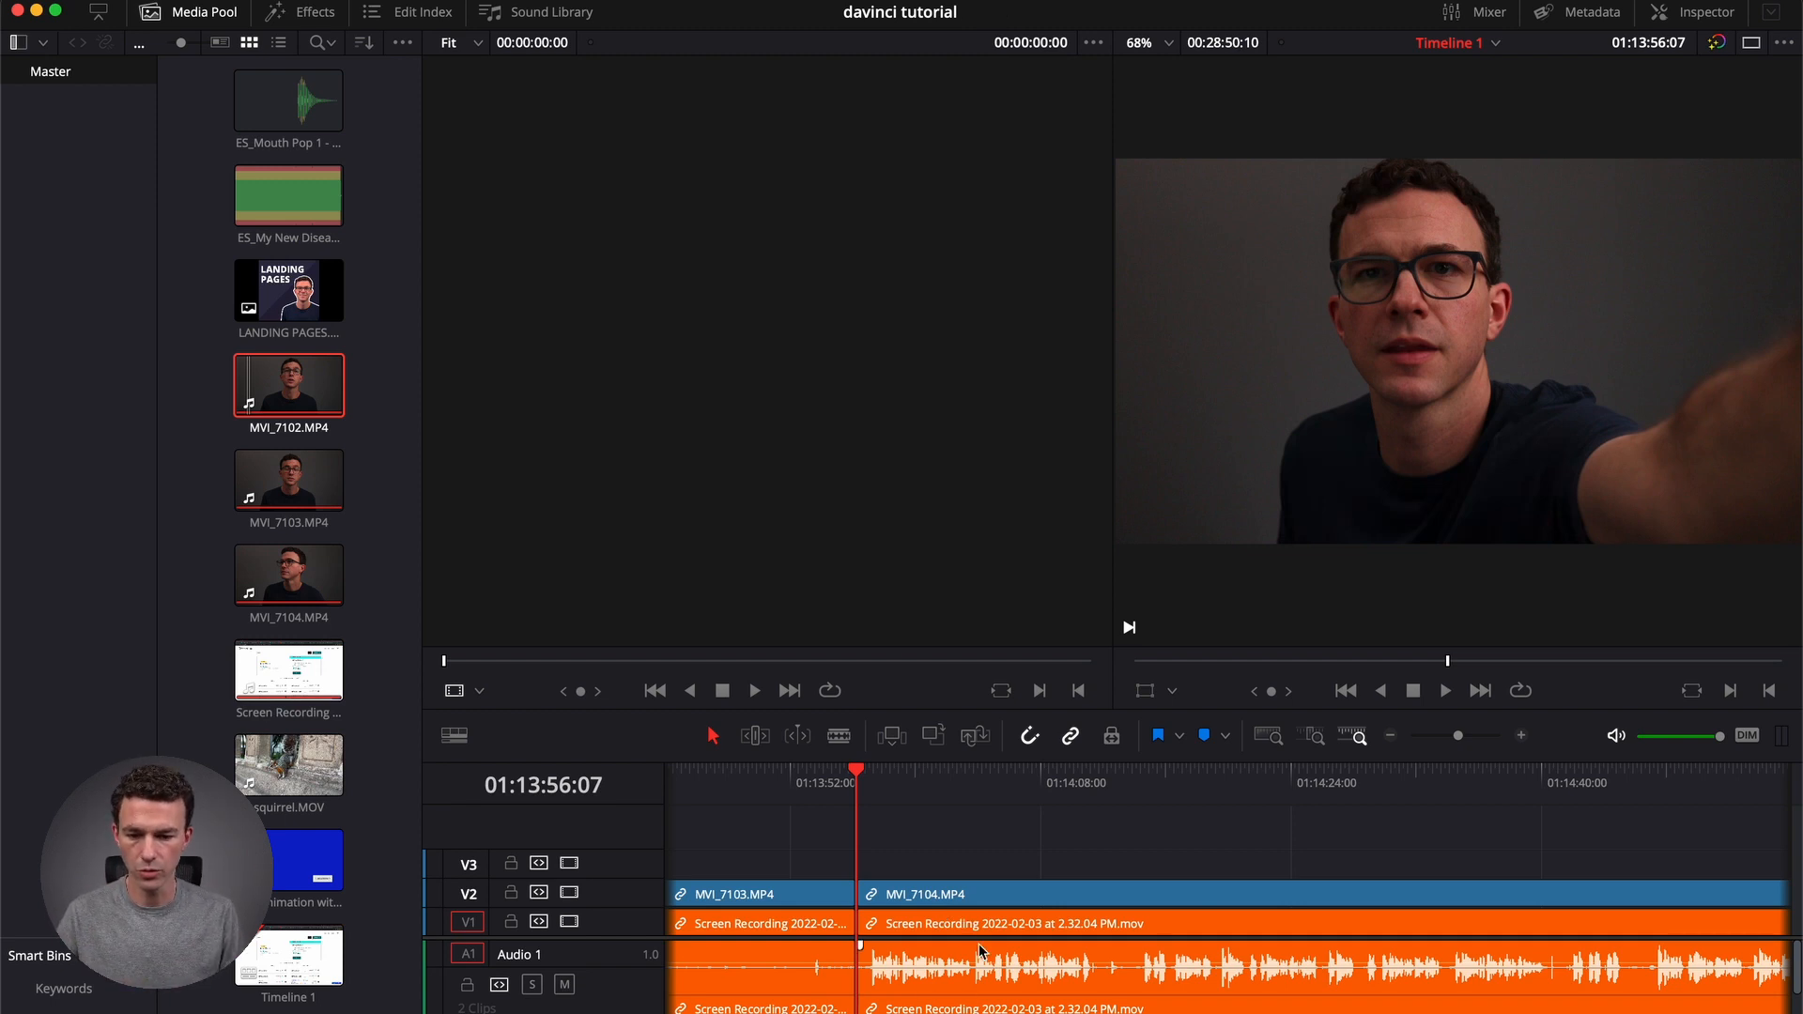
pyautogui.hscroll(-5, 980, 950)
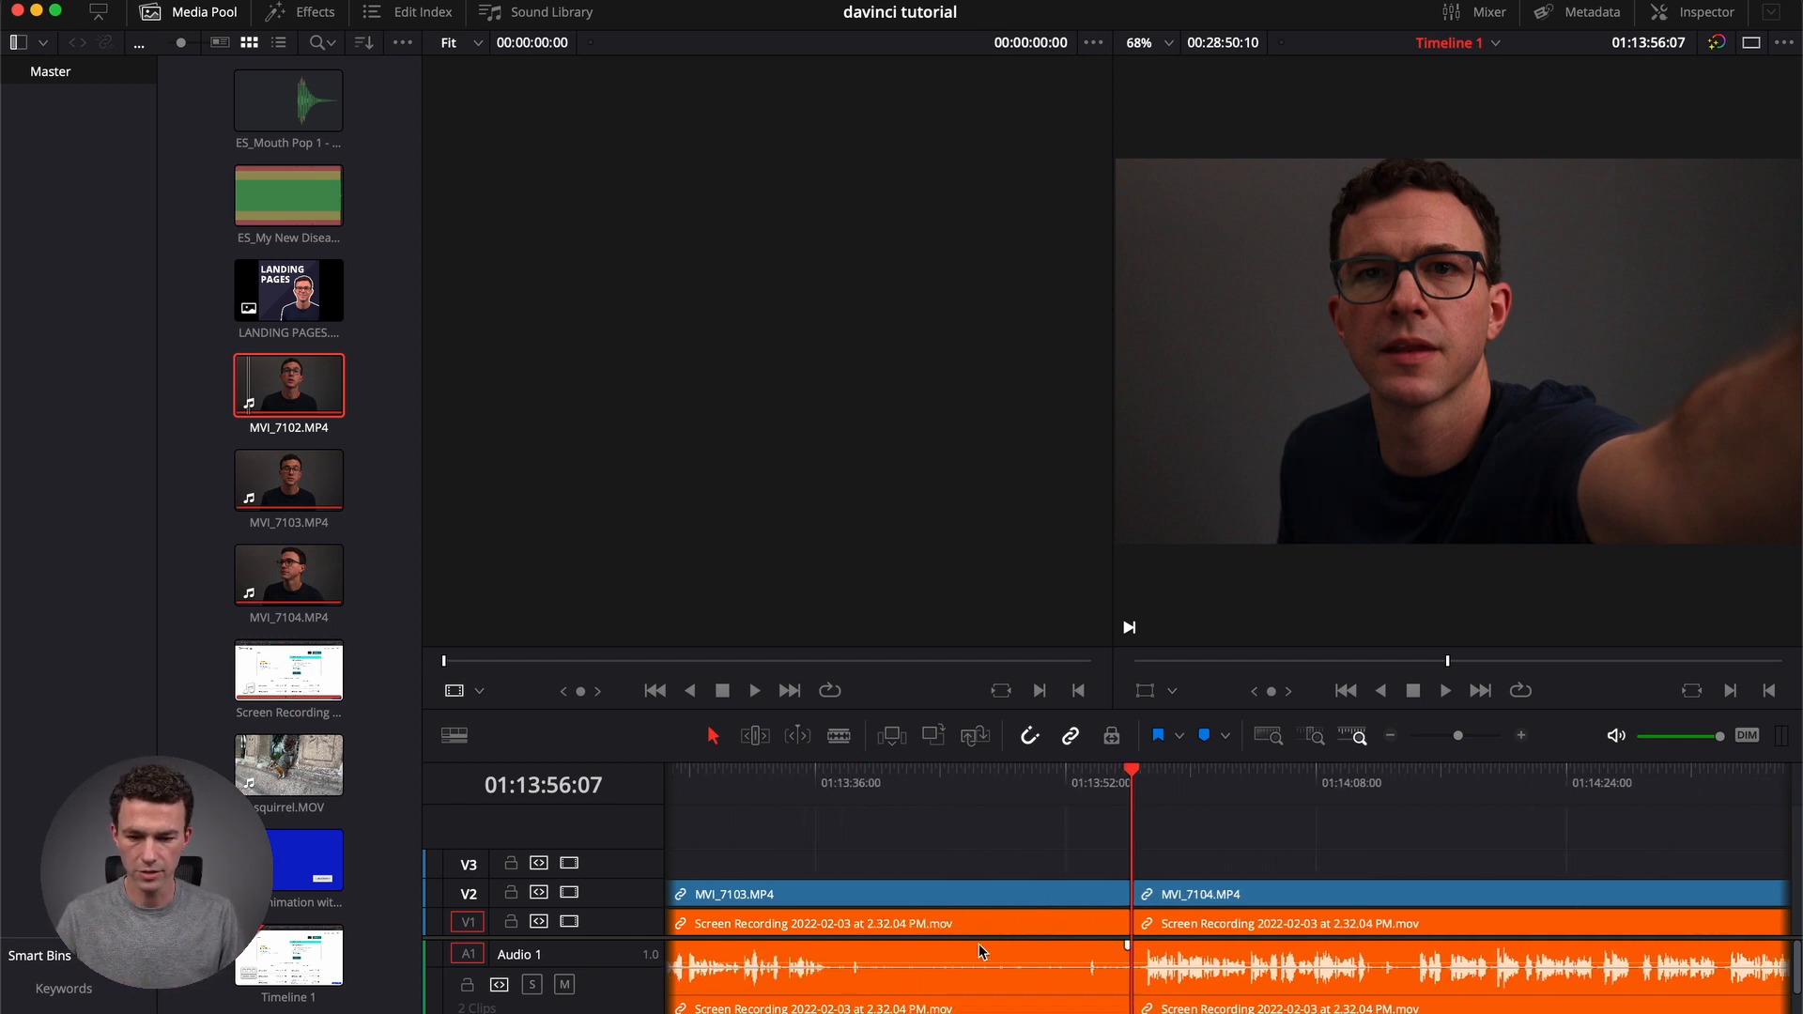
# Split MVI_7103 and the screen recording at 01:03:38:01, where the speech resumes near the start of MVI_7103.
pyautogui.click(1270, 739)
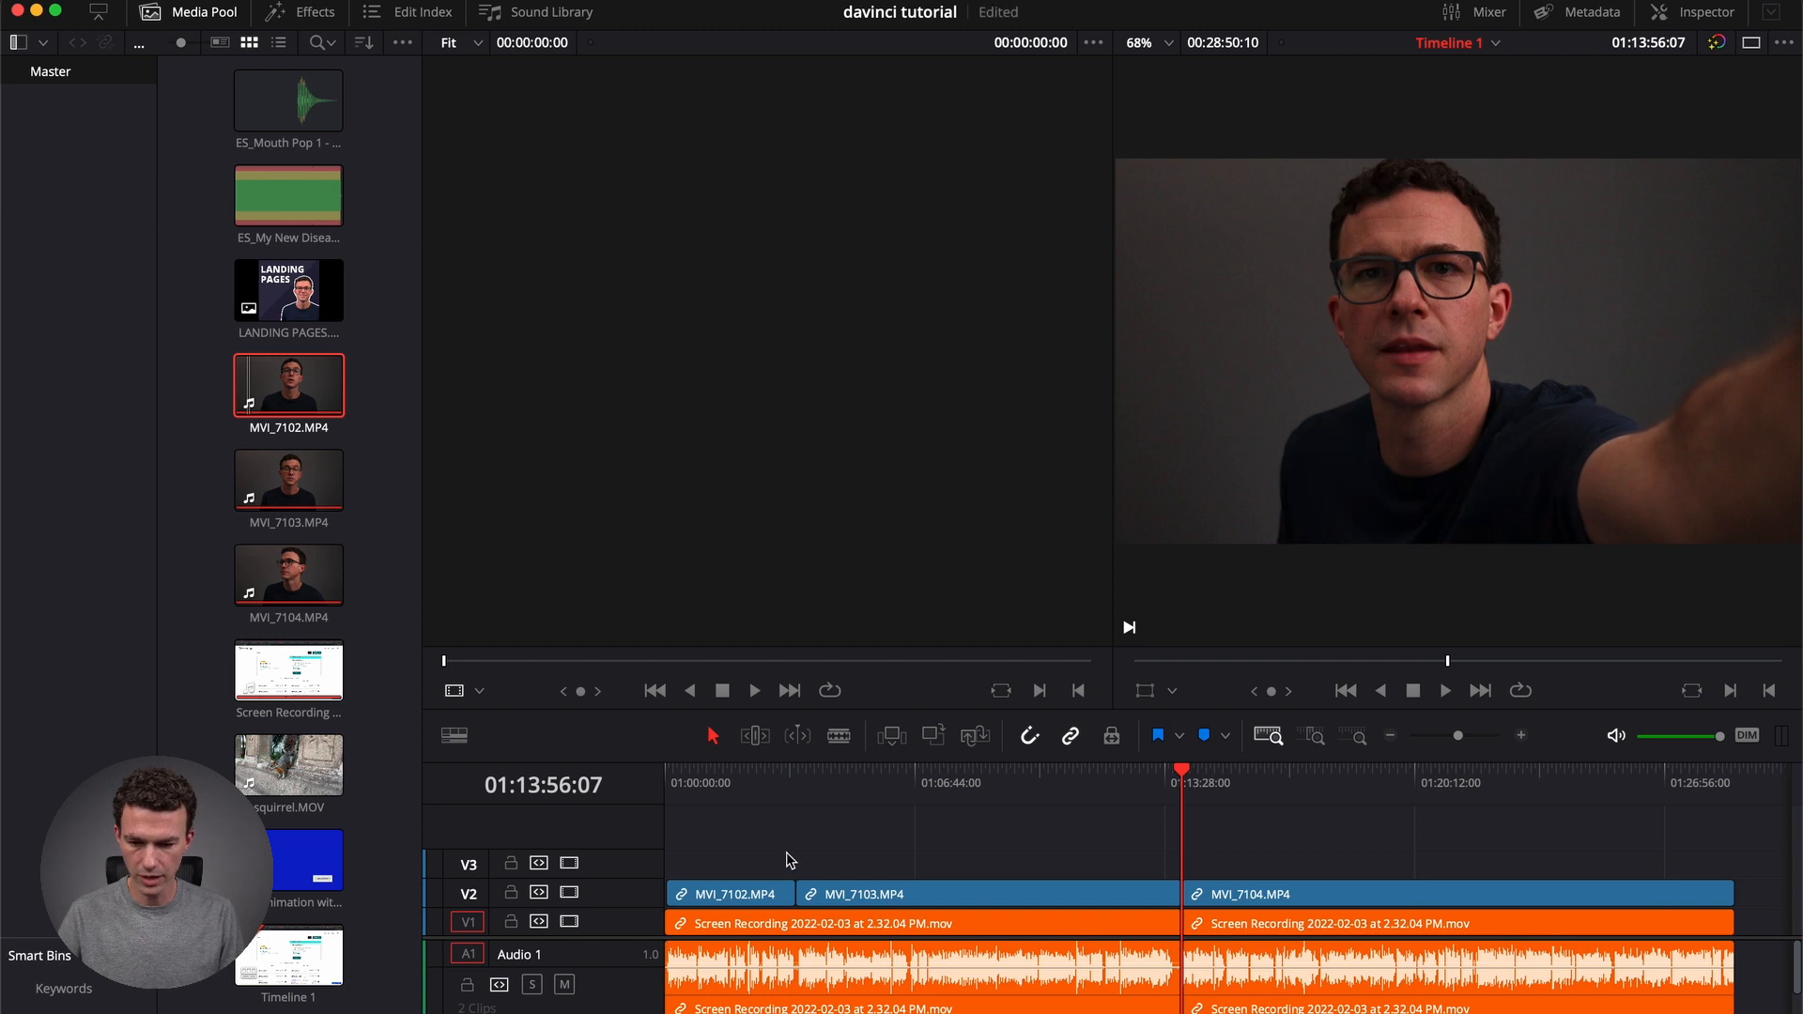
pyautogui.click(797, 787)
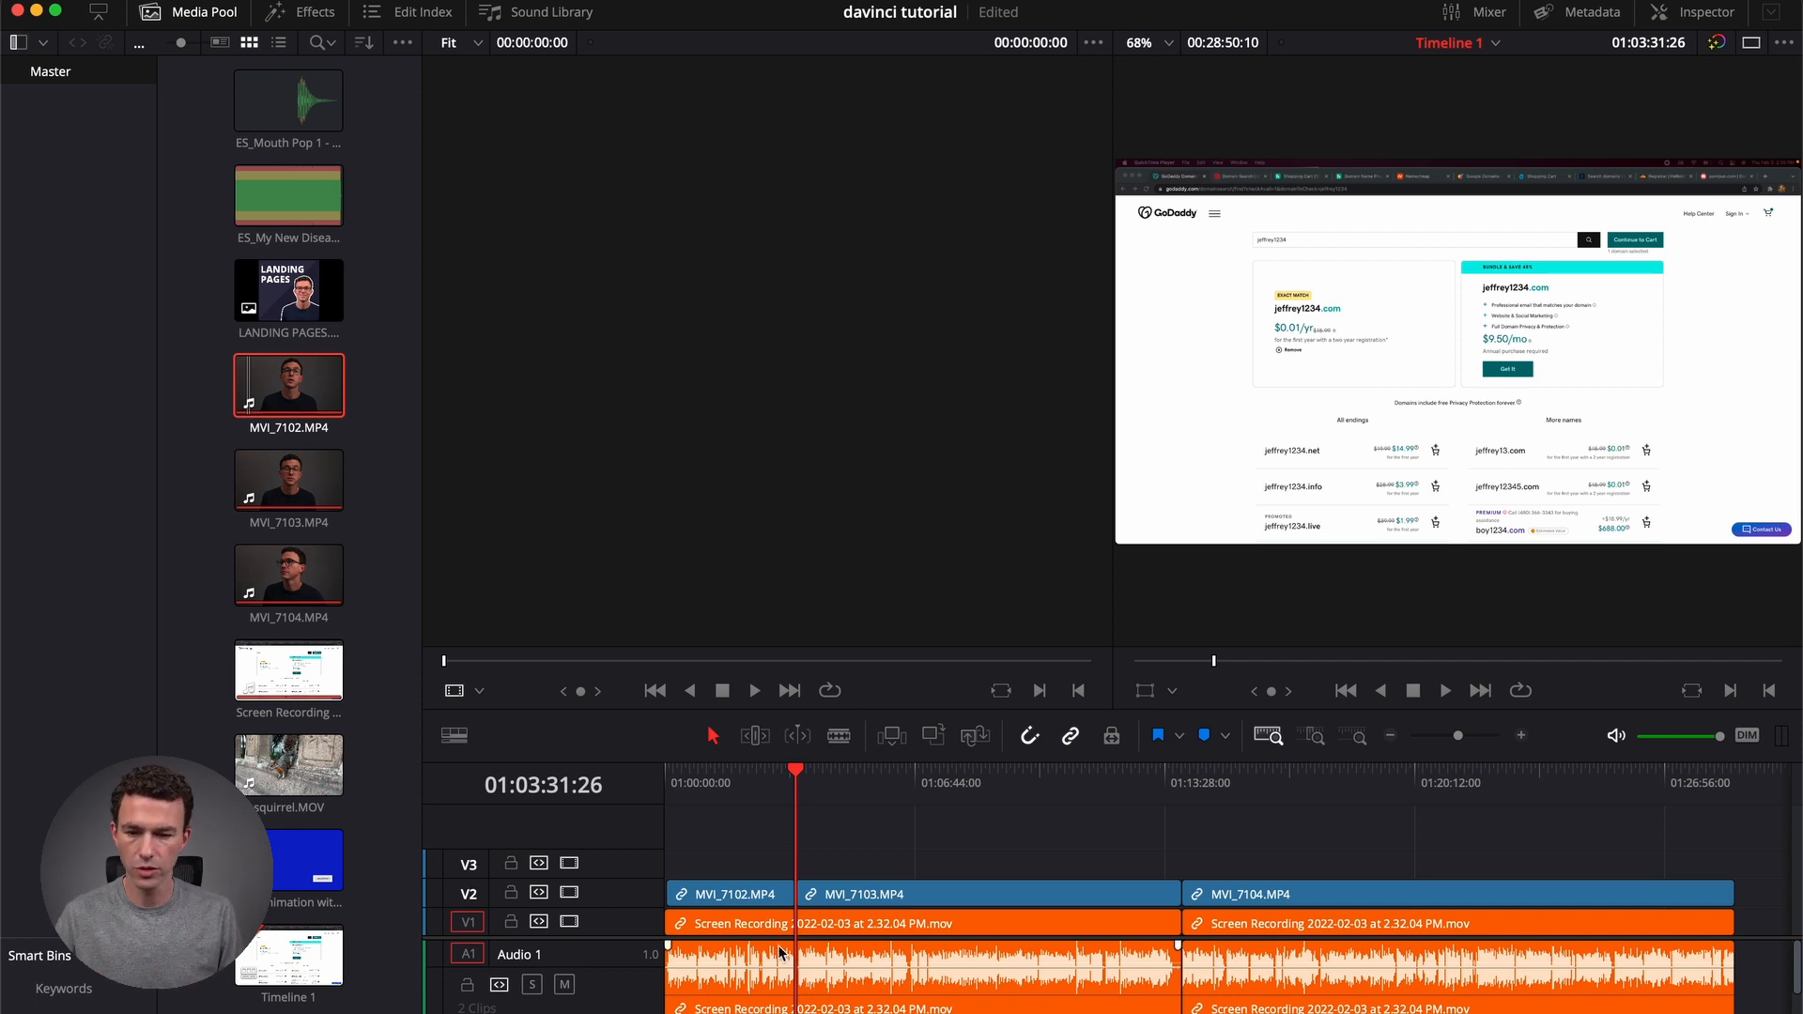
pyautogui.click(767, 776)
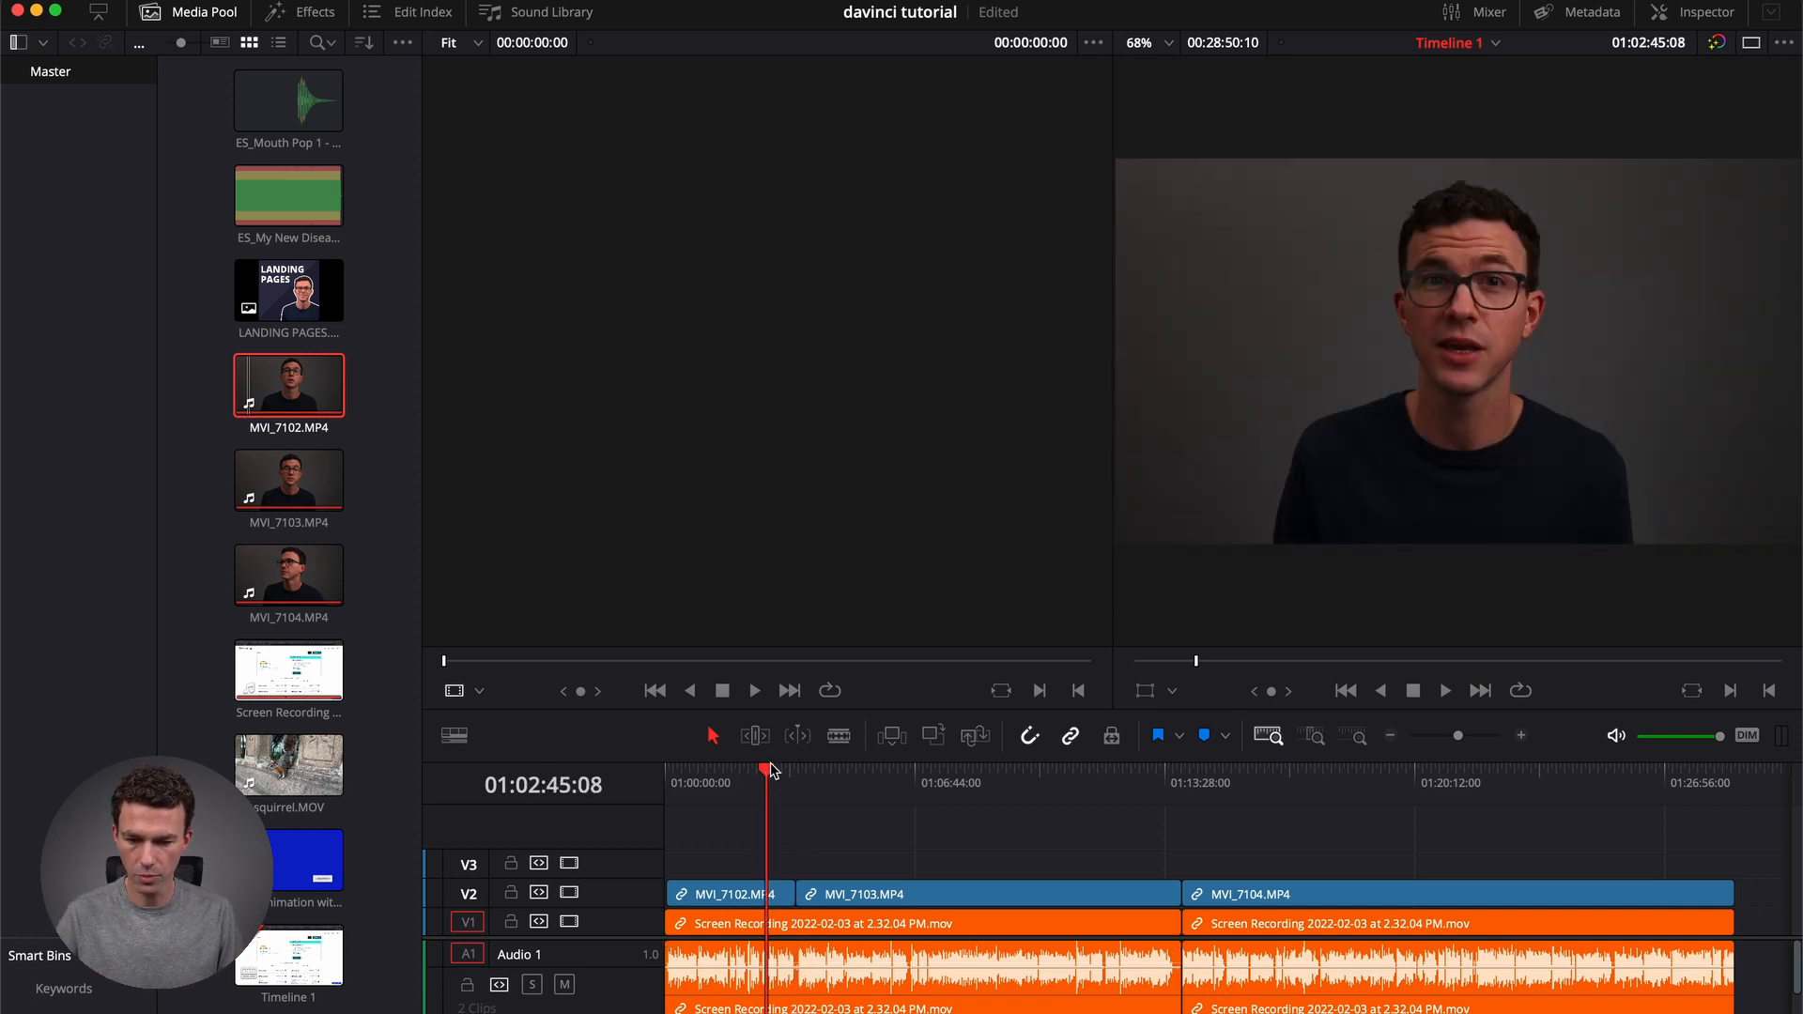
pyautogui.click(812, 774)
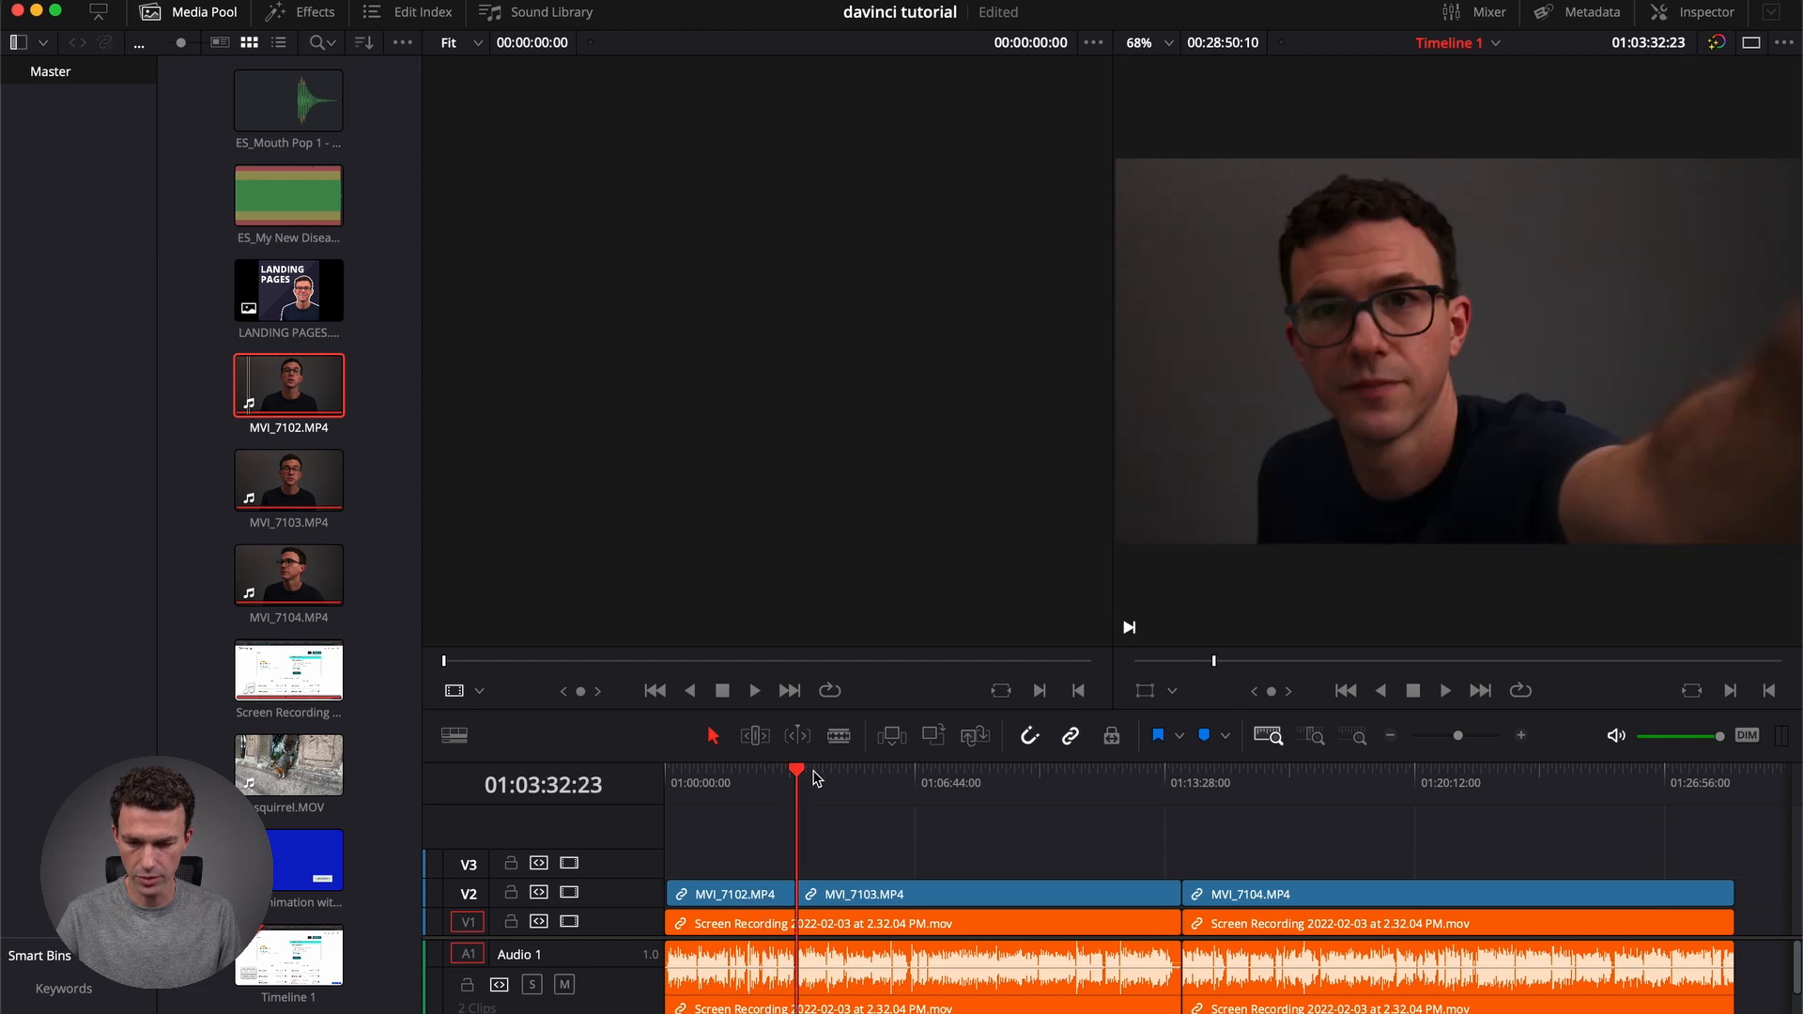
pyautogui.press('space')
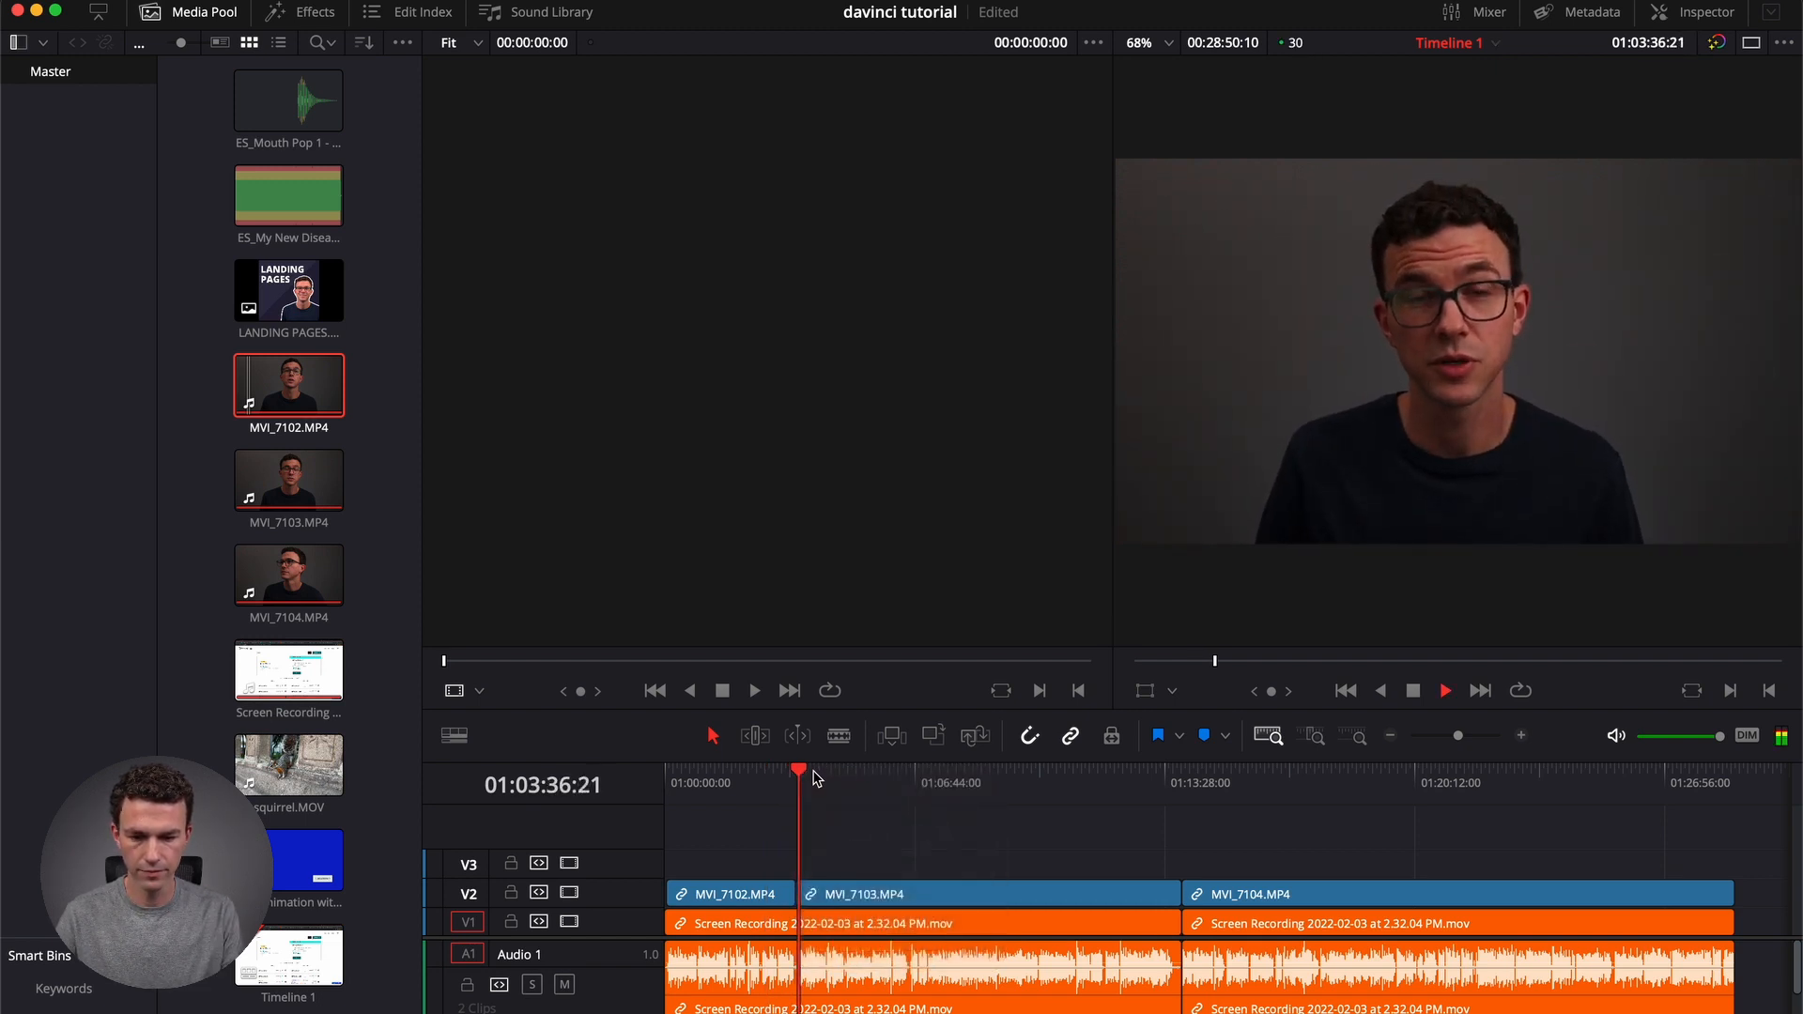
pyautogui.press('space')
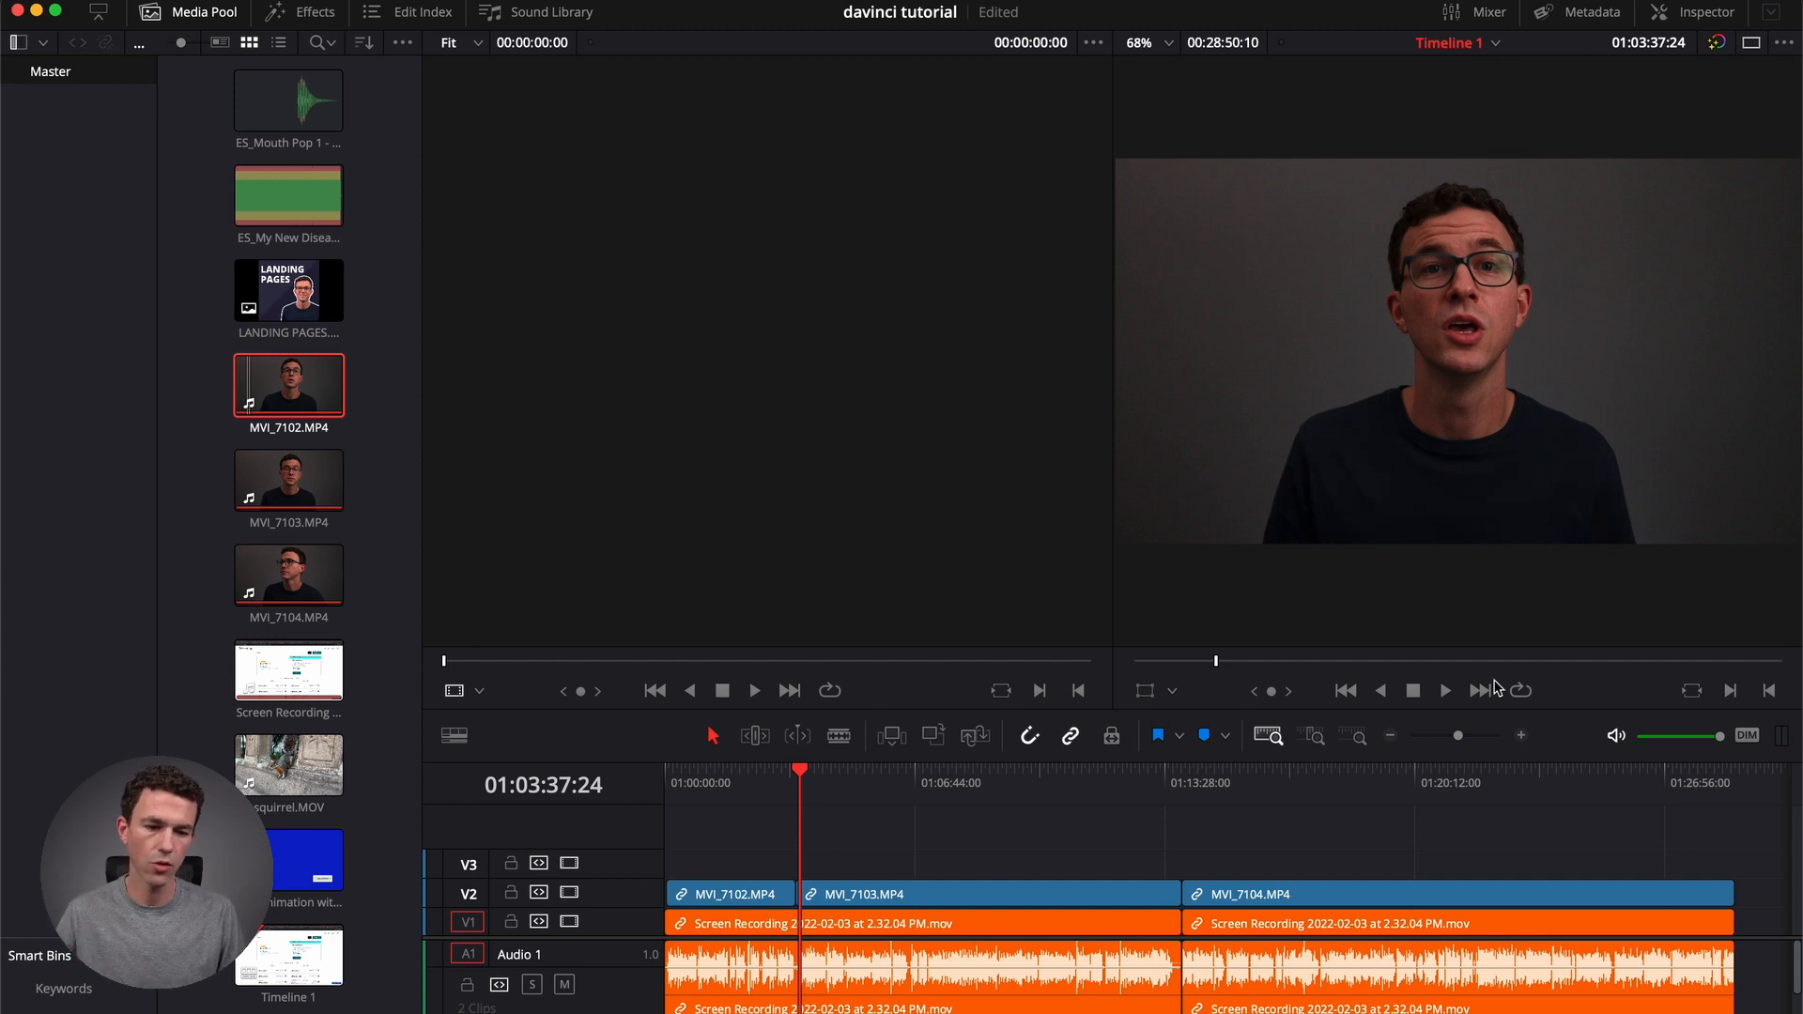
pyautogui.click(1522, 738)
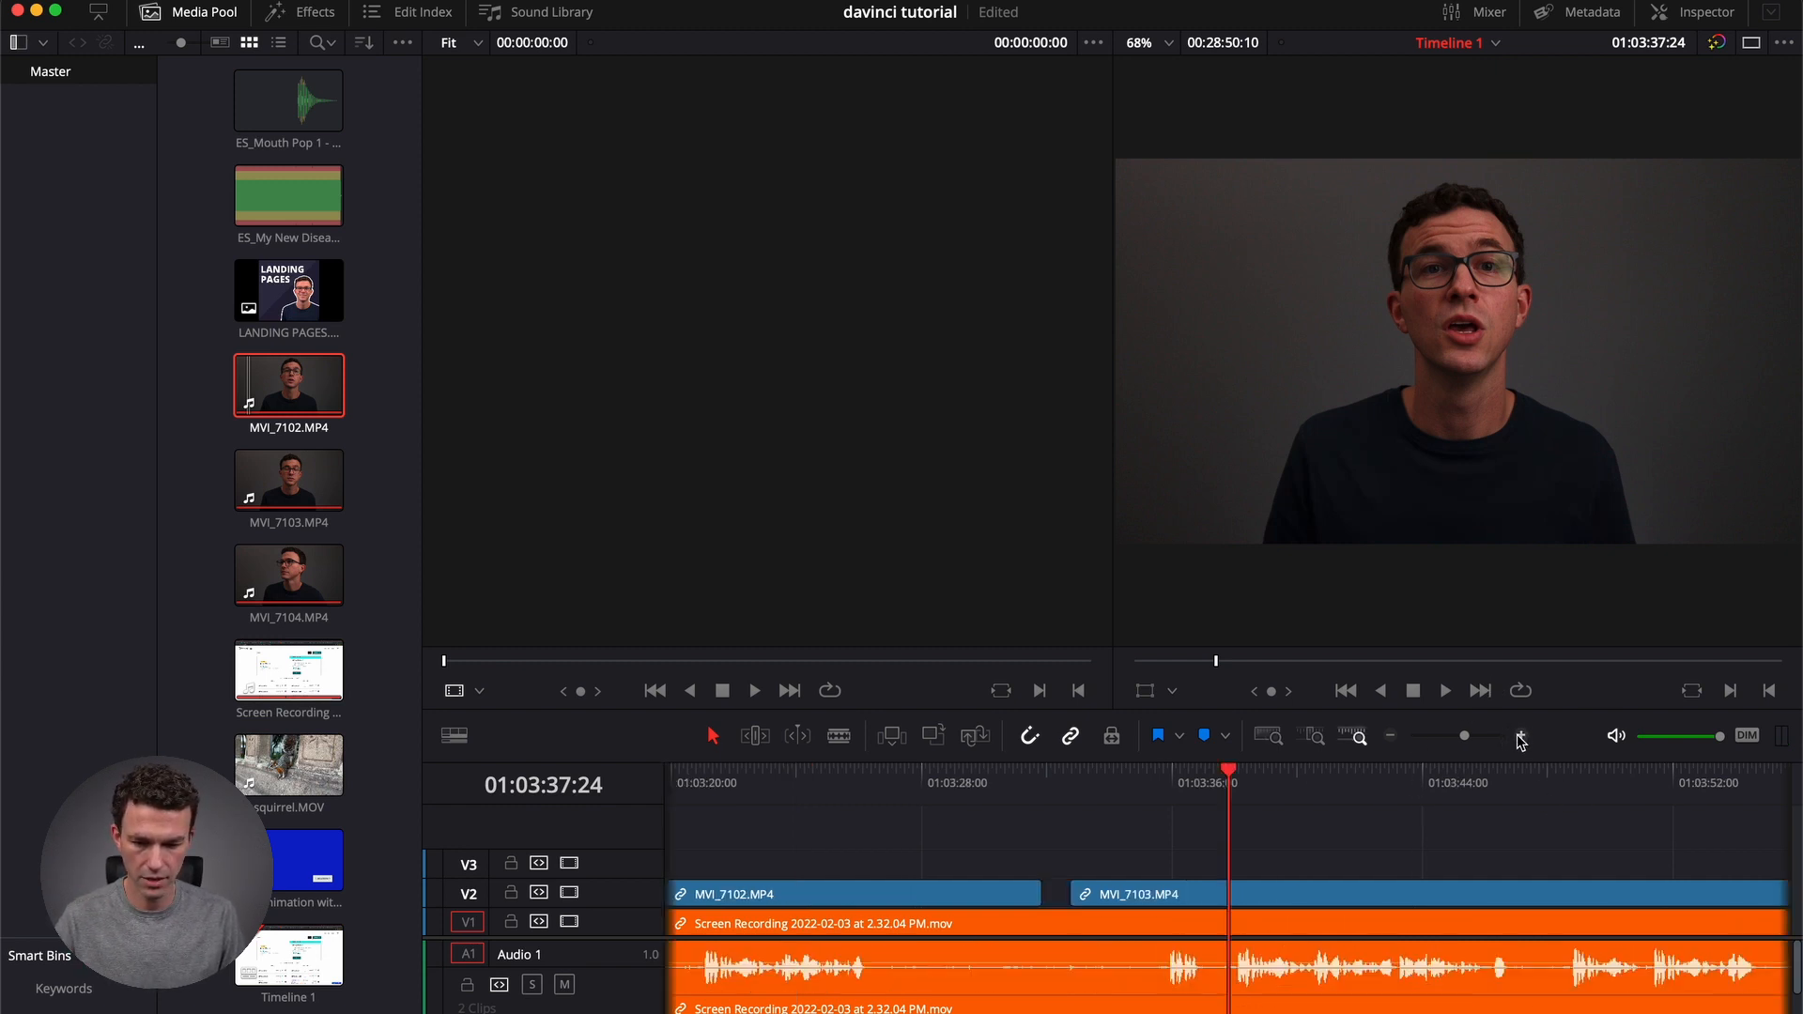
pyautogui.click(1244, 781)
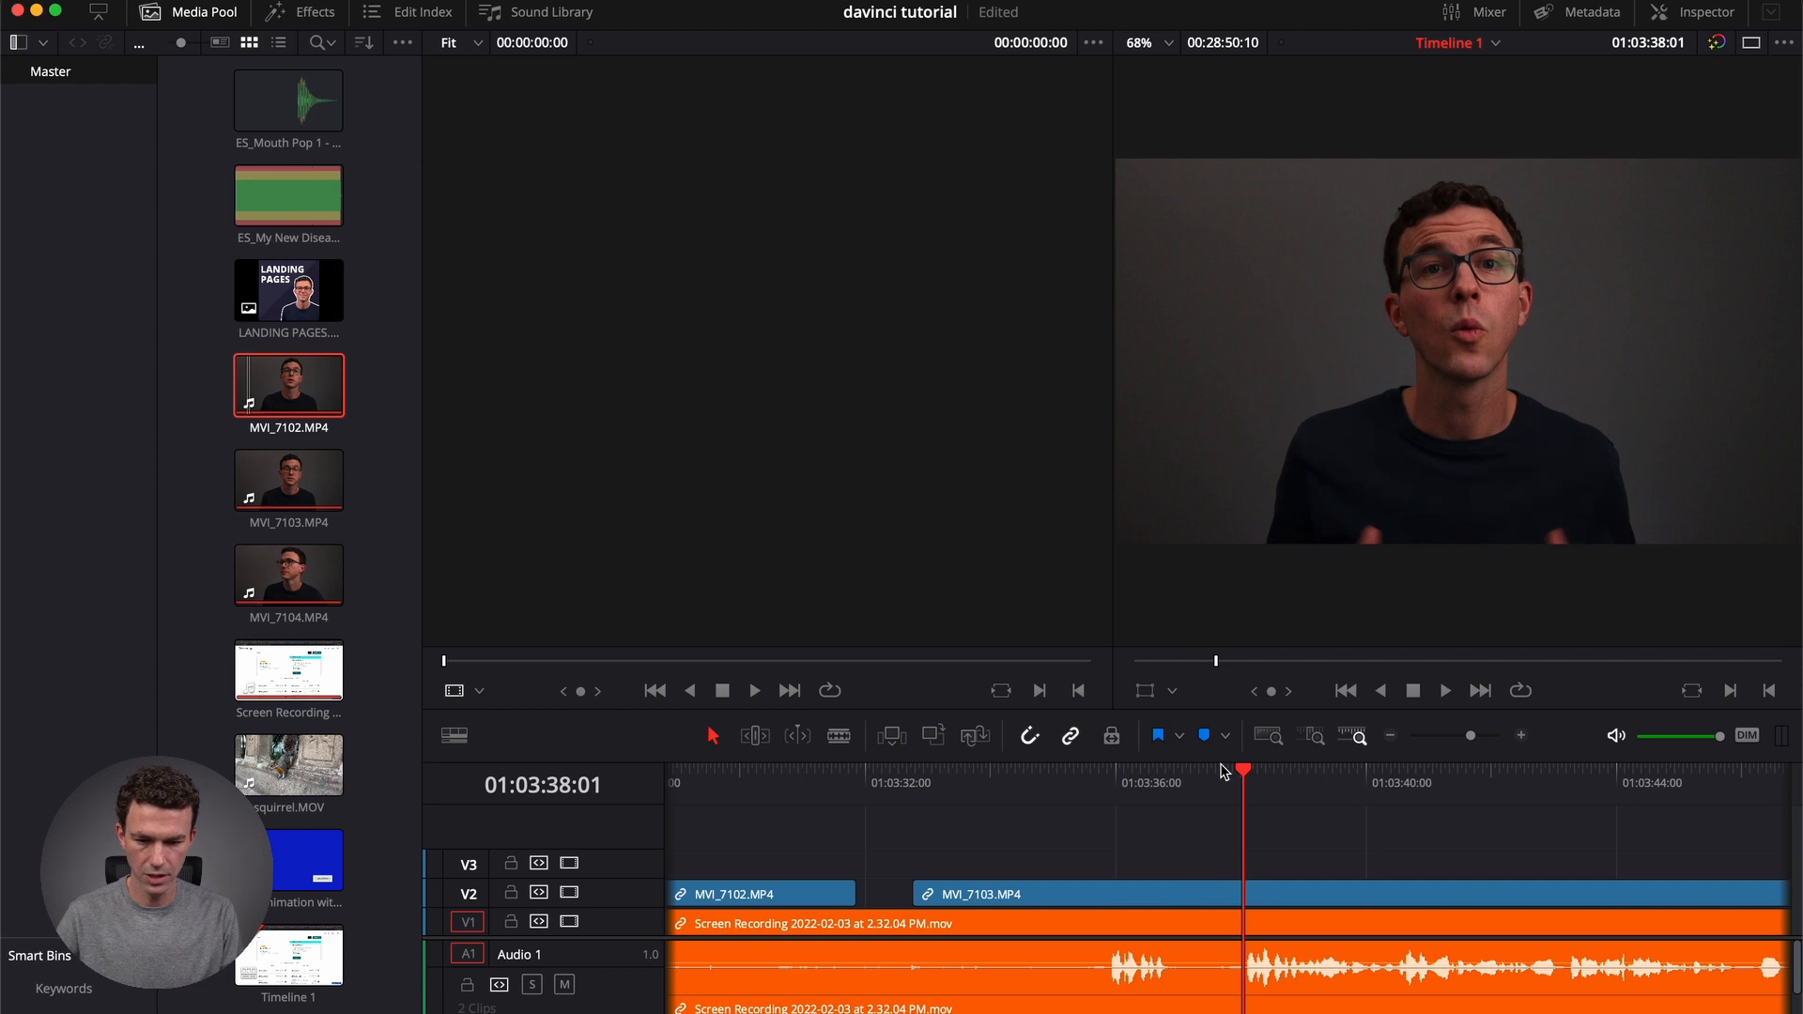
pyautogui.click(839, 738)
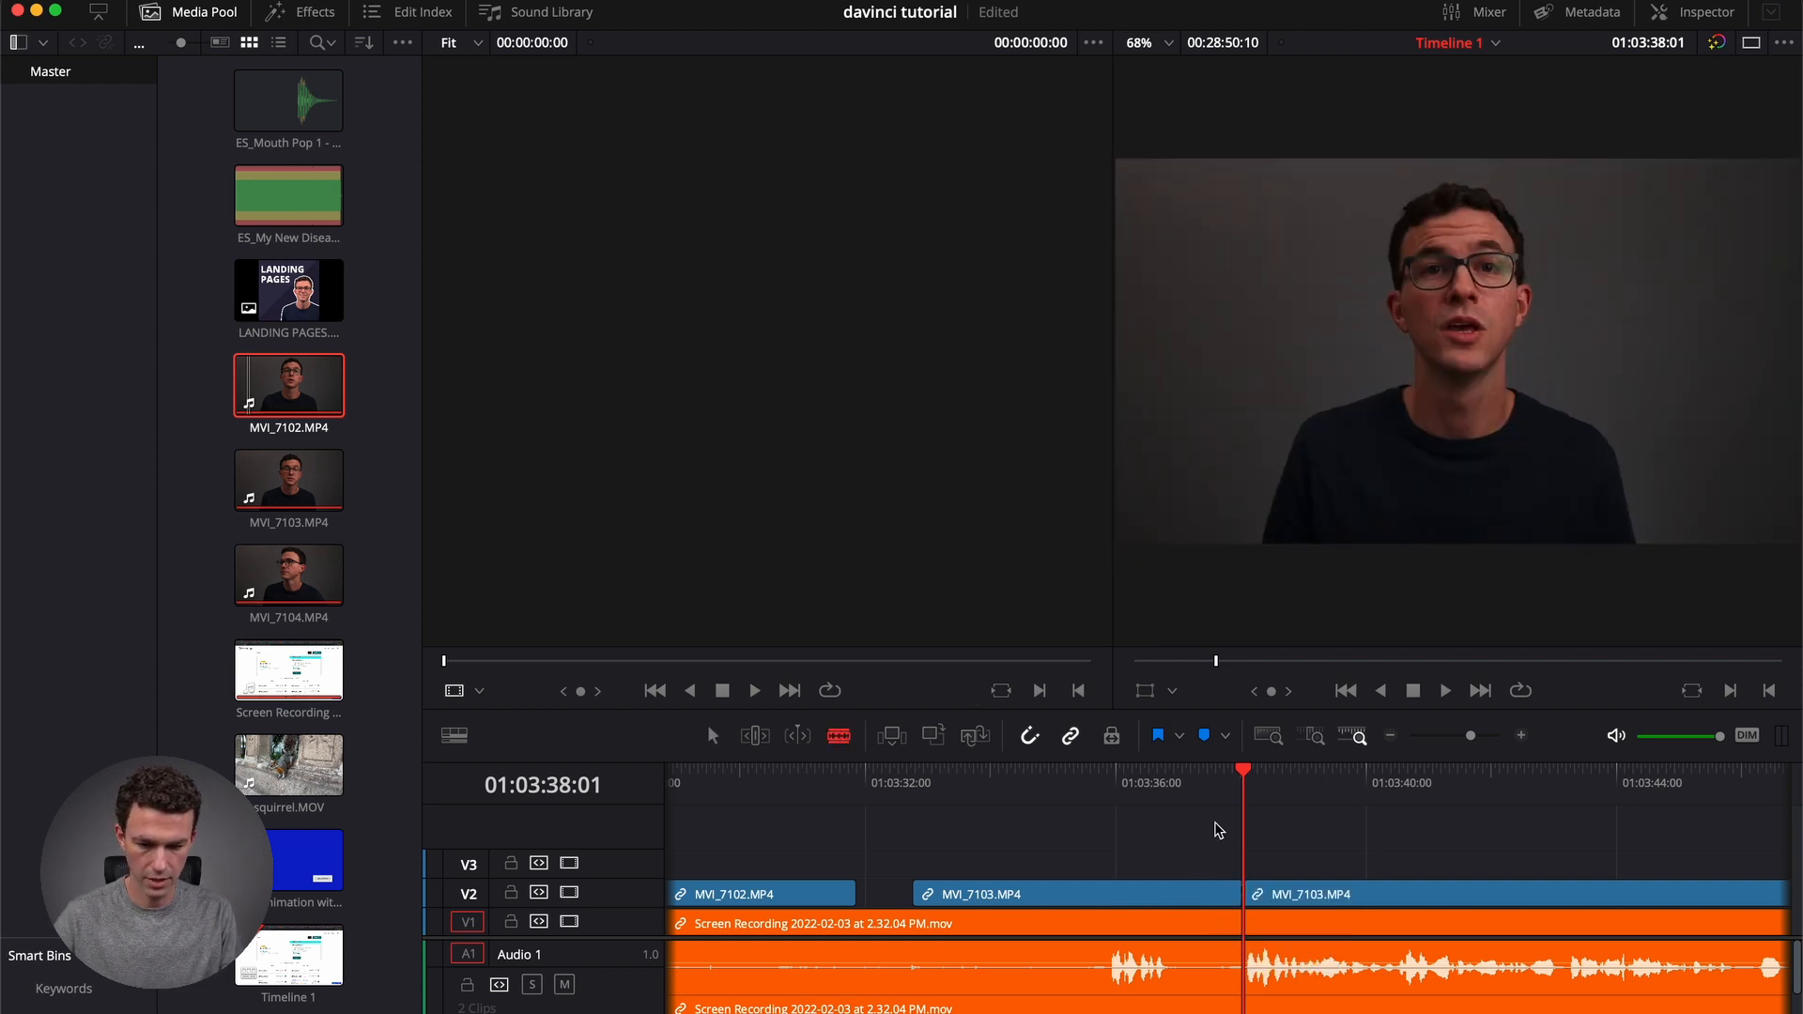
pyautogui.click(1249, 981)
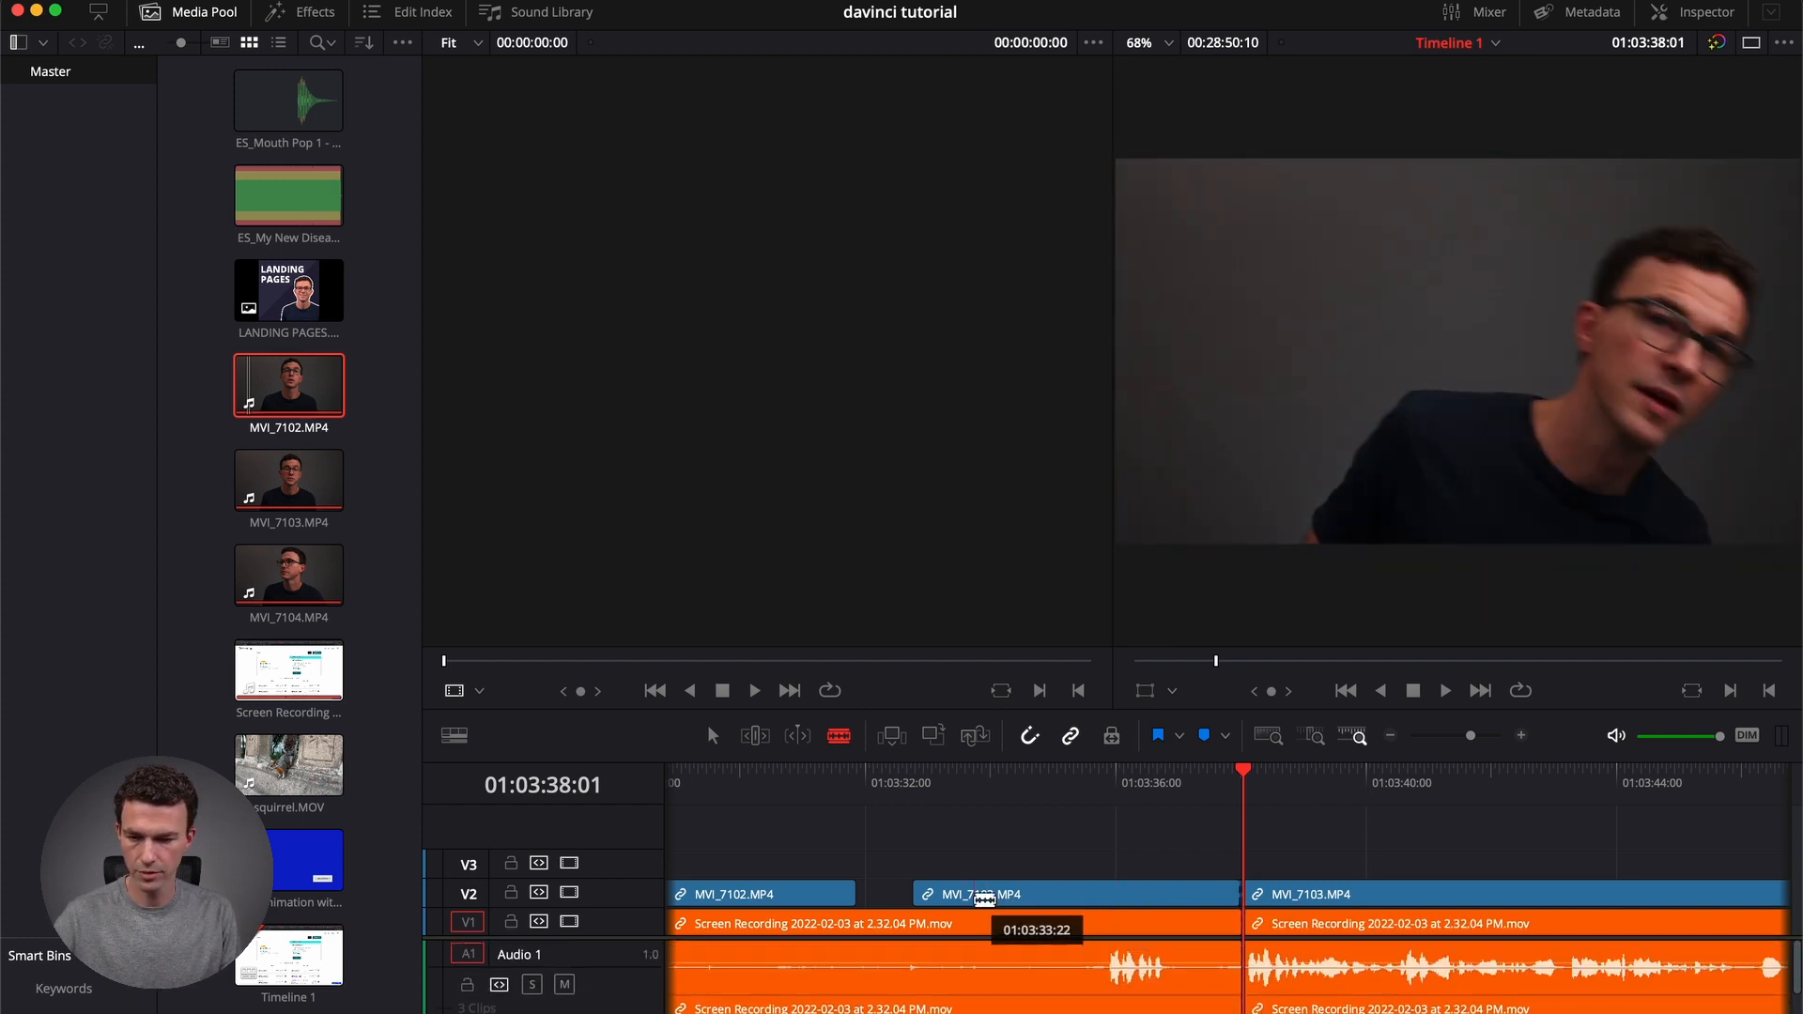
# Ripple delete MVI_7102, the first piece of MVI_7103 and the screen recording section before the split at 01:03:38:01.
pyautogui.click(717, 740)
pyautogui.moveTo(754, 858); pyautogui.dragTo(1024, 1013)
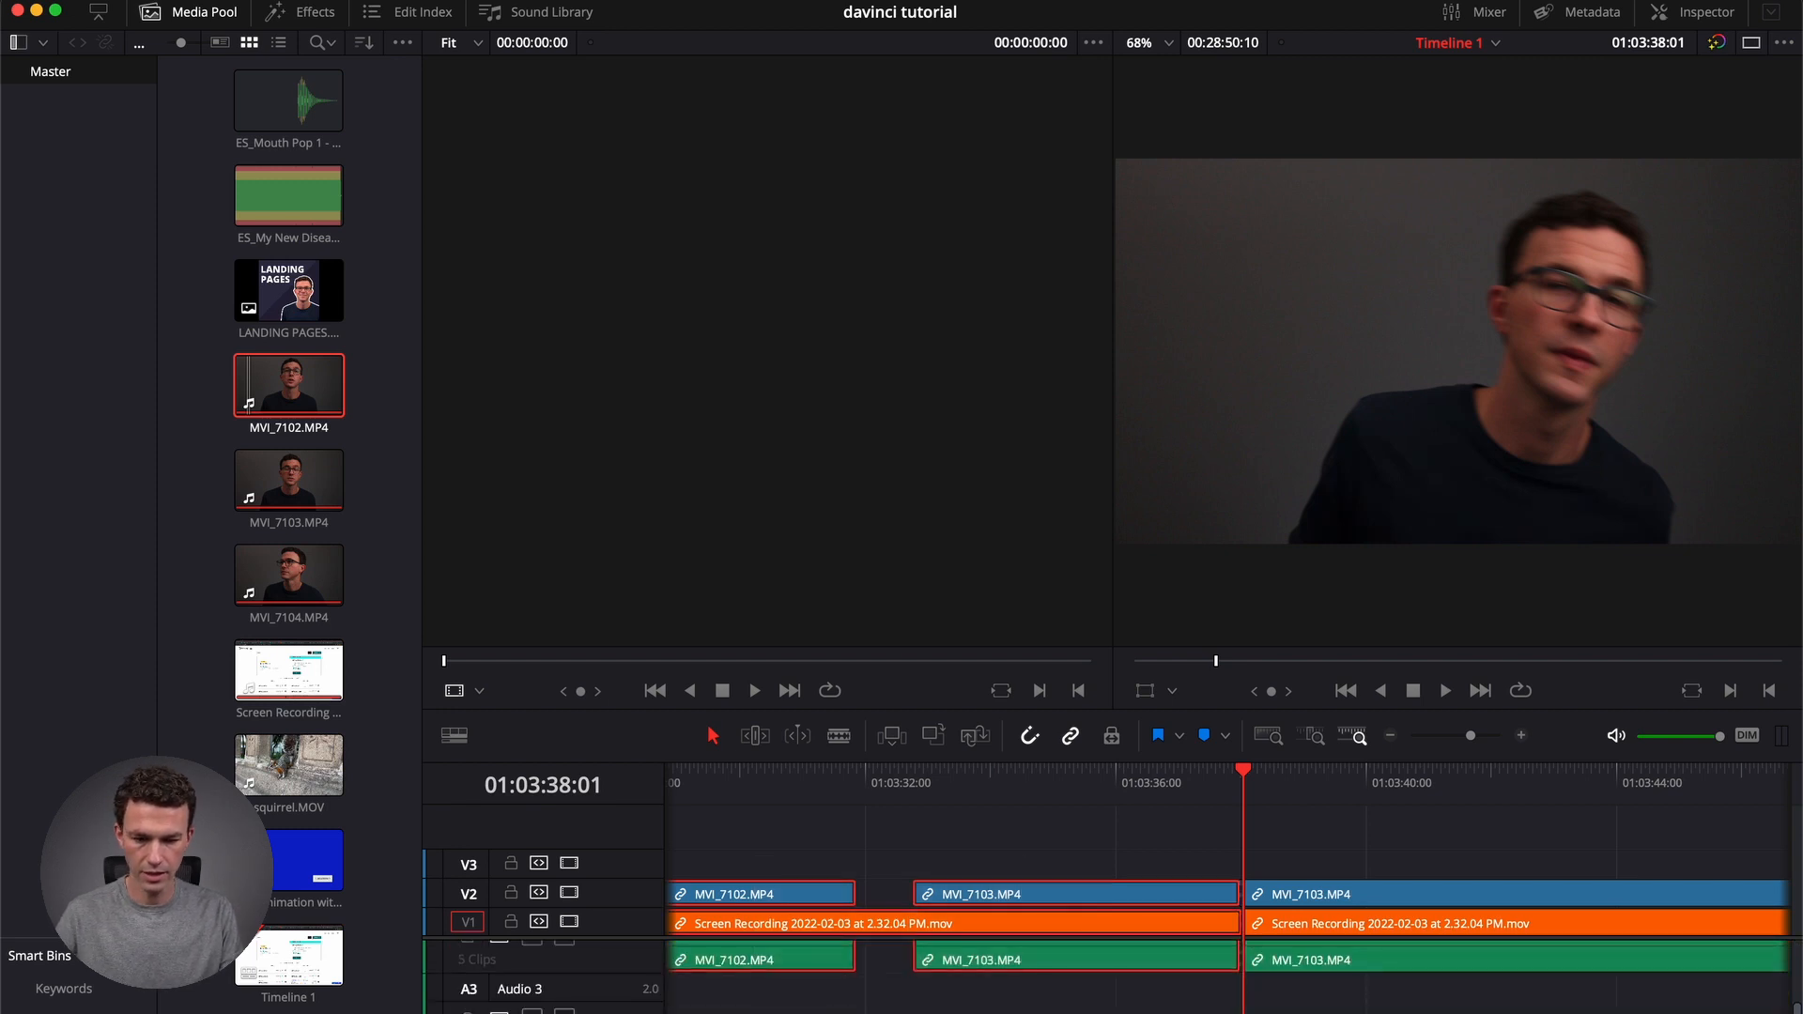
pyautogui.press('BackSpace')
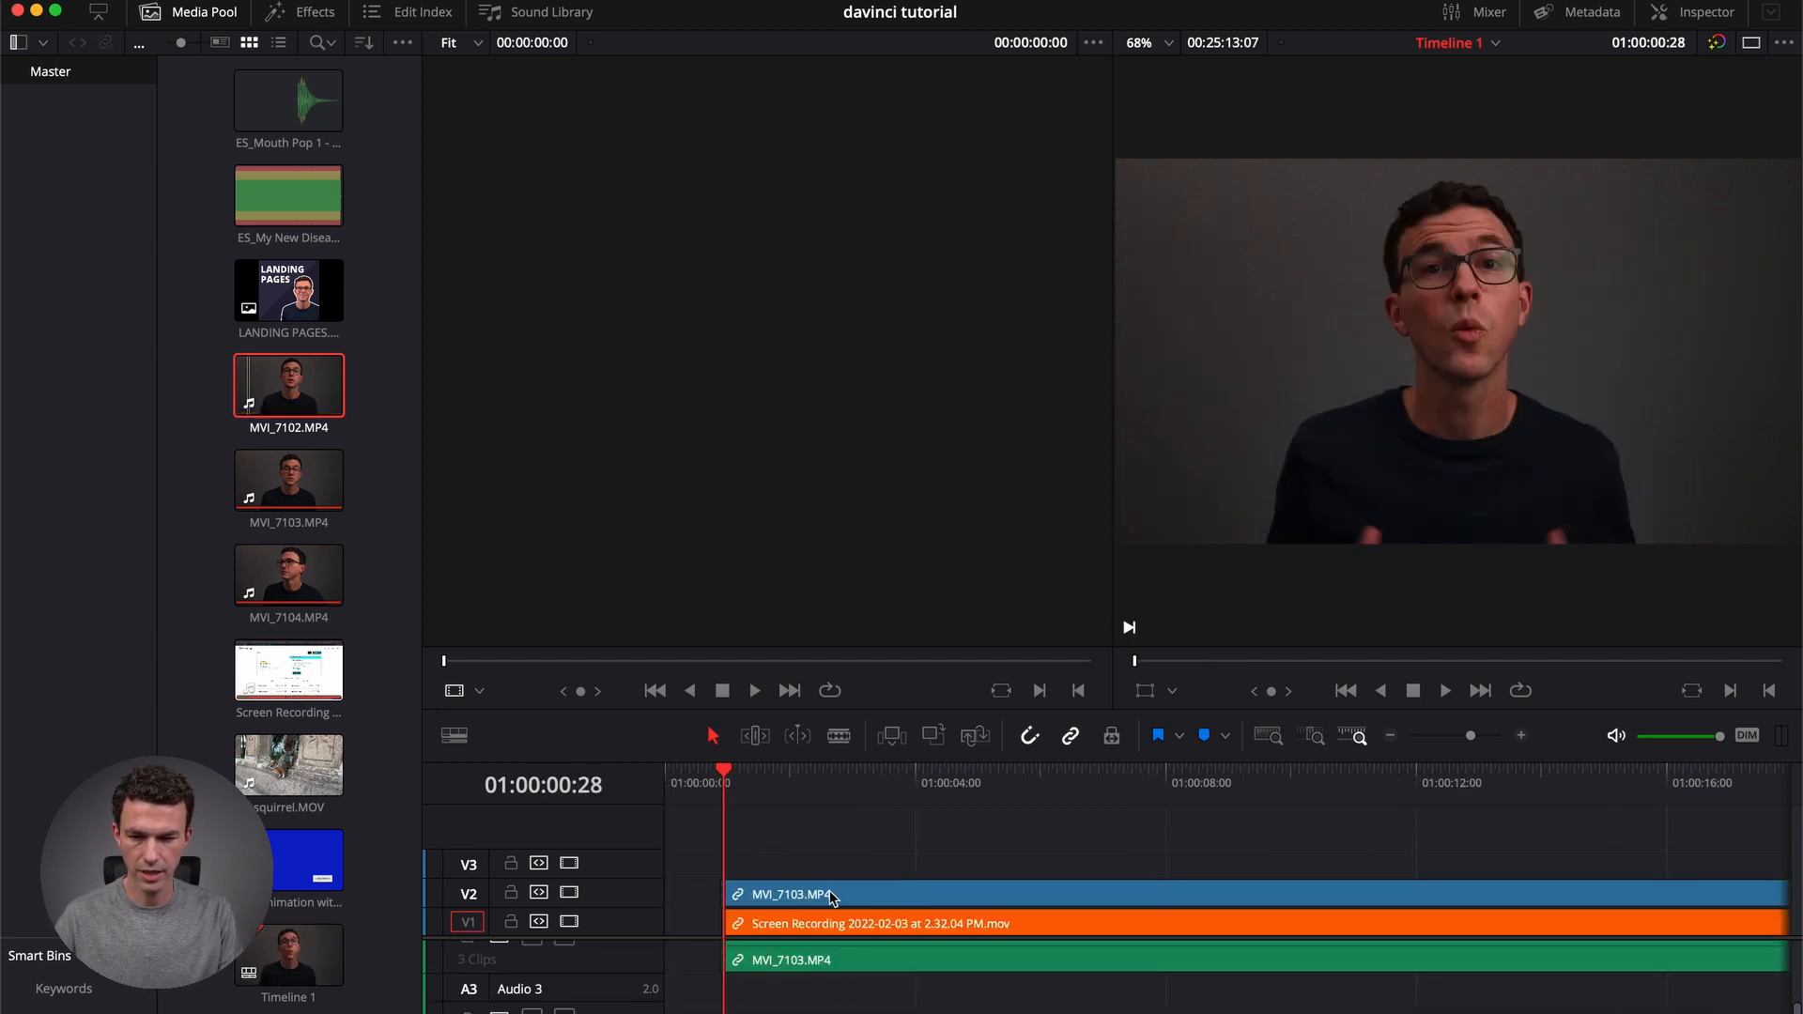
# Play back the new opening of the timeline, then try deleting the screen recording's linked audio under MVI_7103 and undo the deletion.
pyautogui.press('space')
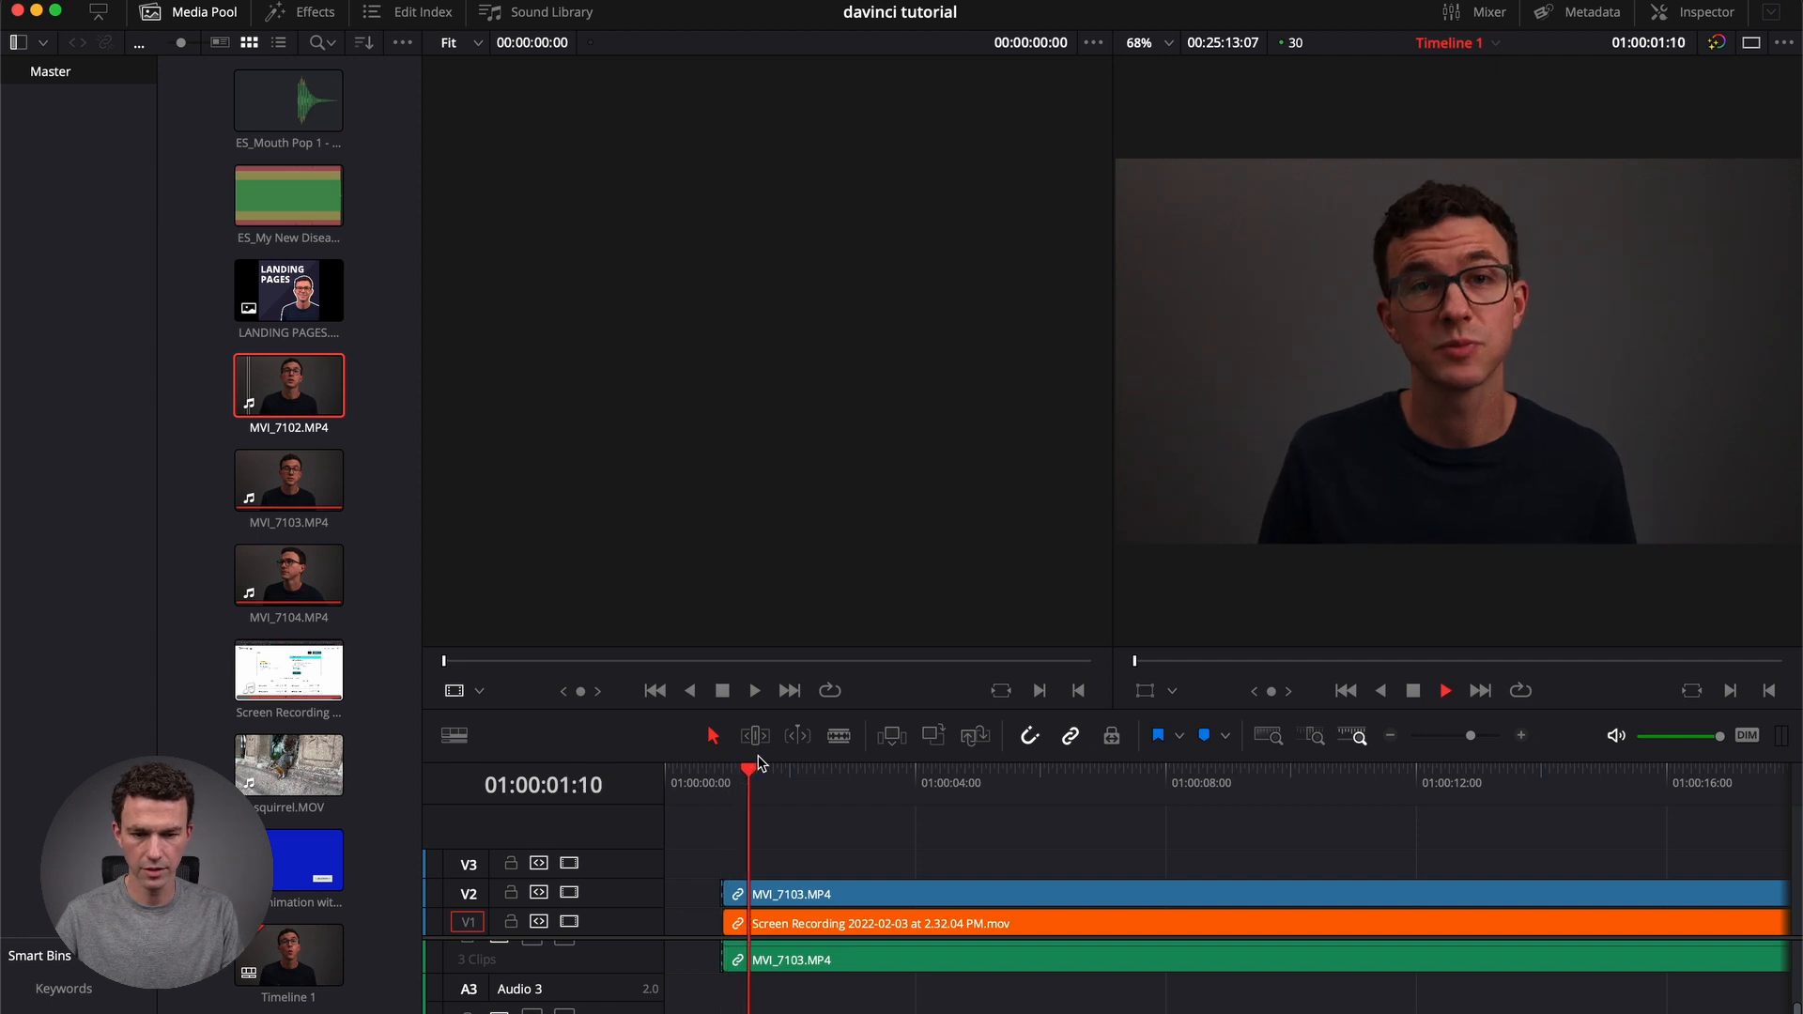
pyautogui.press('space')
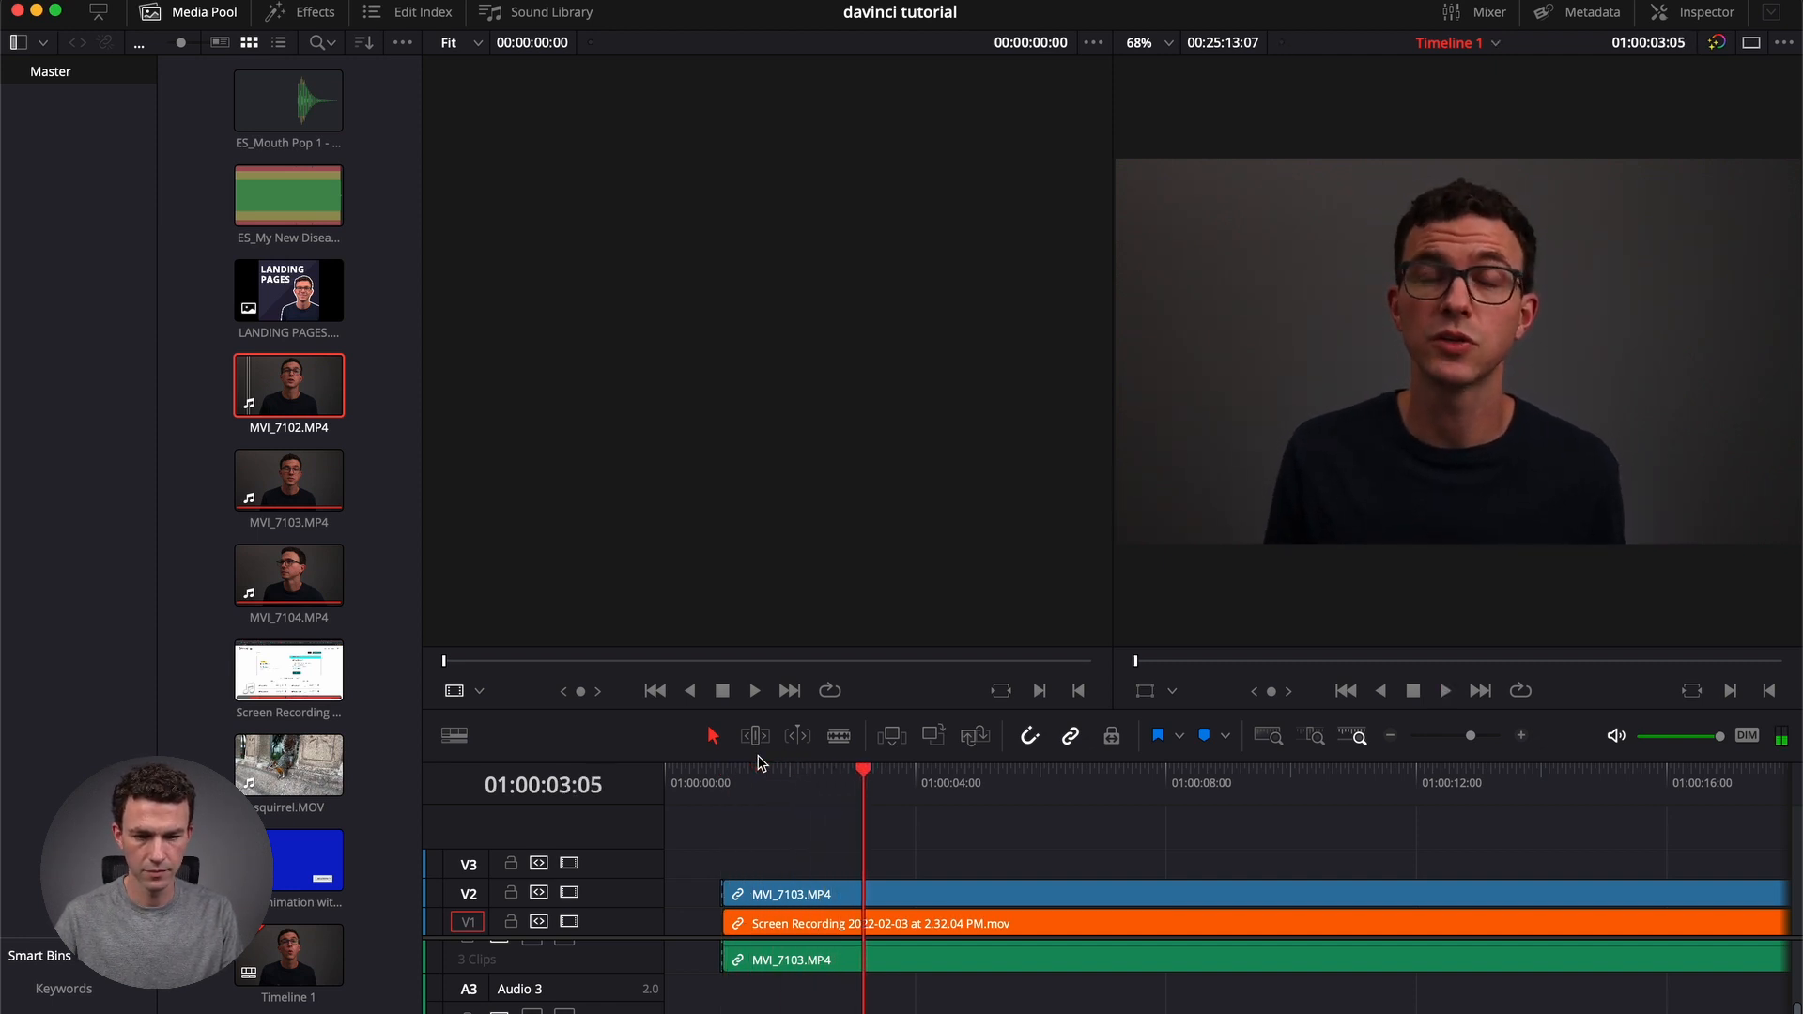
pyautogui.scroll(3, 777, 954)
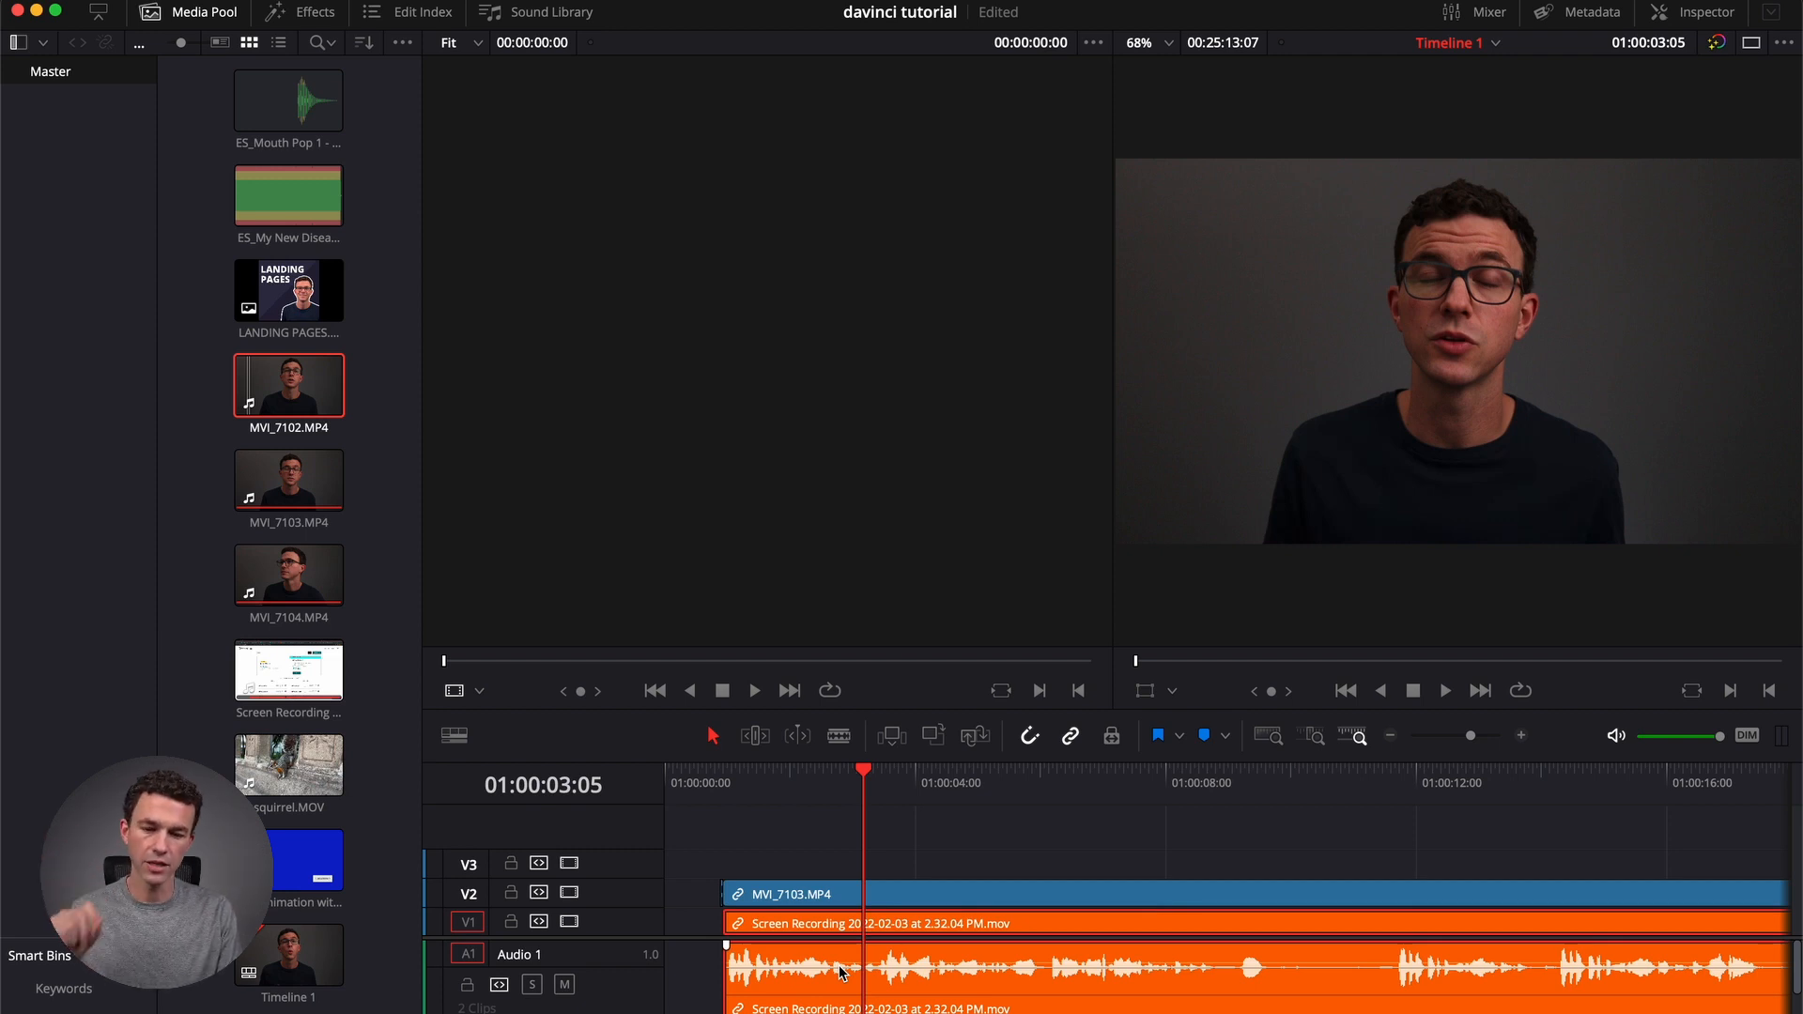
pyautogui.press('Delete')
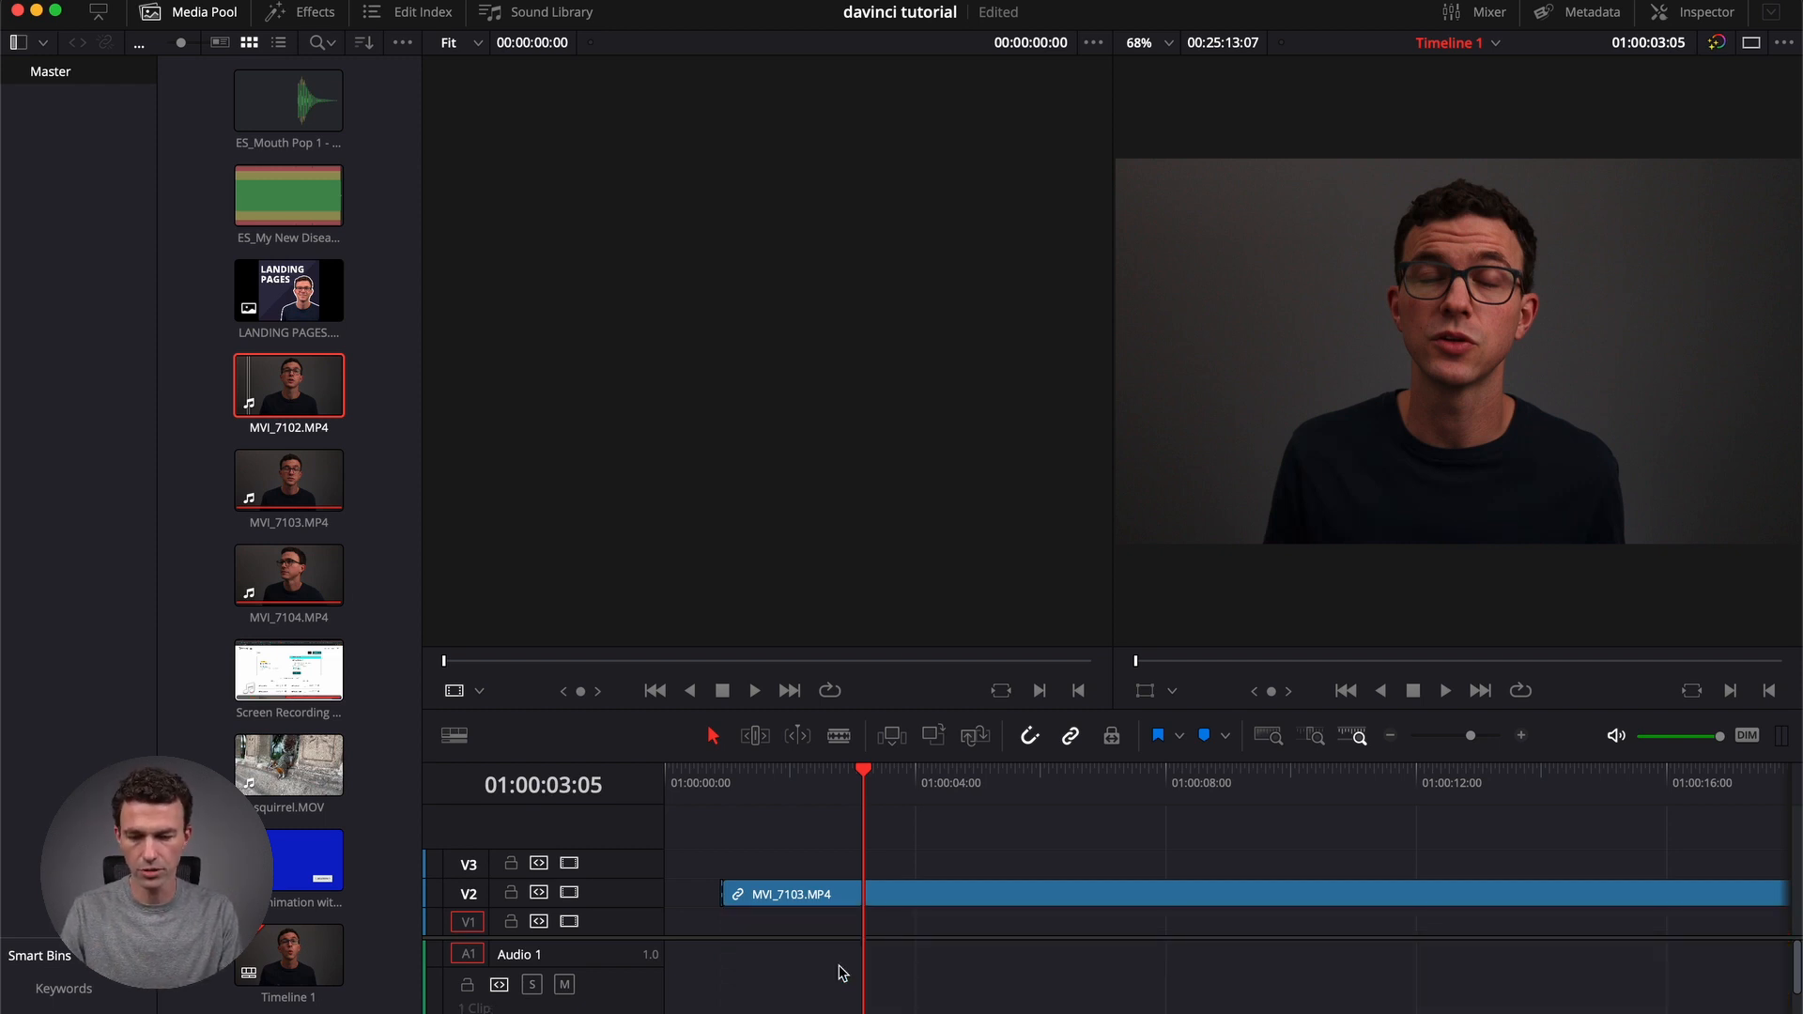
pyautogui.press('super+z')
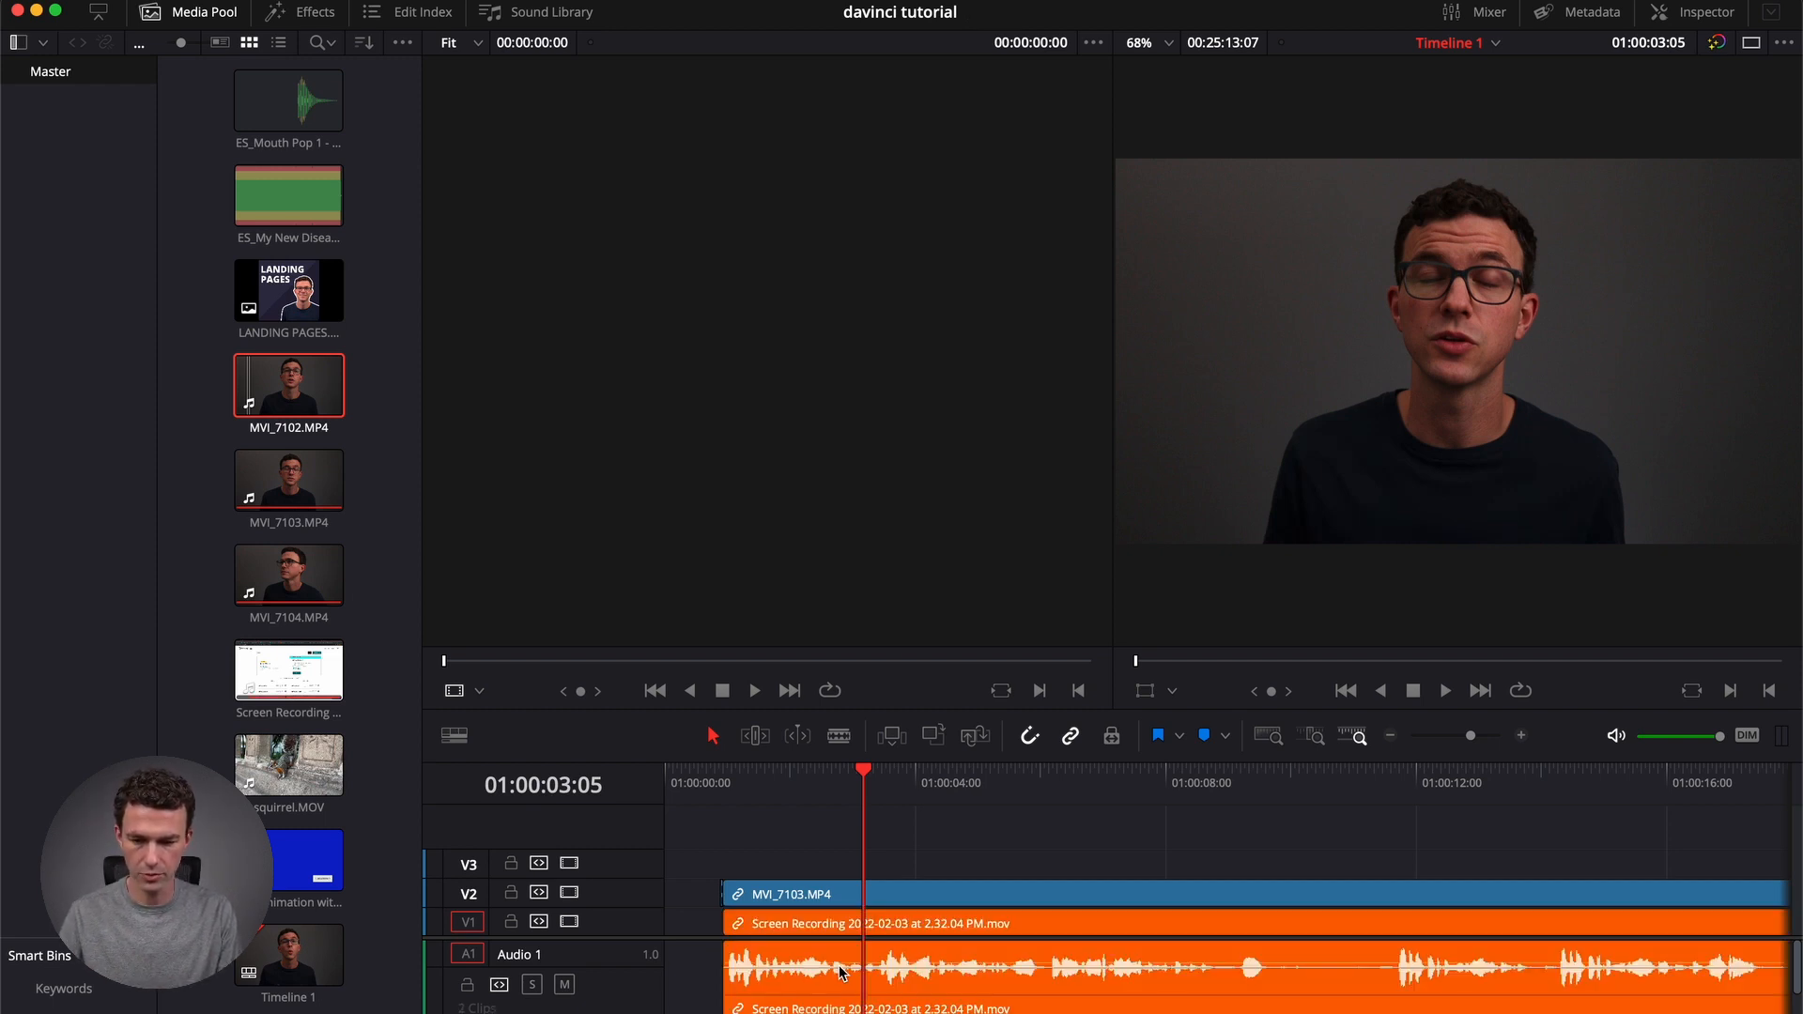
# Unlink the screen recording under MVI_7103 from its audio and delete only that audio from Audio 1.
pyautogui.rightClick(842, 972)
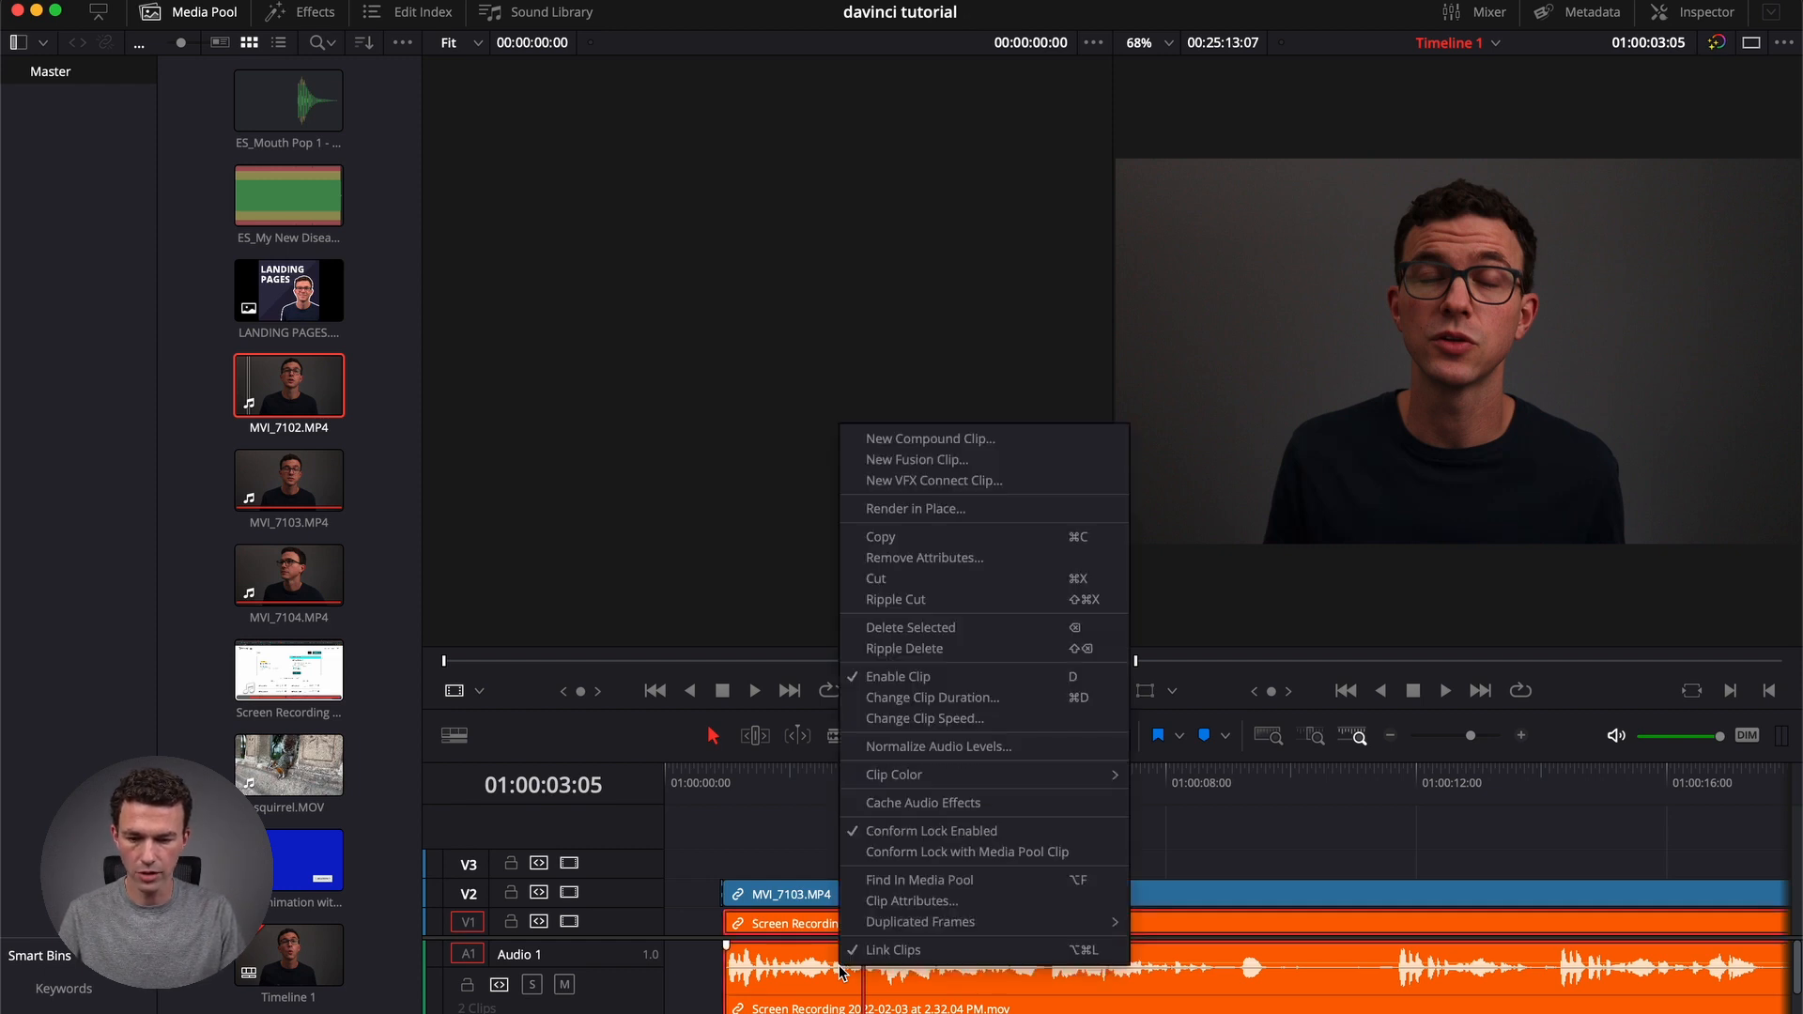
pyautogui.click(892, 951)
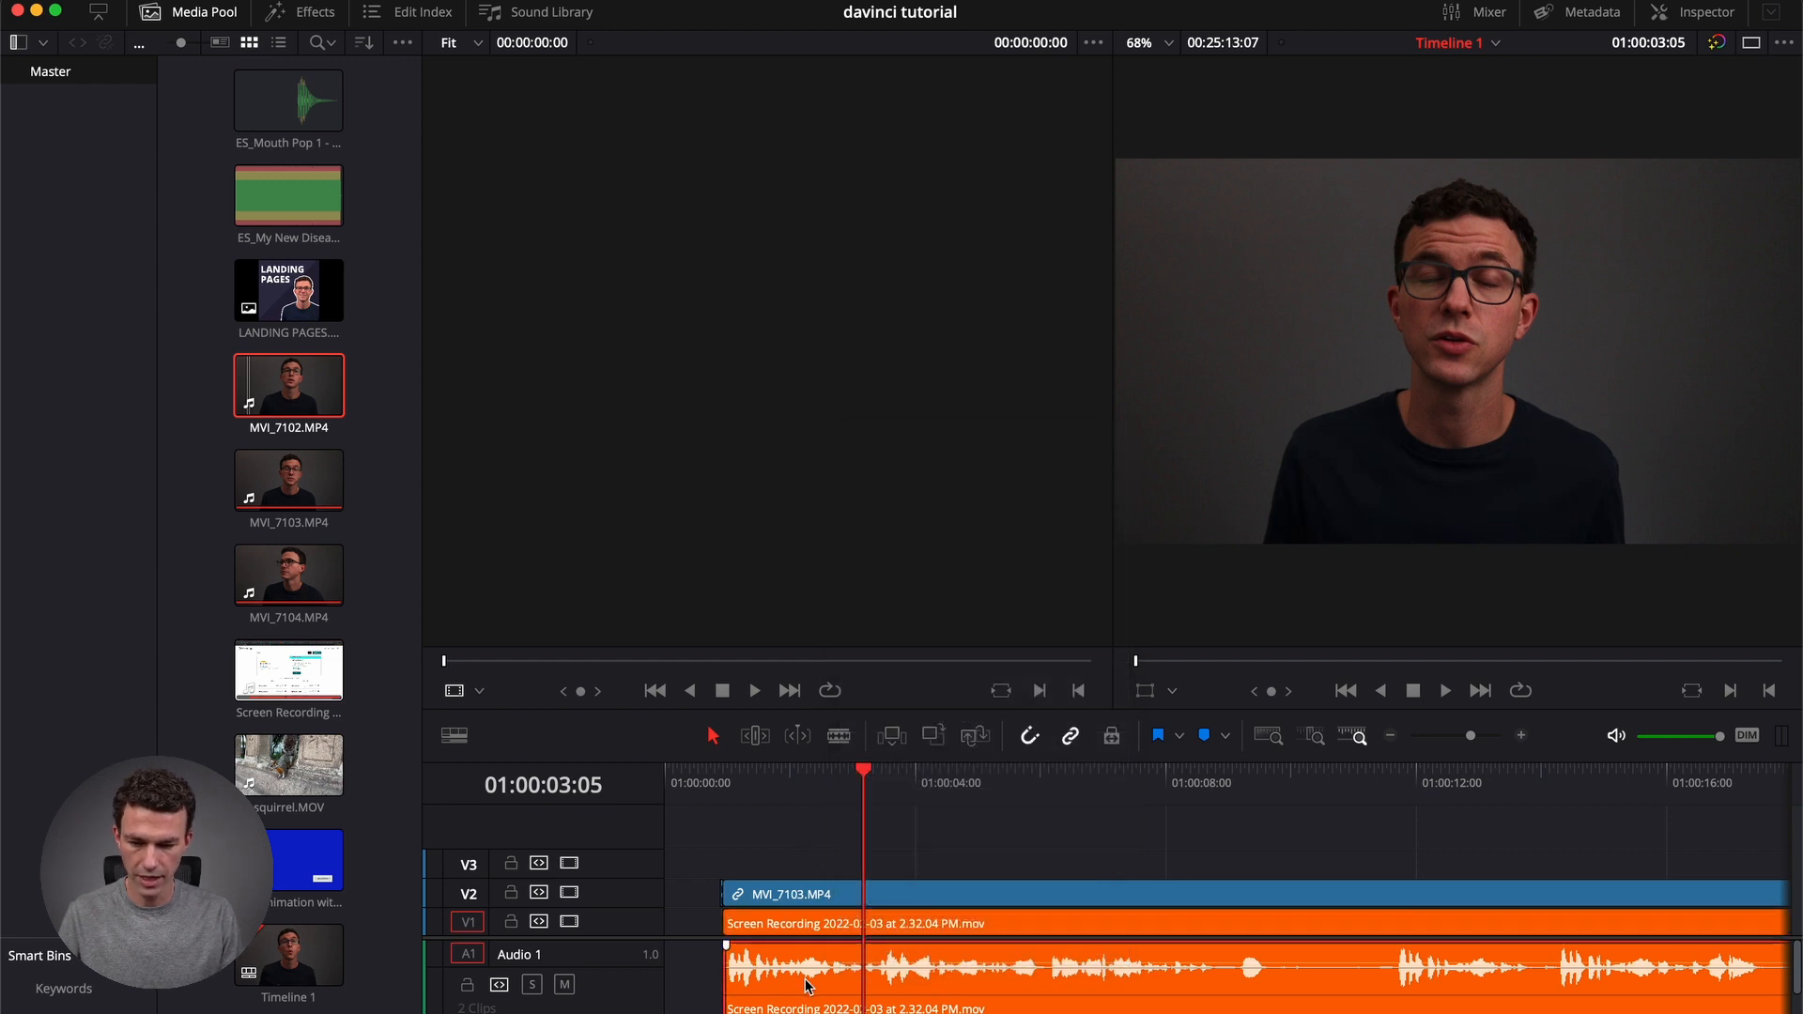
pyautogui.press('BackSpace')
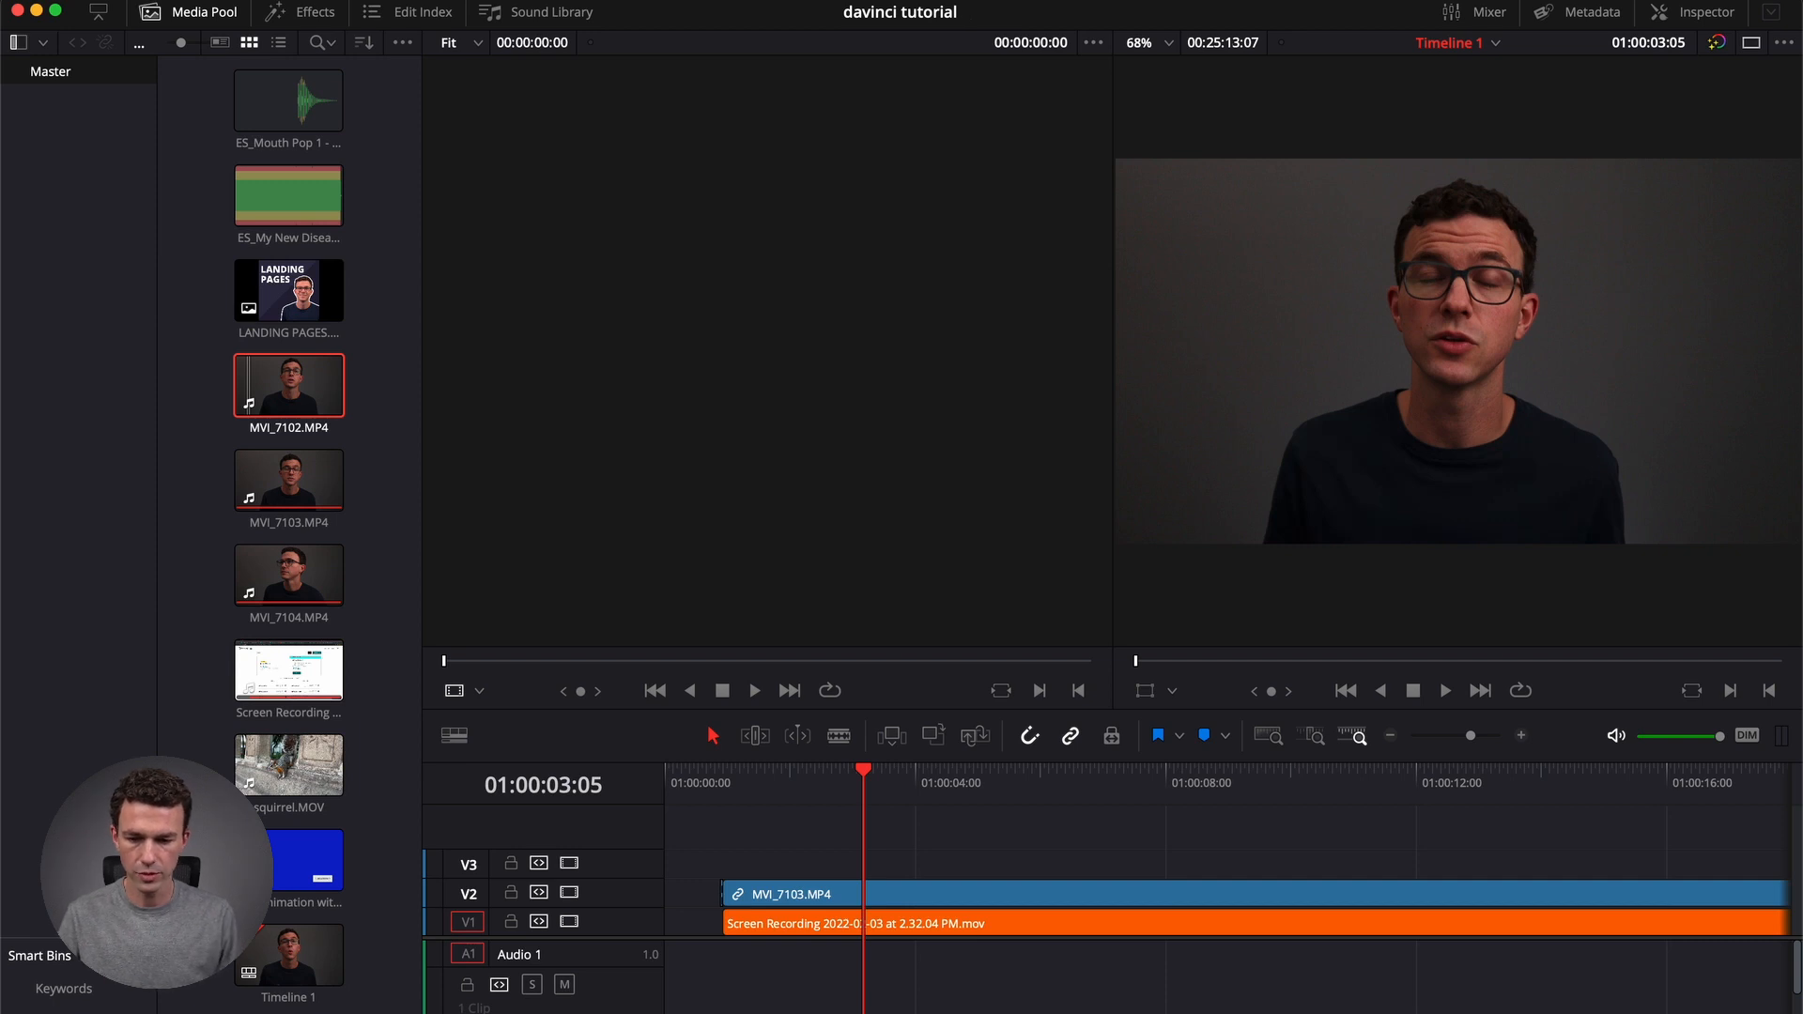
pyautogui.scroll(-3, 853, 1007)
pyautogui.scroll(2, 853, 1007)
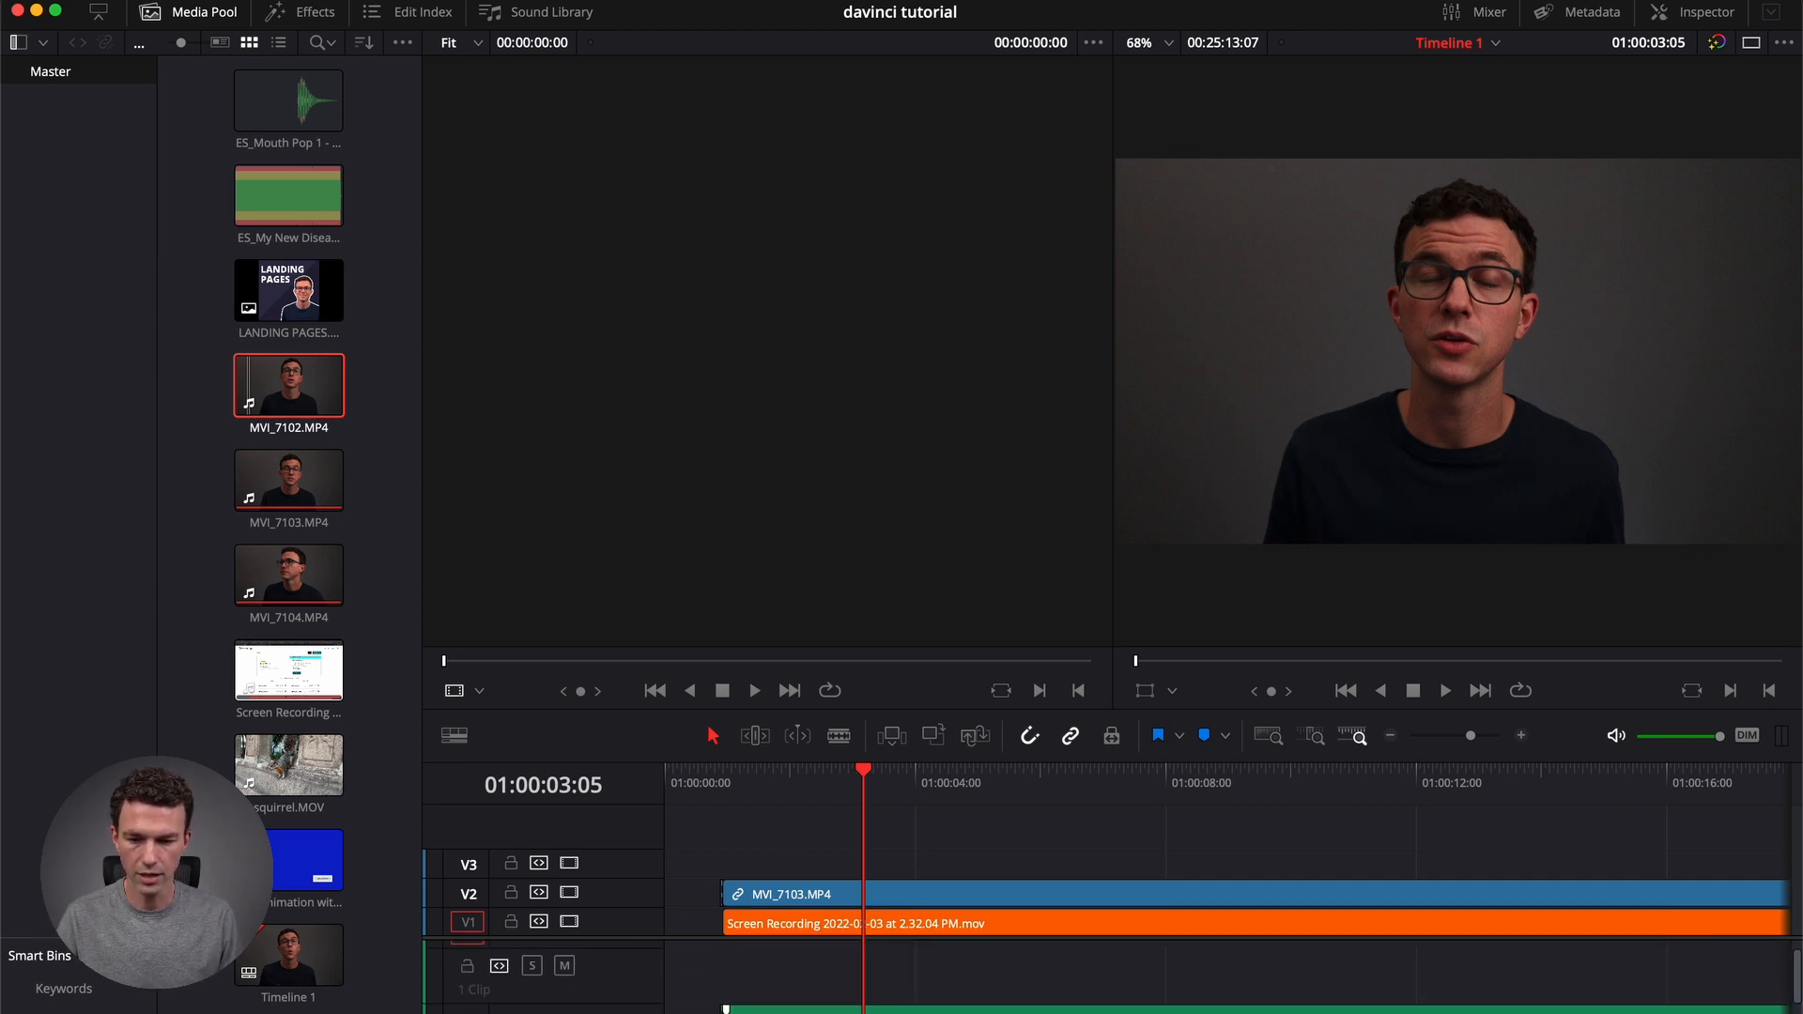
pyautogui.scroll(1, 848, 997)
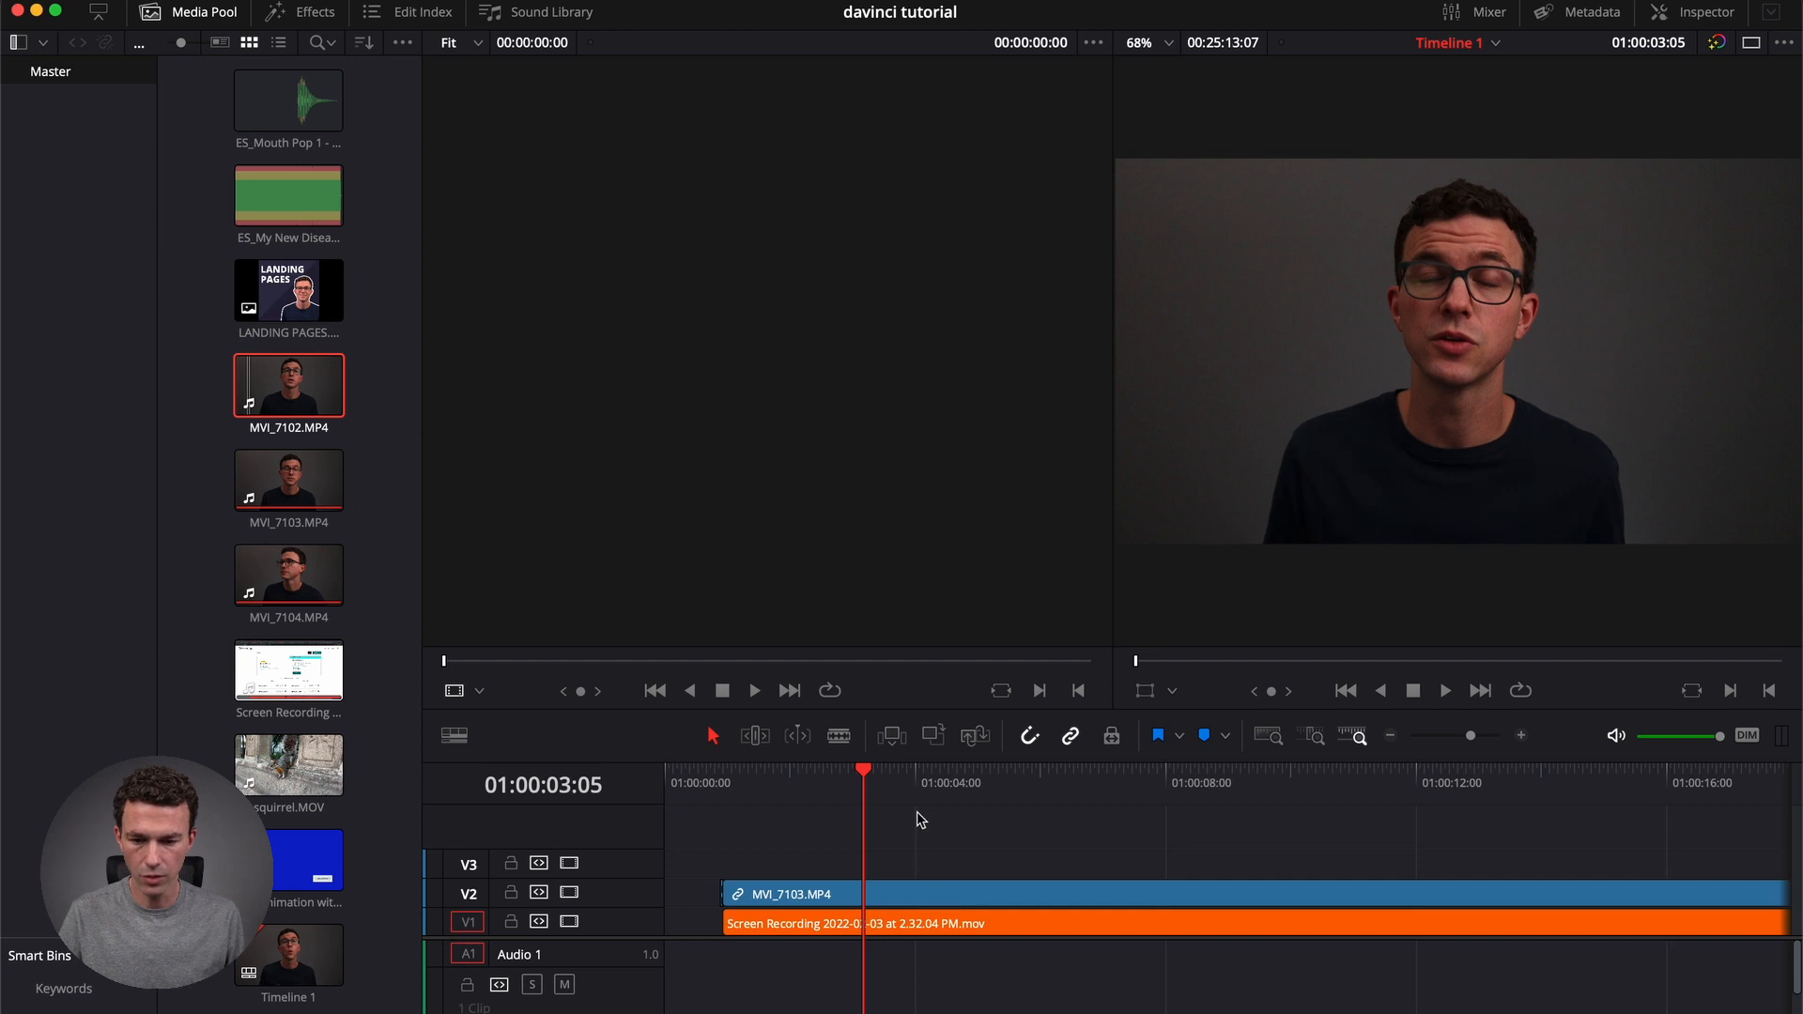
# Move the playhead to 01:13:04:16 in the screen-sharing part and select the MVI_7104 camera clip.
pyautogui.click(1092, 785)
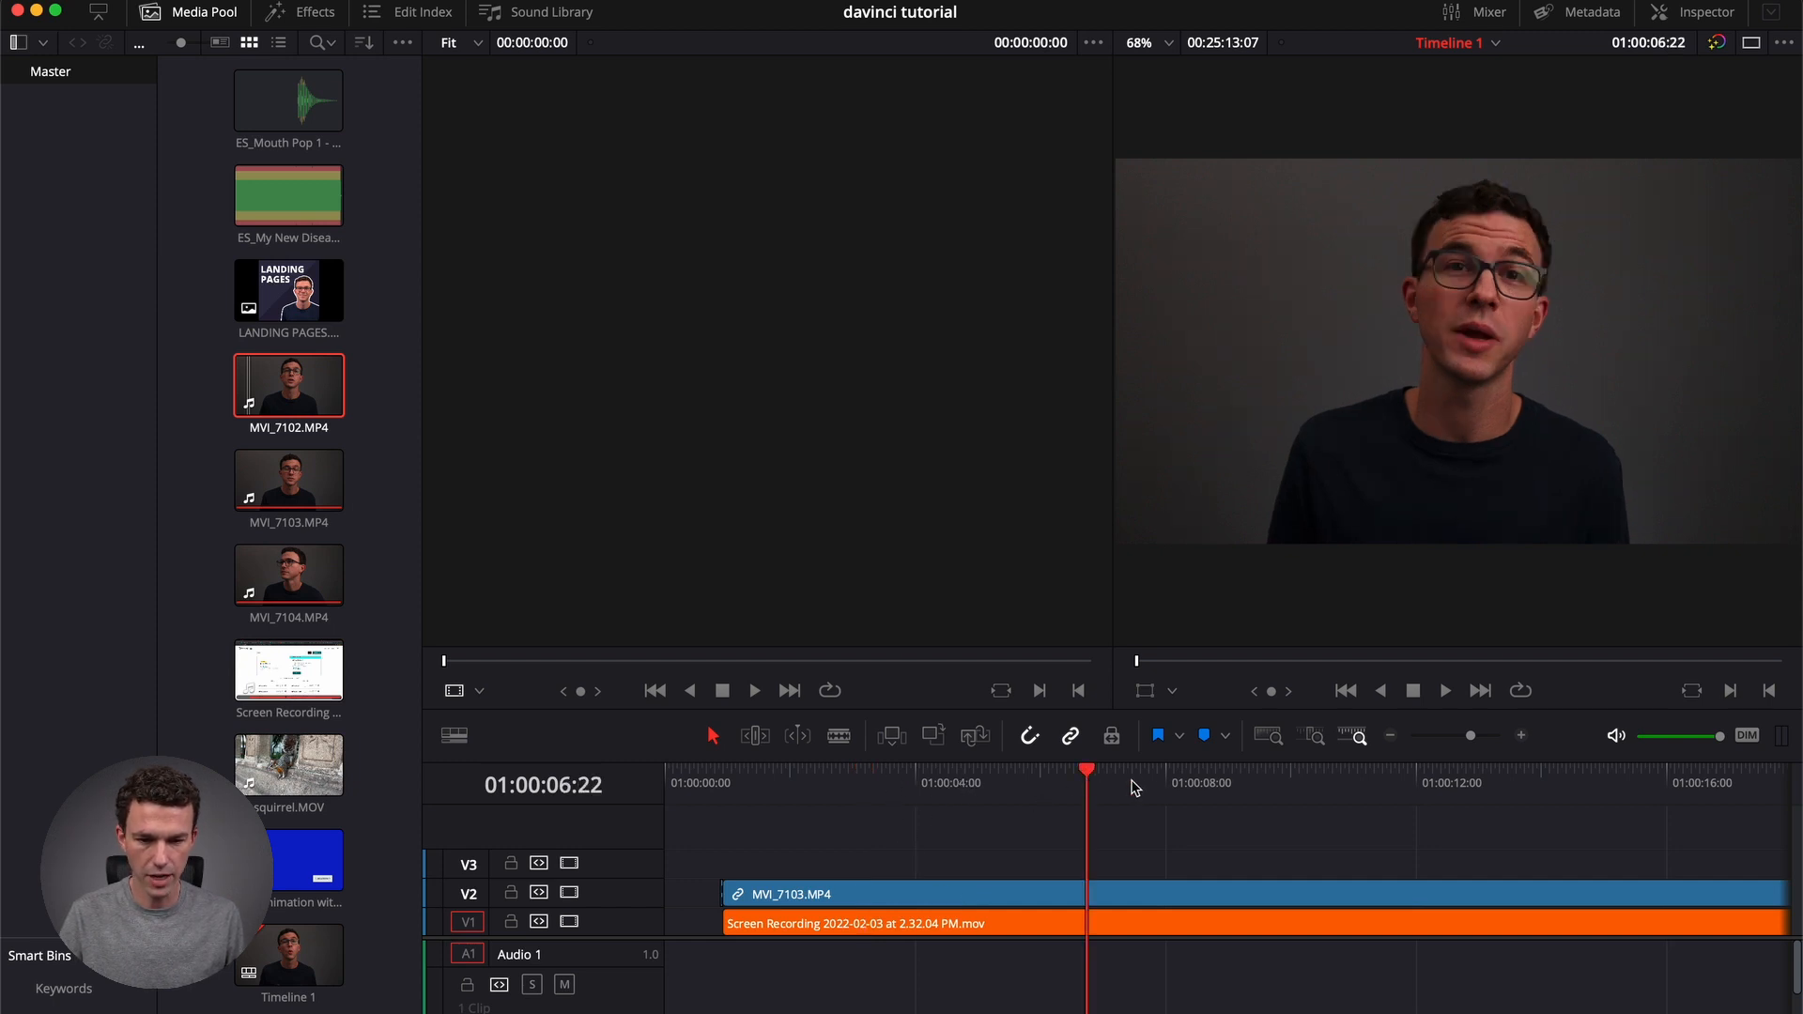
pyautogui.click(1165, 786)
pyautogui.moveTo(1444, 784); pyautogui.dragTo(1716, 785)
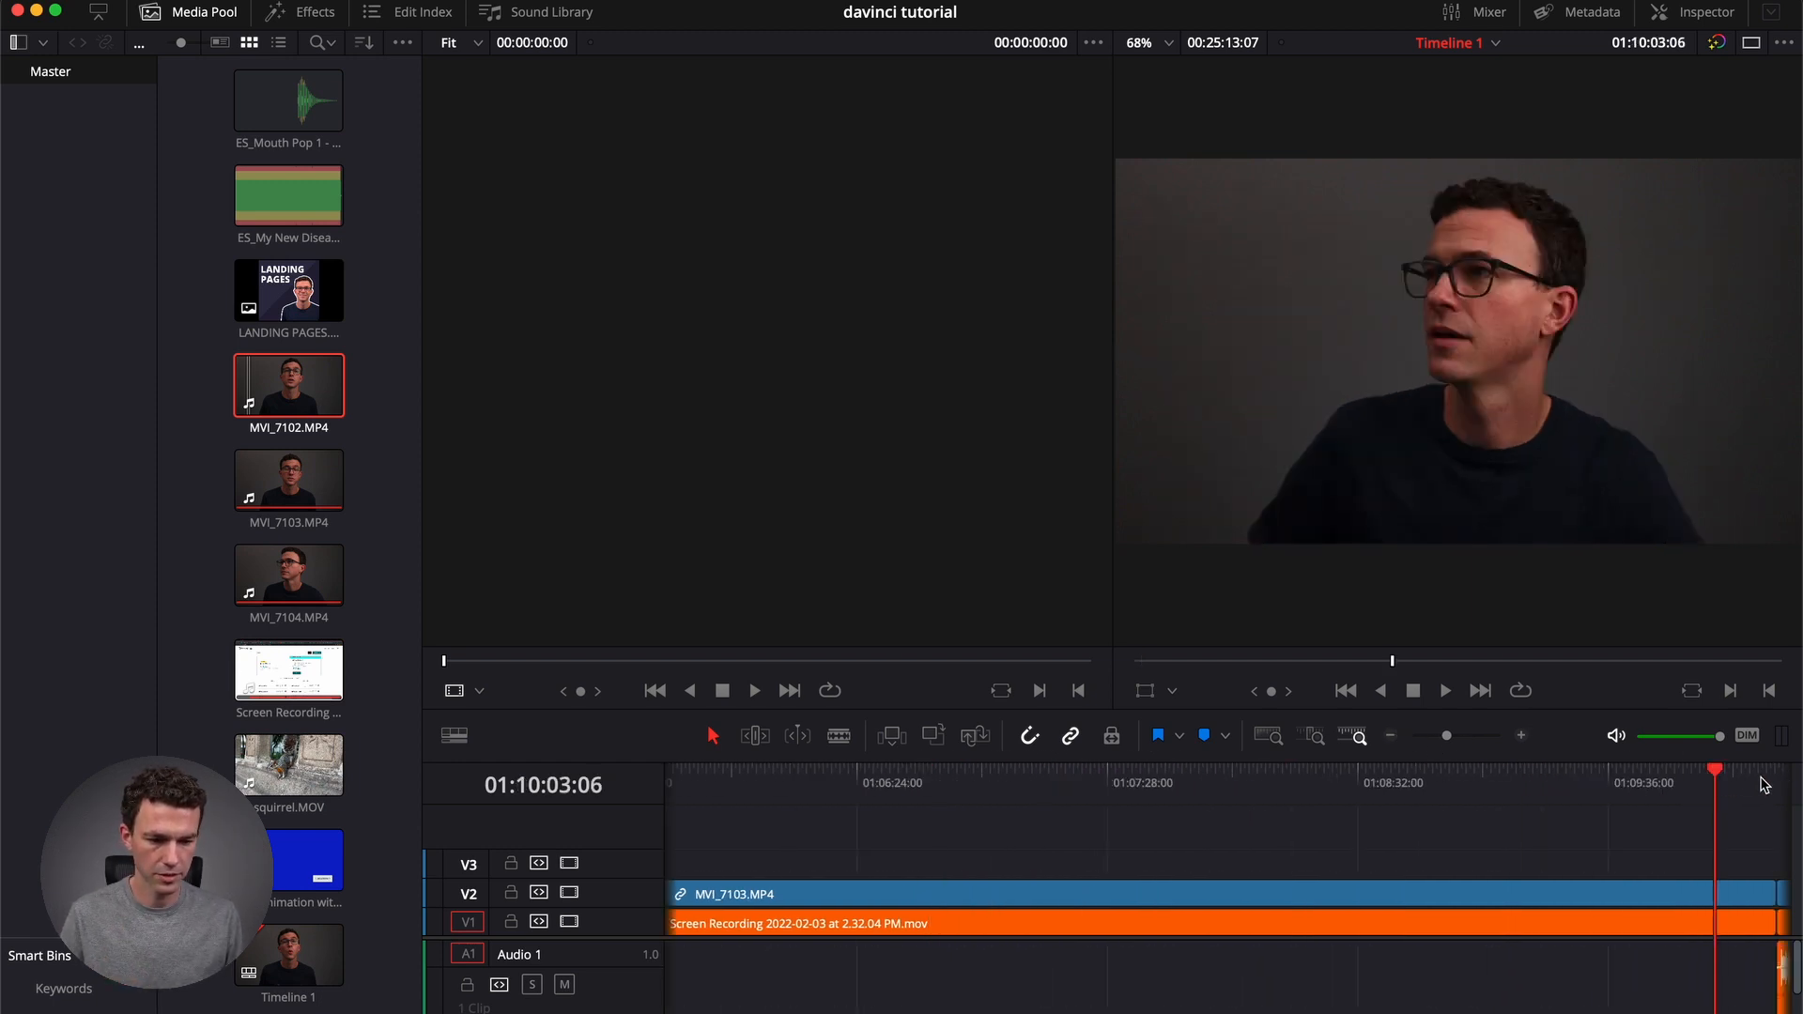
pyautogui.hscroll(3, 1763, 785)
pyautogui.click(1581, 780)
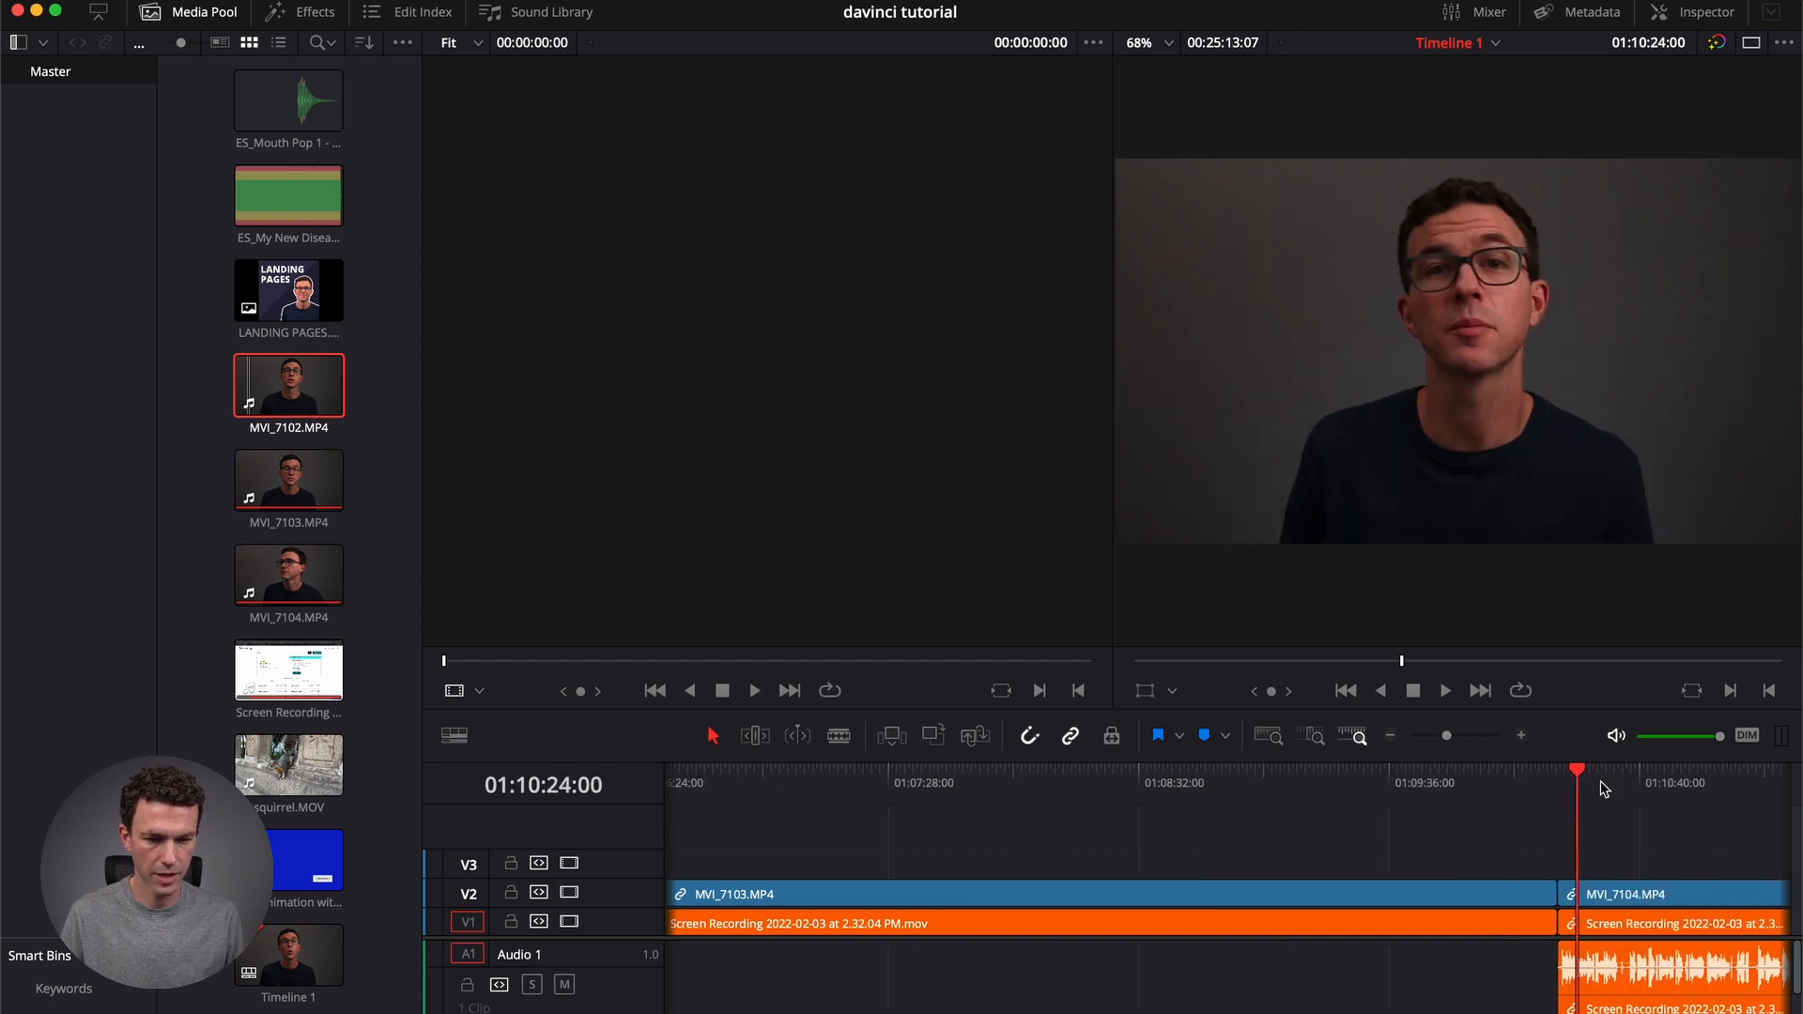
pyautogui.hscroll(5, 1690, 786)
pyautogui.click(1696, 785)
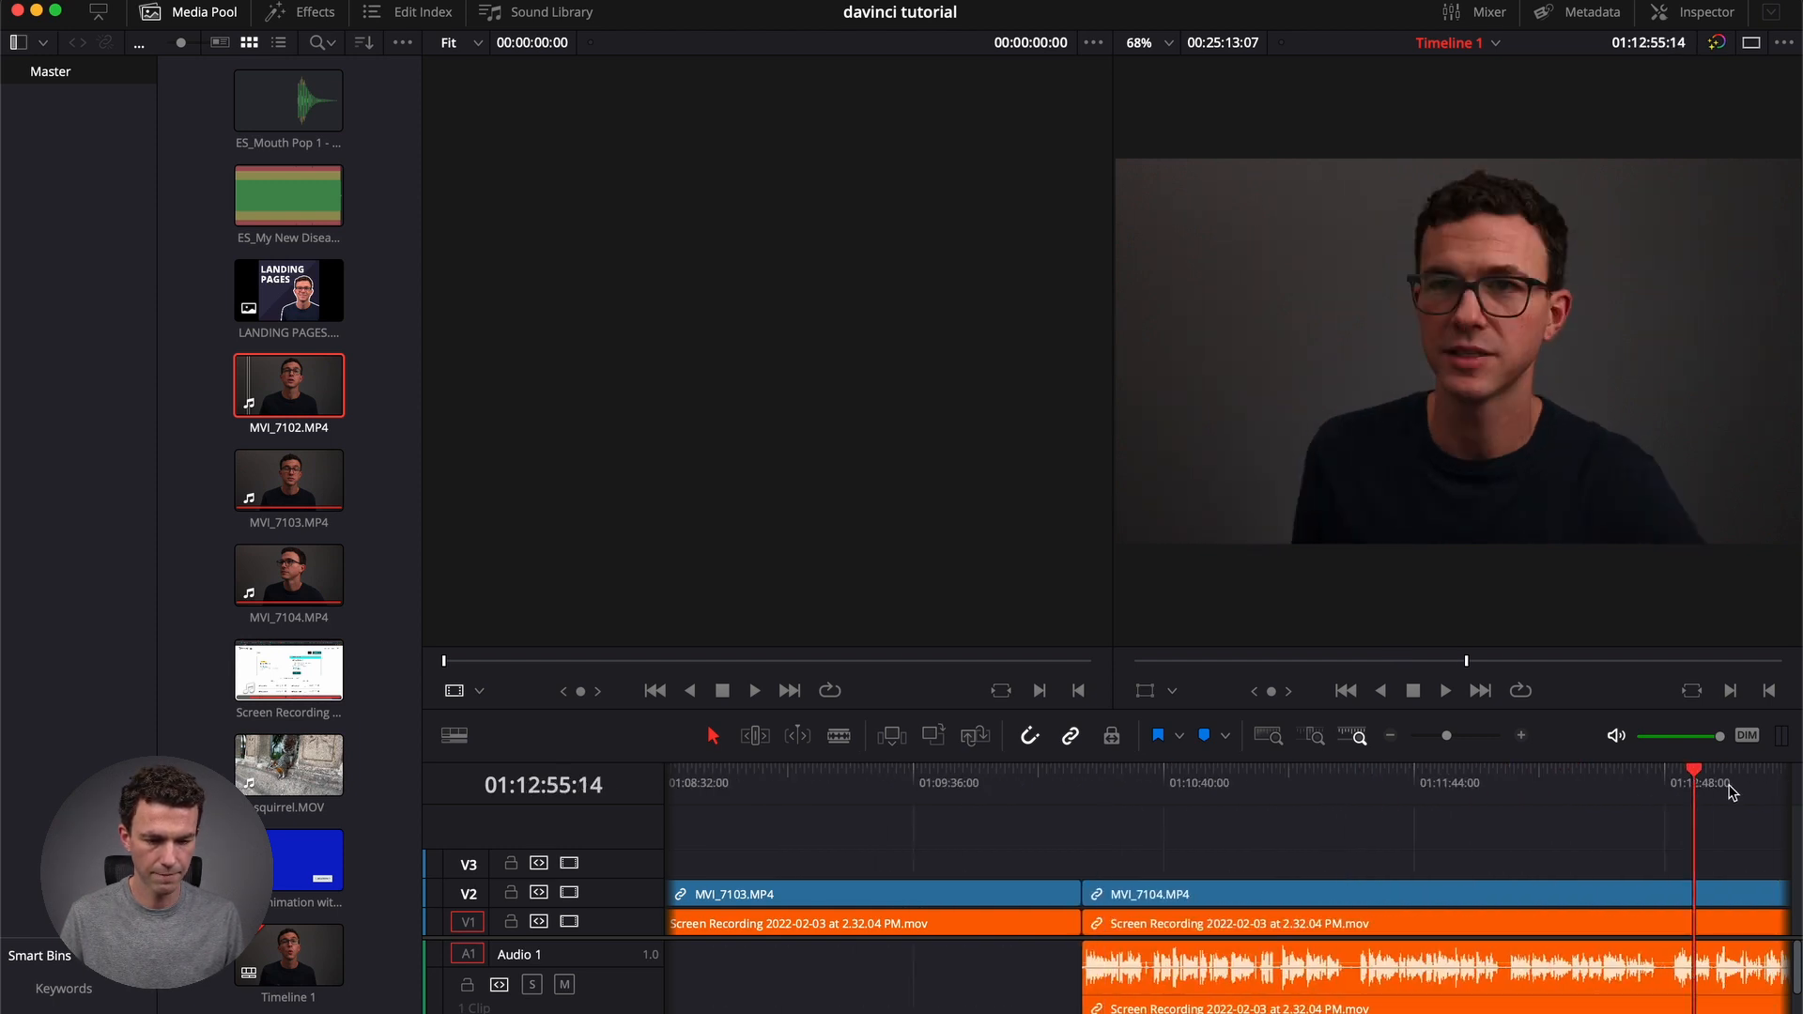
pyautogui.click(1731, 787)
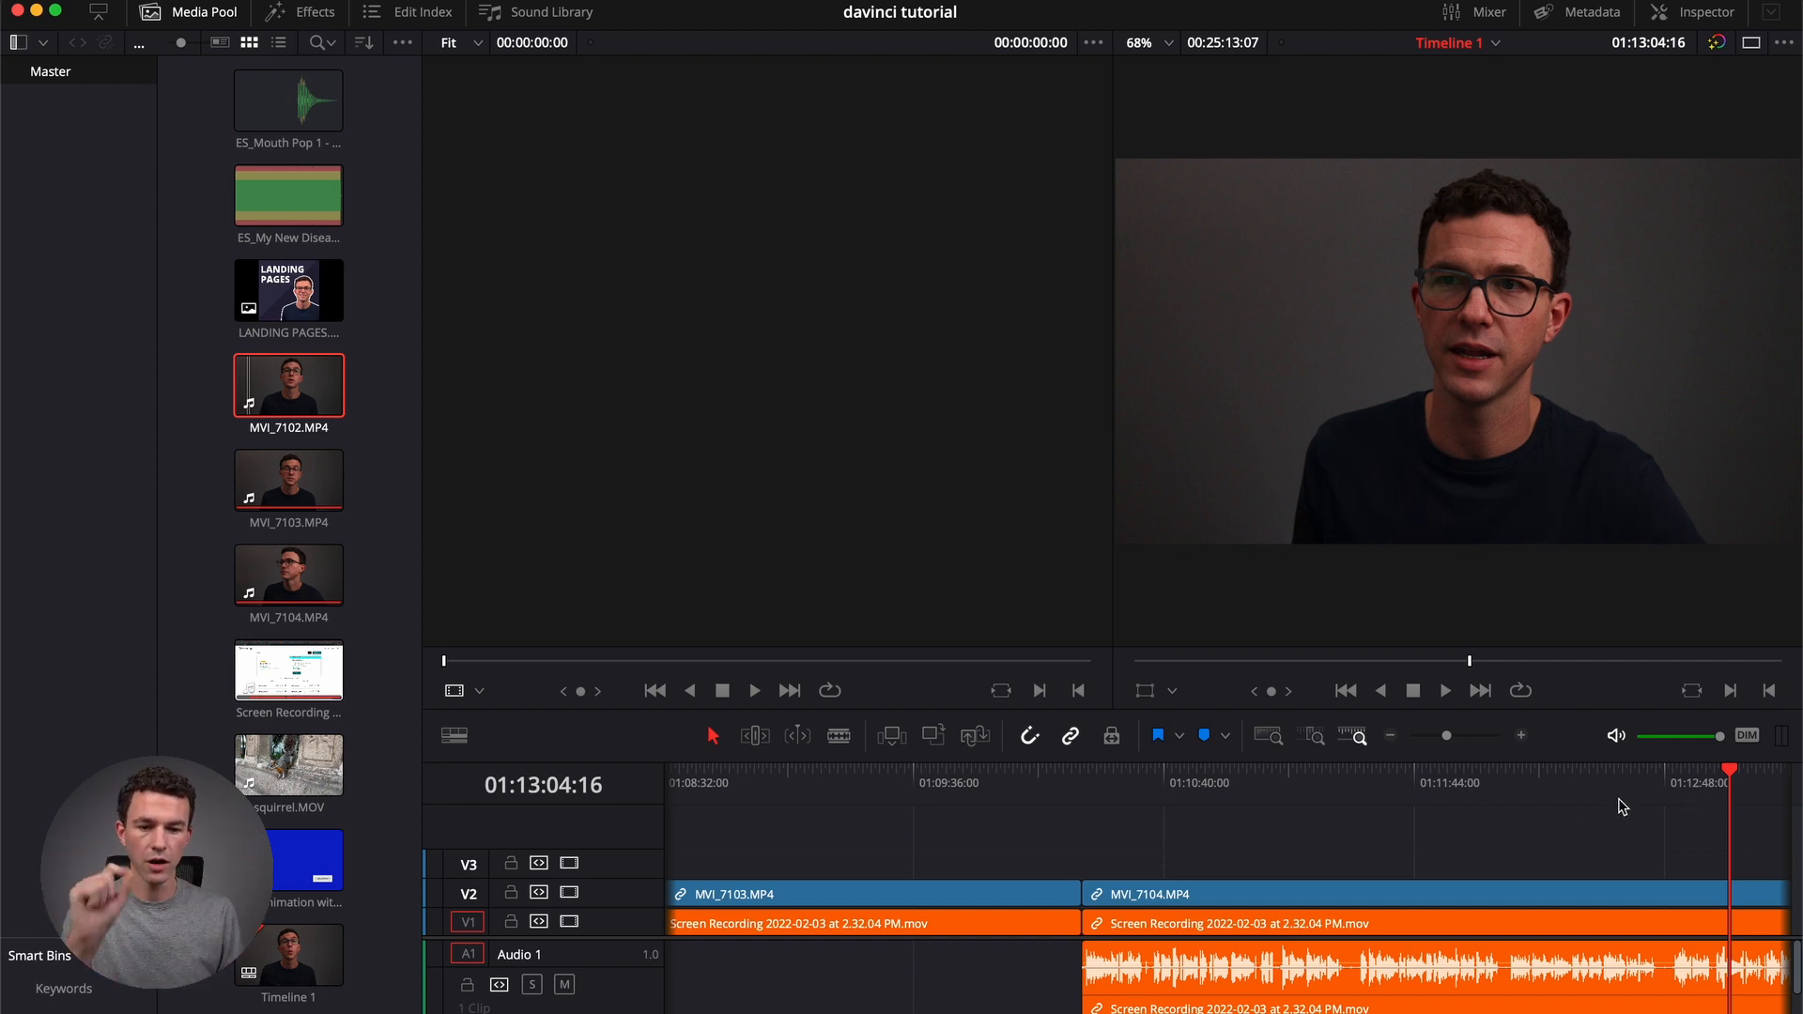
pyautogui.click(1486, 895)
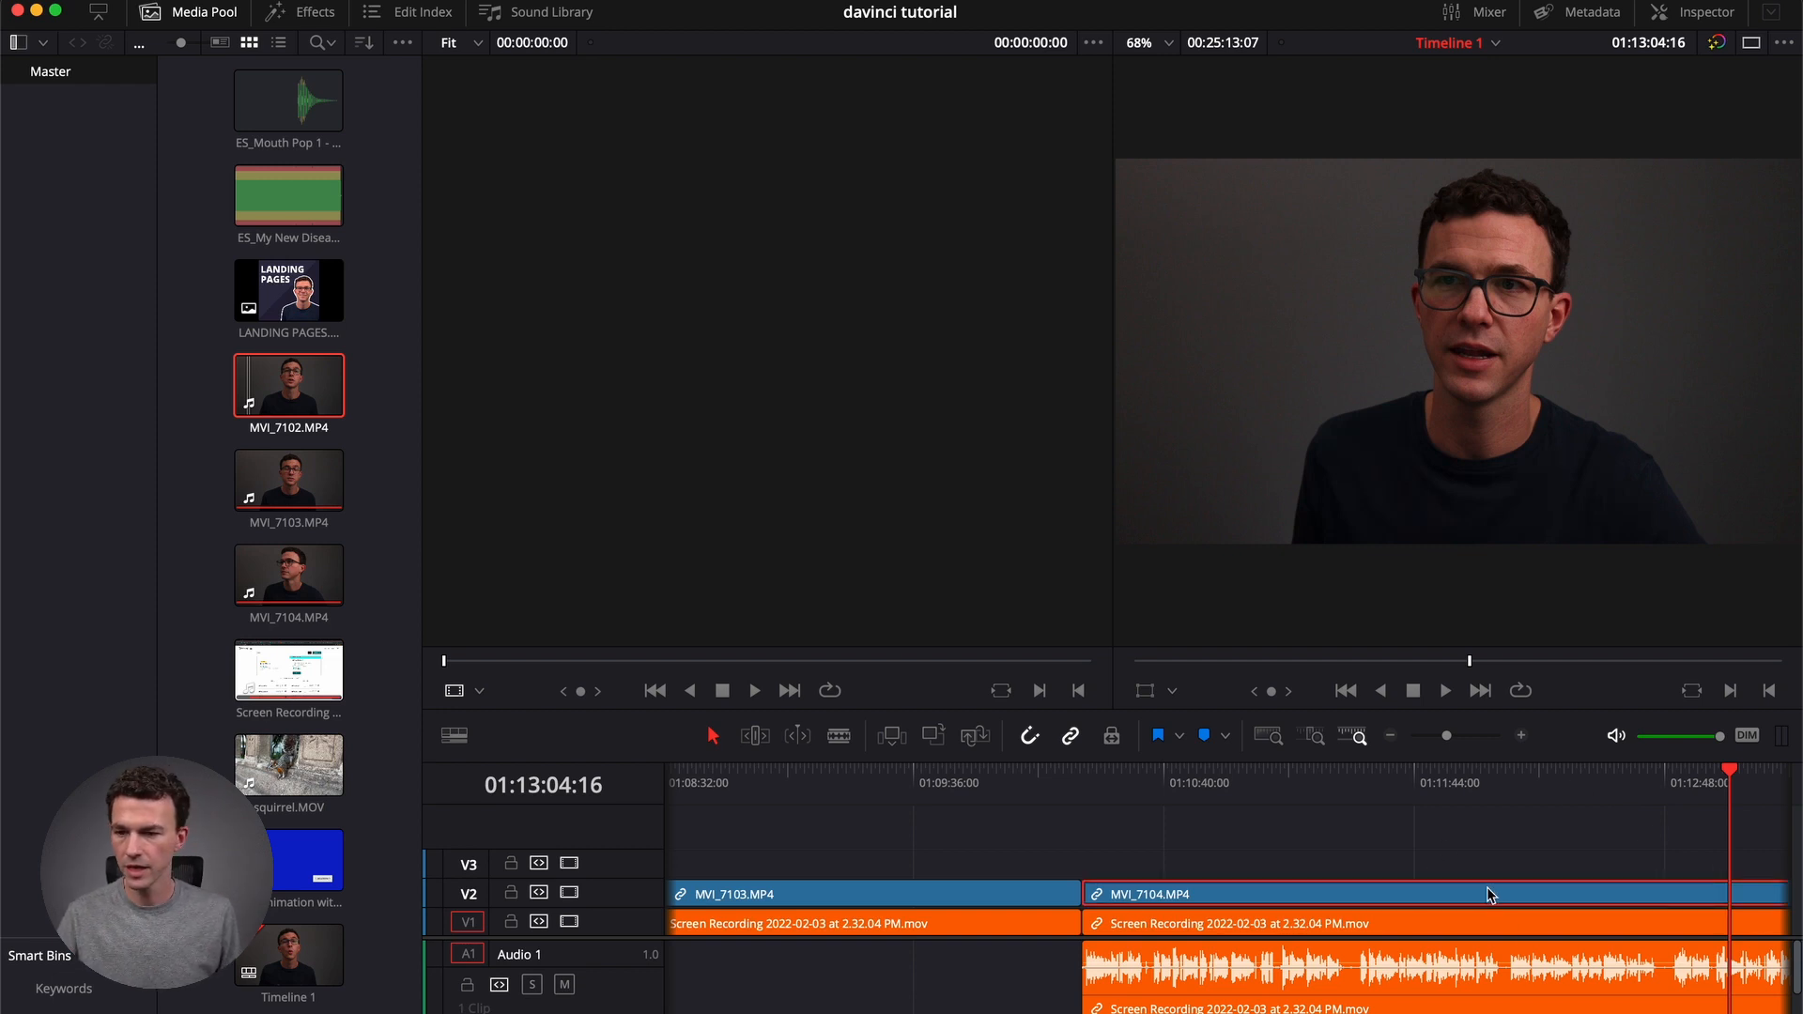
# Search the Open FX effects for "trans" and apply the Transform effect to MVI_7104 on V2.
pyautogui.click(193, 15)
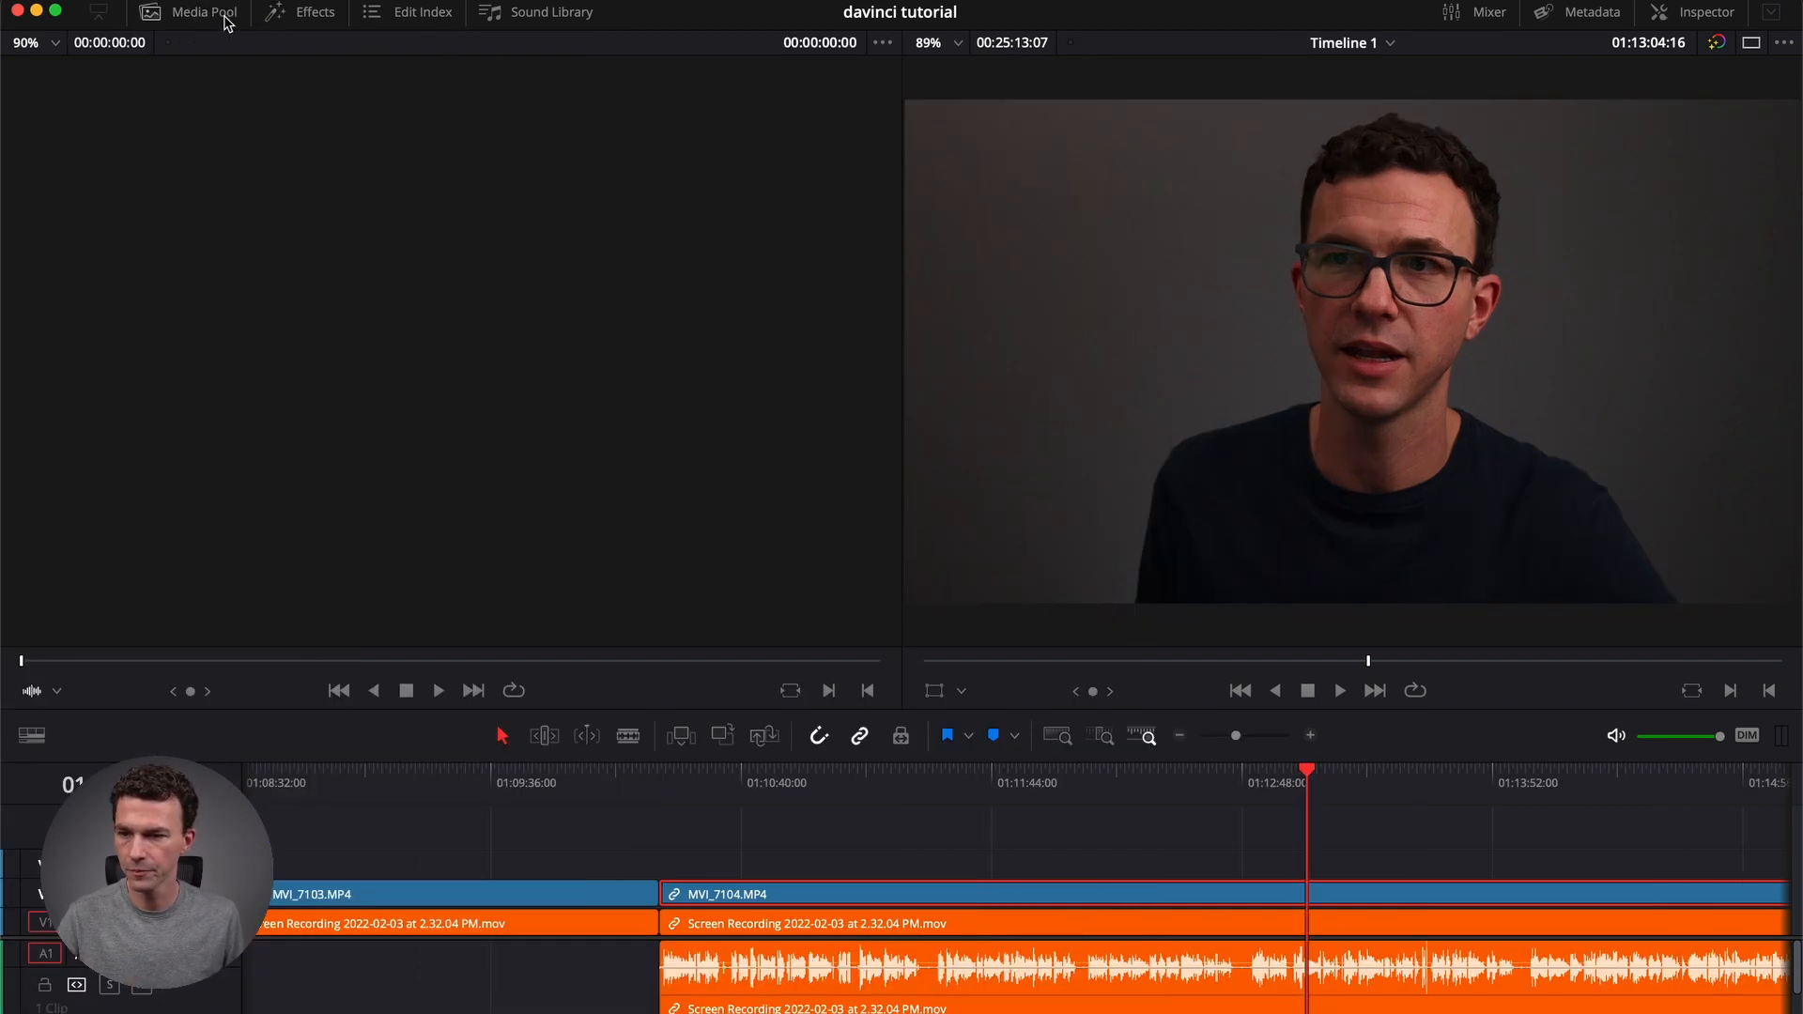
pyautogui.click(302, 15)
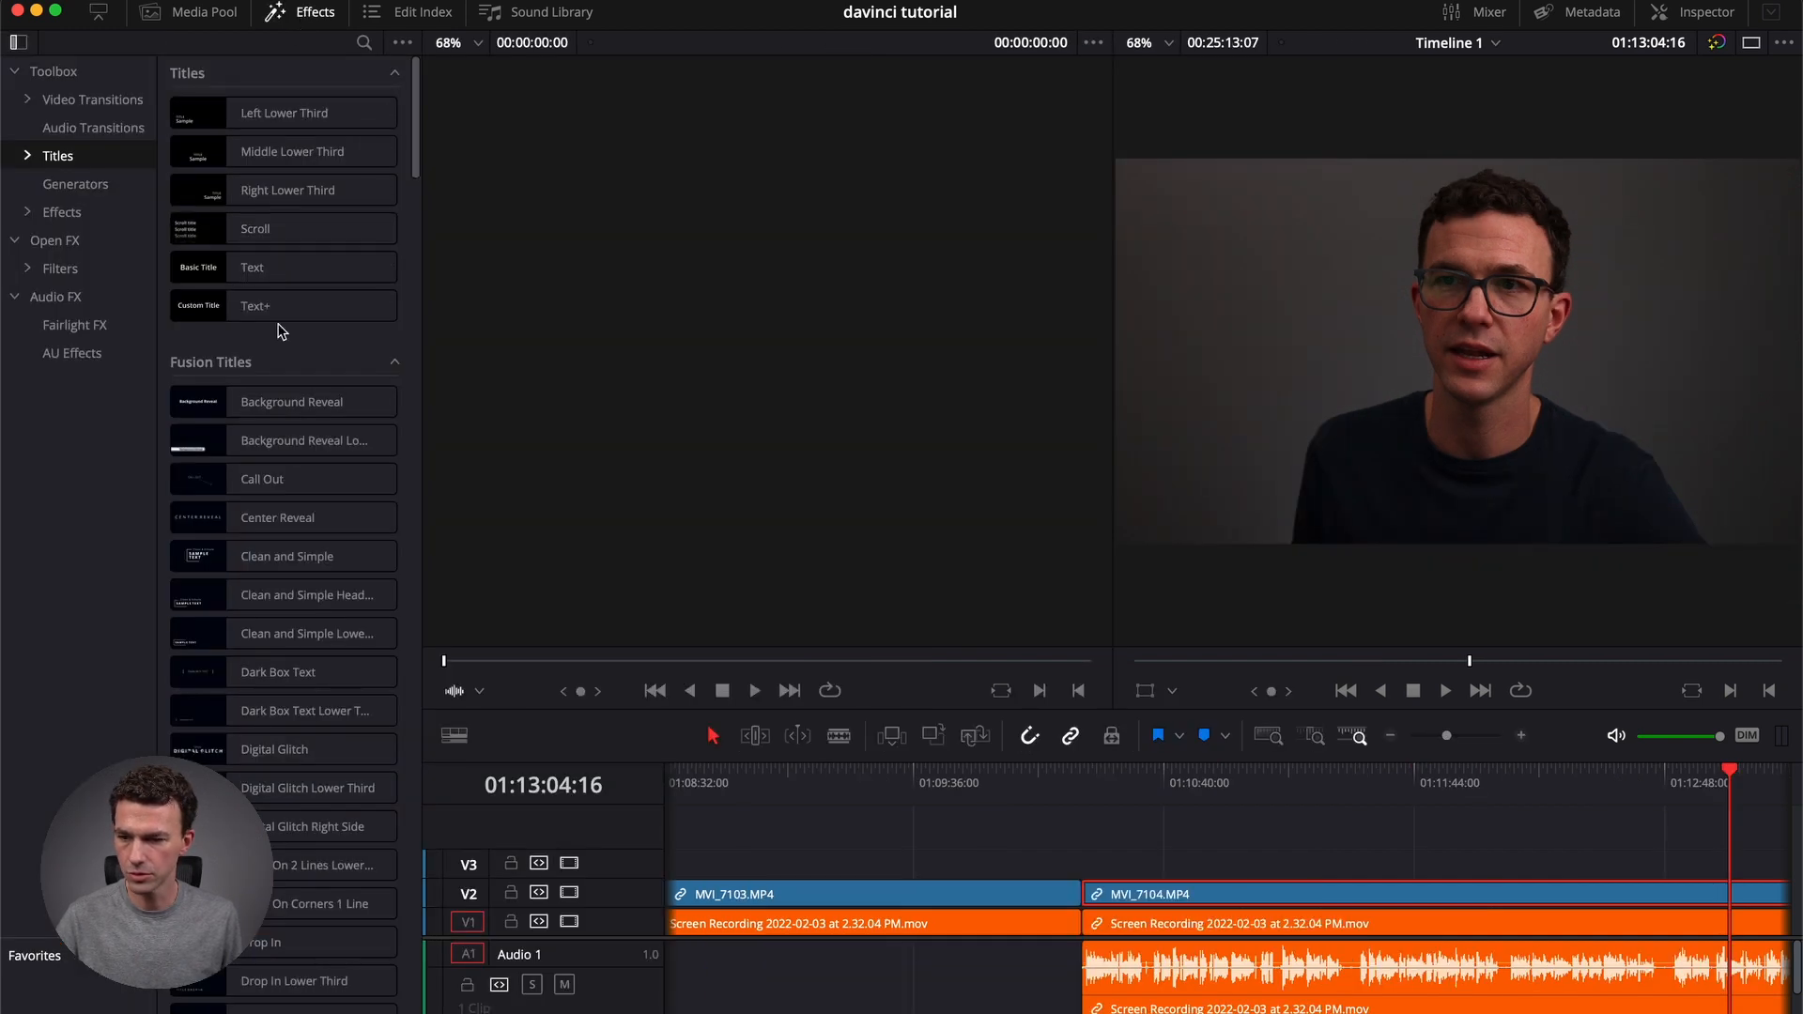
pyautogui.scroll(-10, 291, 358)
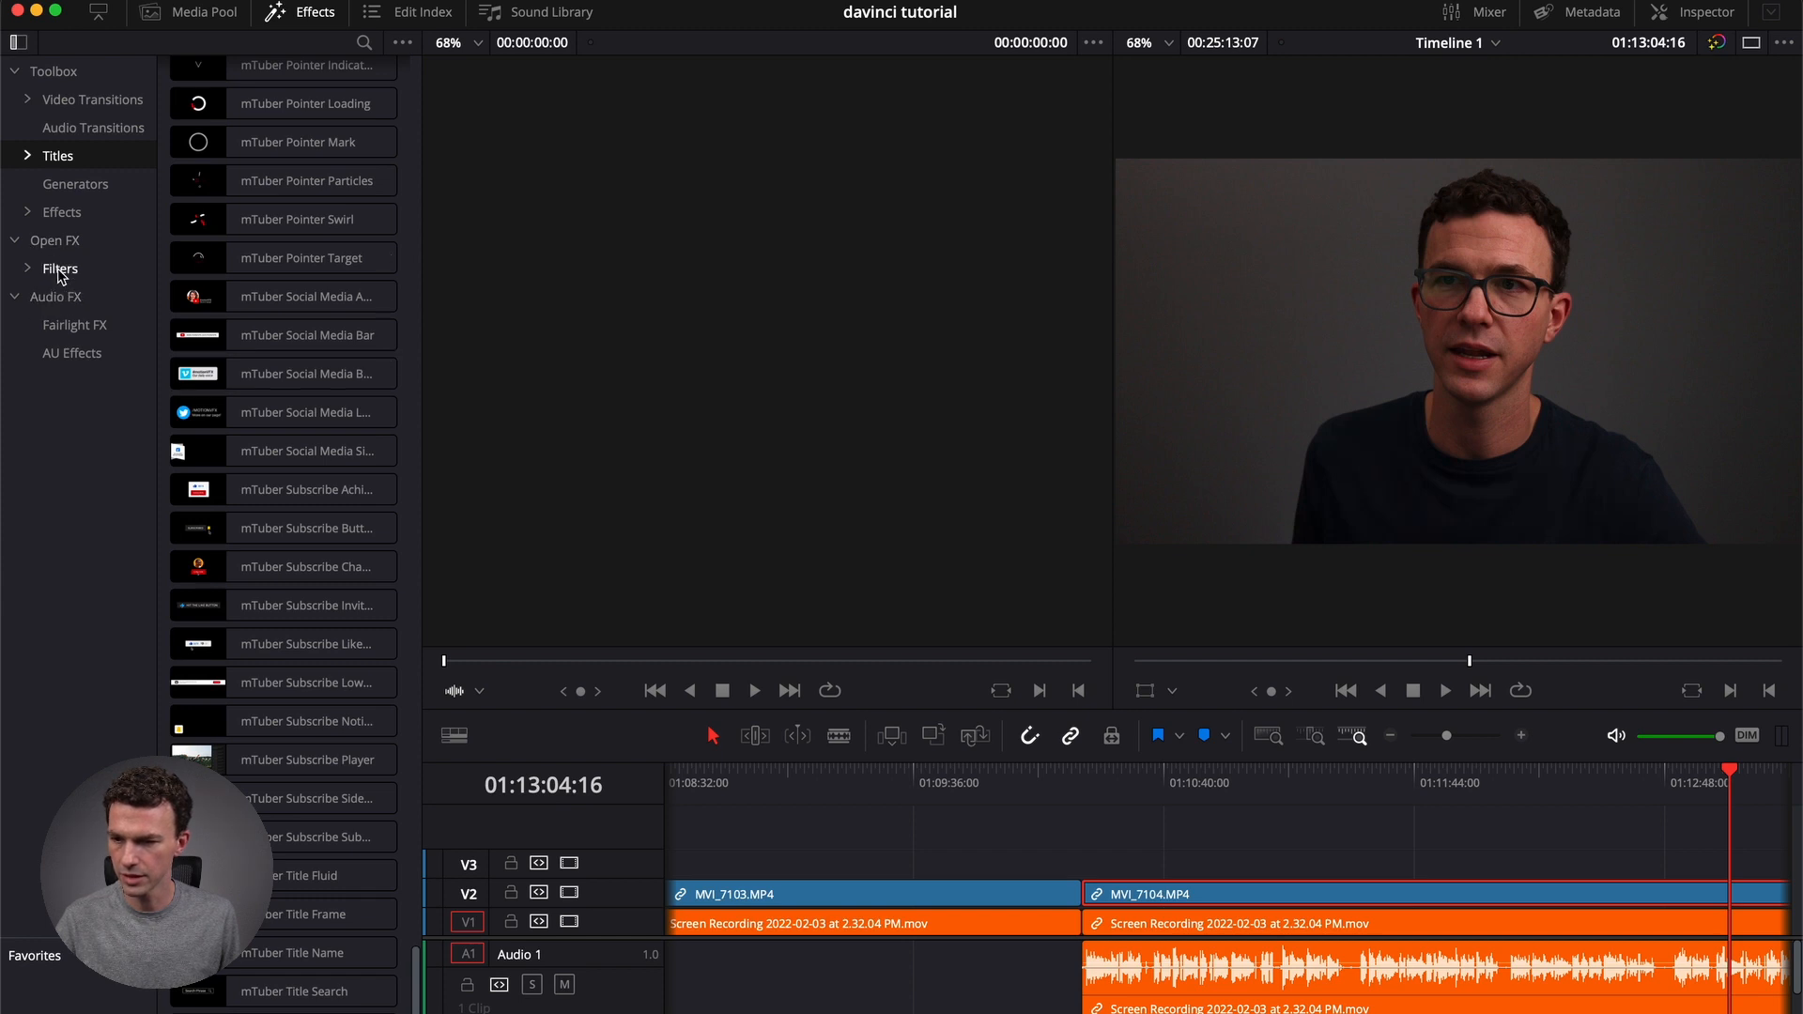
pyautogui.click(59, 242)
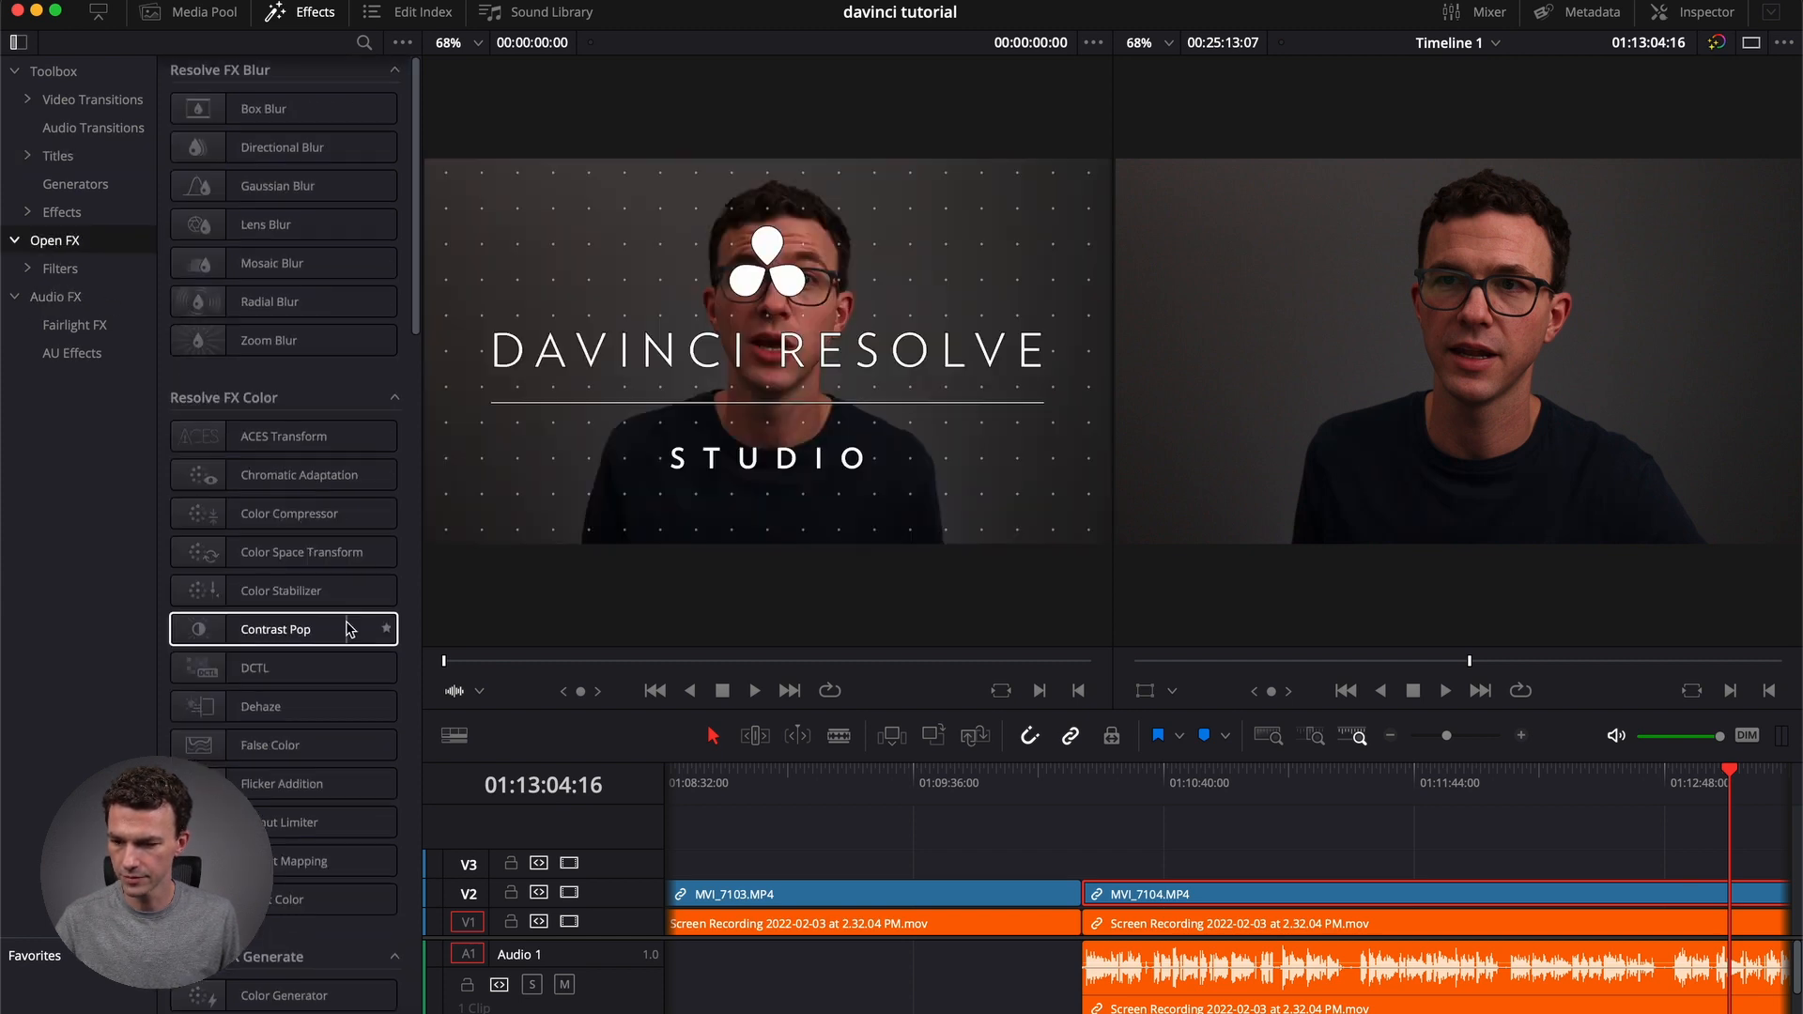
pyautogui.scroll(-10, 347, 620)
pyautogui.scroll(10, 263, 357)
pyautogui.click(364, 43)
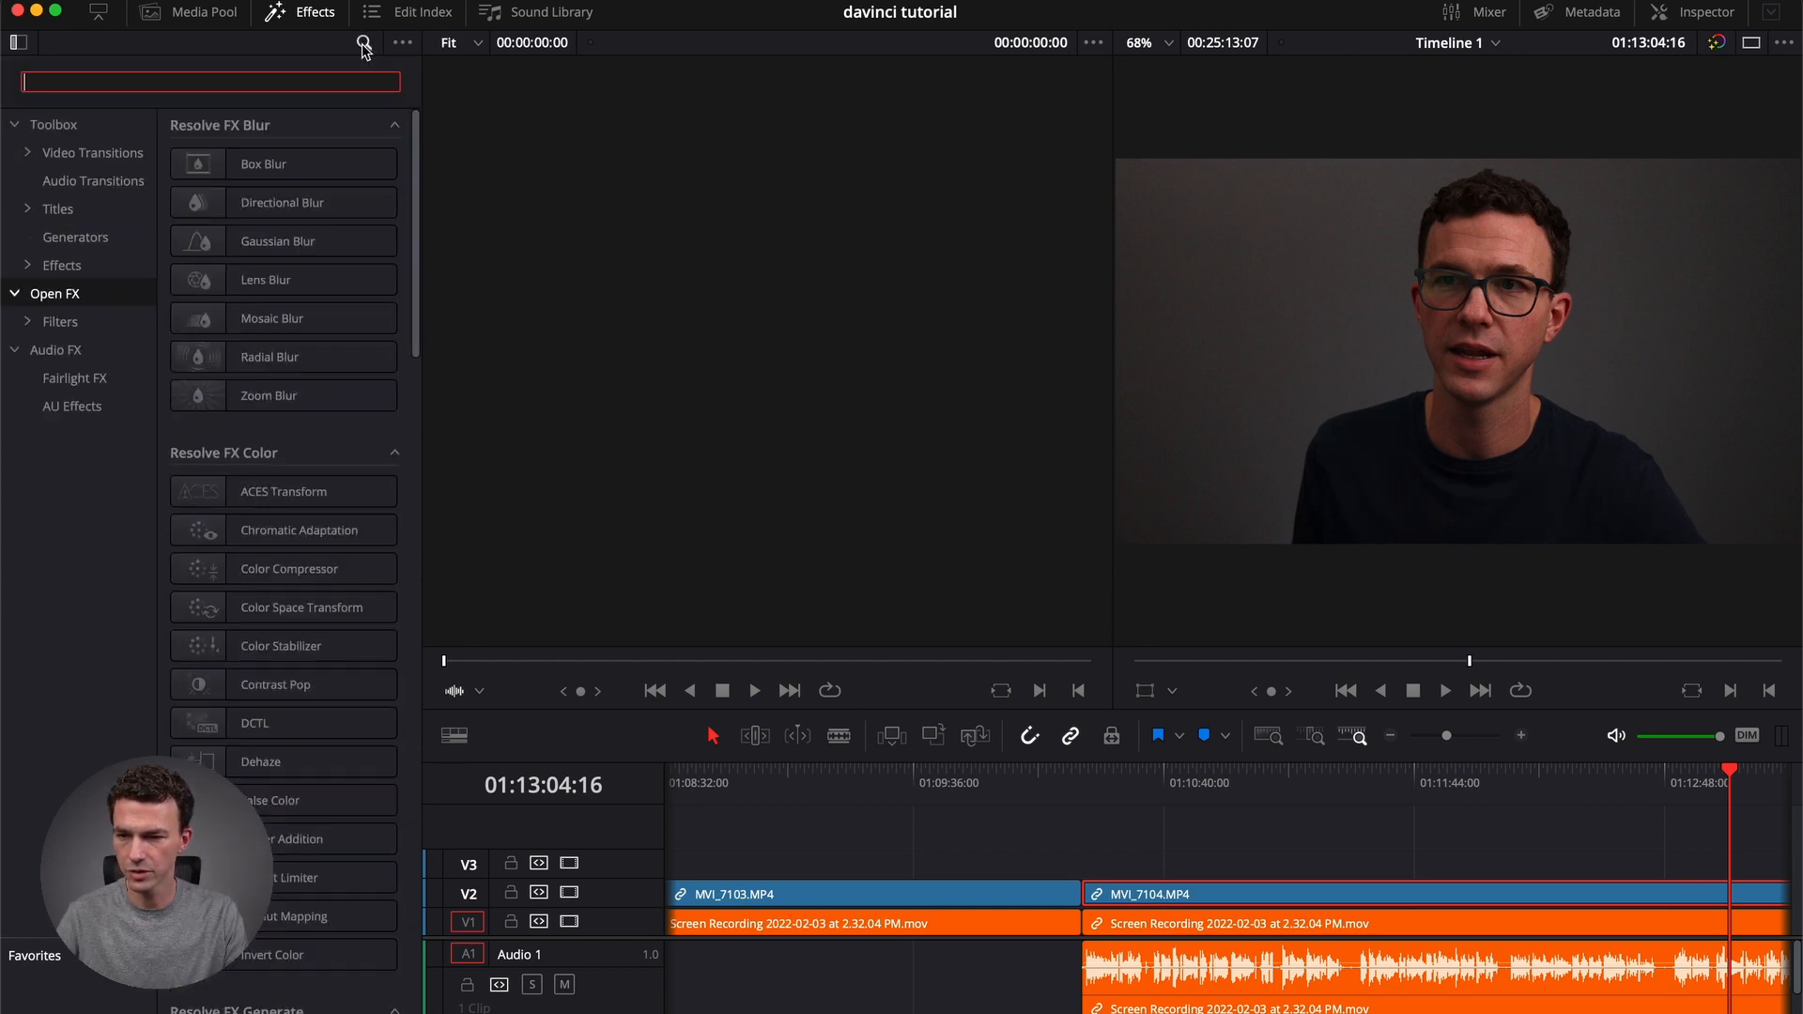
pyautogui.write('trans')
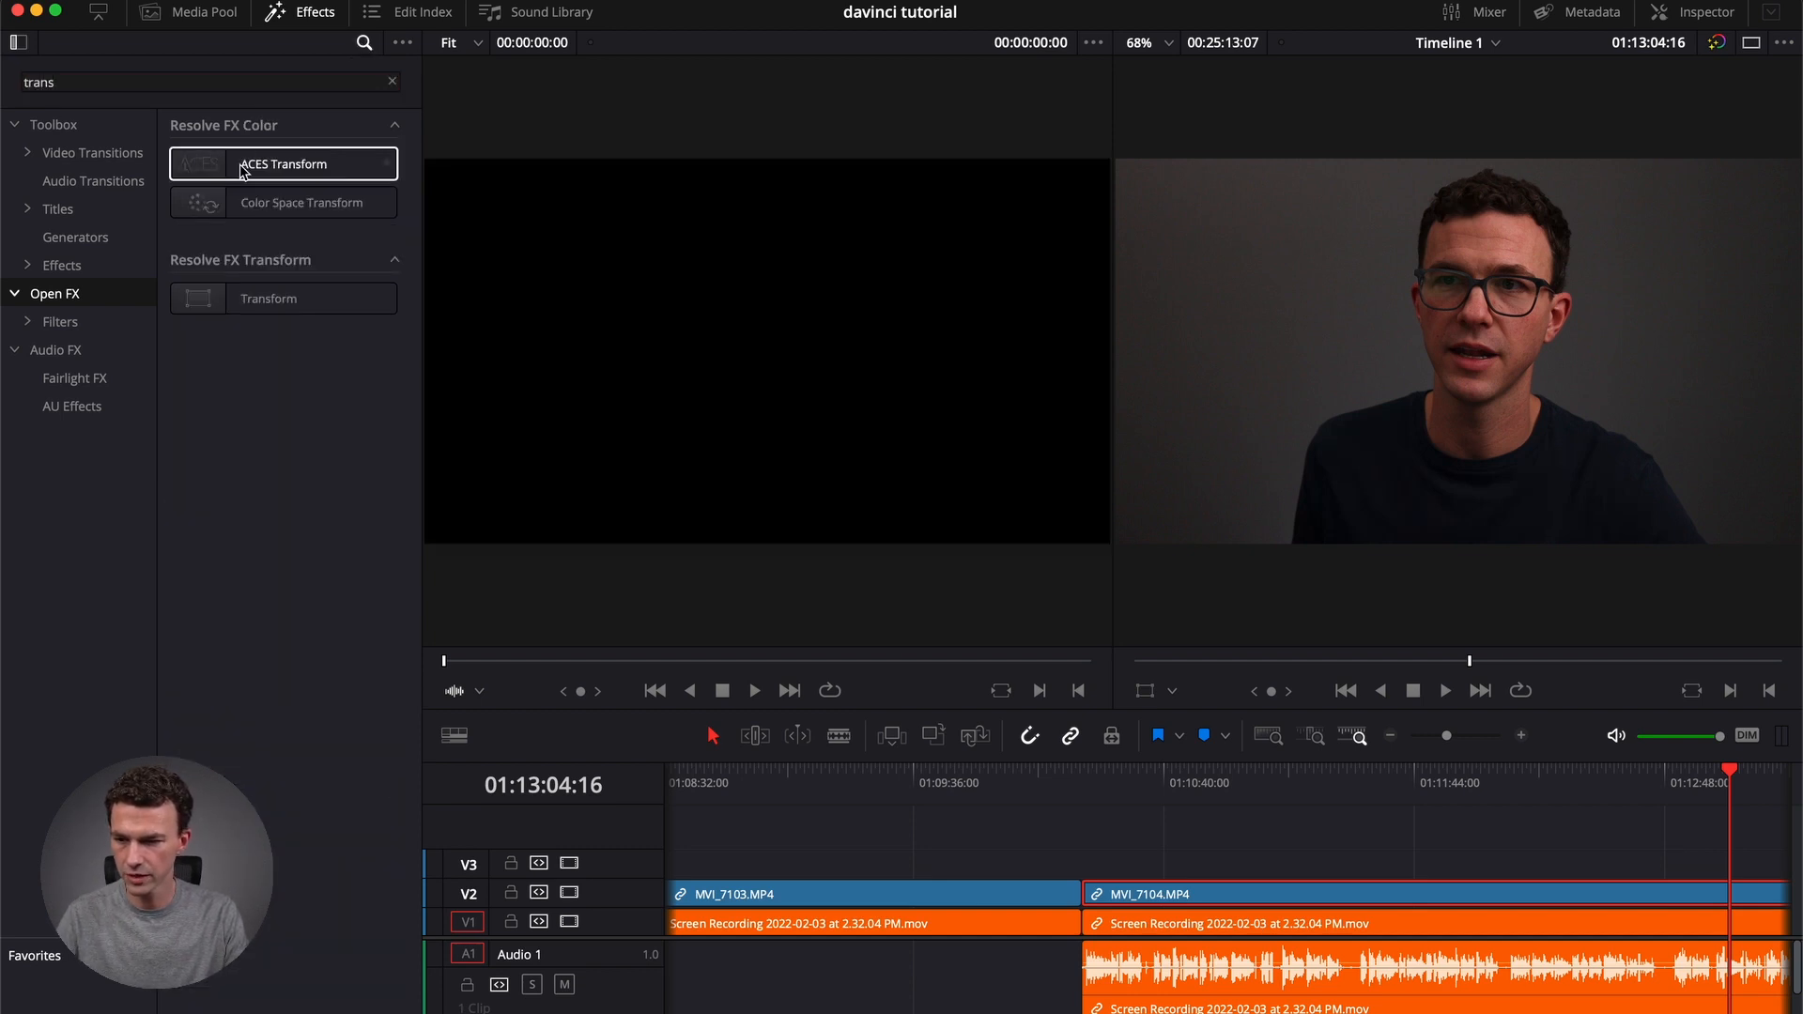
pyautogui.moveTo(244, 305); pyautogui.dragTo(1186, 898)
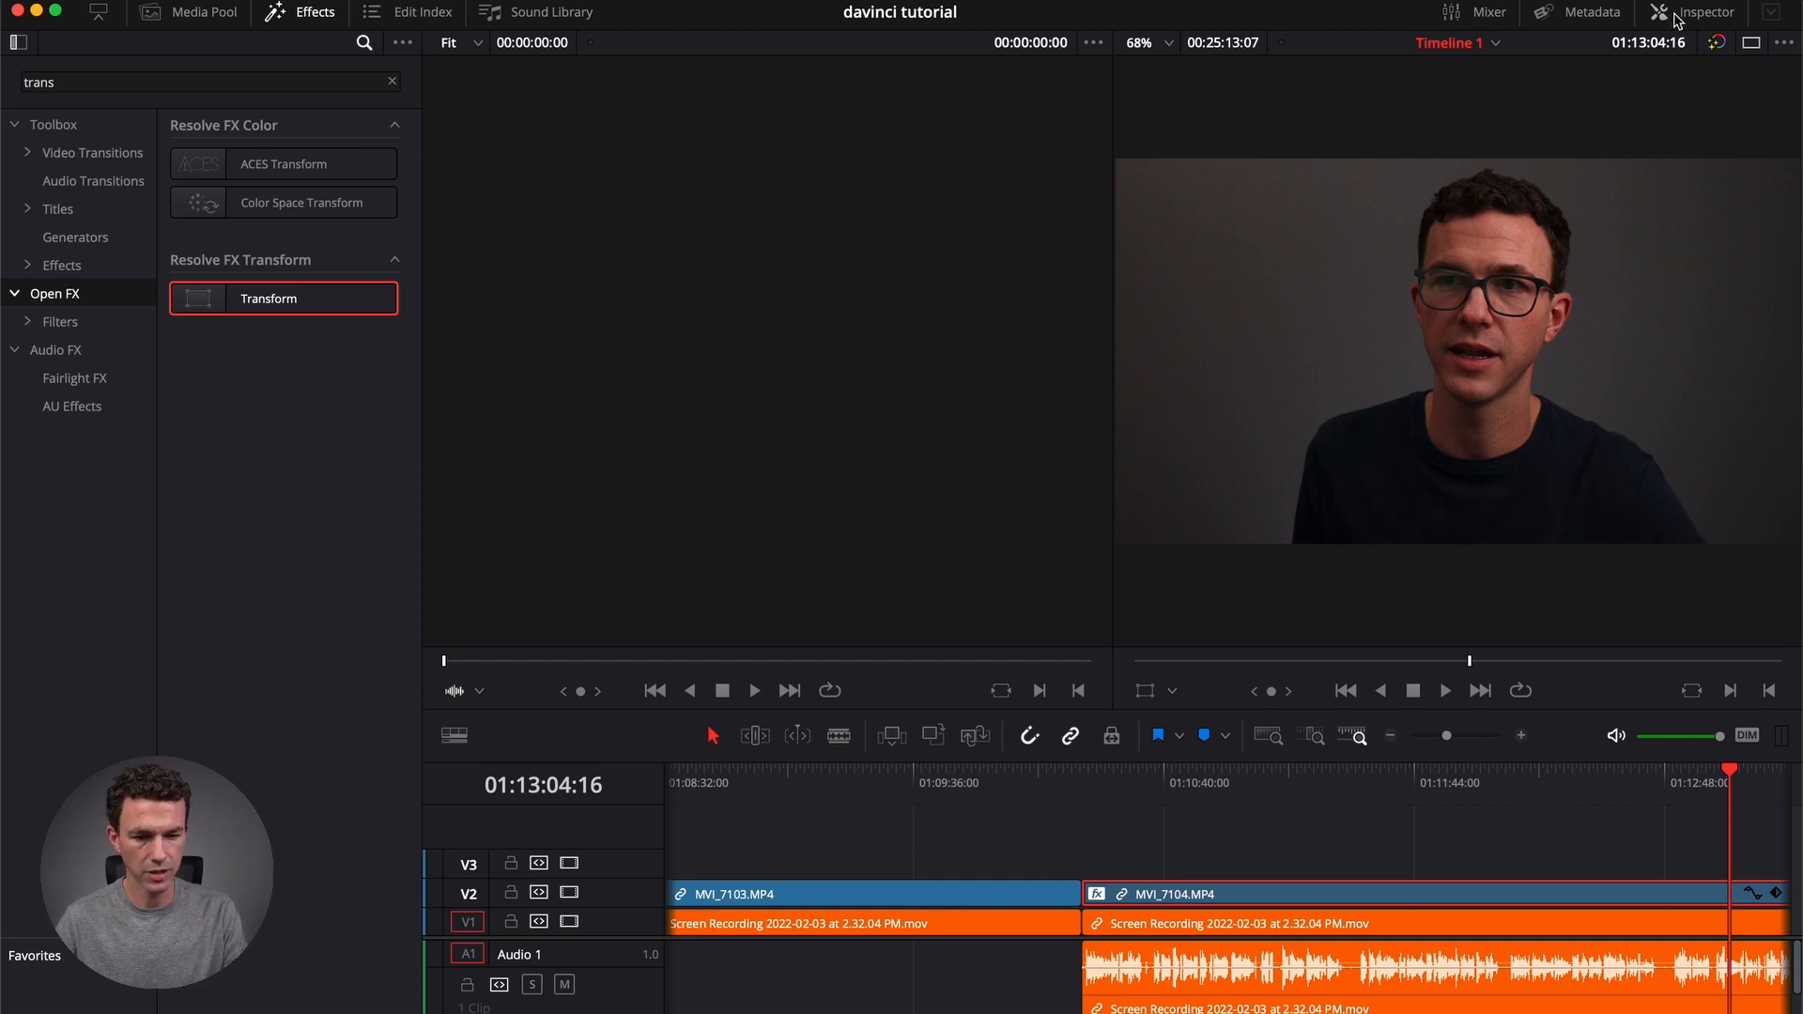
# Set the Edge Rounding of MVI_7104's Transform effect to 1.000 to mask the camera image into a circle.
pyautogui.click(1678, 17)
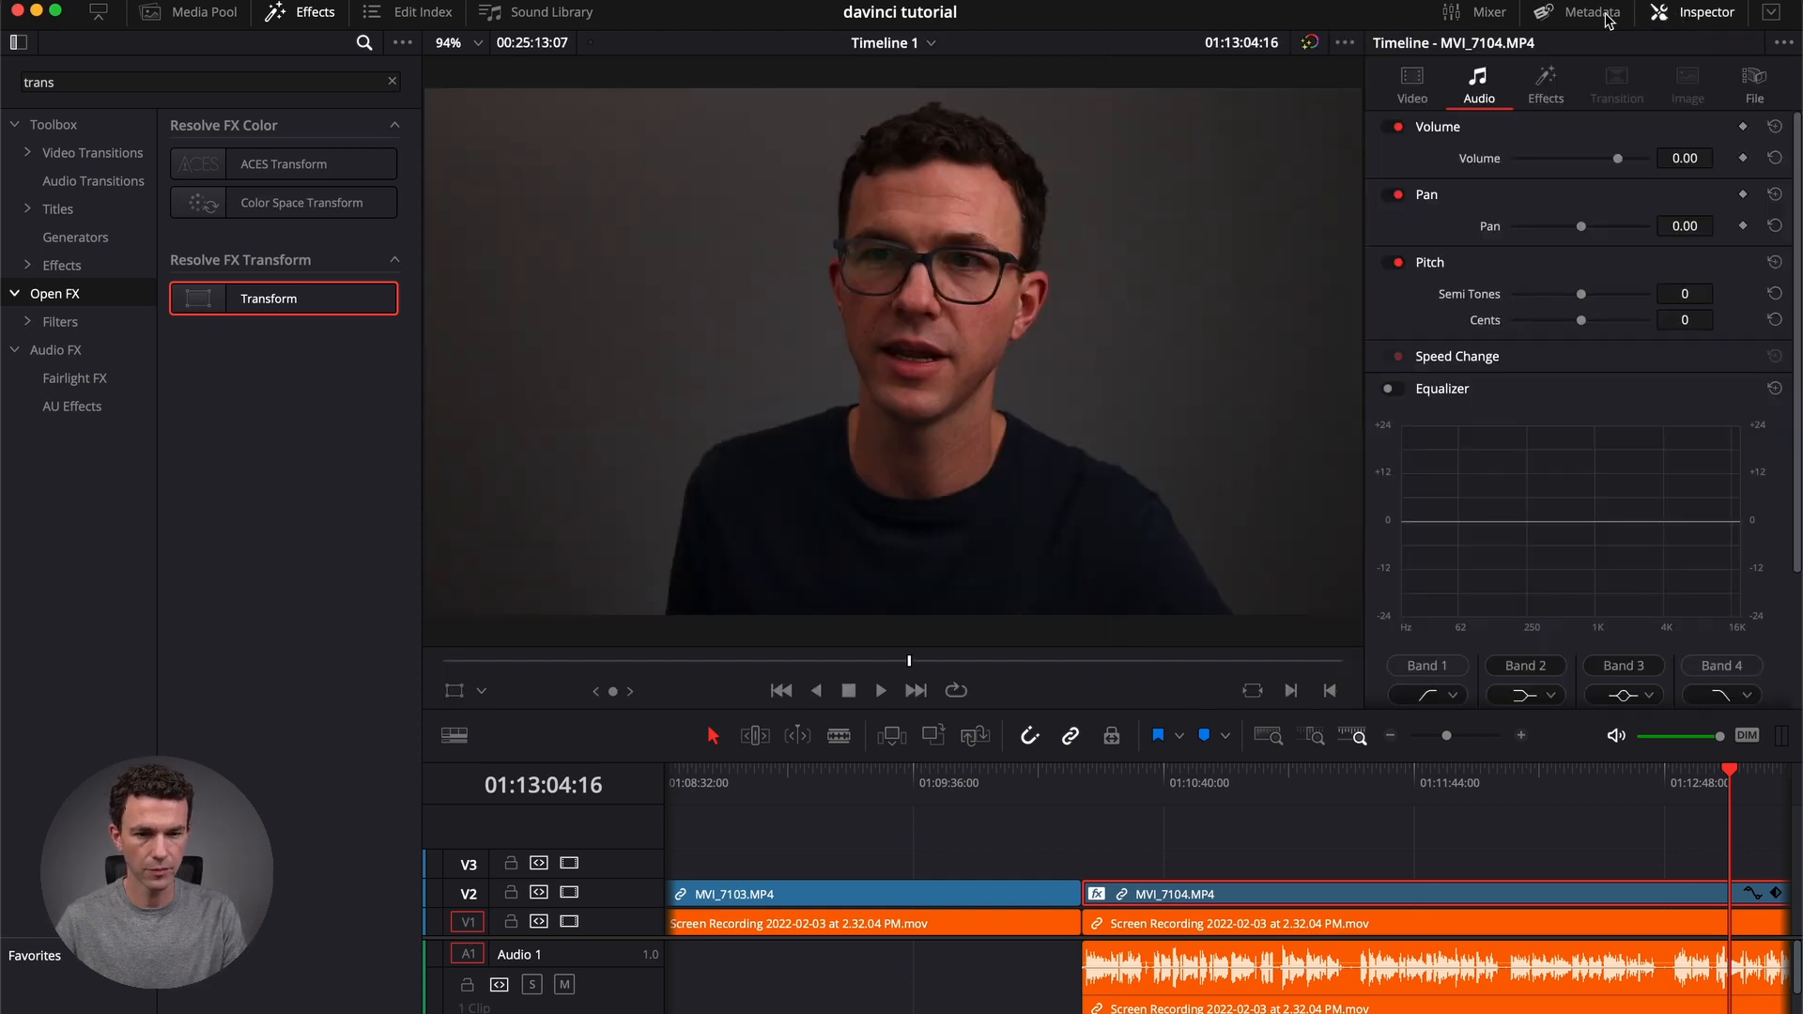
pyautogui.click(1542, 87)
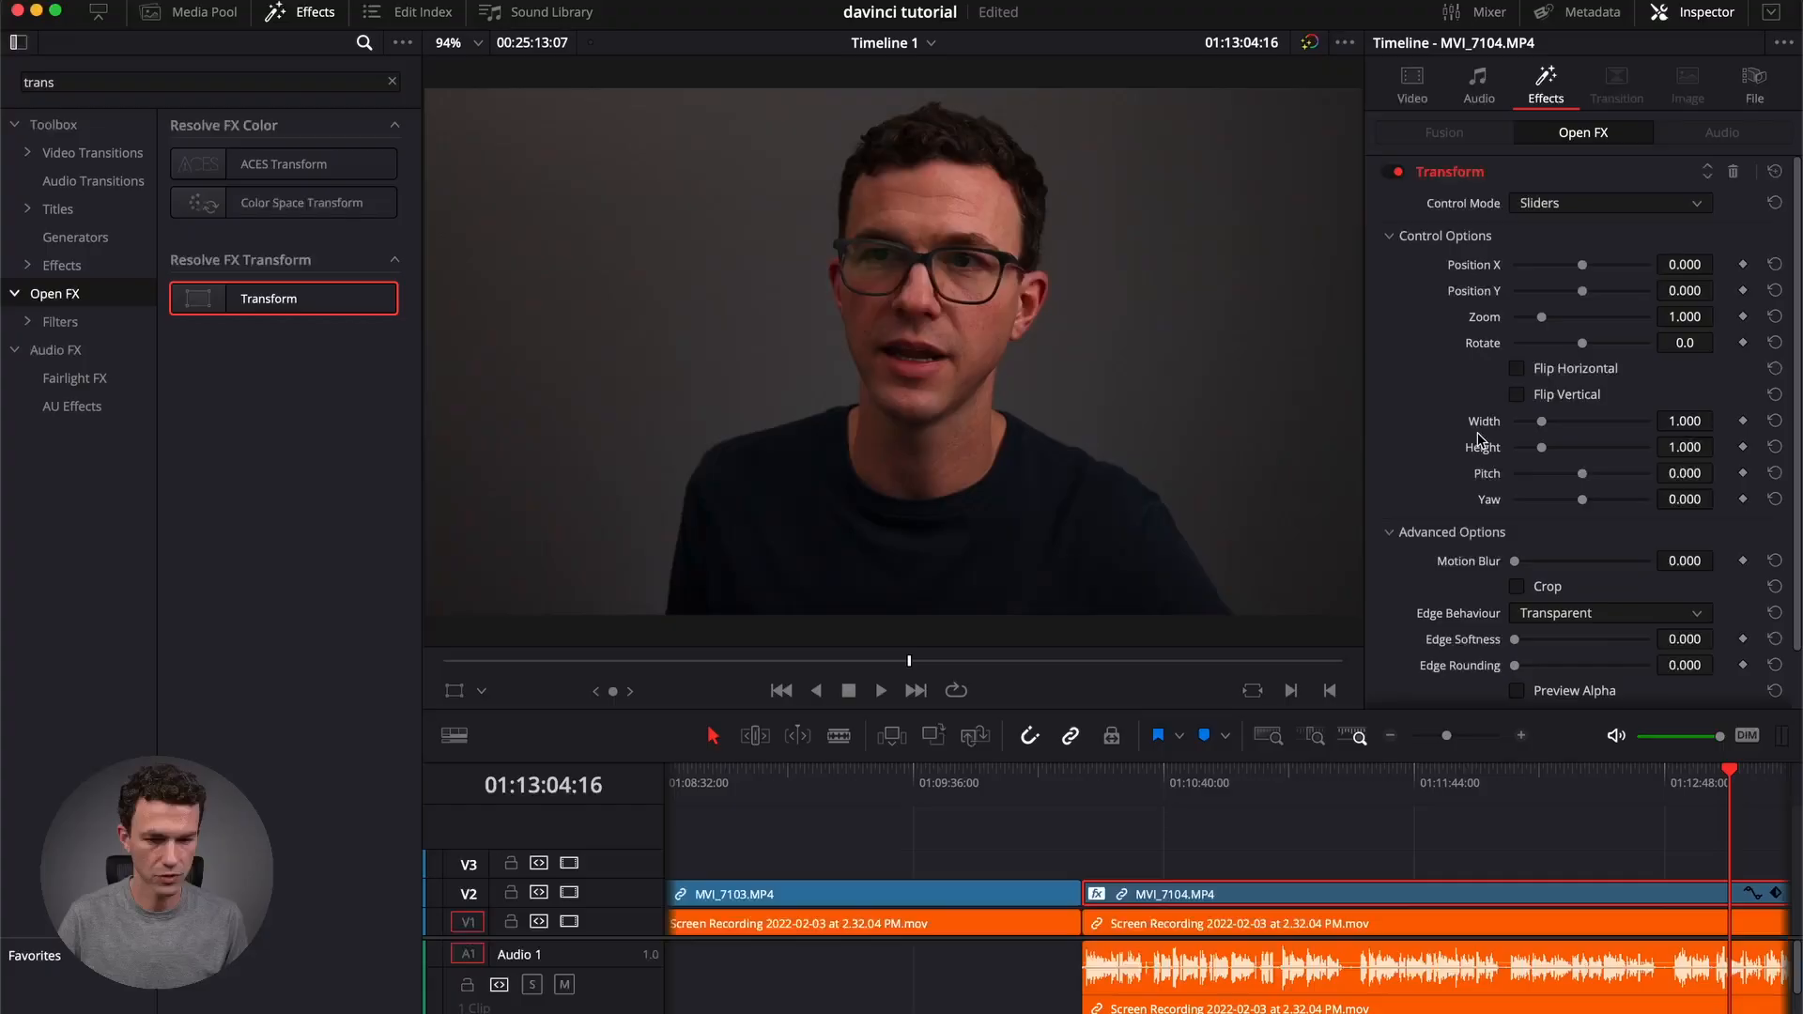
pyautogui.scroll(-2, 1444, 484)
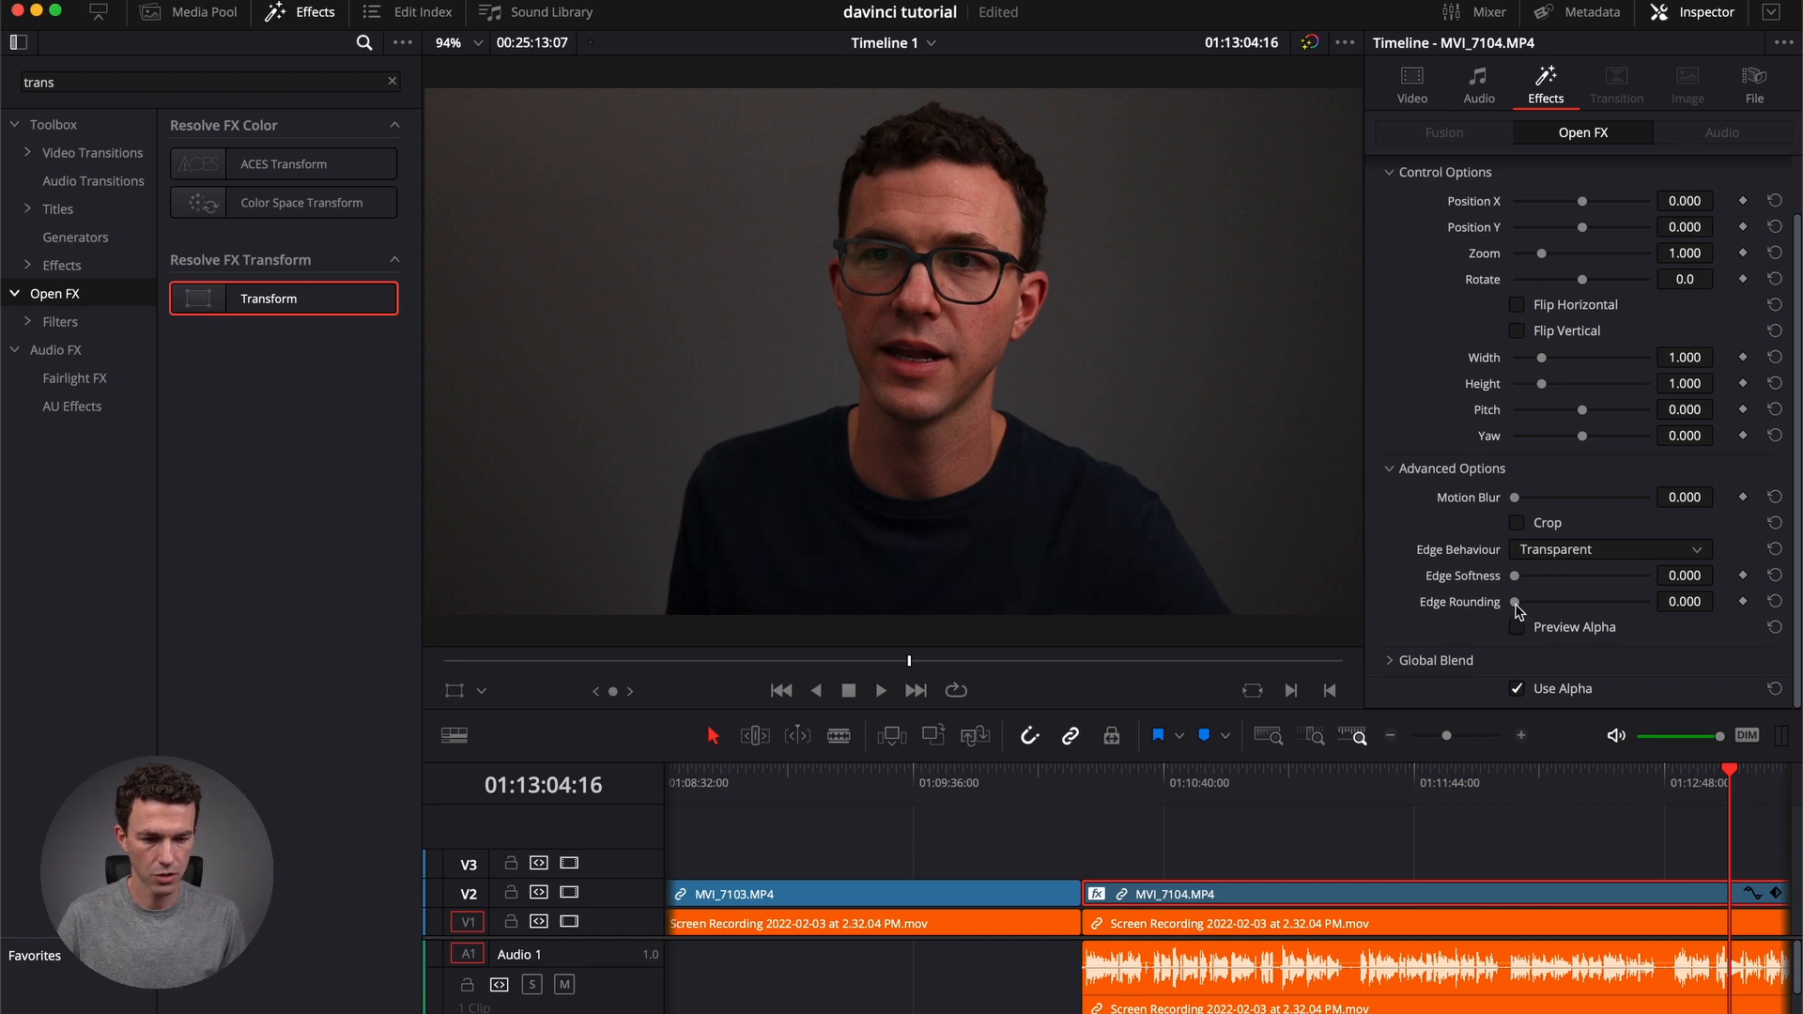
pyautogui.moveTo(1519, 610); pyautogui.dragTo(1668, 617)
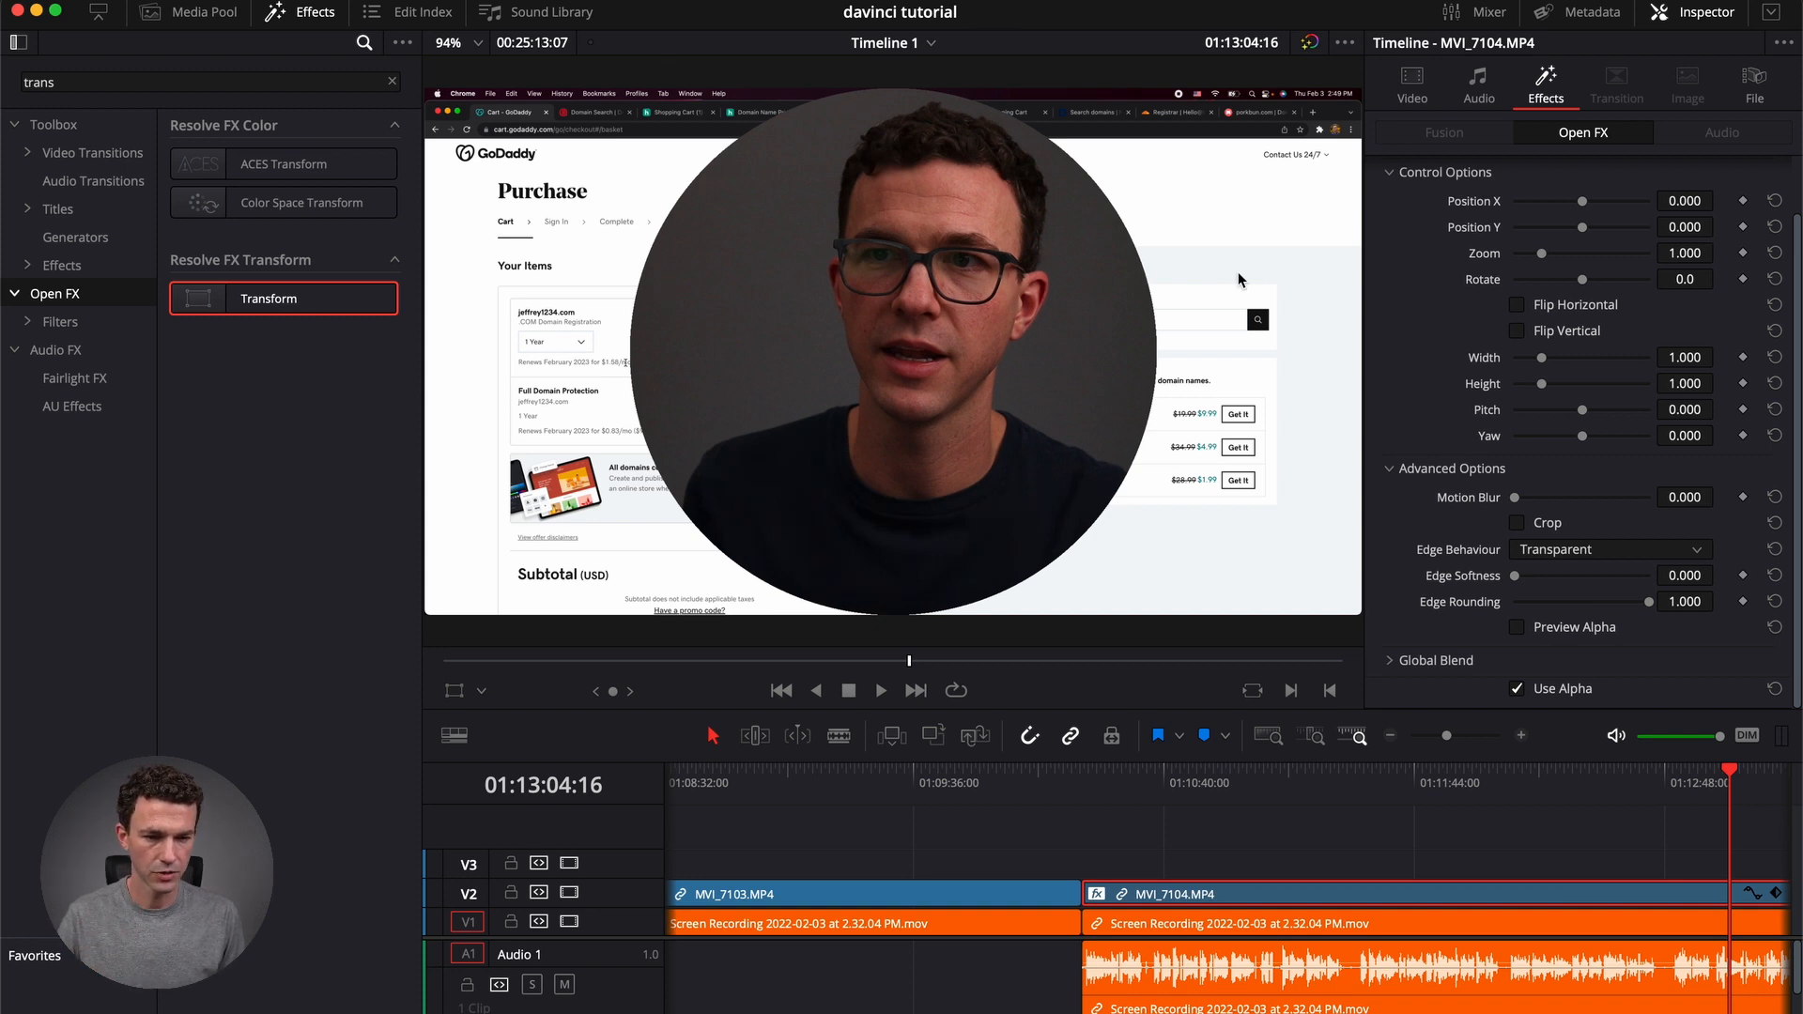
# Set the Transform effect's Zoom to 0.250, Position X to 0.414 and Position Y to -0.361, and save the project.
pyautogui.scroll(1, 1406, 309)
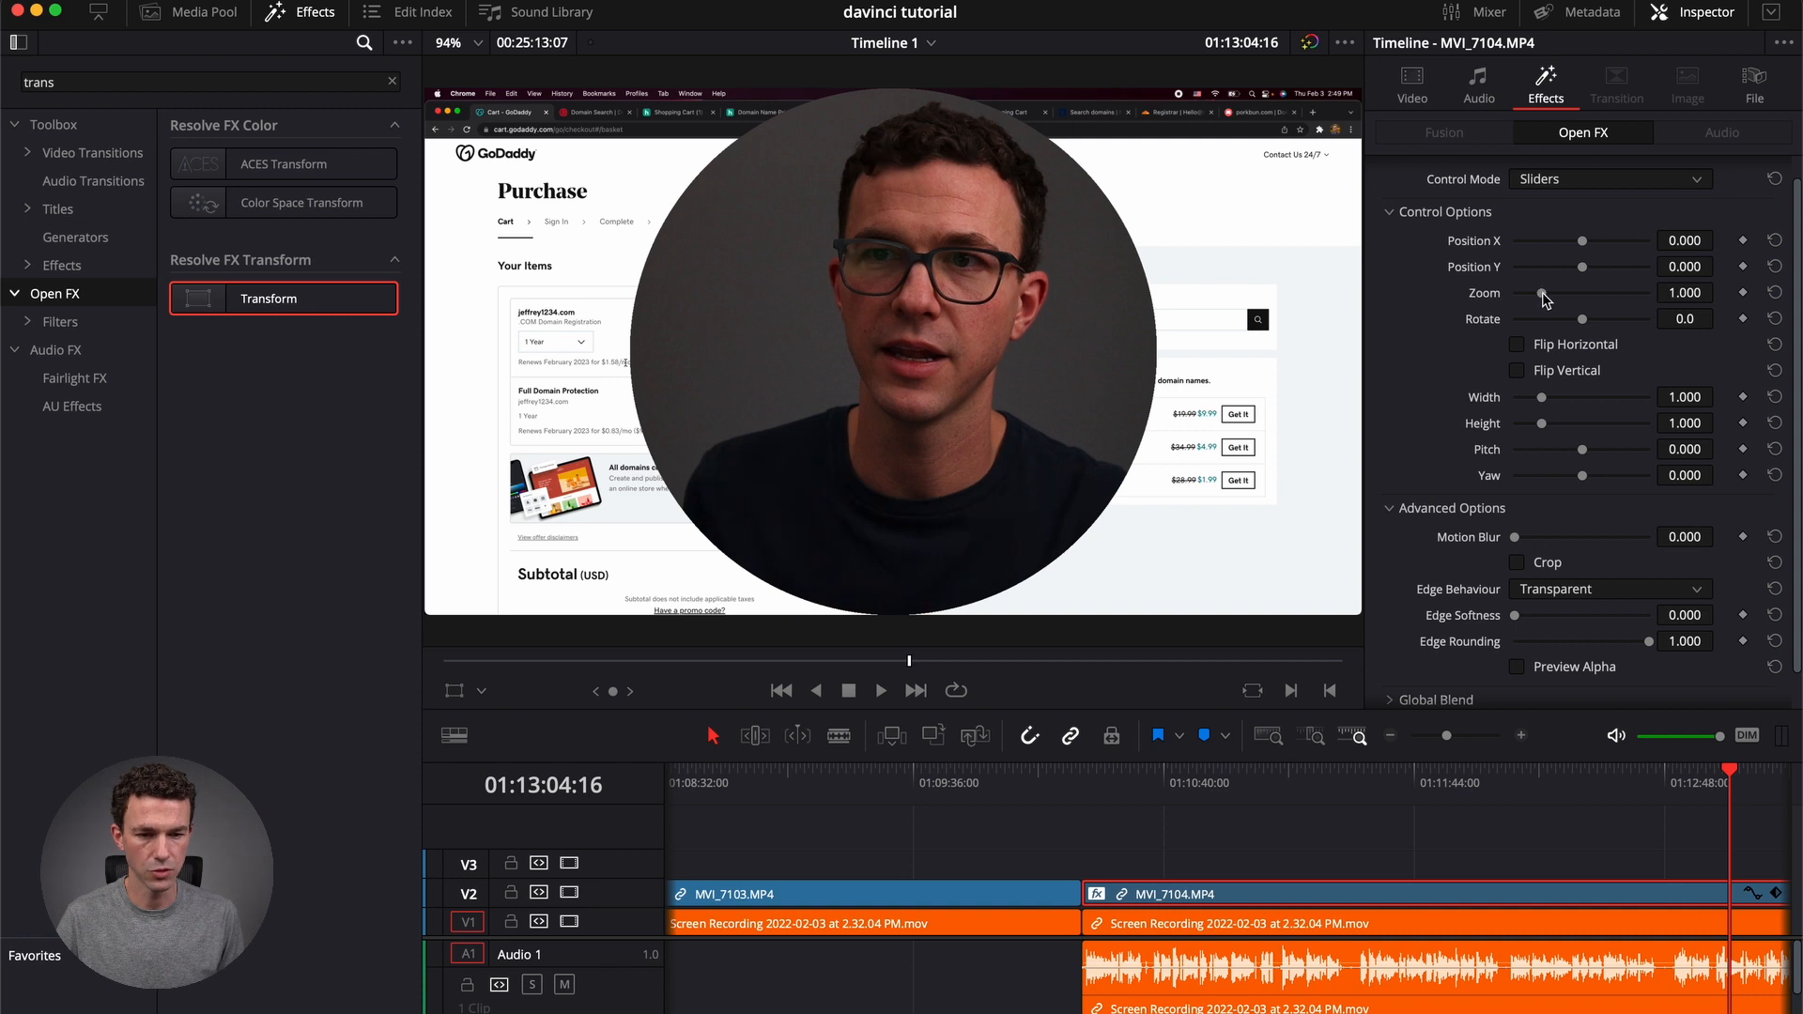
pyautogui.moveTo(1543, 293); pyautogui.dragTo(1514, 294)
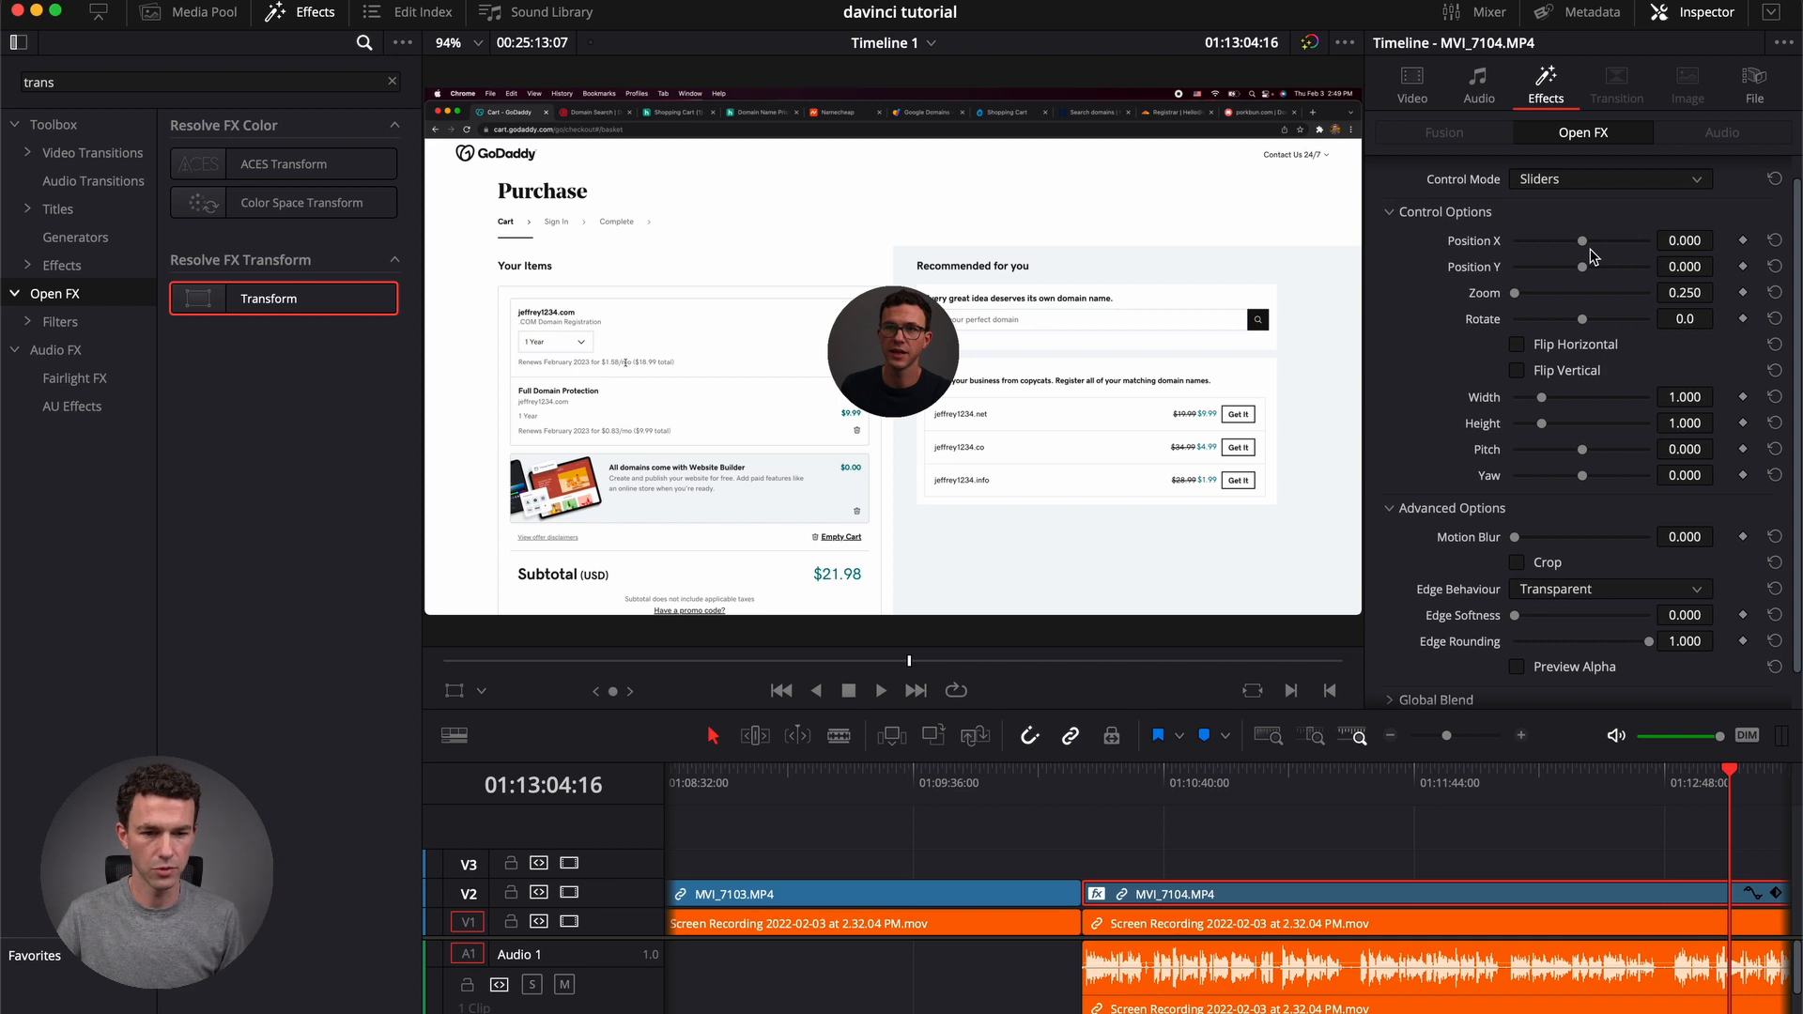
pyautogui.moveTo(1583, 244); pyautogui.dragTo(1639, 246)
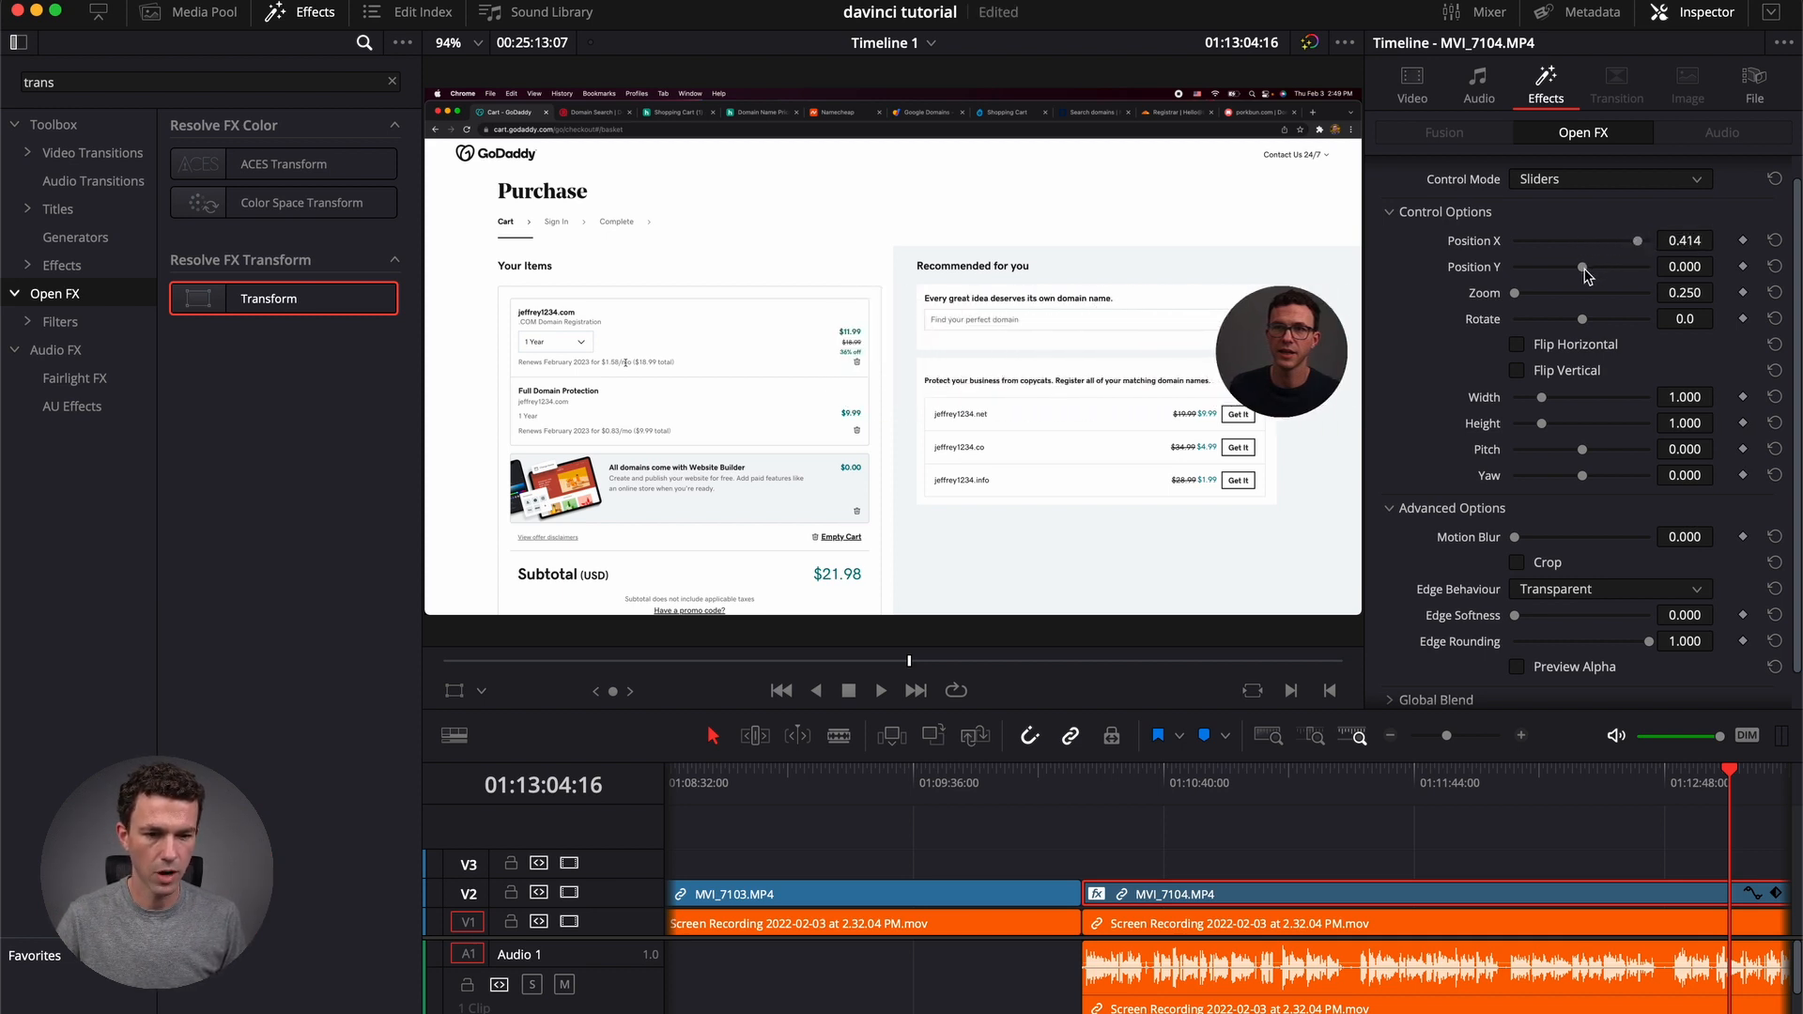
pyautogui.moveTo(1584, 272); pyautogui.dragTo(1537, 282)
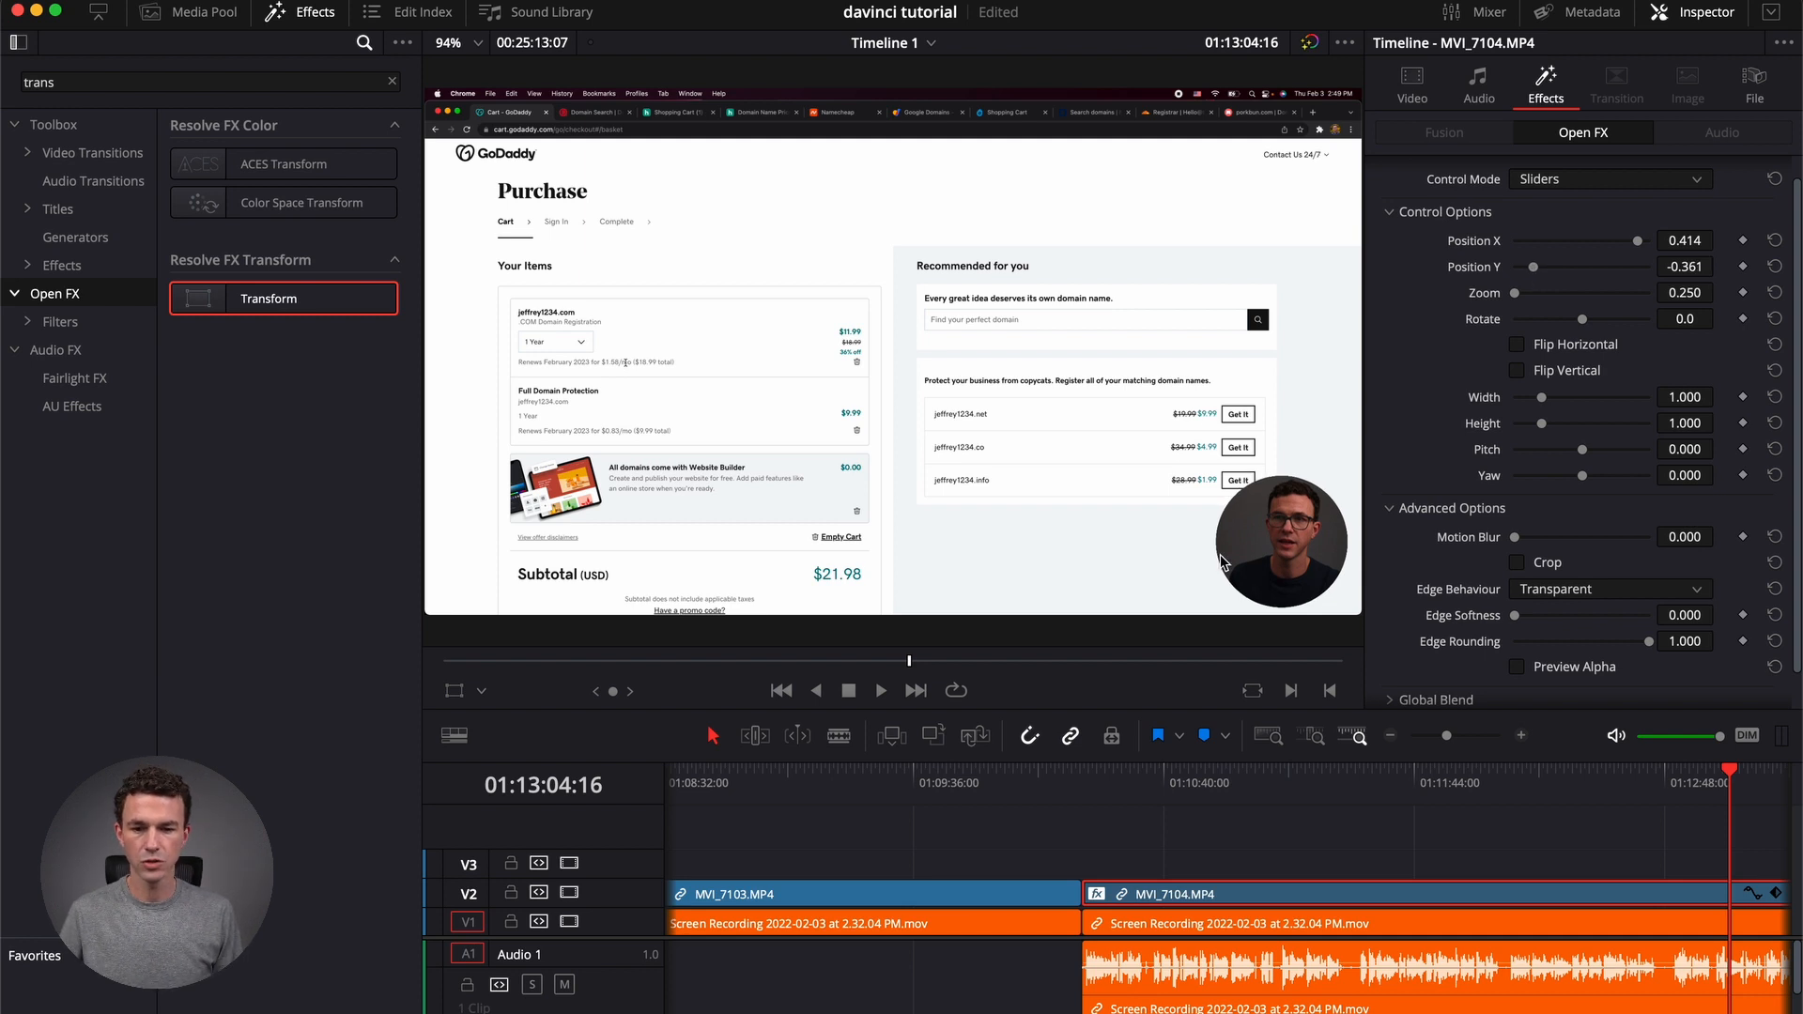
pyautogui.press('cmd+s')
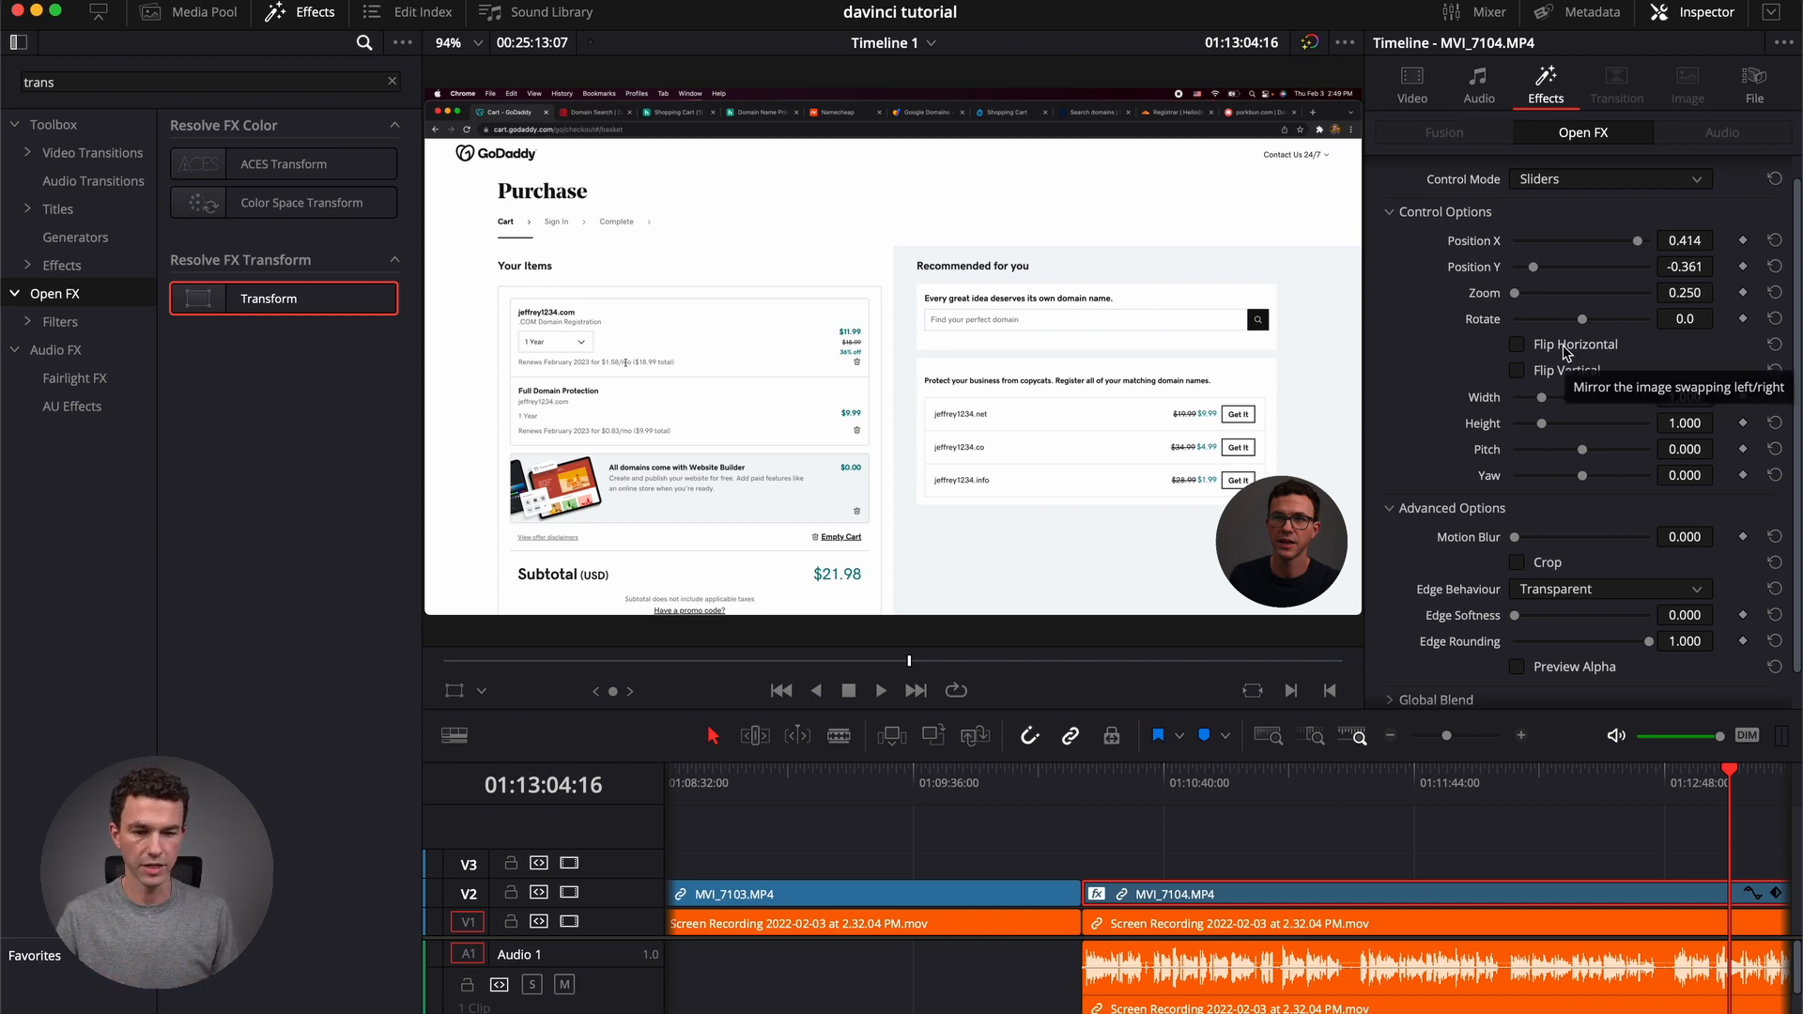
# Split the MVI_7104 camera clip on V2 at 01:24:51:00, near the end of the timeline.
pyautogui.click(1268, 739)
pyautogui.click(1698, 787)
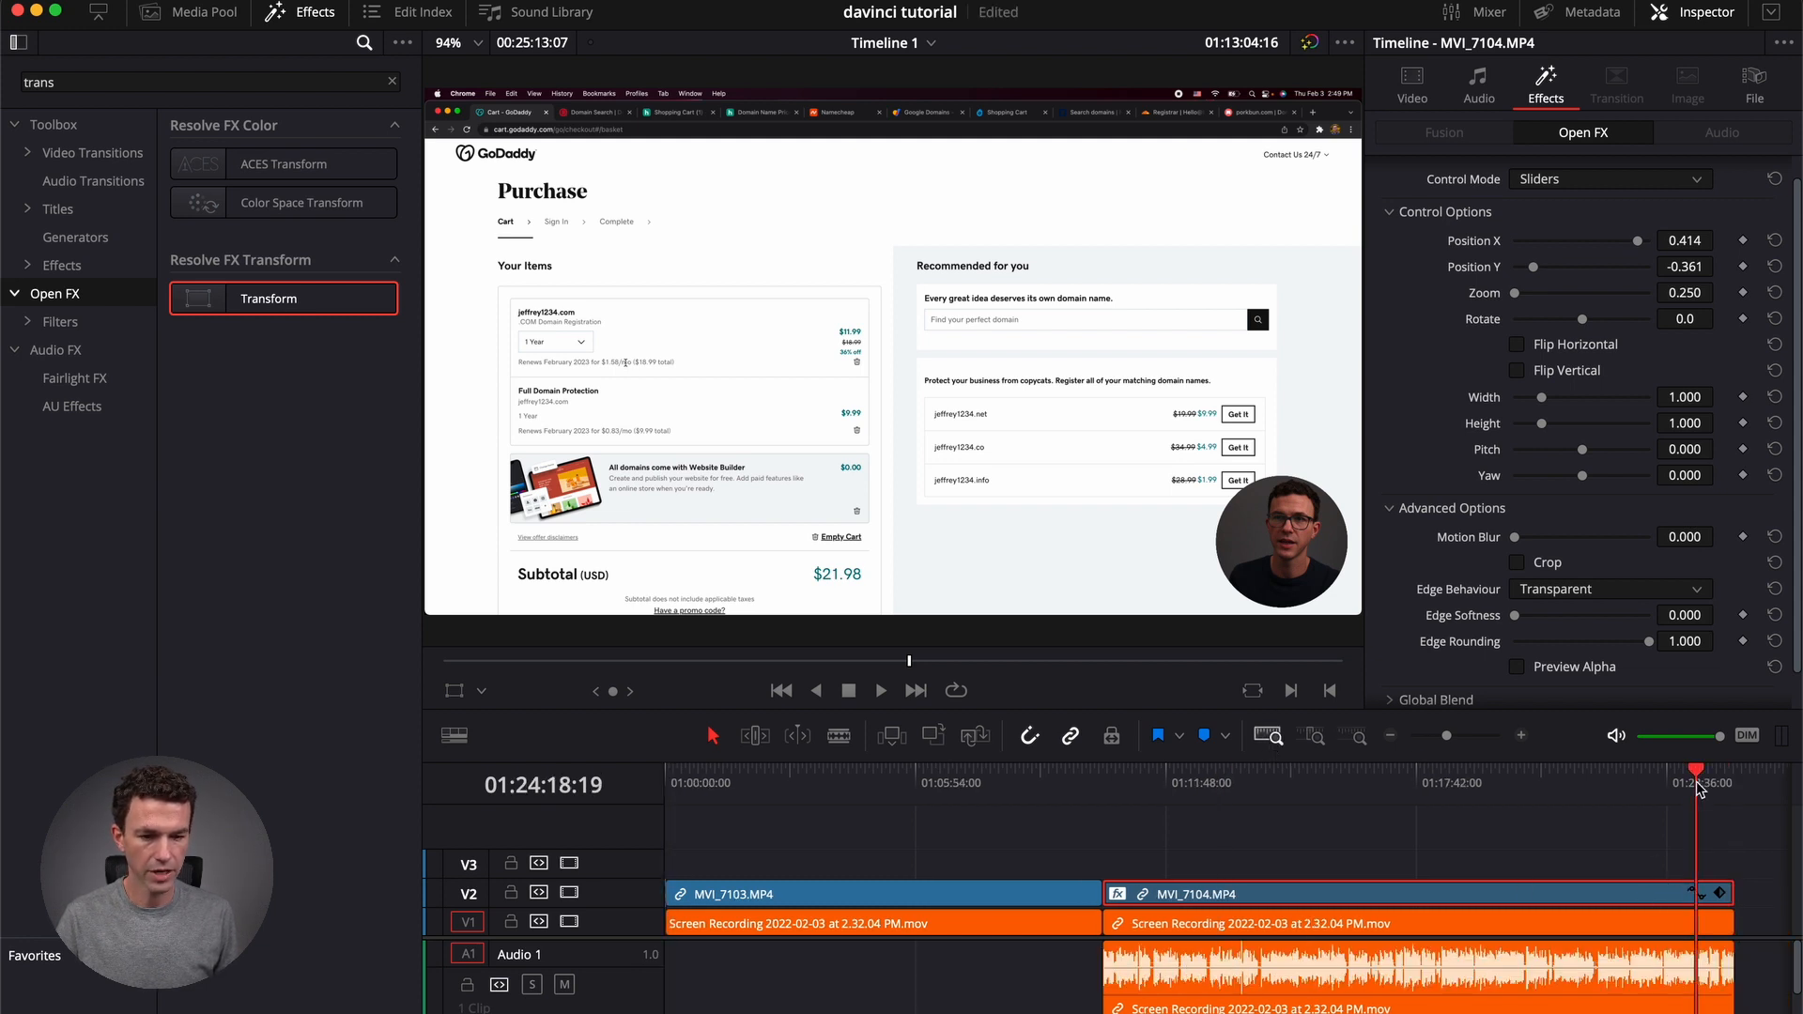
pyautogui.click(1714, 787)
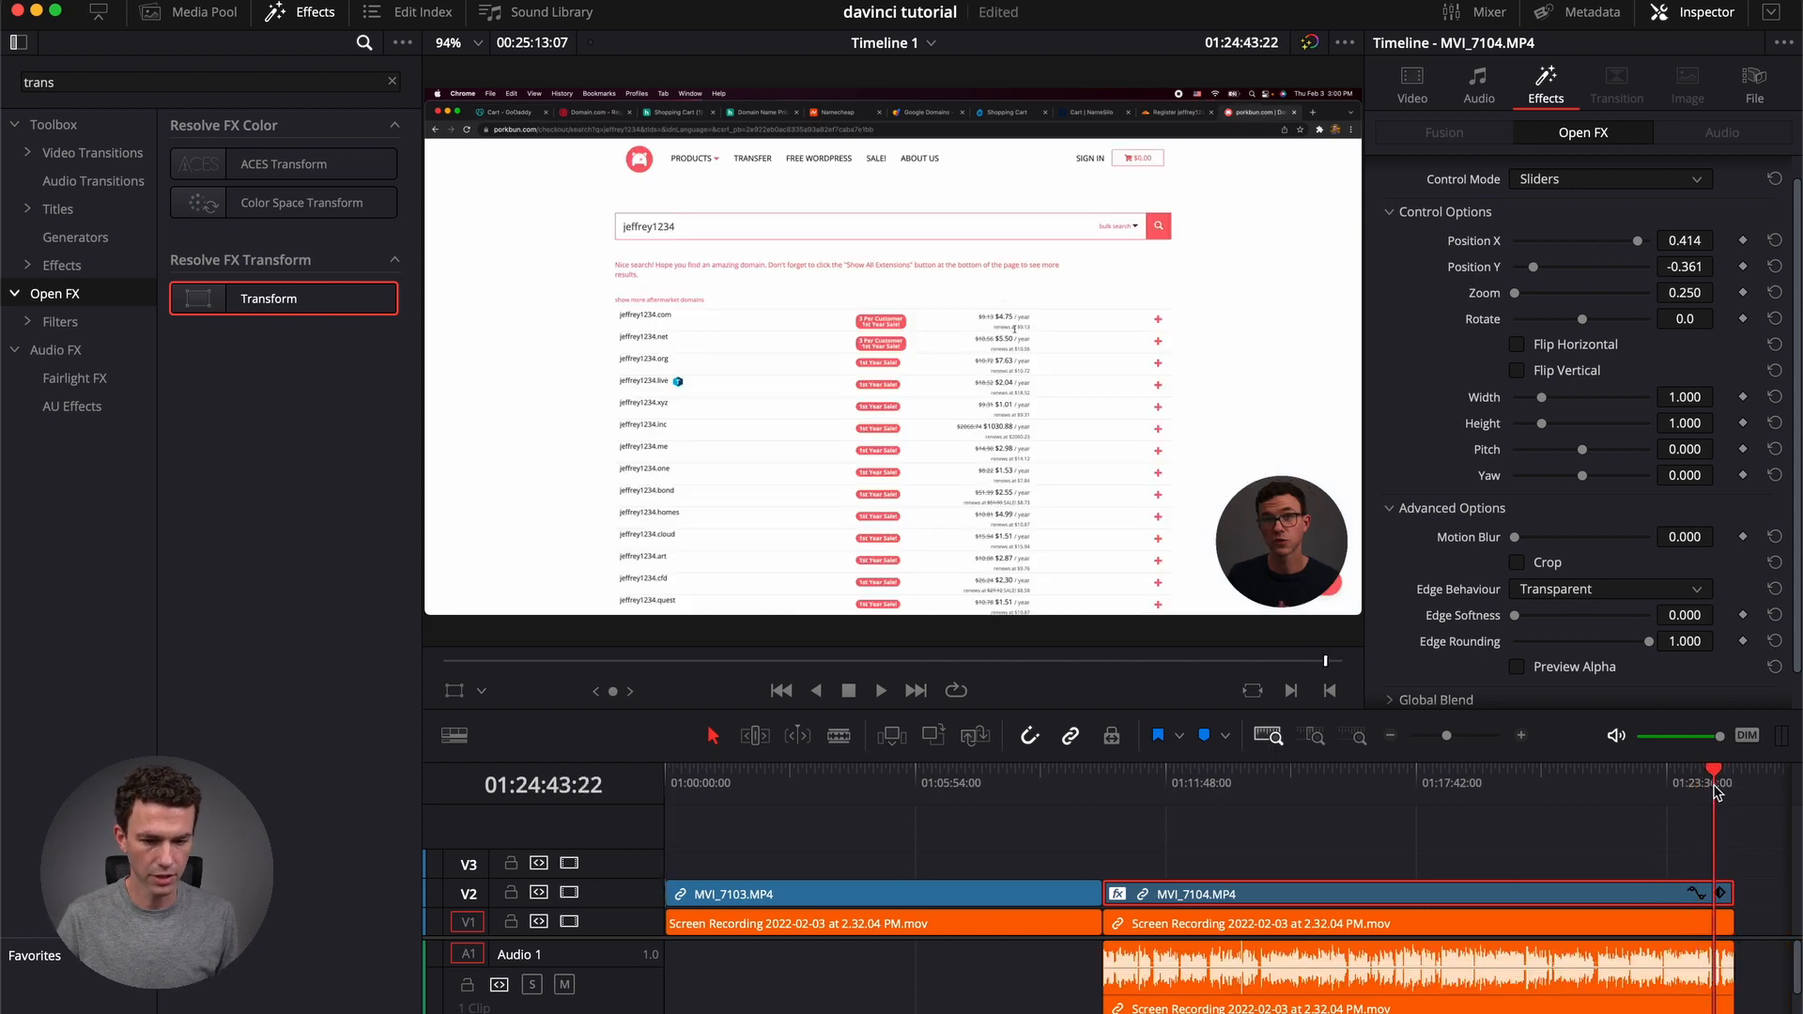
pyautogui.click(1521, 737)
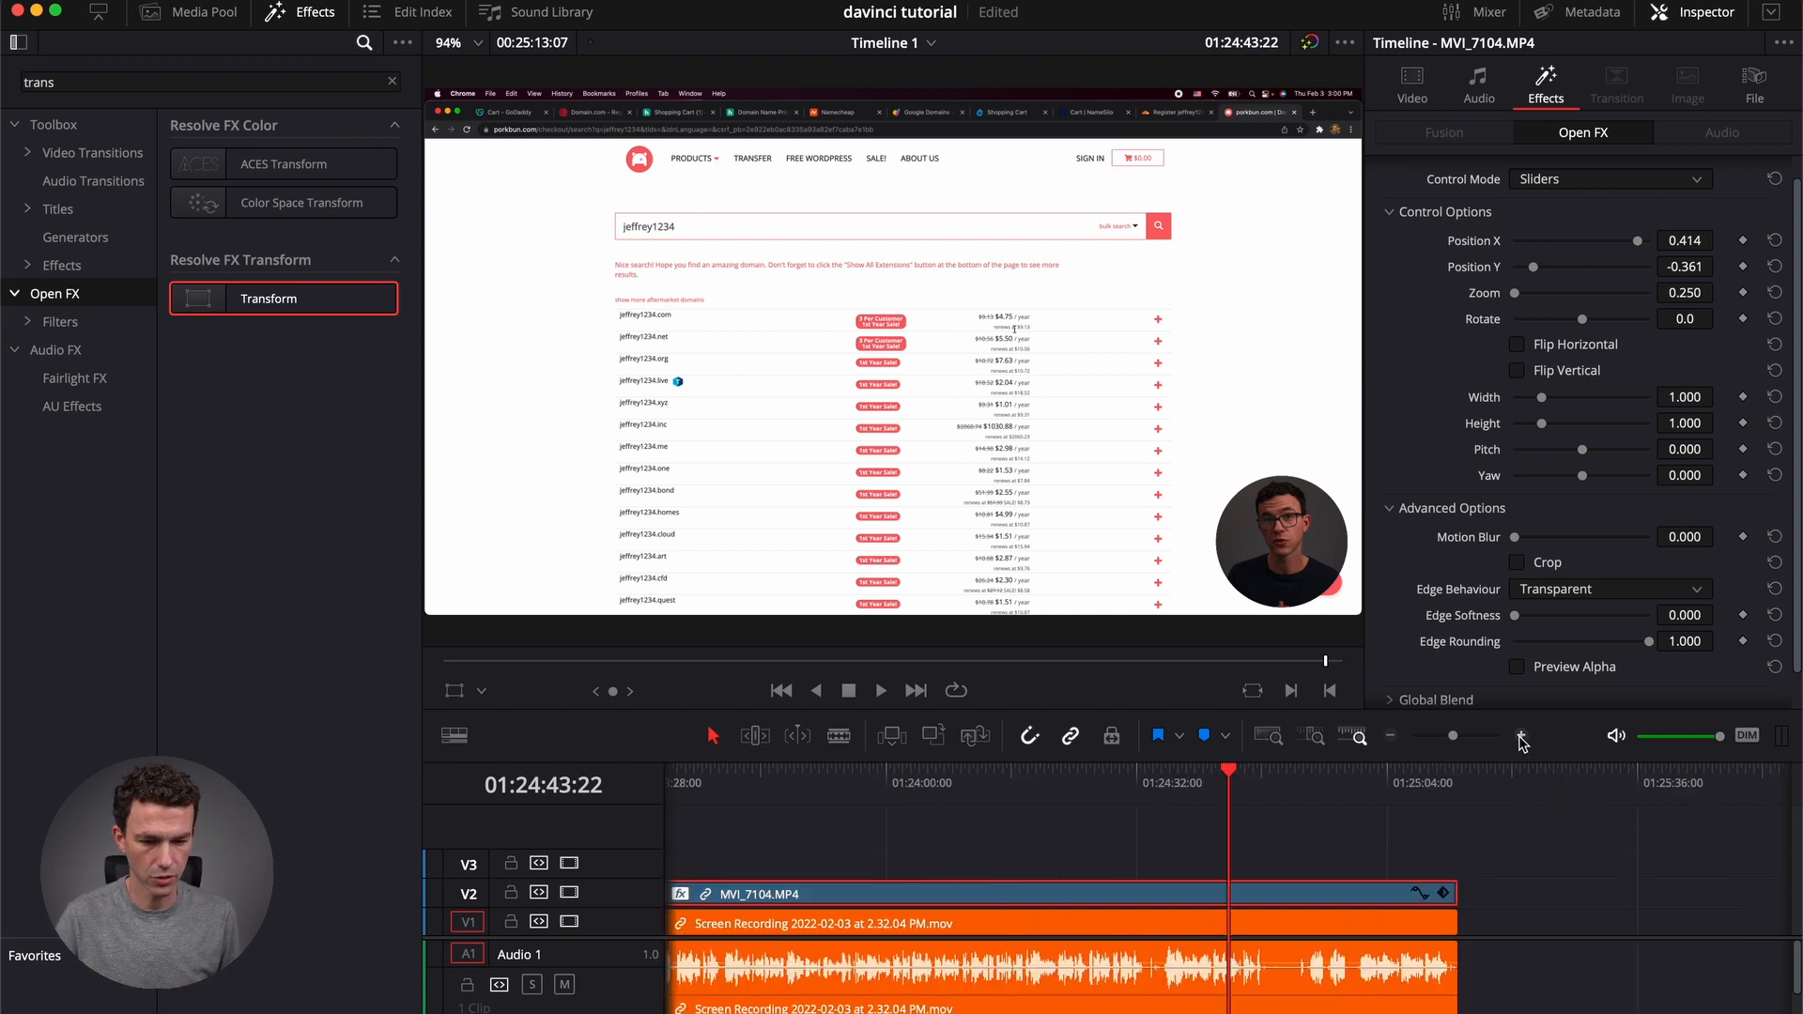
pyautogui.click(996, 797)
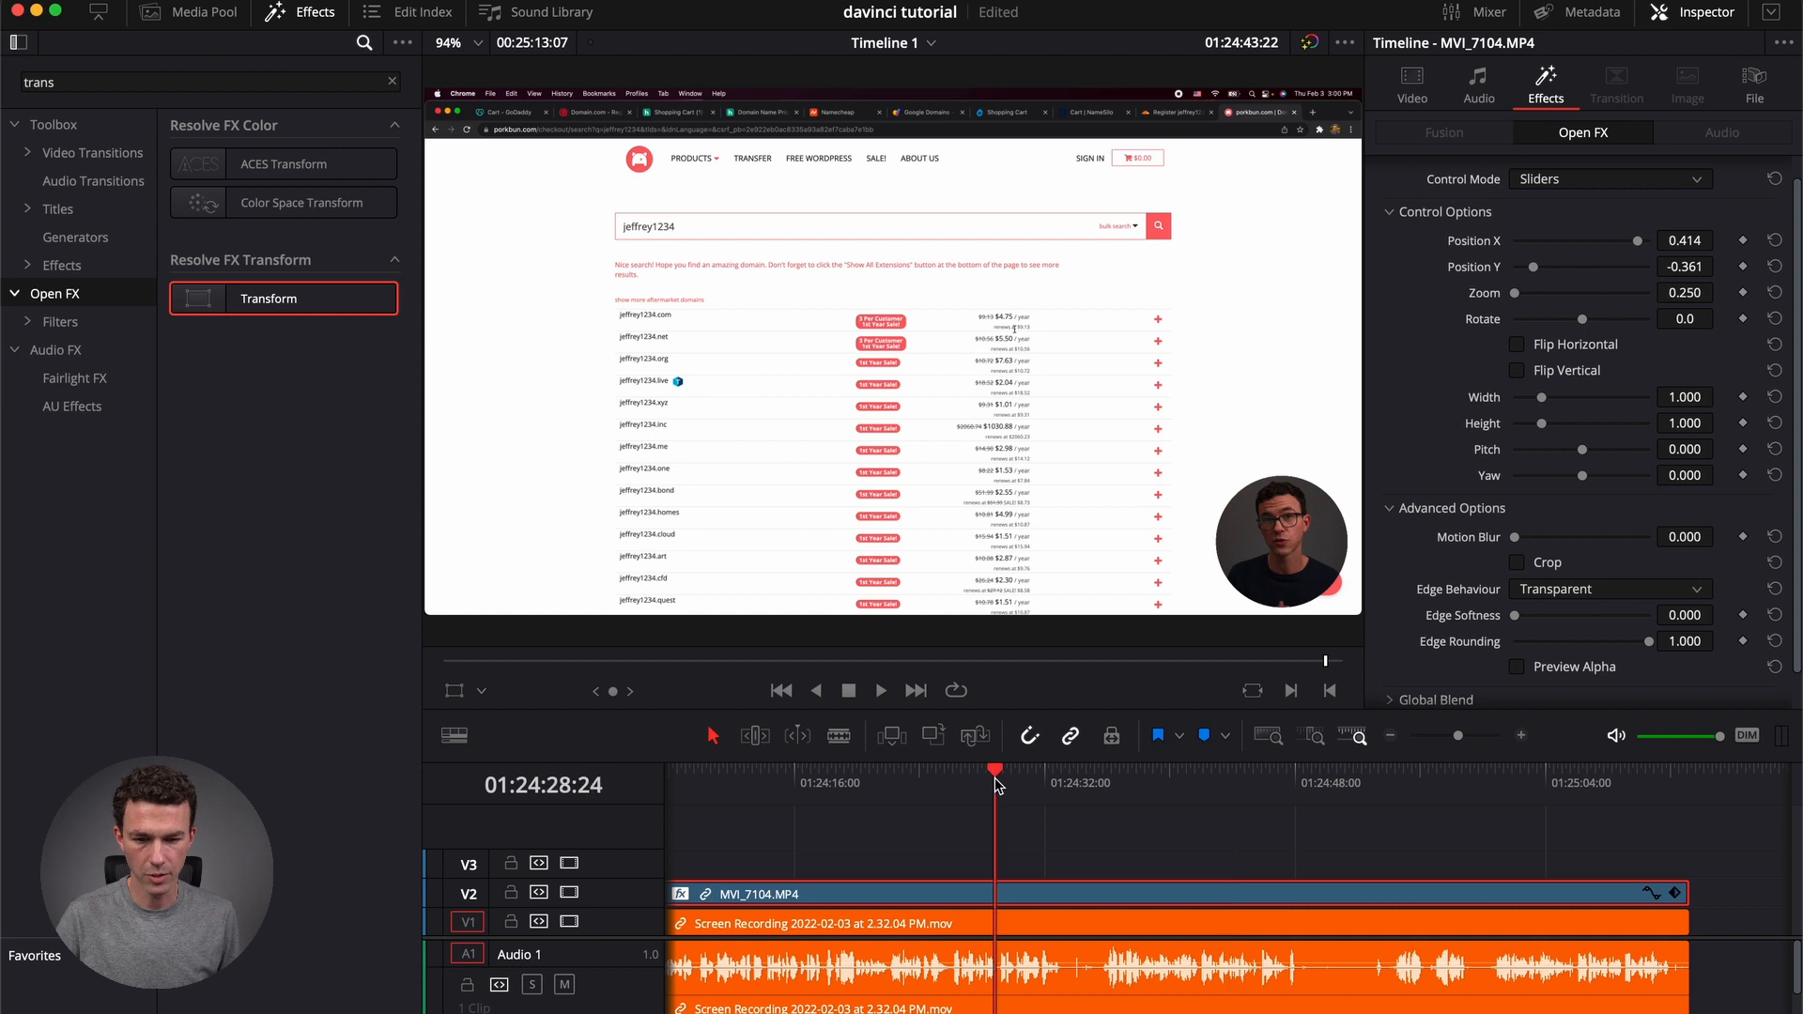
pyautogui.click(877, 794)
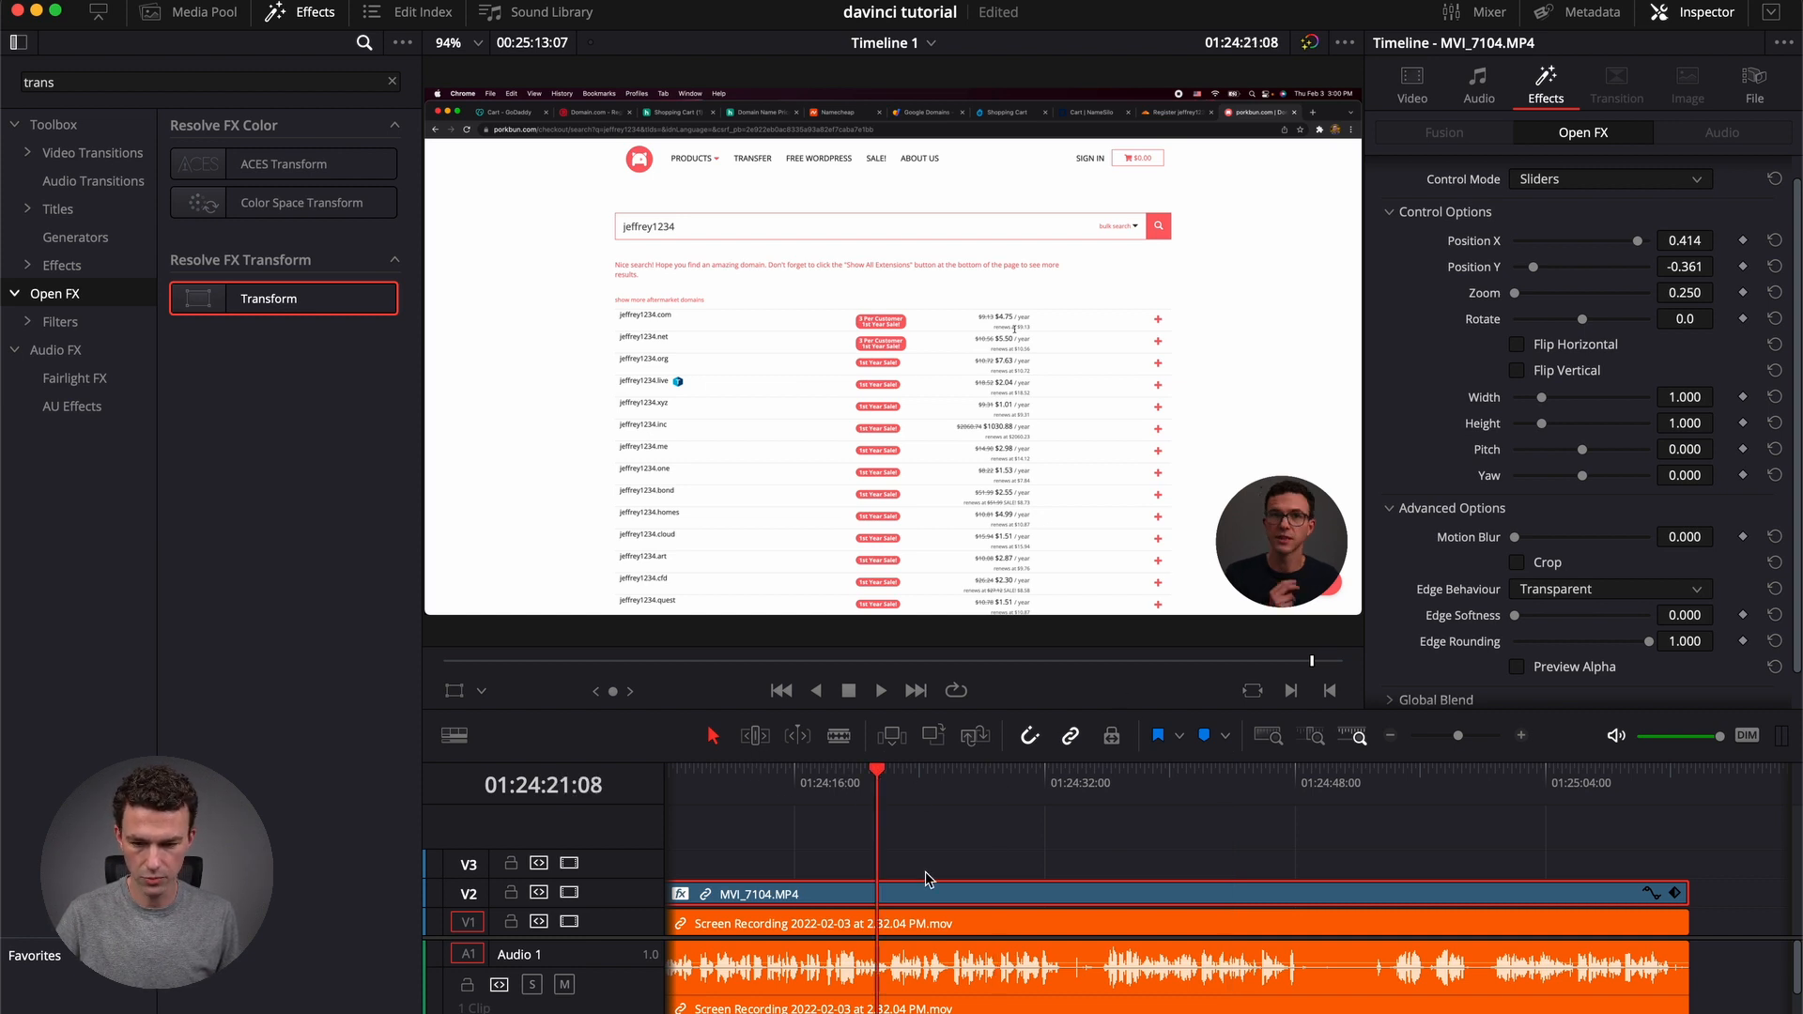
pyautogui.click(840, 789)
pyautogui.click(909, 828)
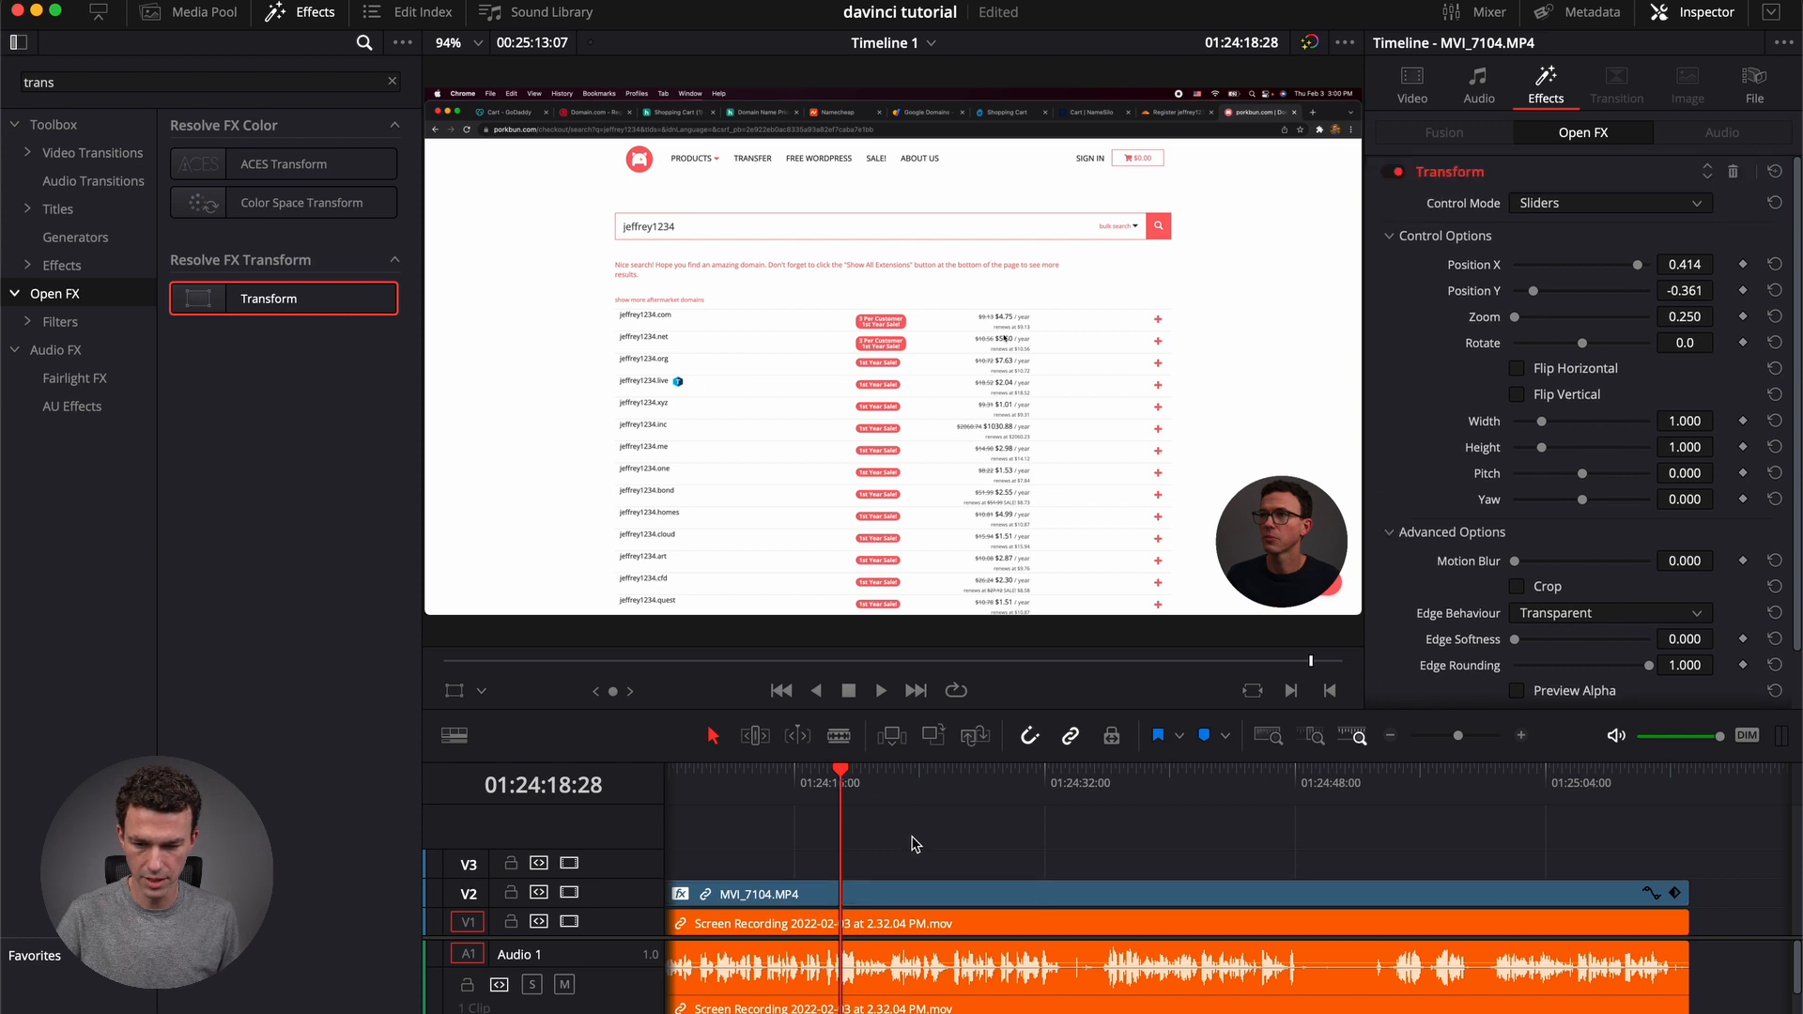
pyautogui.hscroll(-5, 721, 823)
pyautogui.click(1712, 798)
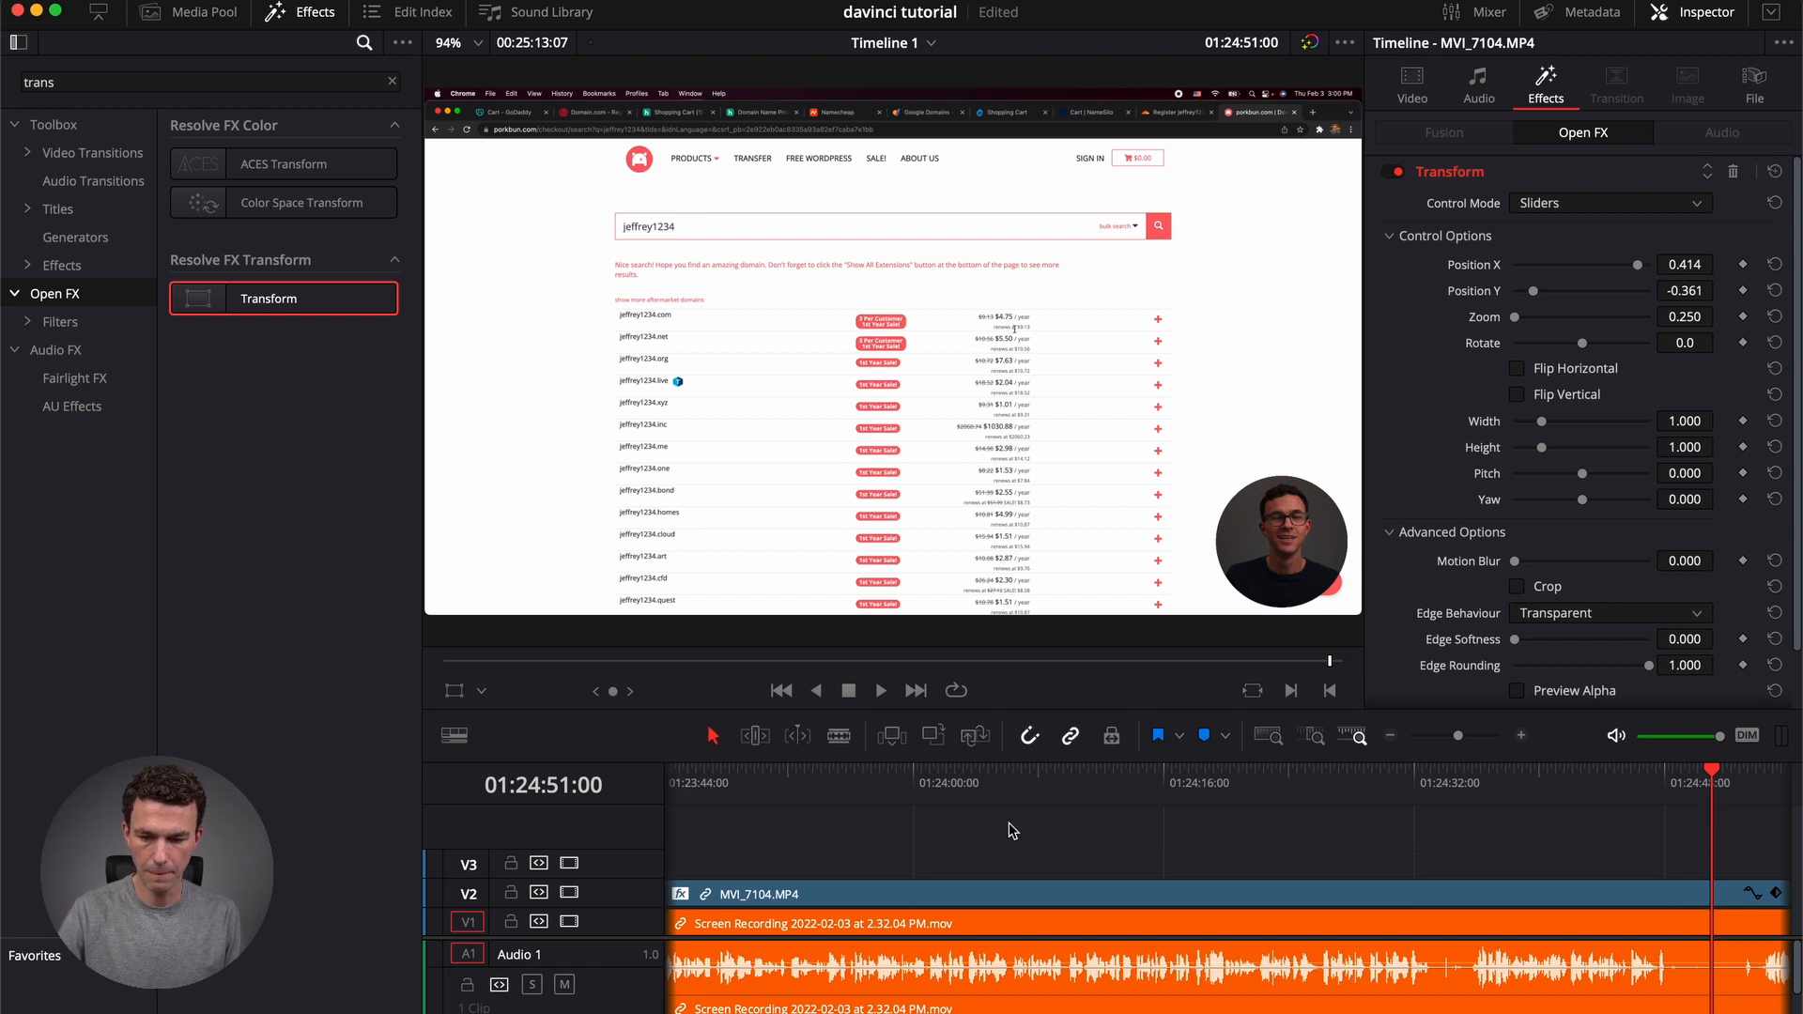
pyautogui.click(1715, 894)
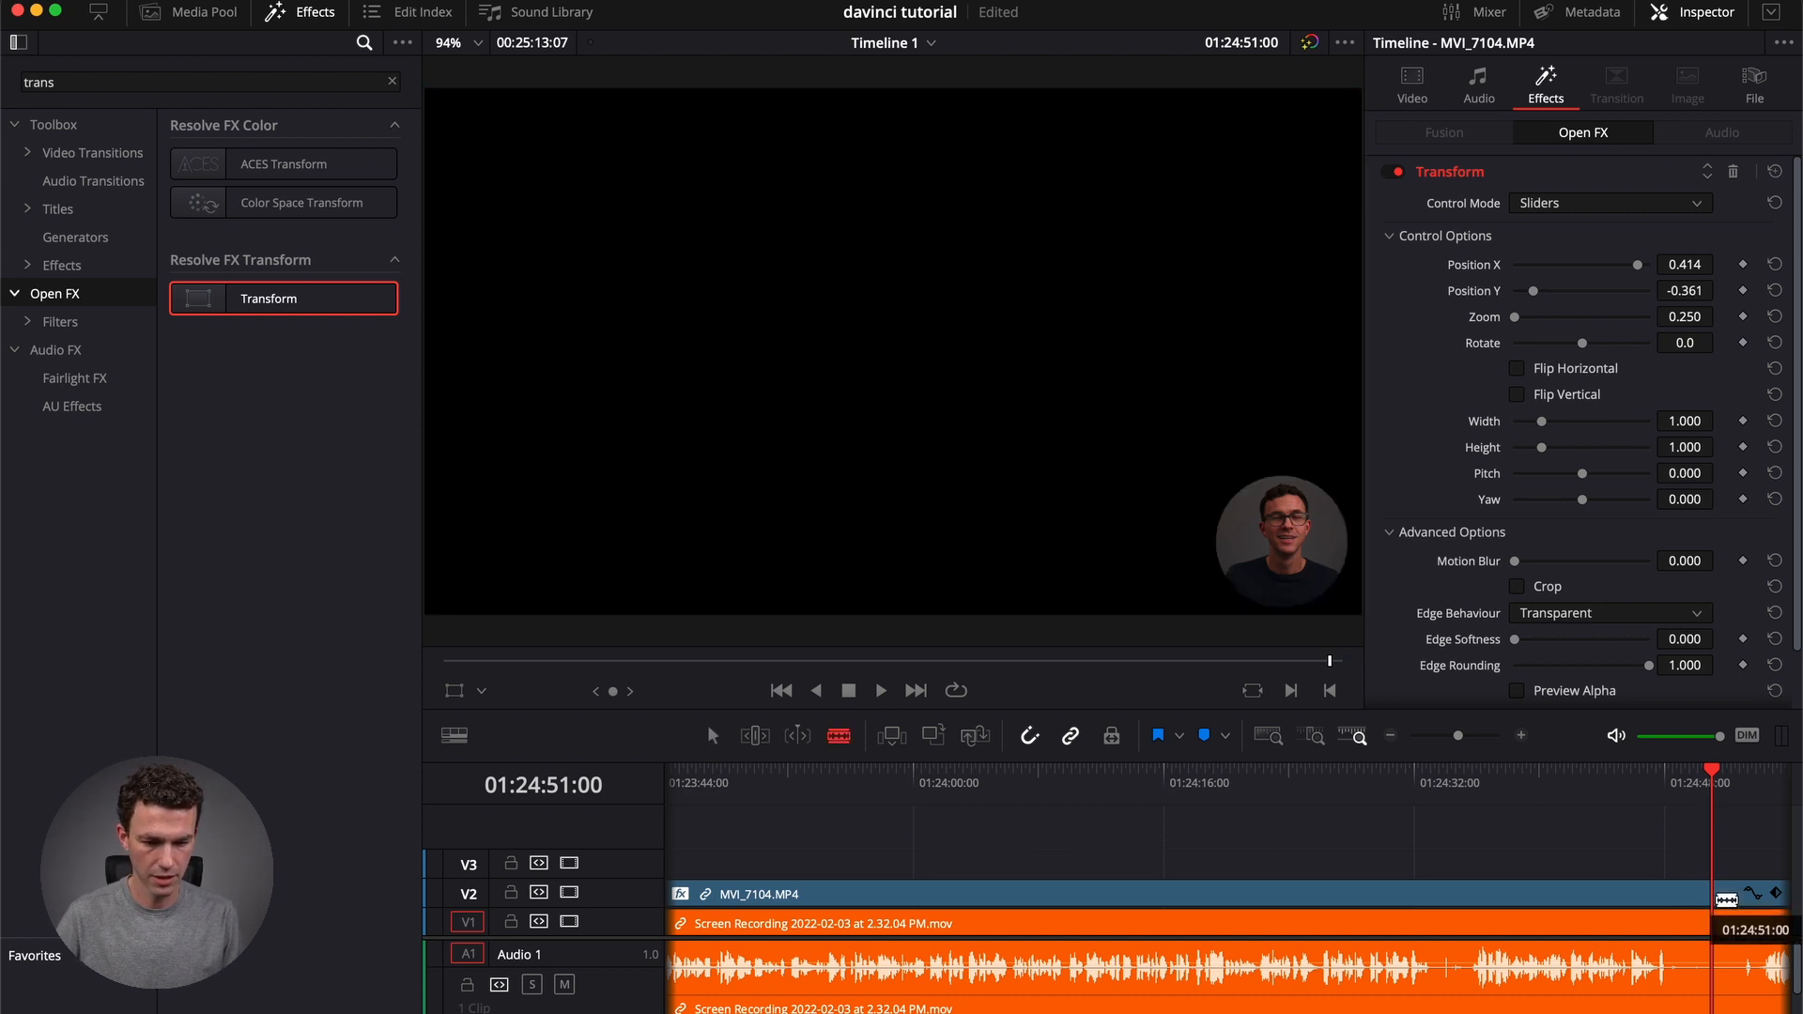
pyautogui.click(1713, 894)
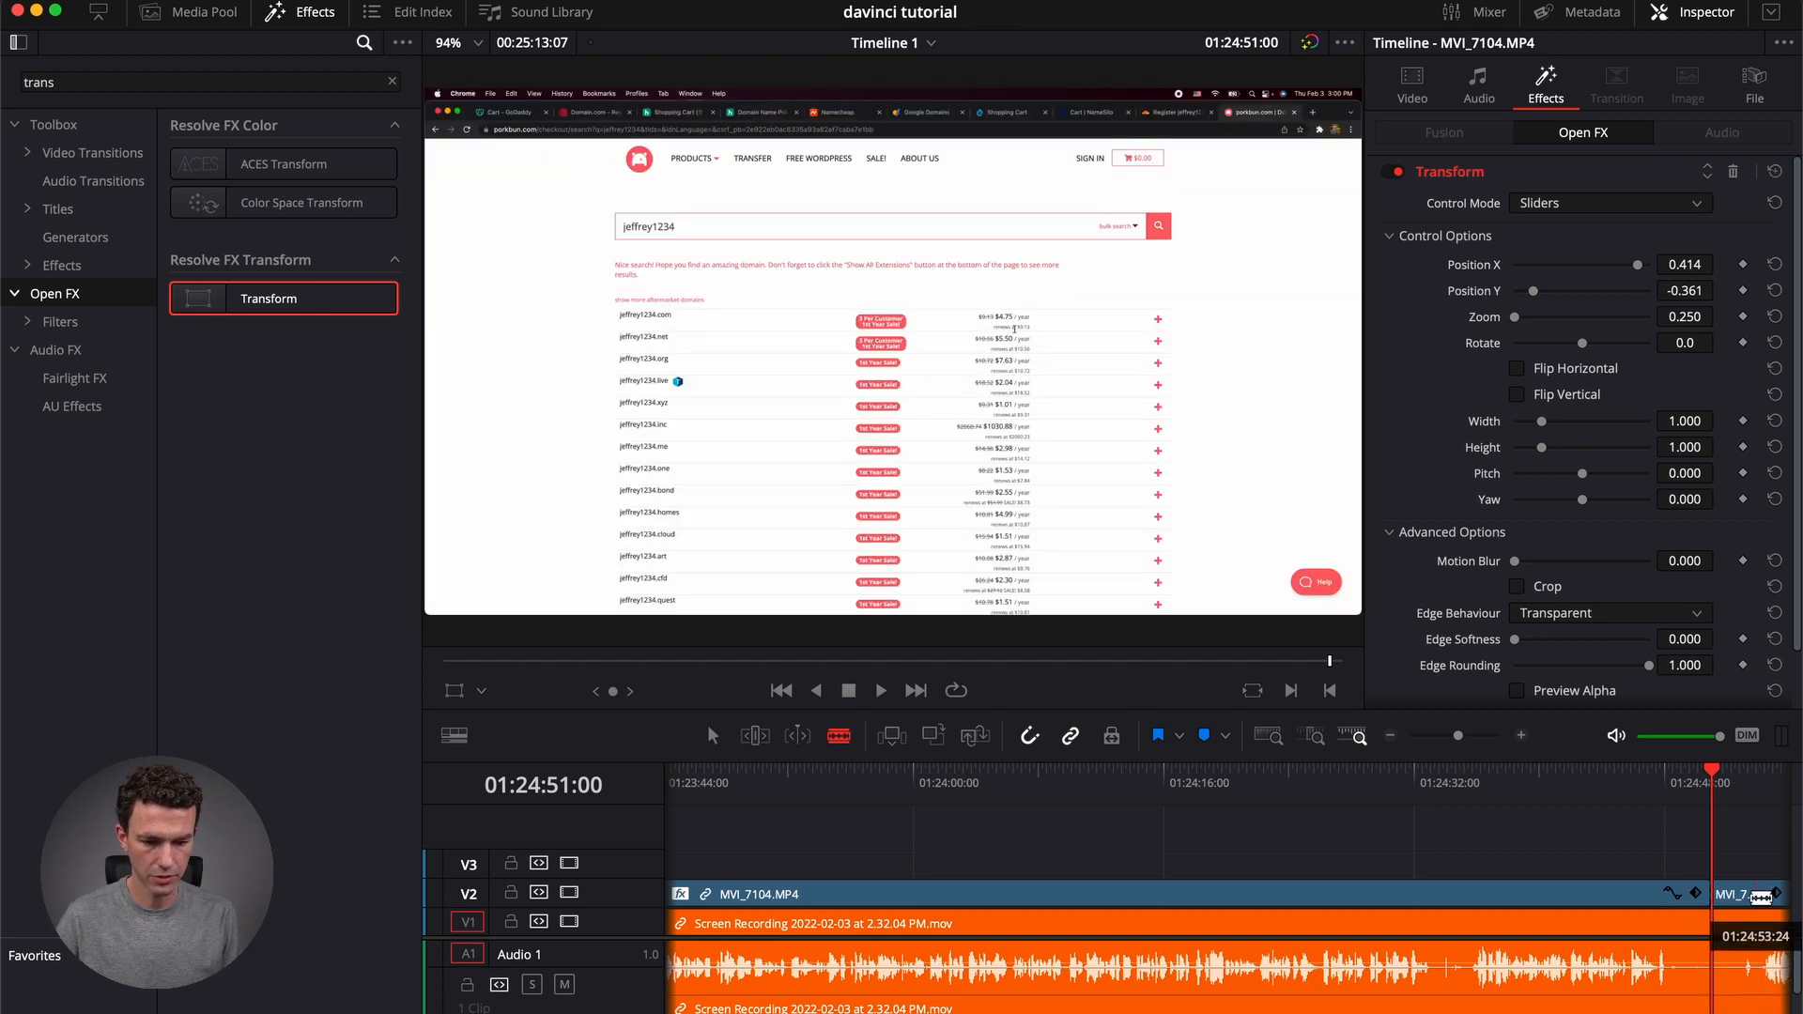
# Turn off the Transform effect on the second part of MVI_7104 and check the full-frame camera image at several points.
pyautogui.press('a')
pyautogui.hscroll(5, 1682, 894)
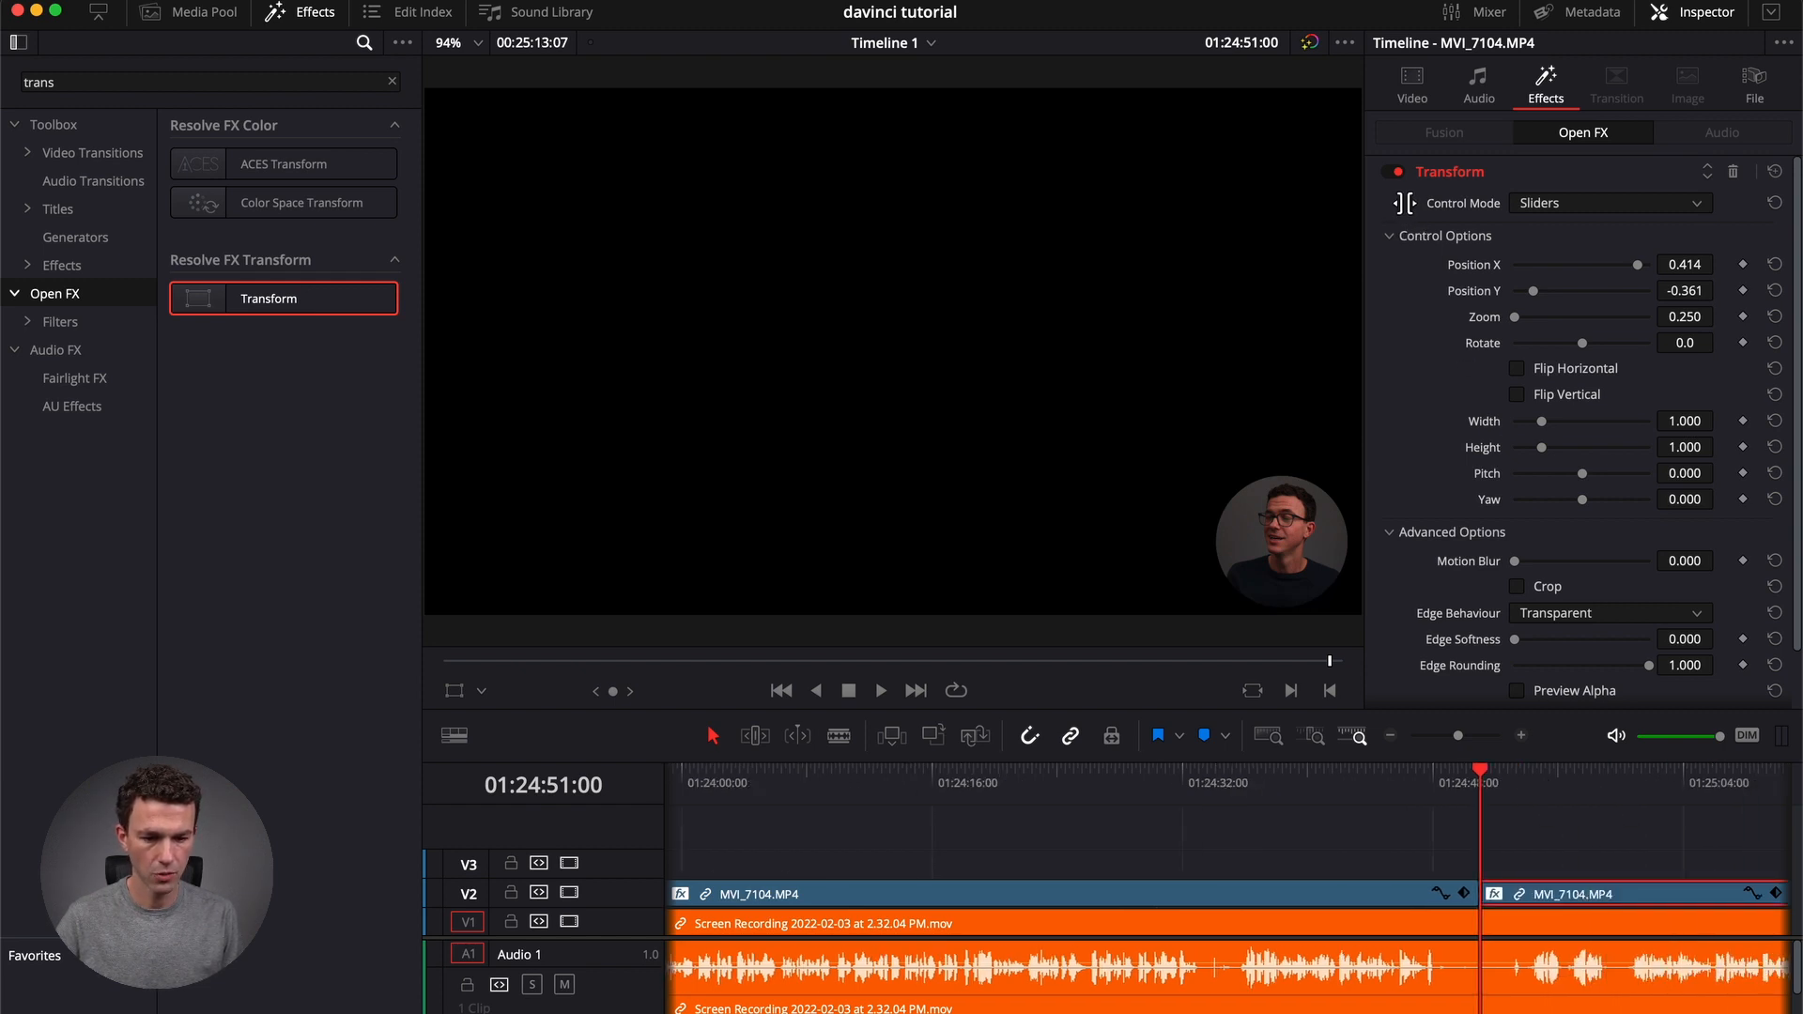
pyautogui.click(1392, 171)
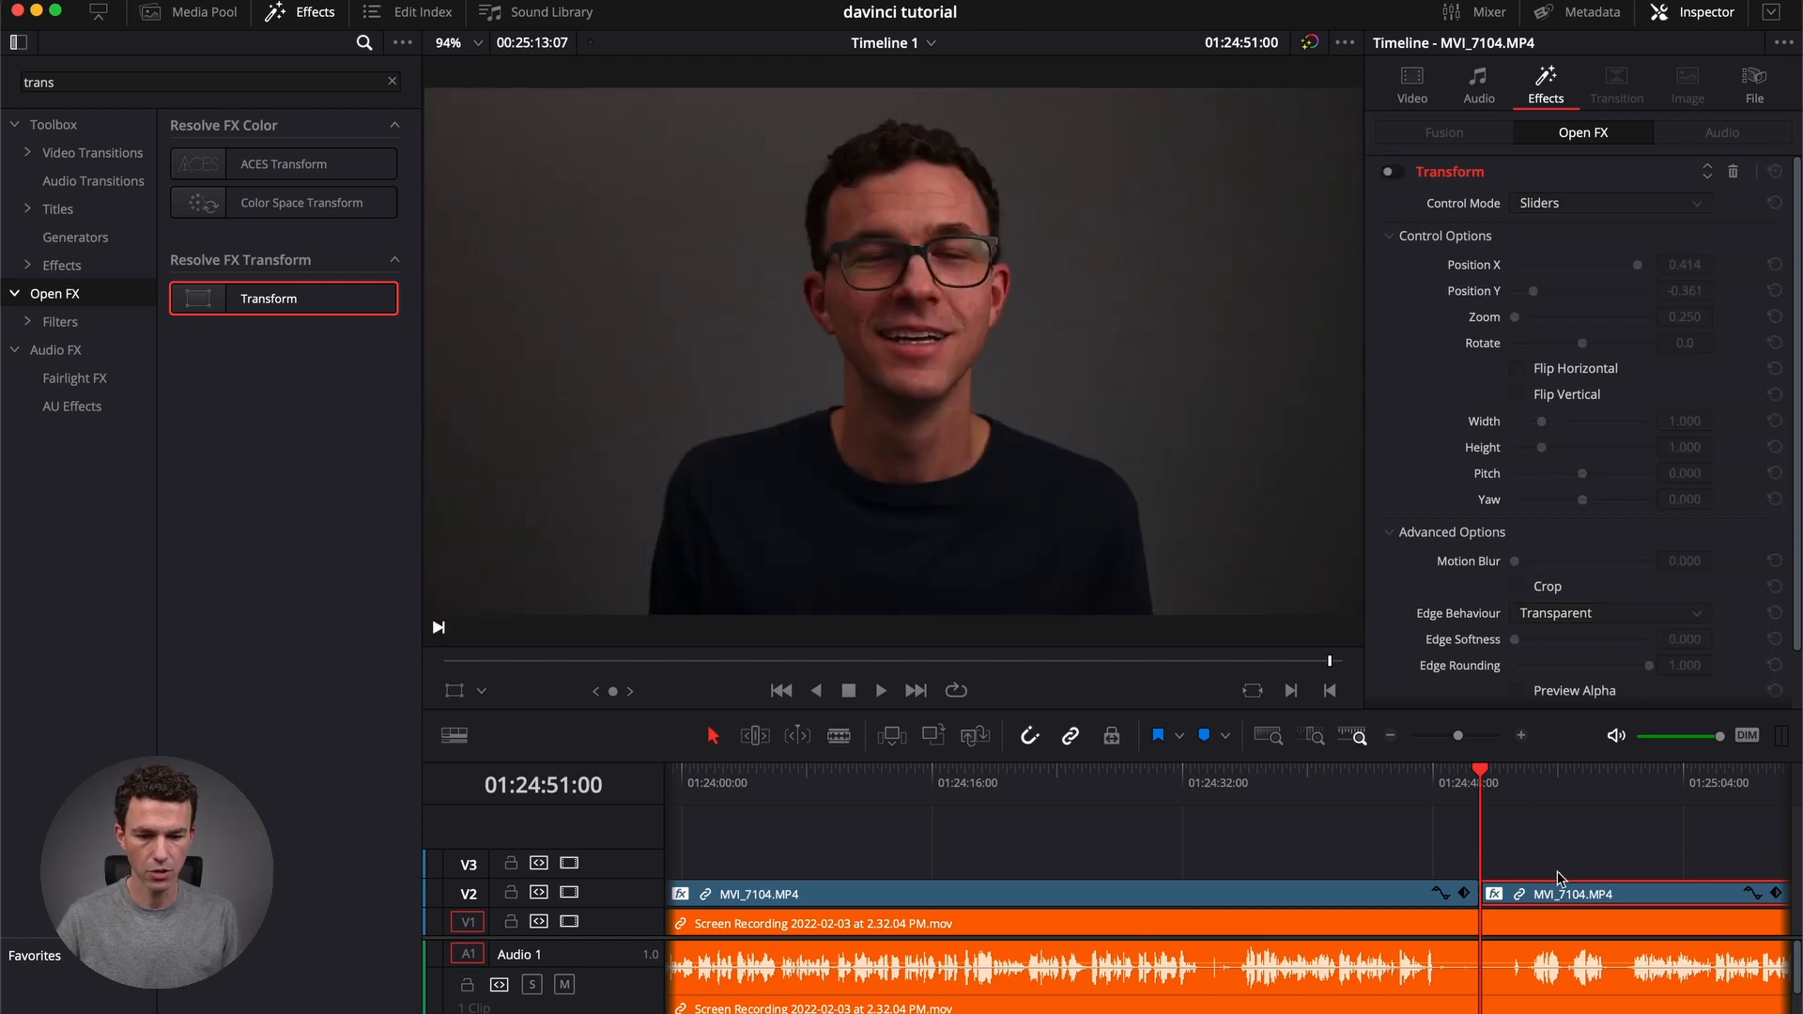
pyautogui.click(1602, 781)
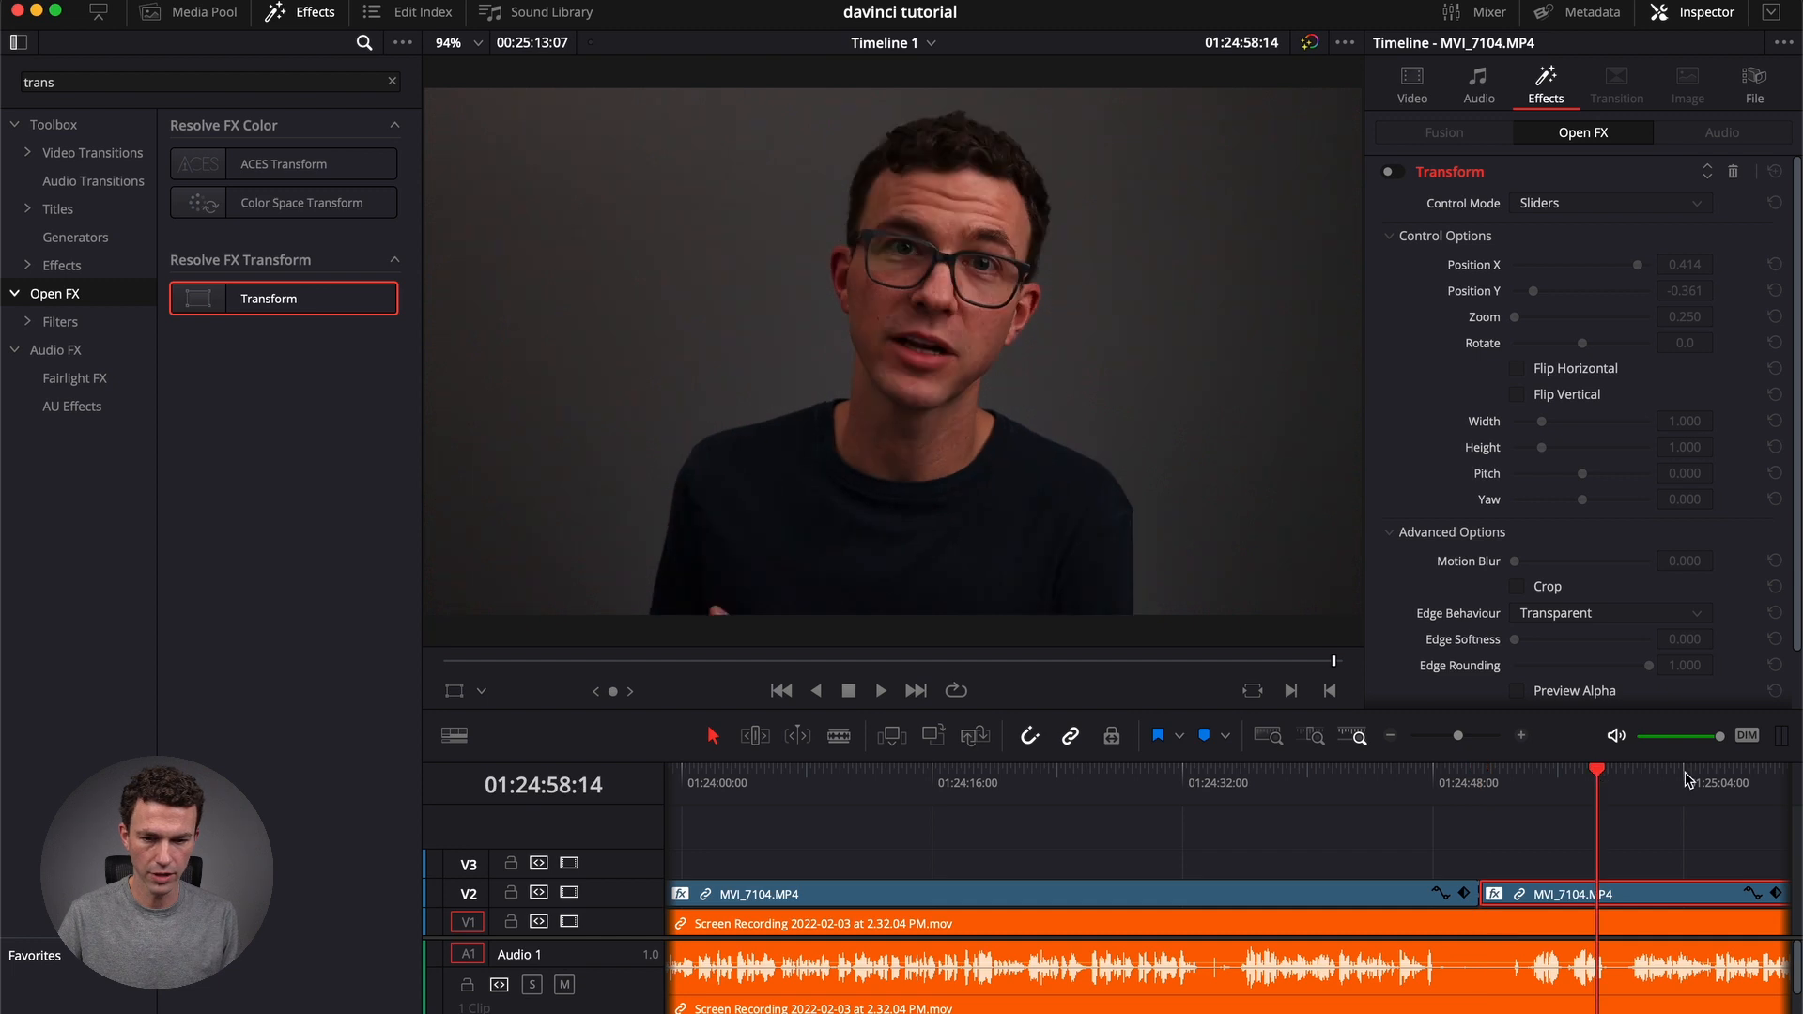
pyautogui.click(1697, 781)
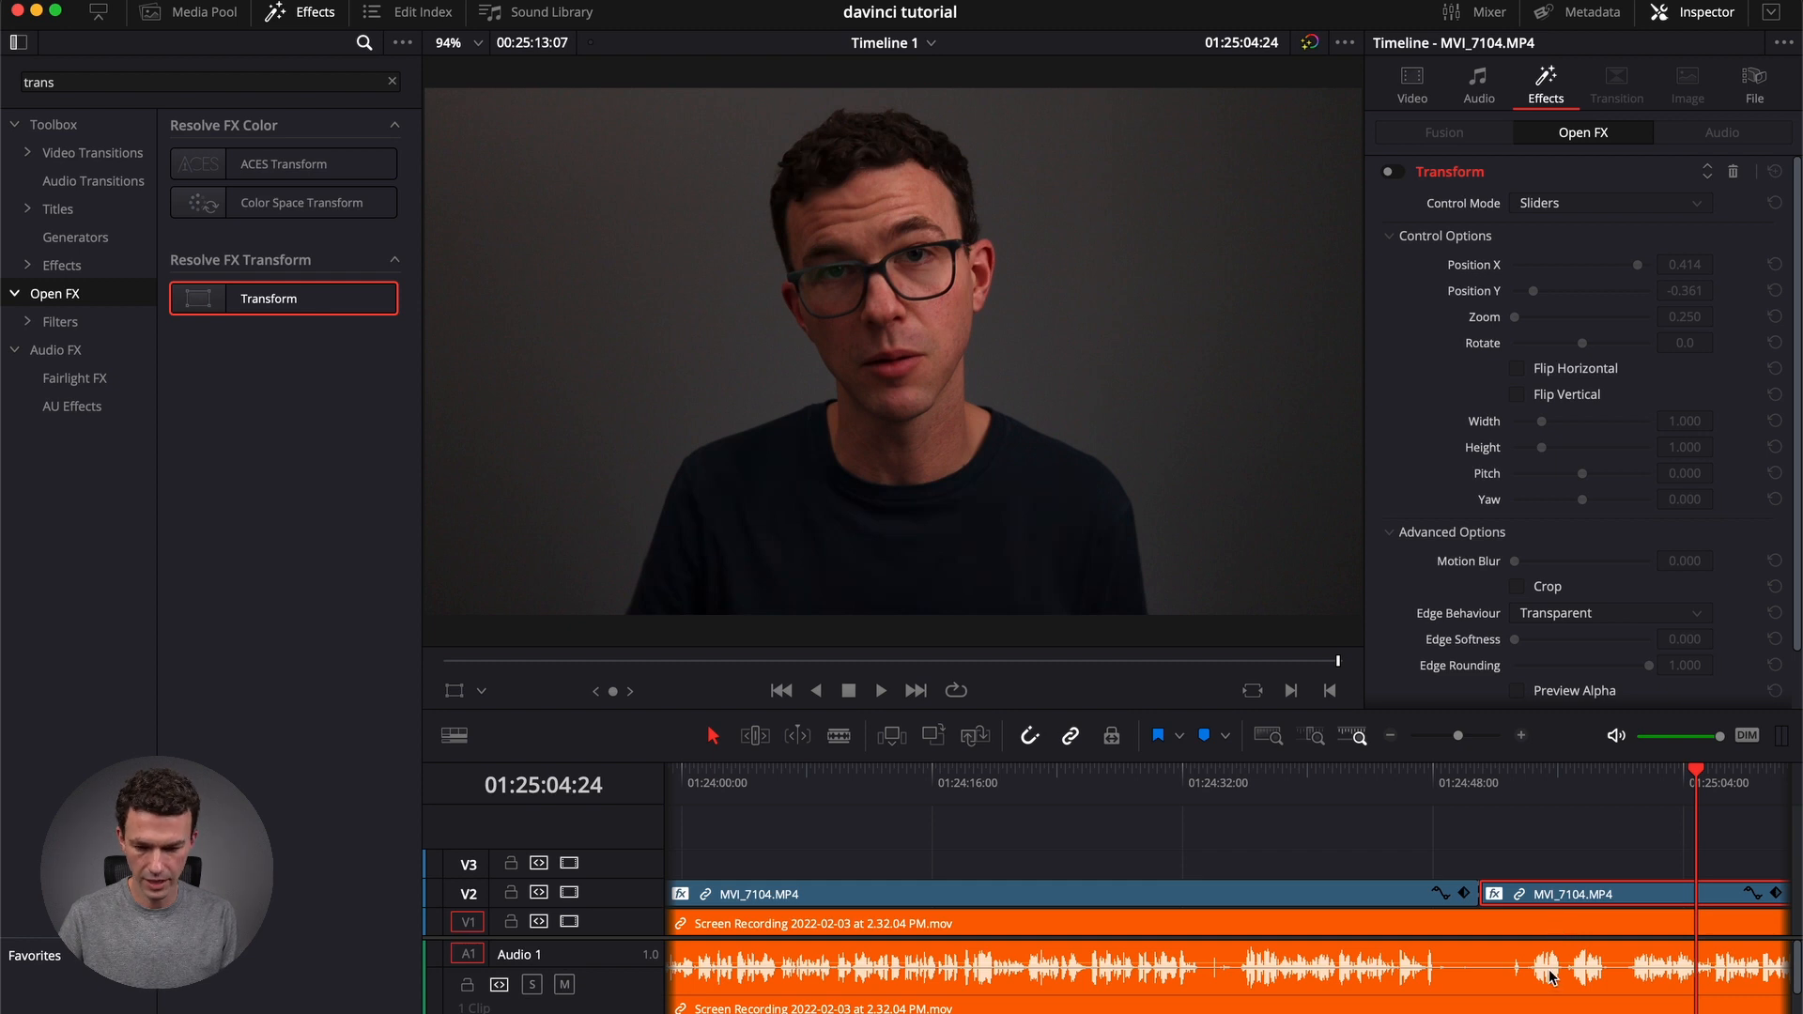
# Unlink the screen recording's video and audio, and delete its audio from track A1.
pyautogui.click(1531, 943)
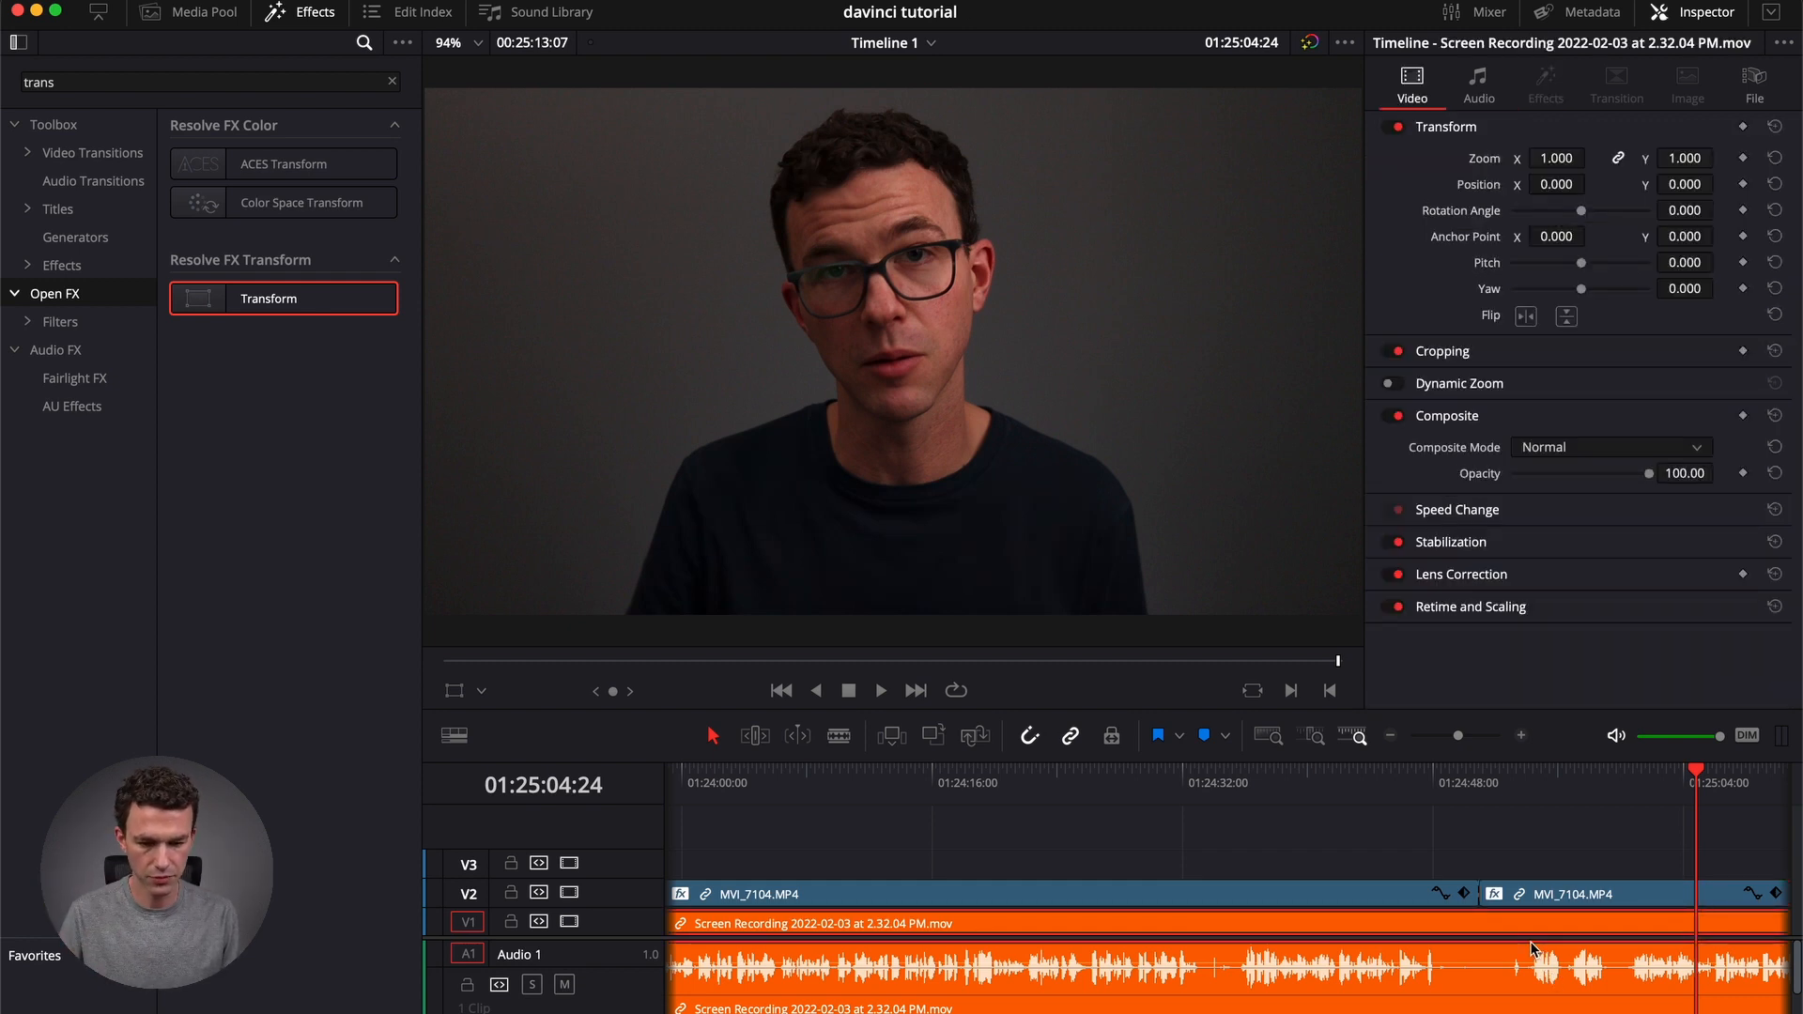
pyautogui.rightClick(1527, 960)
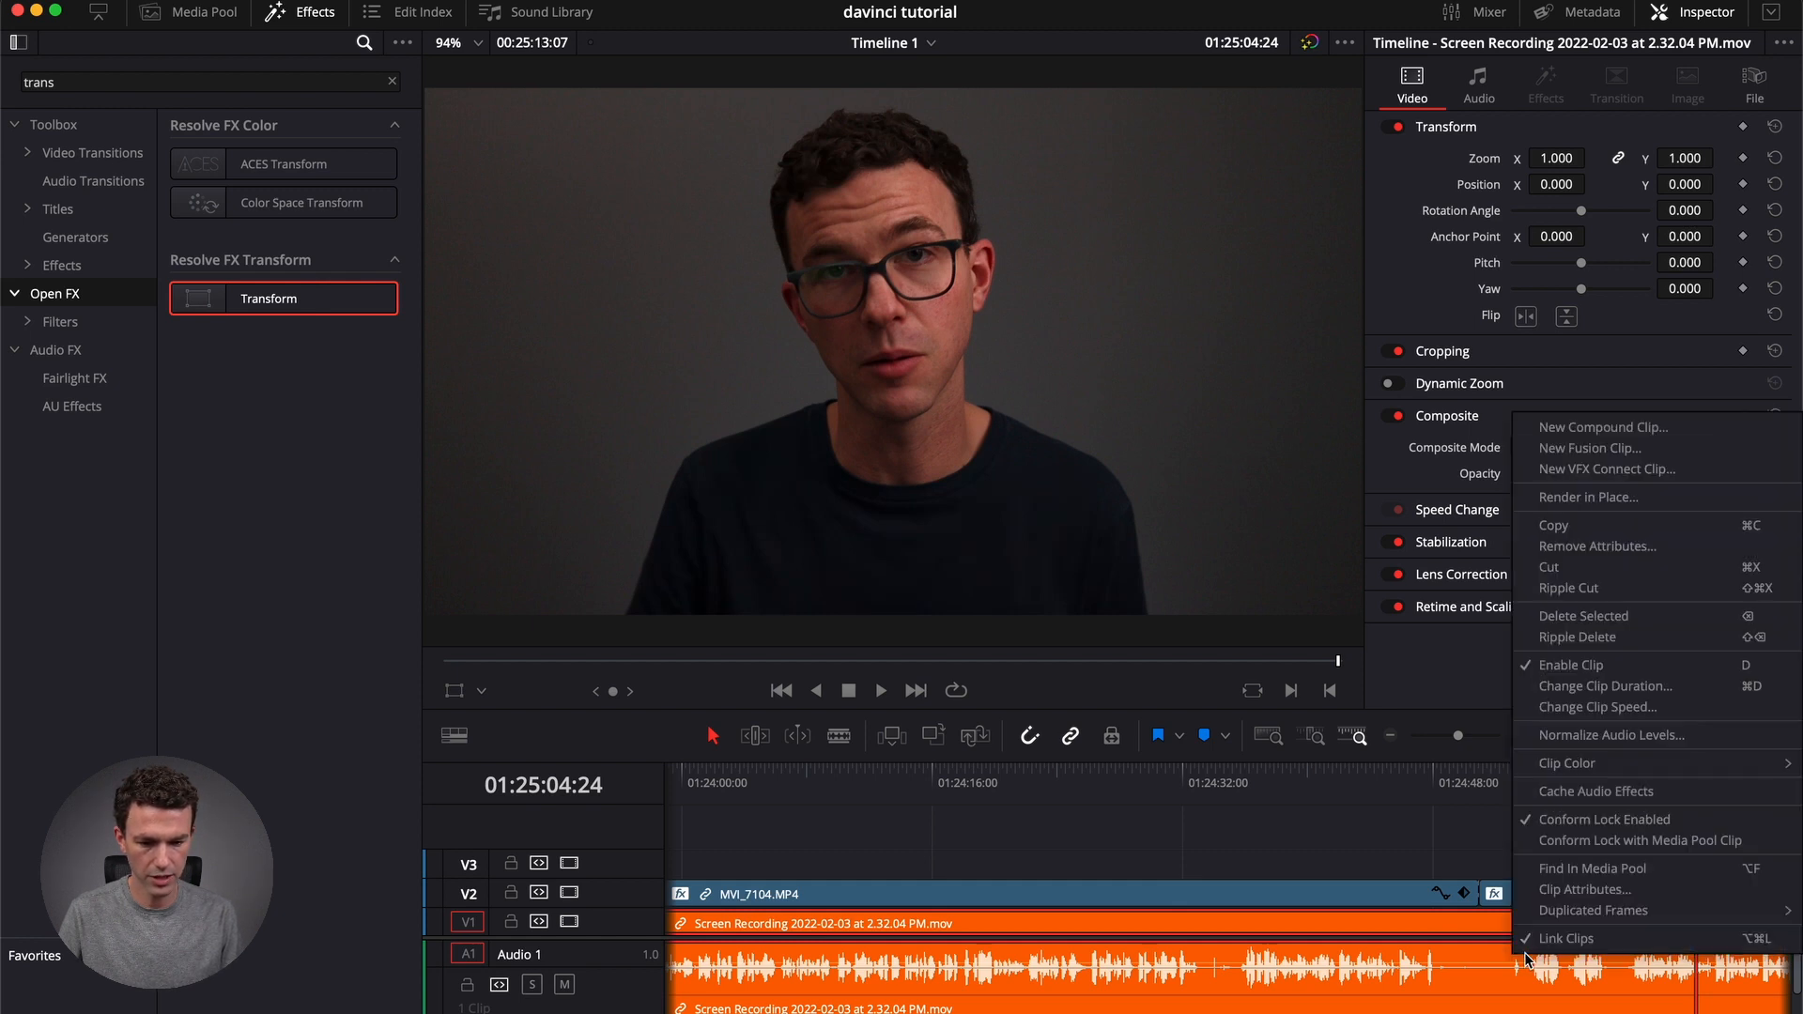
pyautogui.click(1537, 940)
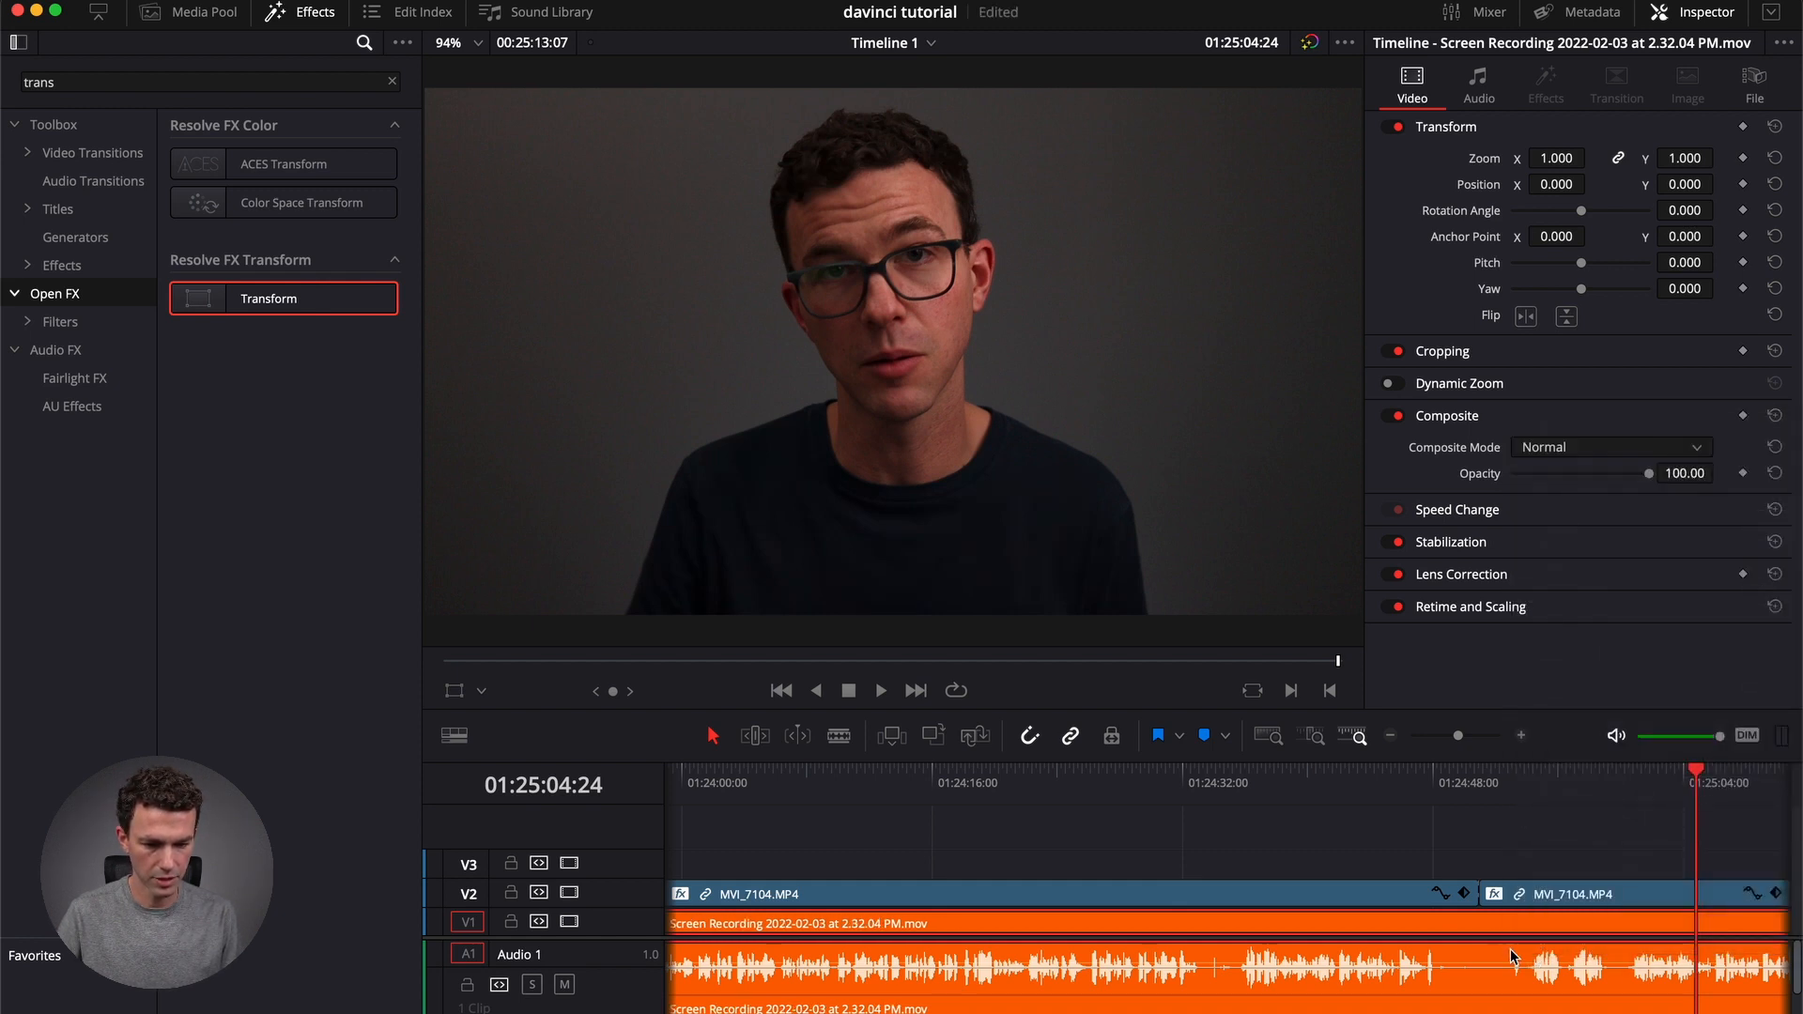
pyautogui.click(1496, 990)
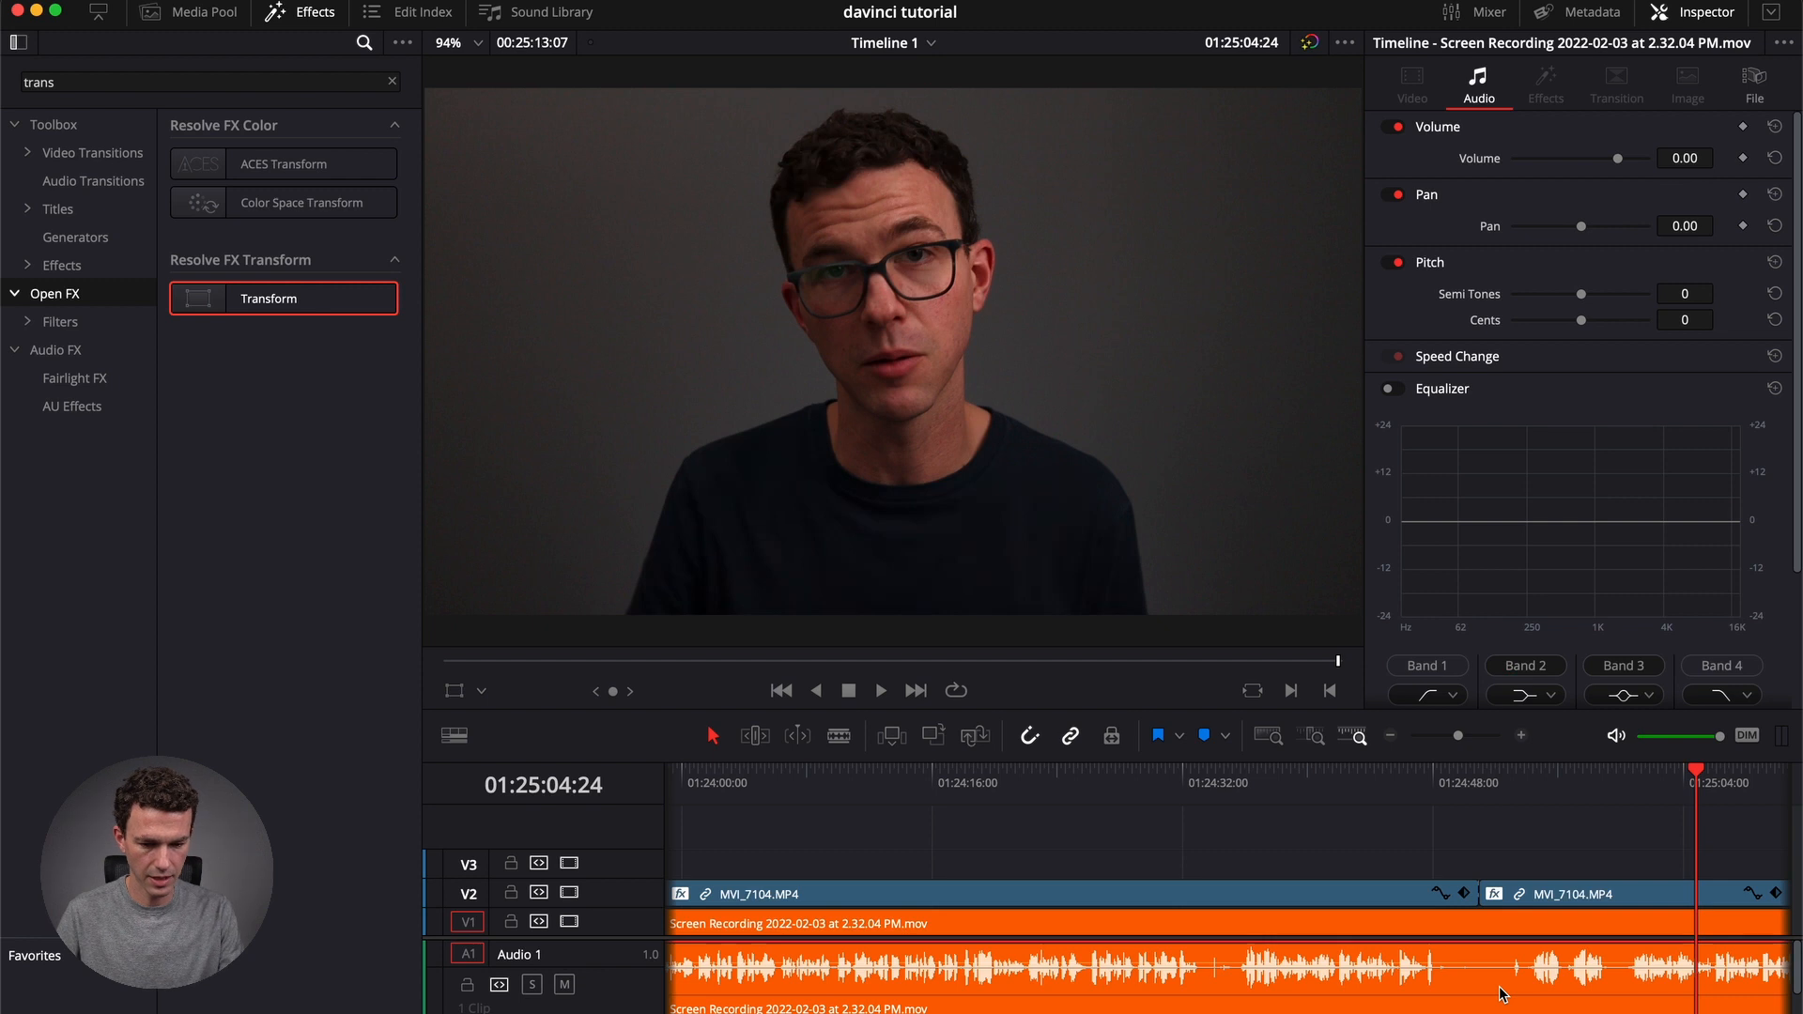
pyautogui.press('BackSpace')
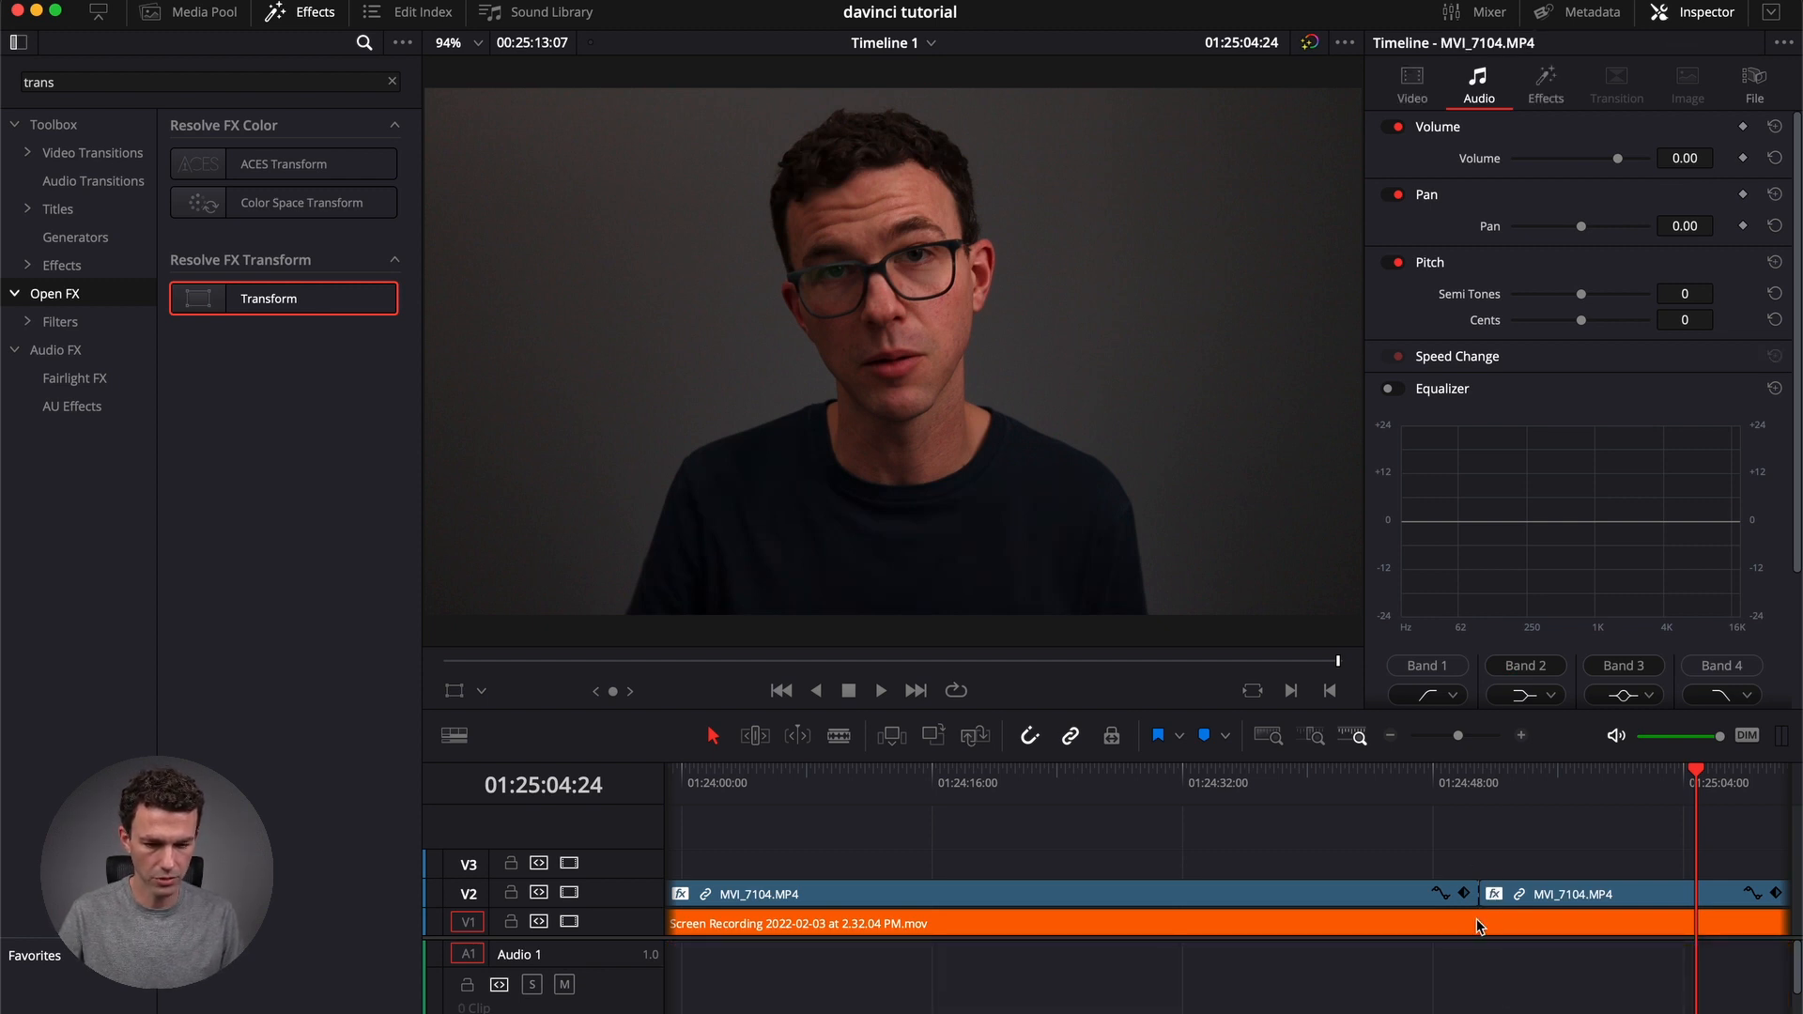
# Split the screen recording on V1 at the cut between the two MVI_7104 clips and preview the closing section.
pyautogui.click(839, 736)
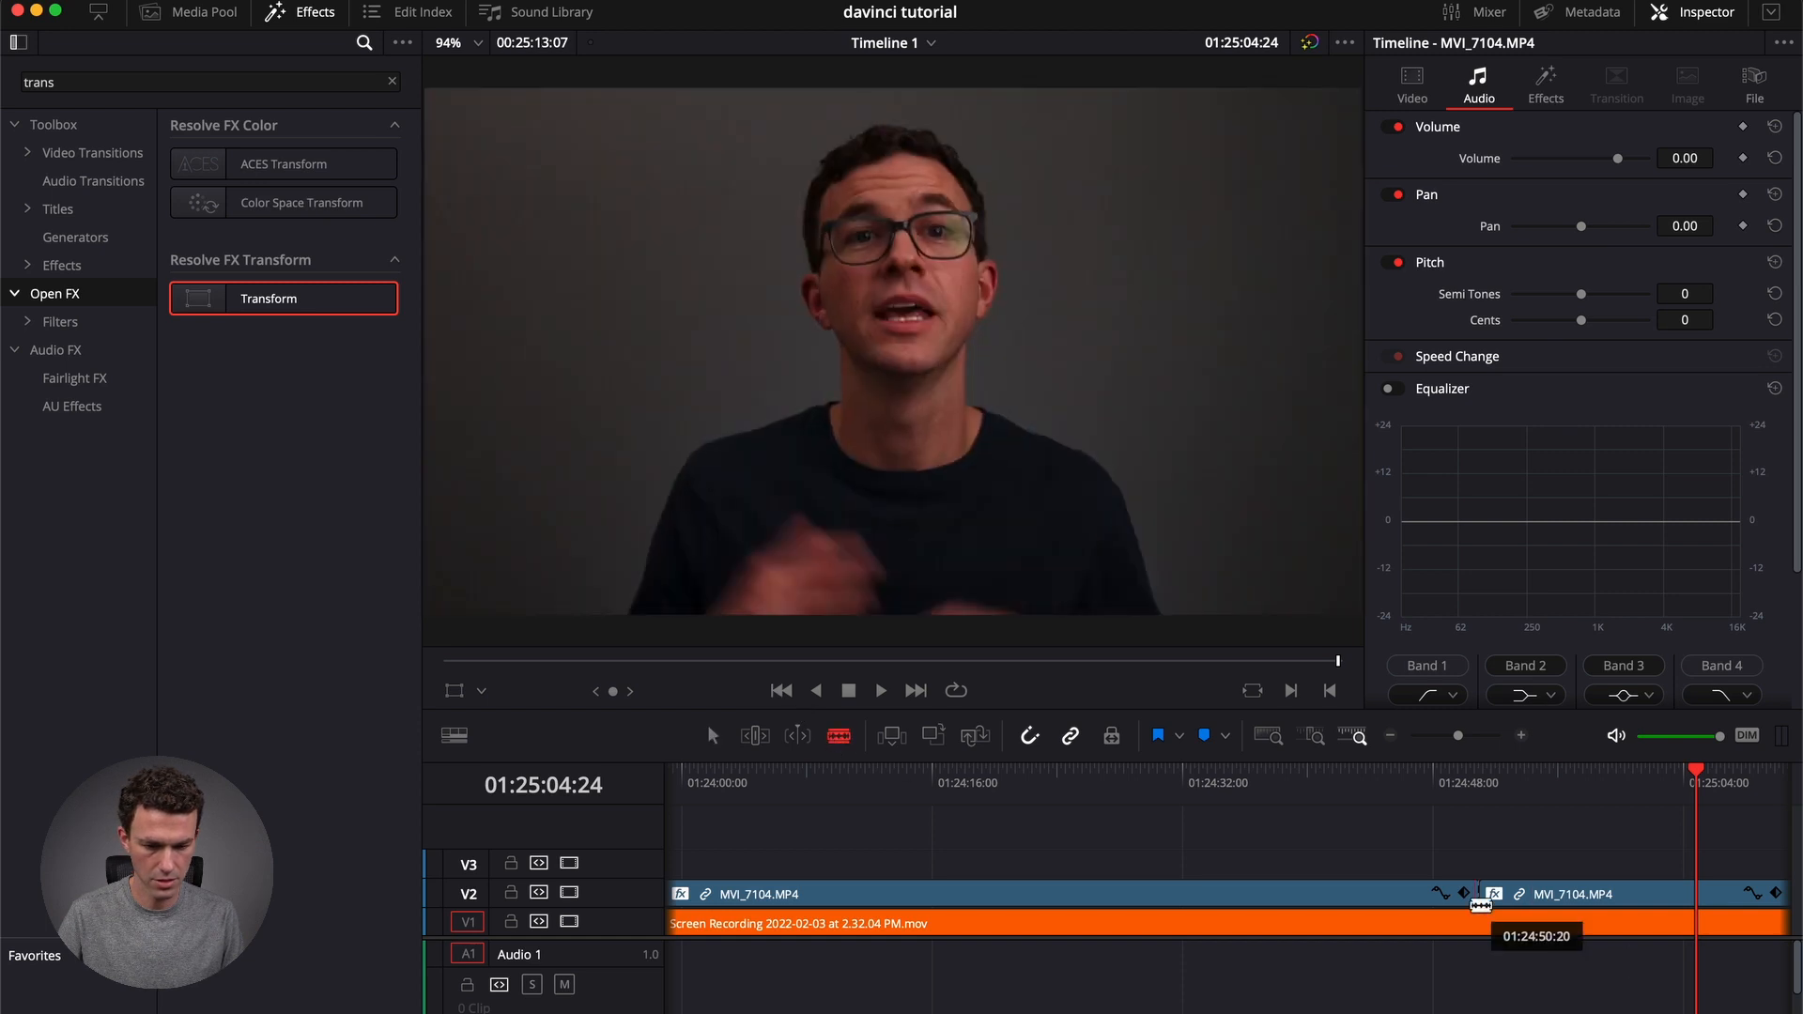
pyautogui.click(1482, 930)
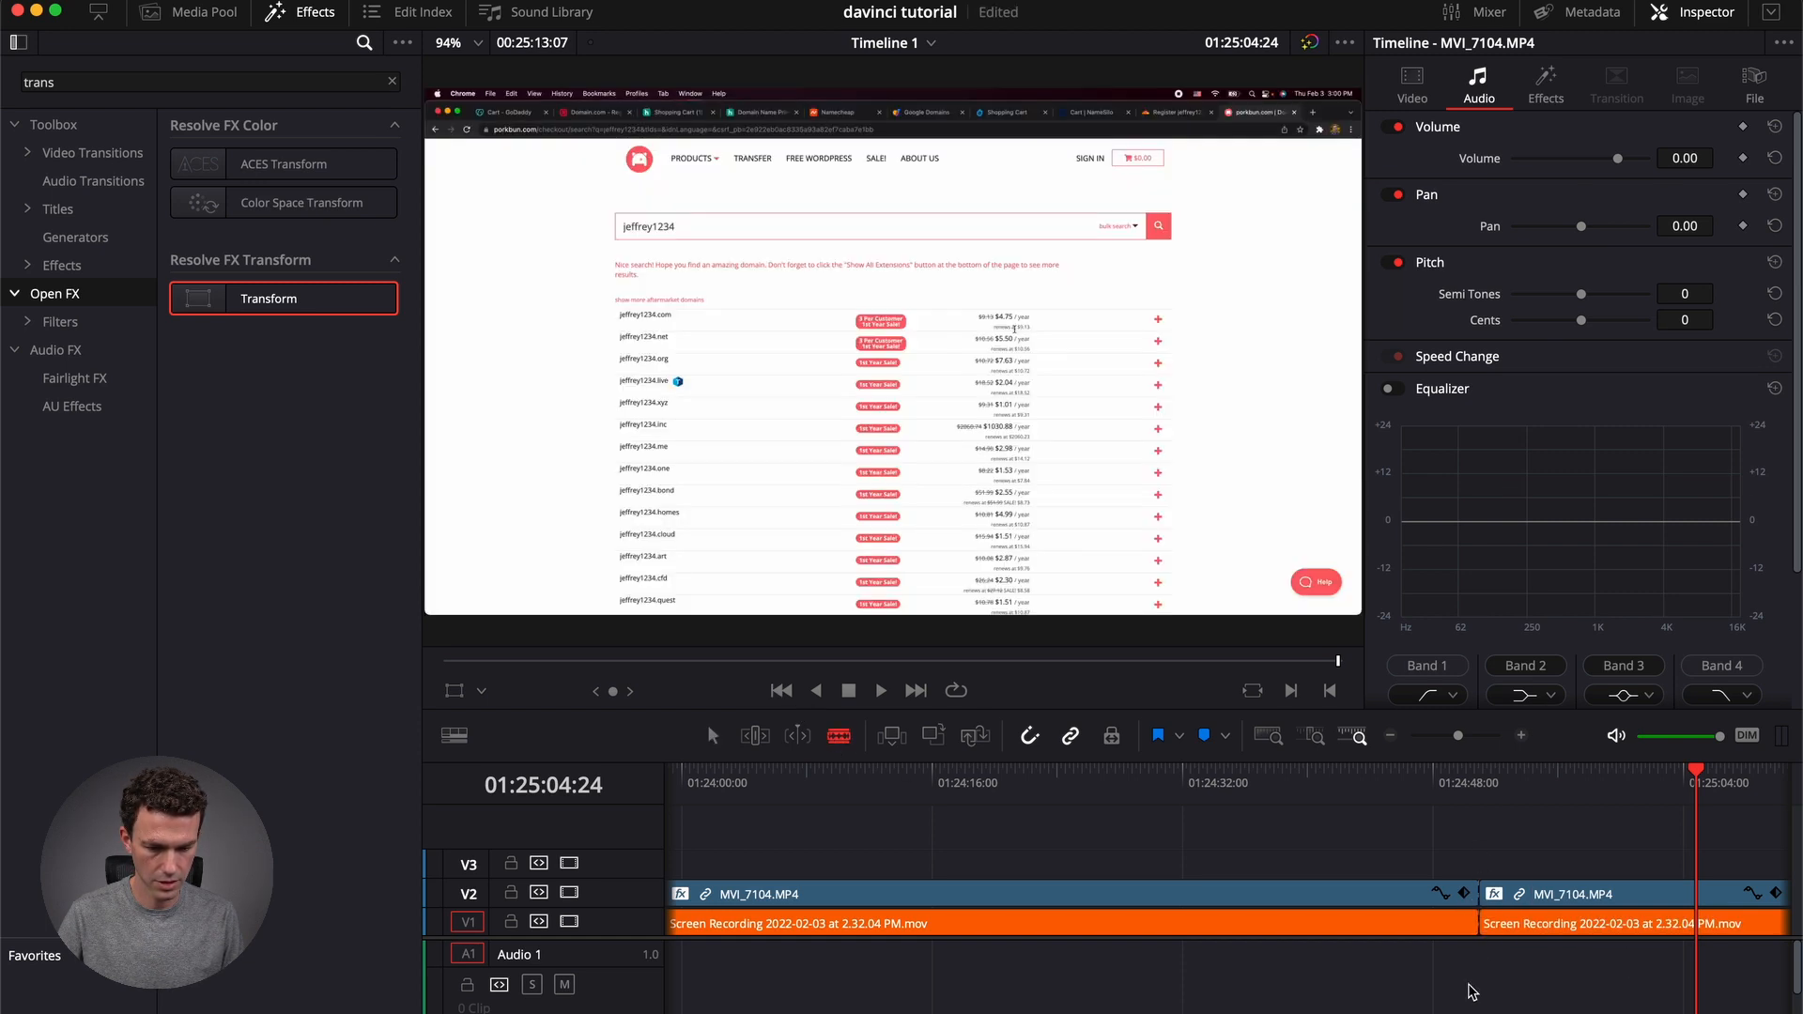
pyautogui.click(1561, 794)
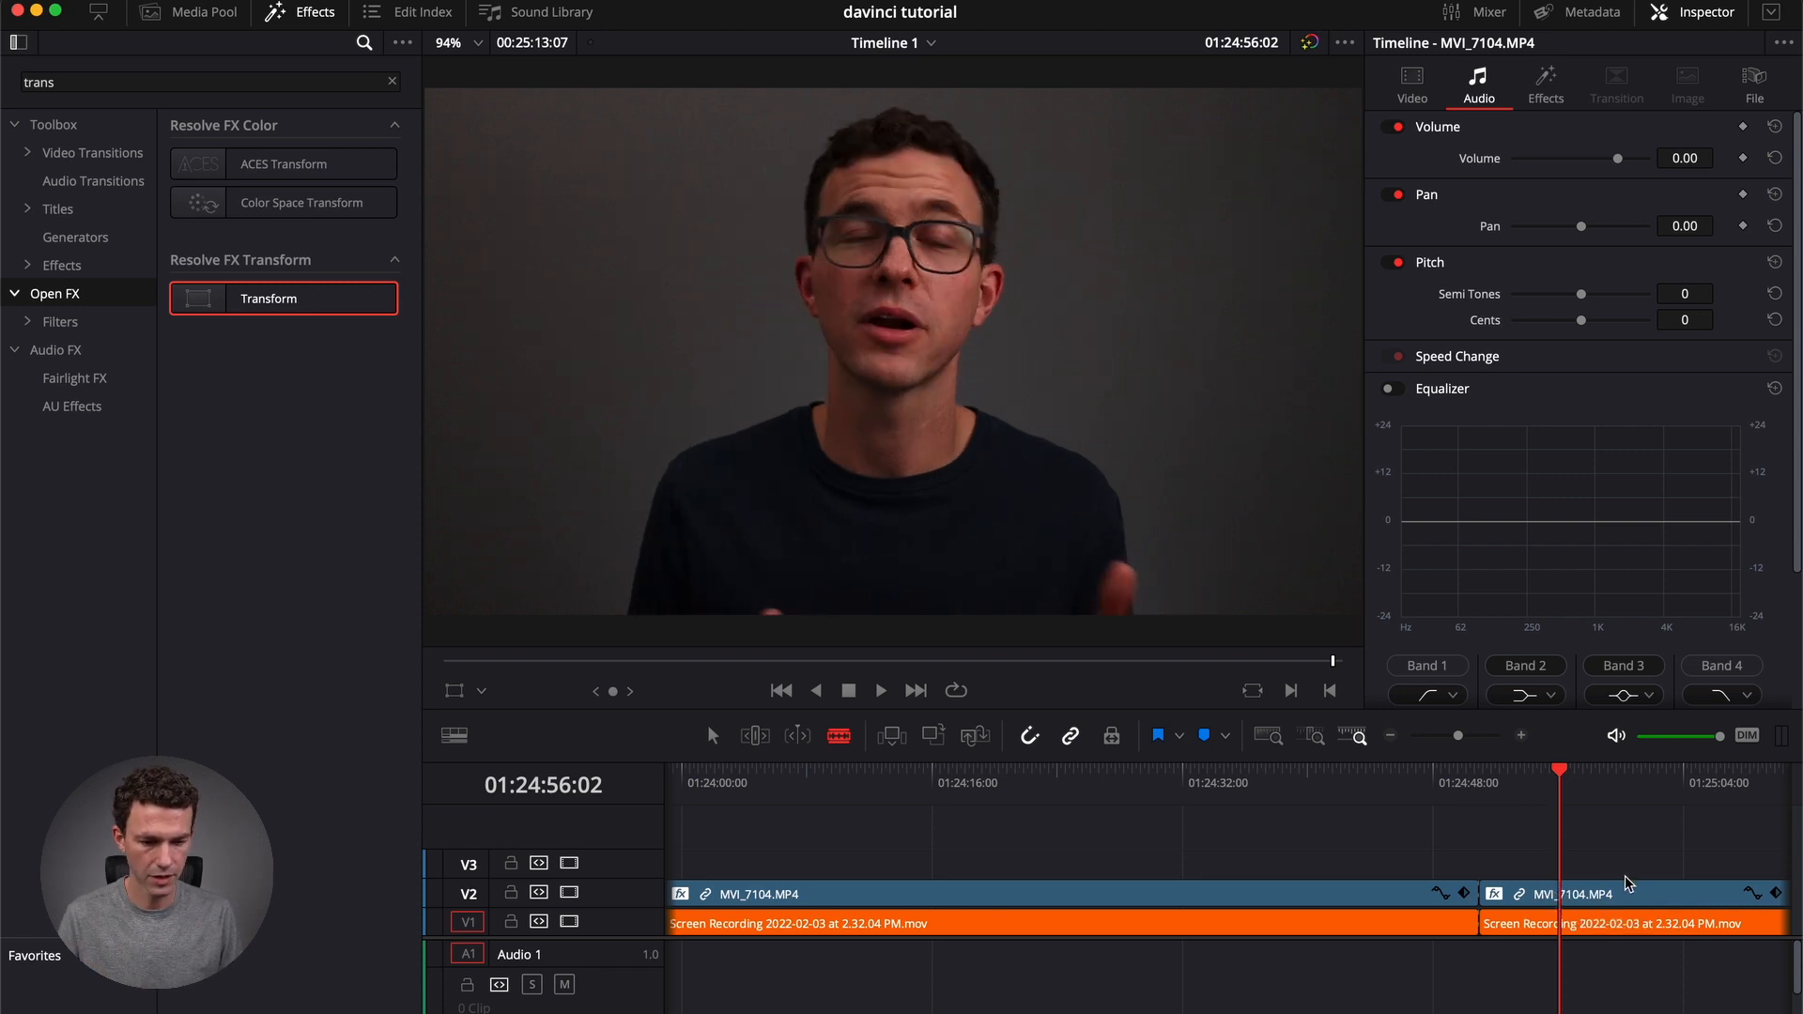
pyautogui.hscroll(5, 1550, 868)
pyautogui.click(1125, 784)
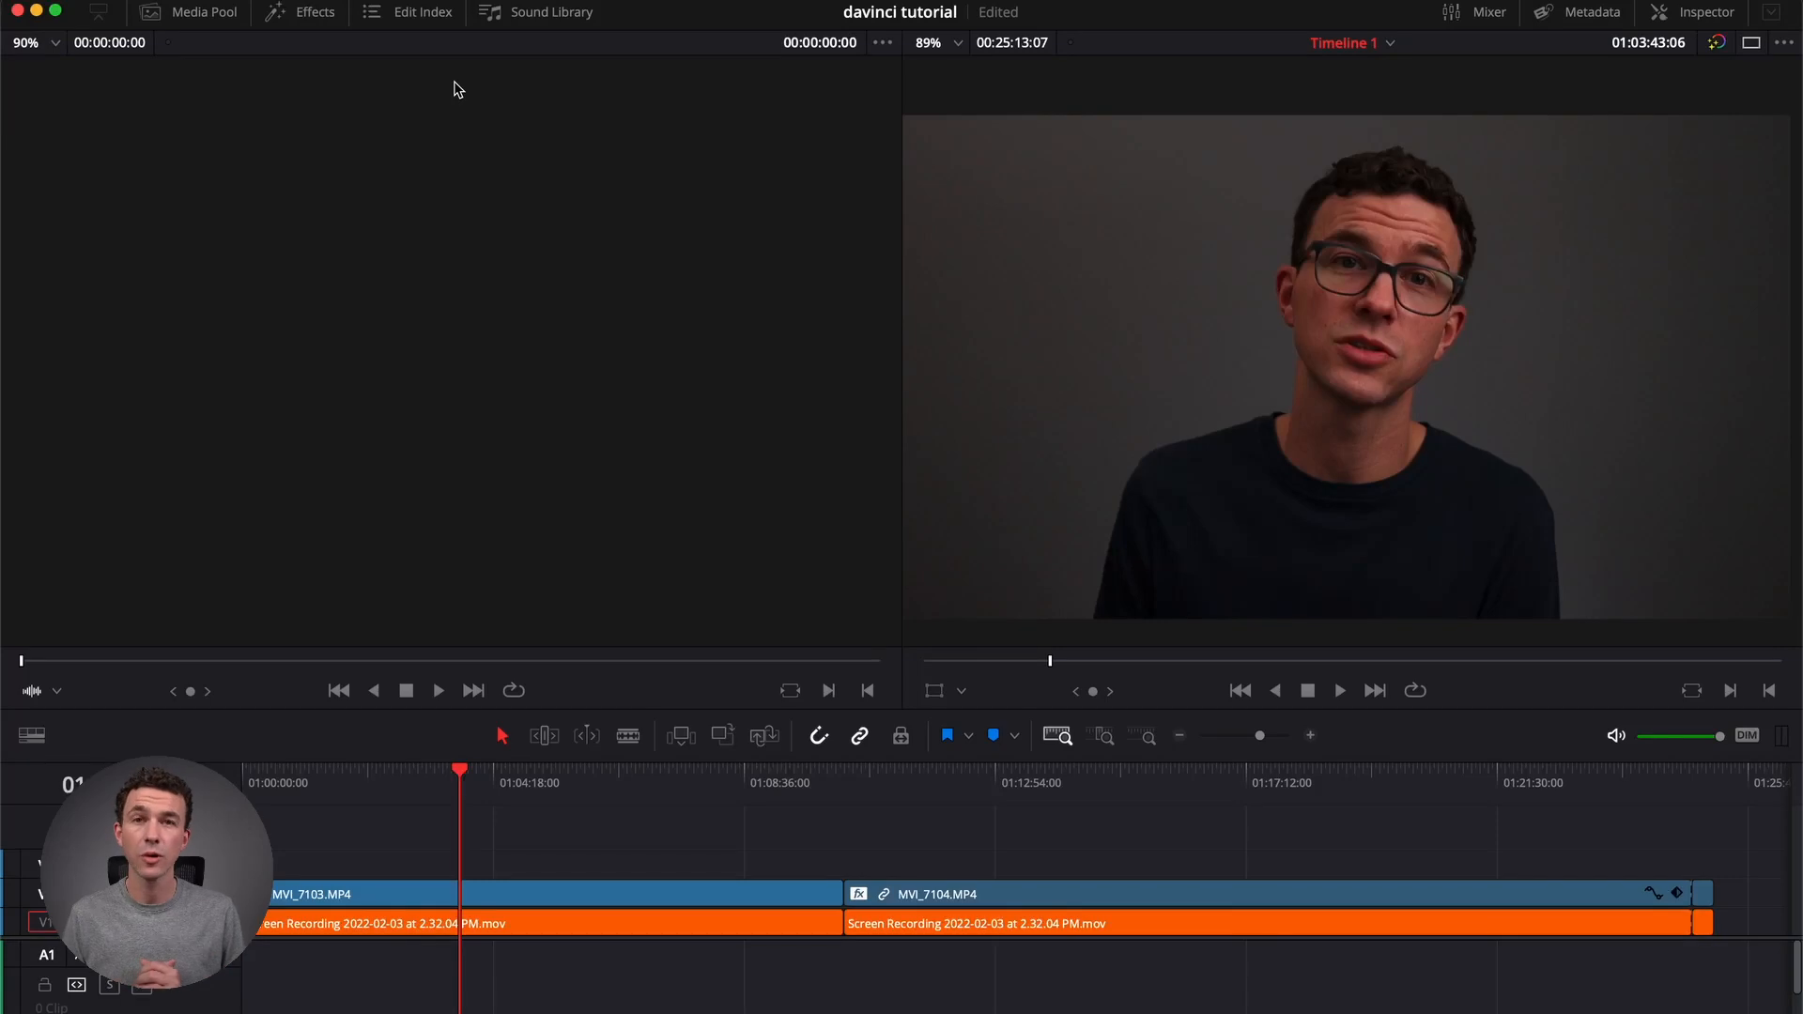
# Add a Left Lower Third title to V3 above MVI_7103 at 01:03:43:06 and move the playhead to 01:03:43:22.
pyautogui.click(307, 13)
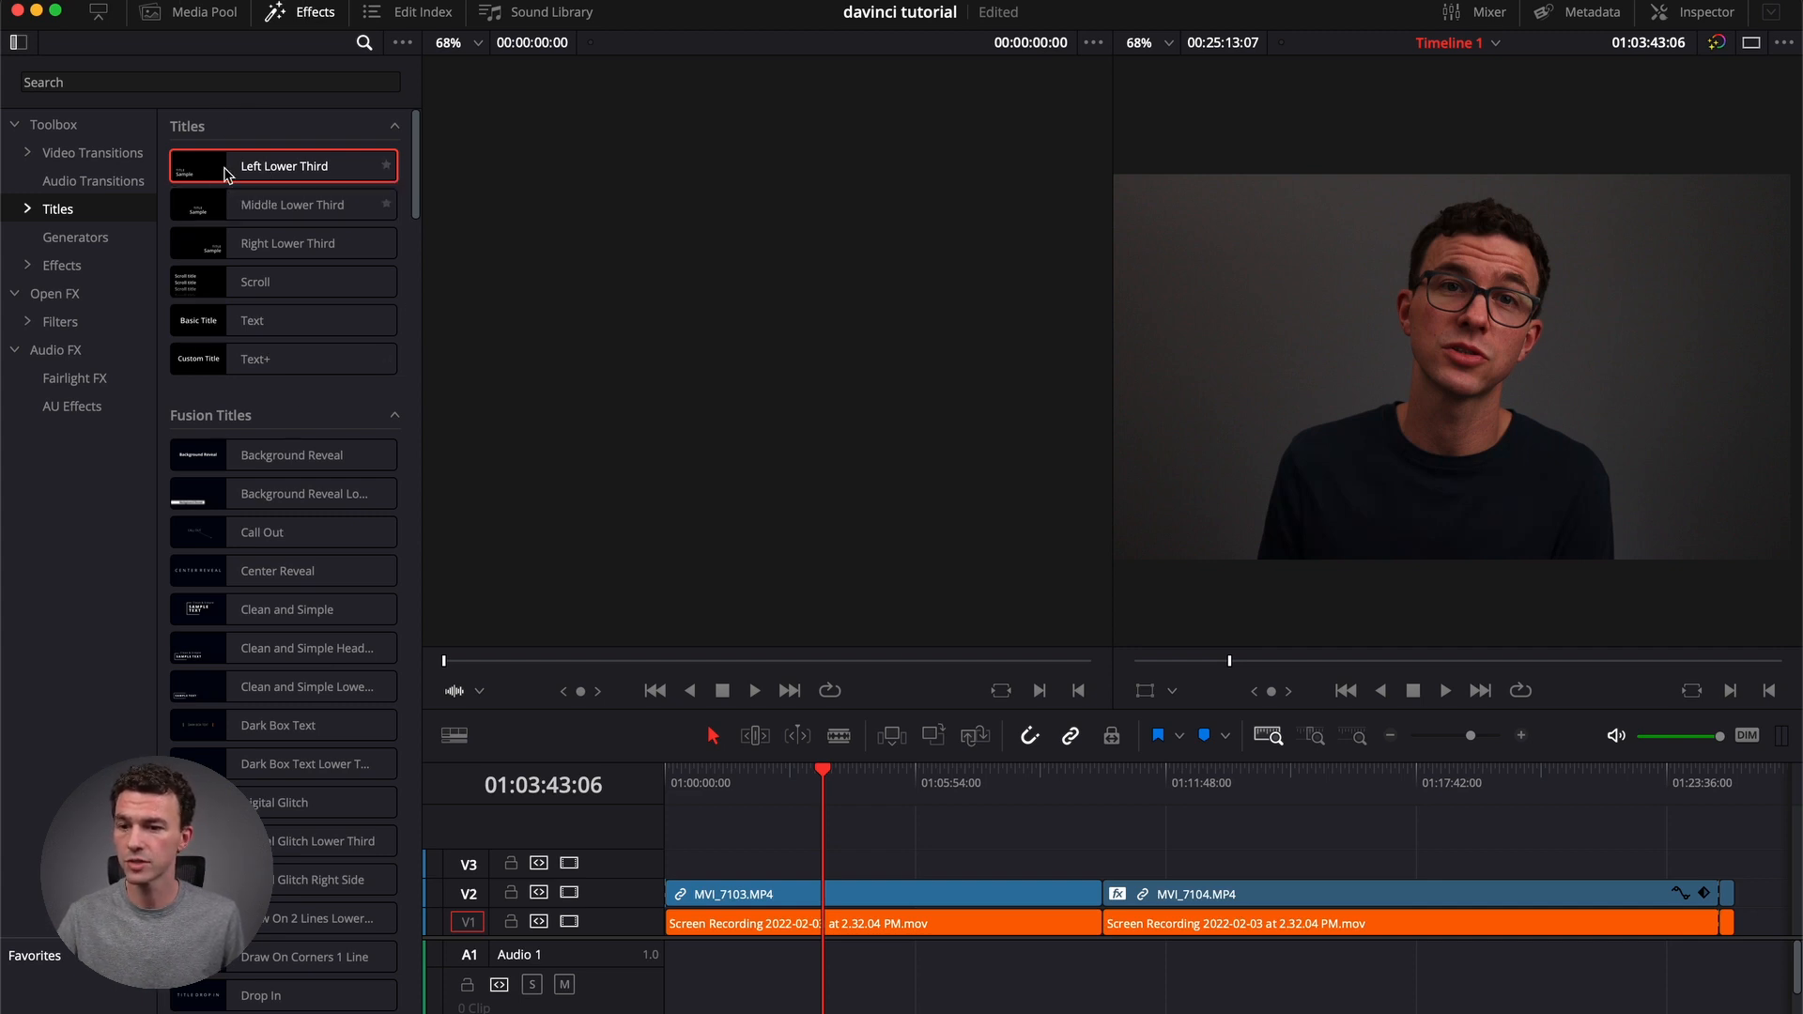
pyautogui.moveTo(242, 169)
pyautogui.moveTo(241, 169); pyautogui.dragTo(830, 868)
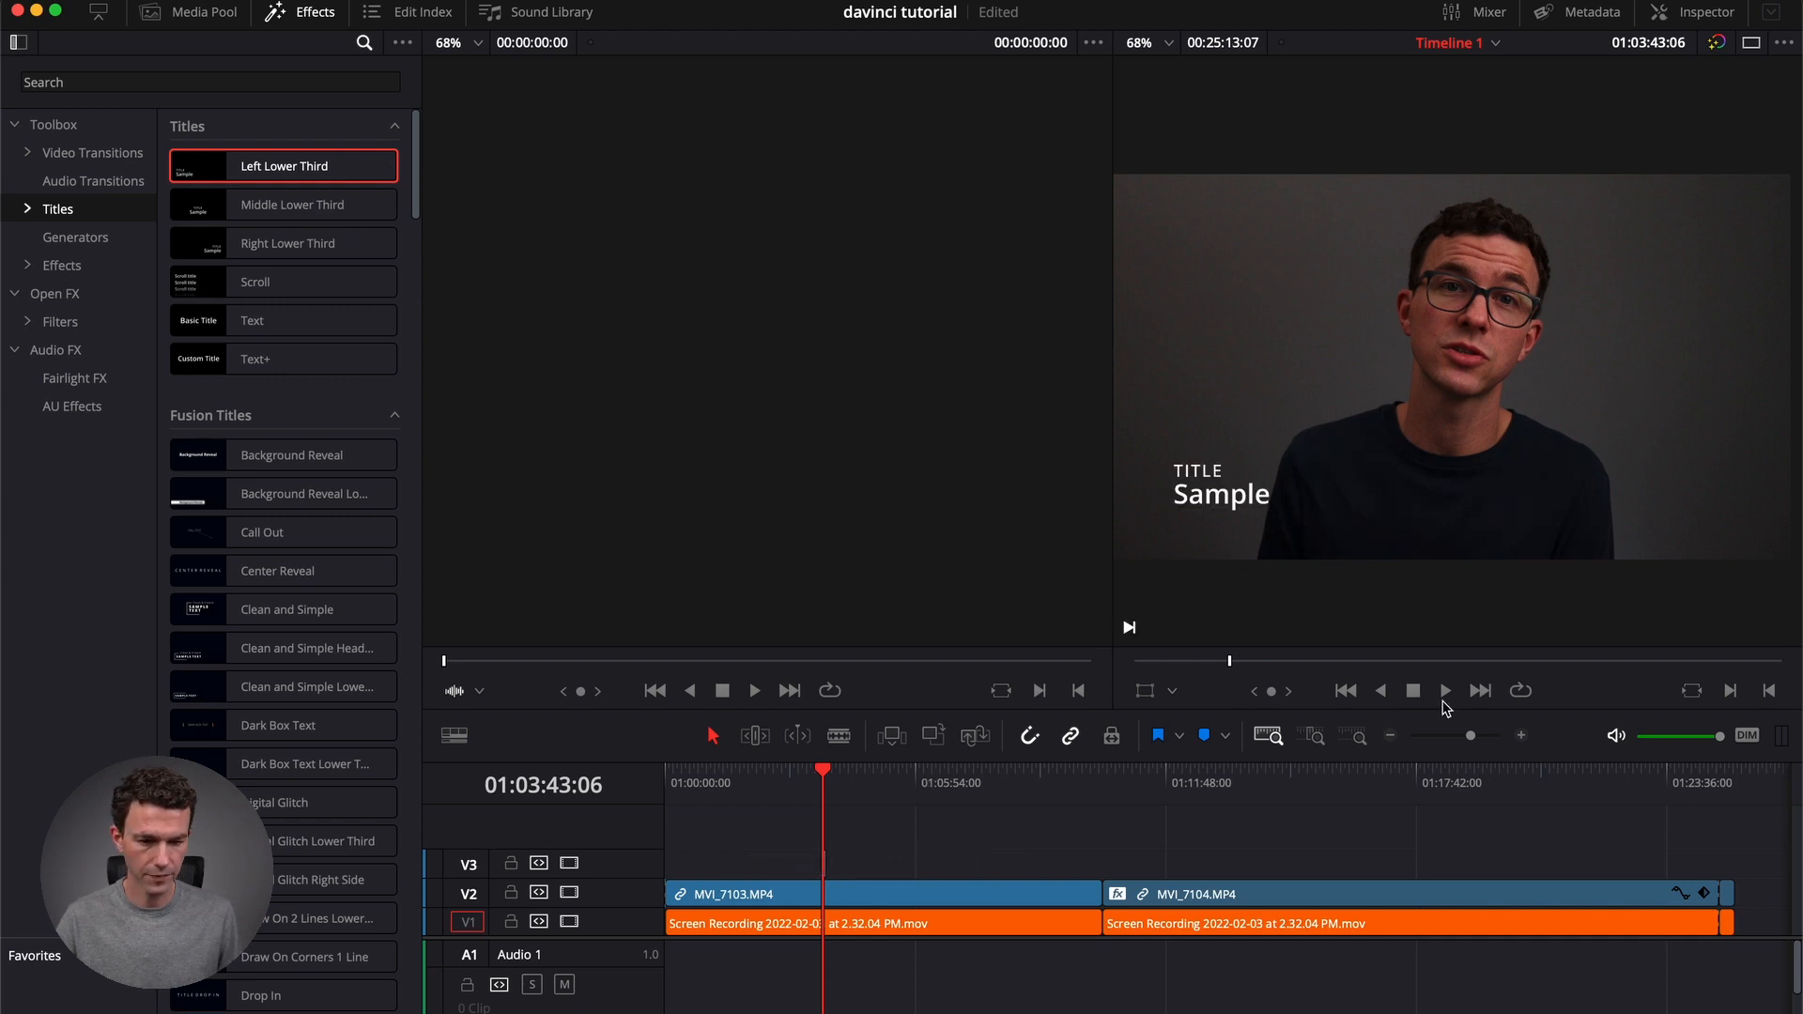
pyautogui.click(1522, 737)
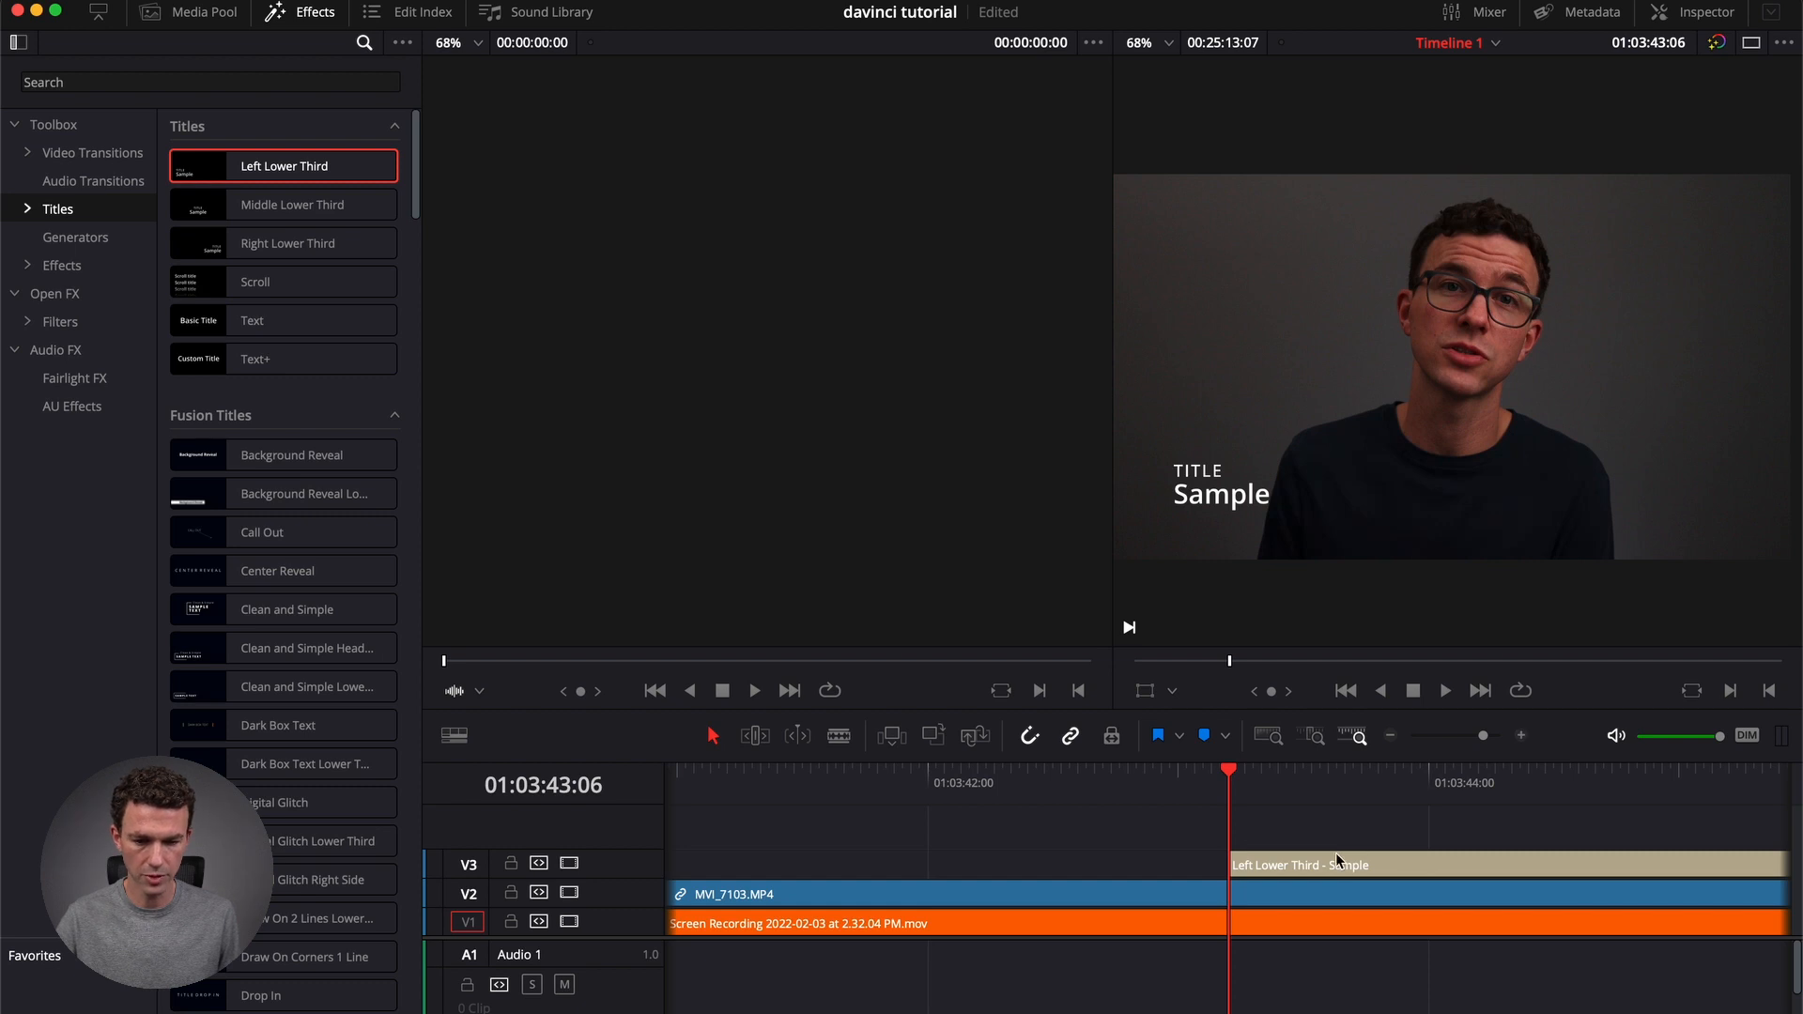
pyautogui.click(1181, 784)
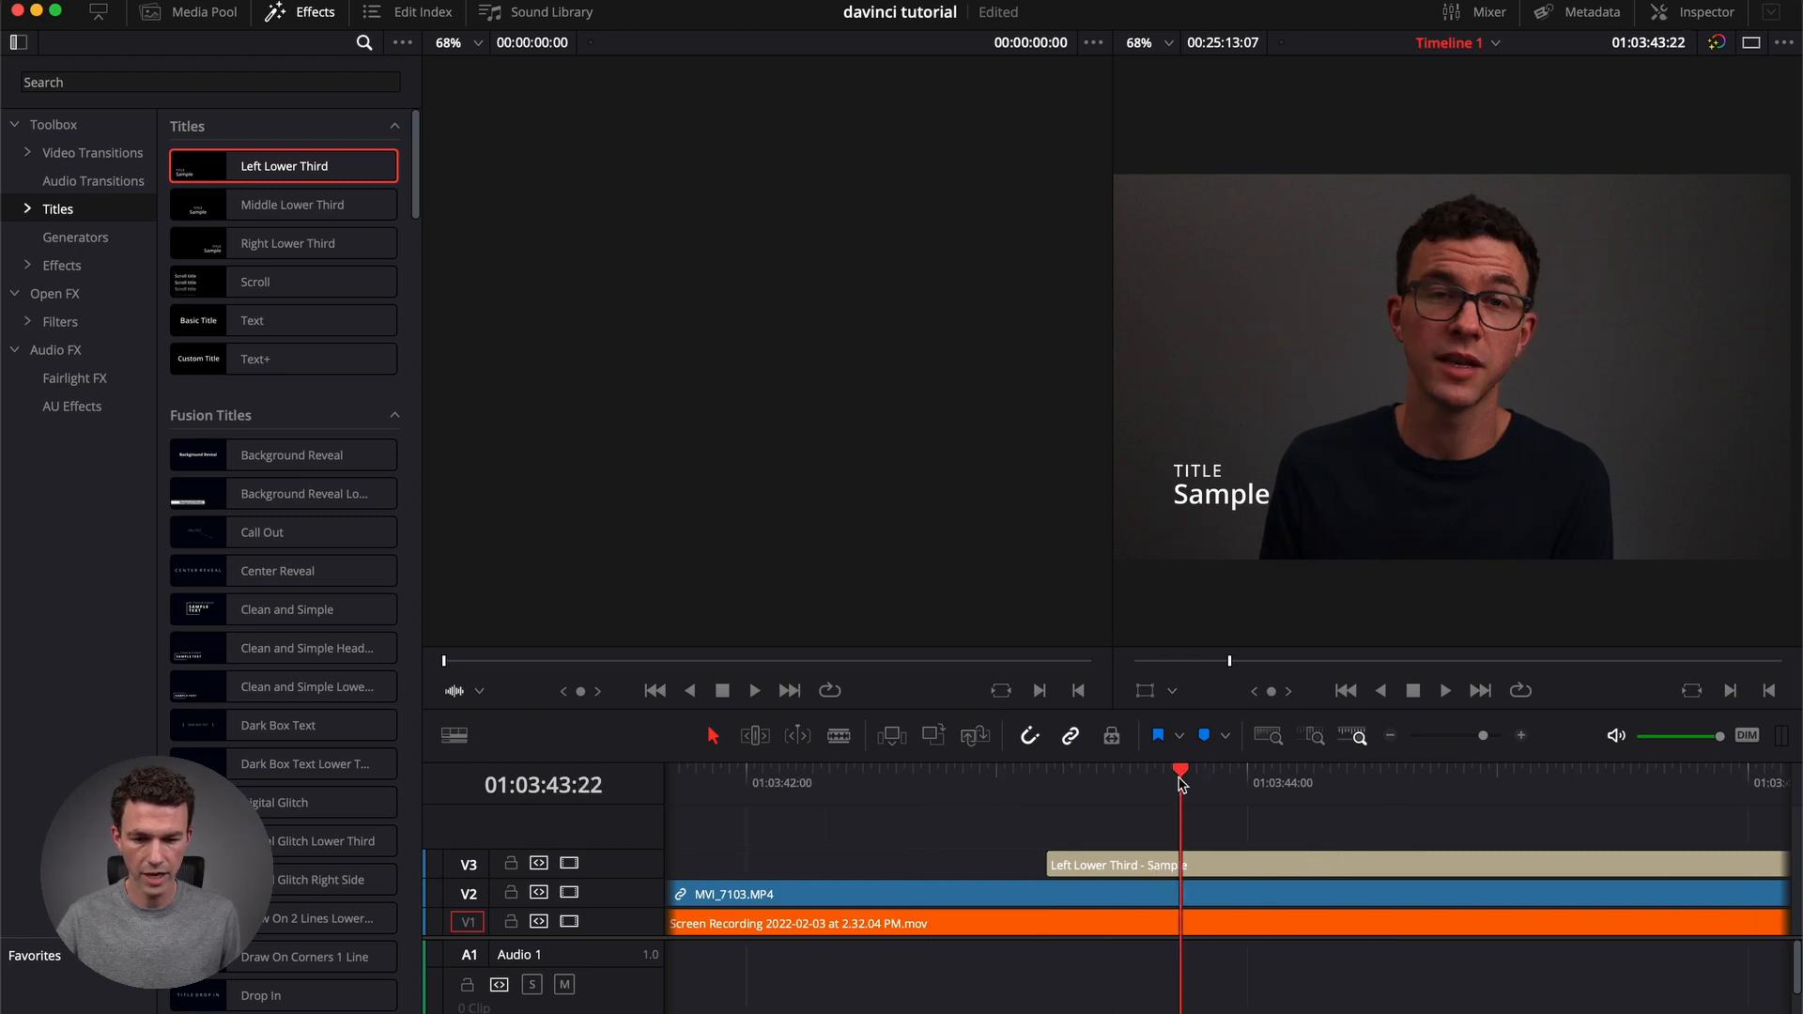
# Replace the lower third's first text with the presenter's full name and its second text with TheFigCo.
pyautogui.click(1121, 869)
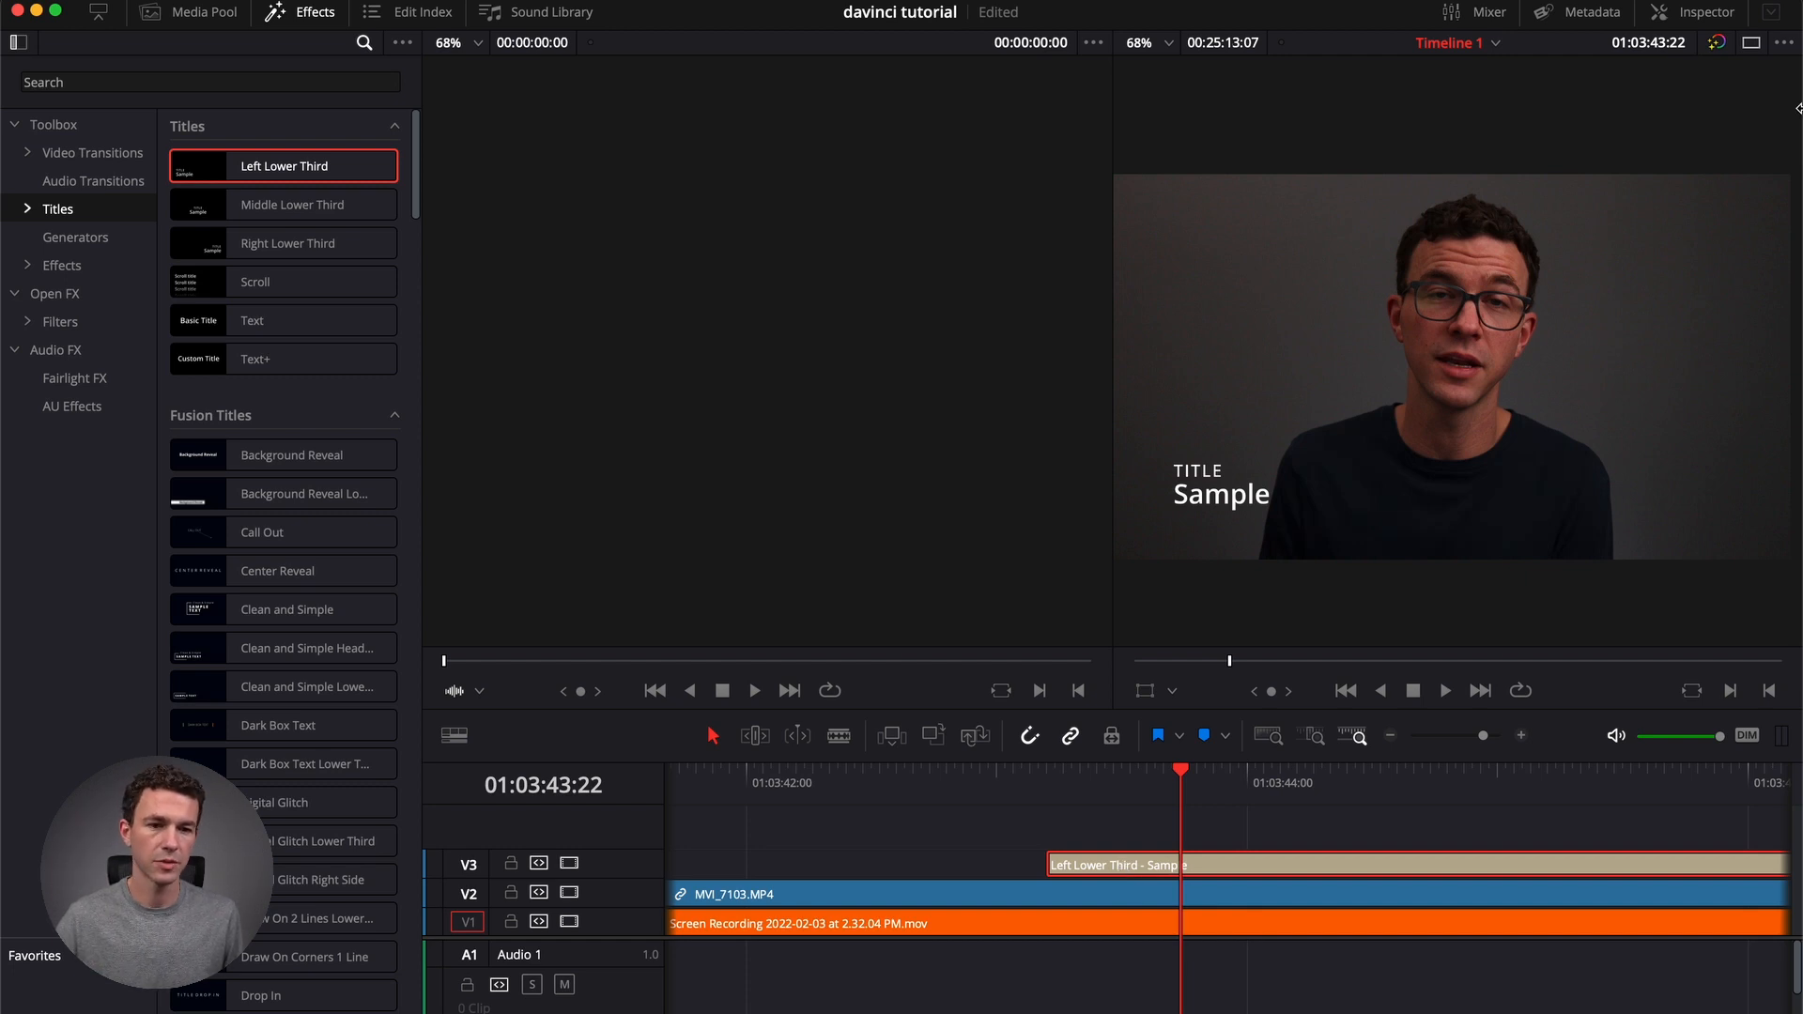
pyautogui.click(1661, 13)
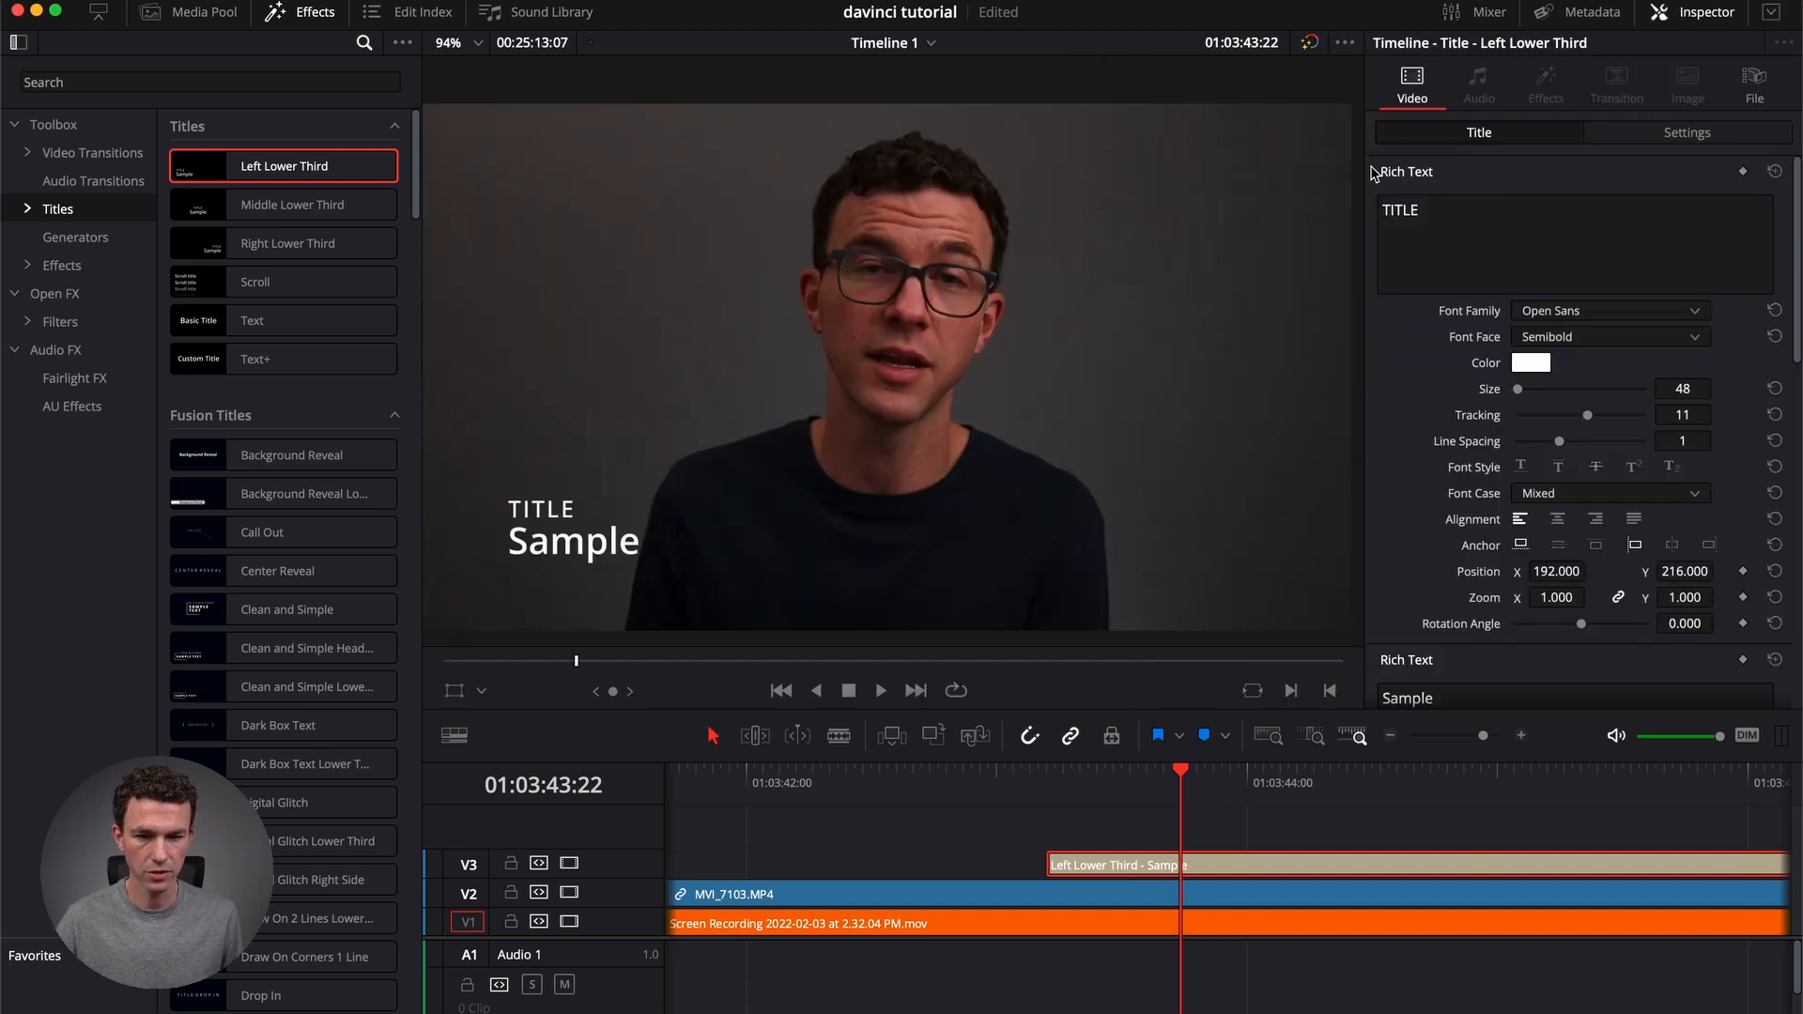
pyautogui.tripleClick(1521, 217)
pyautogui.write('Jedf')
pyautogui.press('BackSpace')
pyautogui.write('ff Thelen')
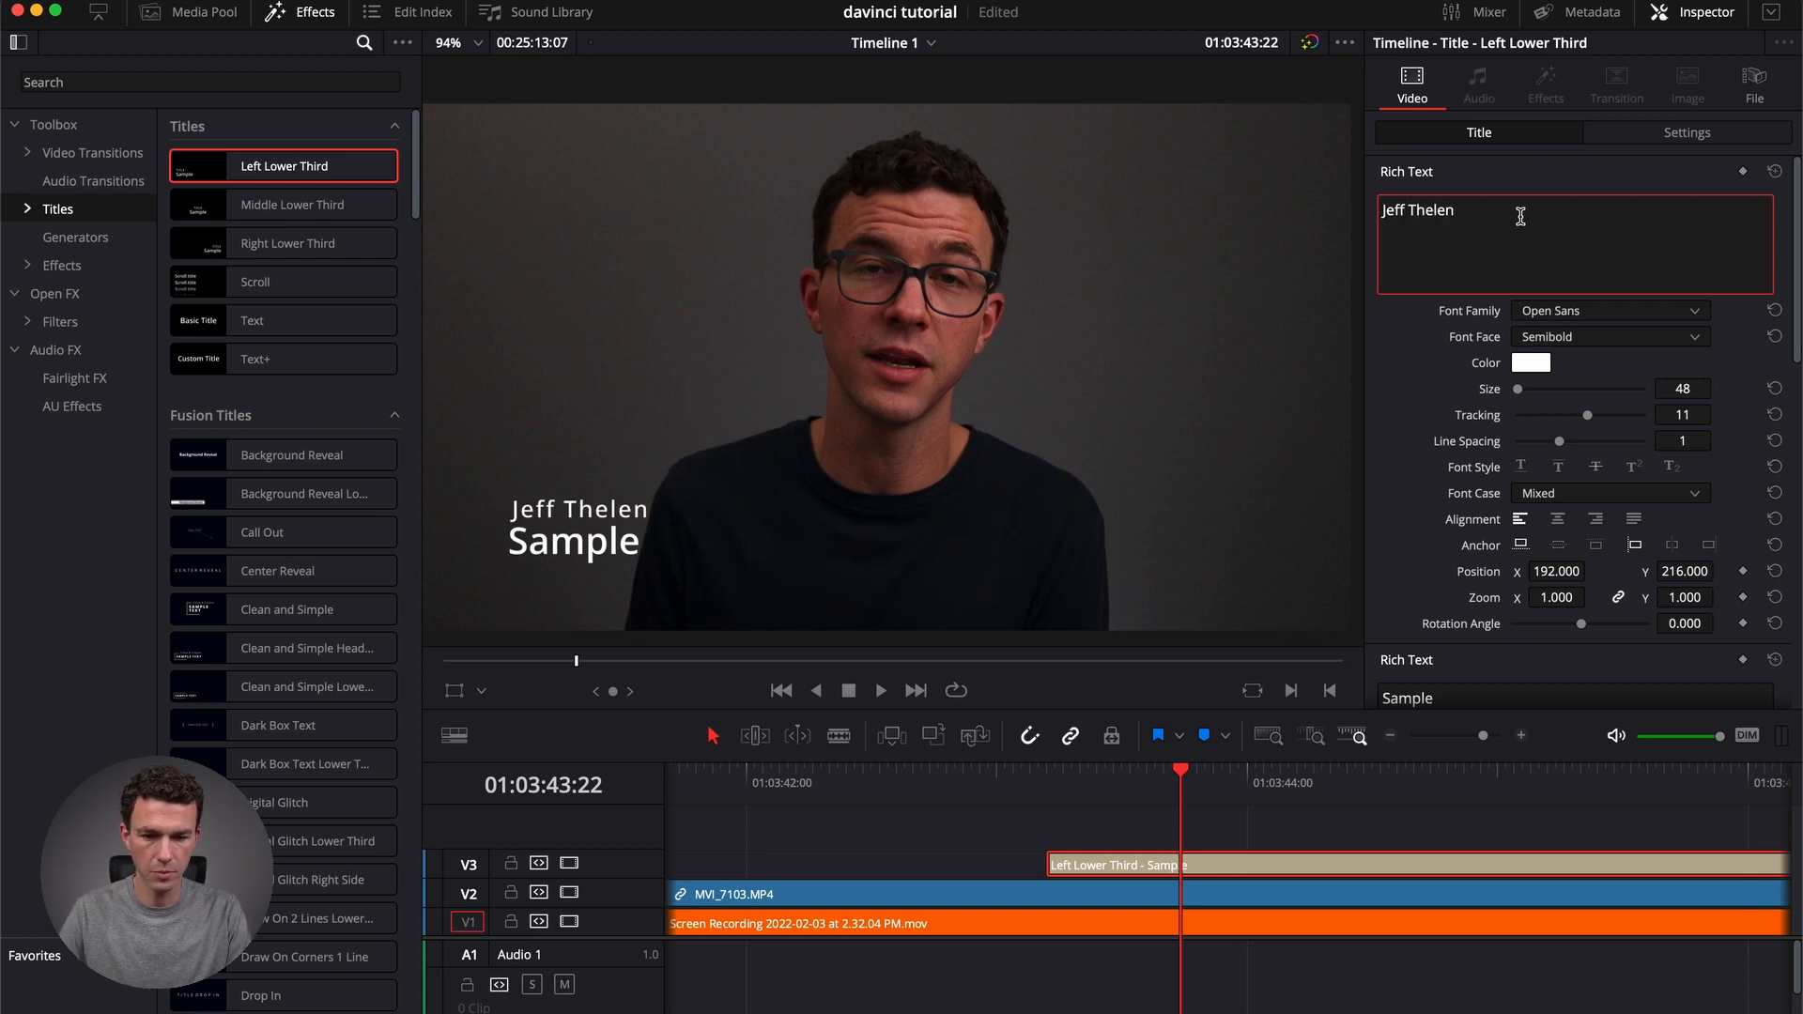
pyautogui.scroll(-3, 1496, 343)
pyautogui.tripleClick(1433, 612)
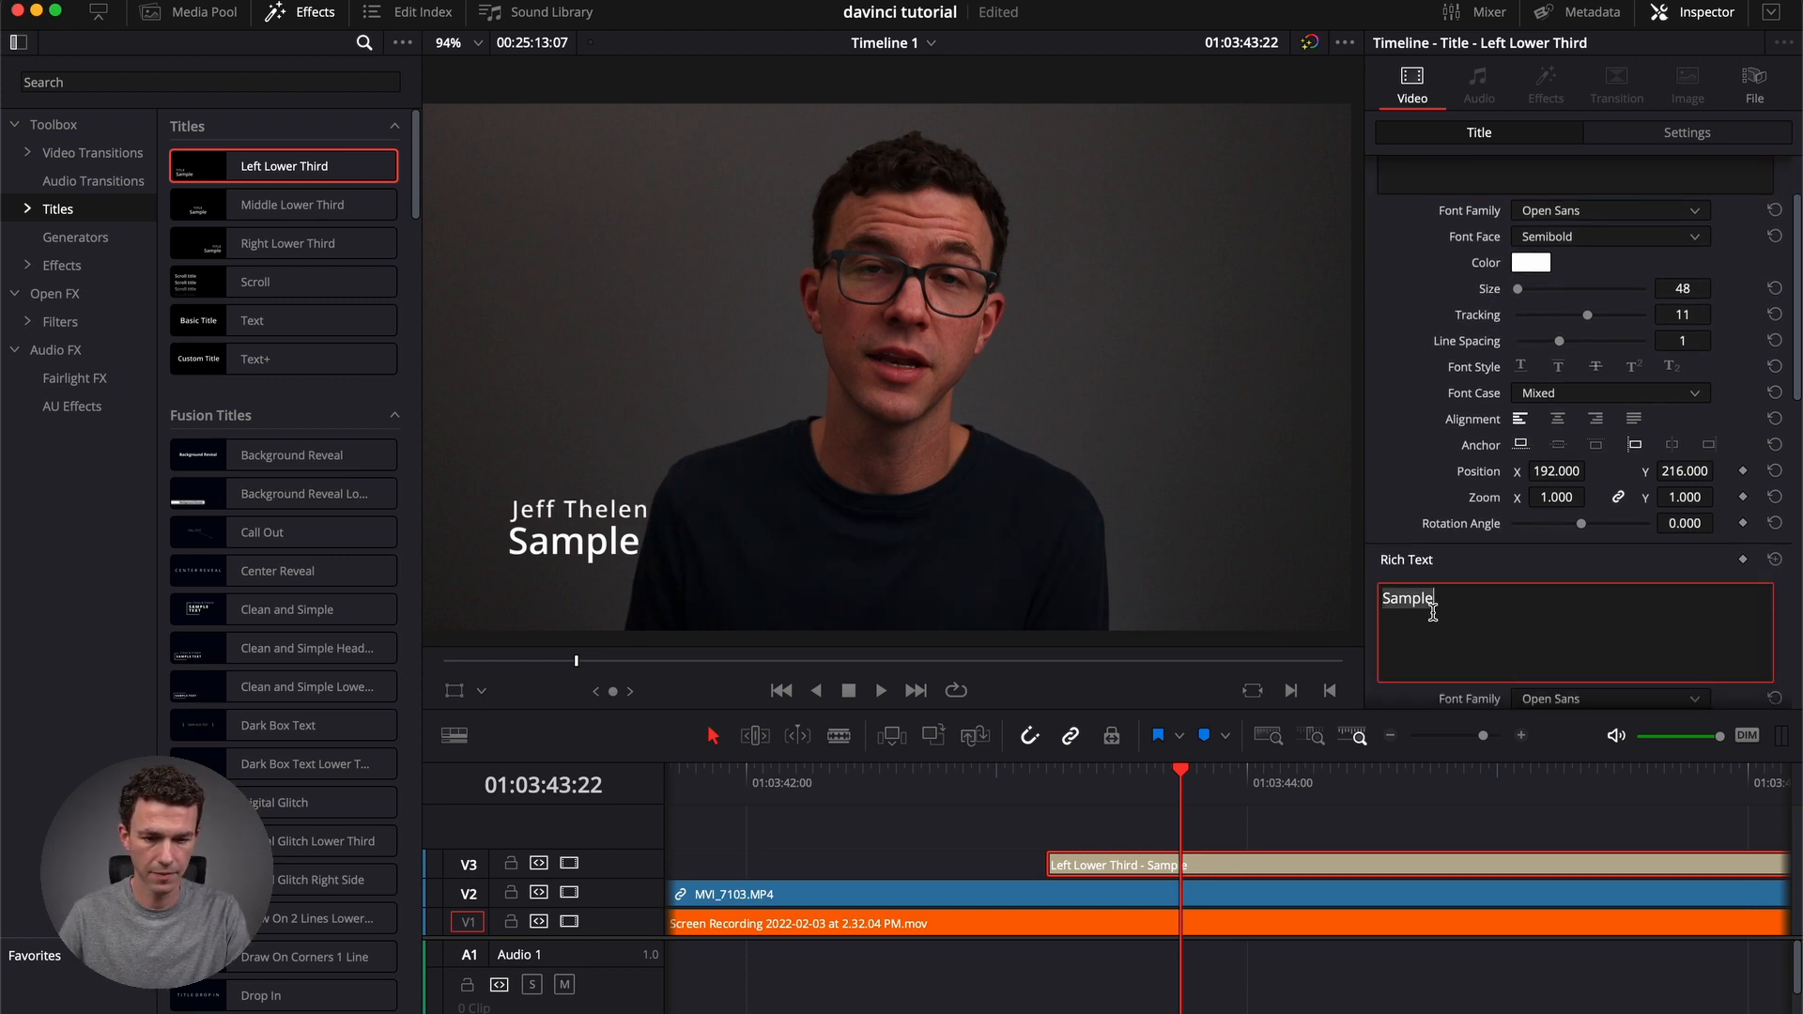
pyautogui.write('TheFigCo')
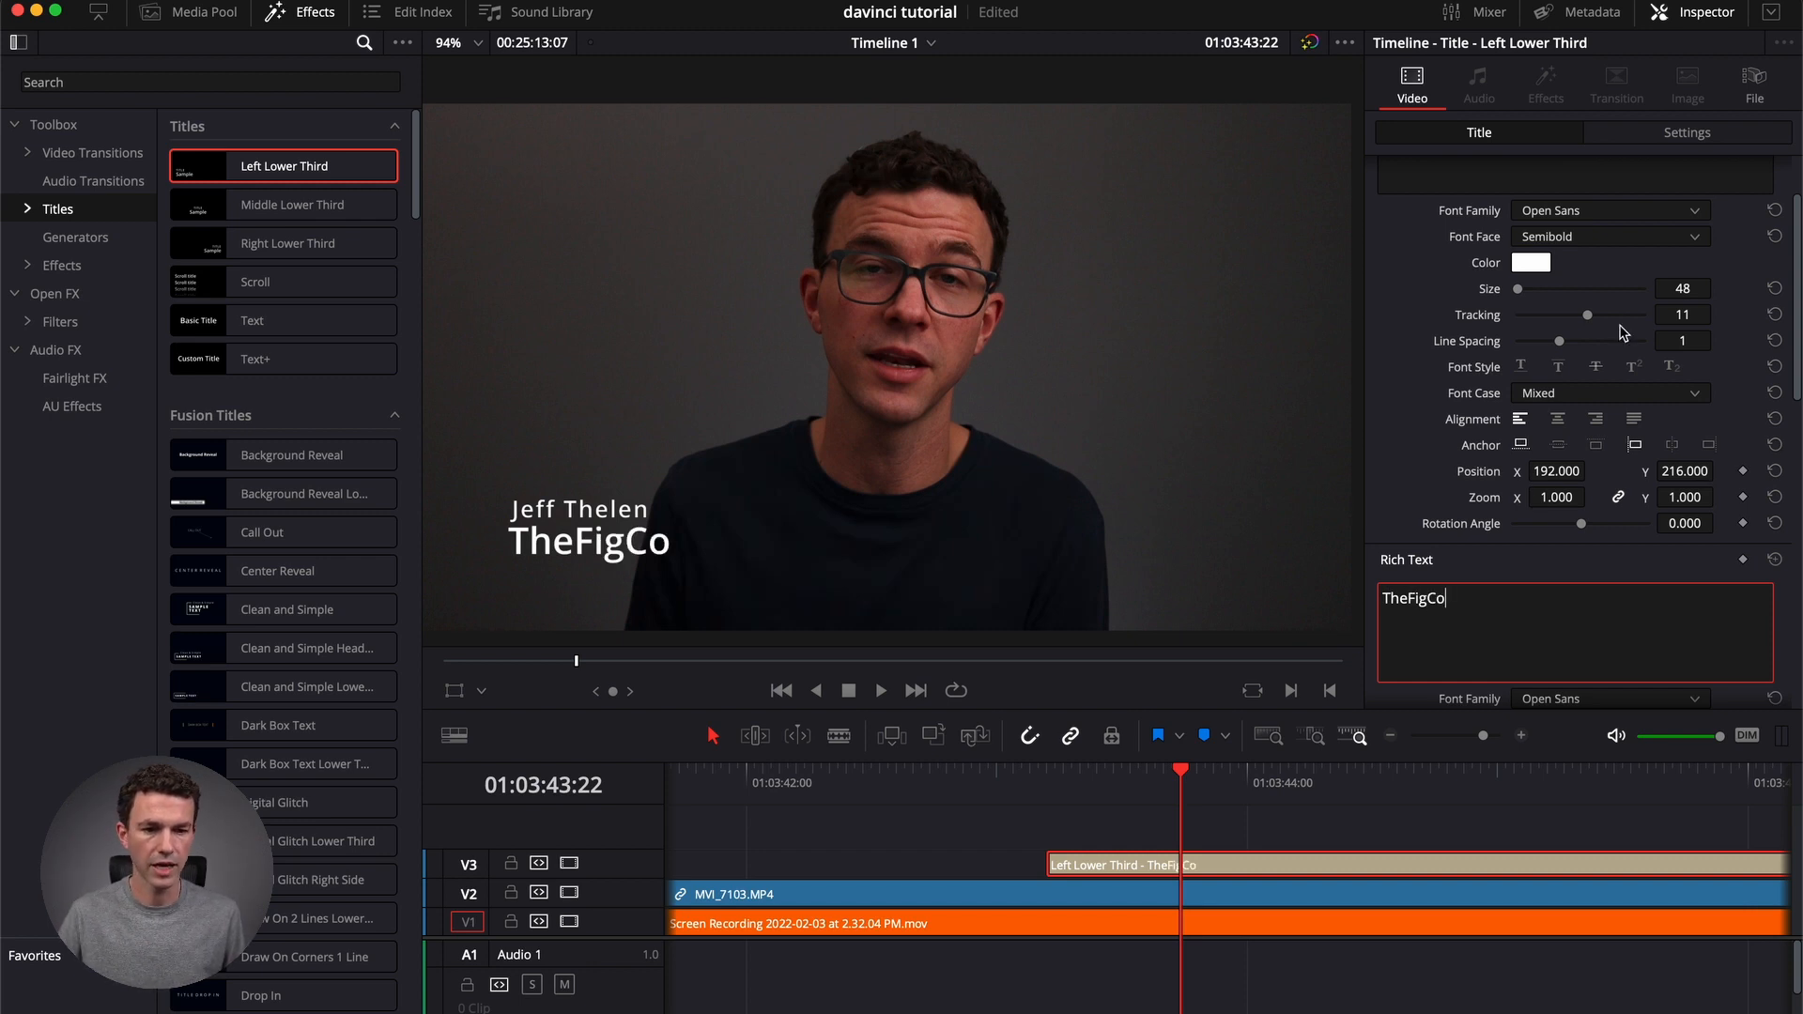
# Change the color of the lower third's name line to red.
pyautogui.click(1537, 266)
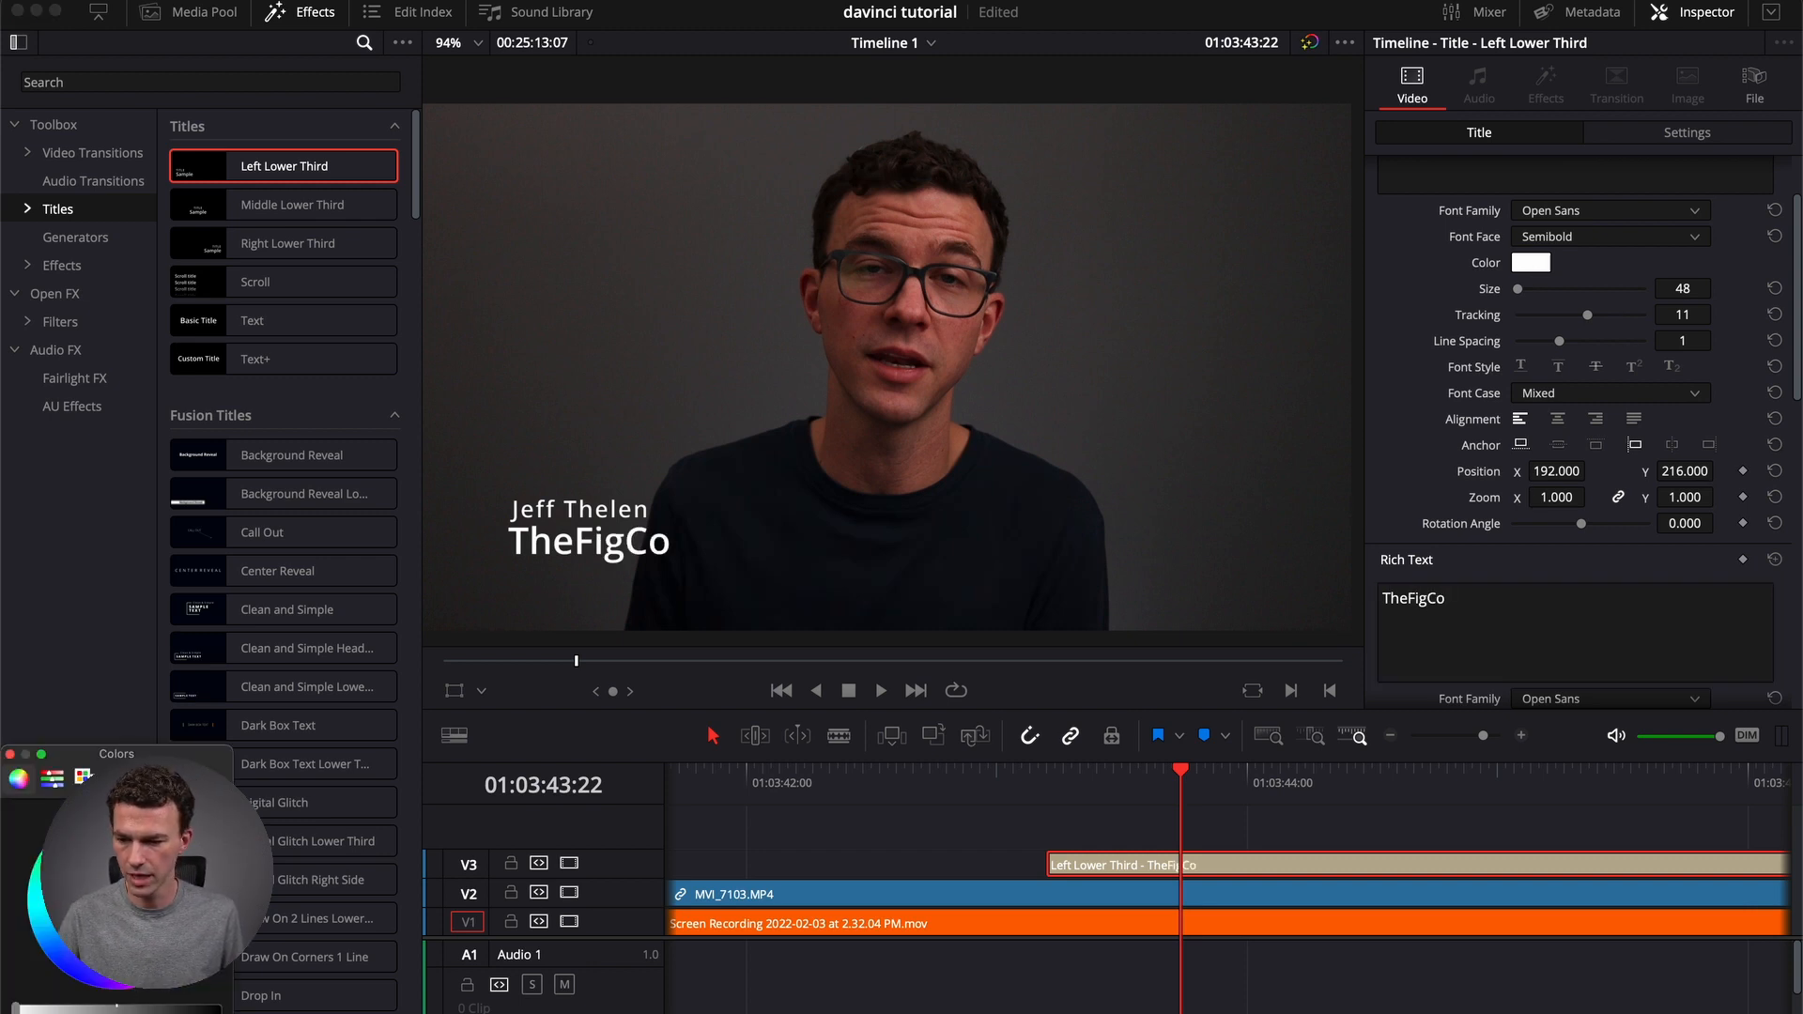
pyautogui.click(202, 881)
pyautogui.click(10, 754)
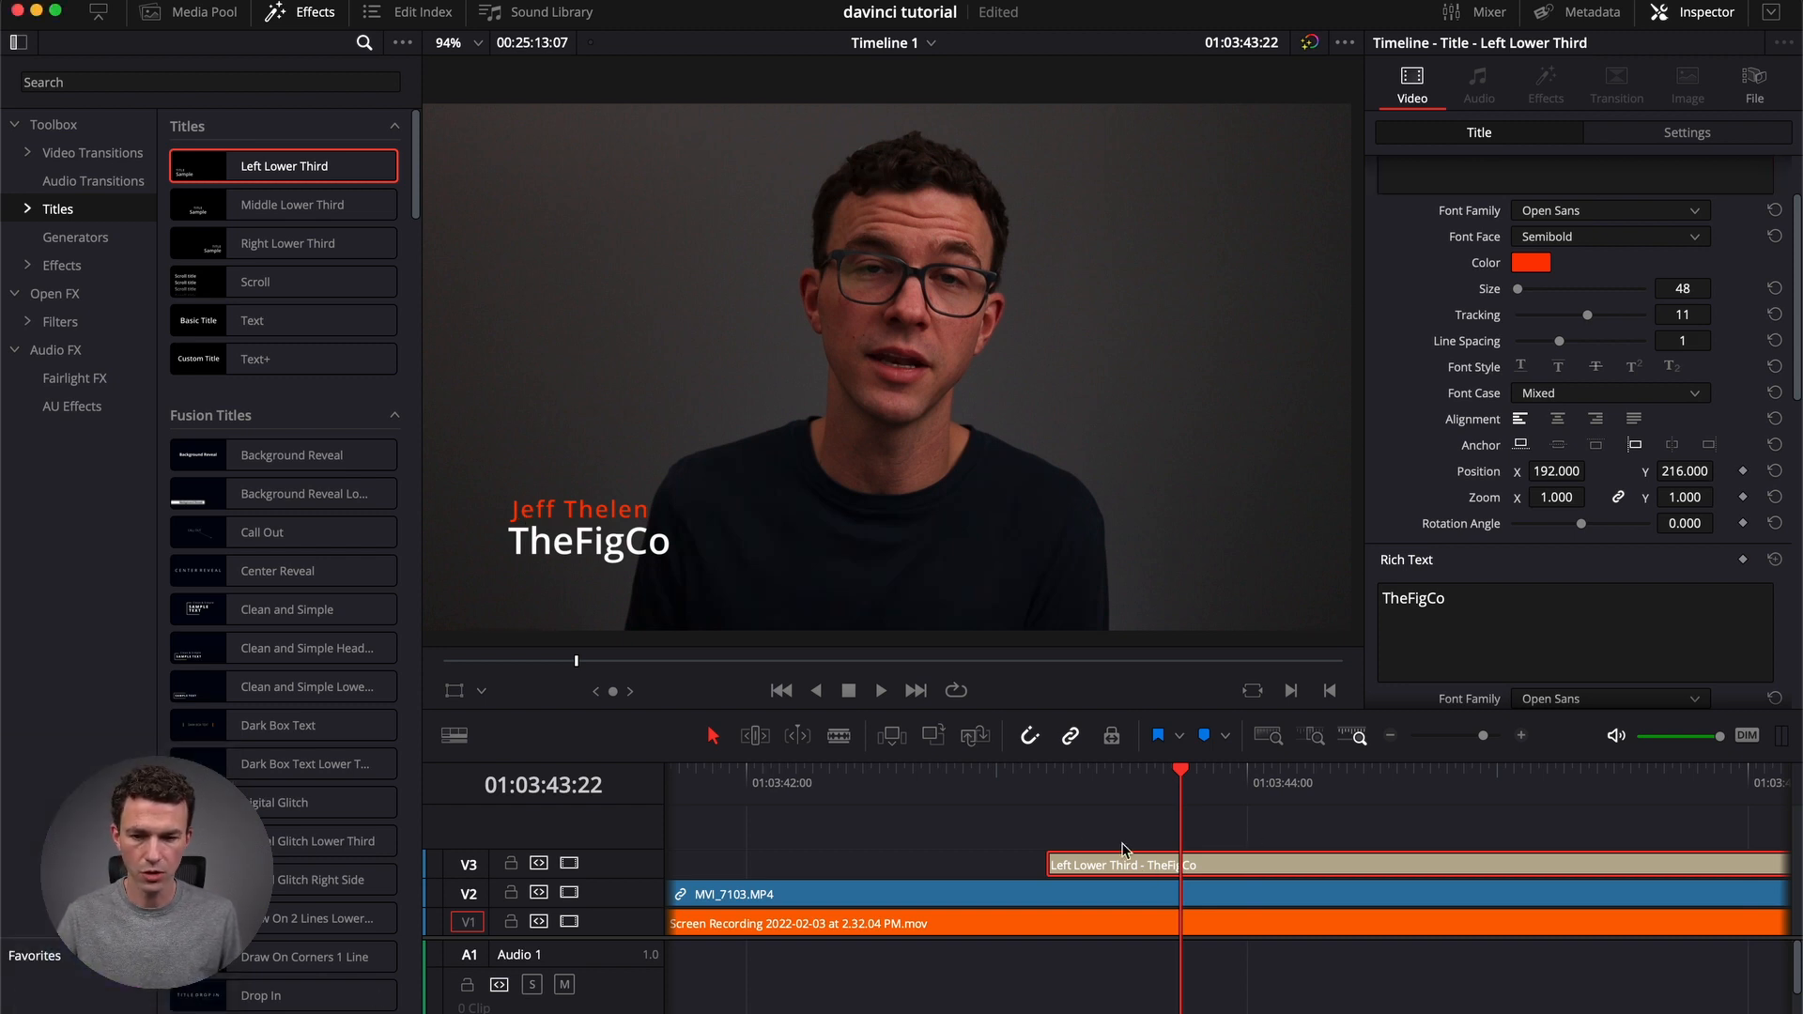
pyautogui.hscroll(5, 1249, 842)
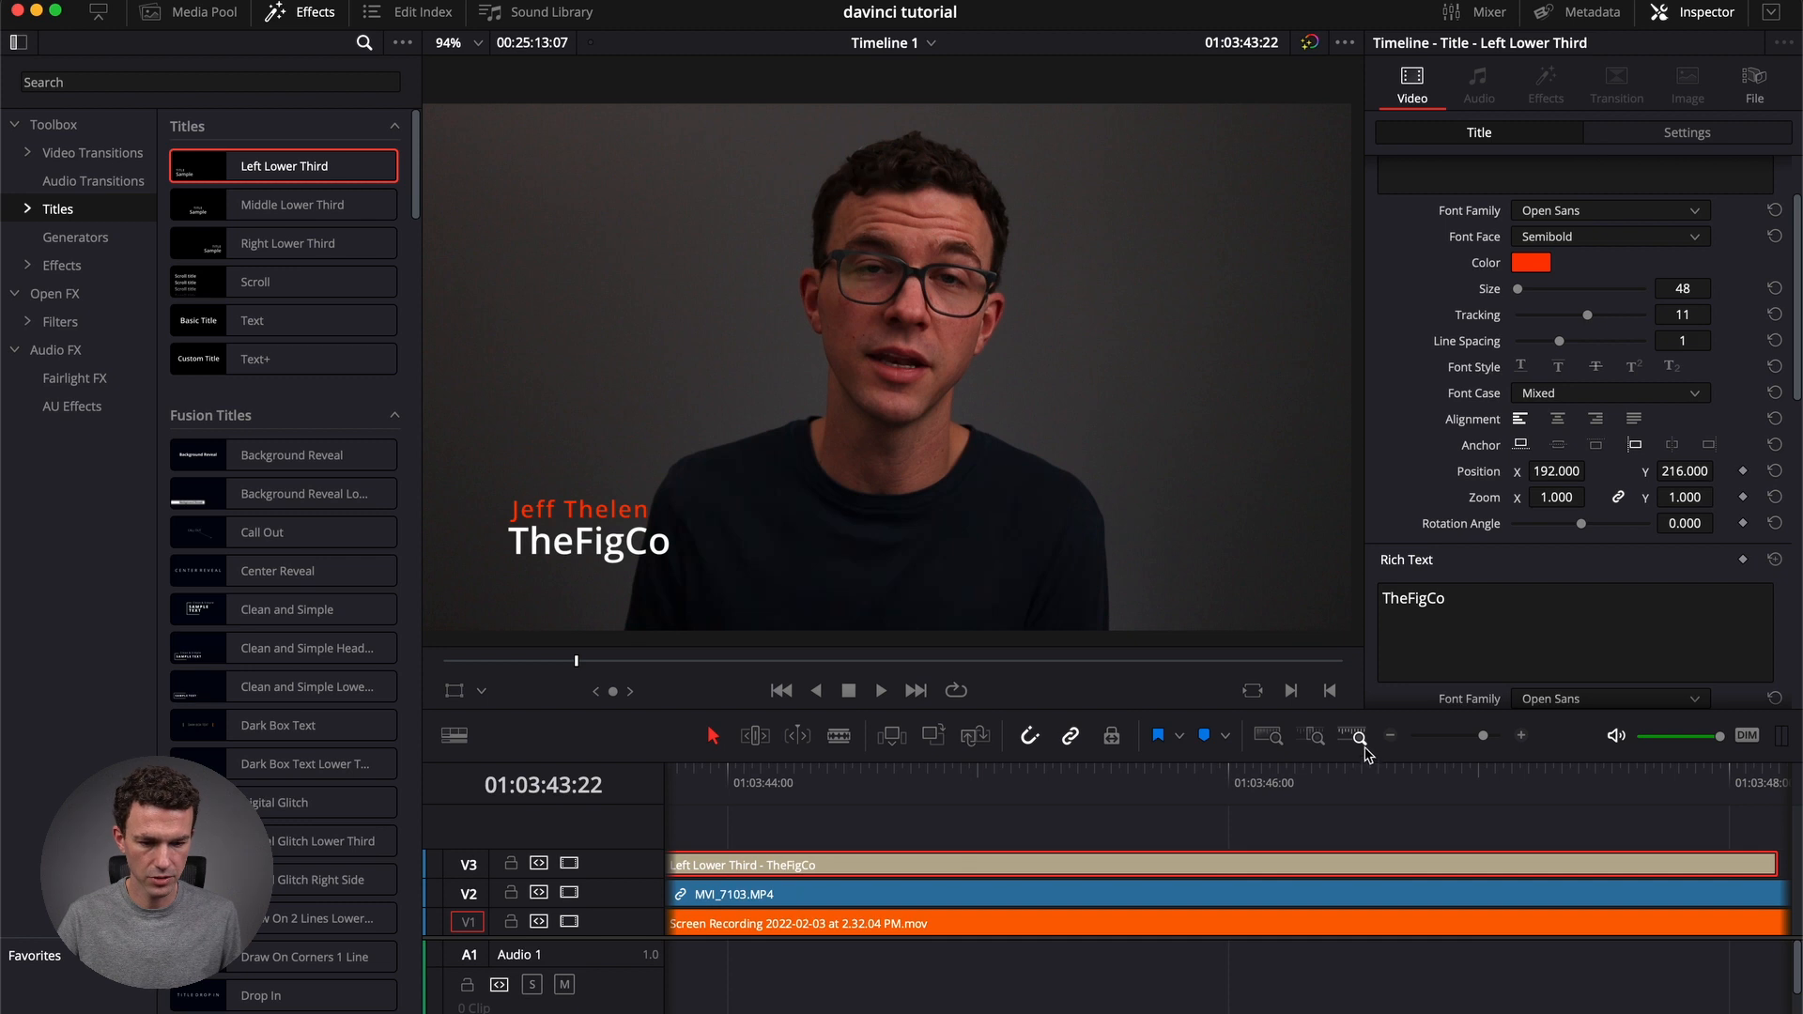
pyautogui.click(1392, 736)
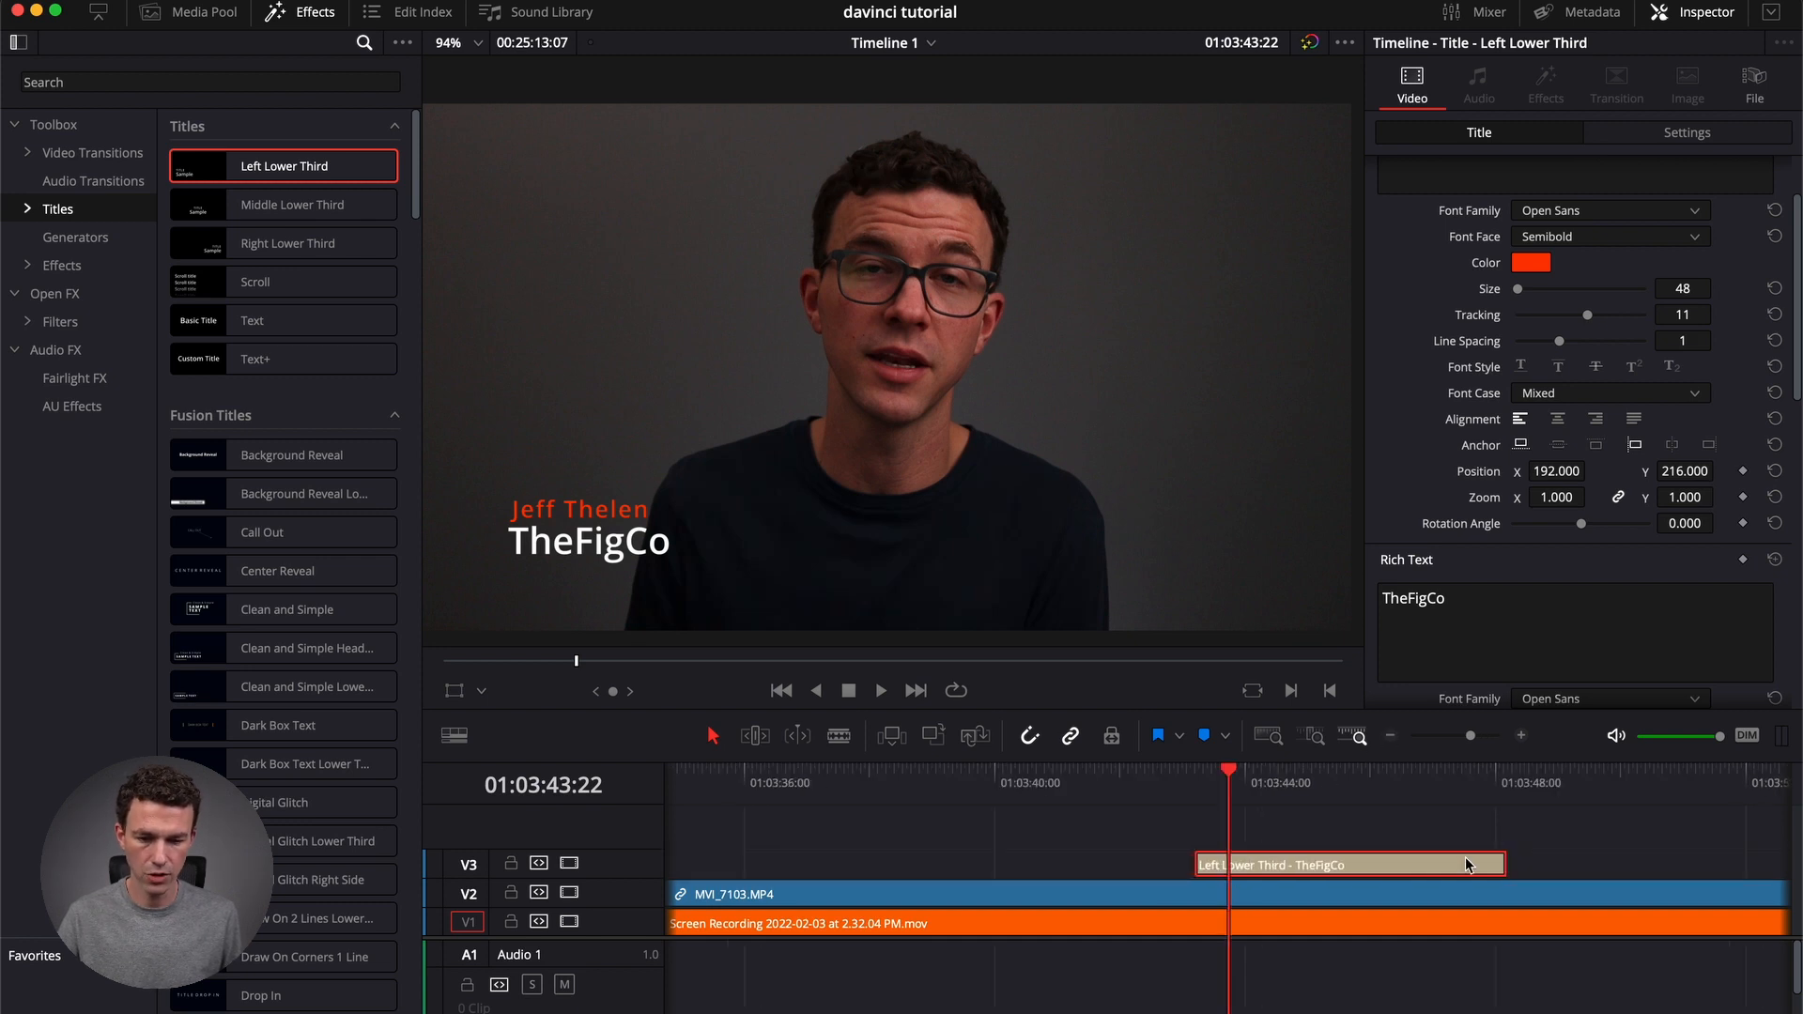
# Shorten the Left Lower Third title on V3 to about 3 seconds and play it back from just before its start.
pyautogui.moveTo(1507, 863); pyautogui.dragTo(1387, 863)
pyautogui.click(1191, 782)
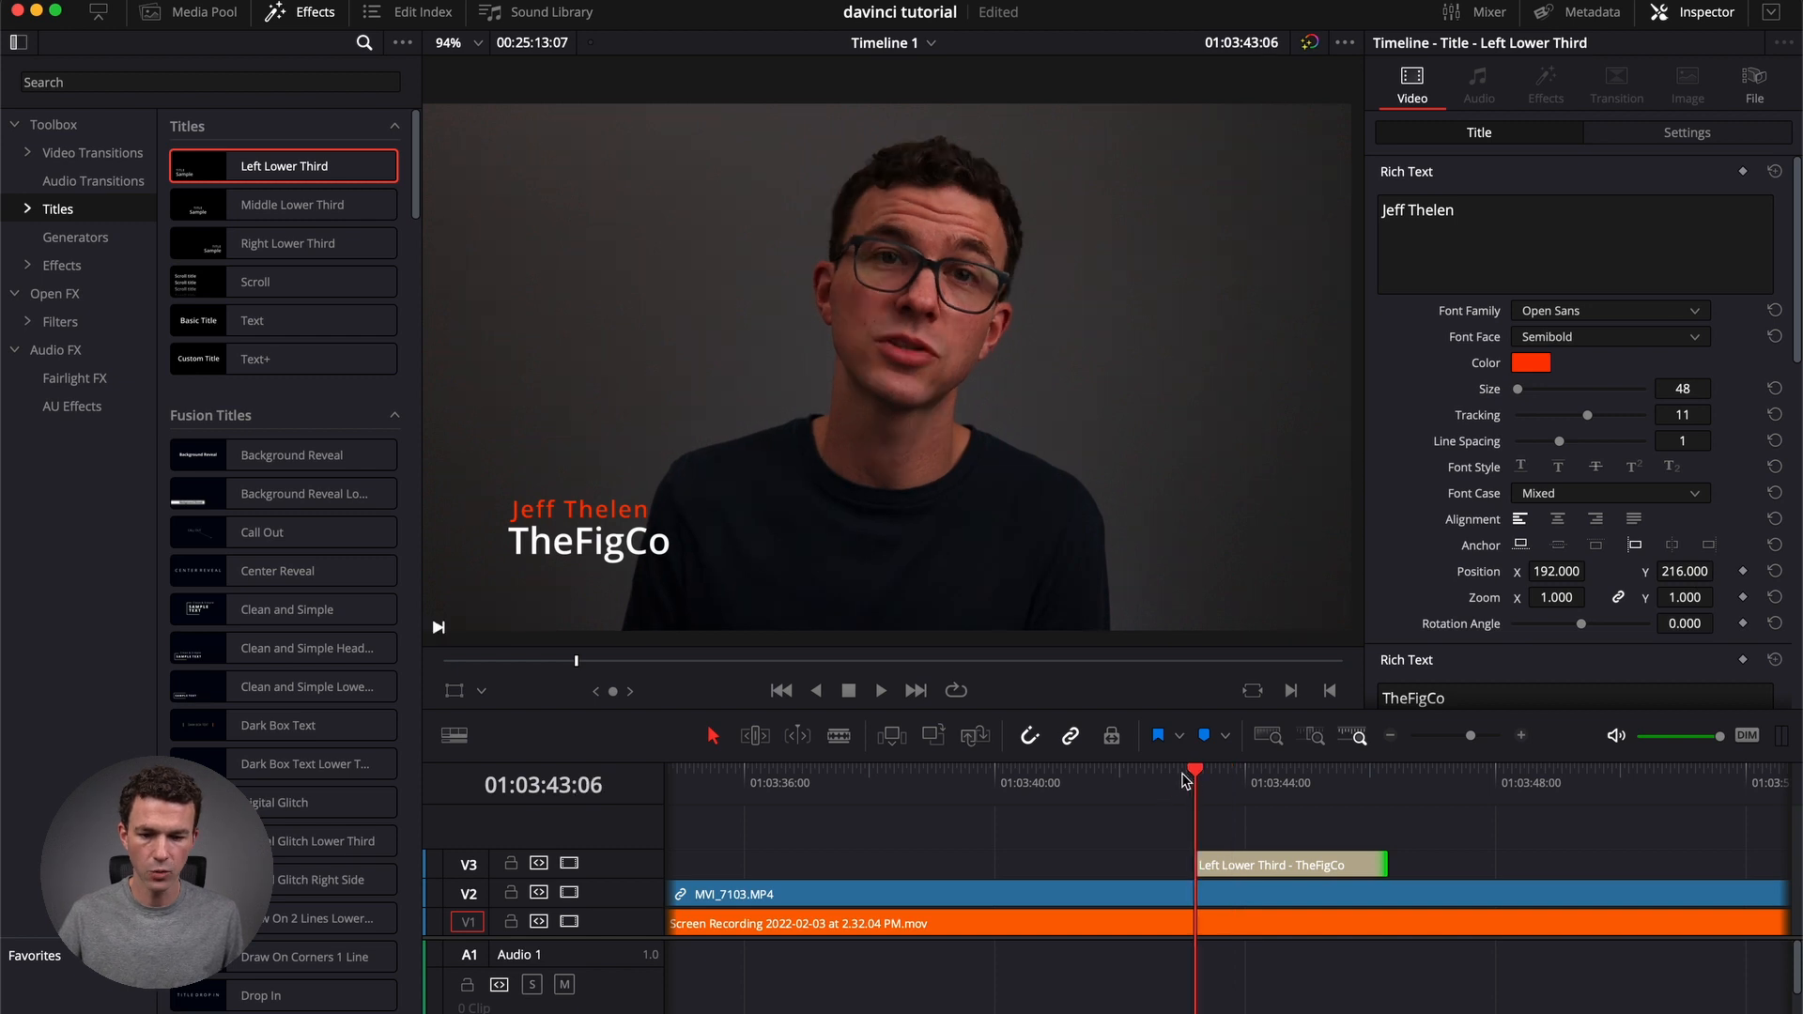
pyautogui.click(1158, 782)
pyautogui.press('space')
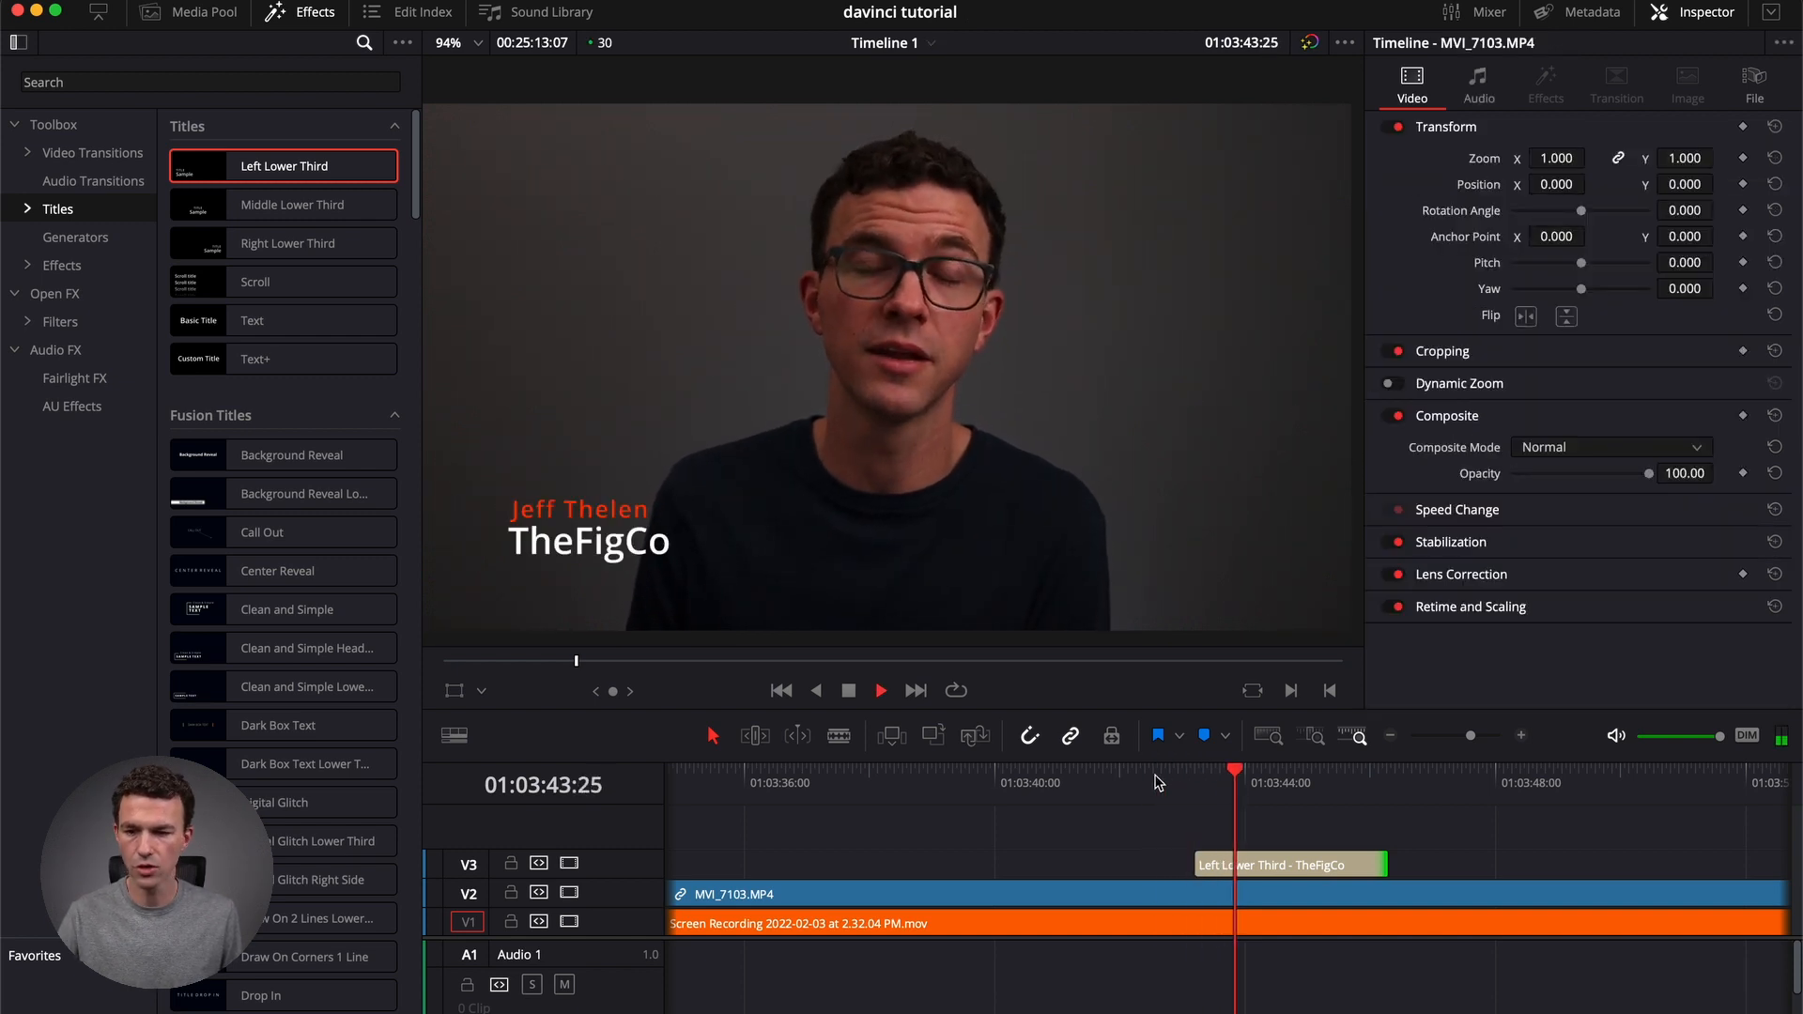
pyautogui.press('space')
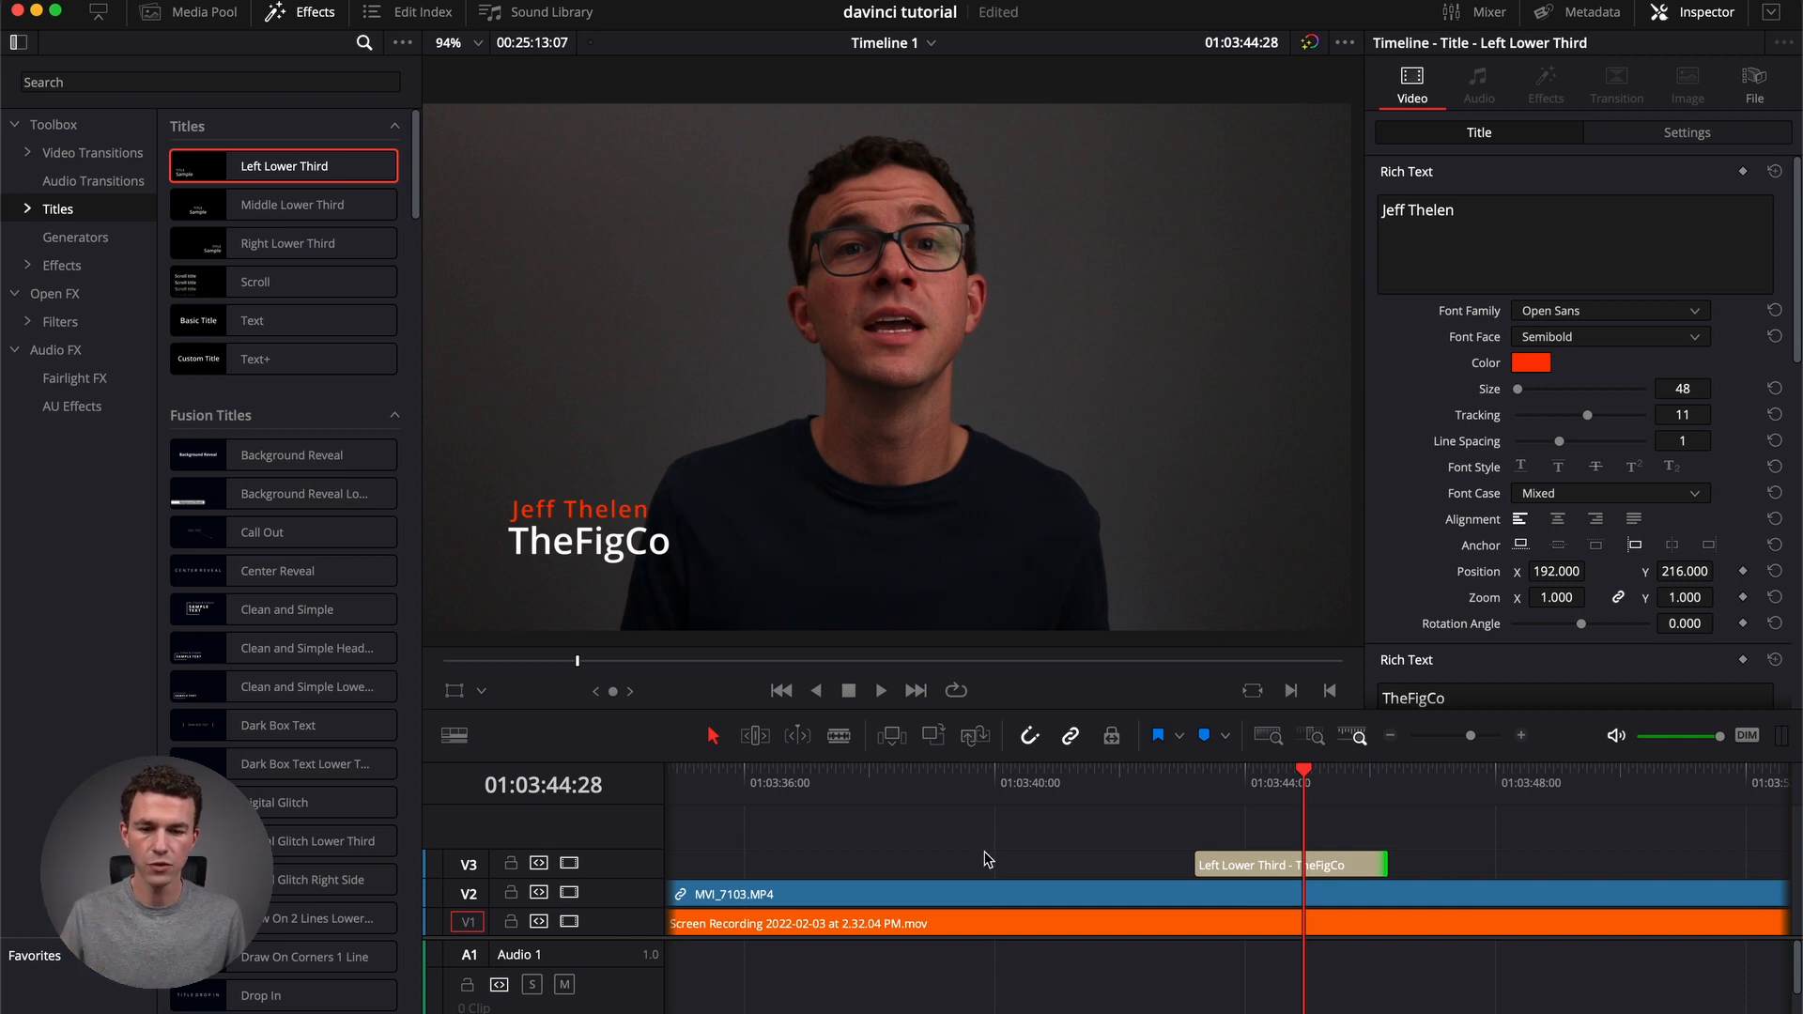
# Delete the Left Lower Third title and place a Flip Up Lower Third title on V3 starting at about 01:03:40:08.
pyautogui.press('BackSpace')
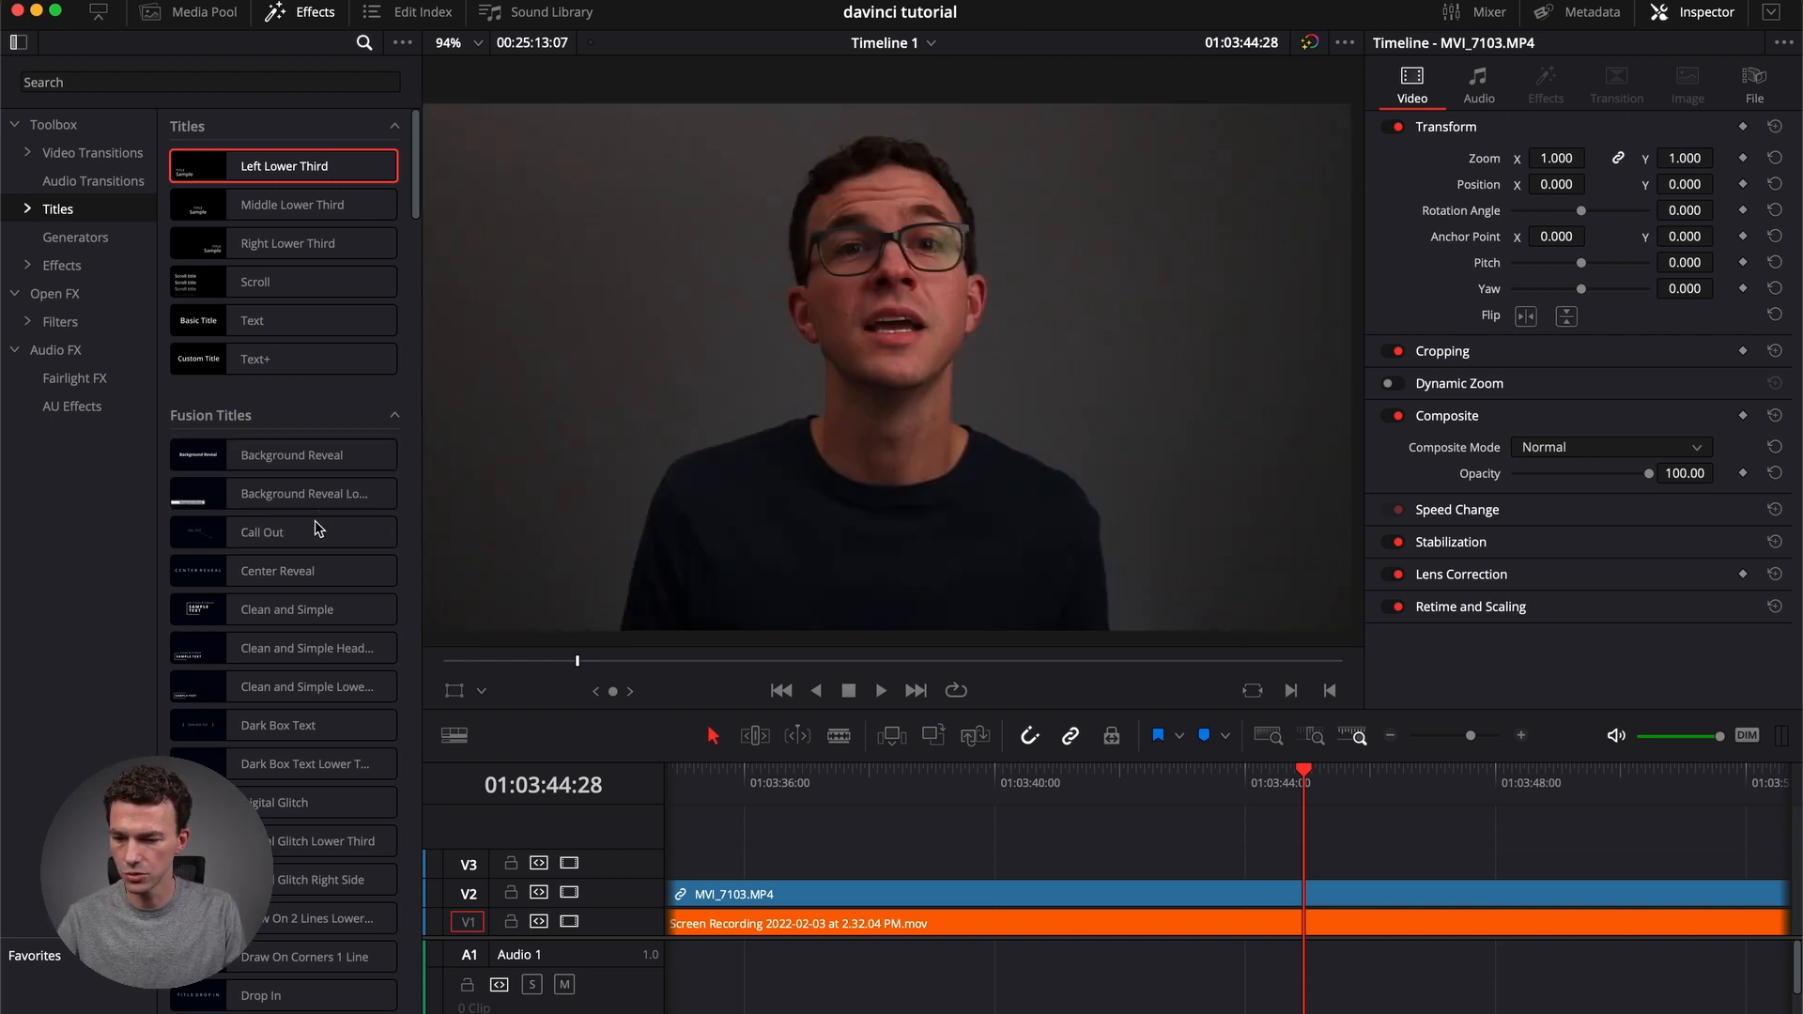
pyautogui.scroll(-10, 314, 520)
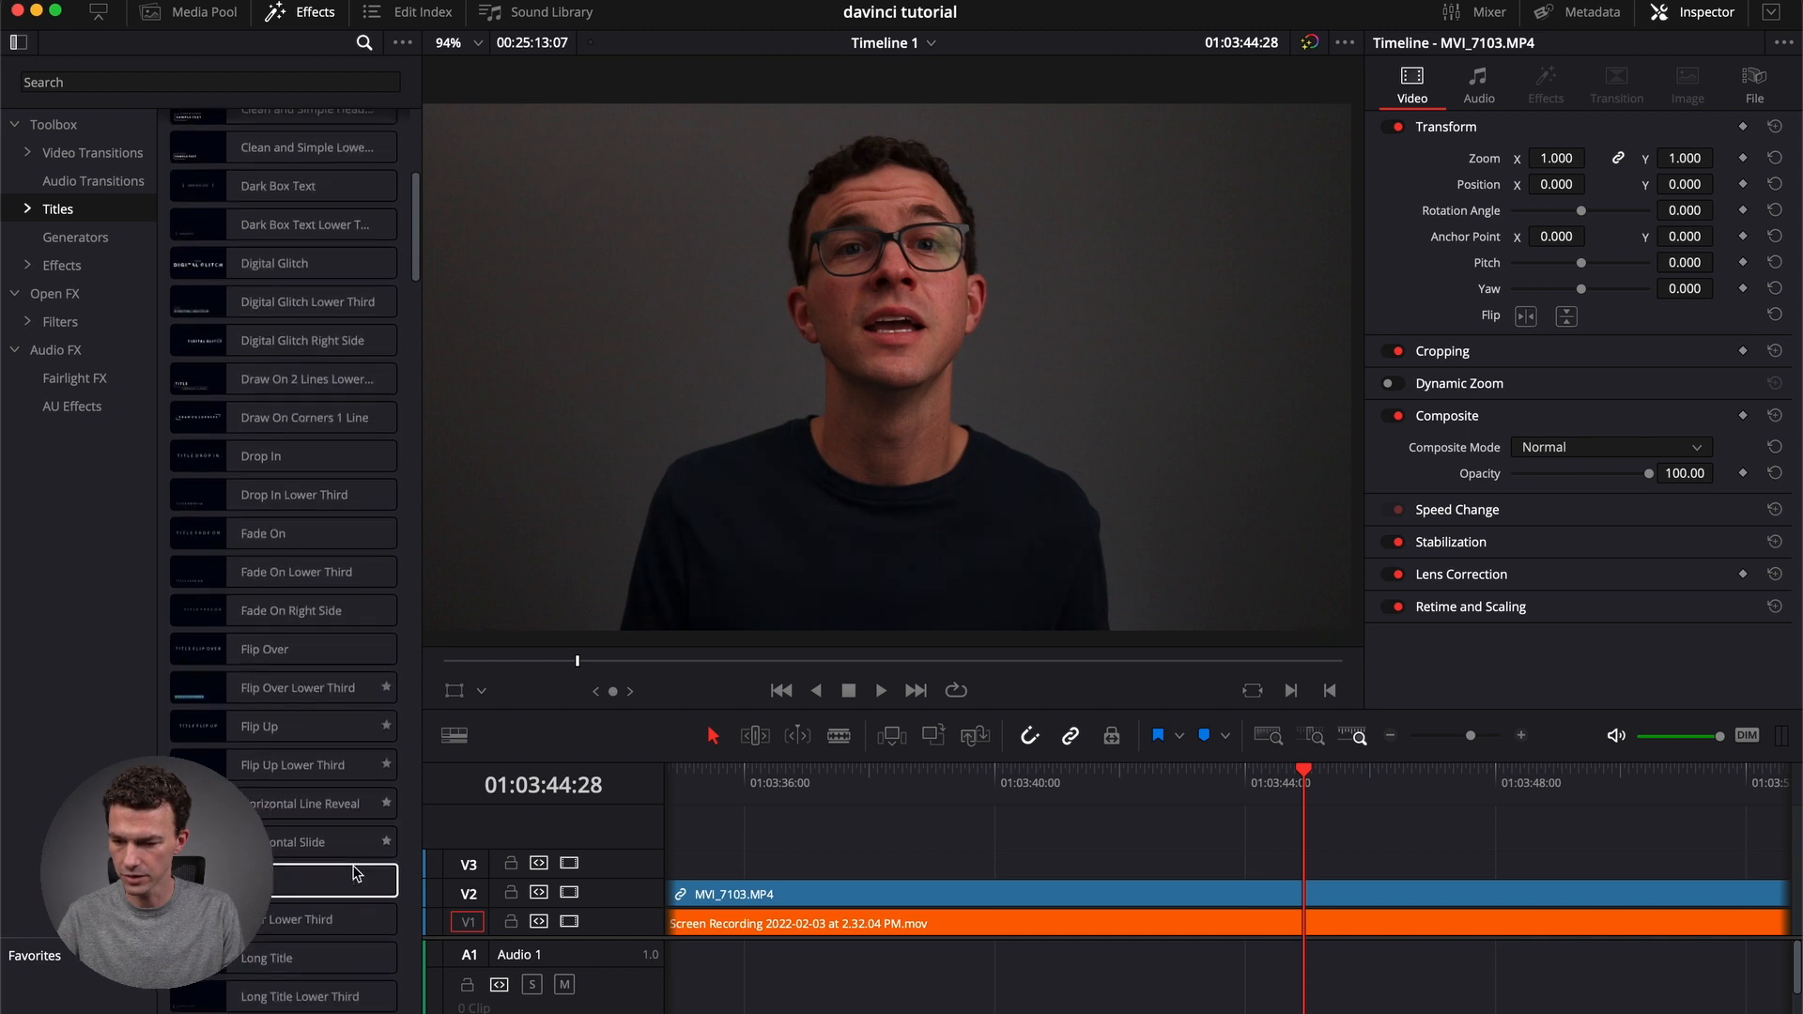
pyautogui.scroll(-1, 348, 860)
pyautogui.scroll(-8, 320, 796)
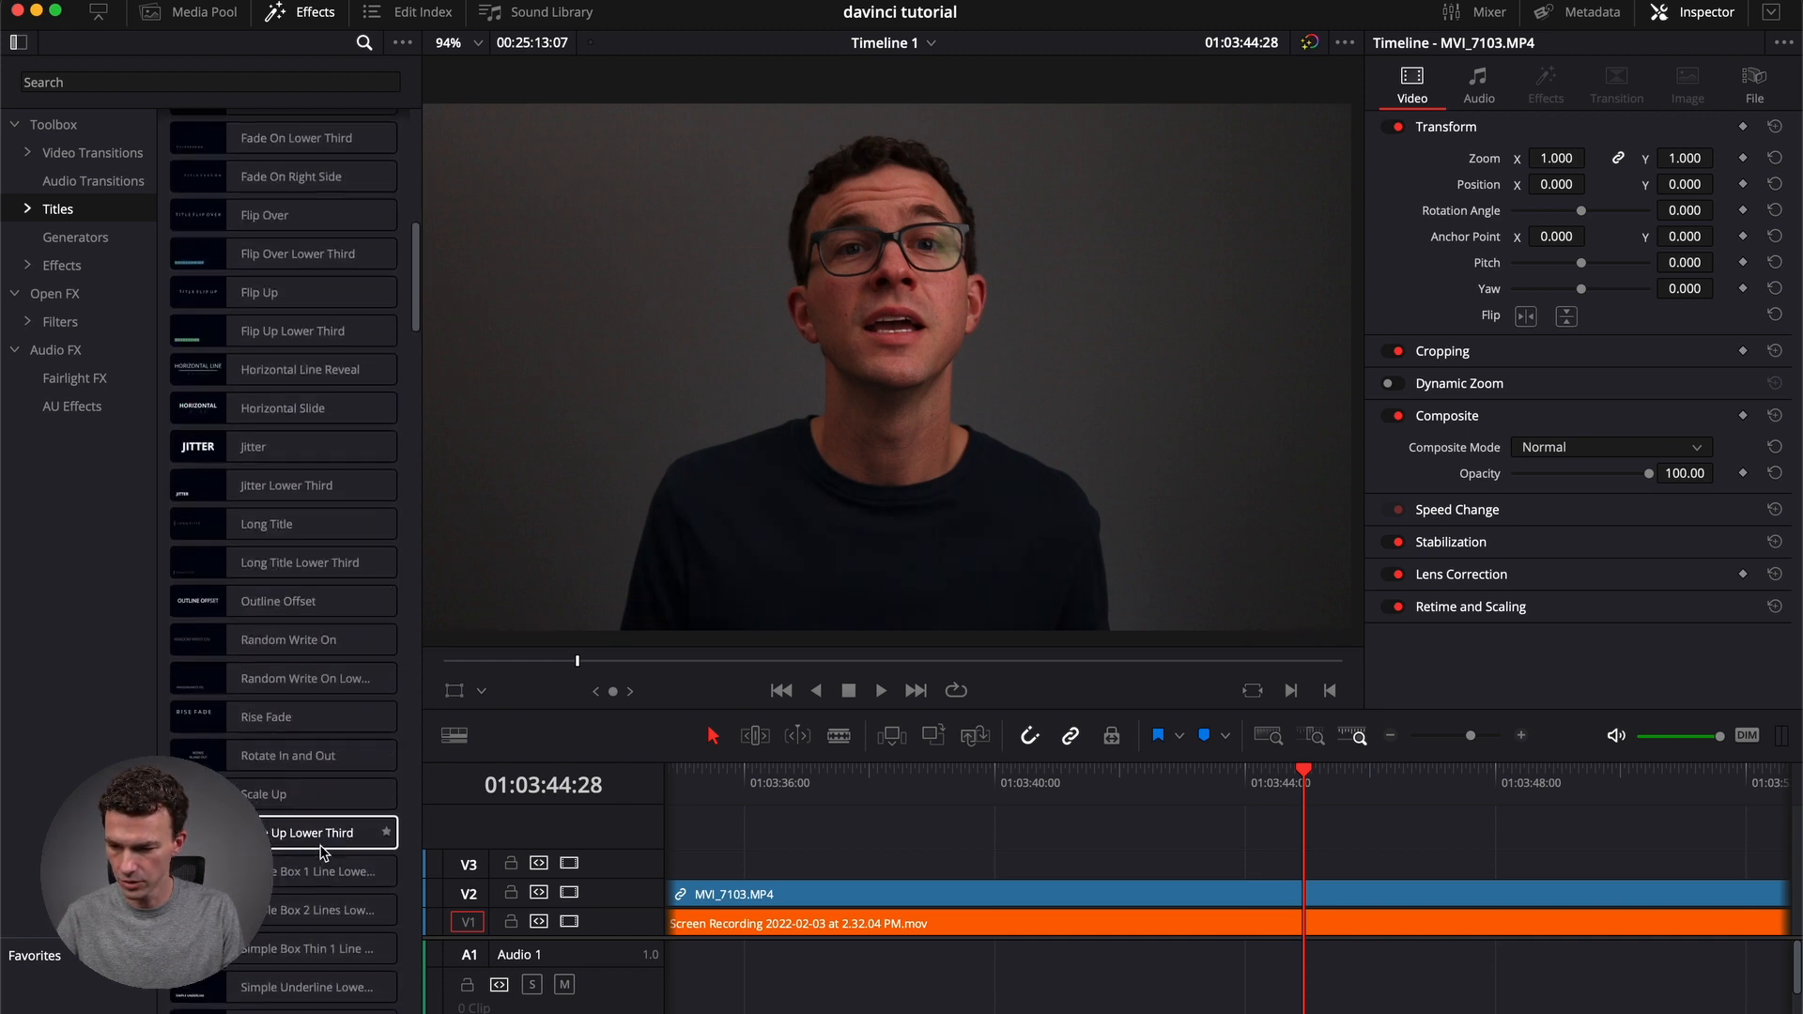
pyautogui.scroll(8, 319, 845)
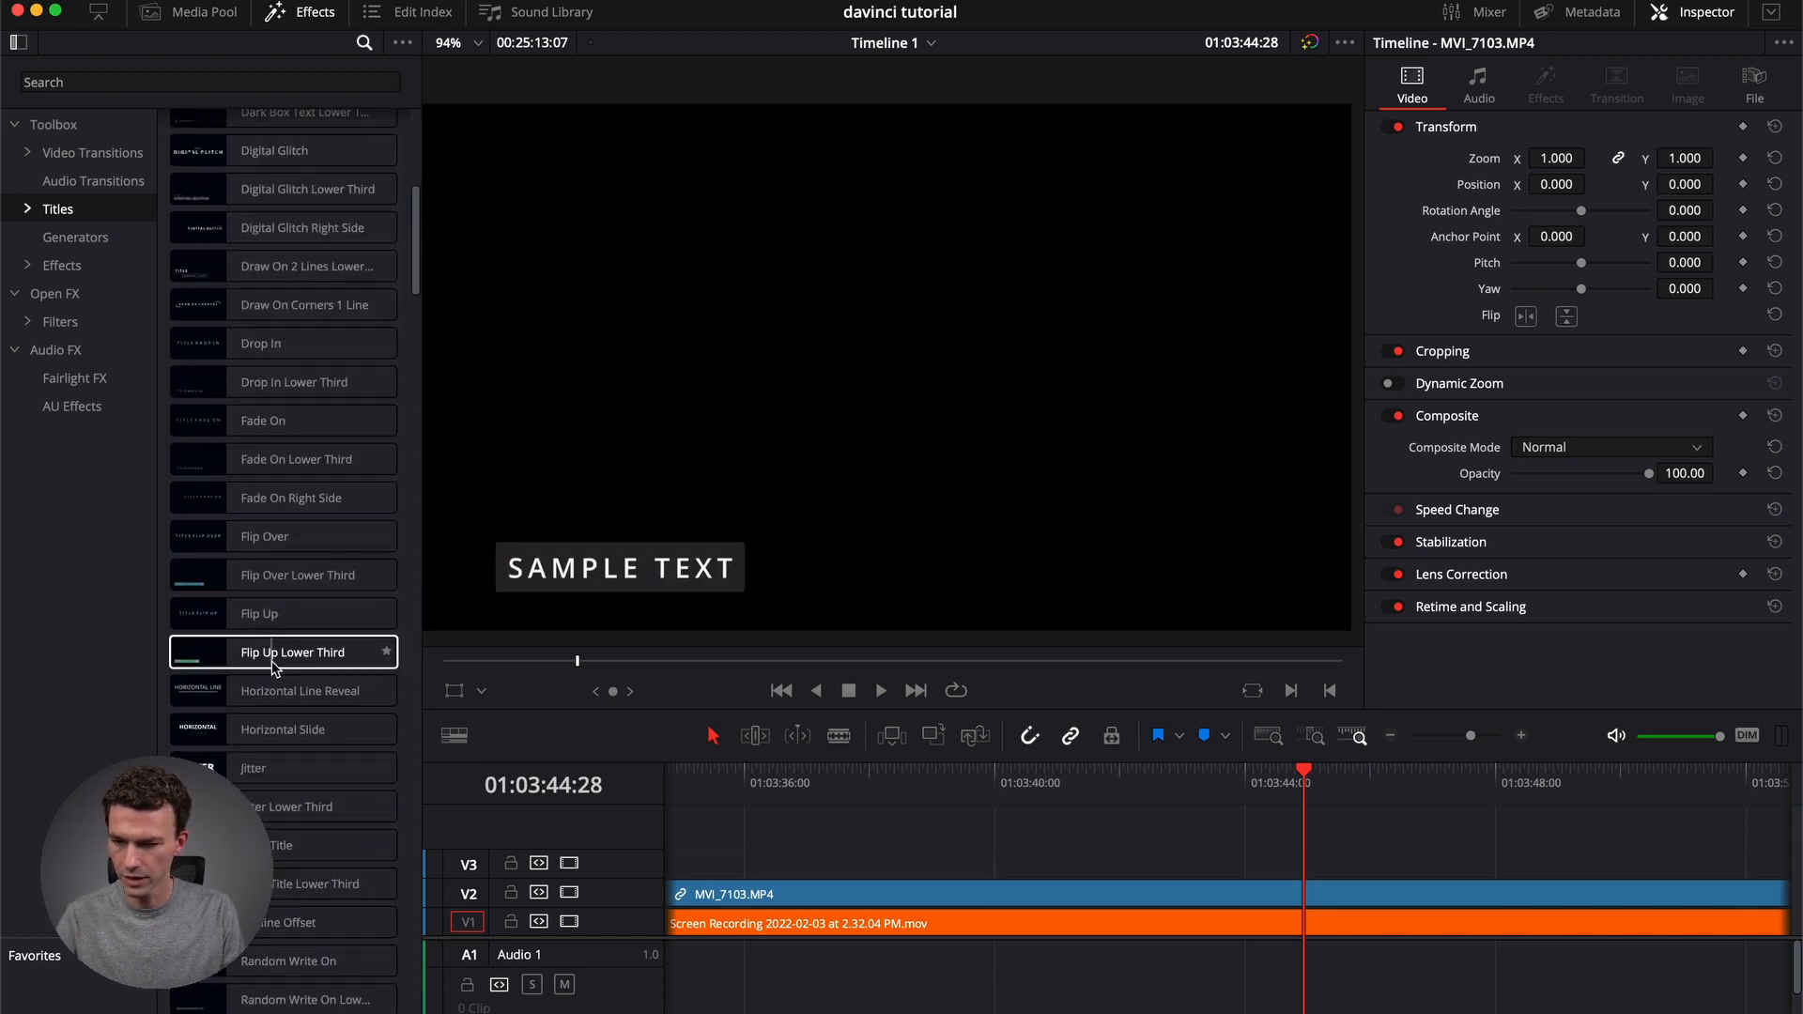
pyautogui.moveTo(274, 667); pyautogui.dragTo(1061, 876)
# Set the Flip Up Lower Third's text to the presenter's full name and preview its entrance animation.
pyautogui.click(1133, 781)
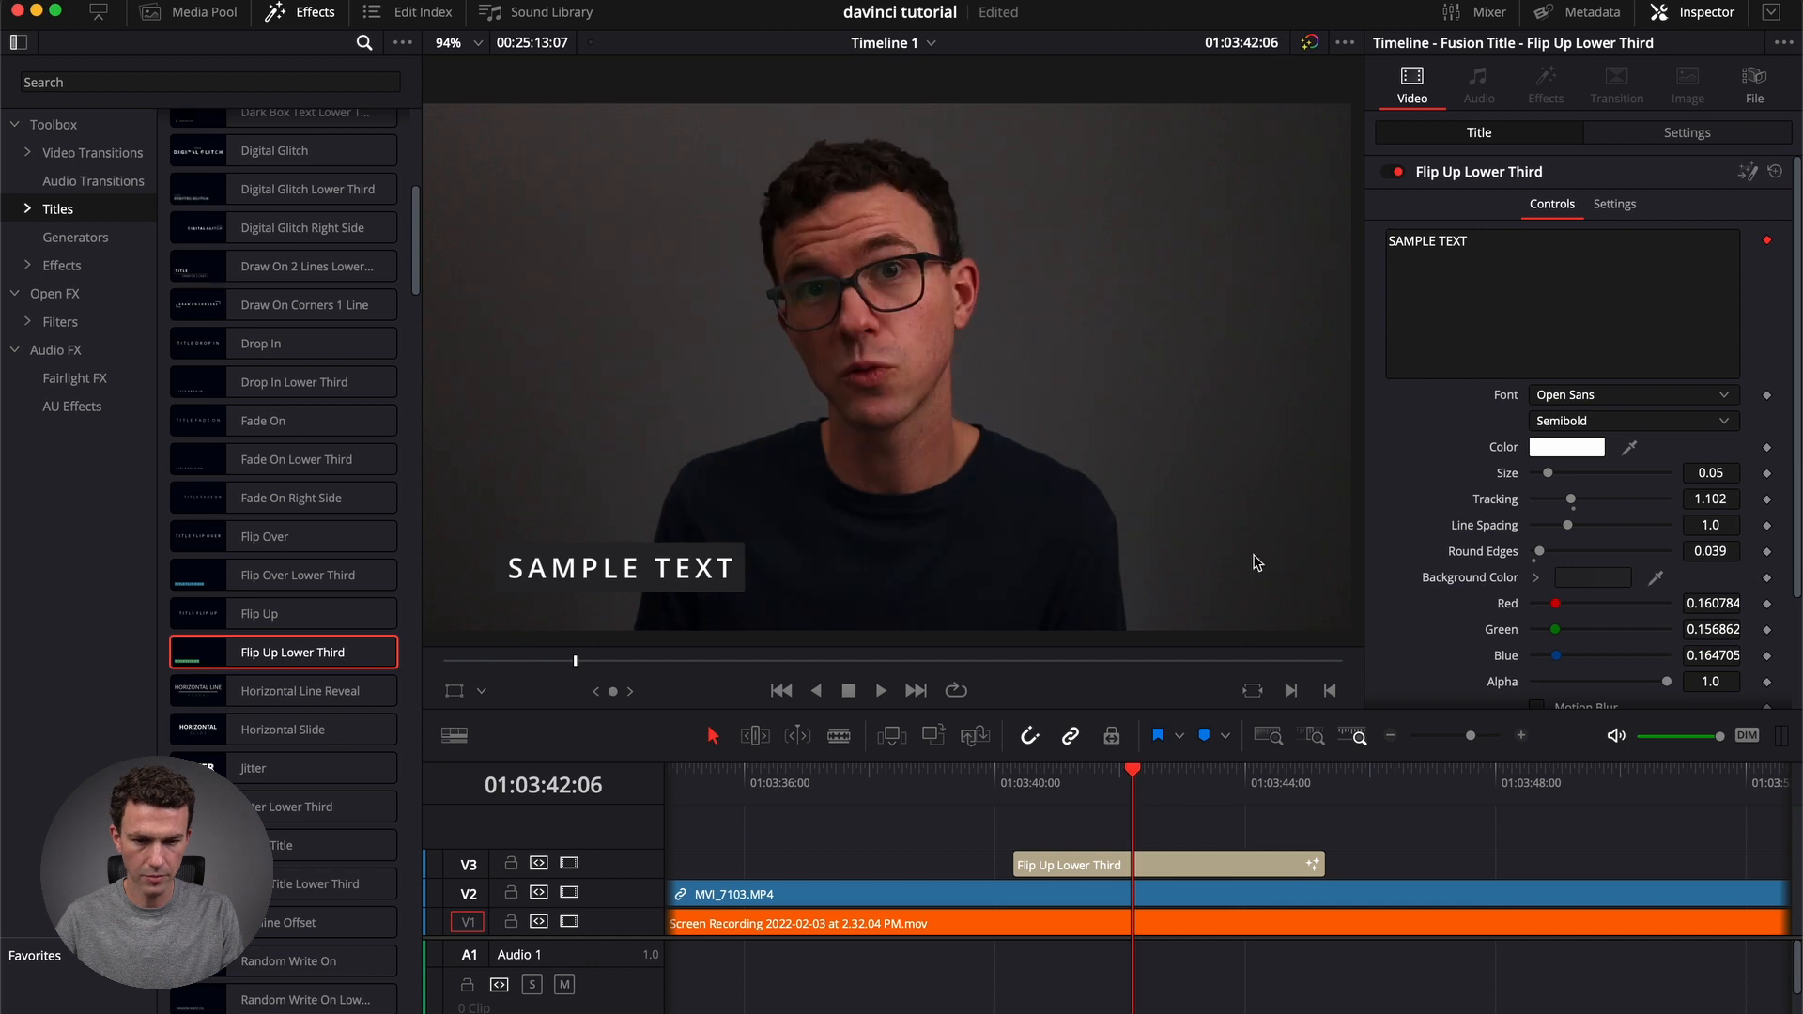
pyautogui.tripleClick(1477, 267)
pyautogui.write('J')
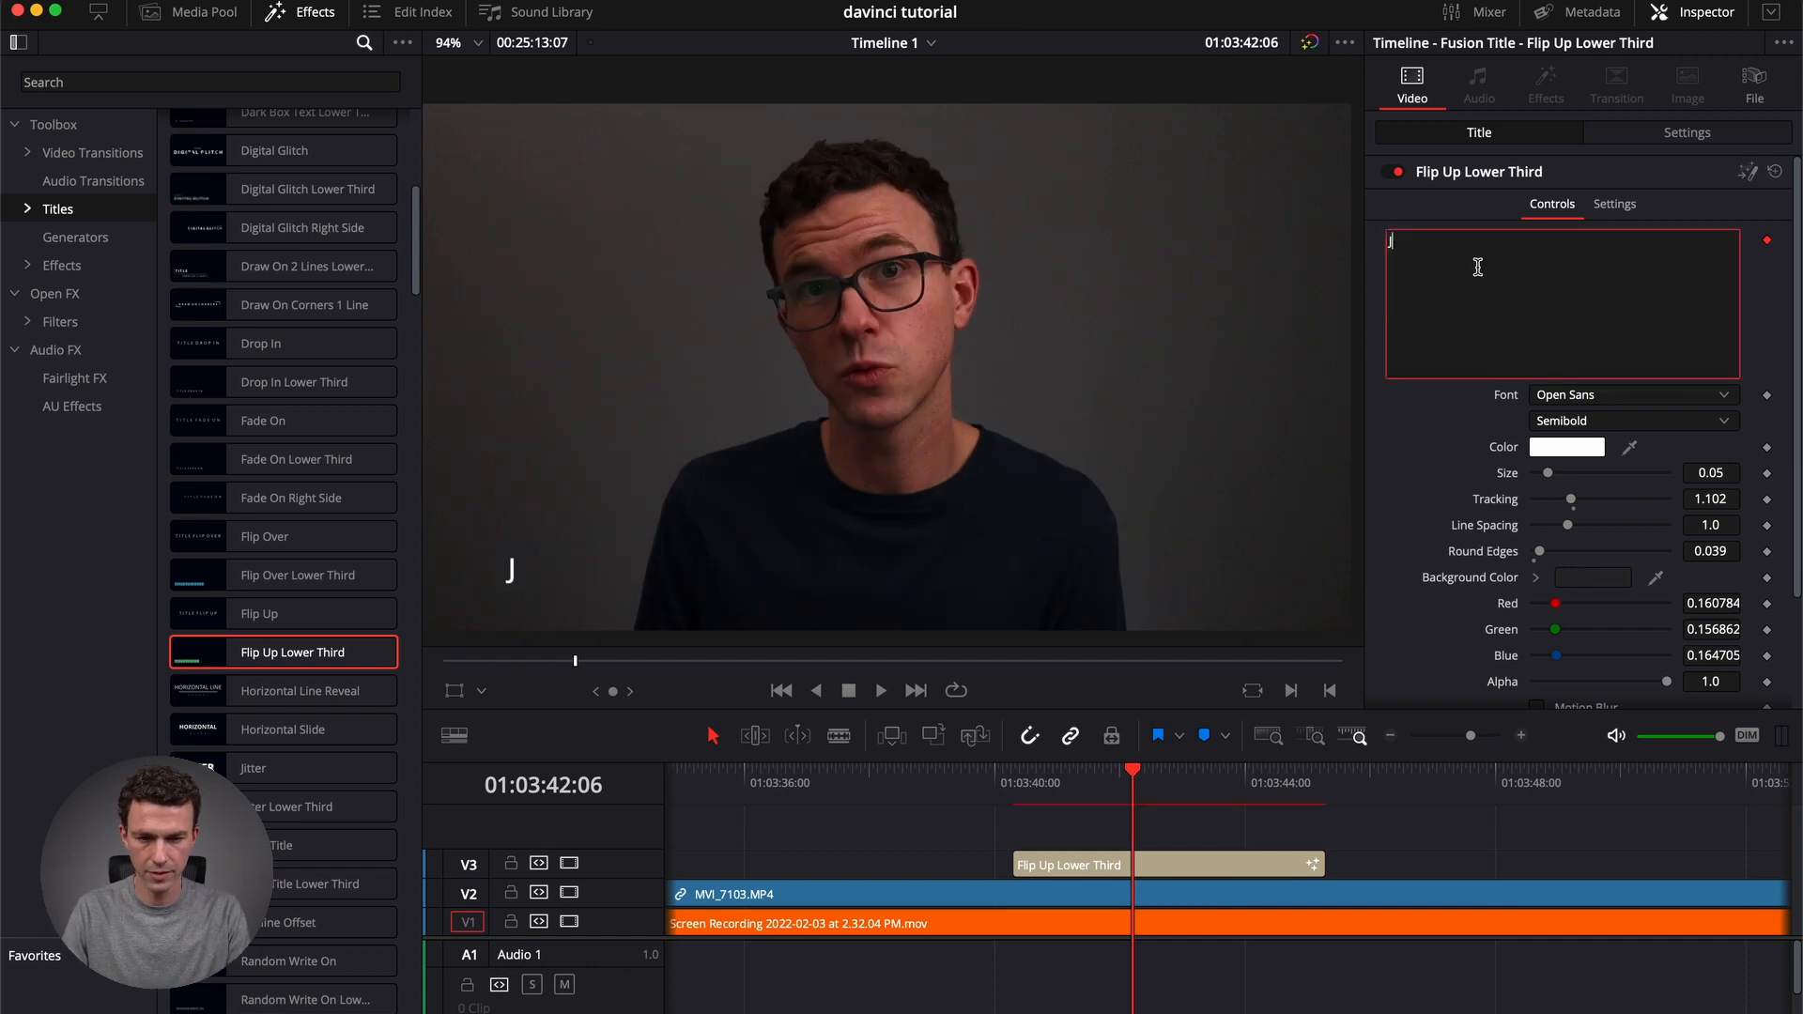
pyautogui.write('eff Thelen')
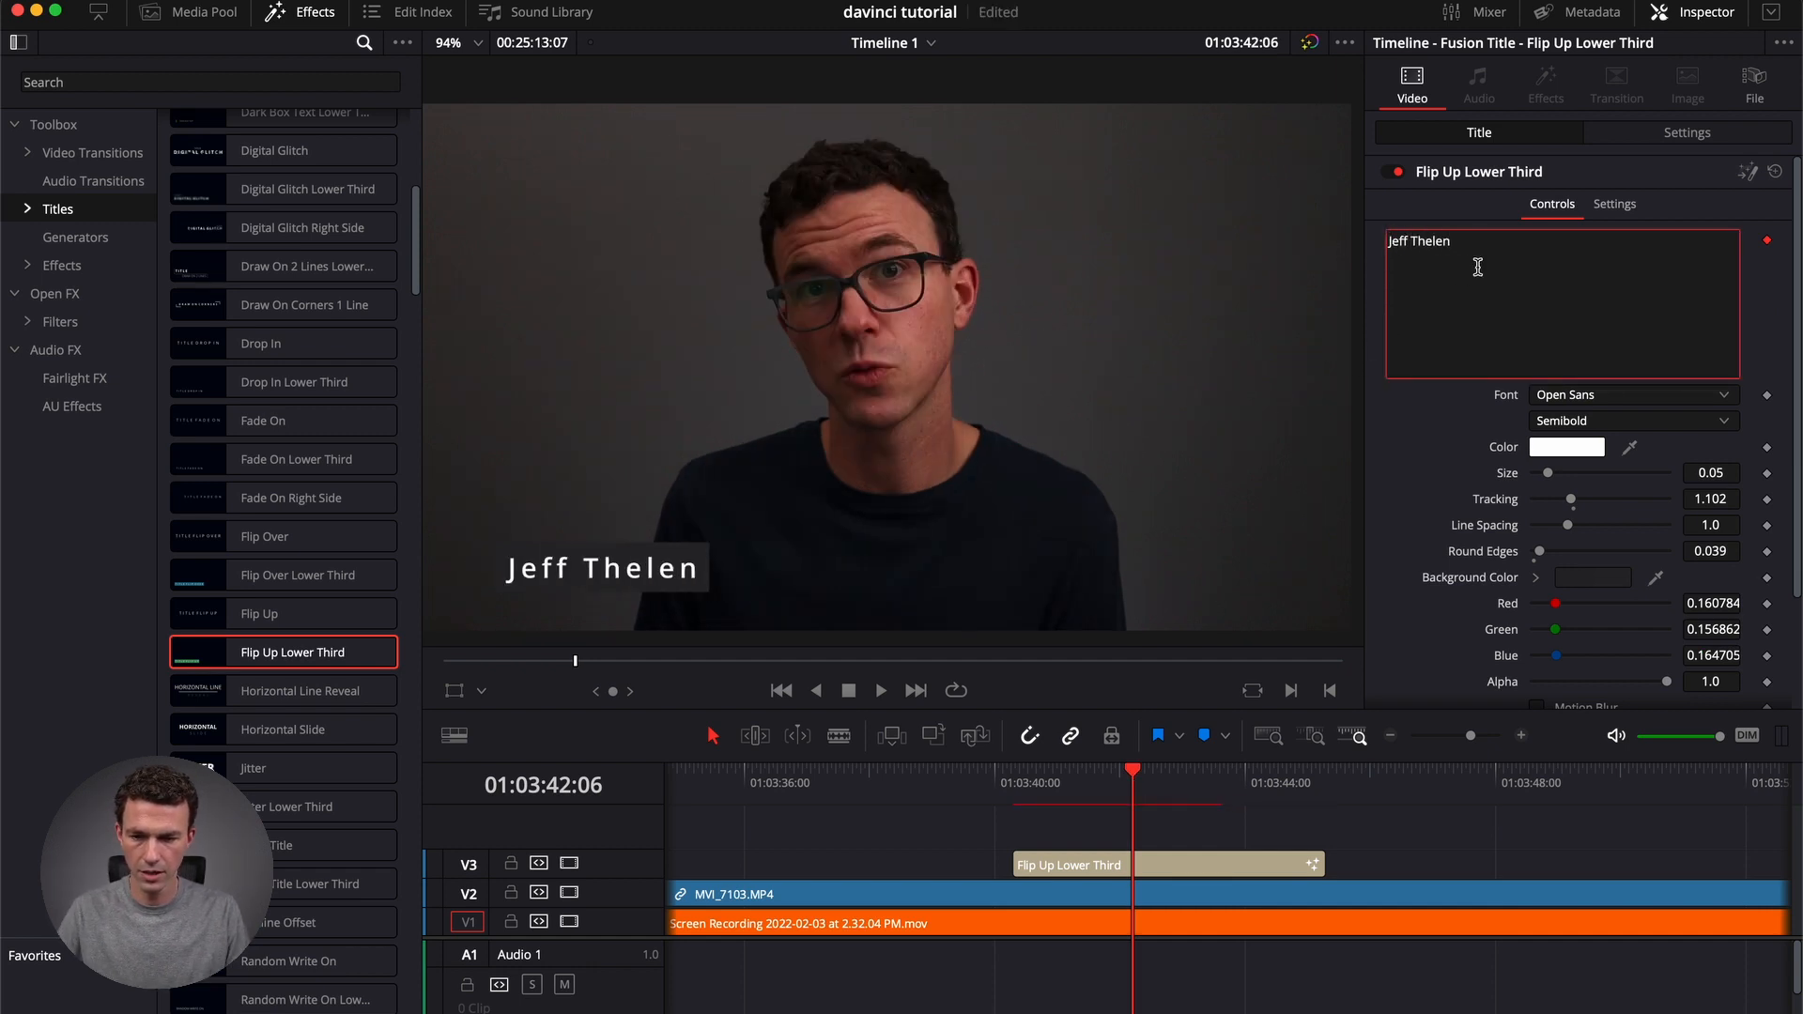
pyautogui.click(967, 792)
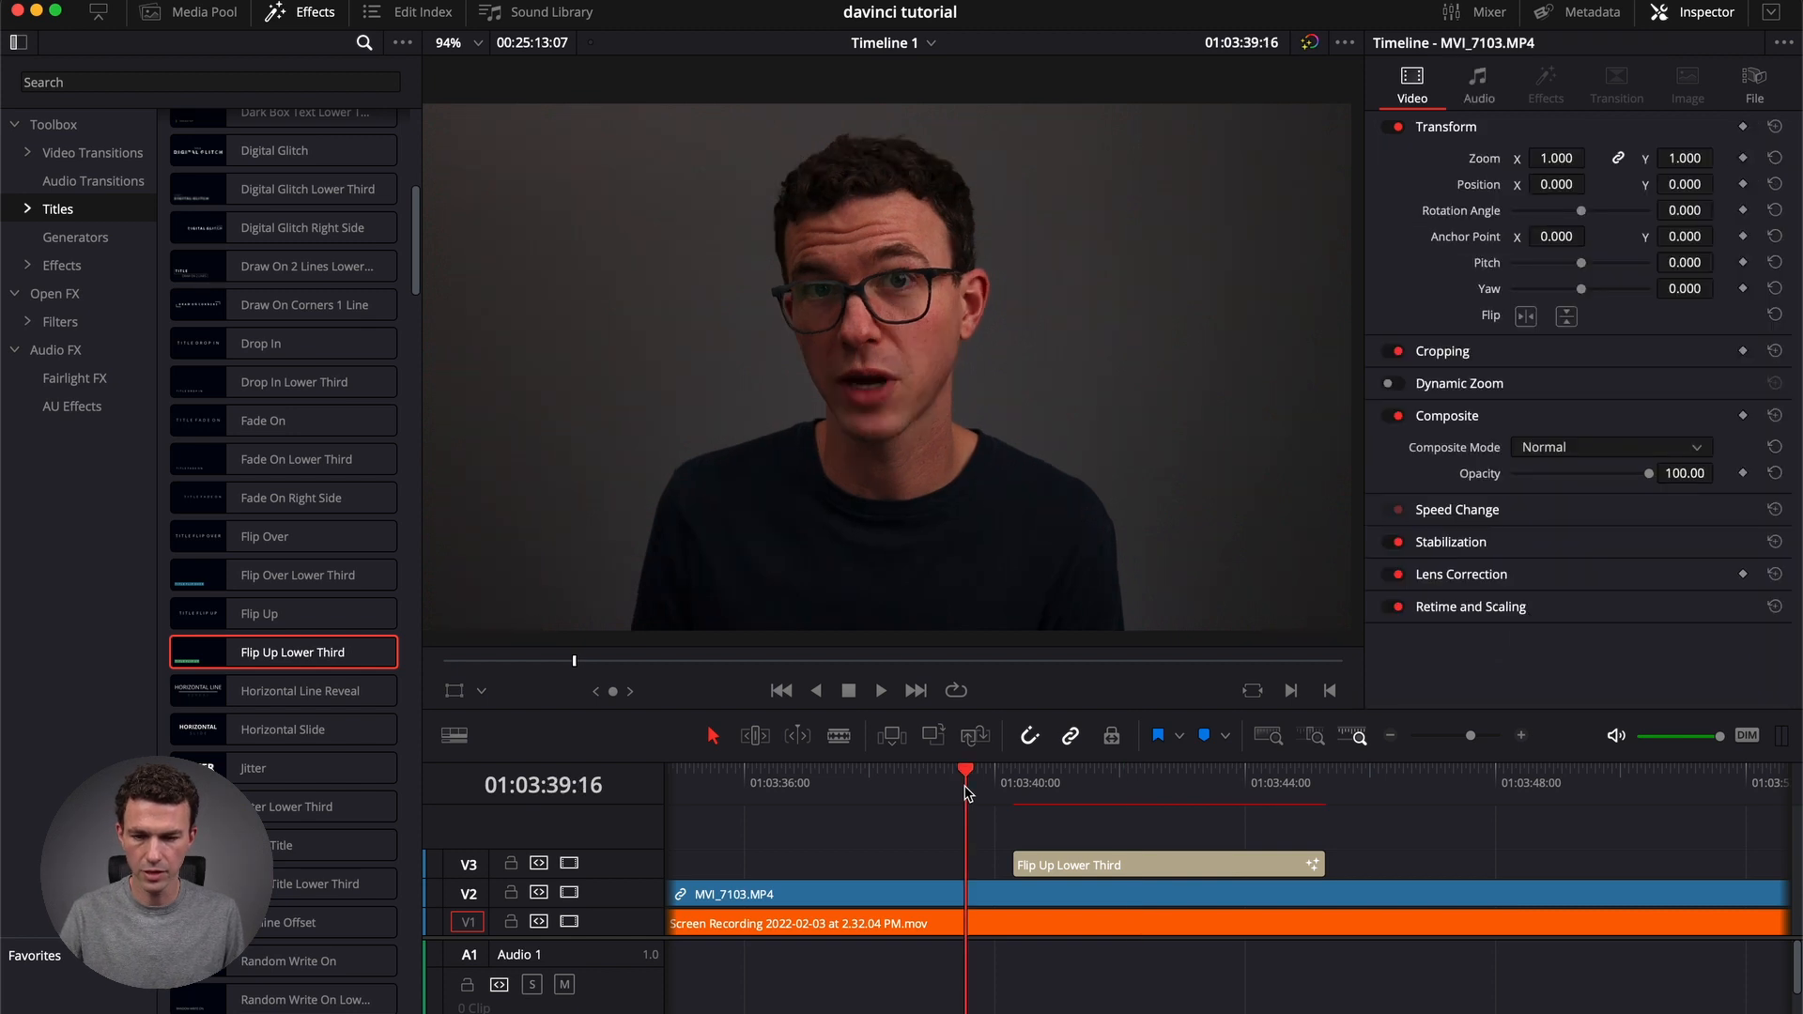
pyautogui.press('space')
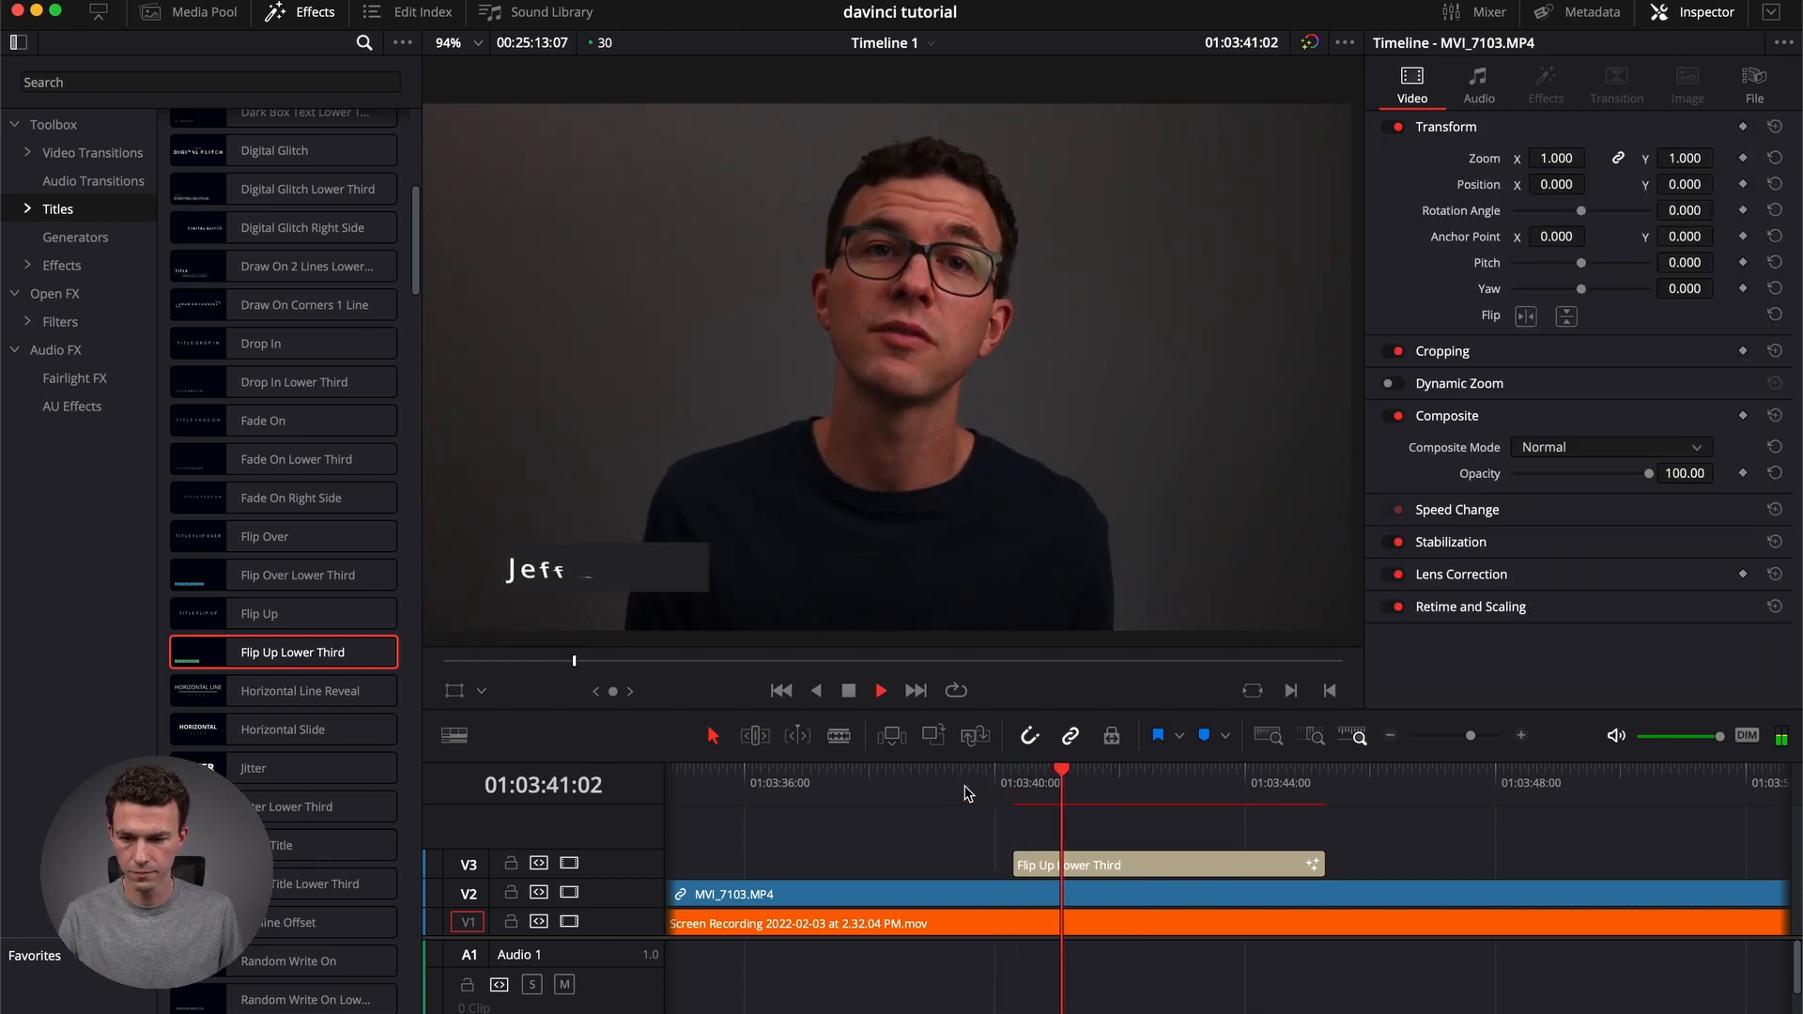
pyautogui.press('space')
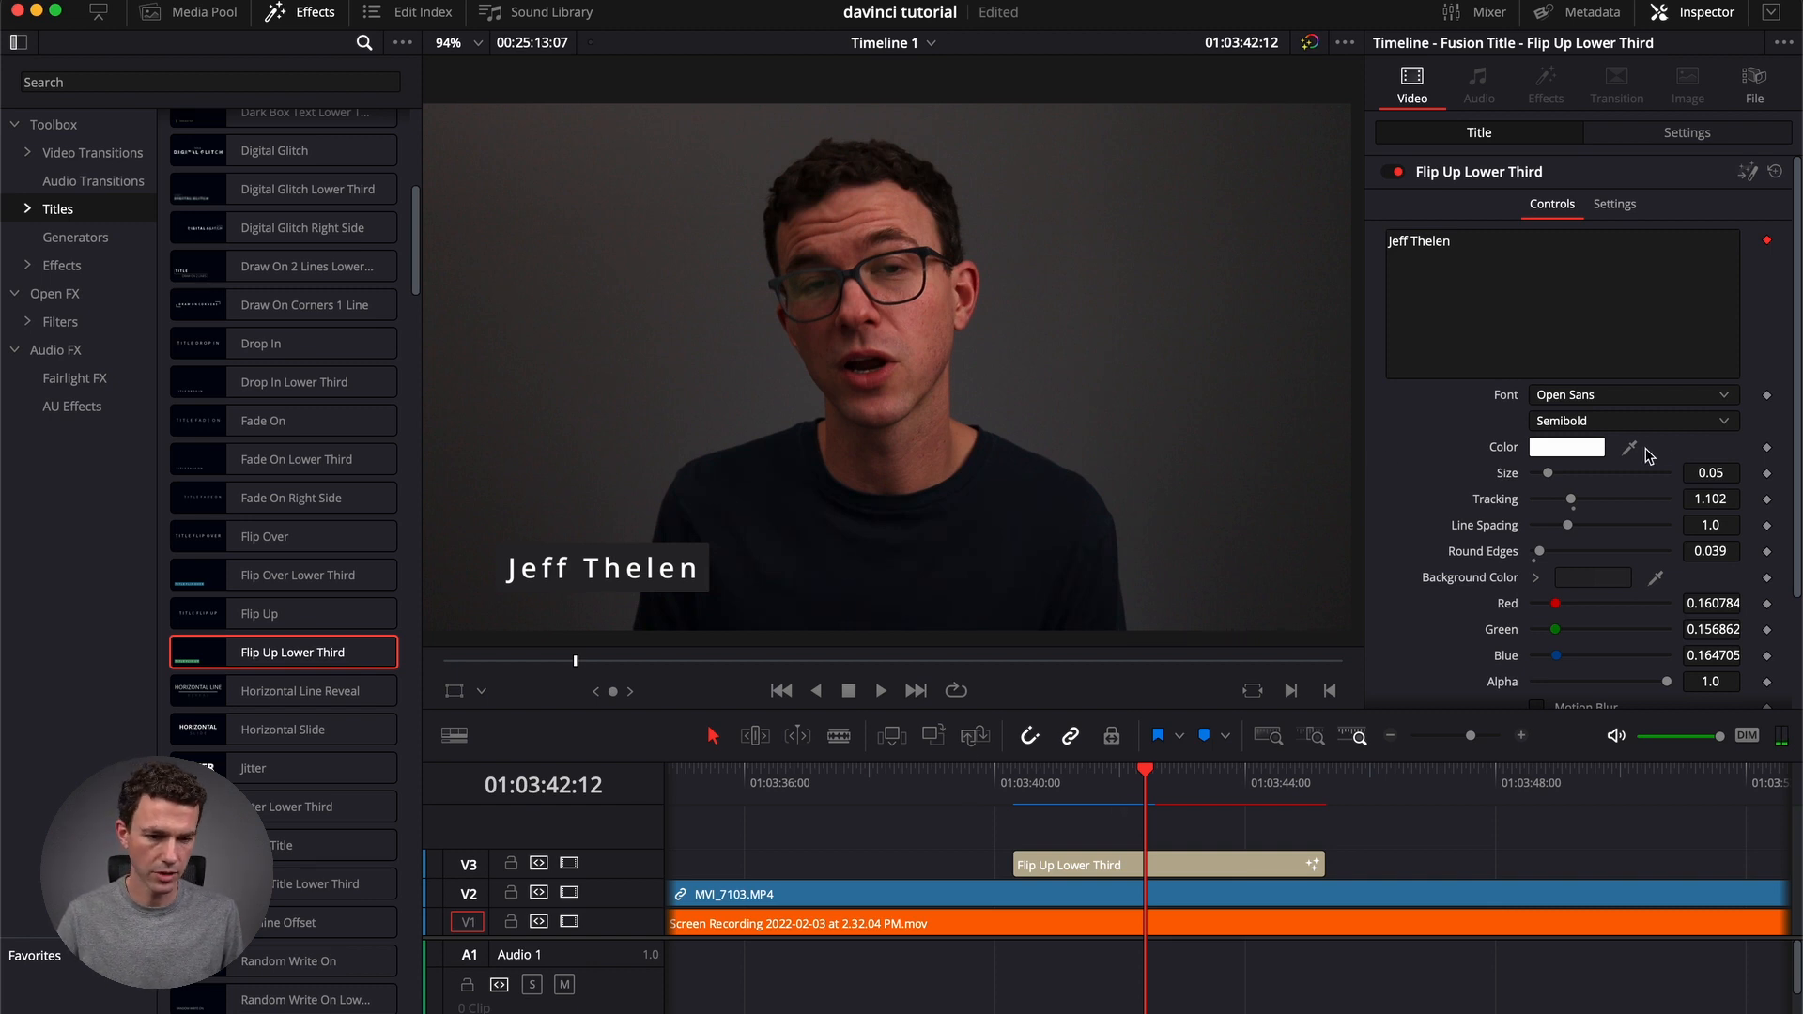
# Review the Flip Up Lower Third's formatting and animation settings, including the available animation orders.
pyautogui.scroll(-5, 1569, 571)
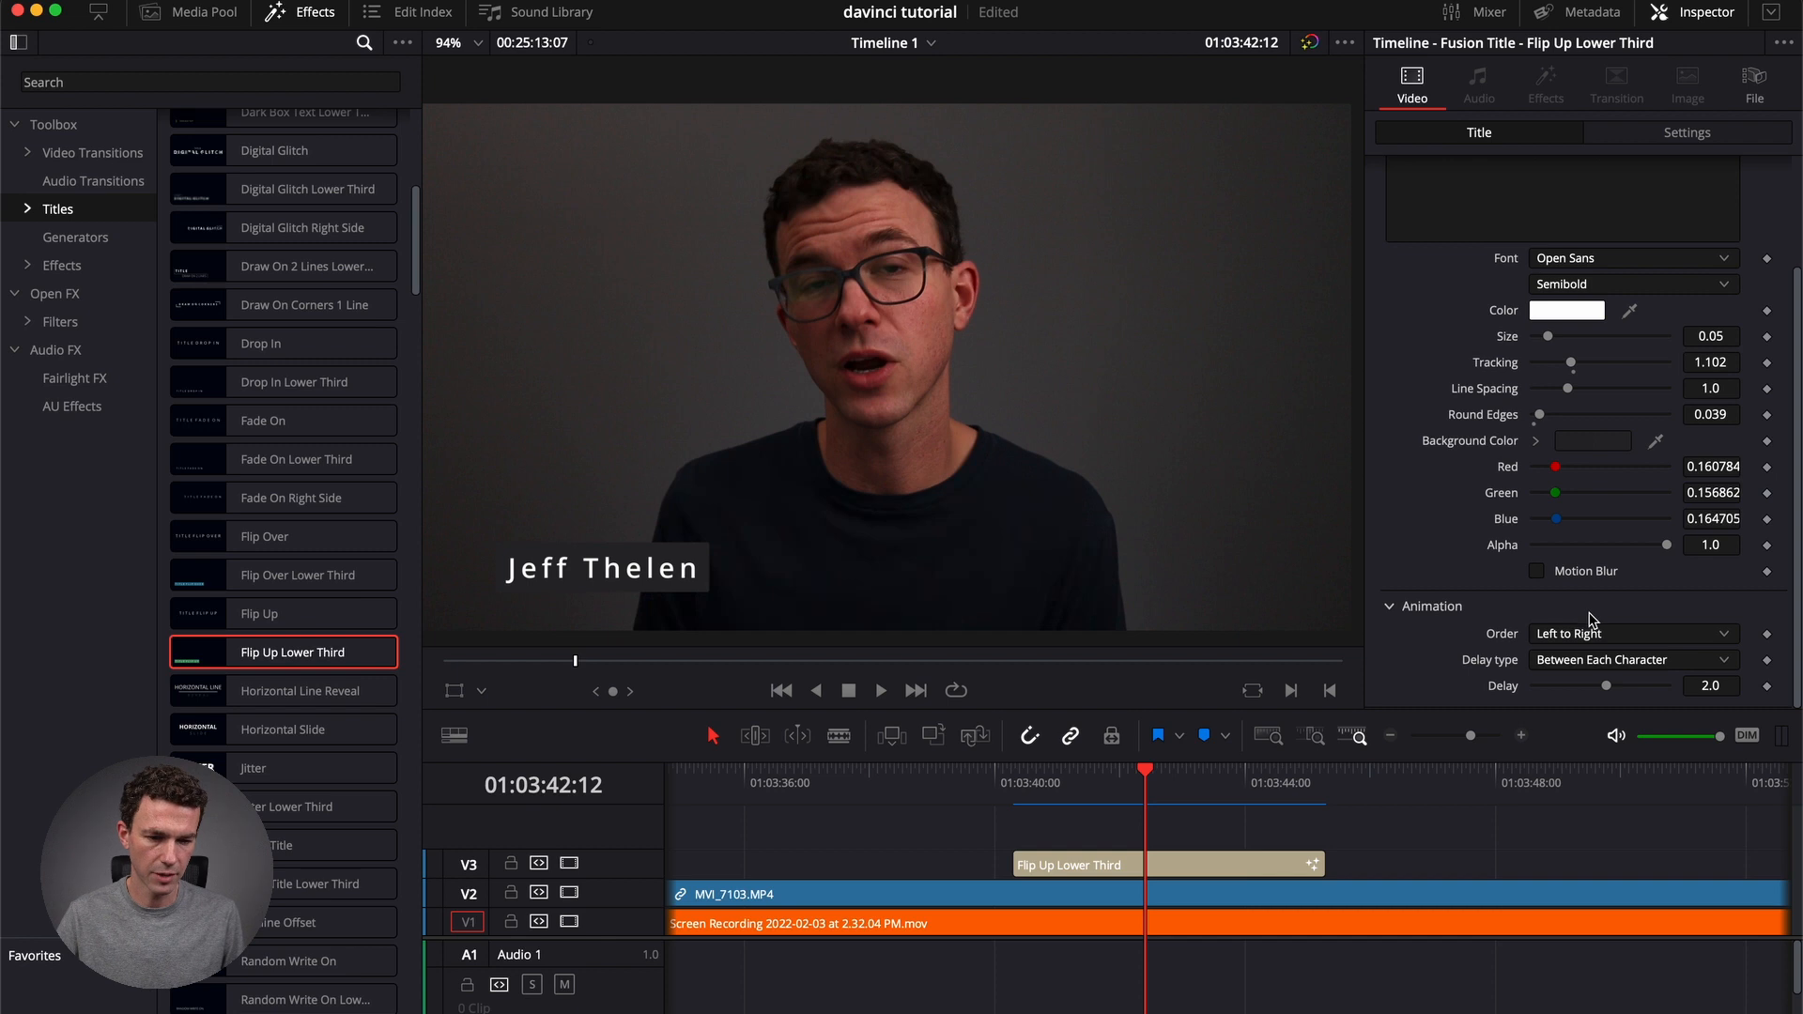
pyautogui.click(1698, 636)
pyautogui.click(1396, 661)
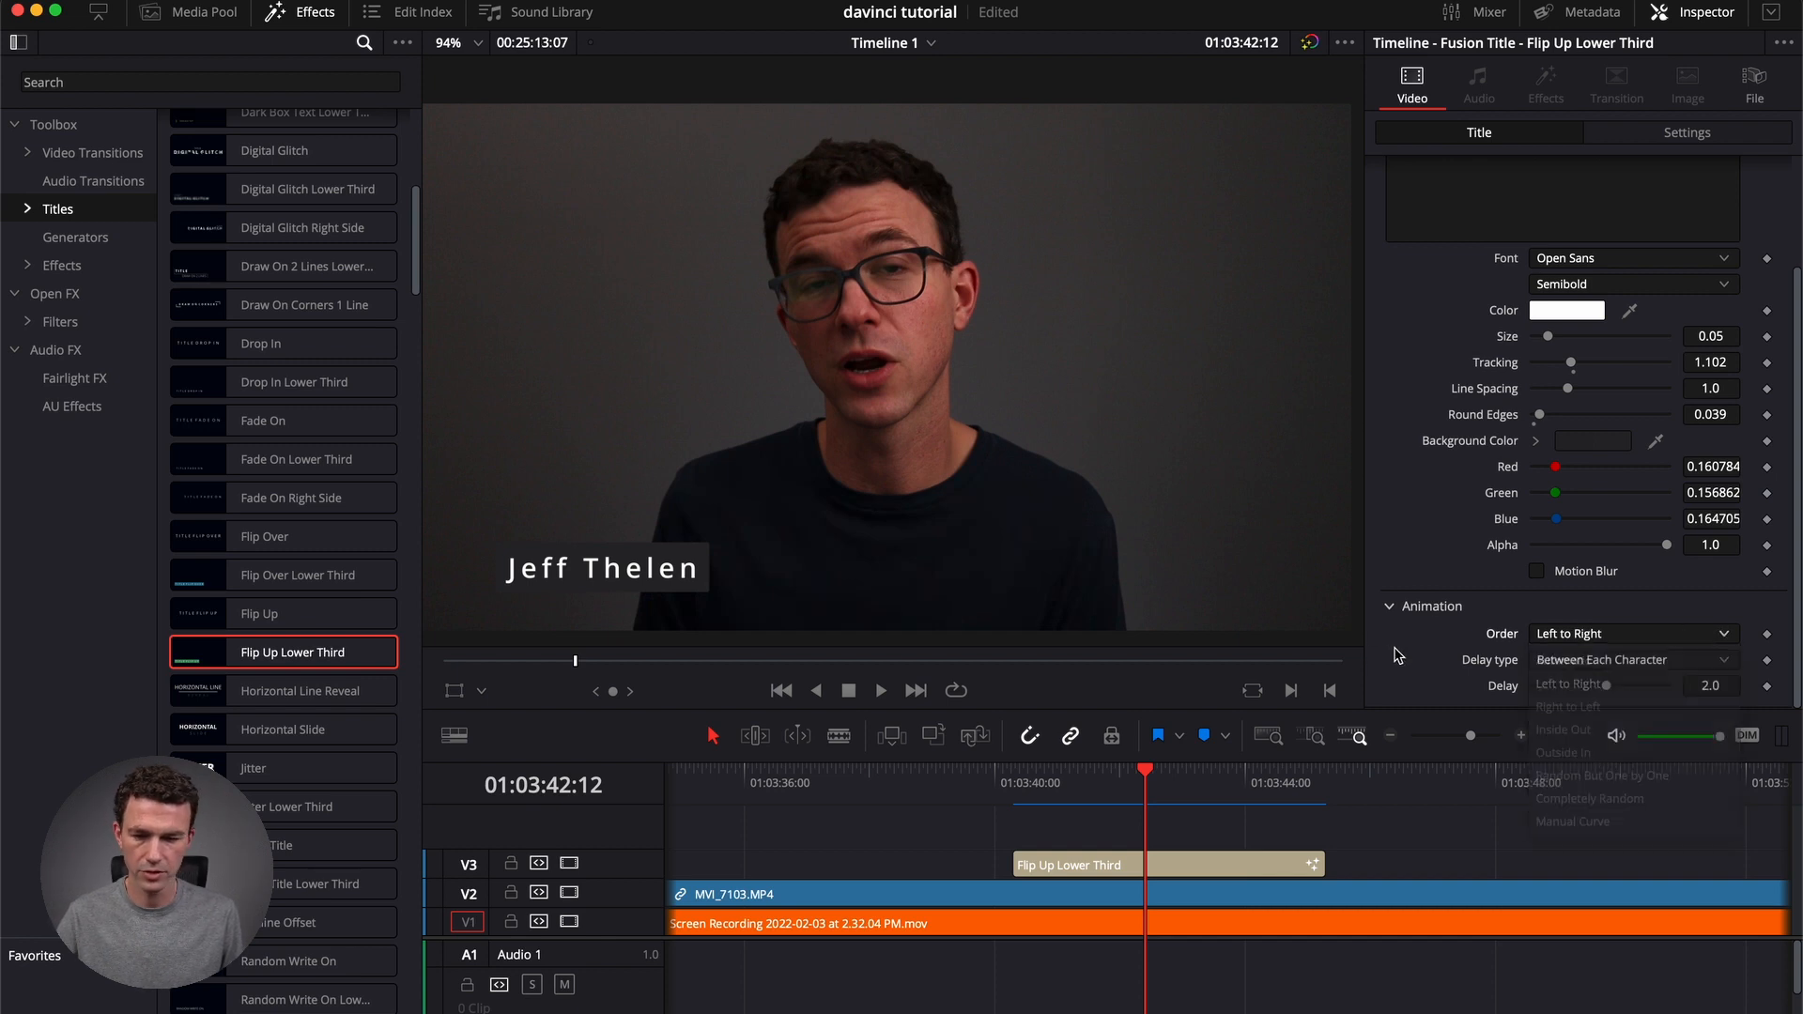
# Browse the title library through the Fusion, mHelloDV, mMake it Cinematic and mTuber 2 groups and preview an mTuber background.
pyautogui.scroll(-7, 257, 627)
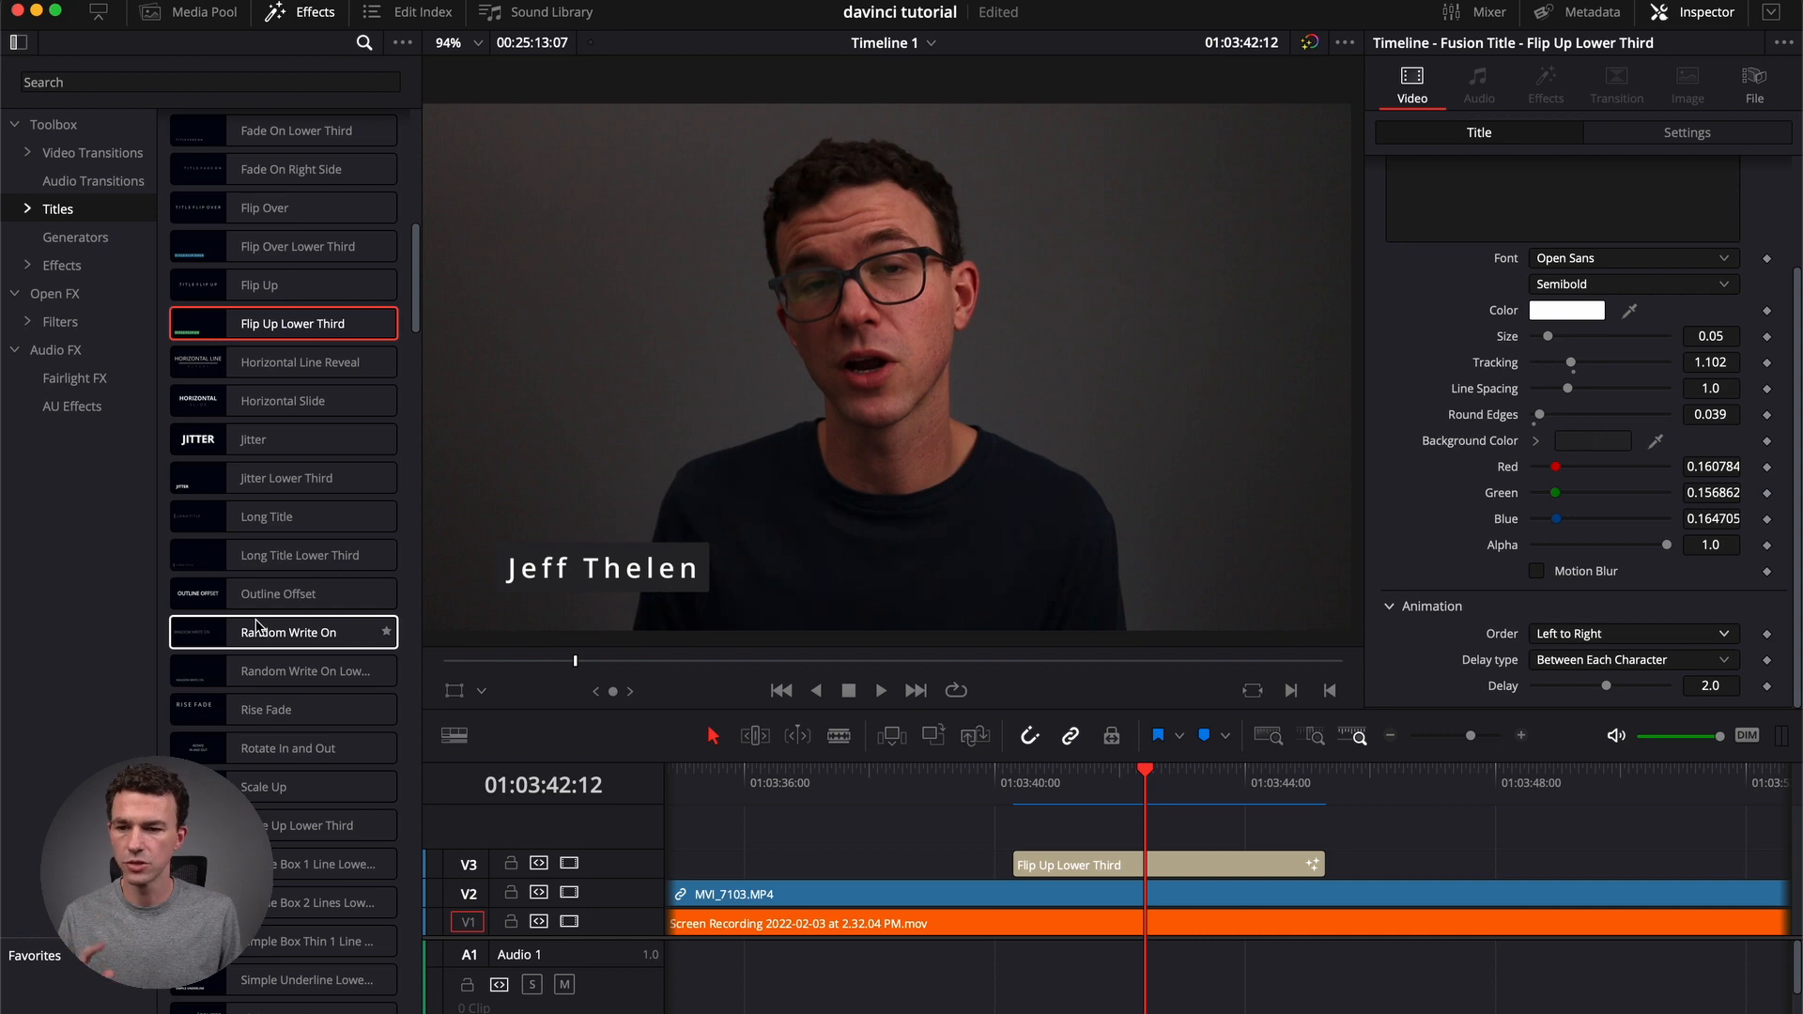
pyautogui.scroll(20, 257, 627)
pyautogui.scroll(-16, 257, 627)
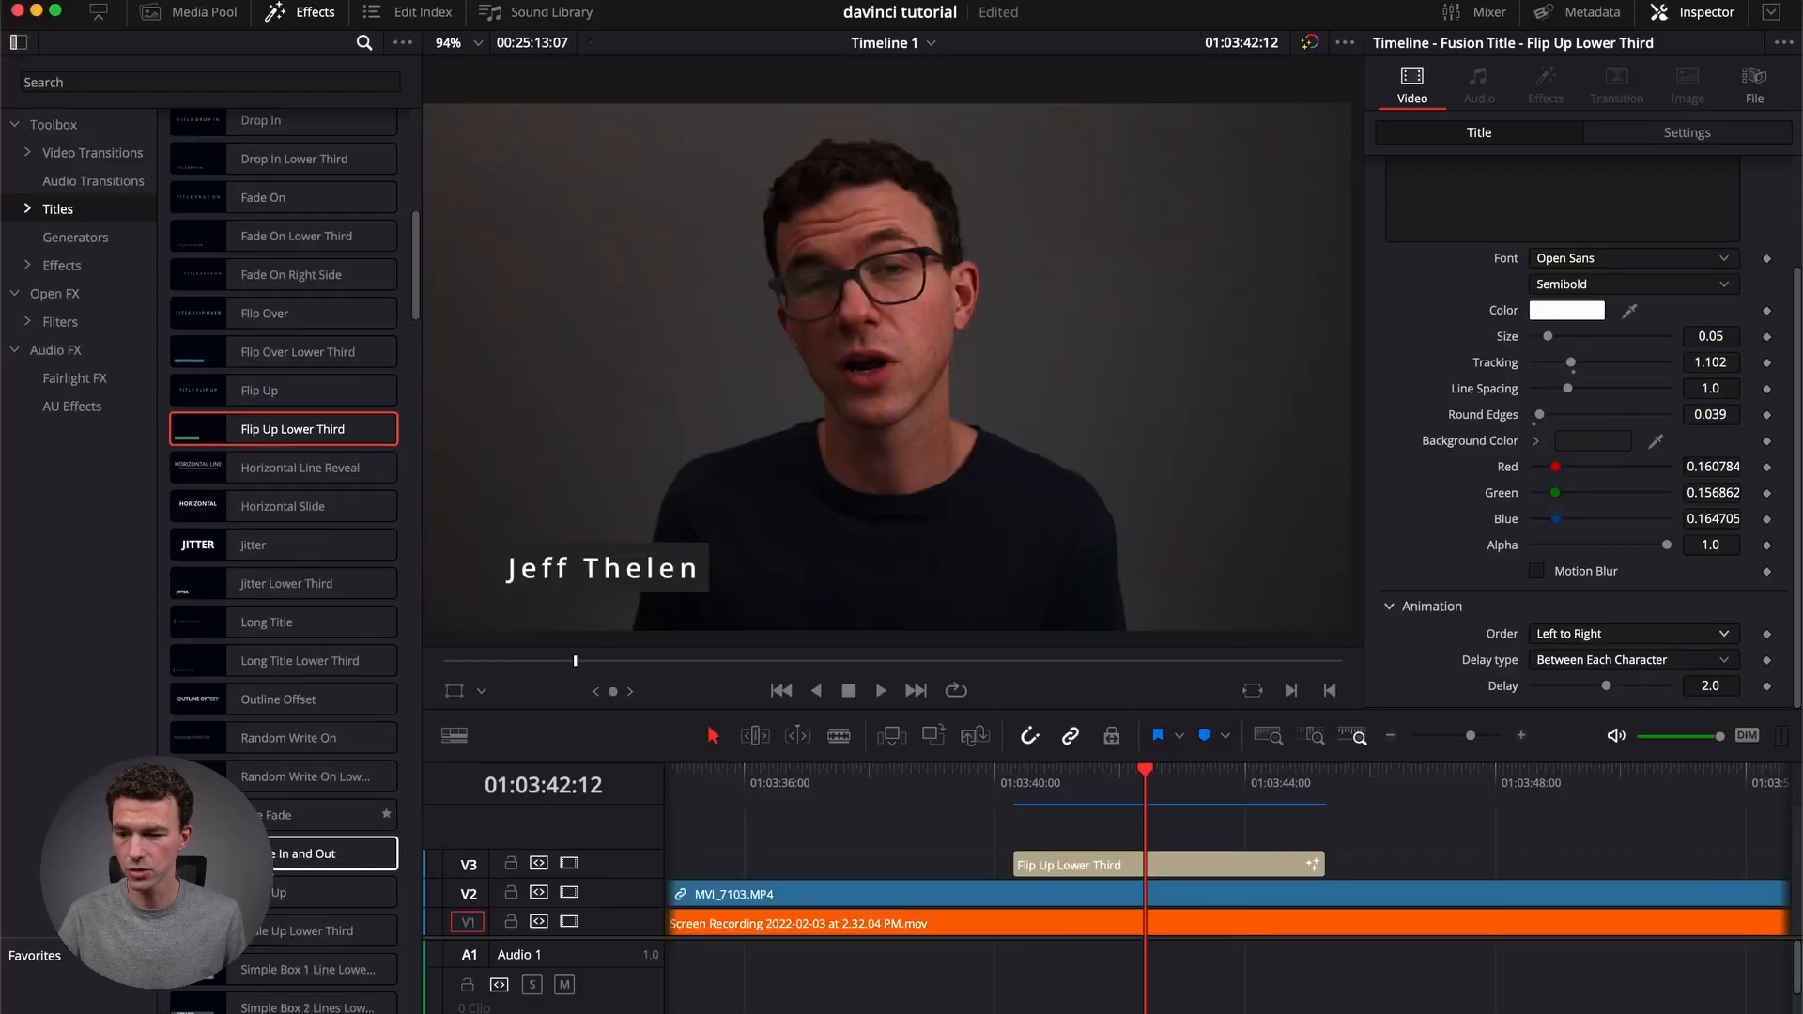
pyautogui.scroll(-3, 282, 564)
pyautogui.scroll(-15, 392, 415)
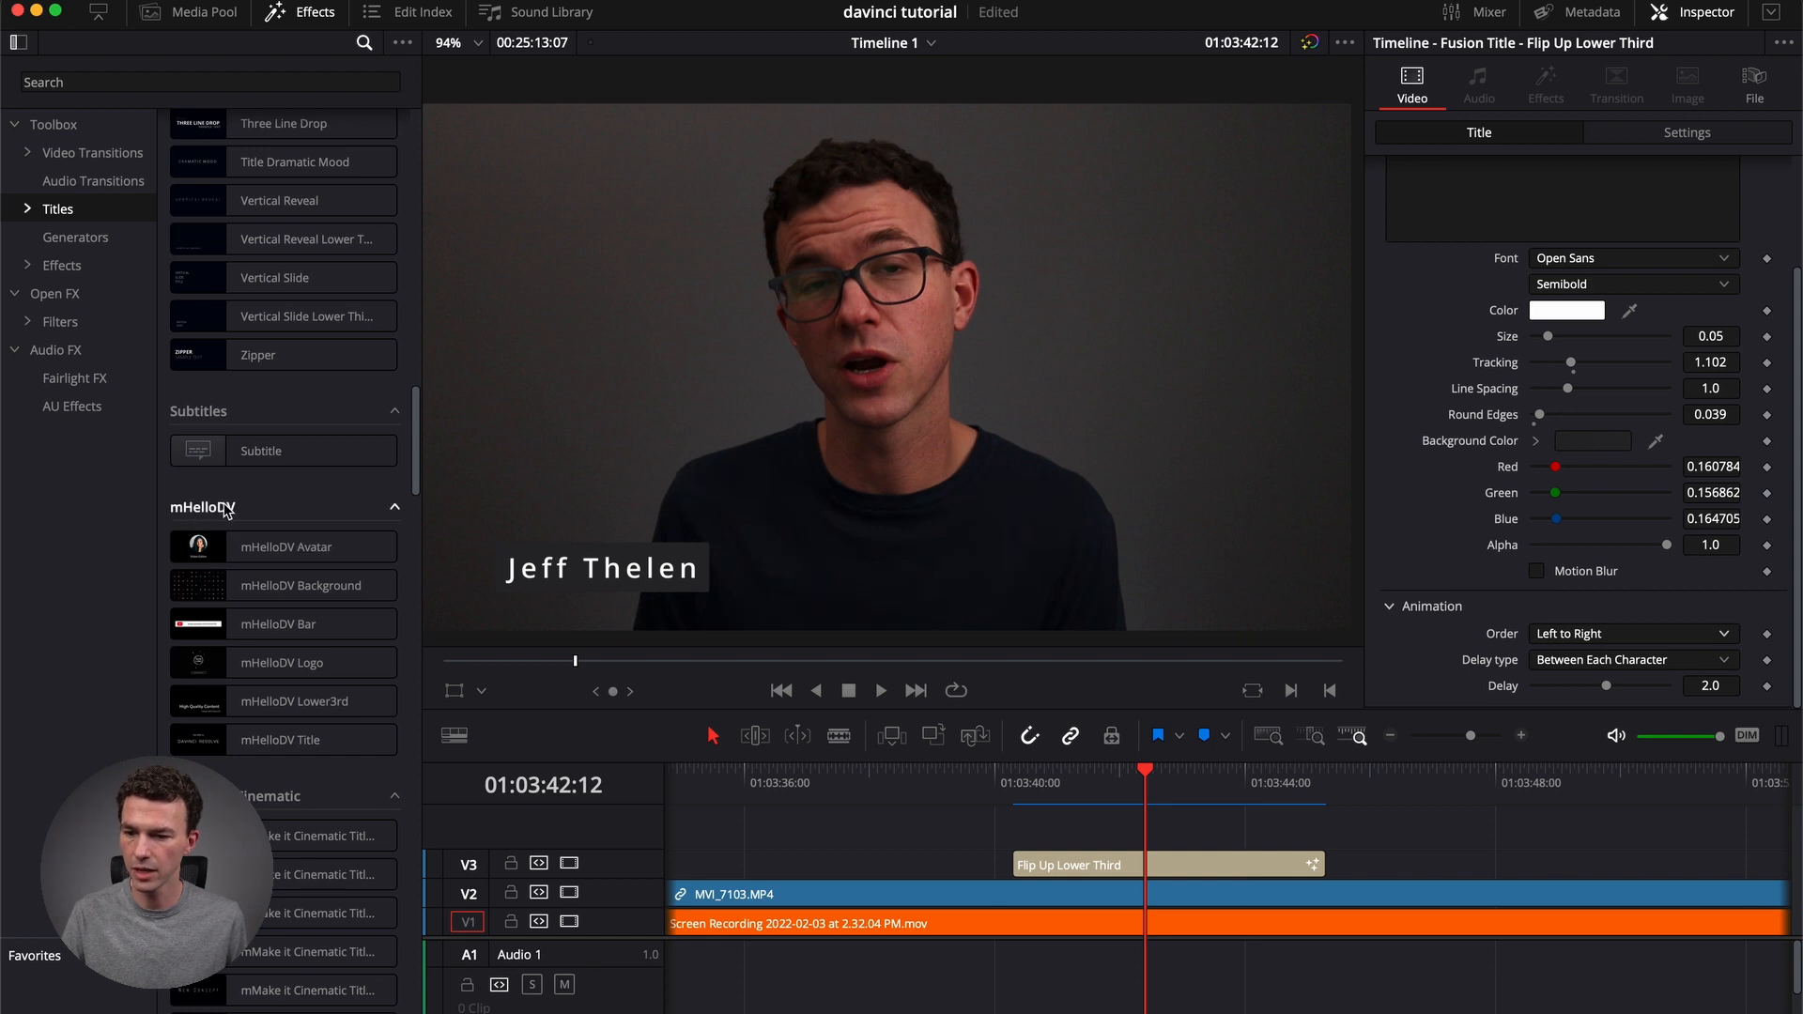
pyautogui.scroll(-10, 264, 808)
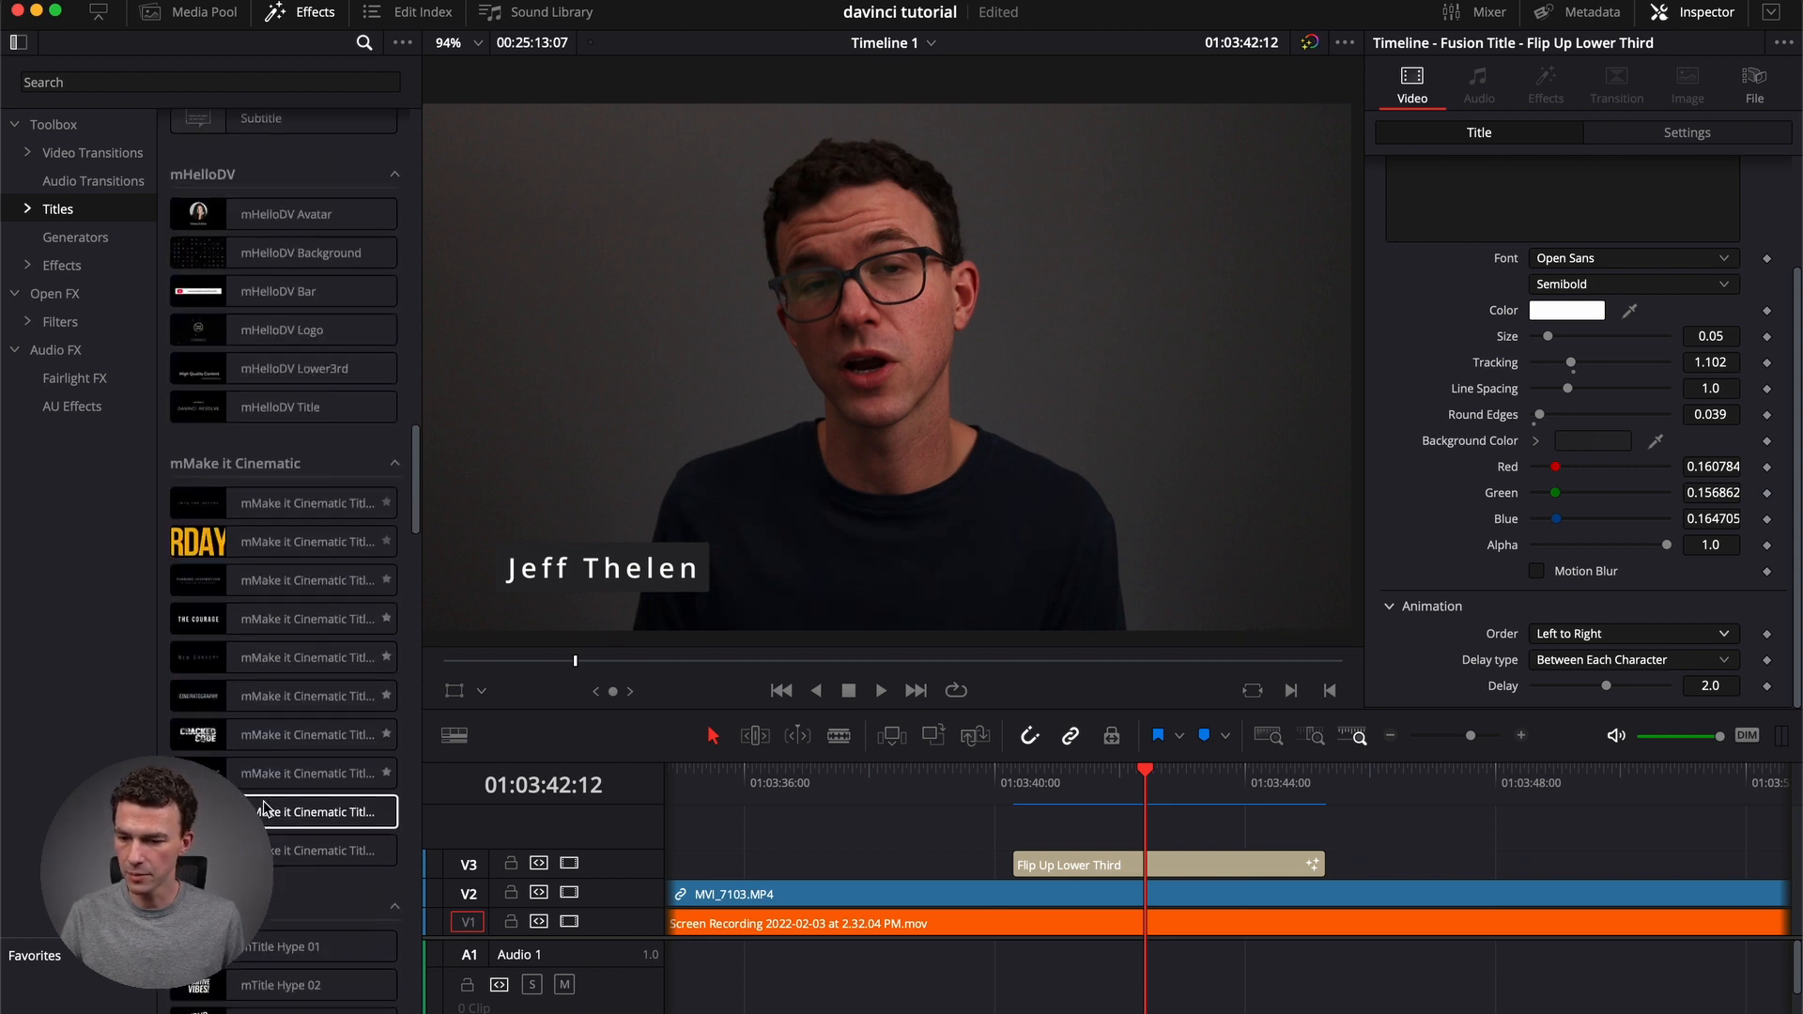
pyautogui.scroll(-15, 317, 746)
pyautogui.scroll(-8, 317, 747)
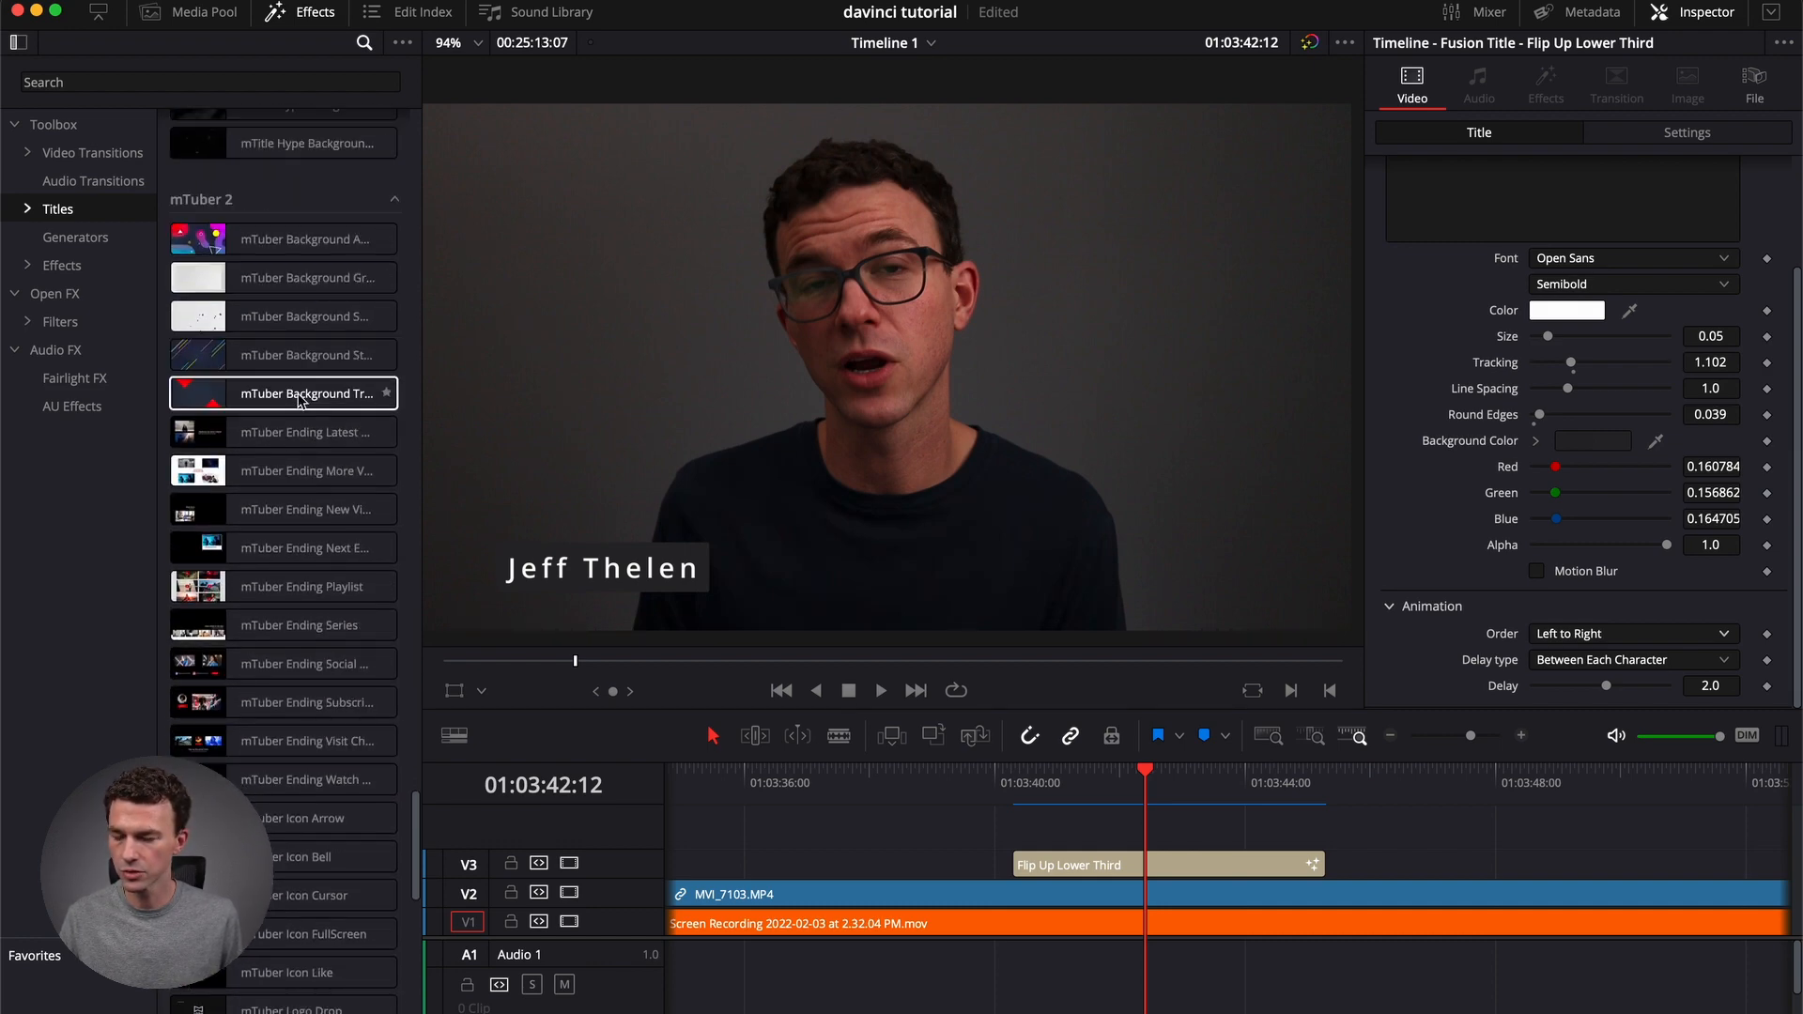
pyautogui.moveTo(300, 401)
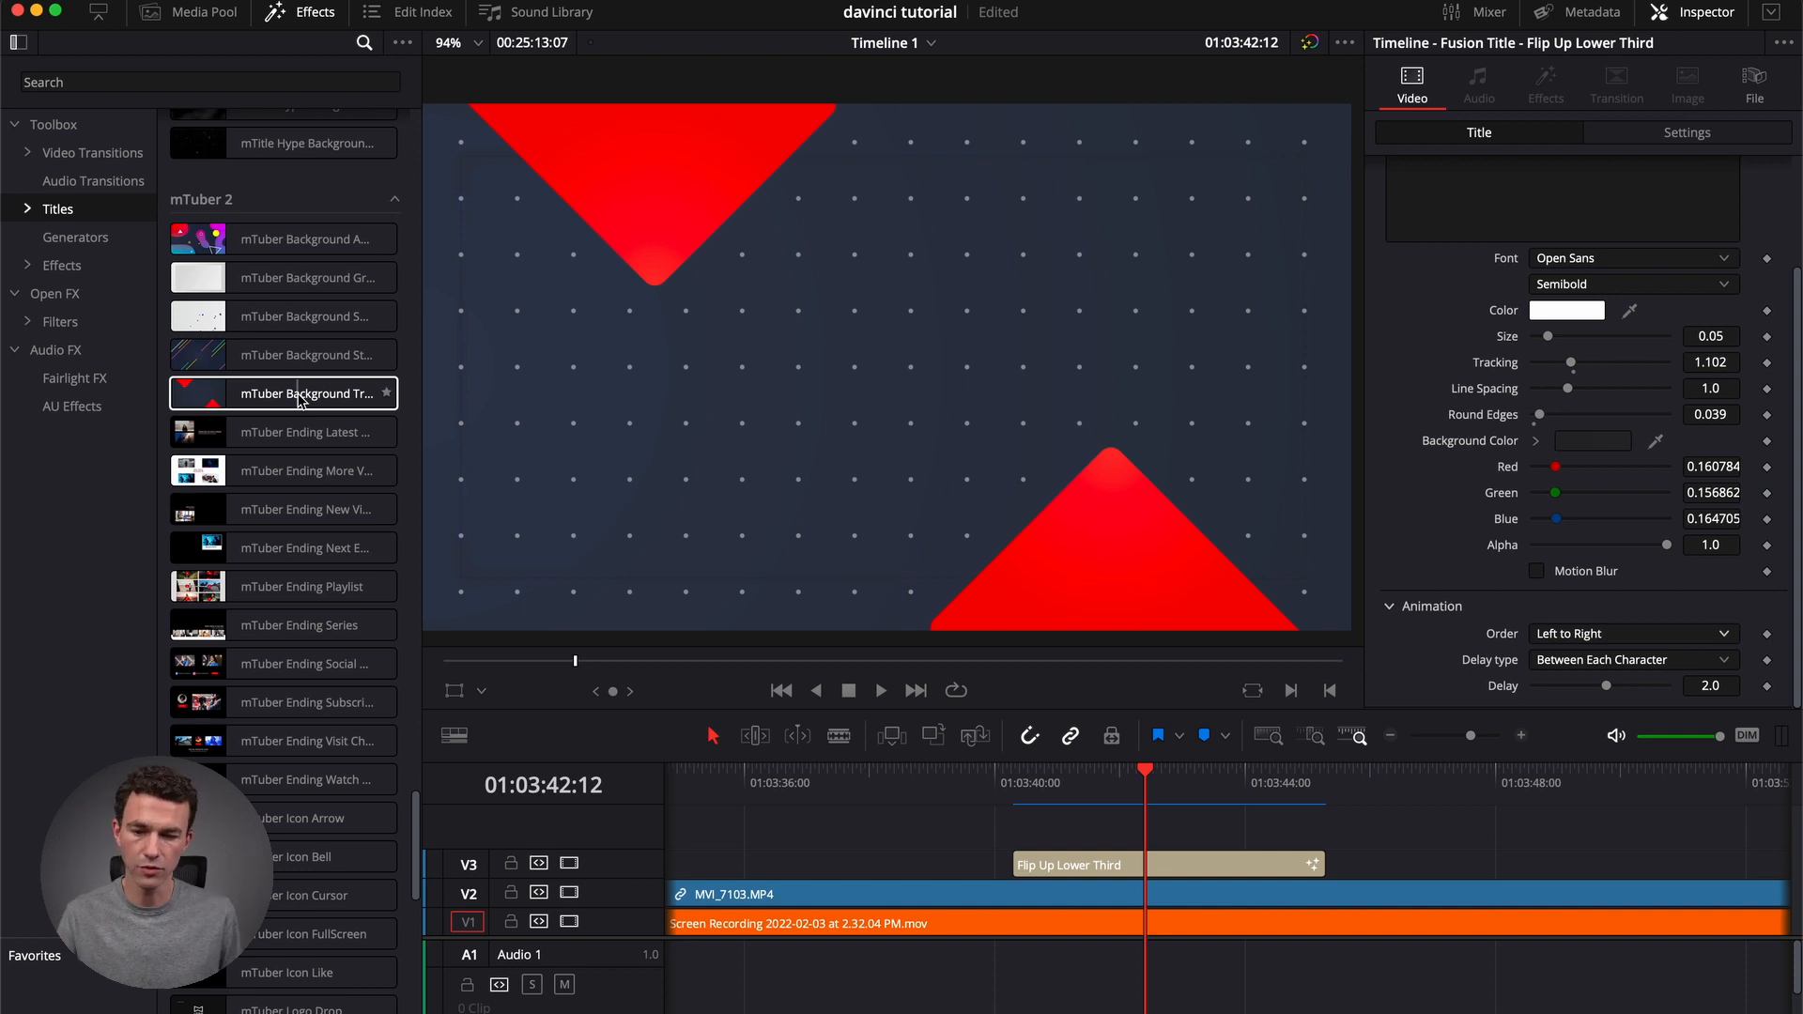
# Add the mTuber Subscribe SideBar title to V3 at about 01:03:46:10 and move the playhead to 01:03:46:28.
pyautogui.scroll(-10, 369, 704)
pyautogui.scroll(-1, 369, 704)
pyautogui.scroll(-15, 370, 704)
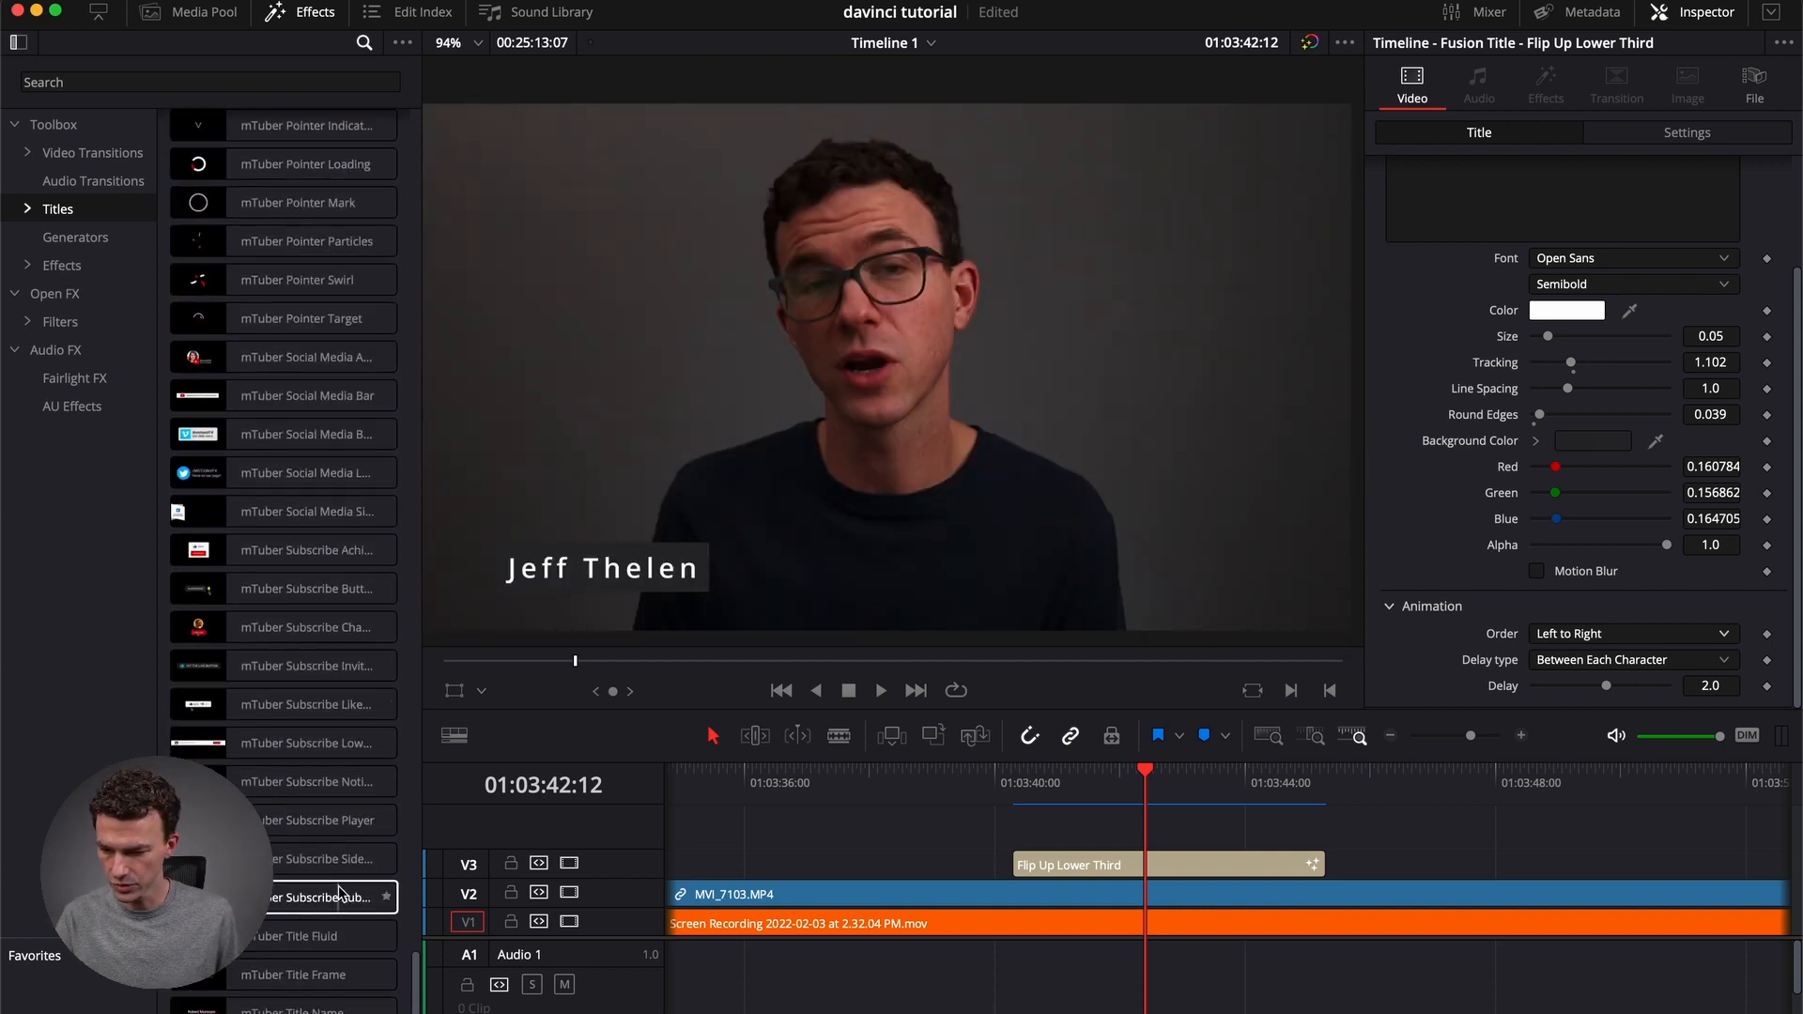
pyautogui.moveTo(331, 862)
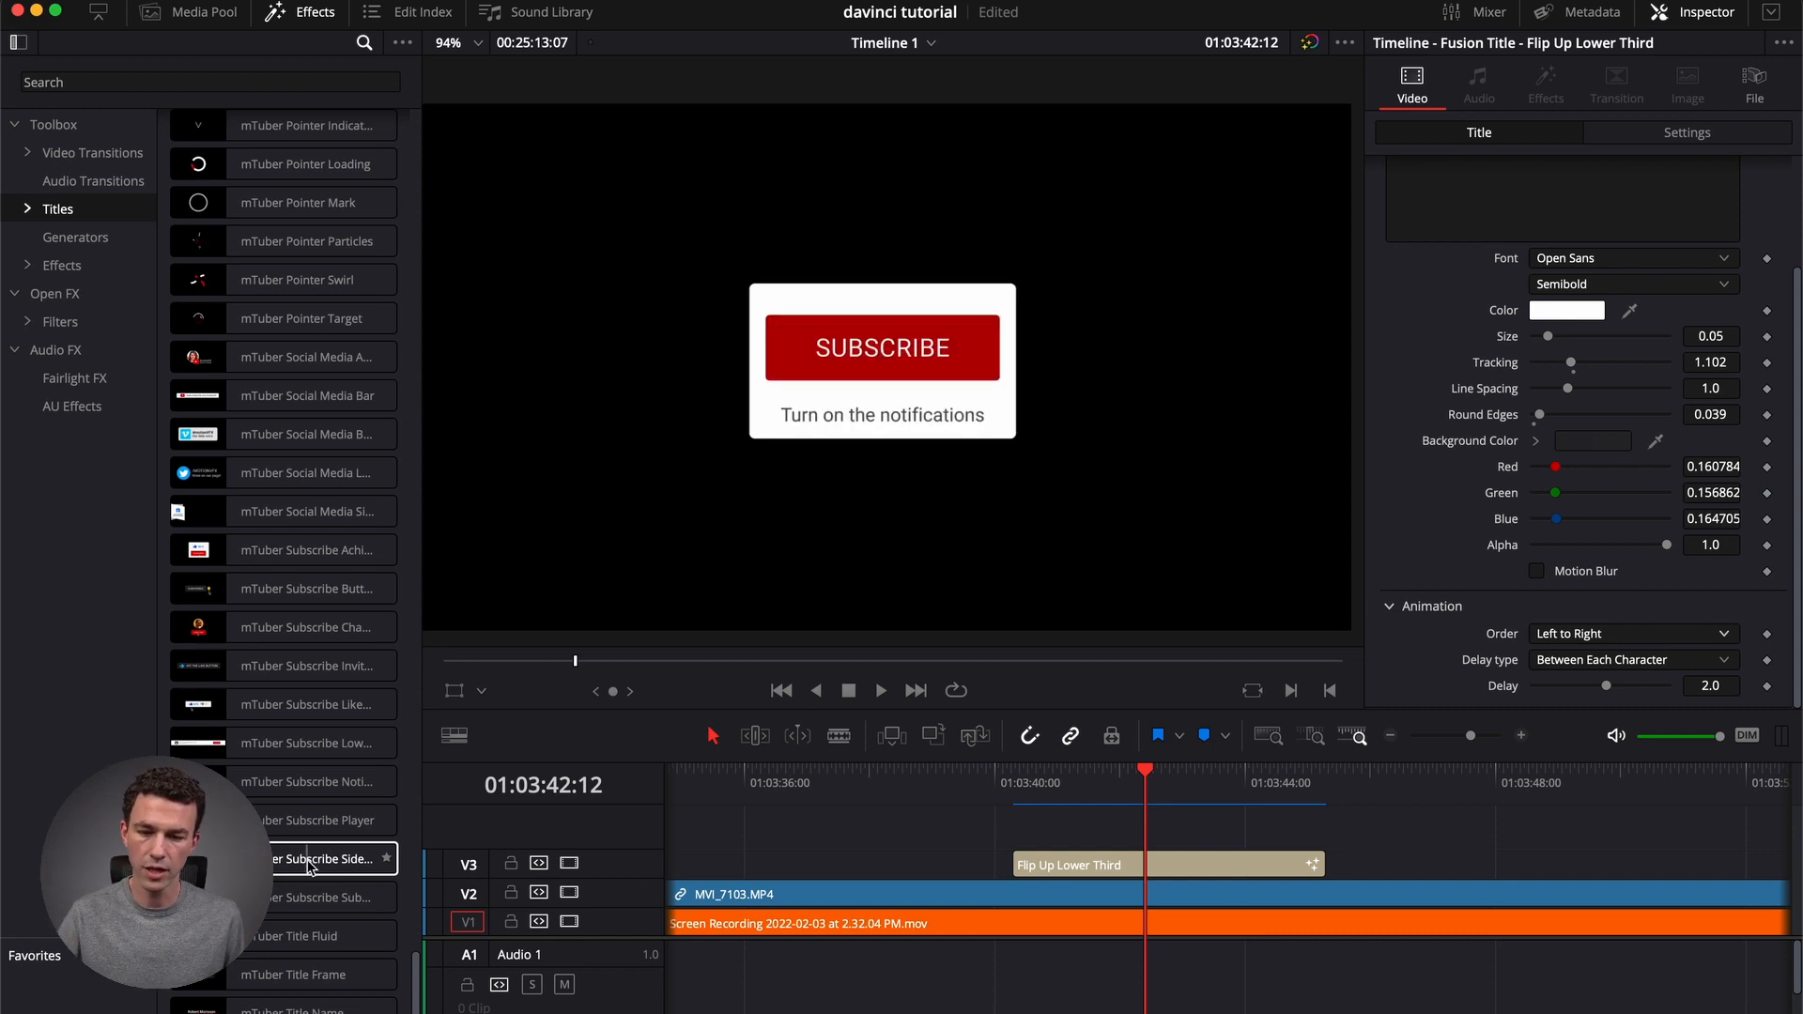
pyautogui.moveTo(310, 864); pyautogui.dragTo(1392, 871)
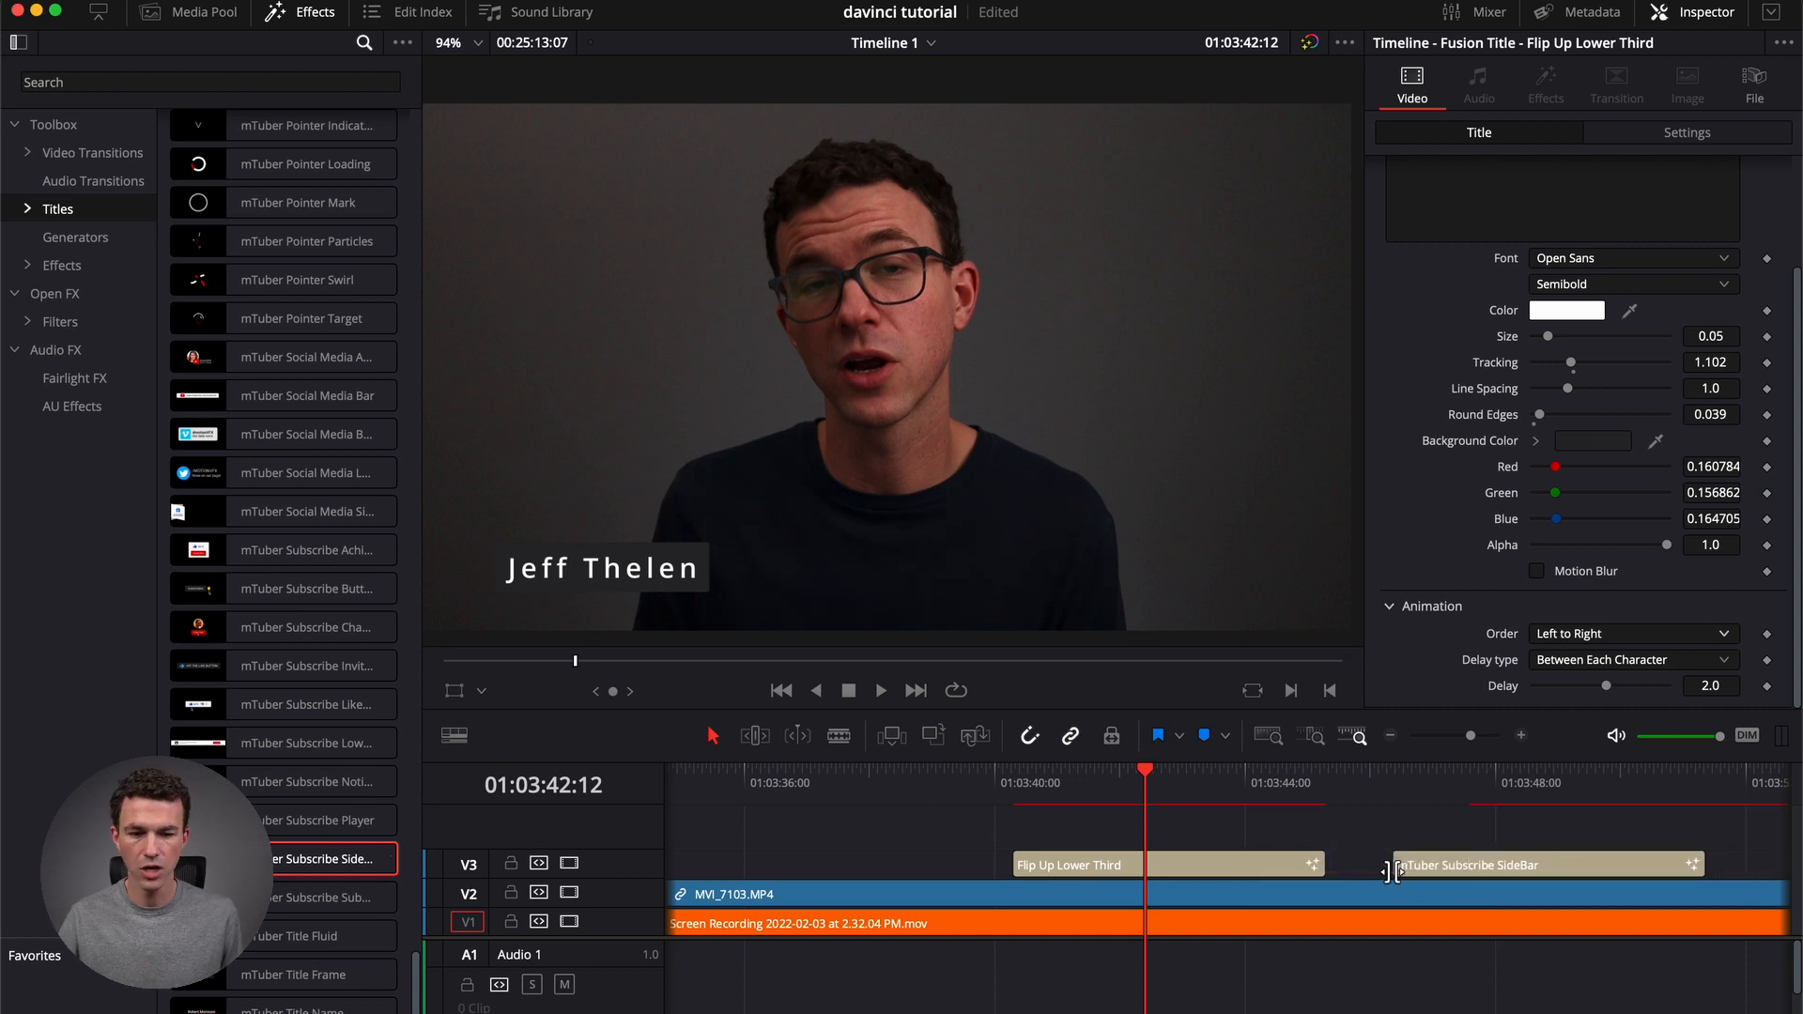
pyautogui.click(1431, 783)
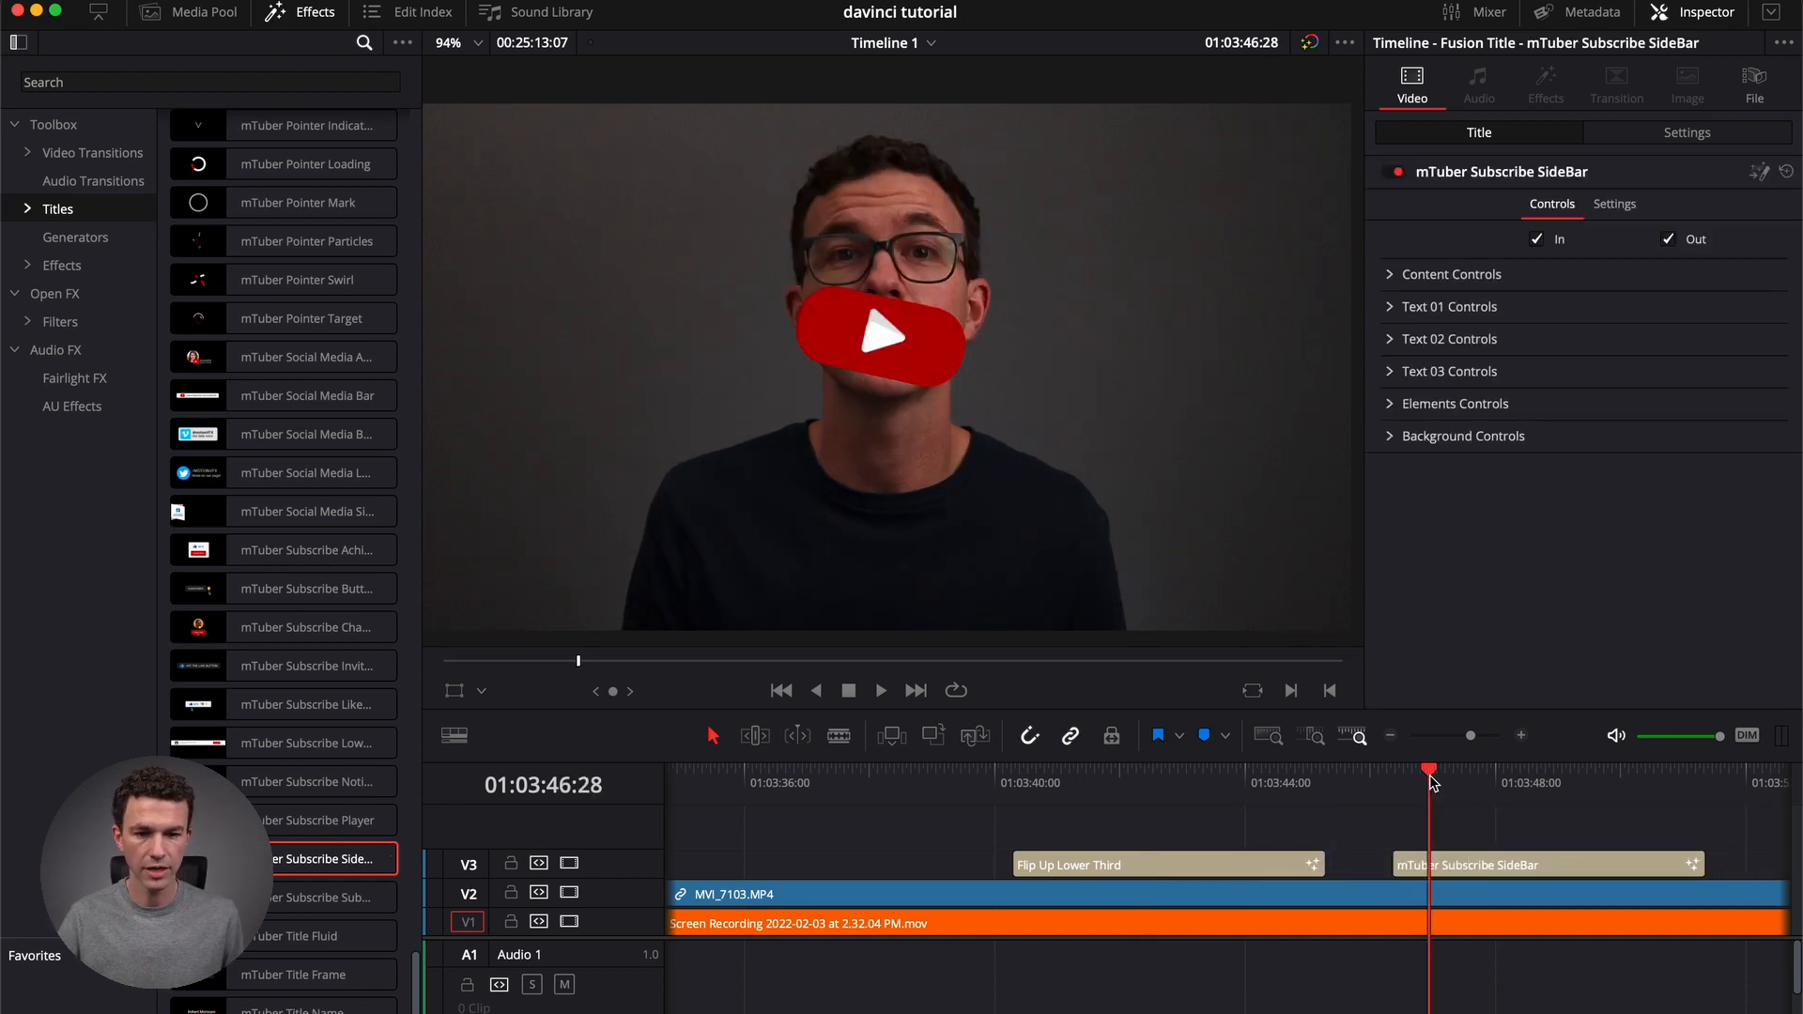
# Examine the Subscribe SideBar title's content position, scale and rotation settings and its Text 01 options.
pyautogui.click(1392, 275)
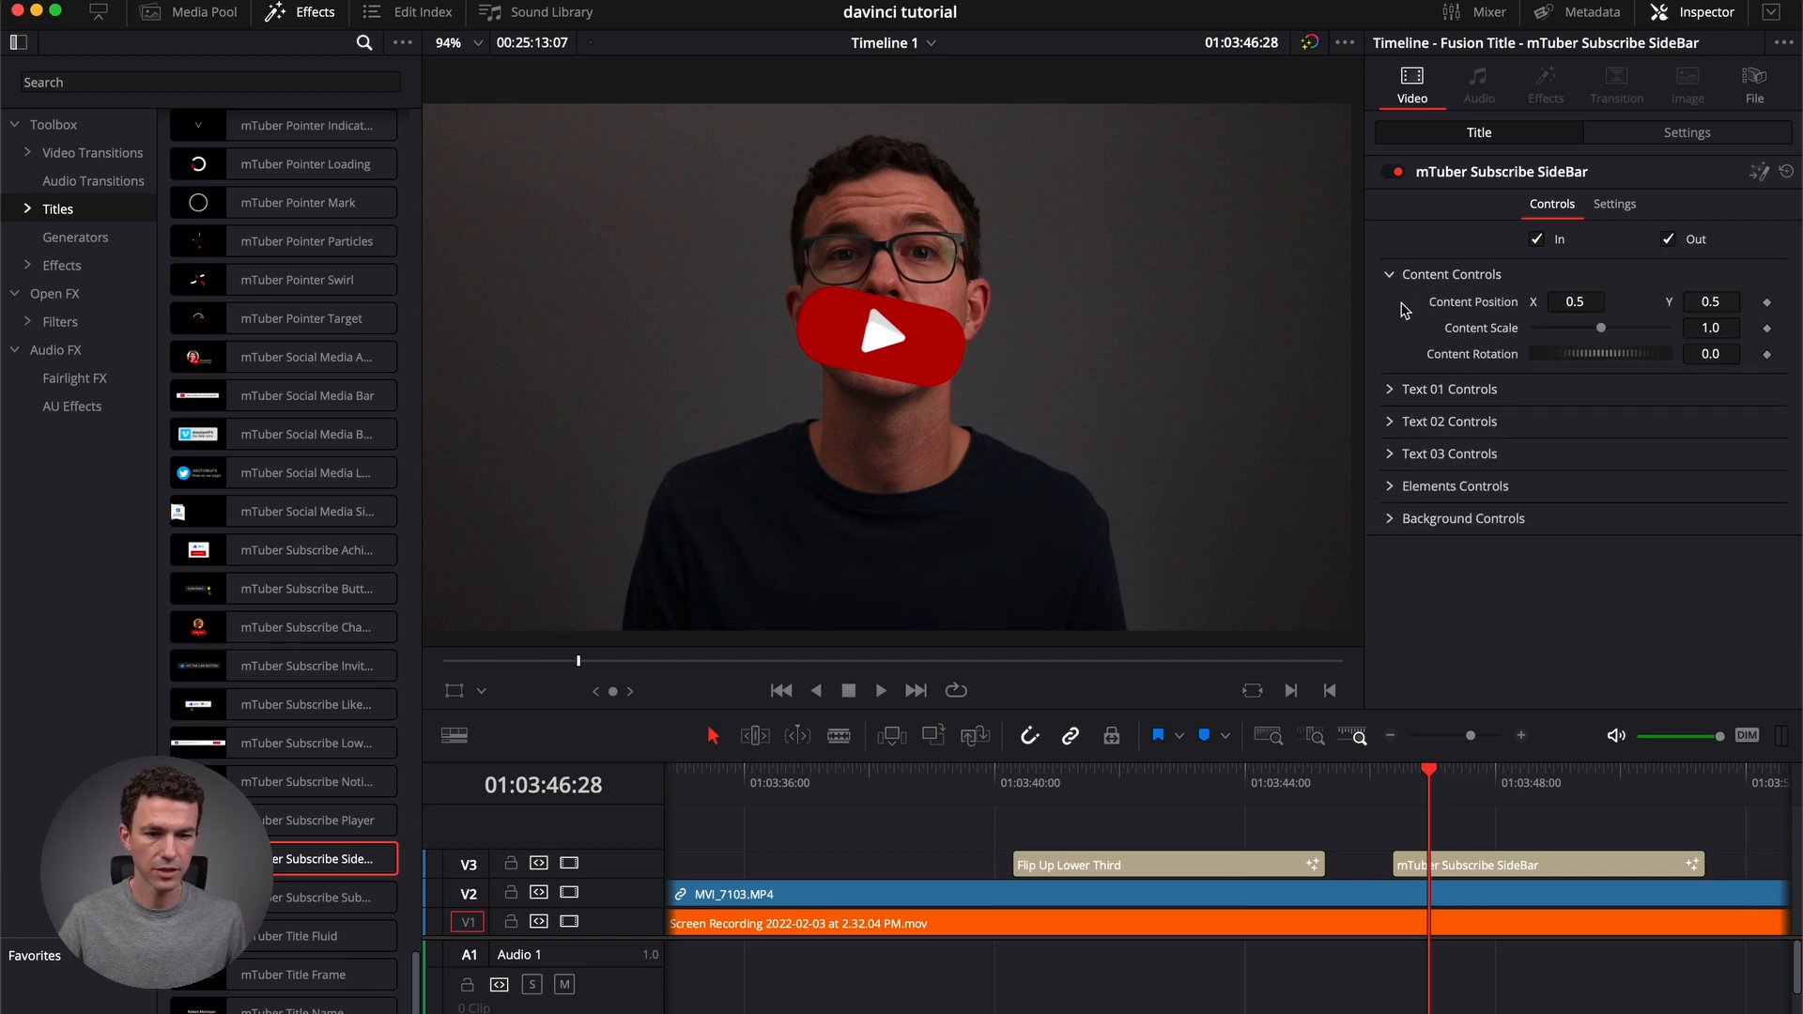
pyautogui.click(1390, 390)
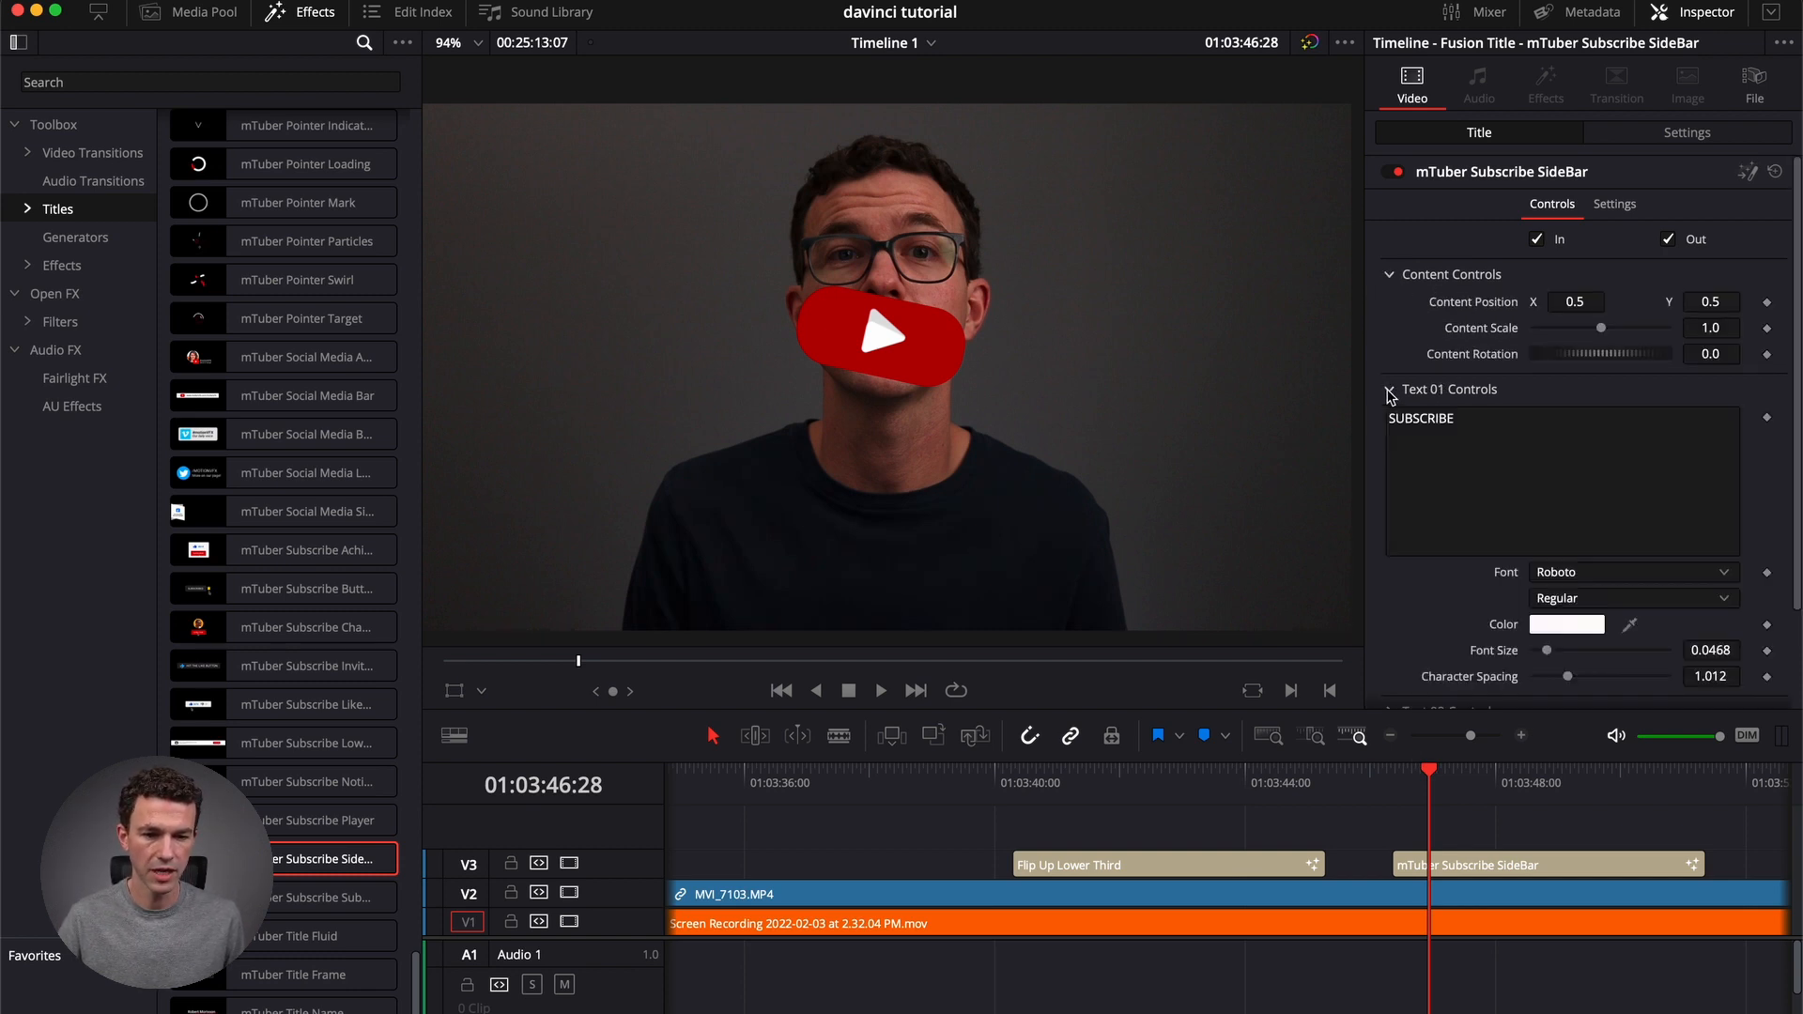
pyautogui.scroll(-3, 1412, 534)
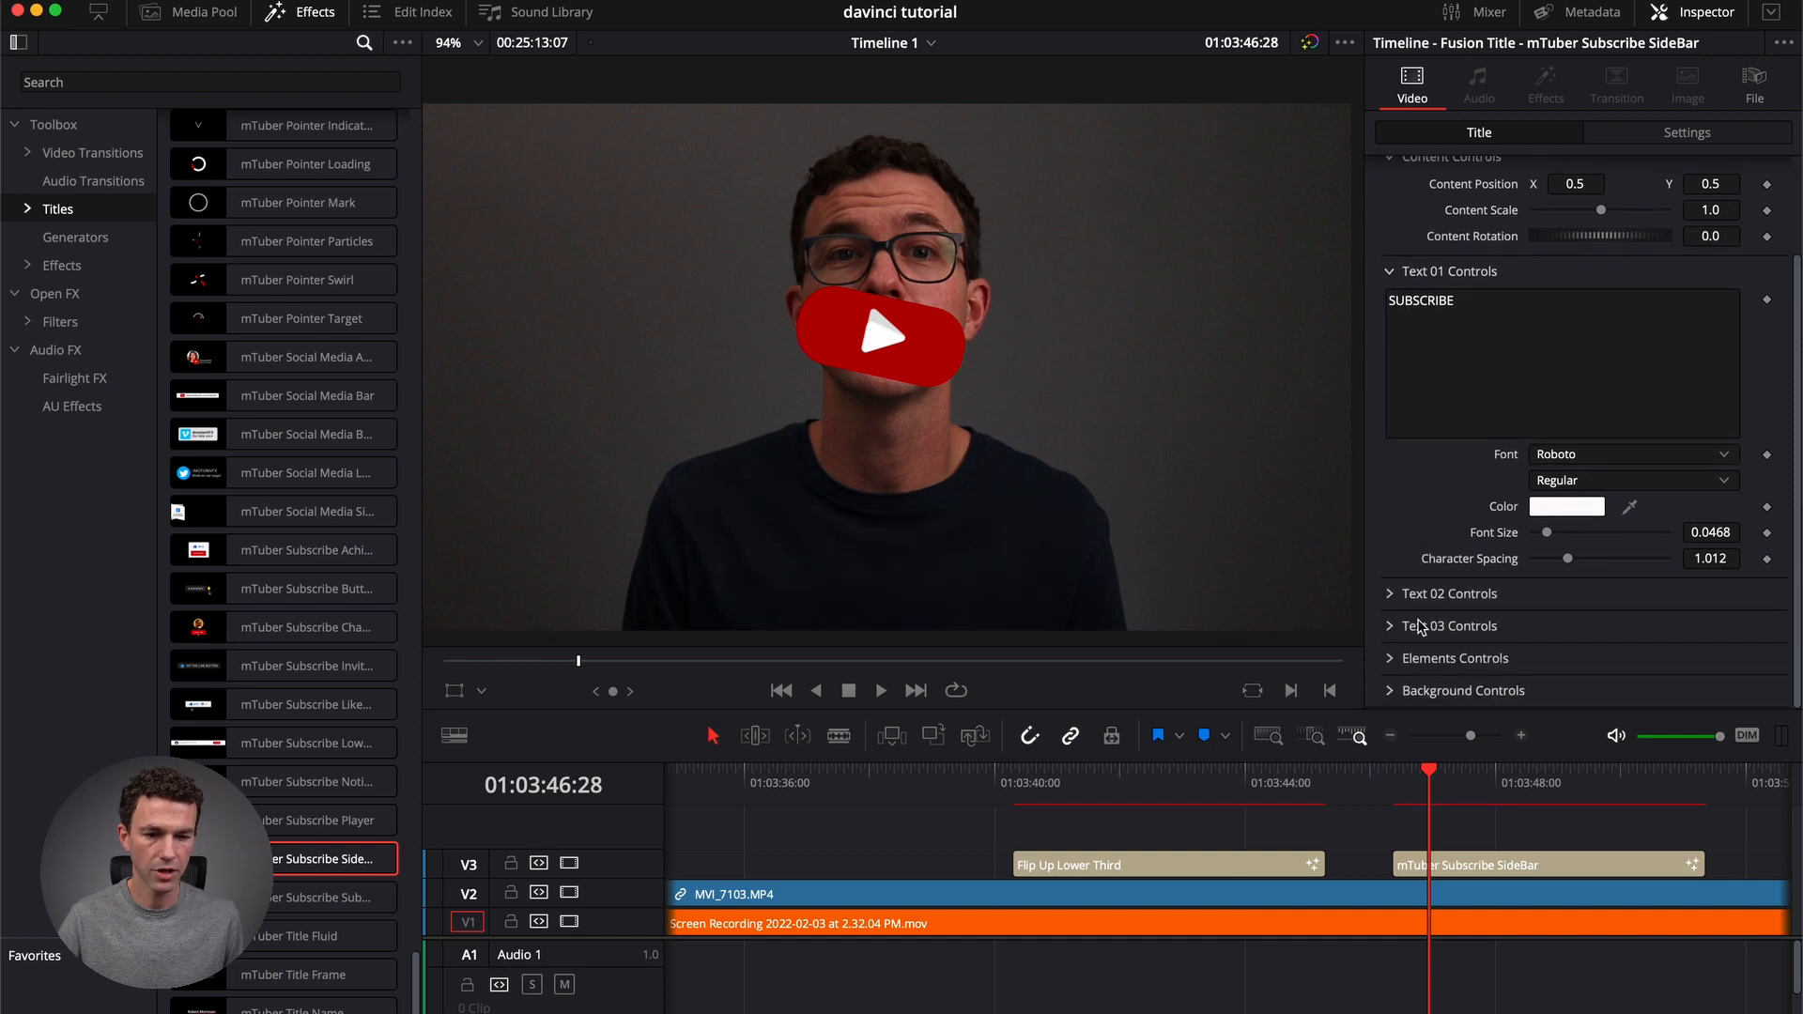
pyautogui.click(1391, 272)
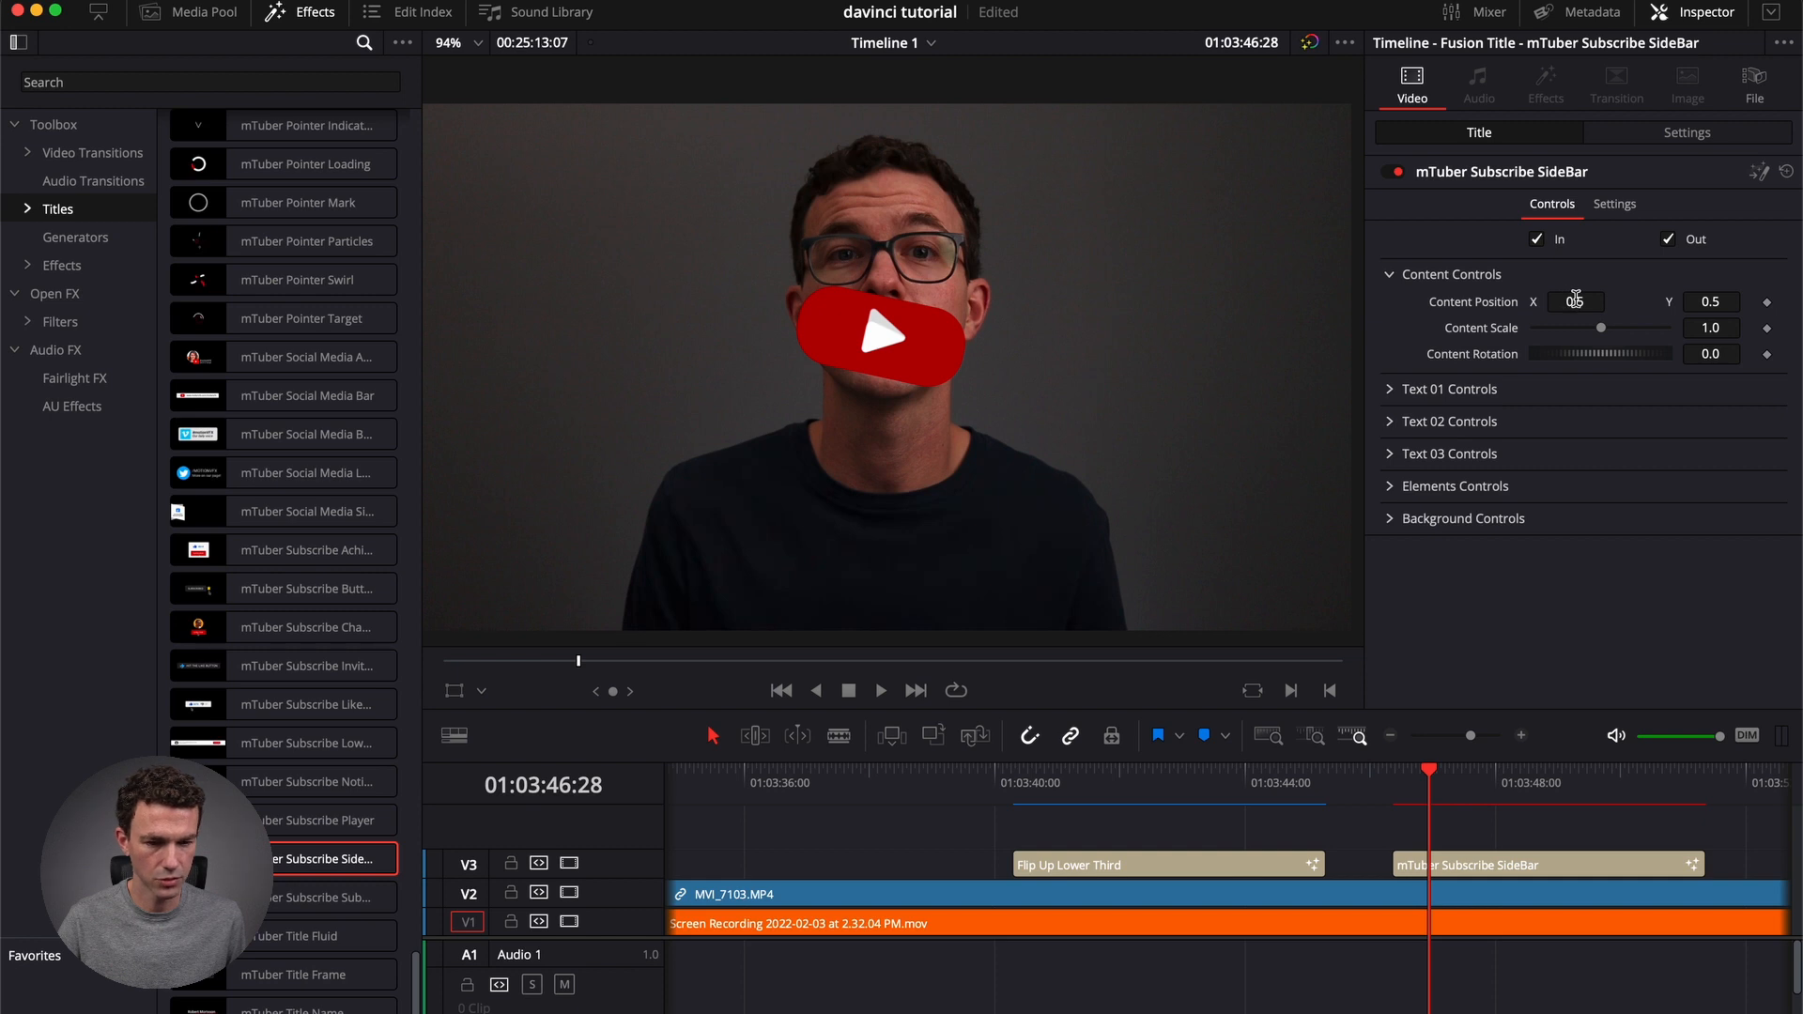
# Set the Subscribe SideBar's content position to X 0.88 and Y 0.104, and play back its animation.
pyautogui.moveTo(1561, 303); pyautogui.dragTo(1617, 302)
pyautogui.moveTo(1393, 776); pyautogui.dragTo(1362, 776)
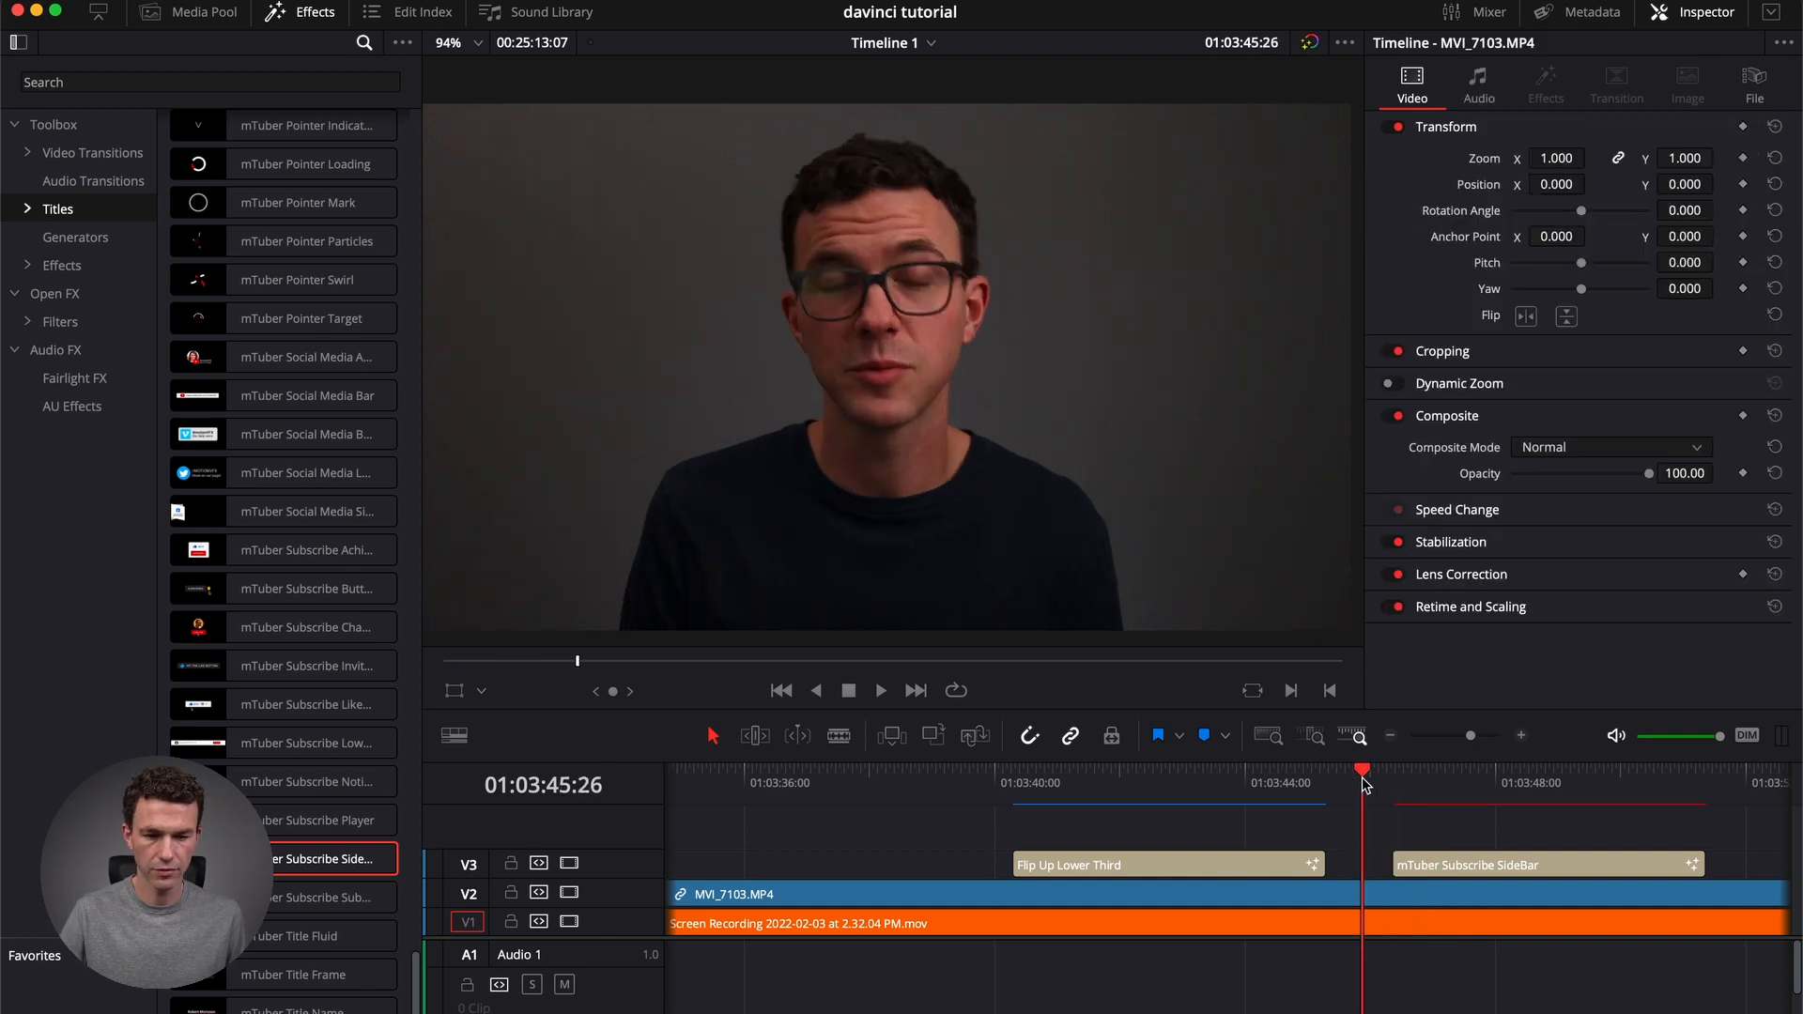
pyautogui.press('space')
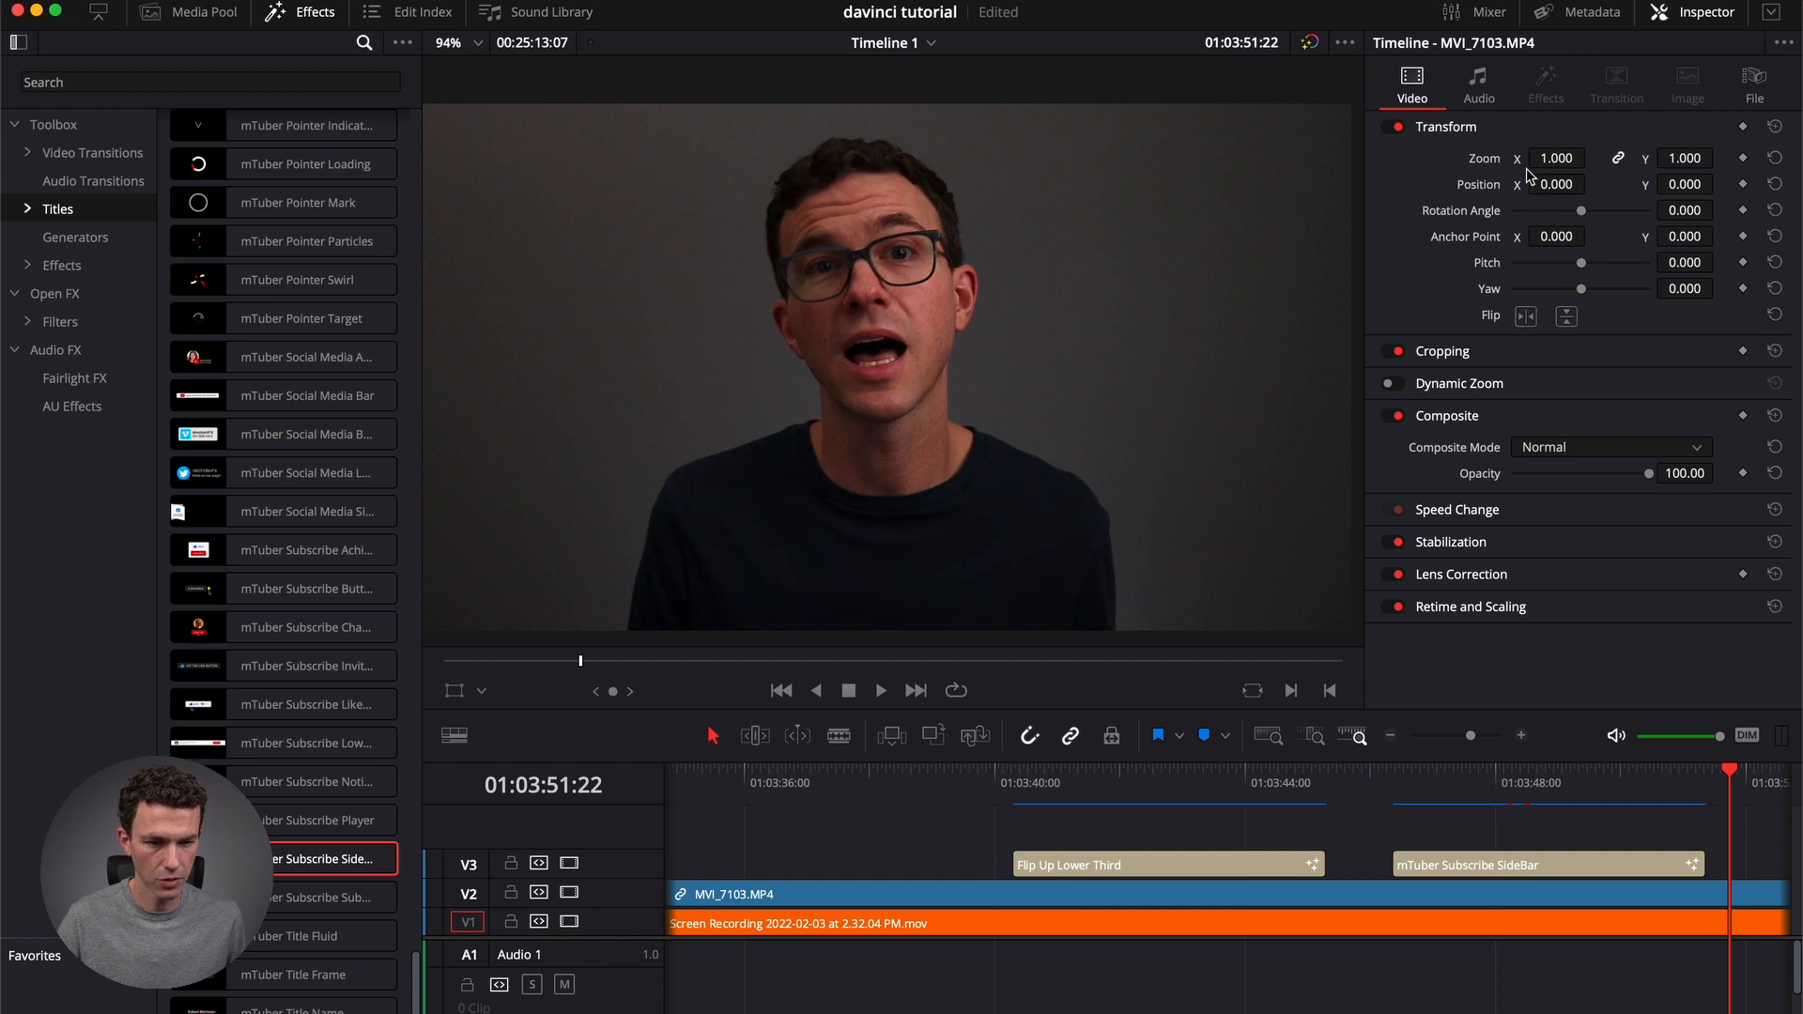
# Reduce the Subscribe SideBar's content scale to 0.53 and play back the title from just before its start.
pyautogui.click(1493, 787)
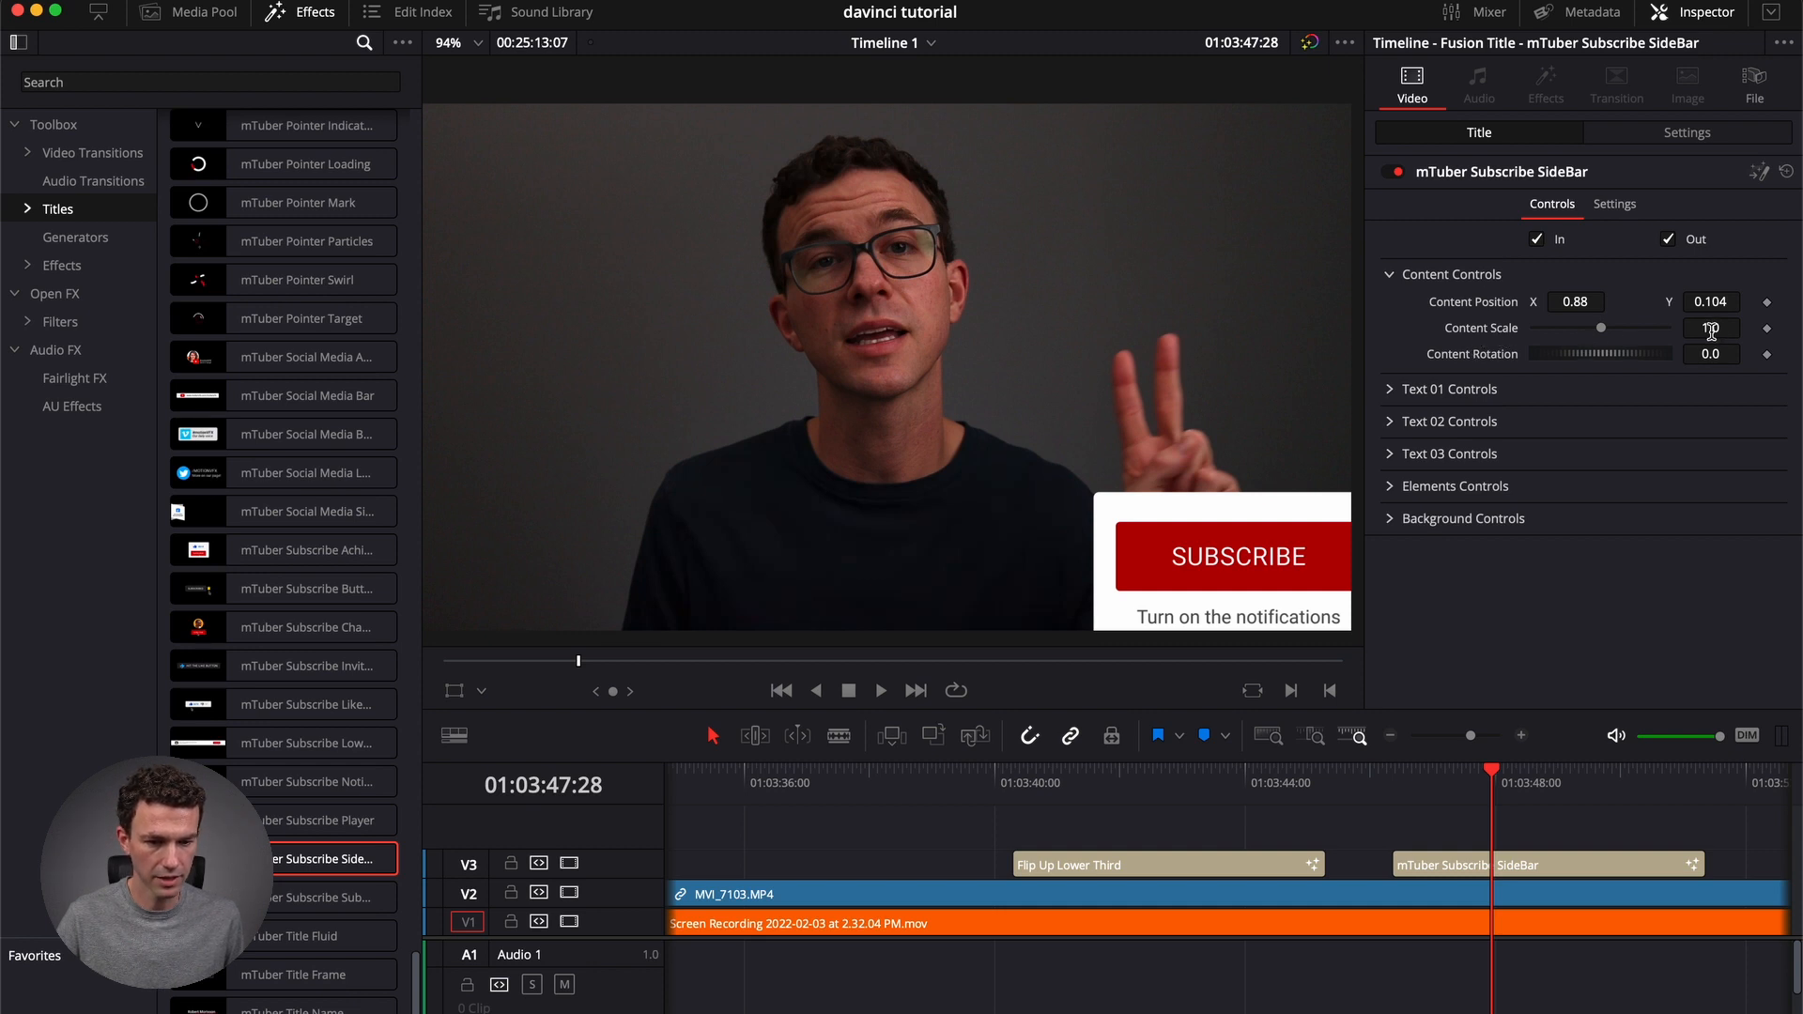
pyautogui.moveTo(1601, 331); pyautogui.dragTo(1571, 333)
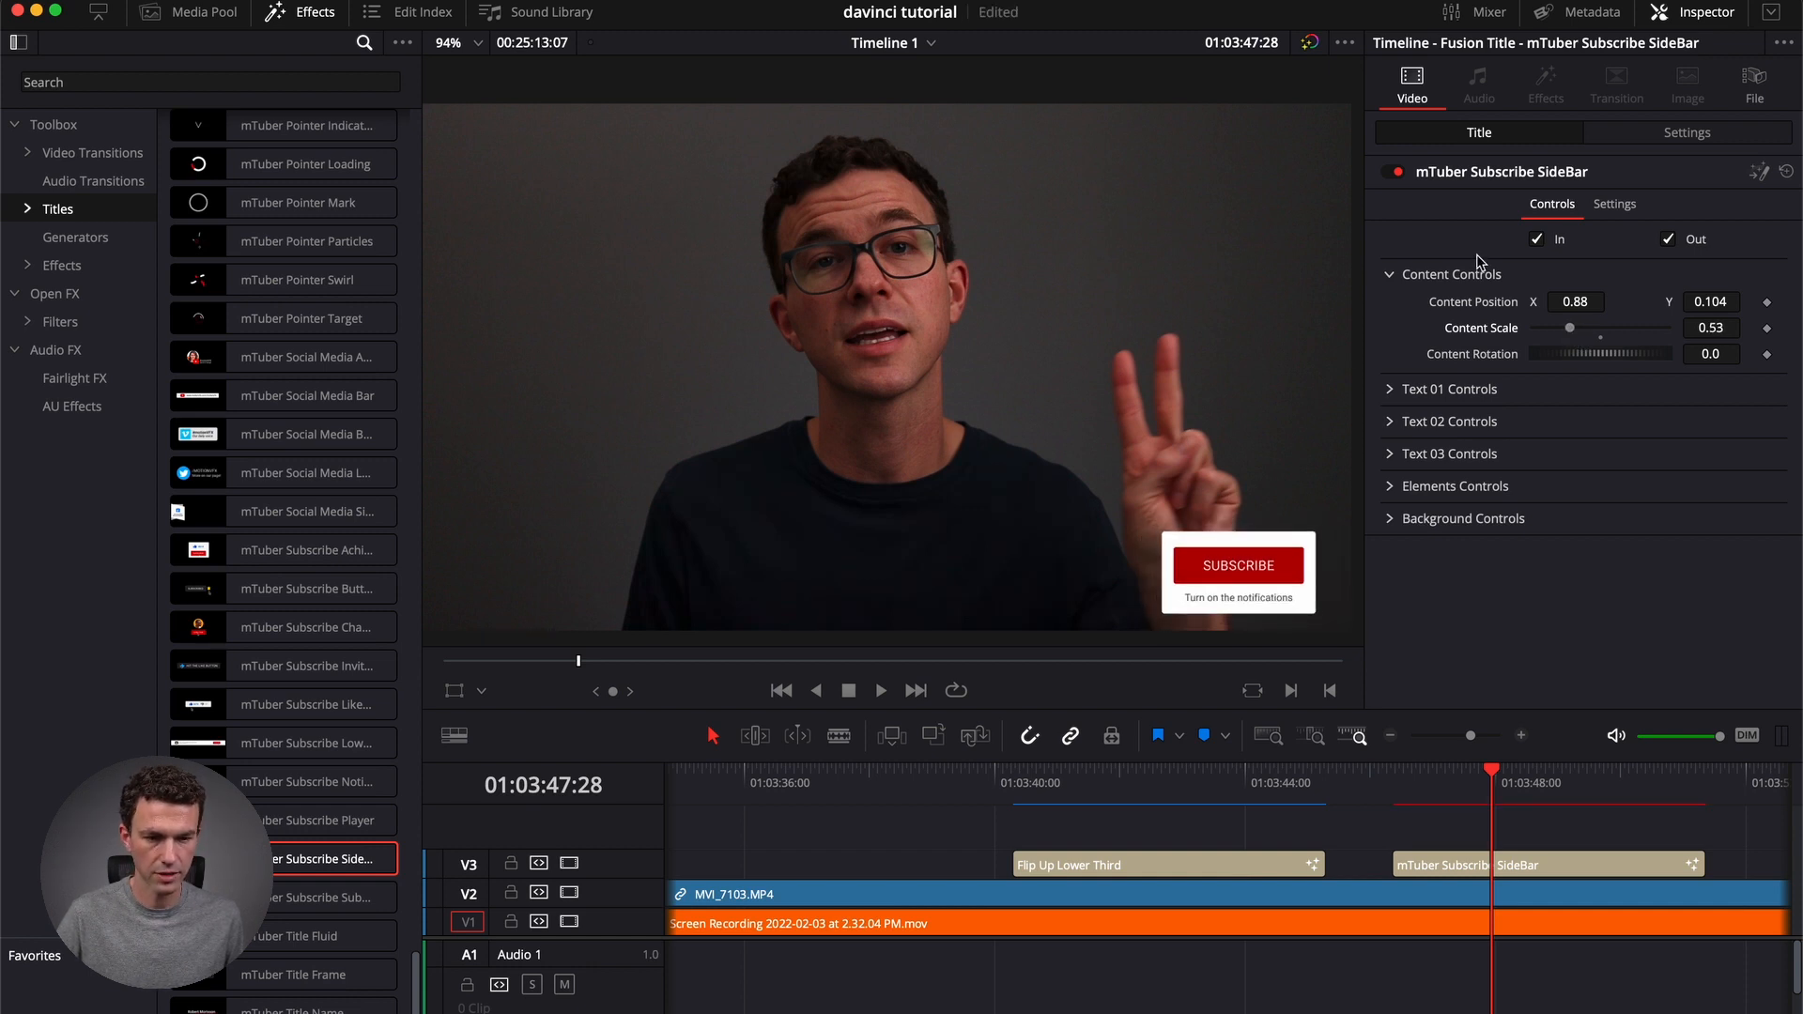
pyautogui.click(1366, 797)
pyautogui.press('space')
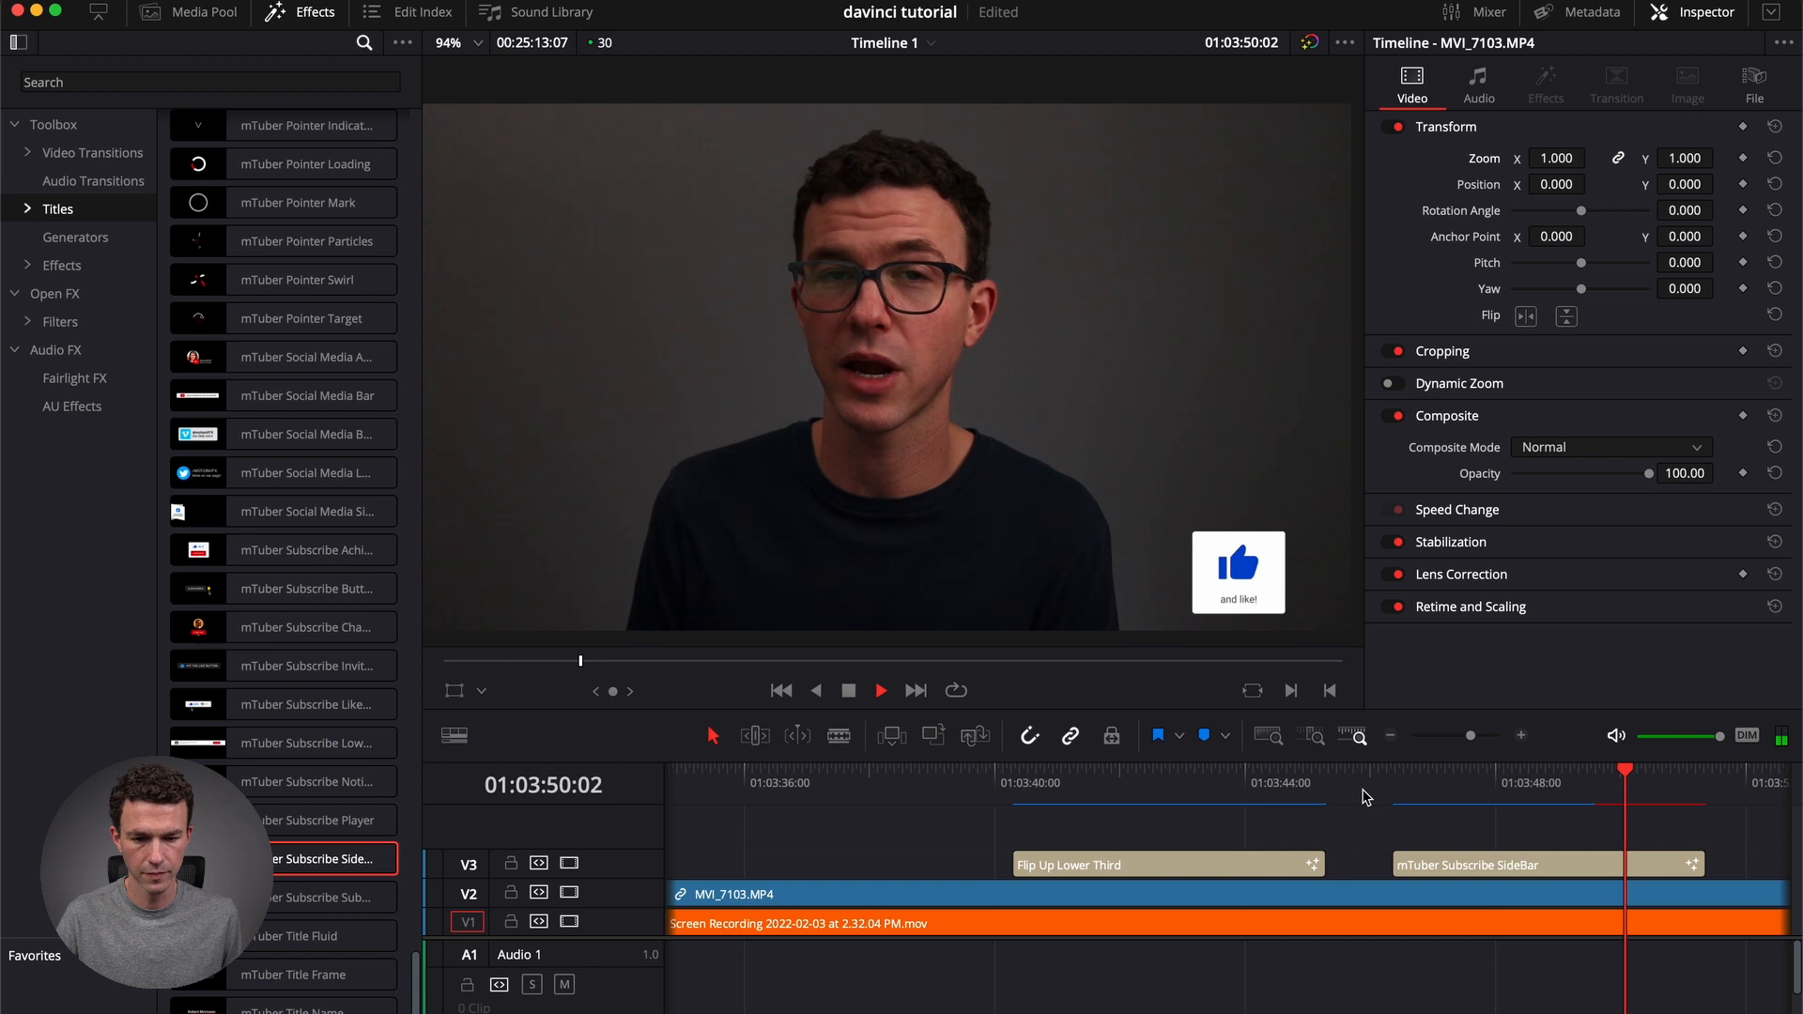
pyautogui.press('space')
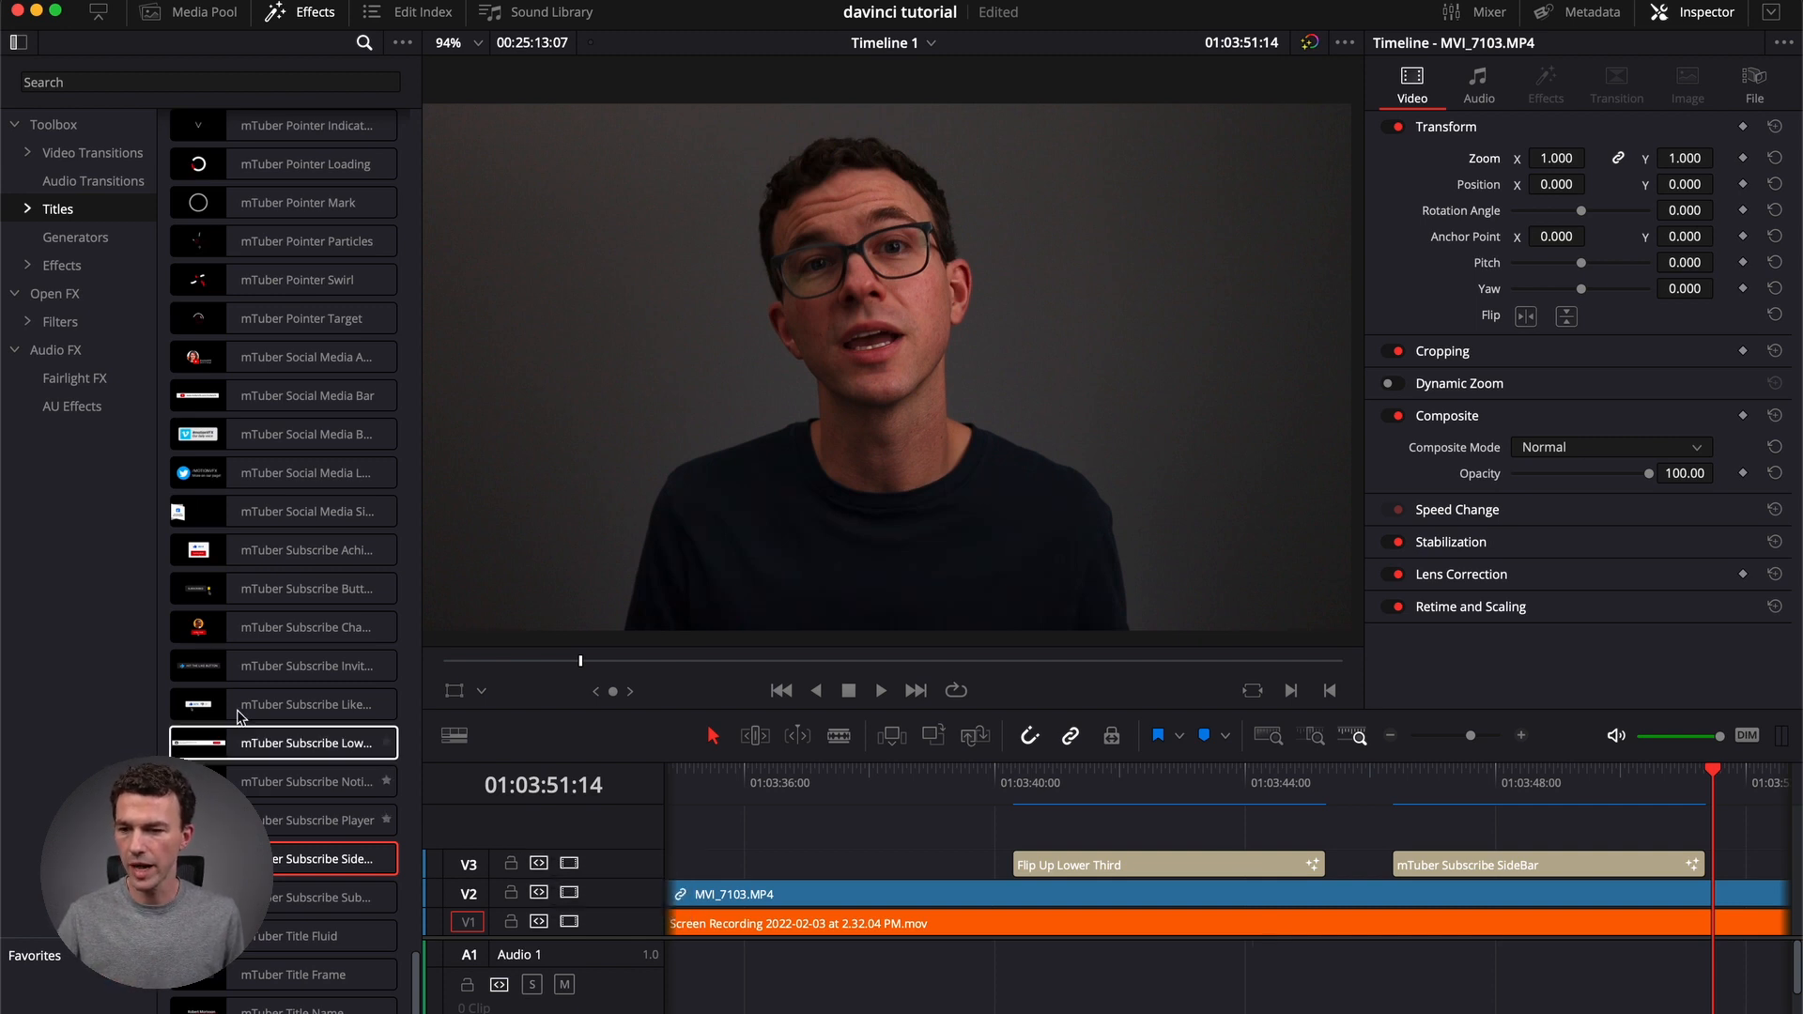
# Look over the mTuber titles, and switch to the browser to browse MotionVFX's DaVinci Resolve plugins.
pyautogui.scroll(3, 310, 385)
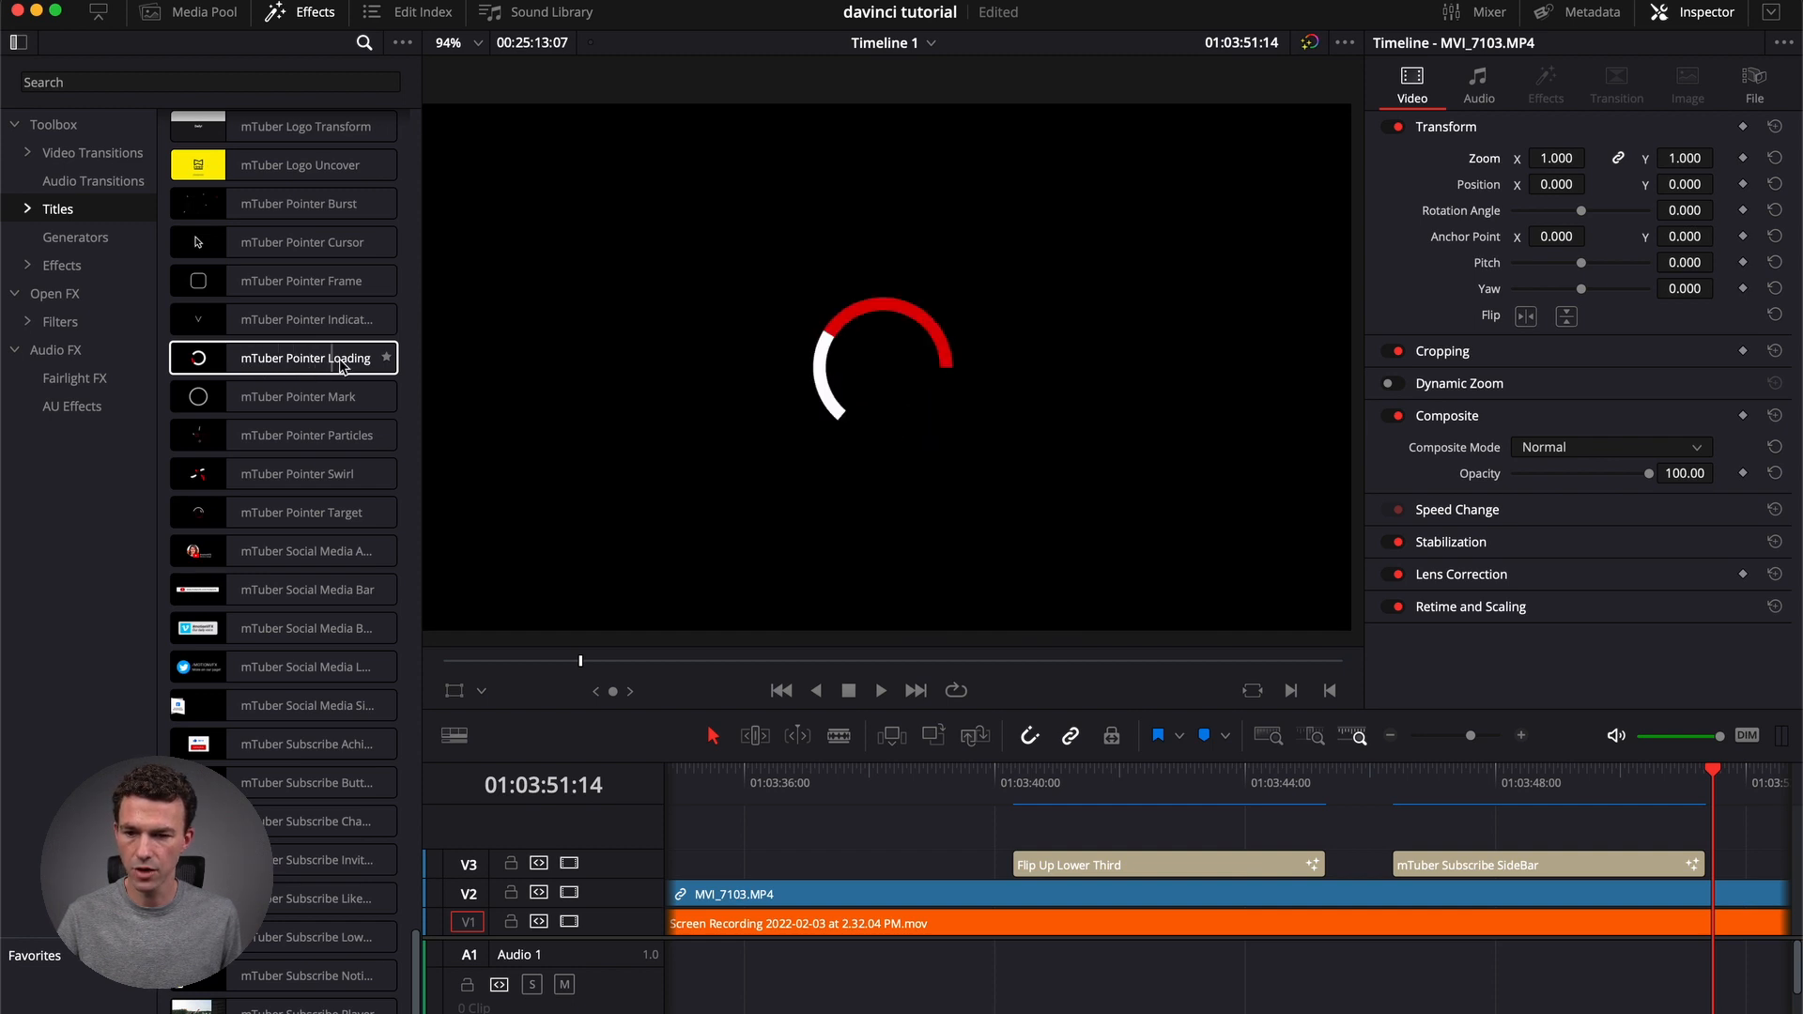
pyautogui.scroll(3, 362, 363)
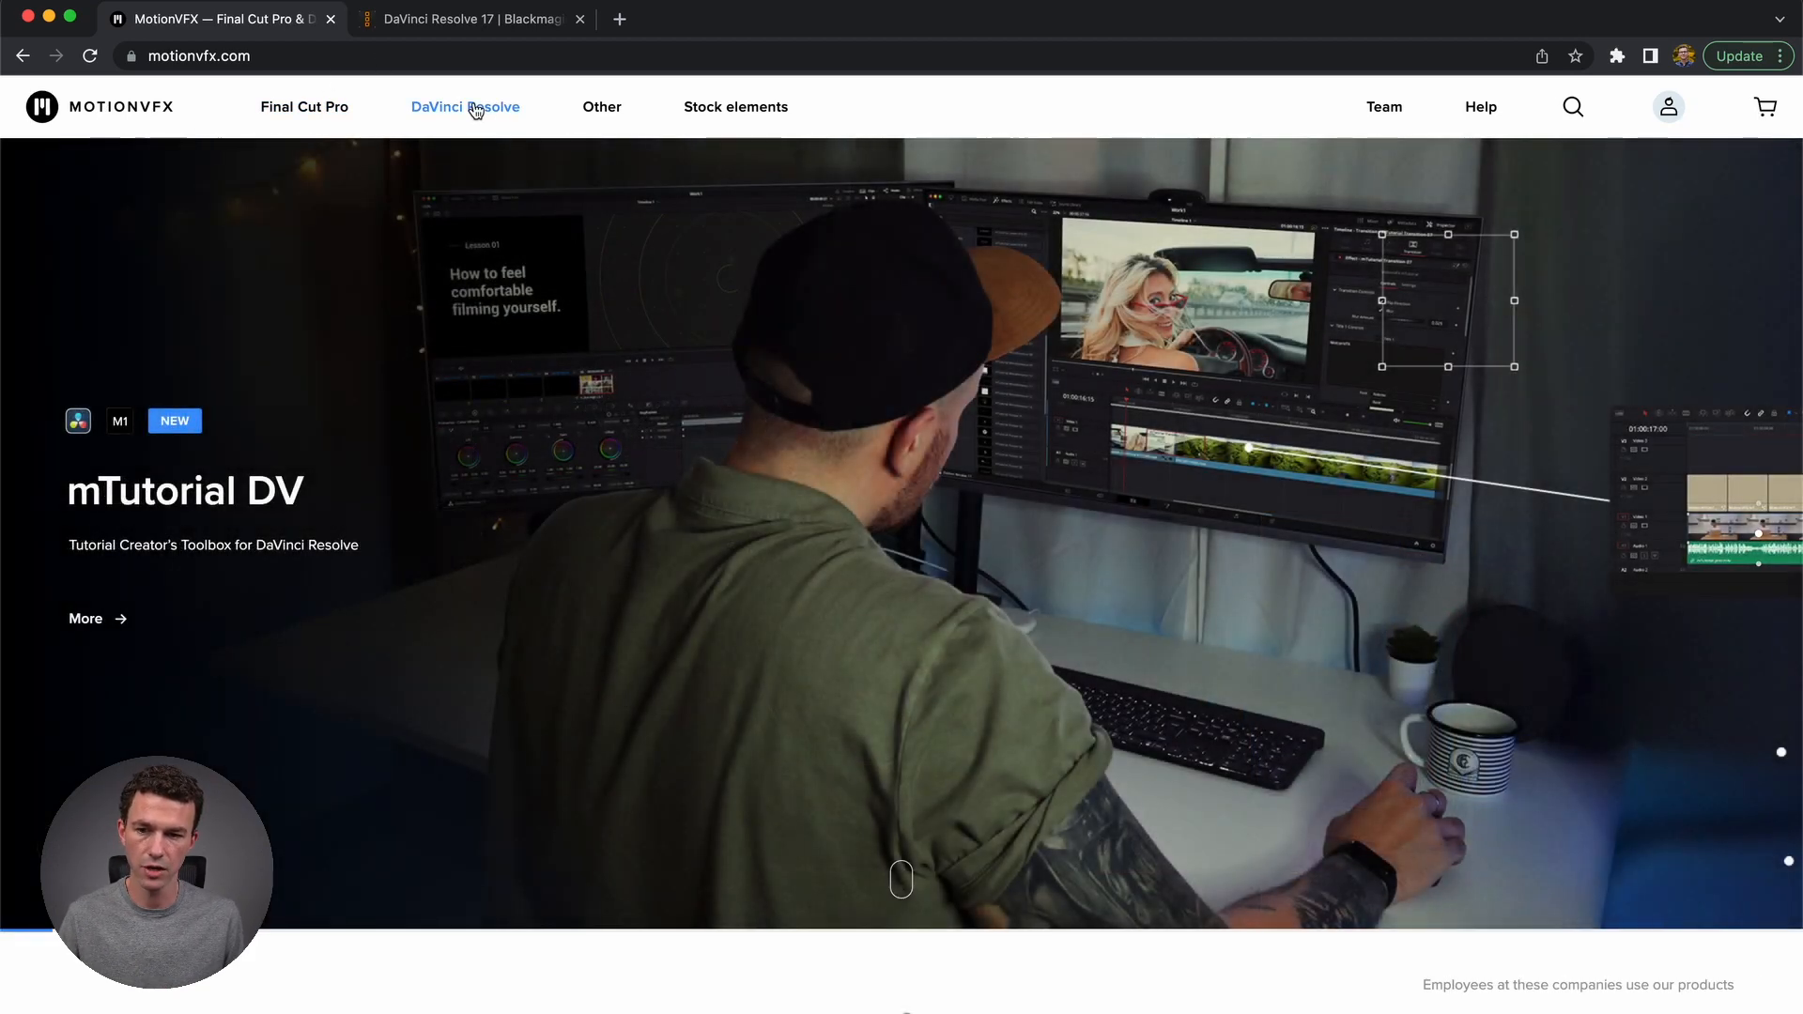
pyautogui.click(477, 108)
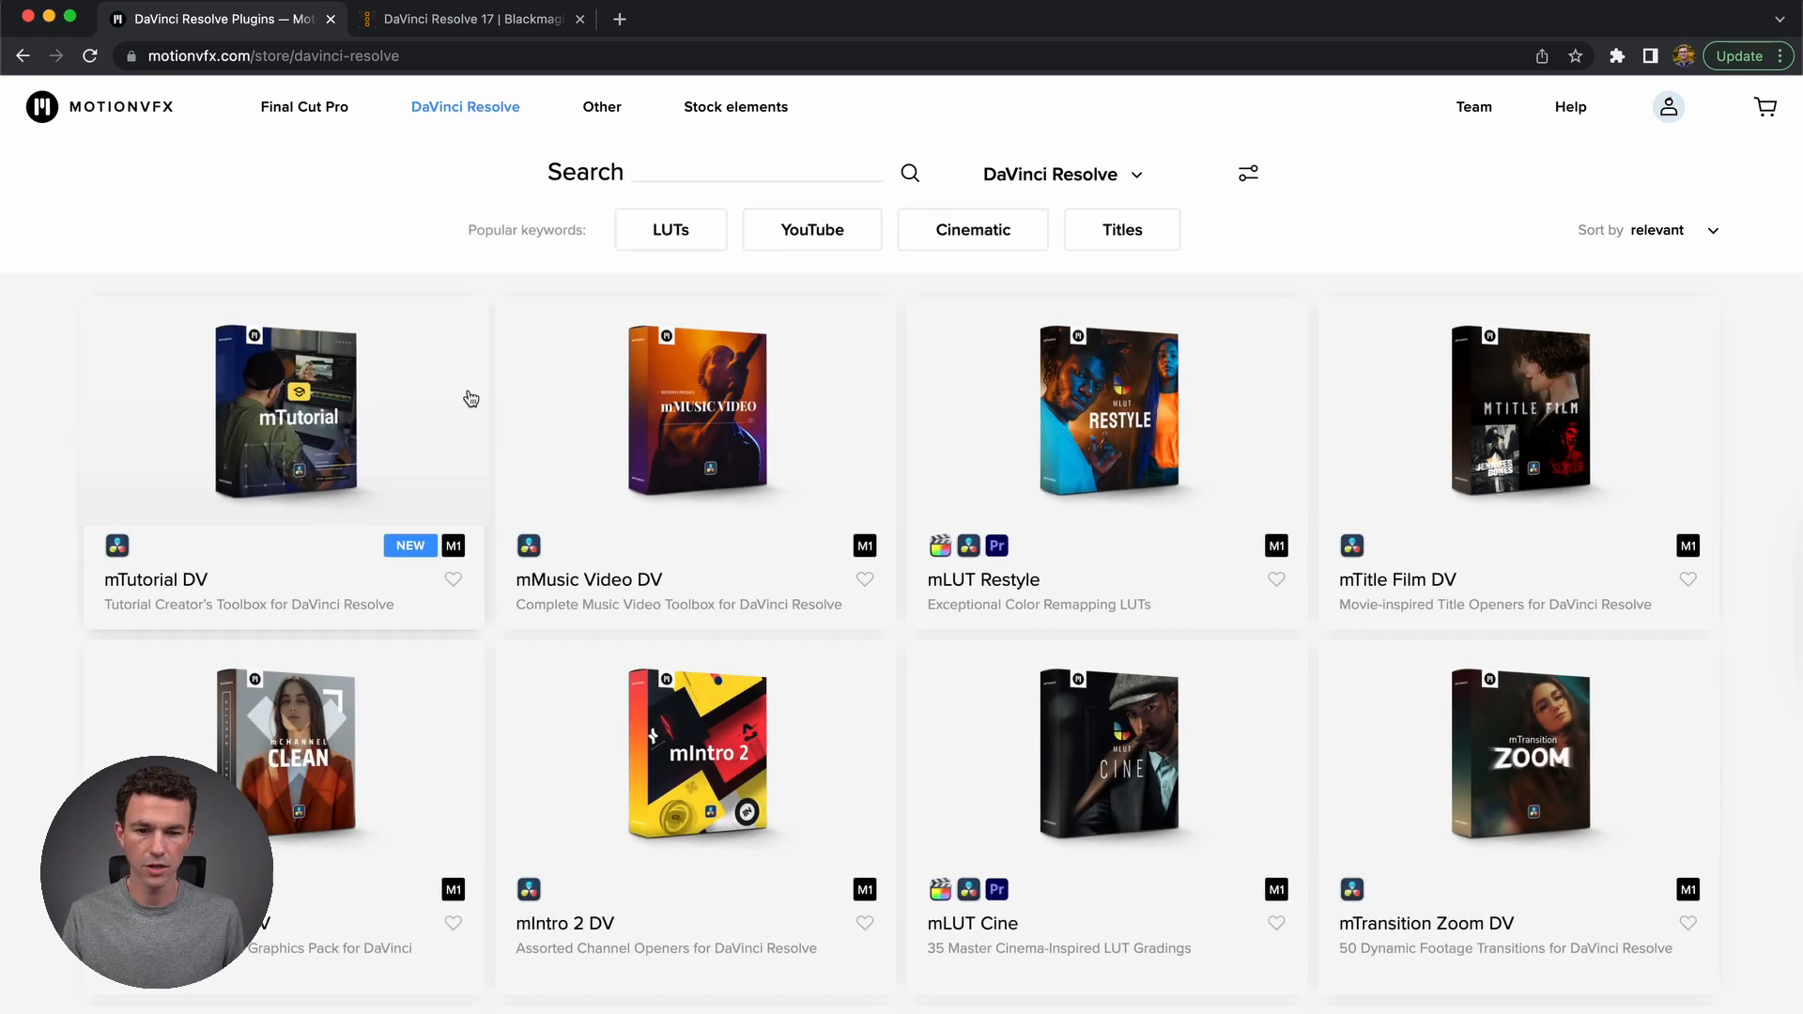
pyautogui.moveTo(466, 399)
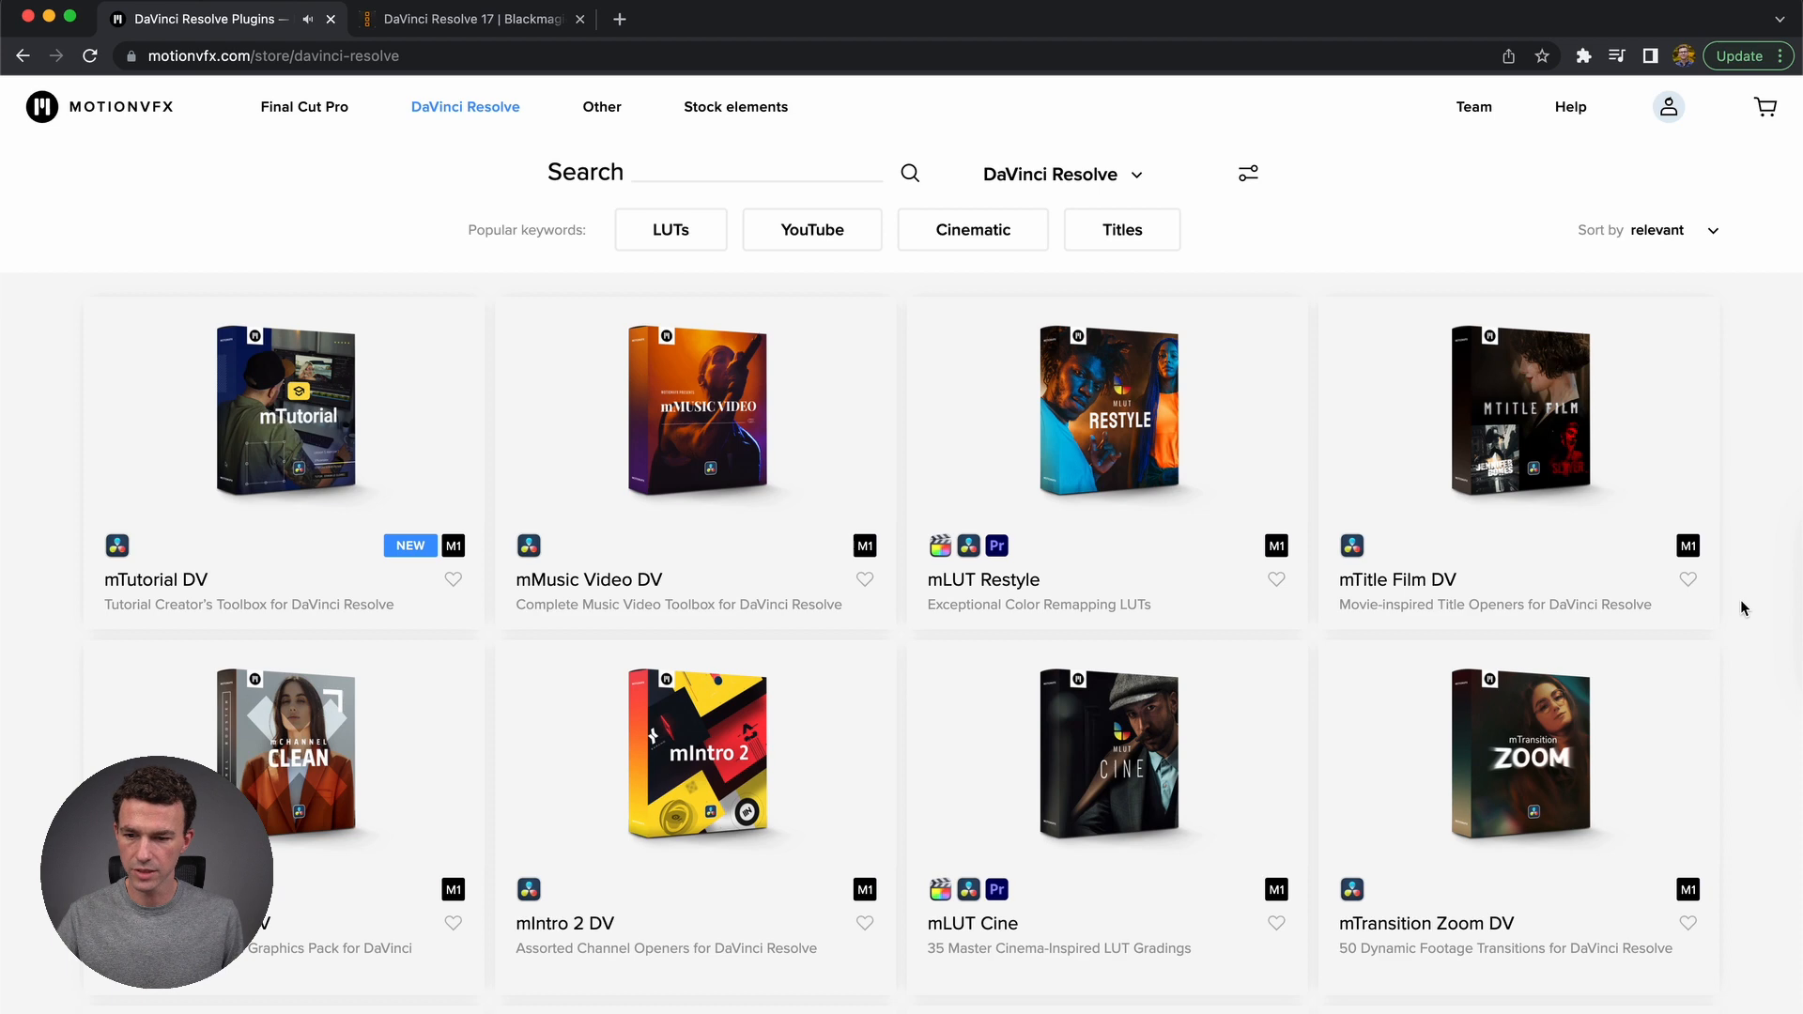
pyautogui.scroll(-5, 1740, 599)
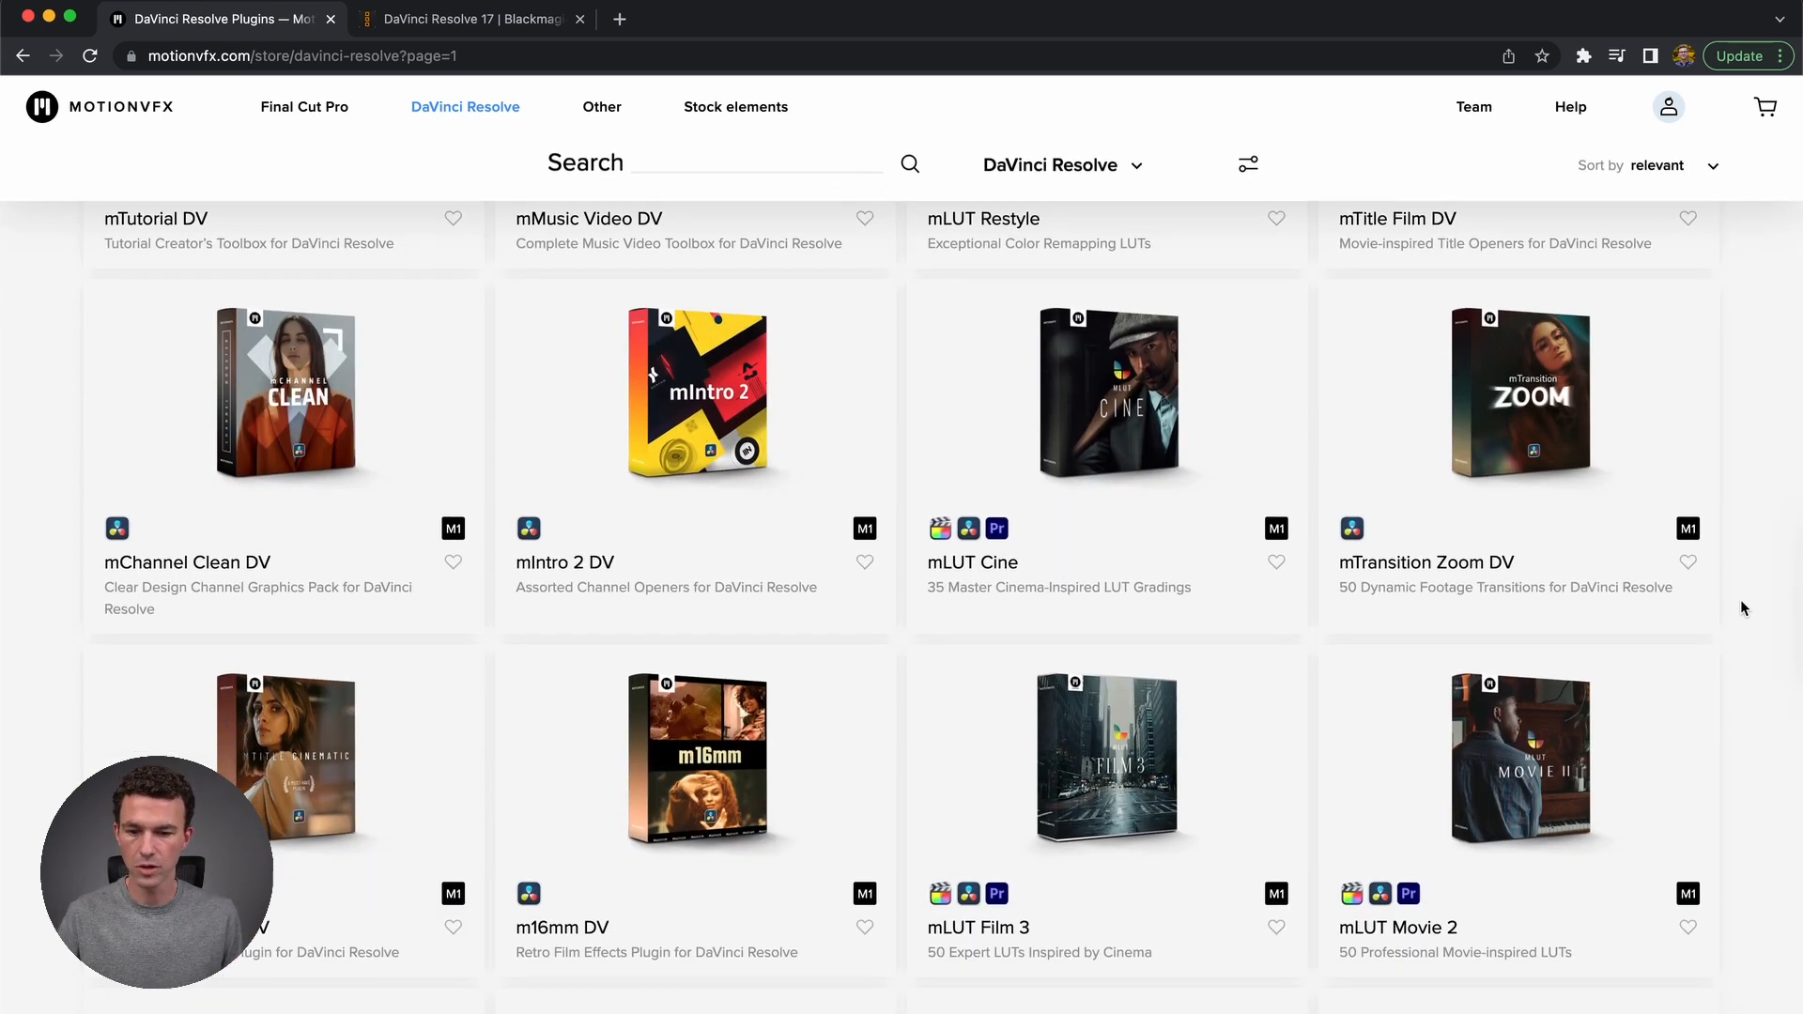
pyautogui.scroll(-3, 1740, 599)
pyautogui.scroll(-10, 1740, 596)
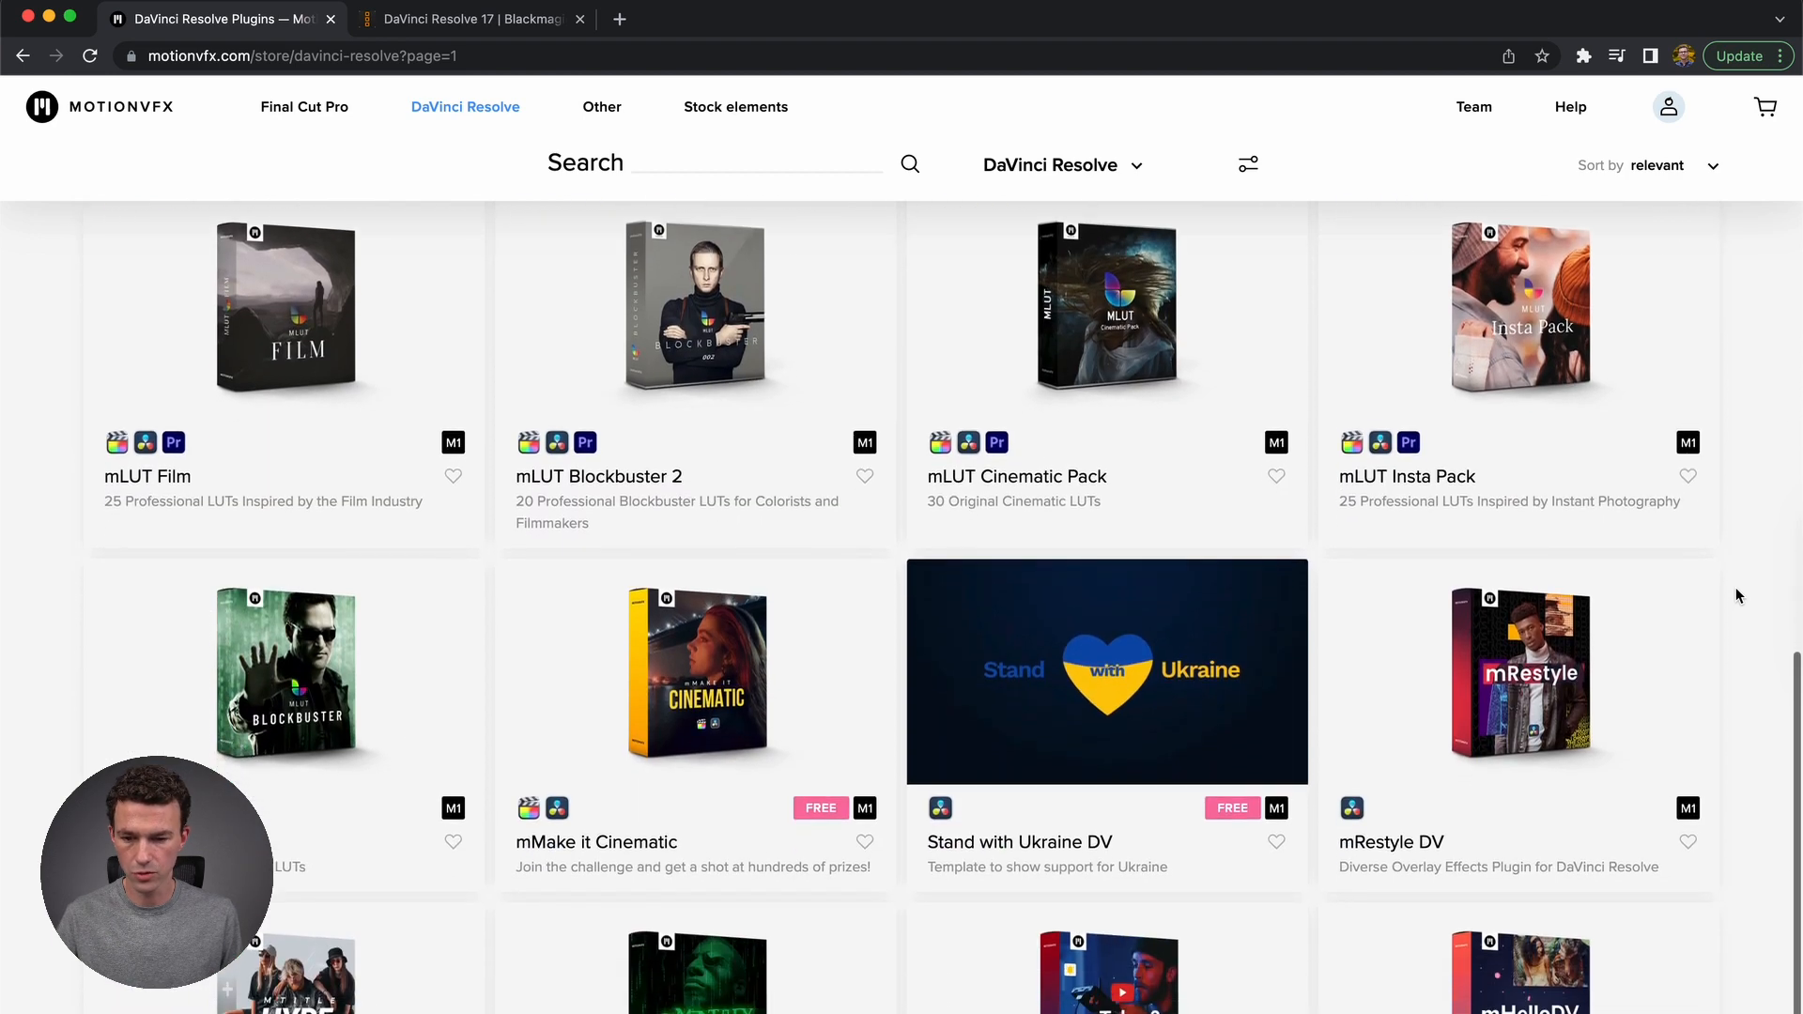
# Open the free mMake it Cinematic plugin's product page and look through its trailer and details.
pyautogui.click(717, 656)
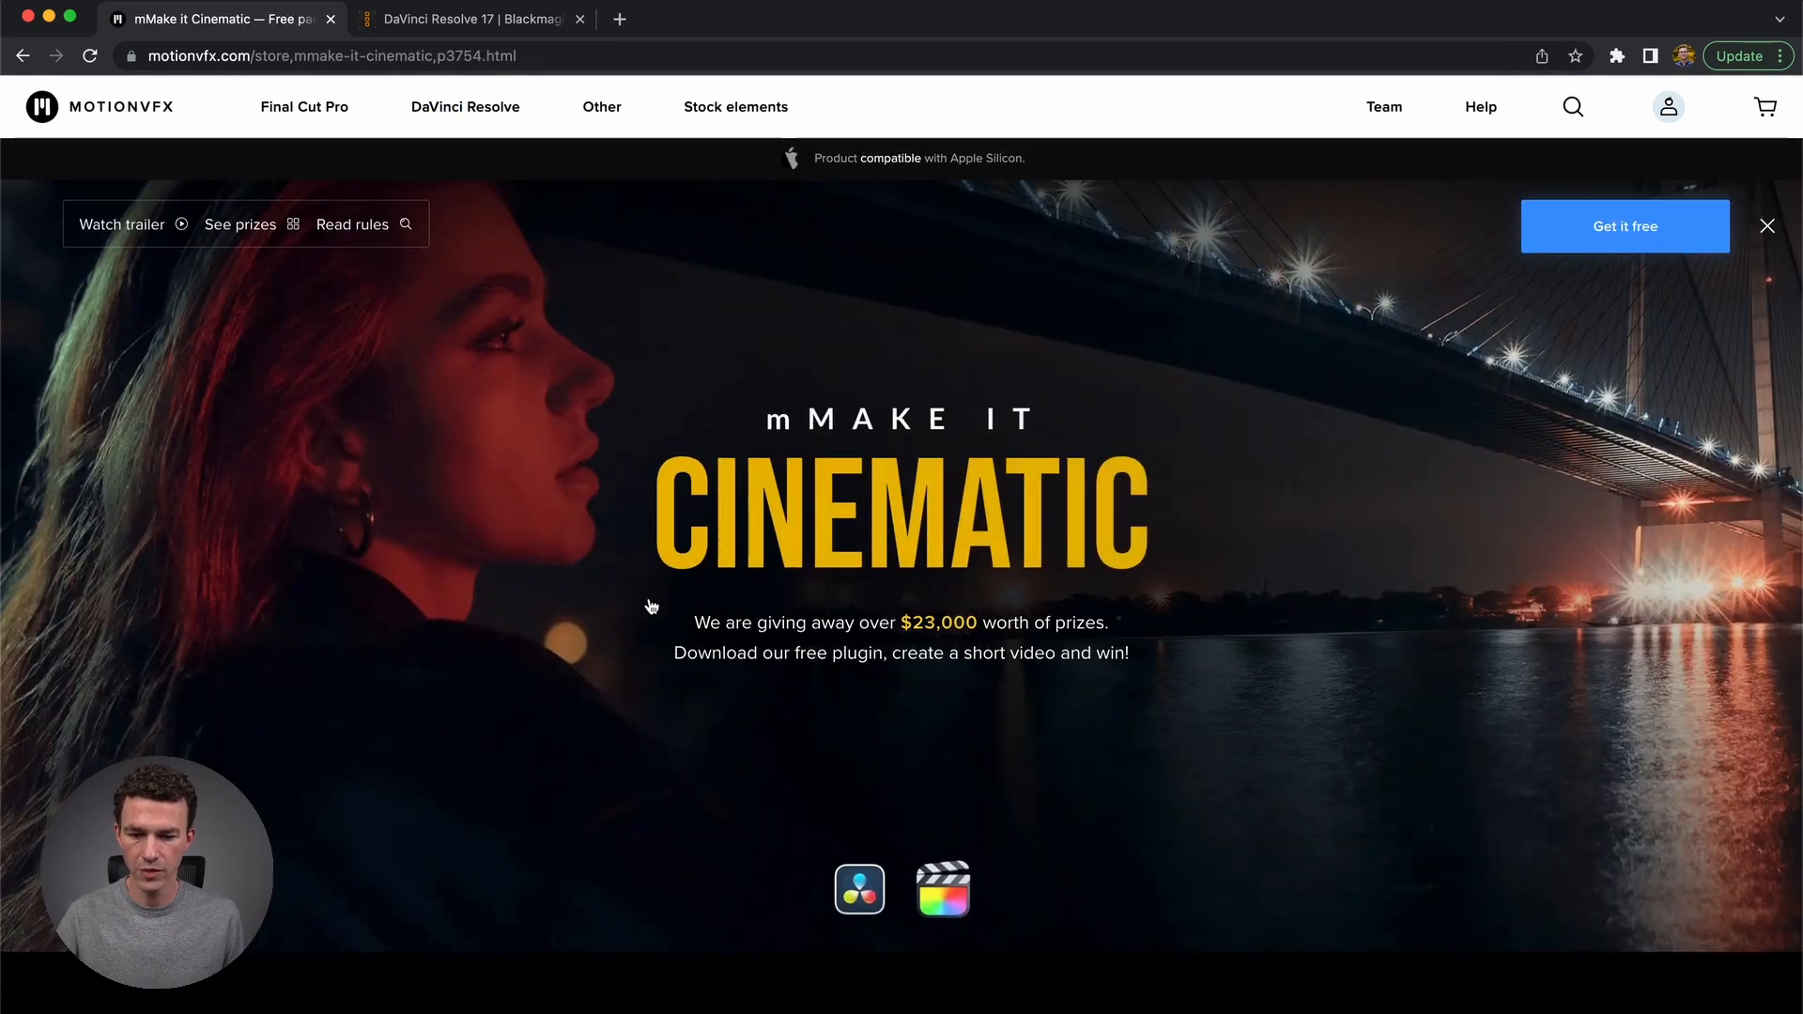
pyautogui.scroll(-8, 648, 611)
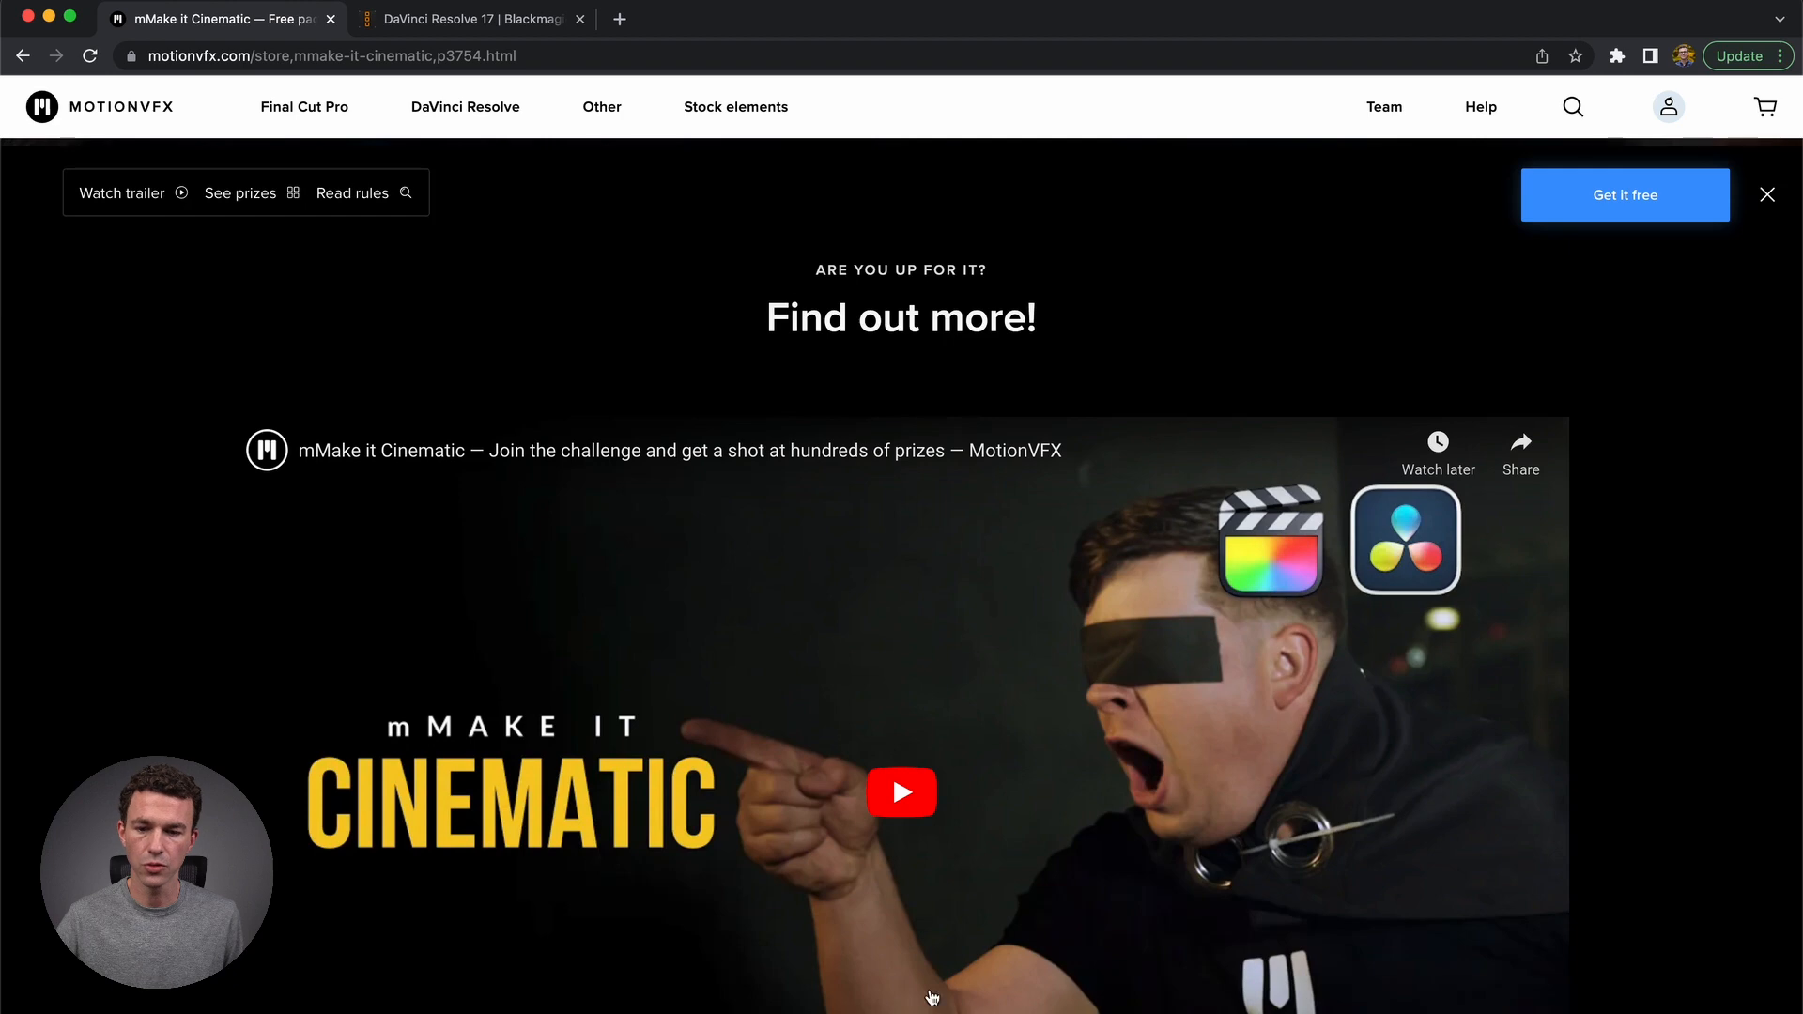
pyautogui.scroll(-2, 902, 658)
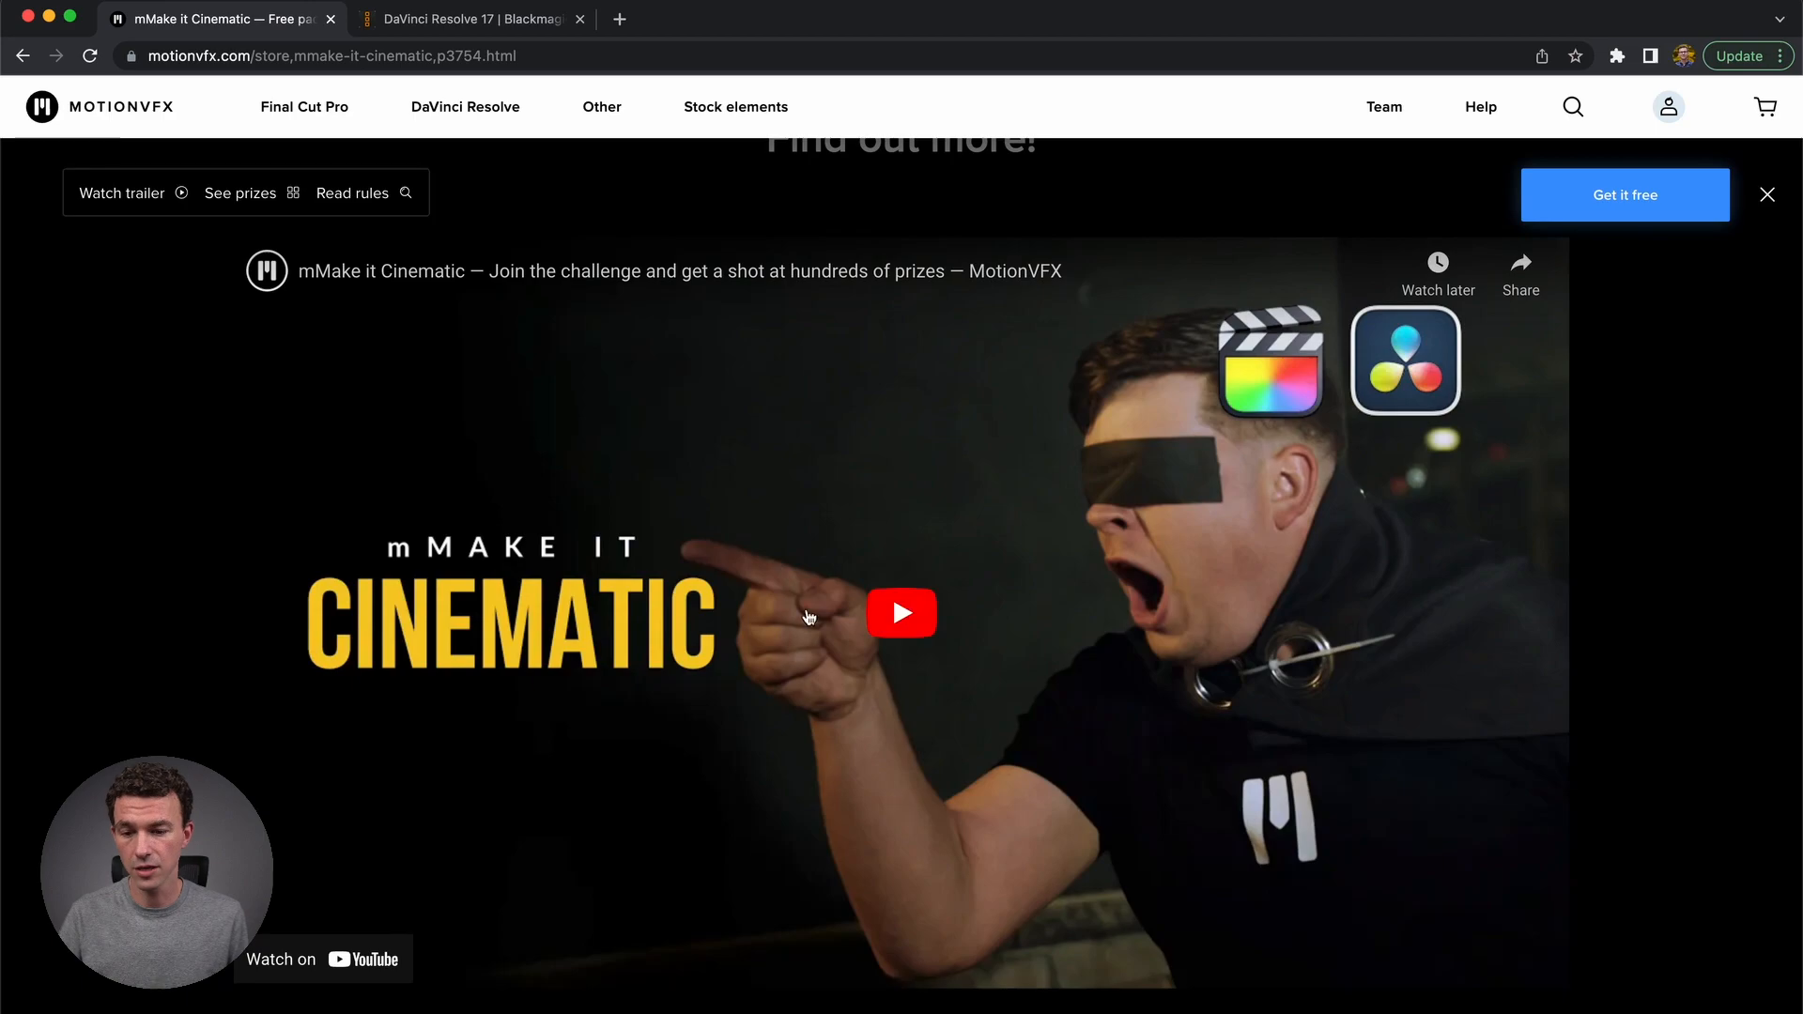
pyautogui.scroll(-5, 915, 780)
pyautogui.scroll(6, 914, 781)
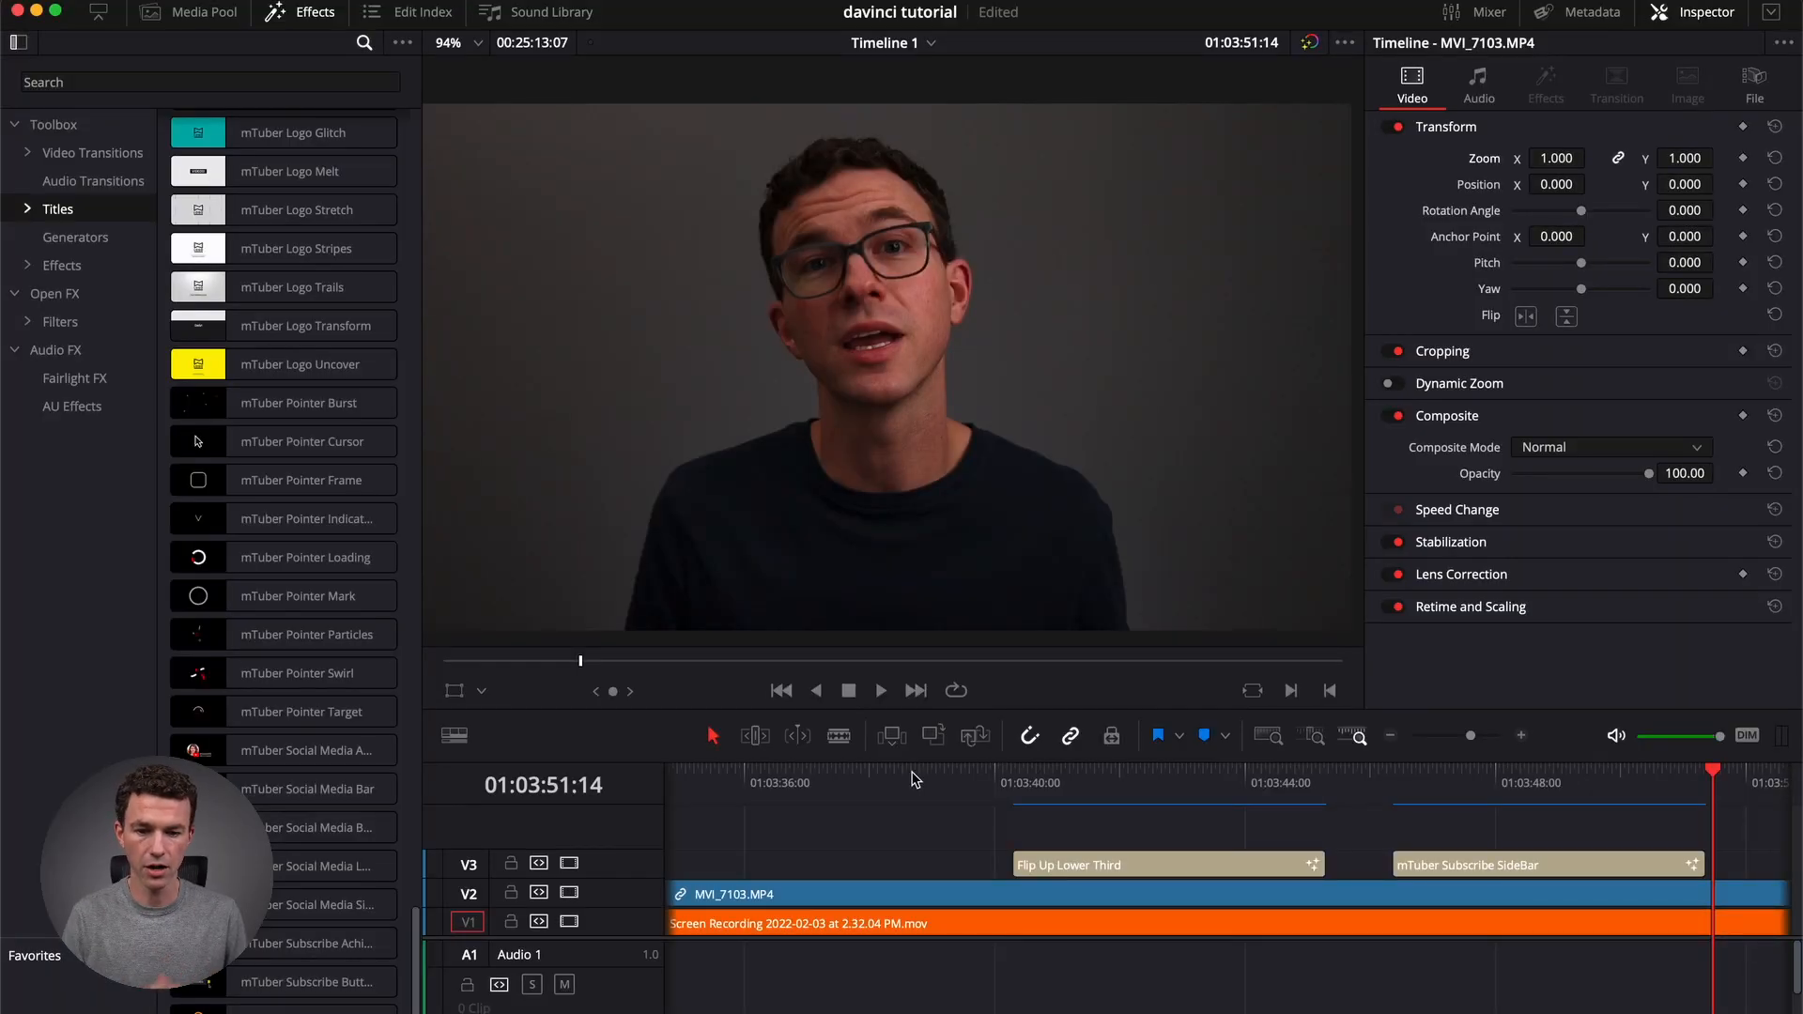
# Switch back to DaVinci Resolve and view the Flip Up Lower Third at 01:03:41:16 and the Subscribe SideBar at 01:03:47:22.
pyautogui.click(1091, 787)
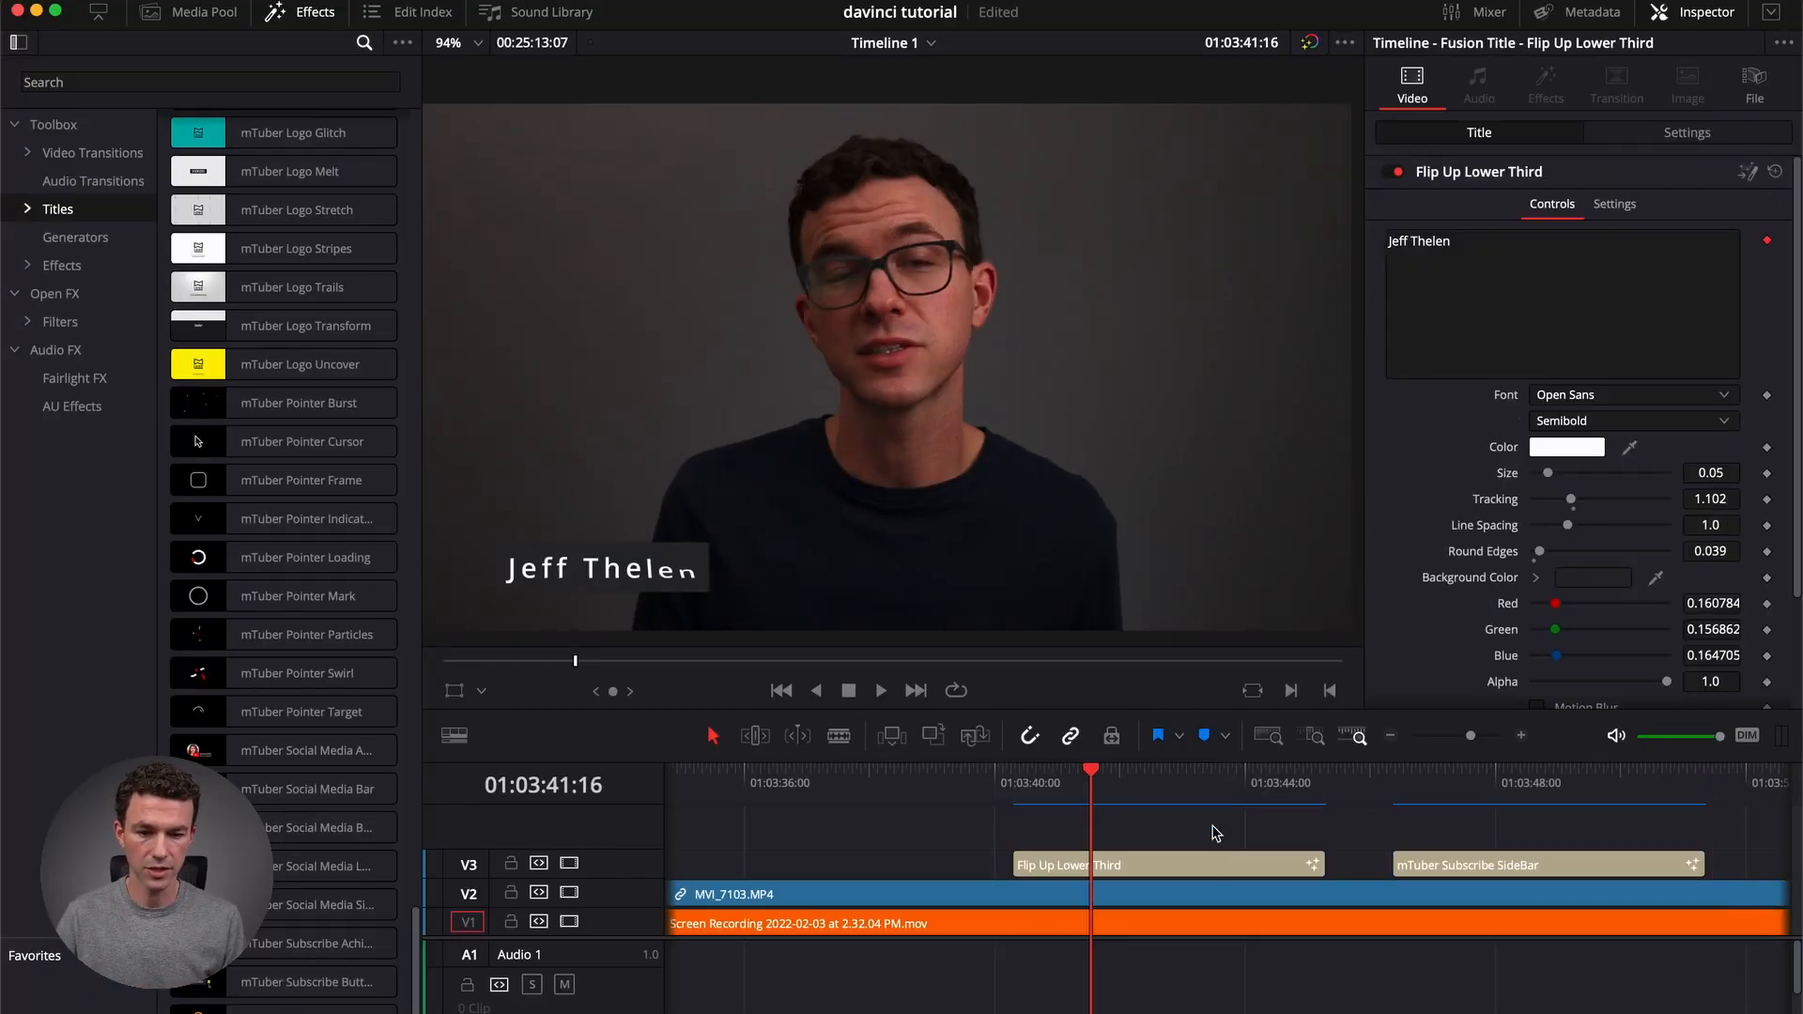
pyautogui.click(1482, 772)
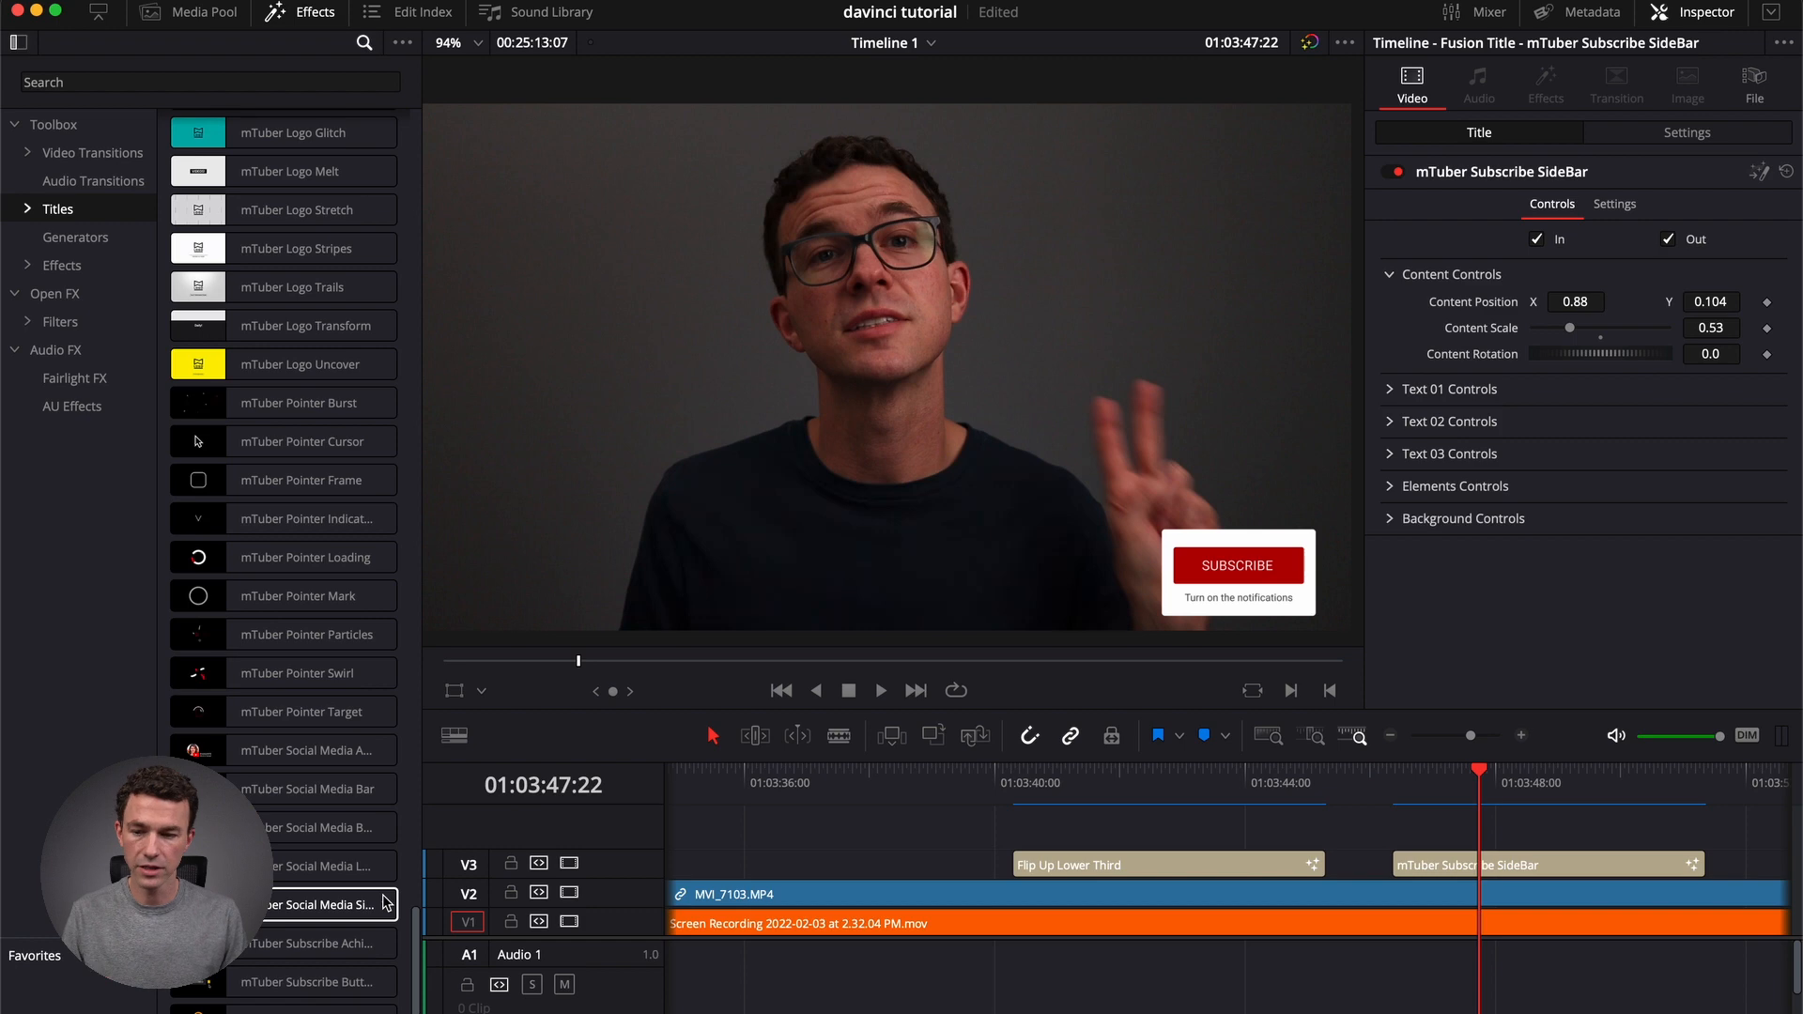
# Add mMake it Cinematic Title 04 to V3 at about 01:03:52:04 and move the playhead to 01:03:54:14.
pyautogui.scroll(10, 299, 647)
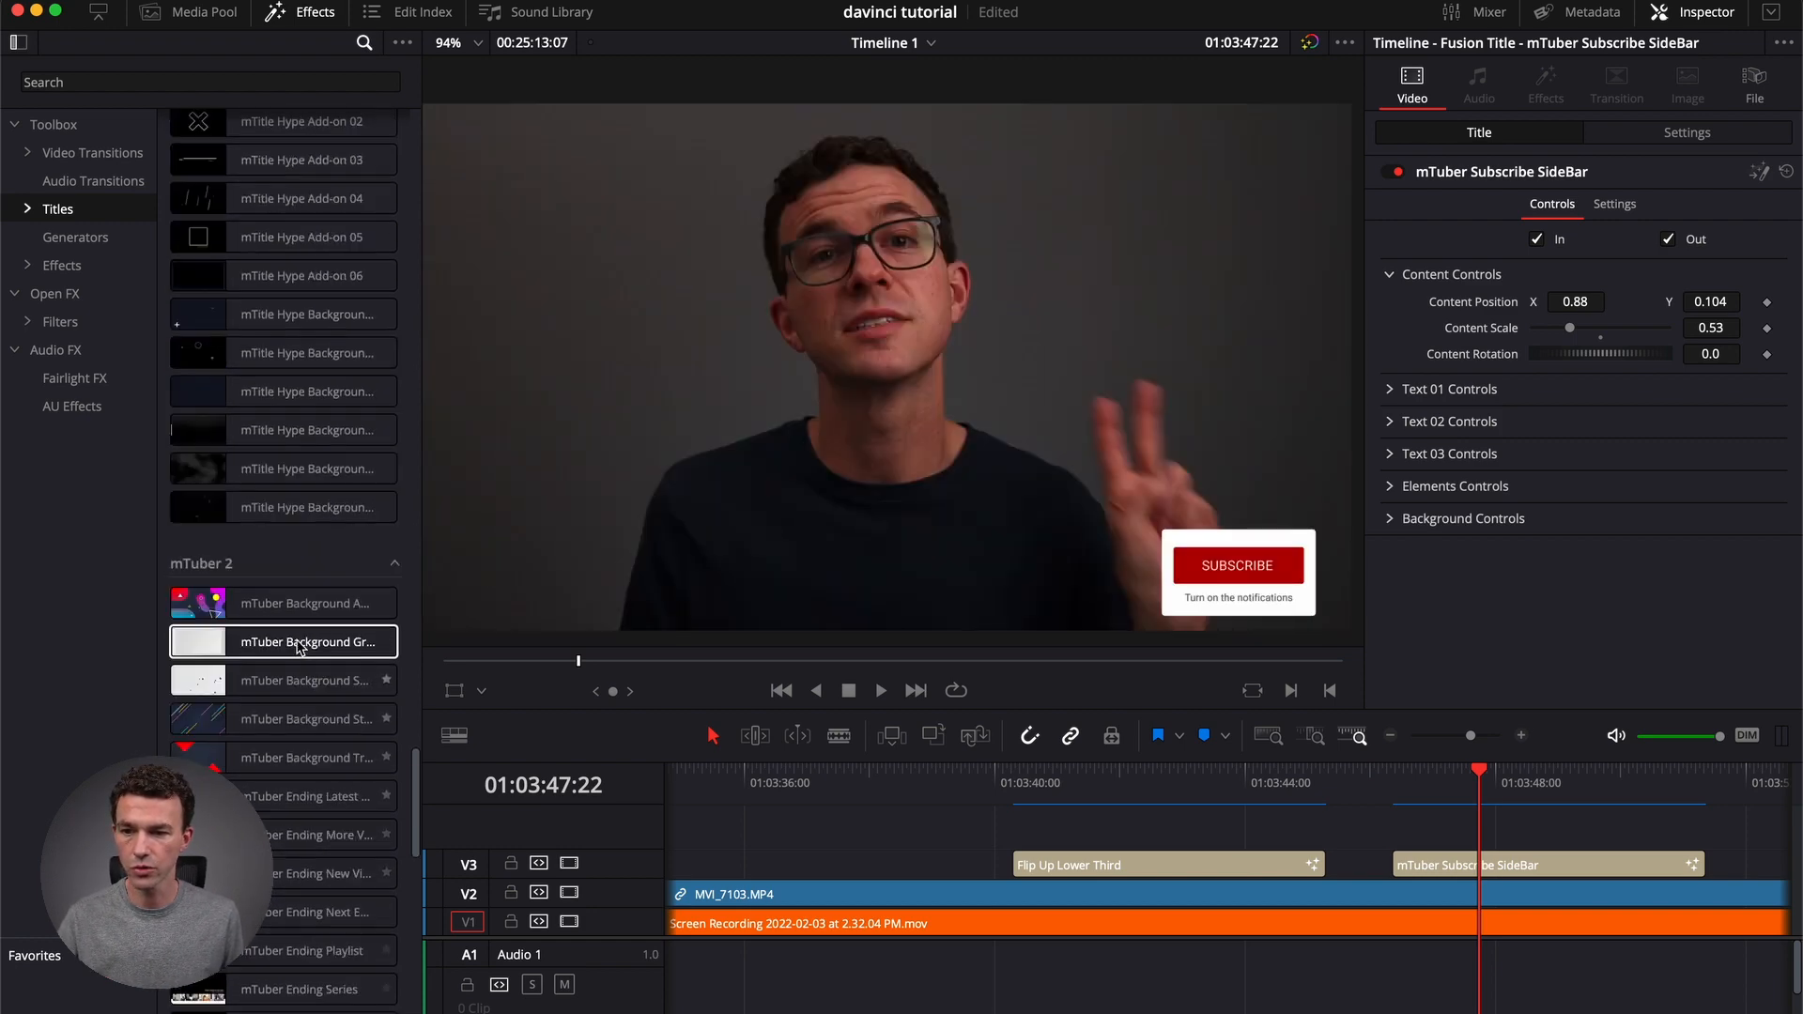
pyautogui.scroll(5, 299, 648)
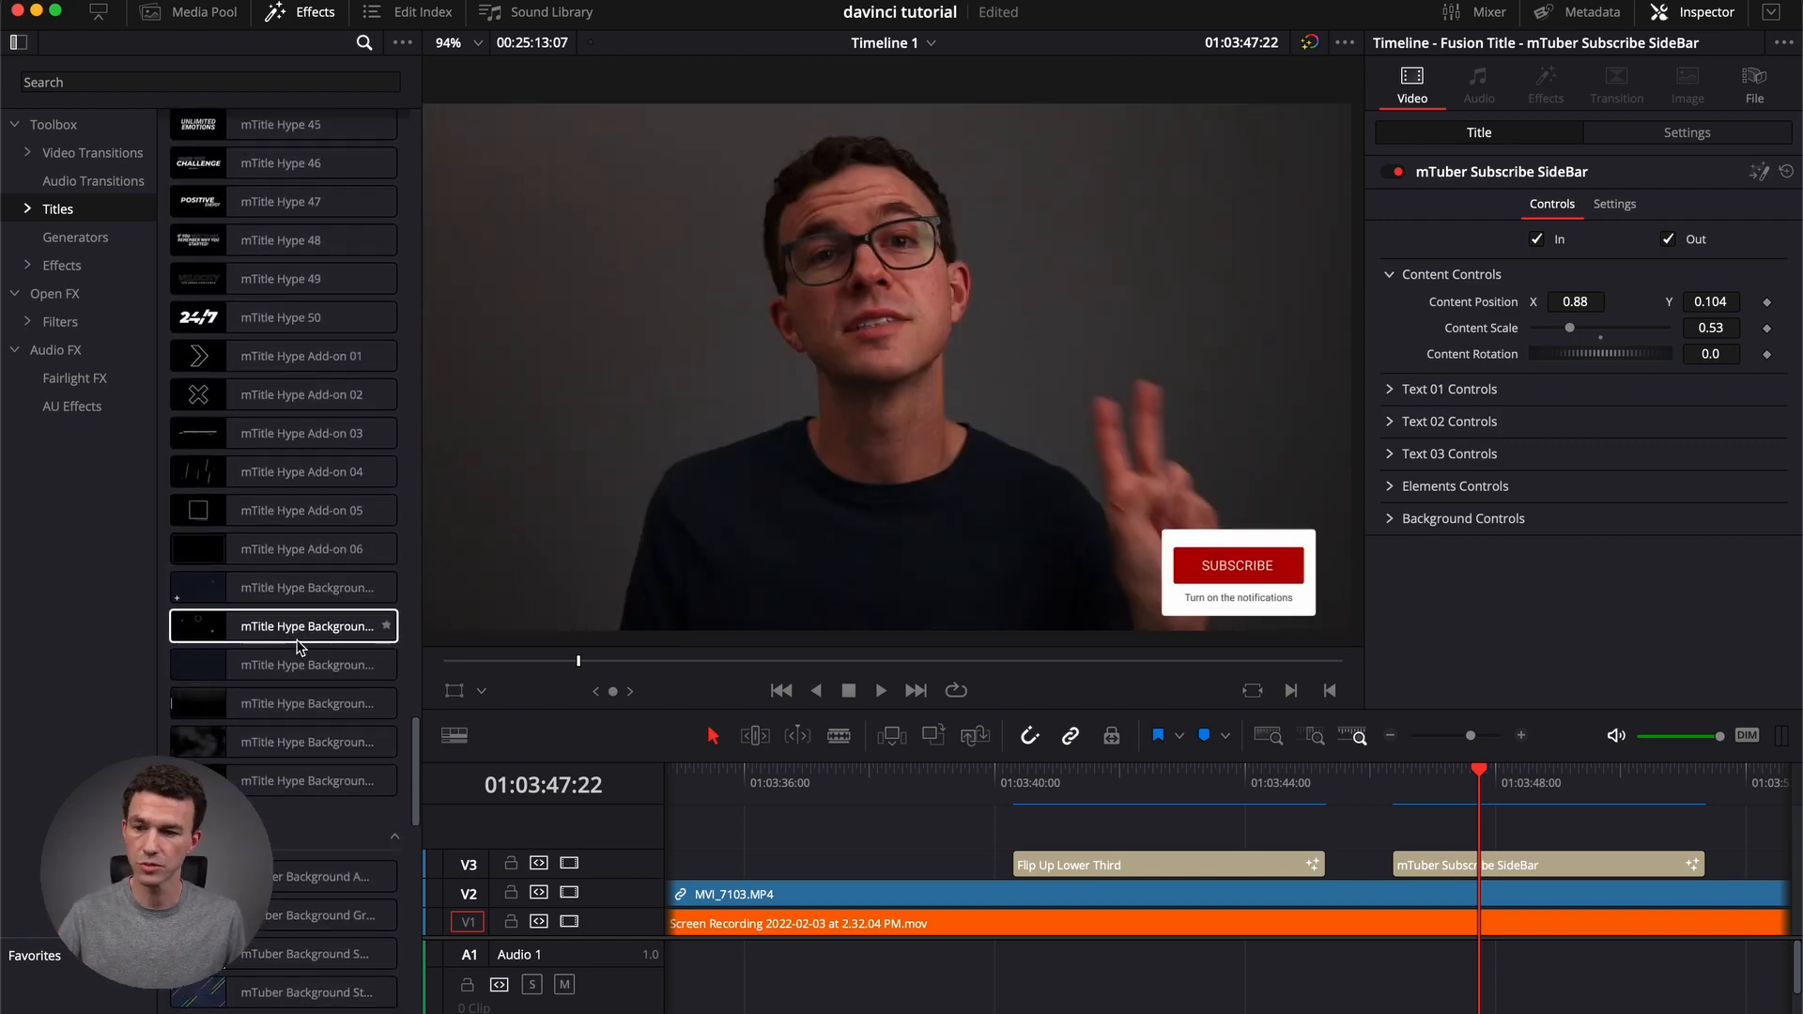
pyautogui.scroll(20, 299, 646)
pyautogui.scroll(-20, 299, 646)
pyautogui.scroll(-5, 299, 646)
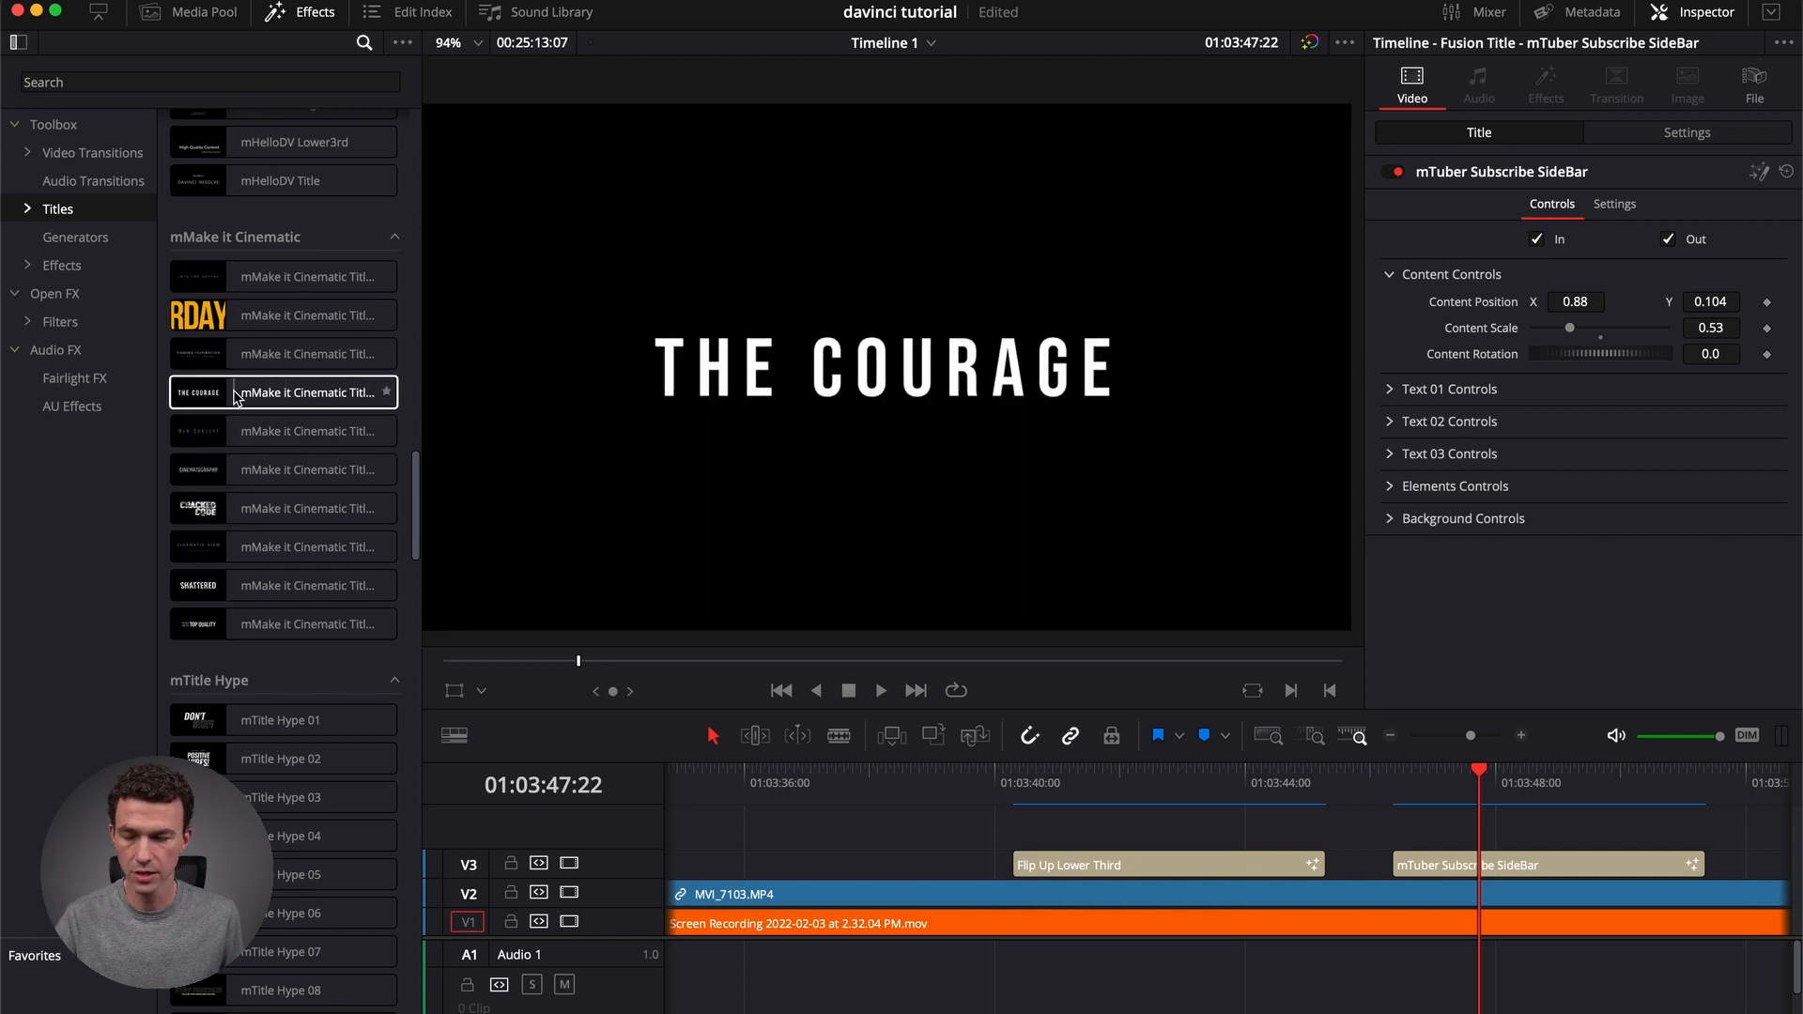
pyautogui.moveTo(237, 395); pyautogui.dragTo(1761, 863)
pyautogui.click(1771, 789)
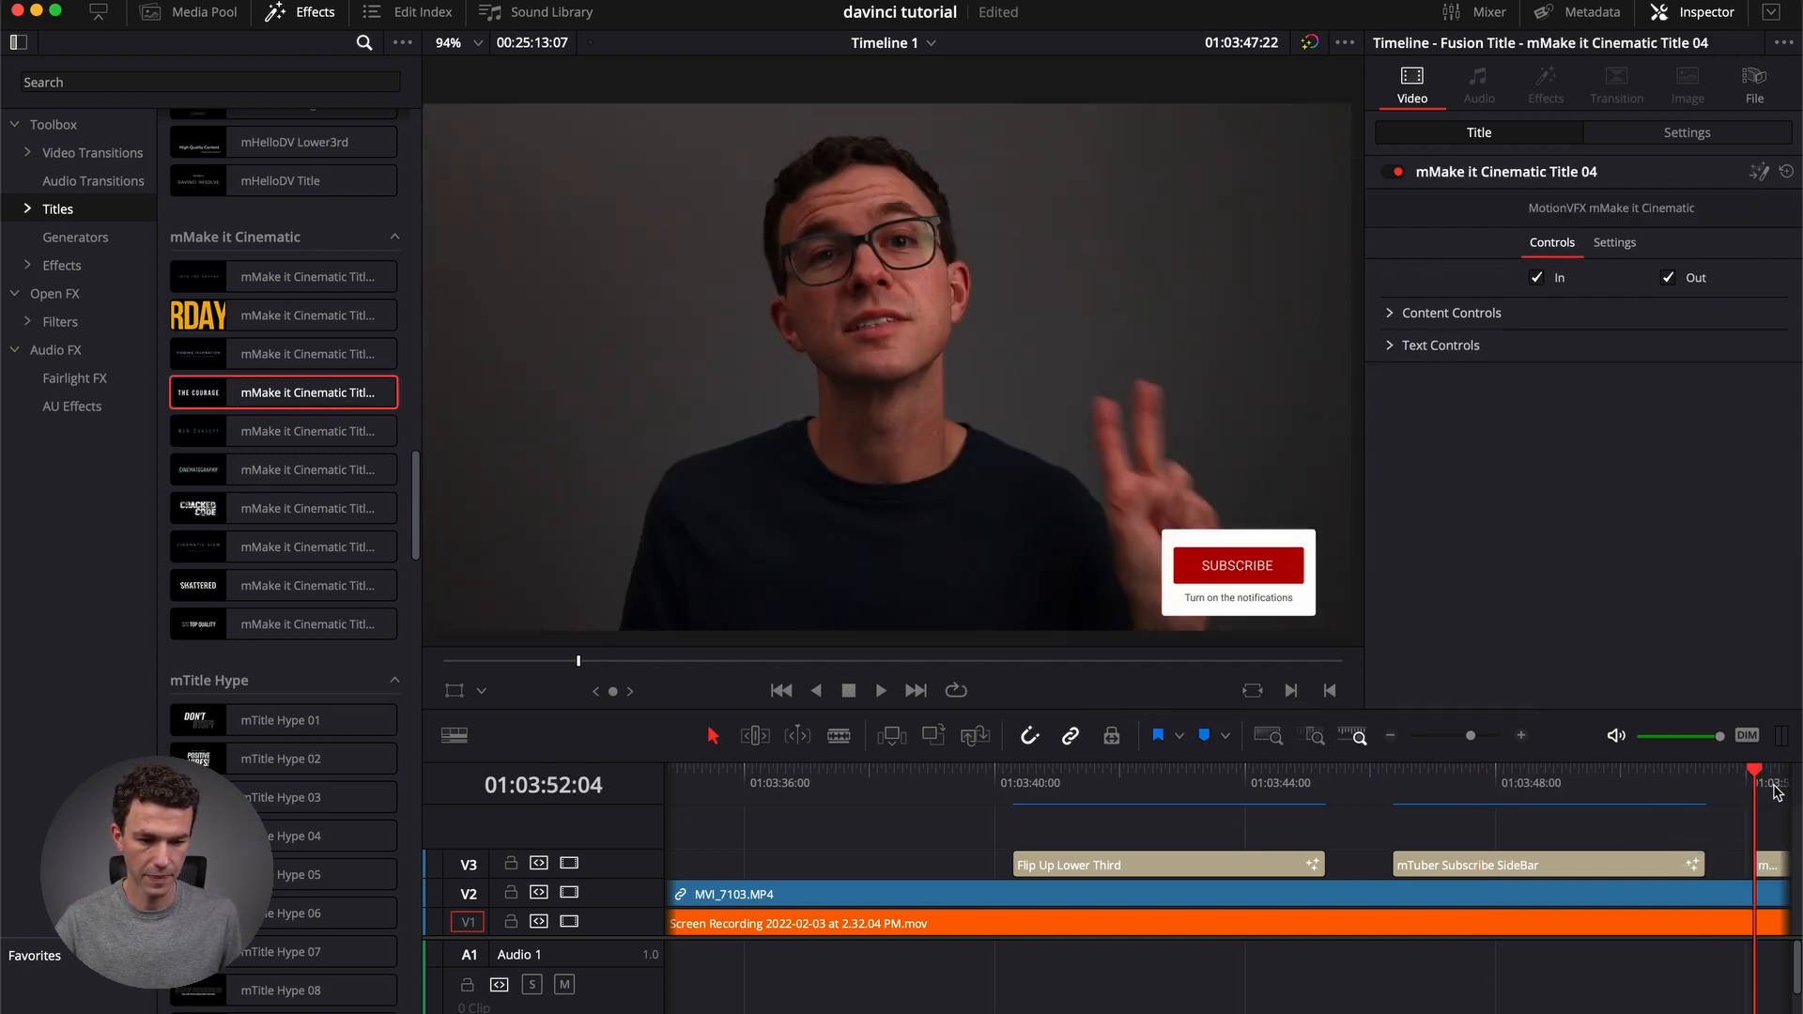
pyautogui.hscroll(5, 1747, 789)
pyautogui.click(1558, 780)
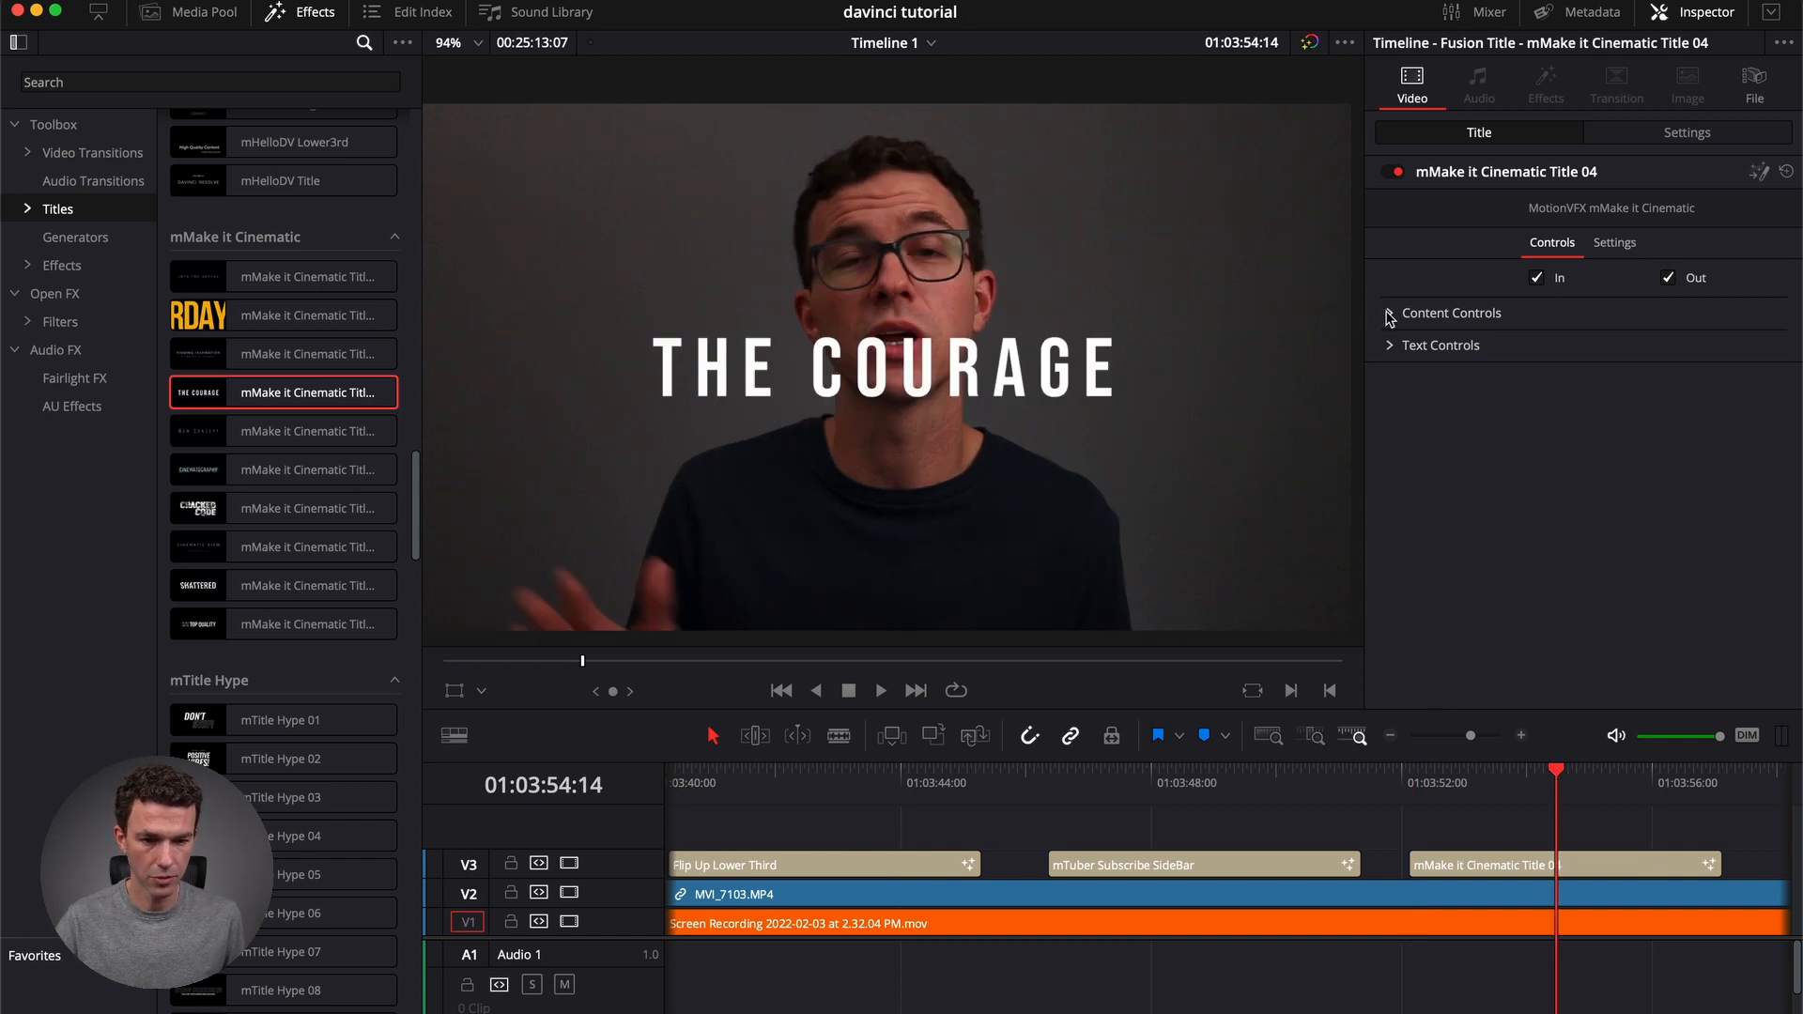
# Set the text of mMake it Cinematic Title 04 to "buying a domain" and play back the title from just before its start.
pyautogui.click(1390, 345)
pyautogui.click(1458, 403)
pyautogui.hotkey('ctrl', 'a')
pyautogui.write('buy')
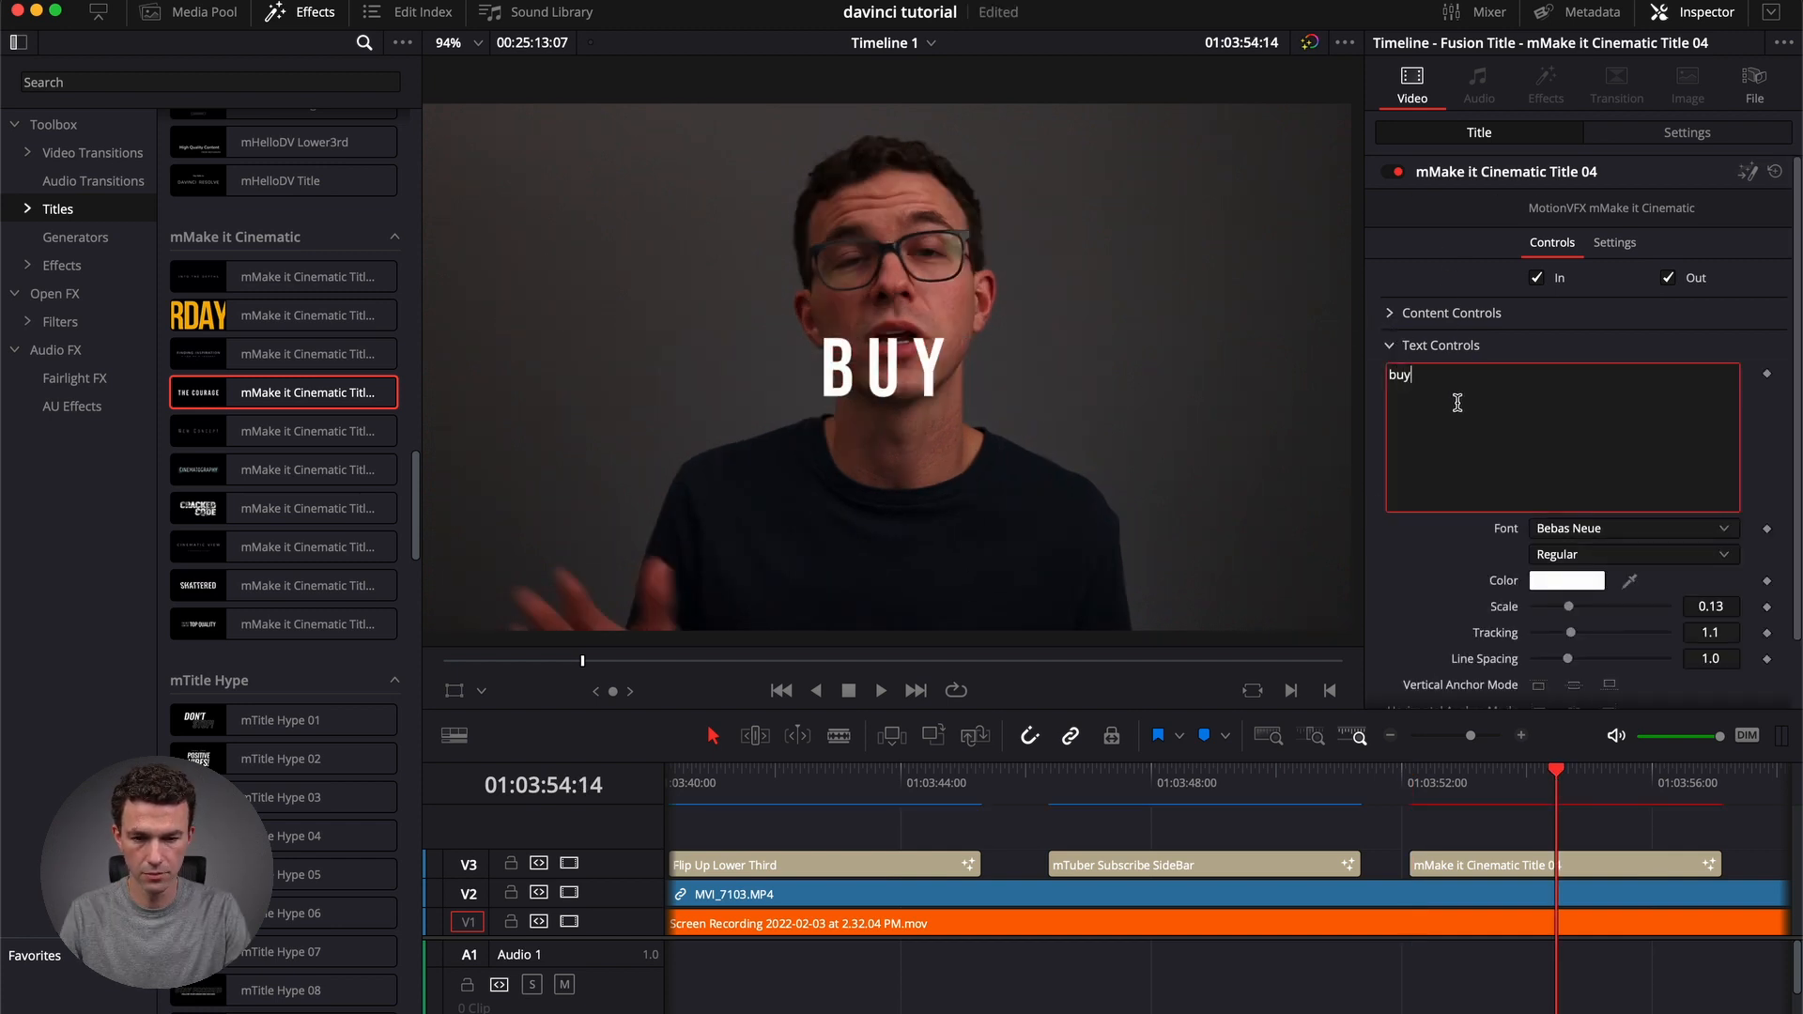
pyautogui.write('ing a domain')
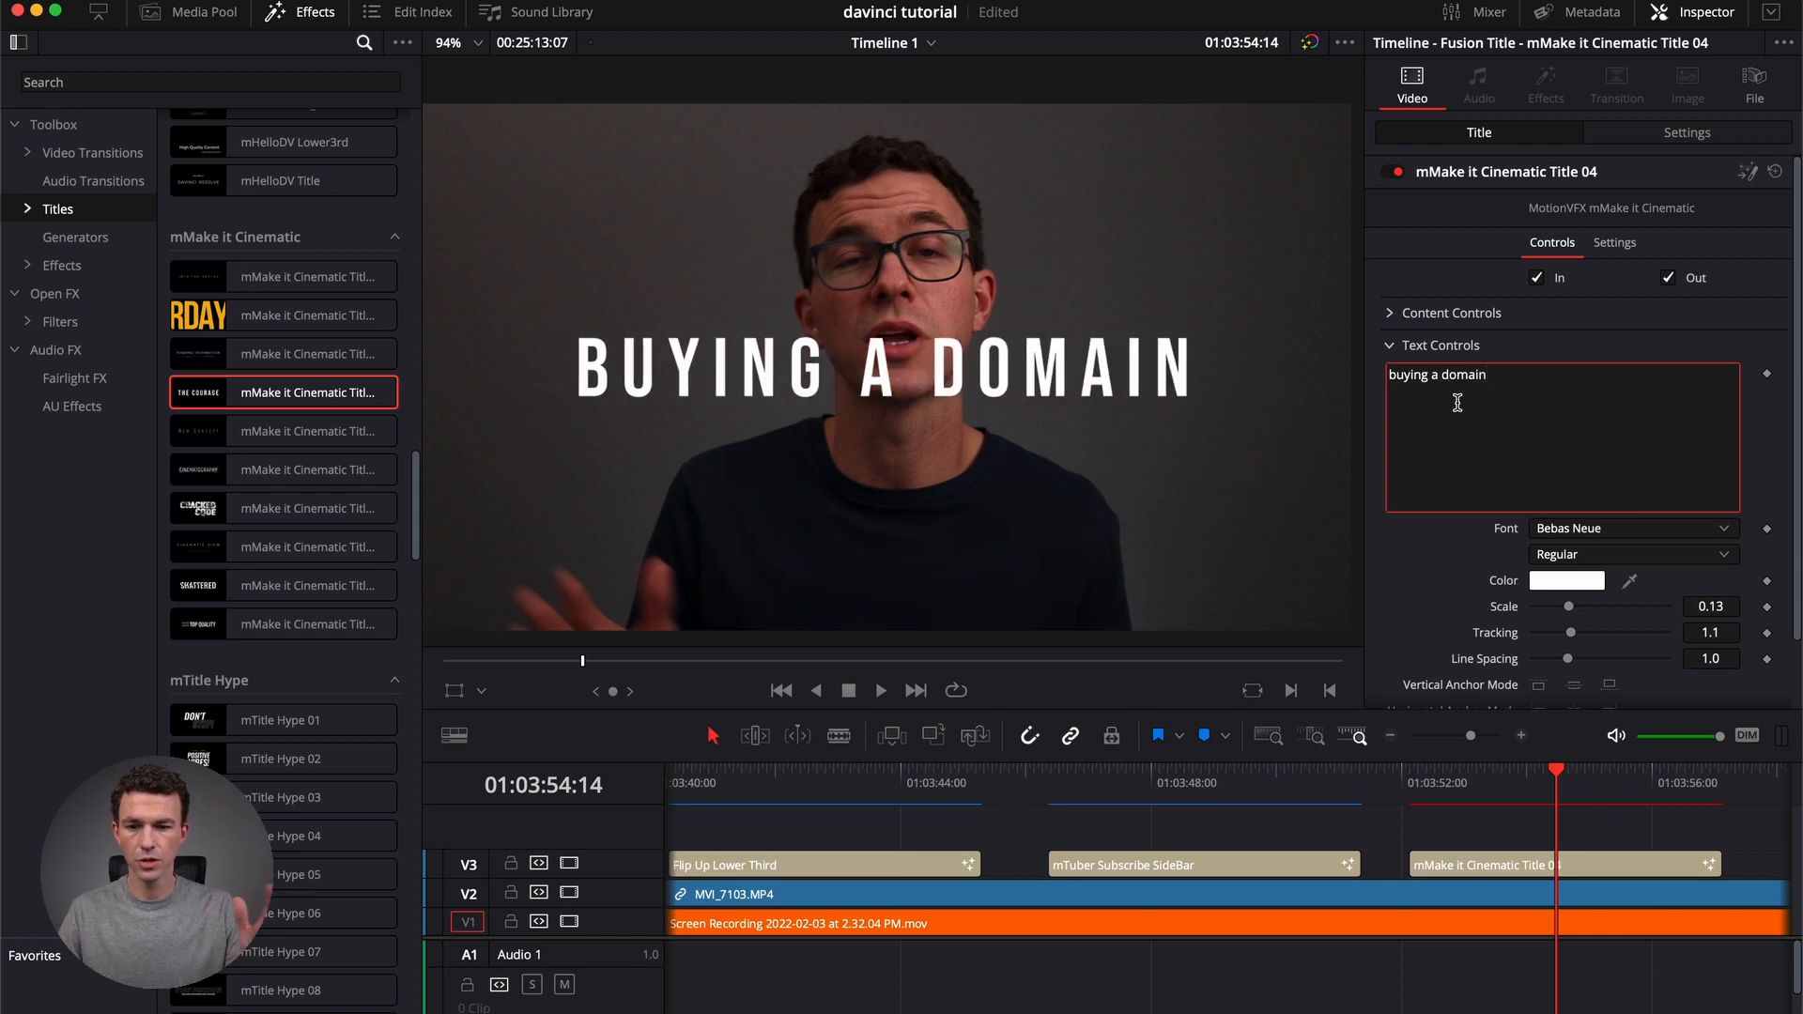
pyautogui.click(1395, 791)
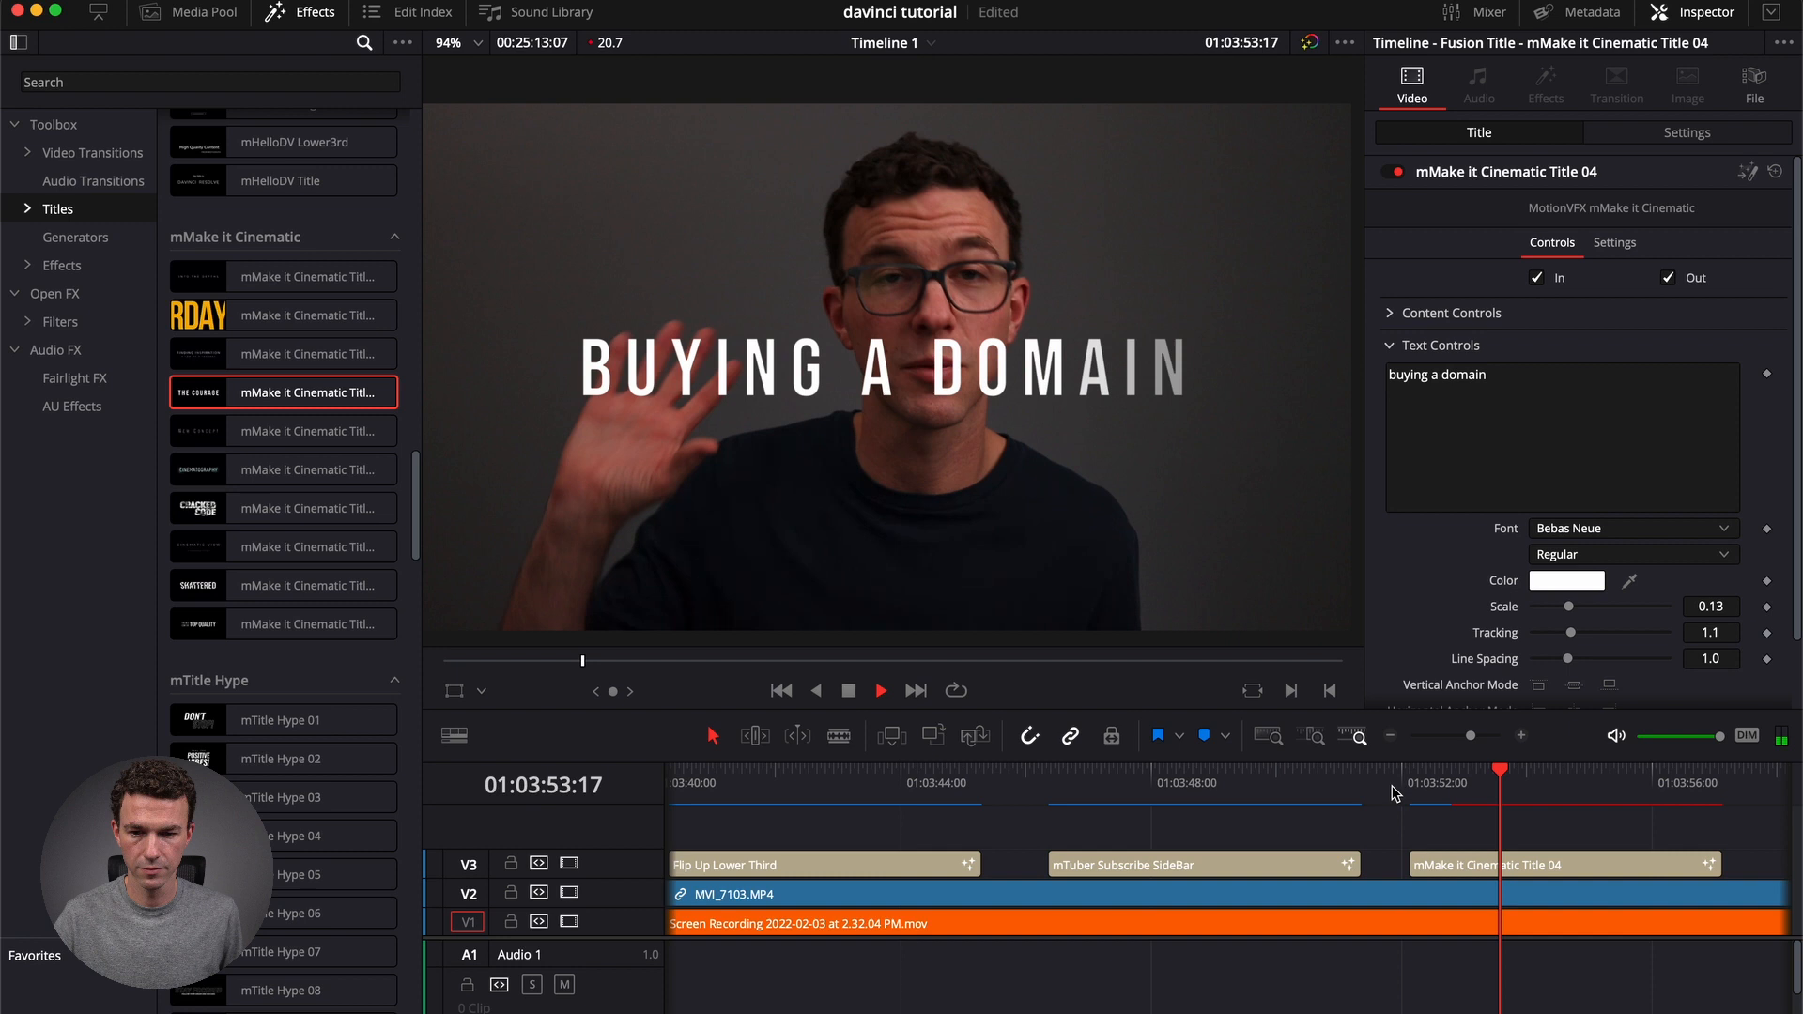
pyautogui.press('space')
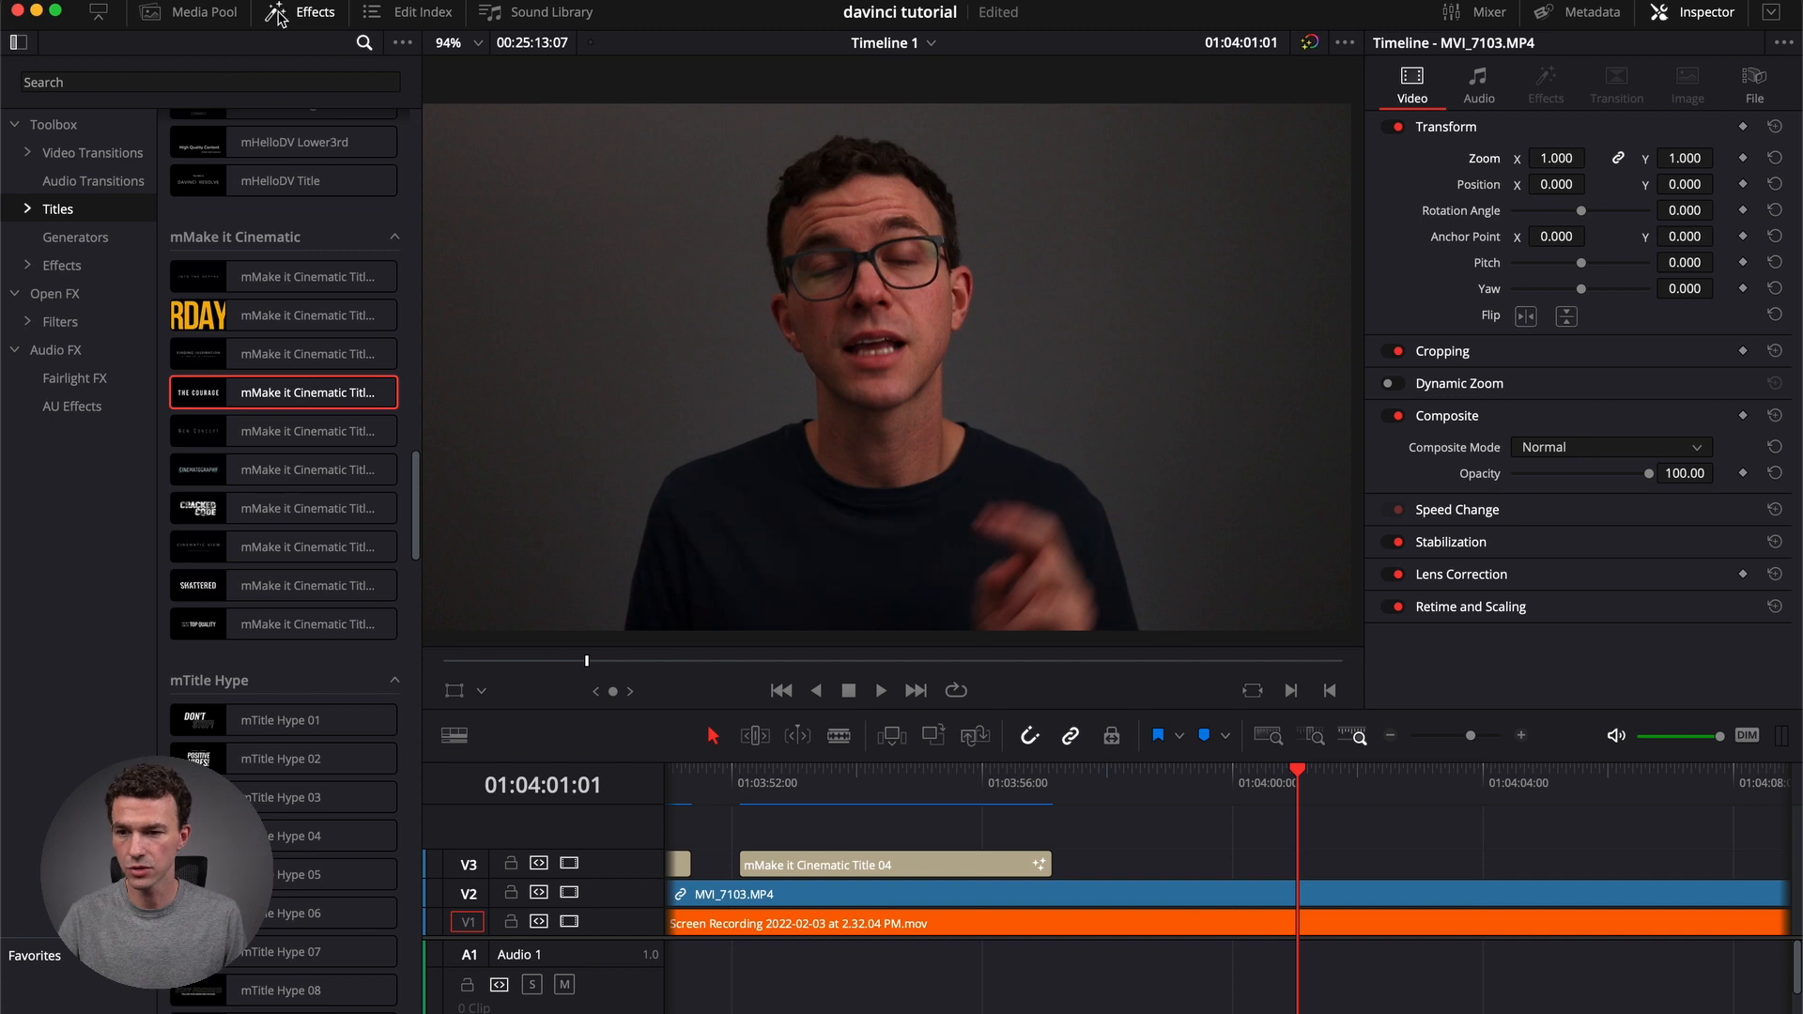
# Add LANDING PAGES.png from the media pool to V3 shortly after 01:04:01:01 and move the playhead to 01:04:02:06.
pyautogui.click(279, 17)
pyautogui.click(193, 16)
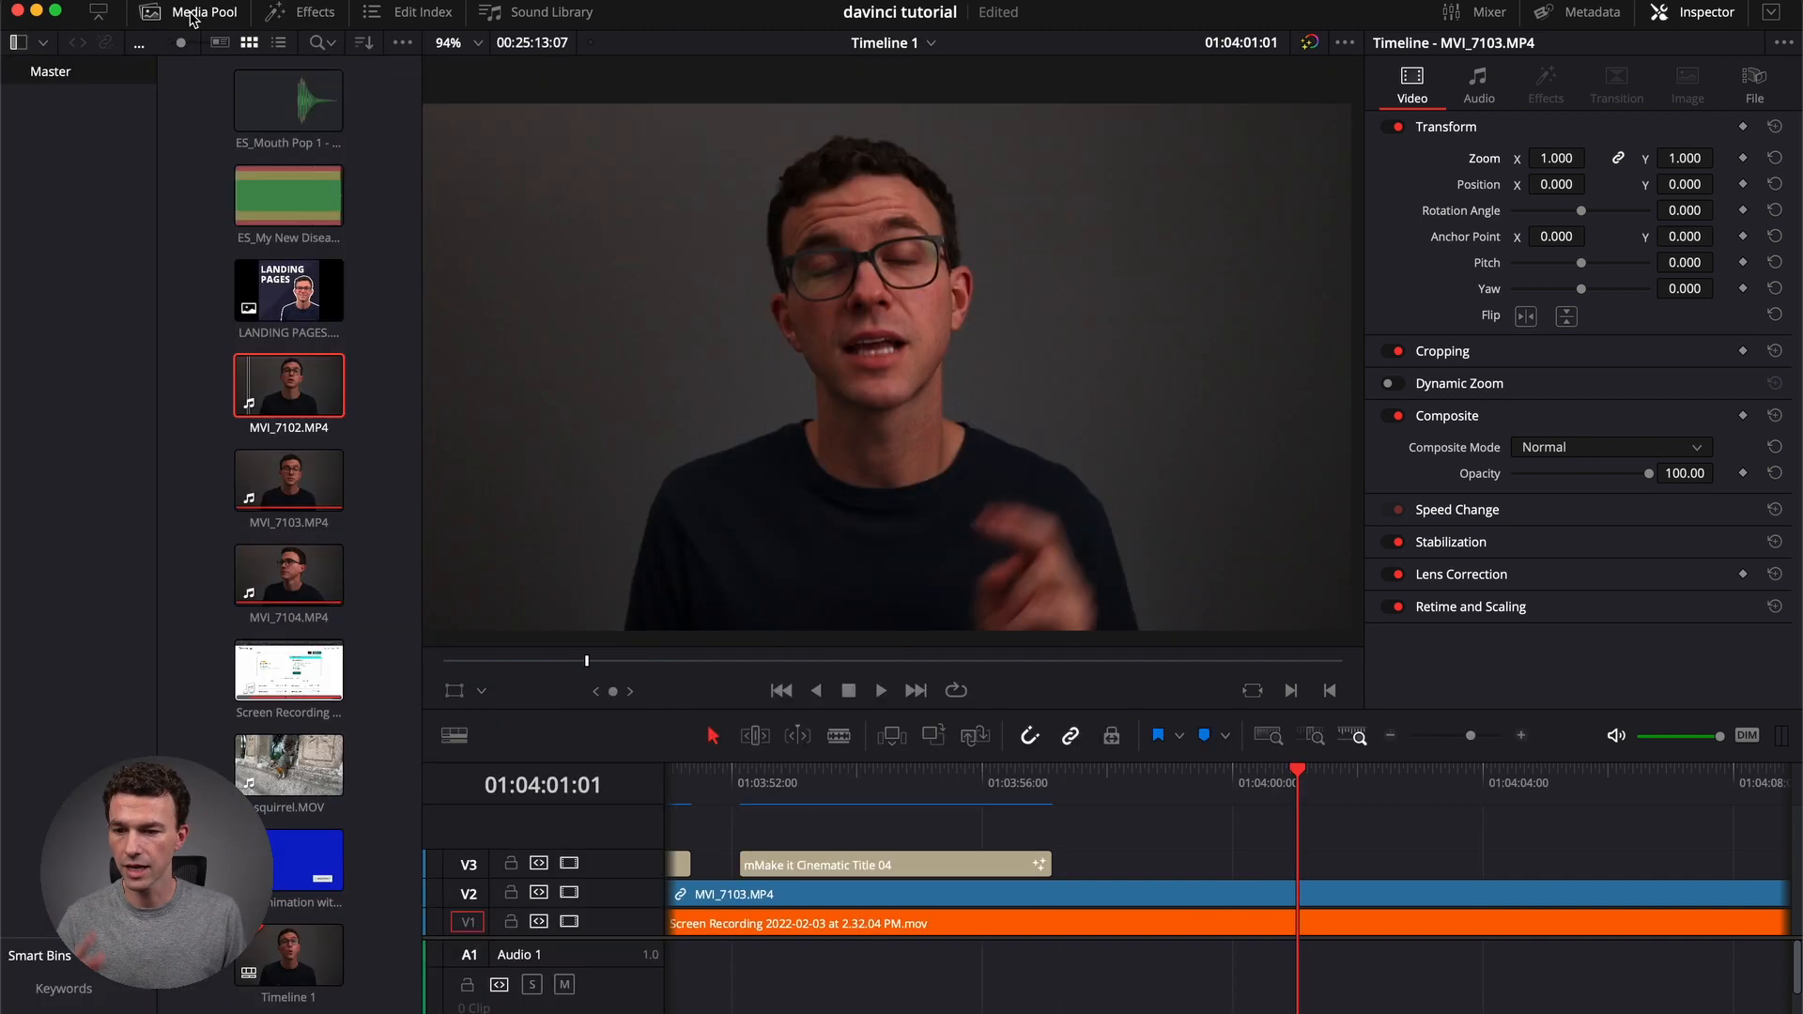
pyautogui.moveTo(288, 292); pyautogui.dragTo(1320, 864)
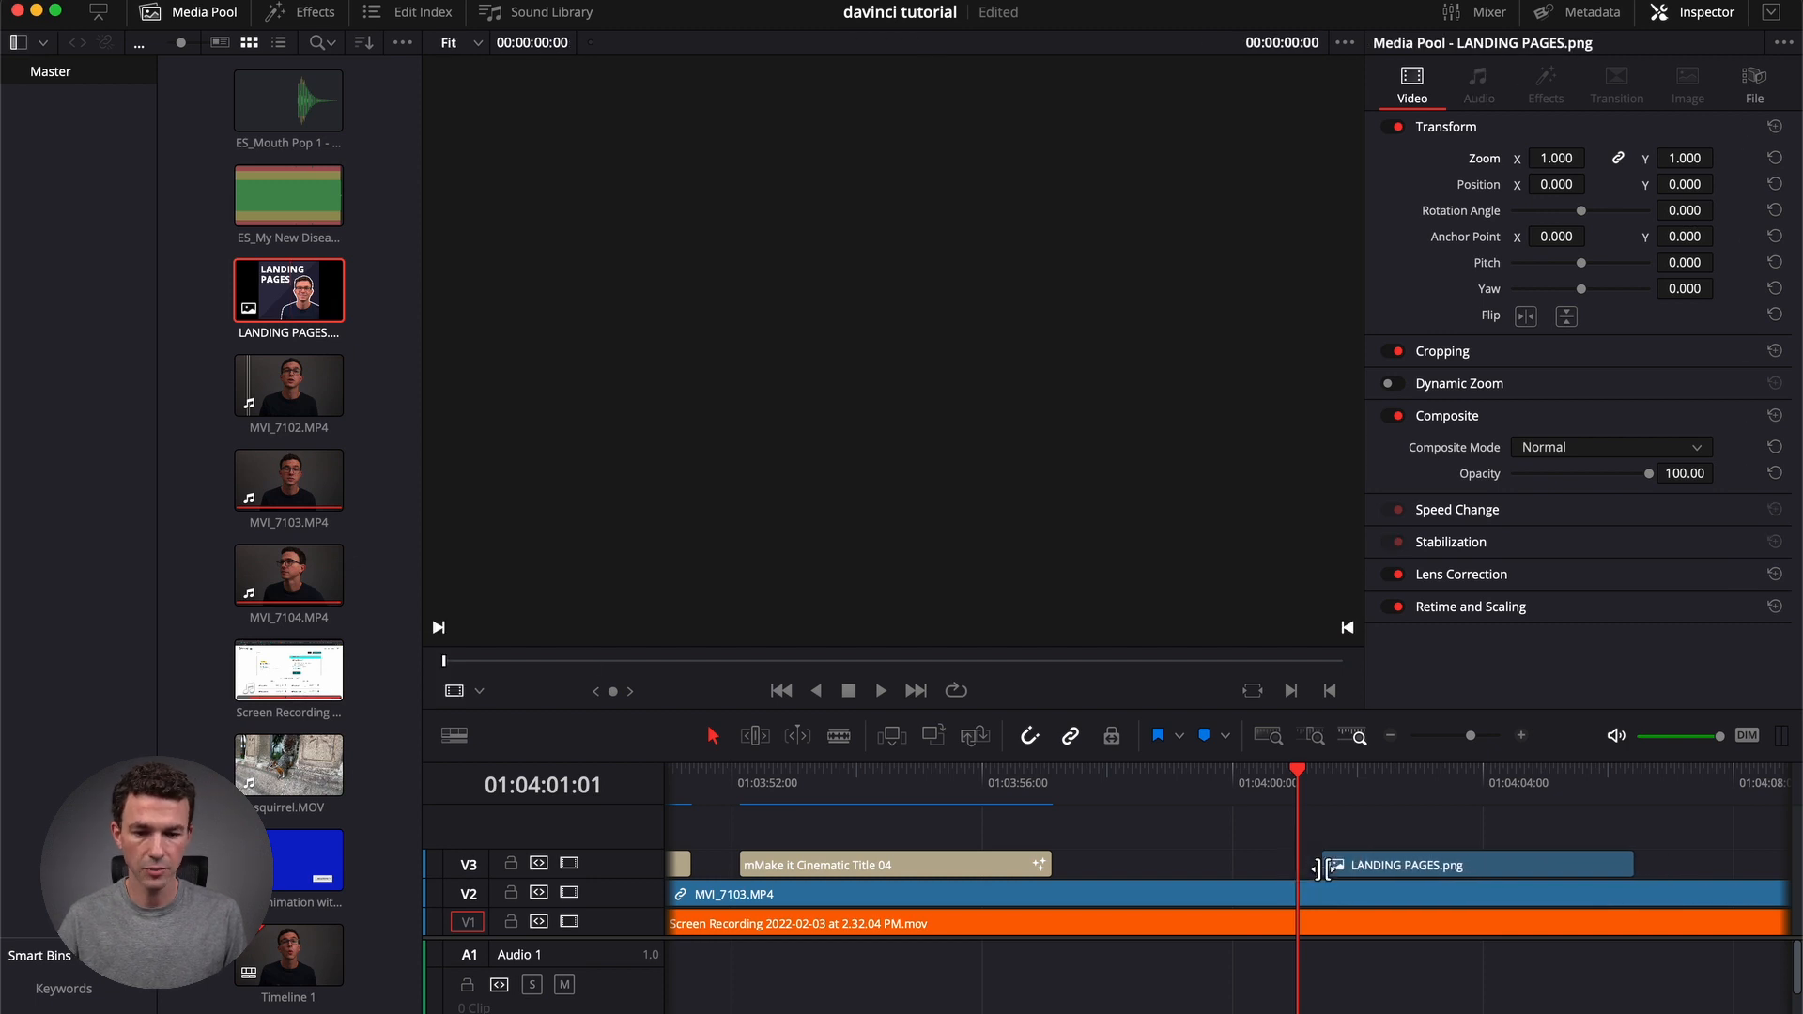
pyautogui.click(1356, 865)
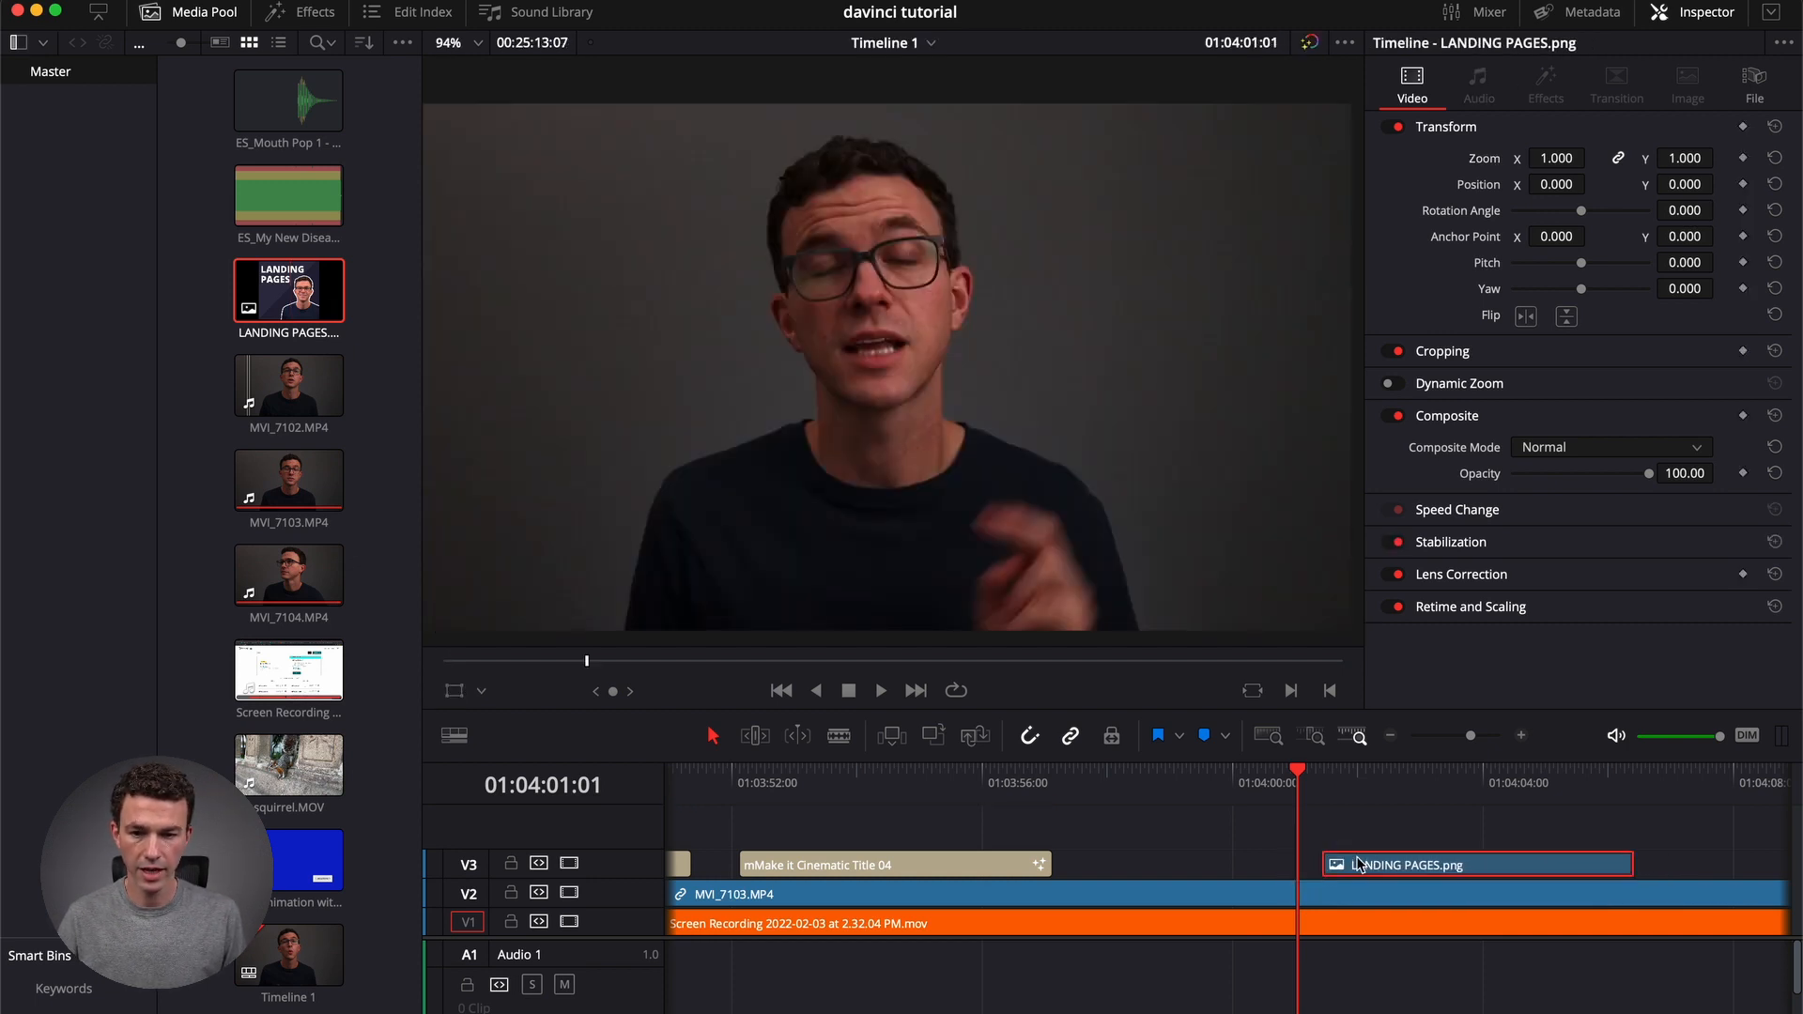
pyautogui.click(1371, 787)
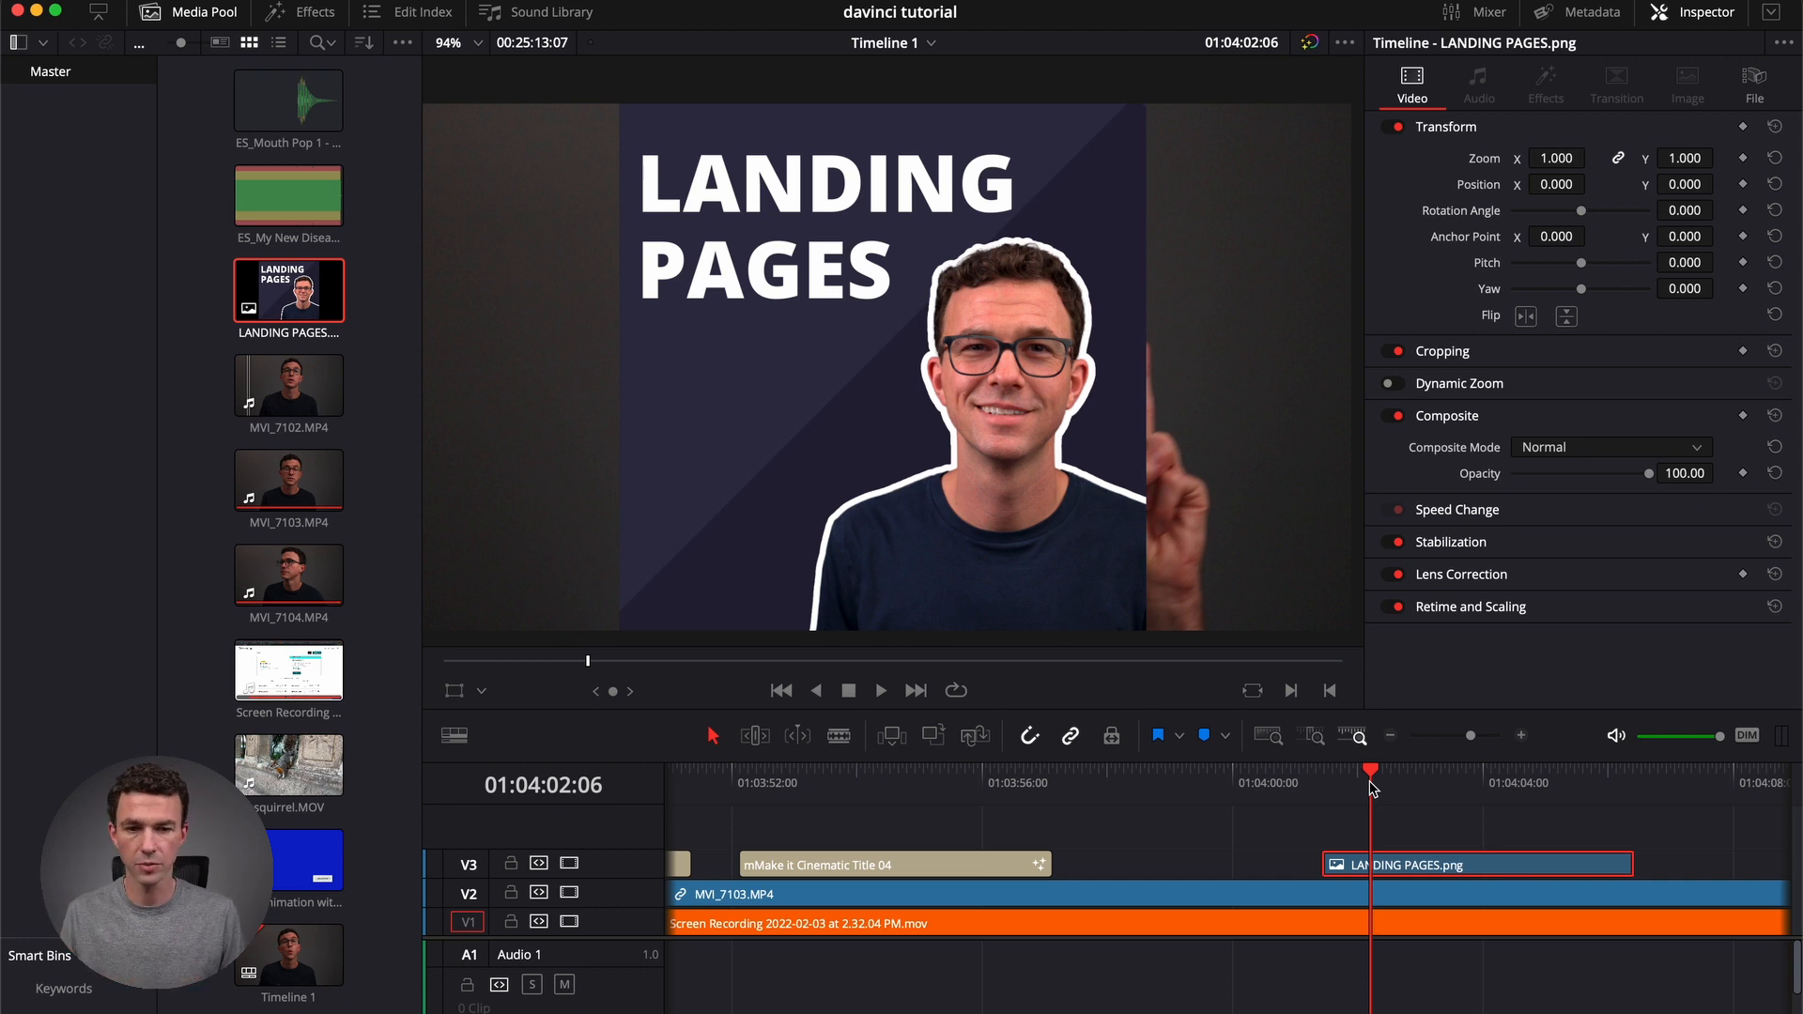
# Set the LANDING PAGES.png clip's zoom to 0.240 and position to X 1119, Y 300, and shorten it to about 3 seconds.
pyautogui.moveTo(1557, 159); pyautogui.dragTo(1561, 160)
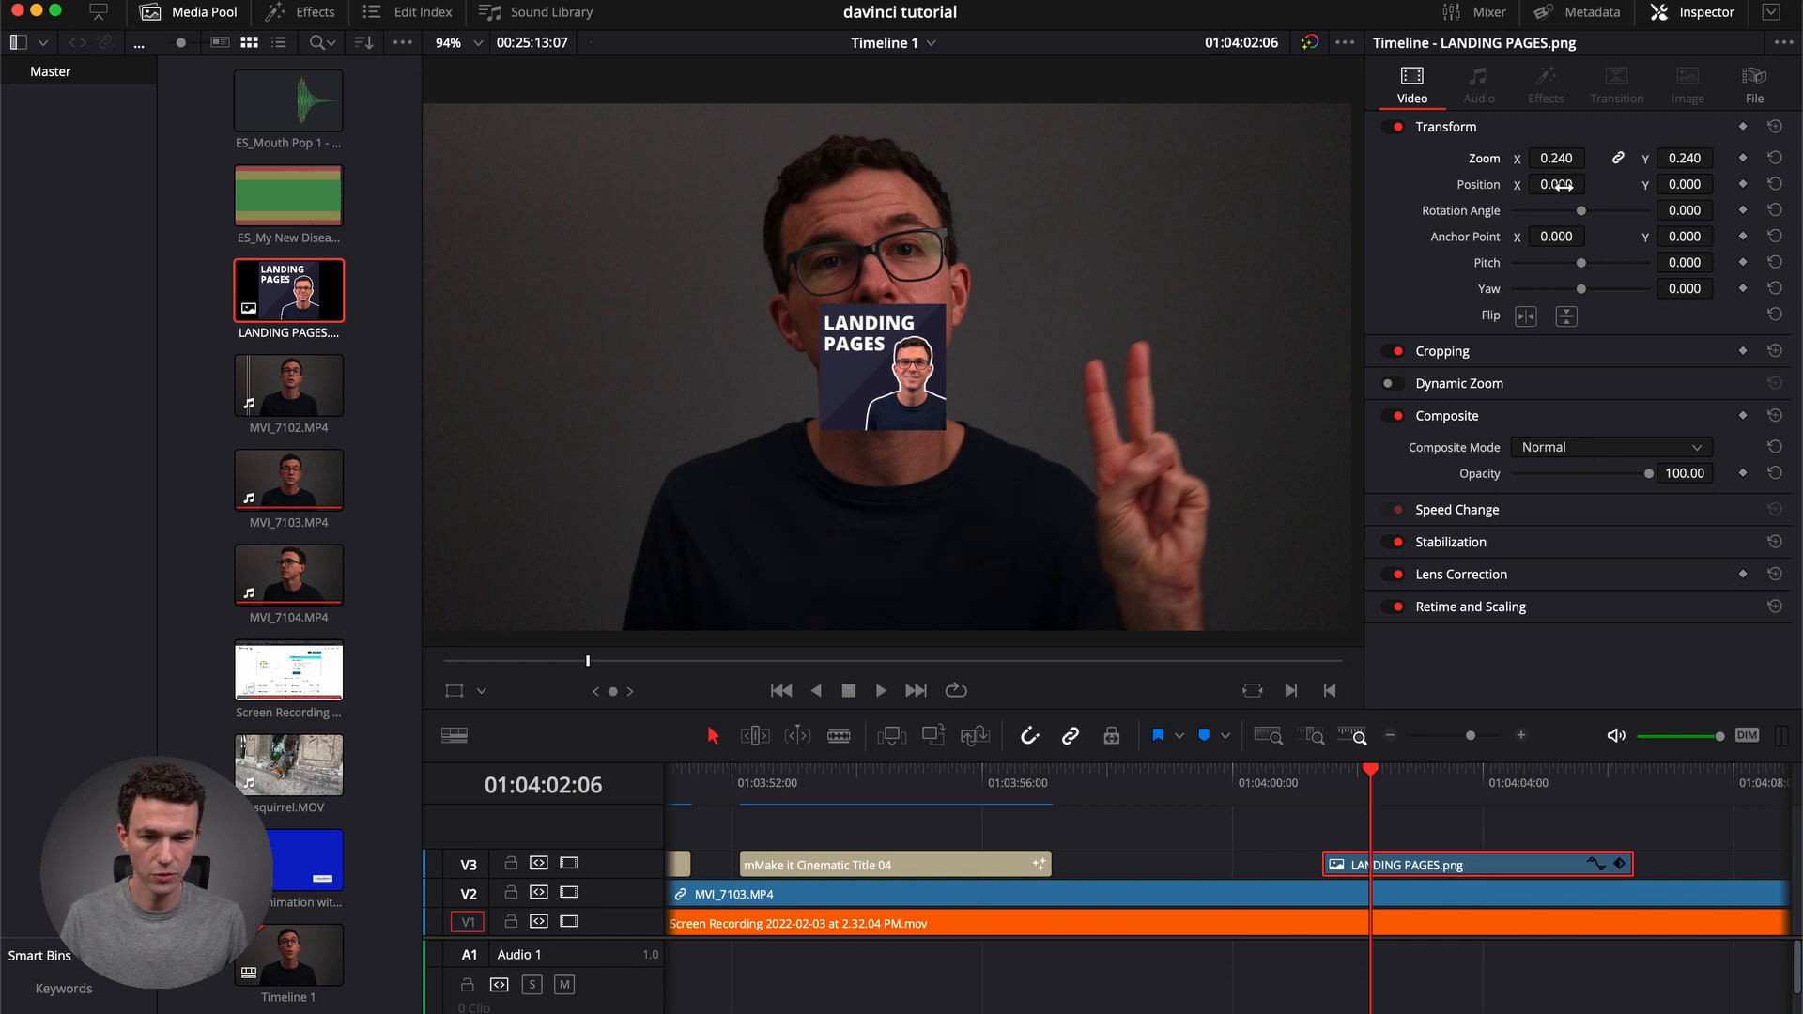
pyautogui.moveTo(1556, 184); pyautogui.dragTo(1592, 184)
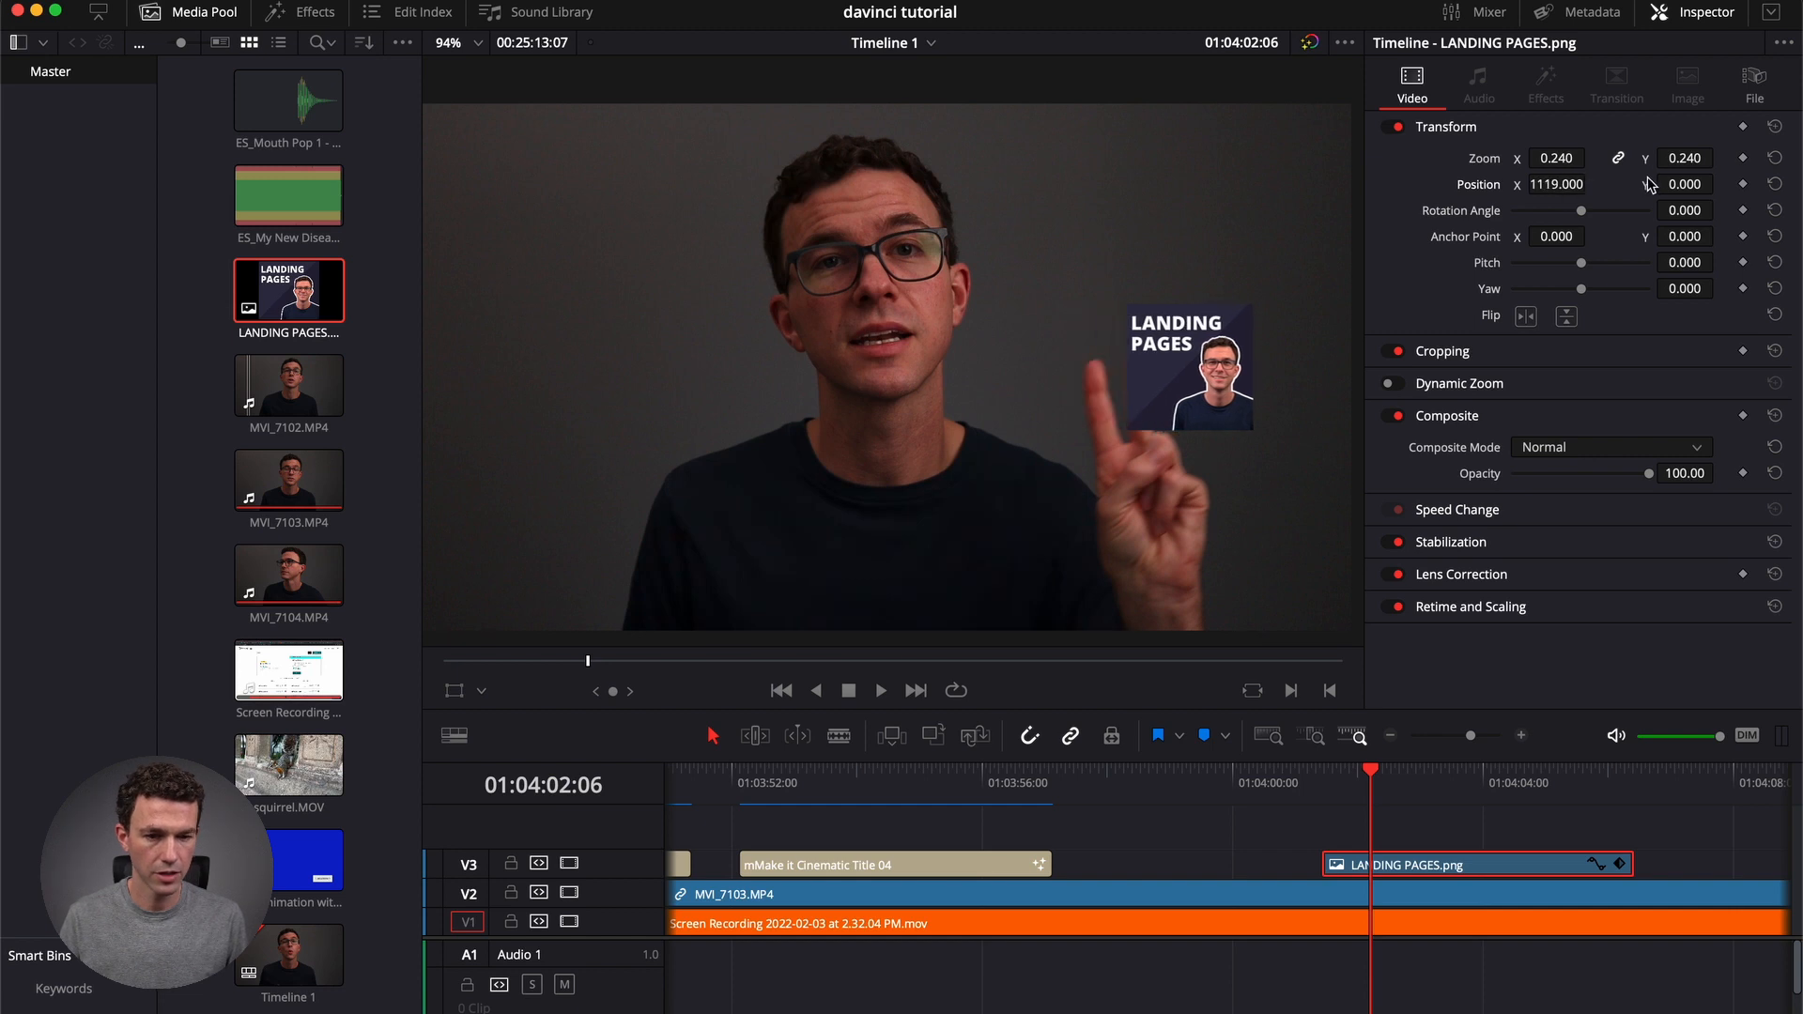
pyautogui.moveTo(1691, 185)
pyautogui.mouseDown()
pyautogui.moveTo(1733, 185)
pyautogui.moveTo(1701, 193)
pyautogui.mouseUp()
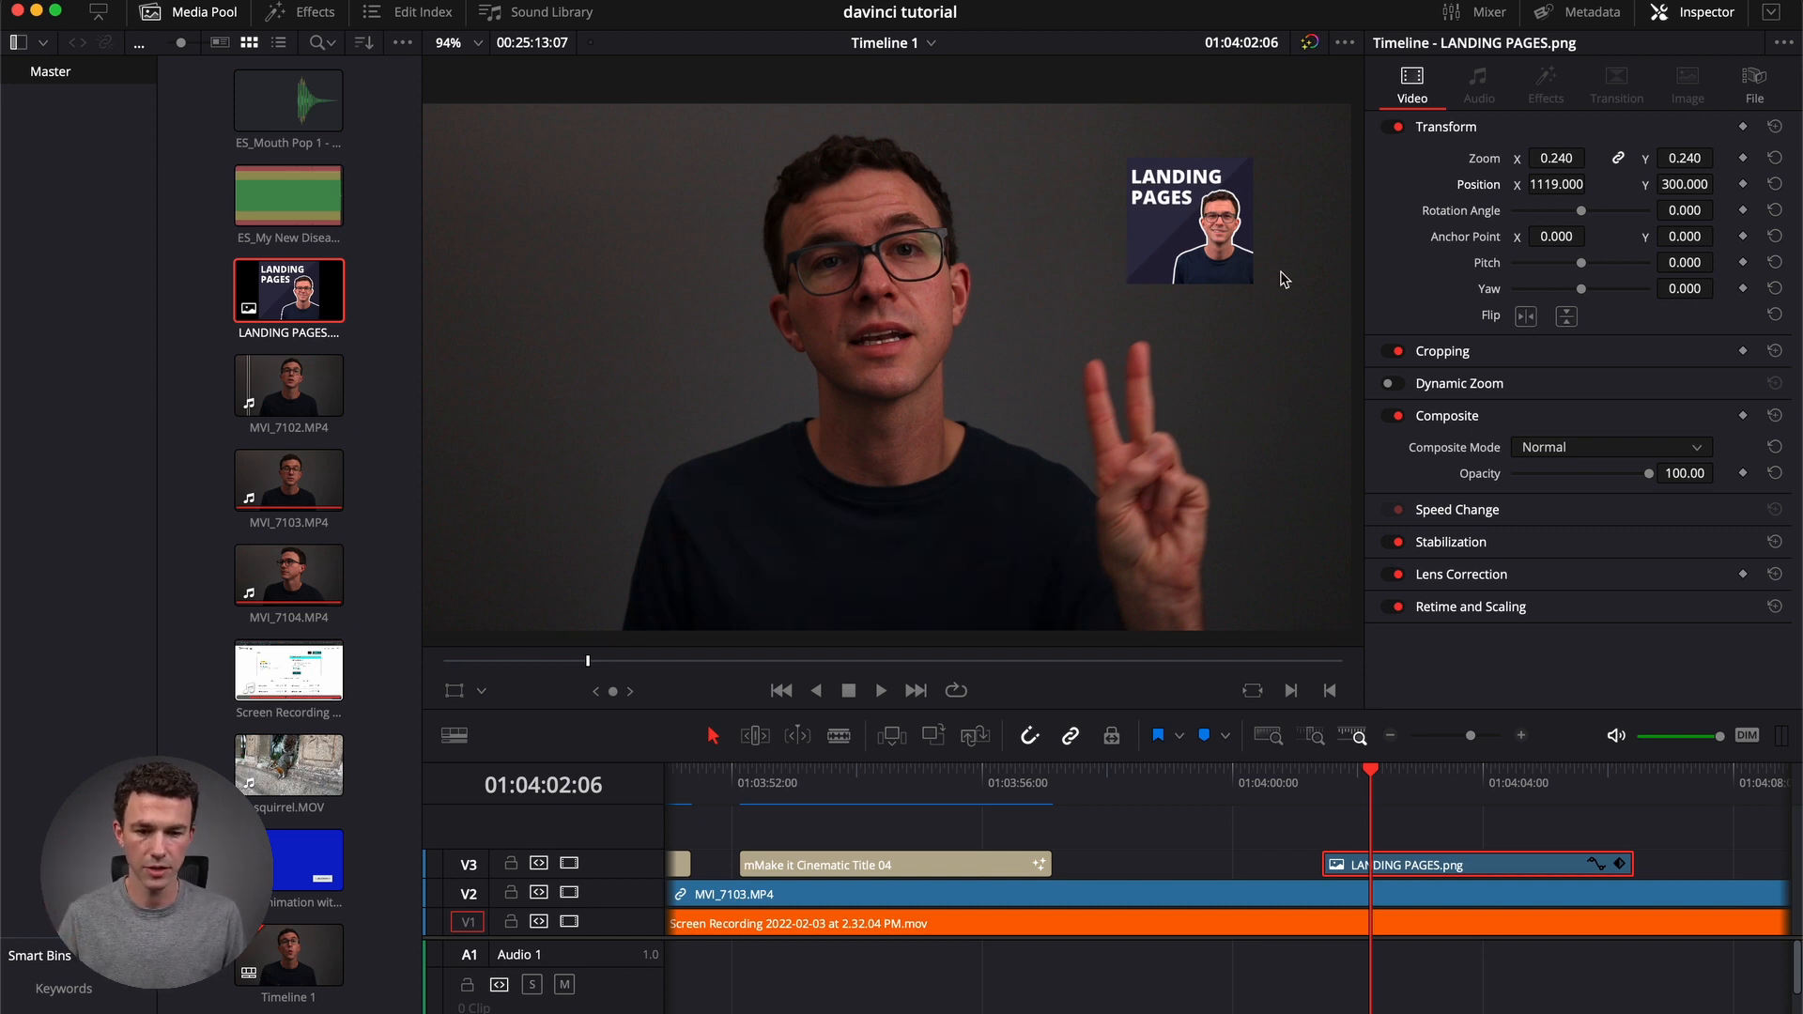
pyautogui.moveTo(1636, 865); pyautogui.dragTo(1517, 865)
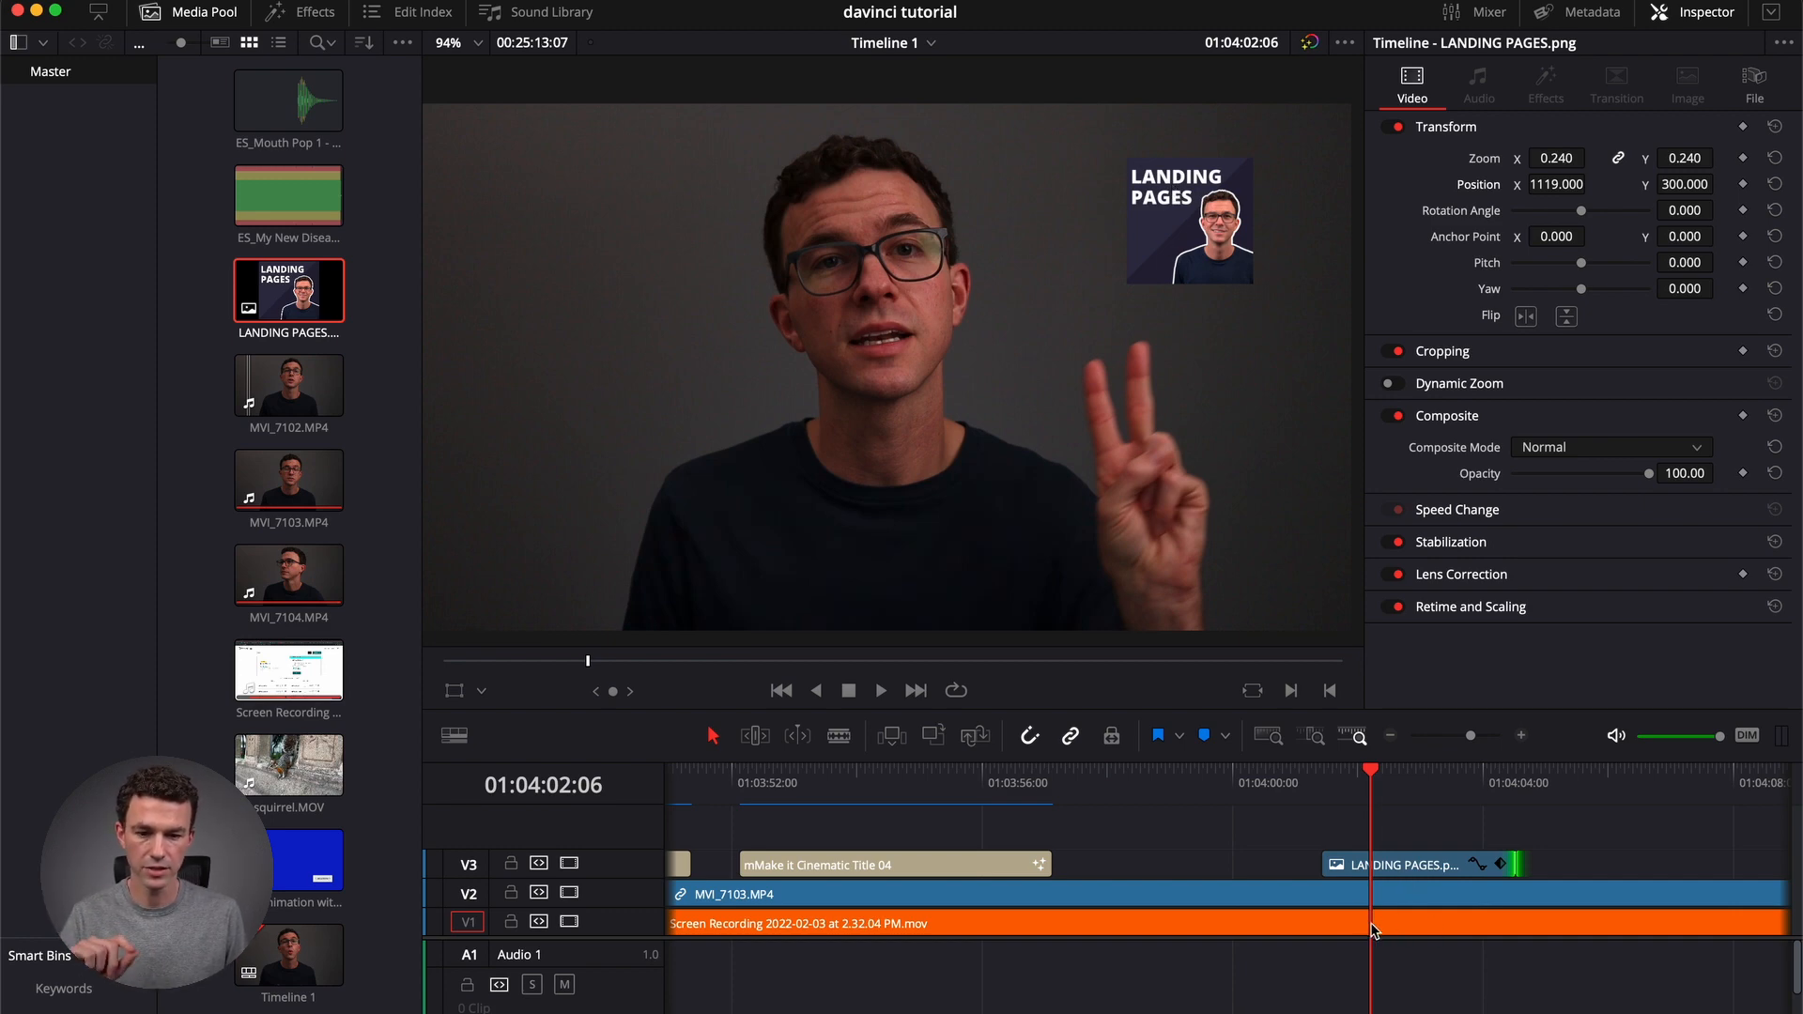
pyautogui.click(1241, 823)
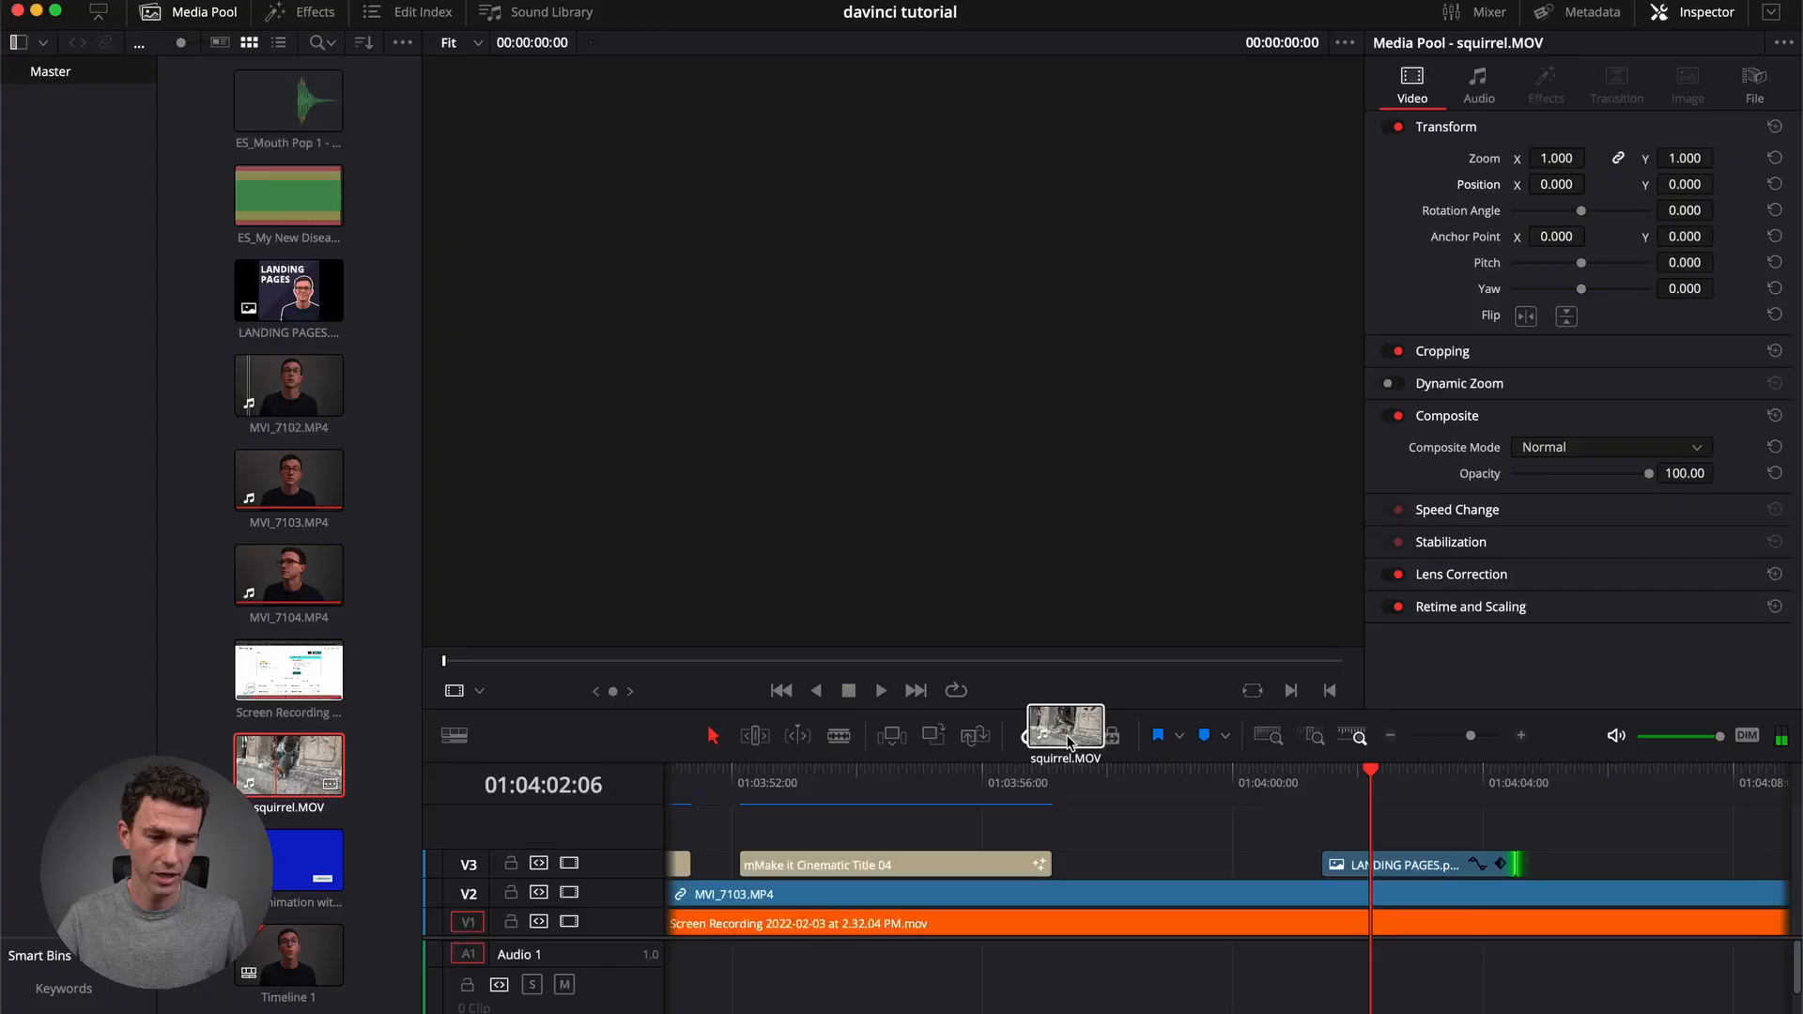
# Add squirrel.MOV to V3 after the LANDING PAGES.png clip, place the playhead at 01:04:07:06, and unlink the clip's audio from its video.
pyautogui.moveTo(1068, 742); pyautogui.dragTo(1603, 871)
pyautogui.click(1683, 782)
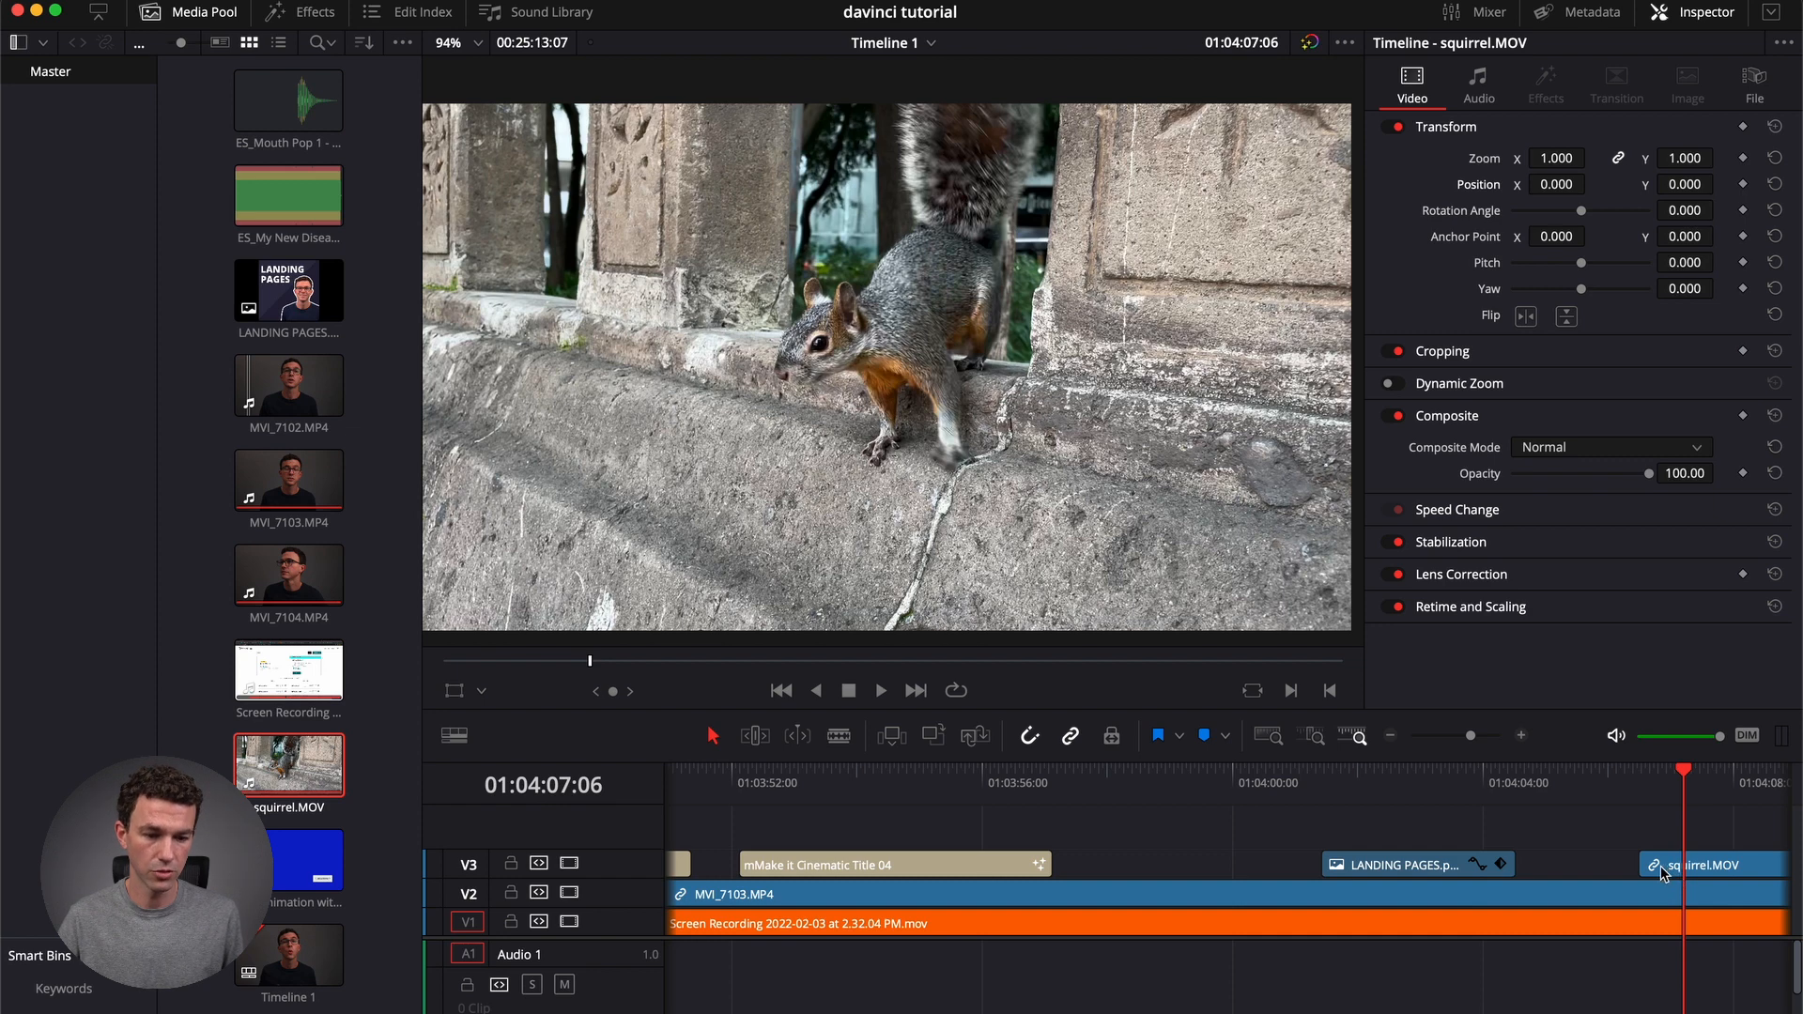
pyautogui.scroll(-2, 1634, 977)
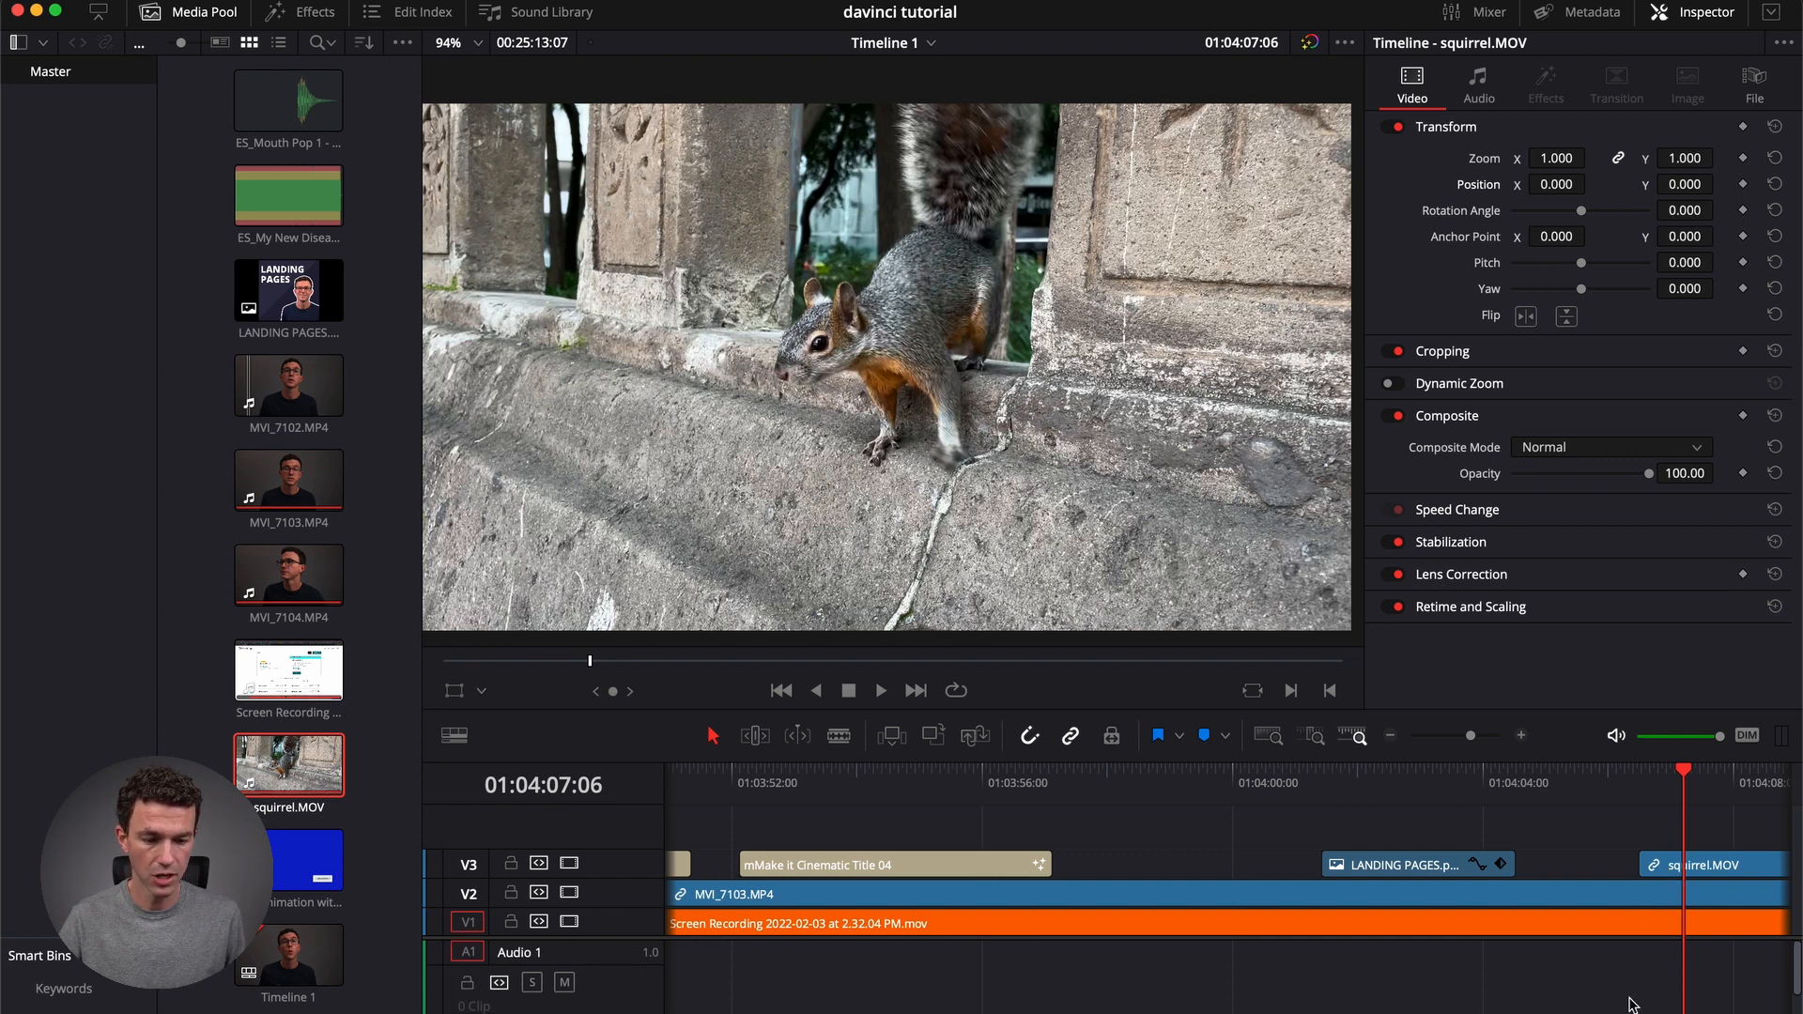
pyautogui.click(1715, 1002)
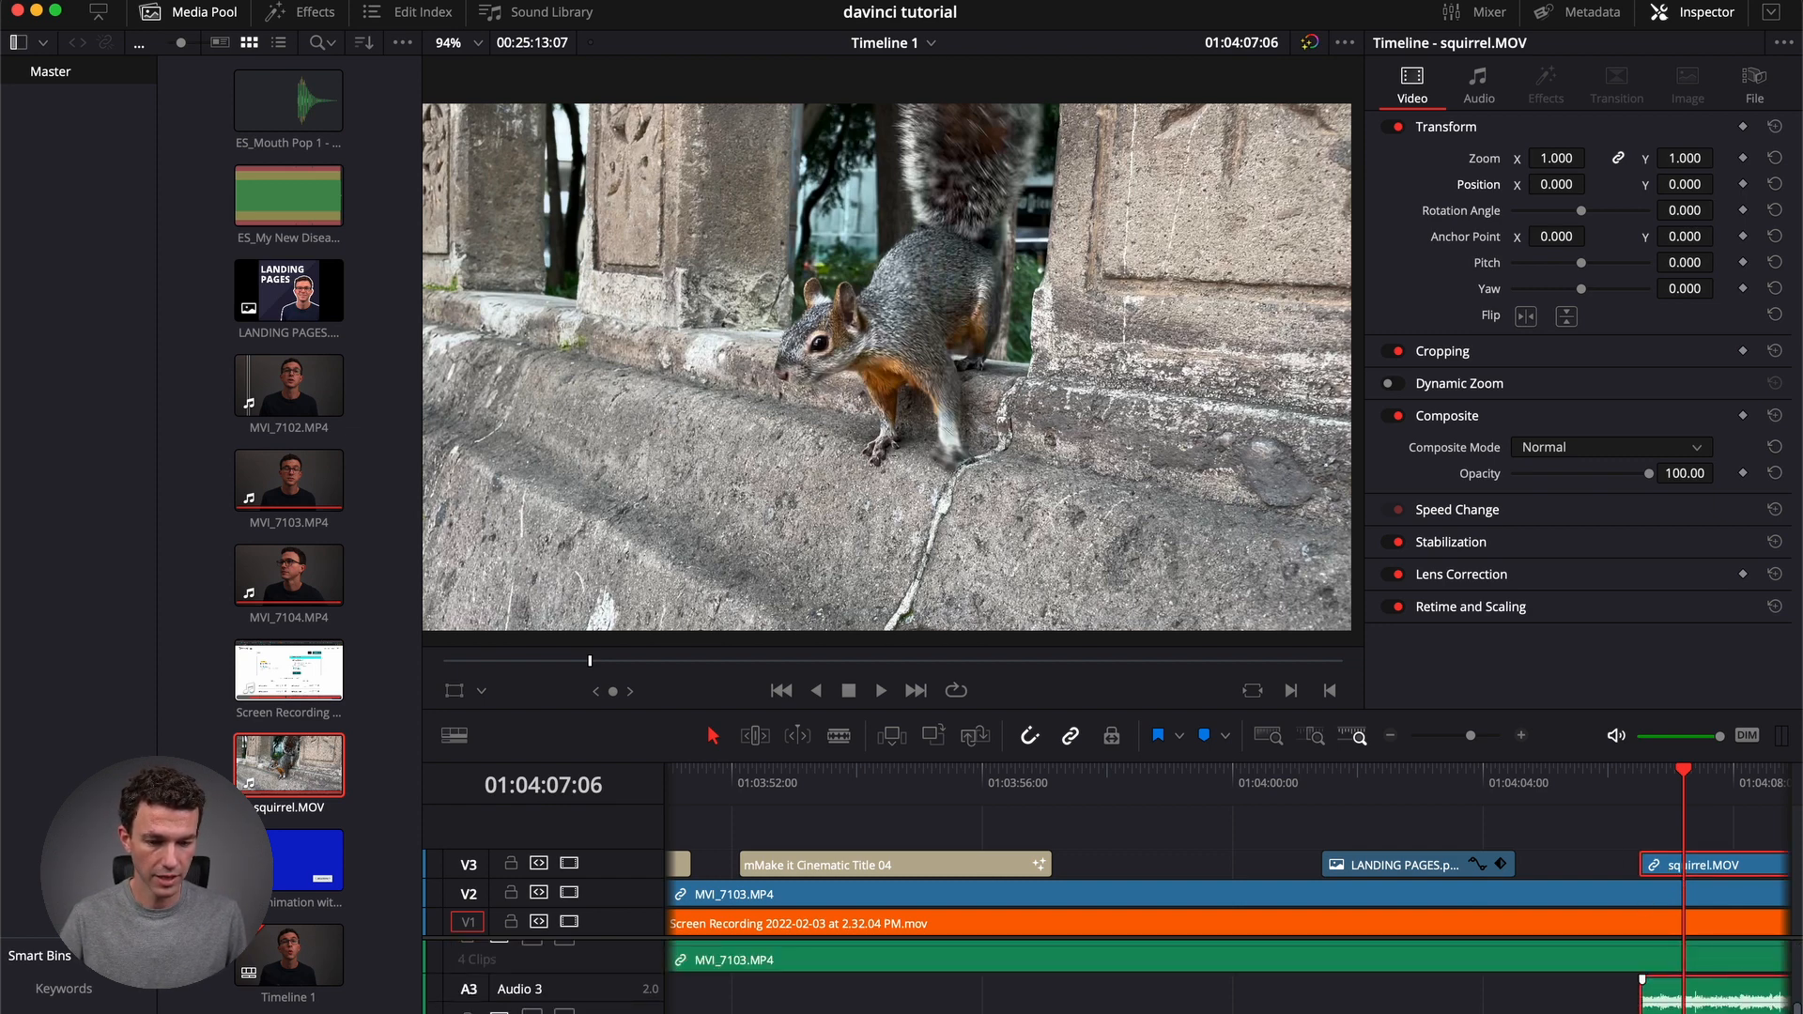
pyautogui.rightClick(1715, 1001)
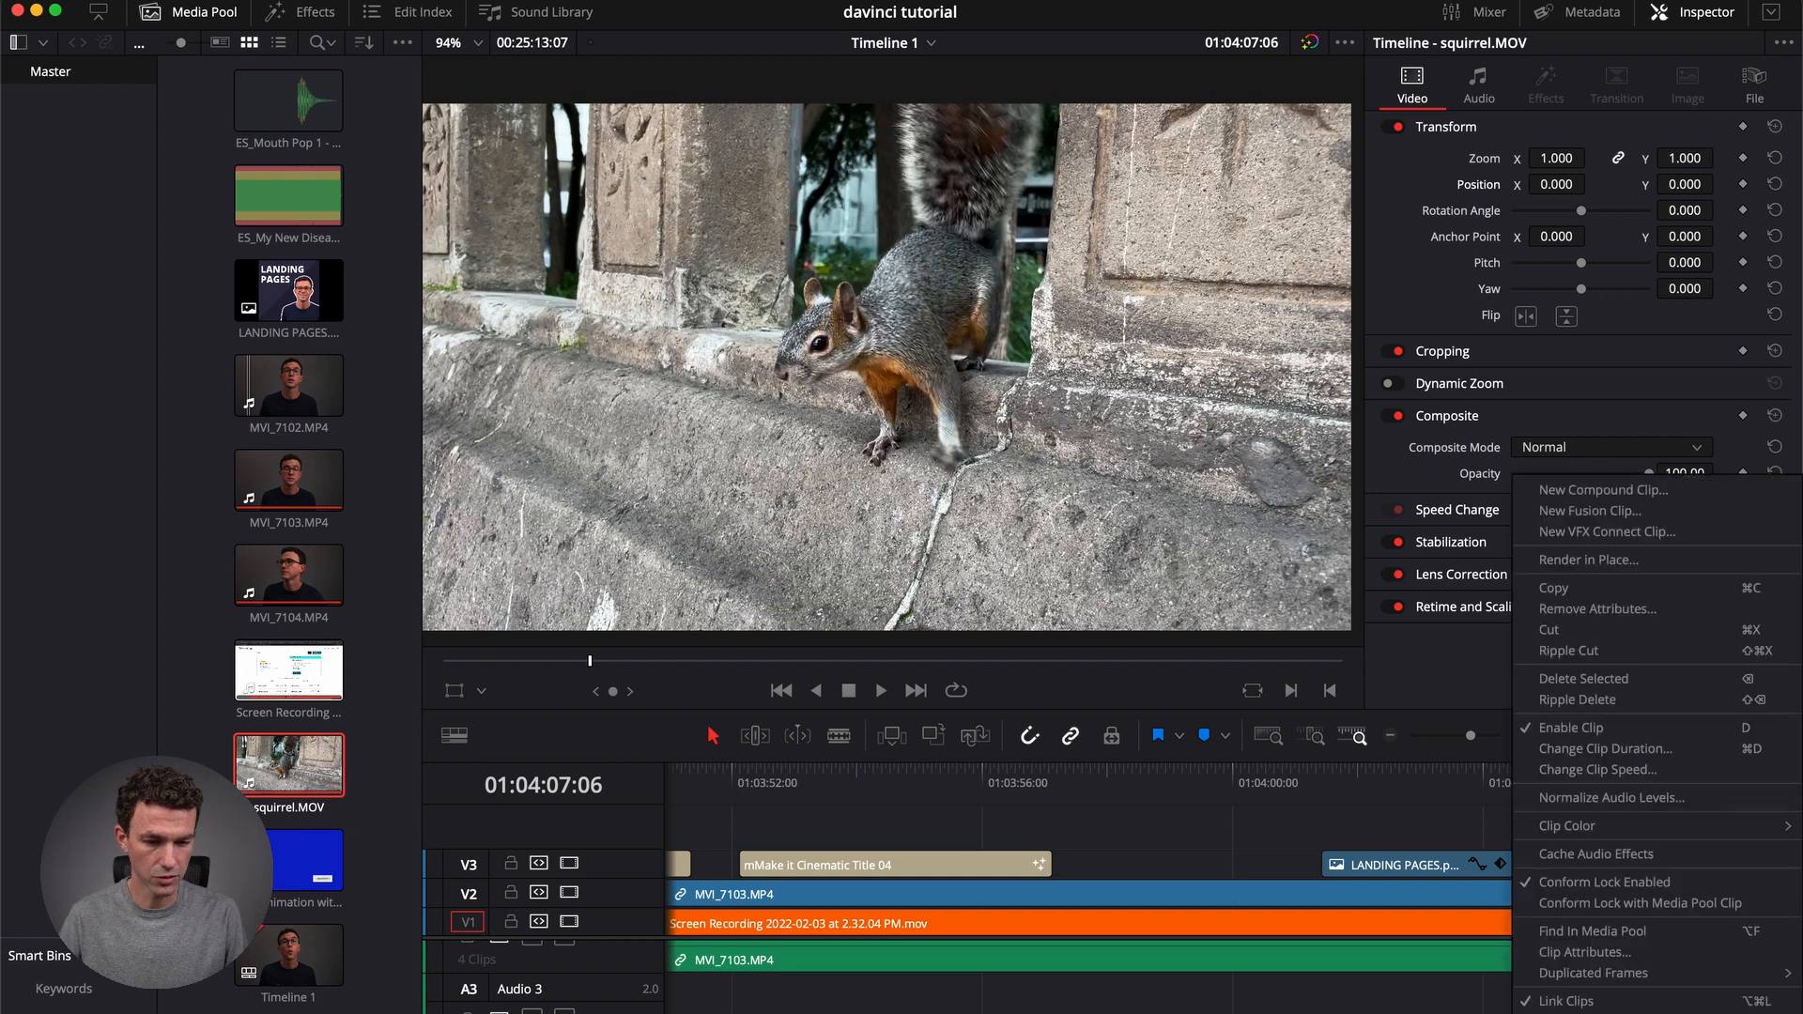
pyautogui.click(1567, 1001)
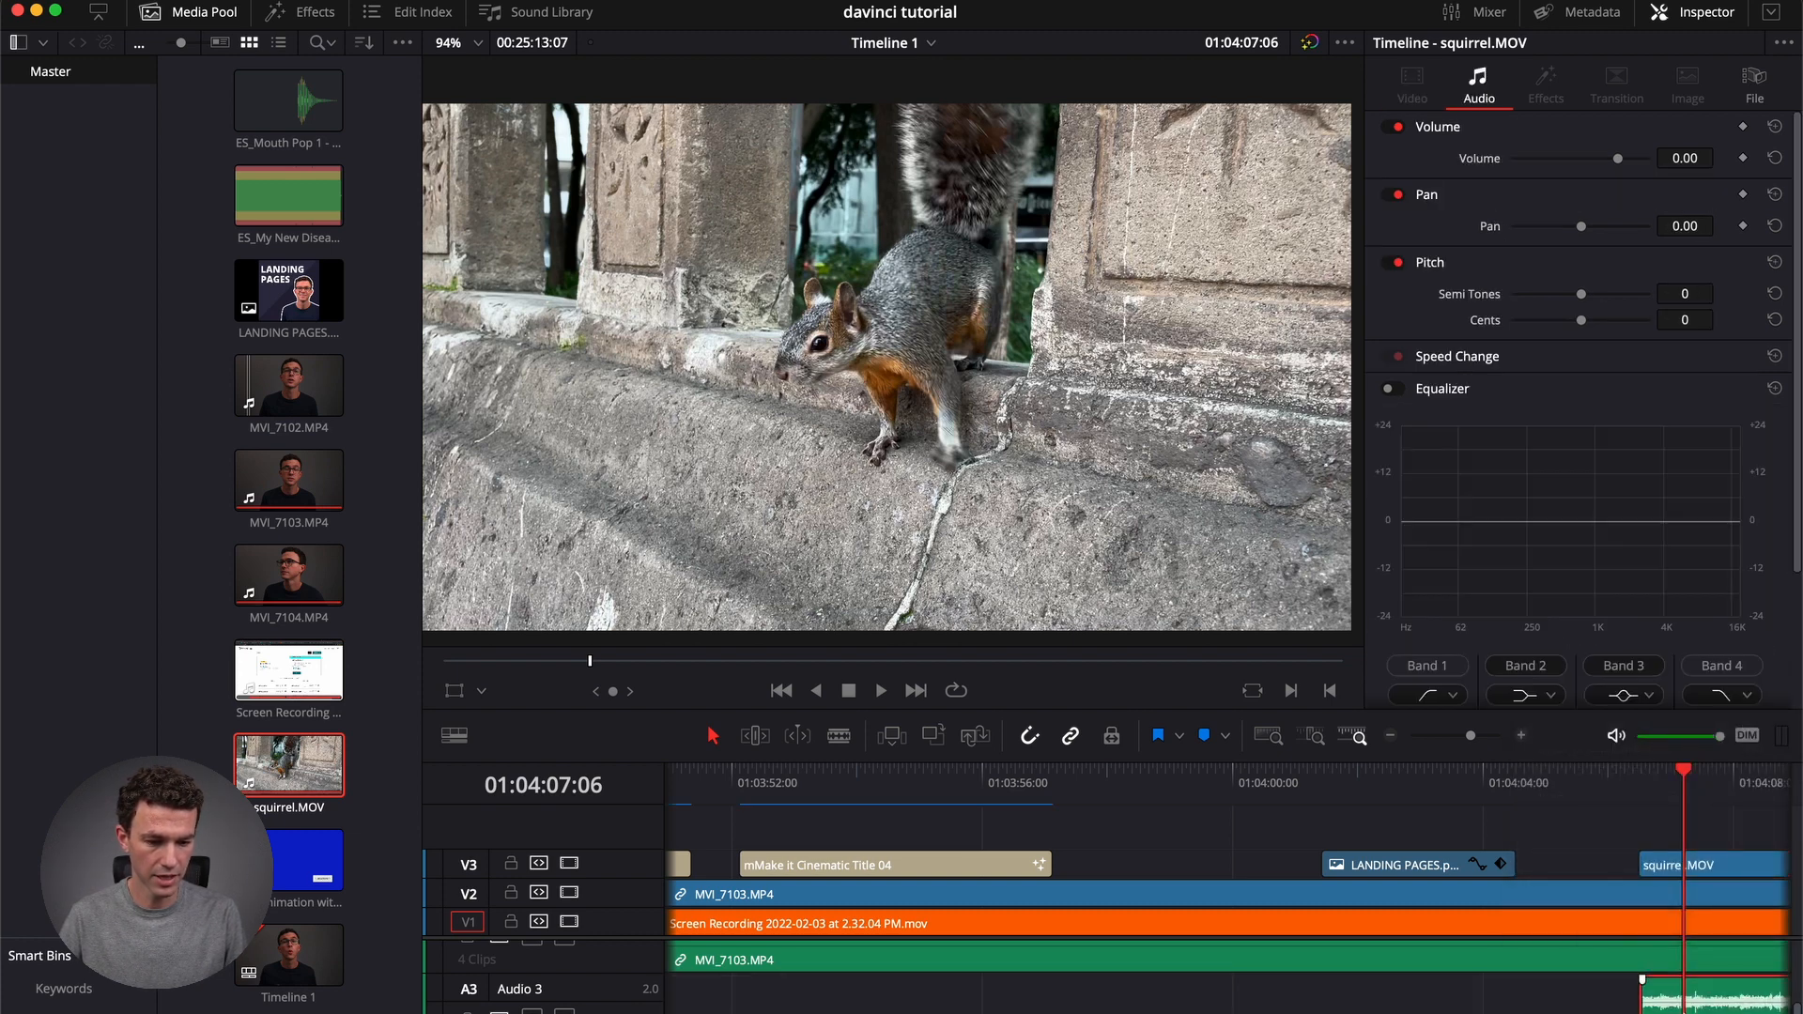
# Delete the unlinked squirrel.MOV audio and play back the B-roll clip with the camera audio.
pyautogui.press('Delete')
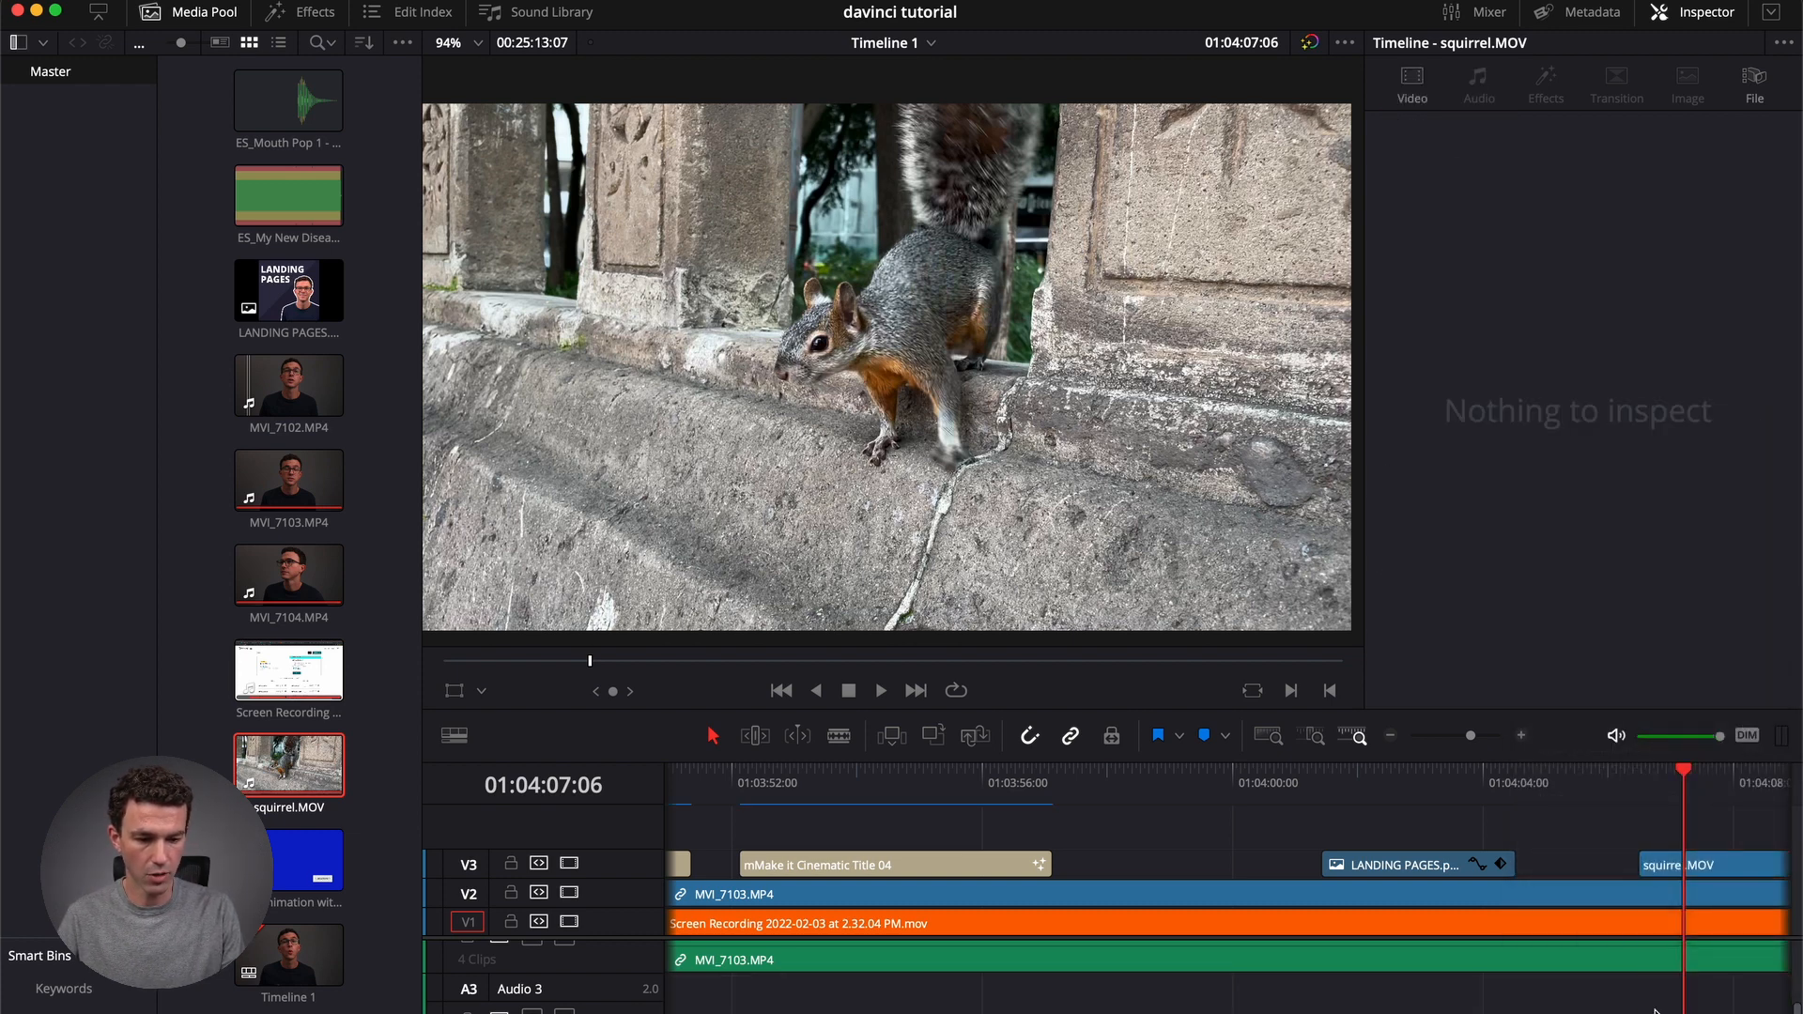
pyautogui.click(1640, 787)
pyautogui.click(1608, 787)
pyautogui.press('space')
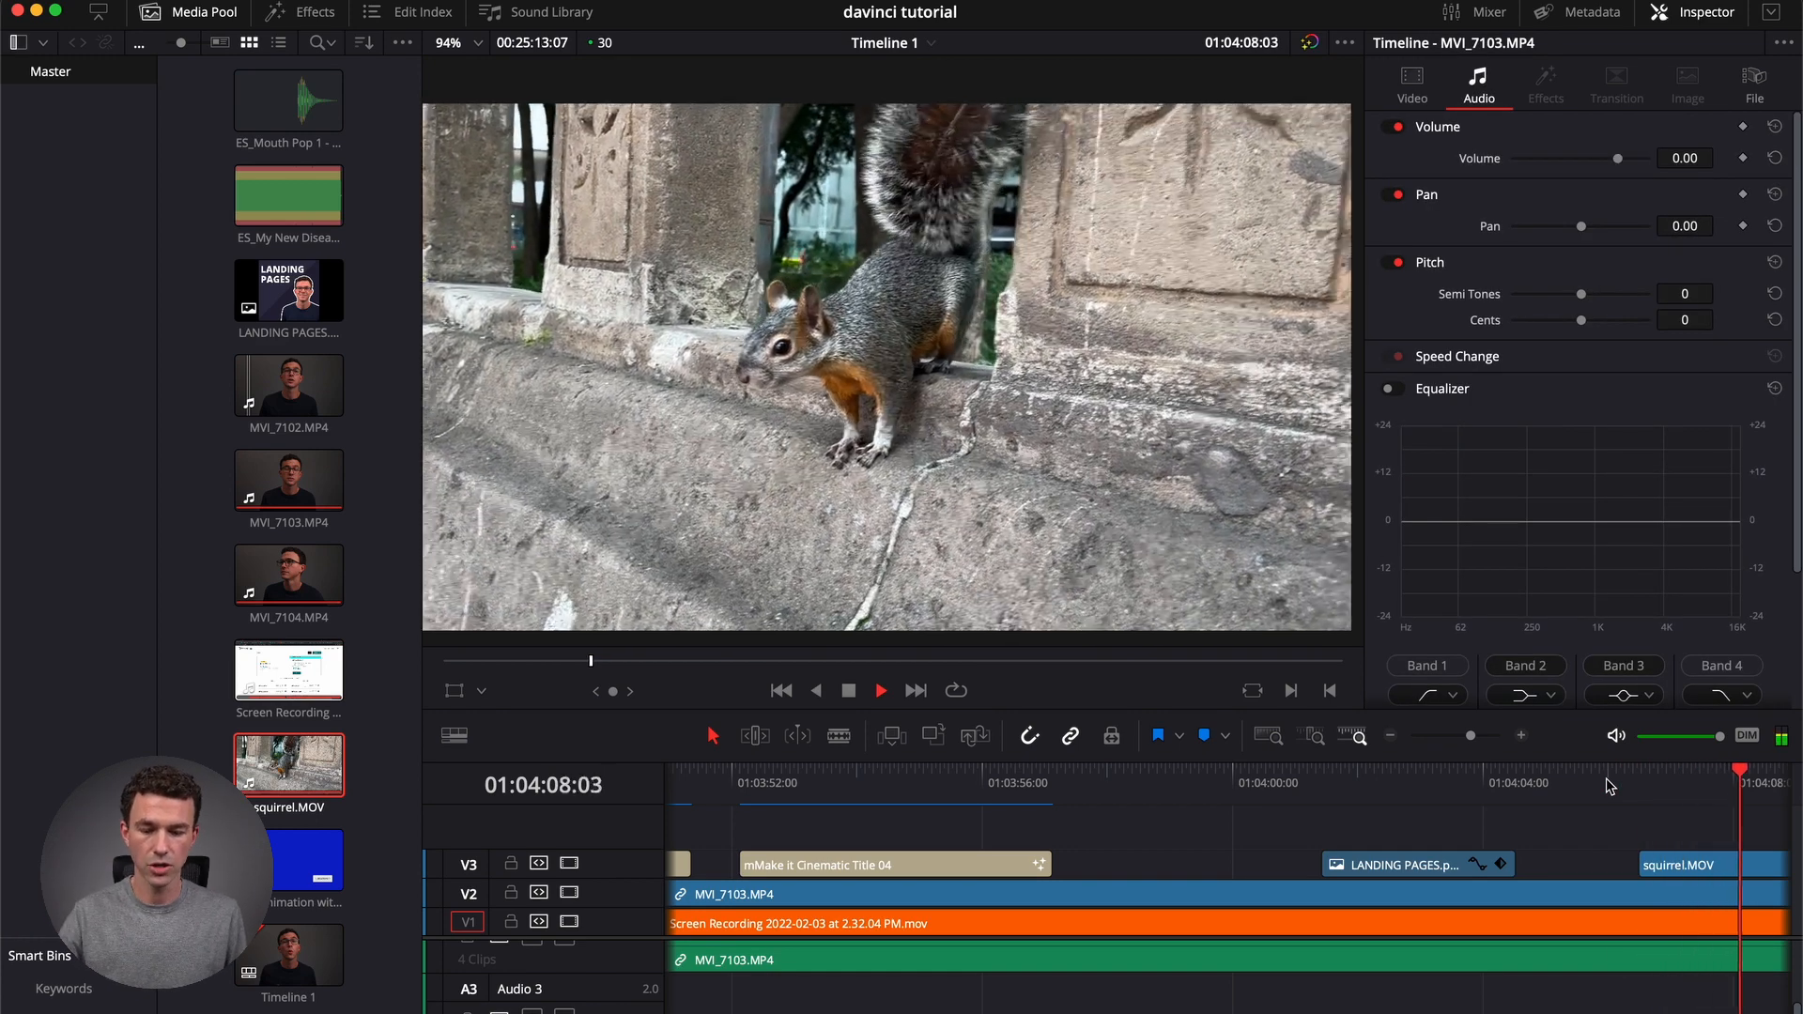
pyautogui.press('space')
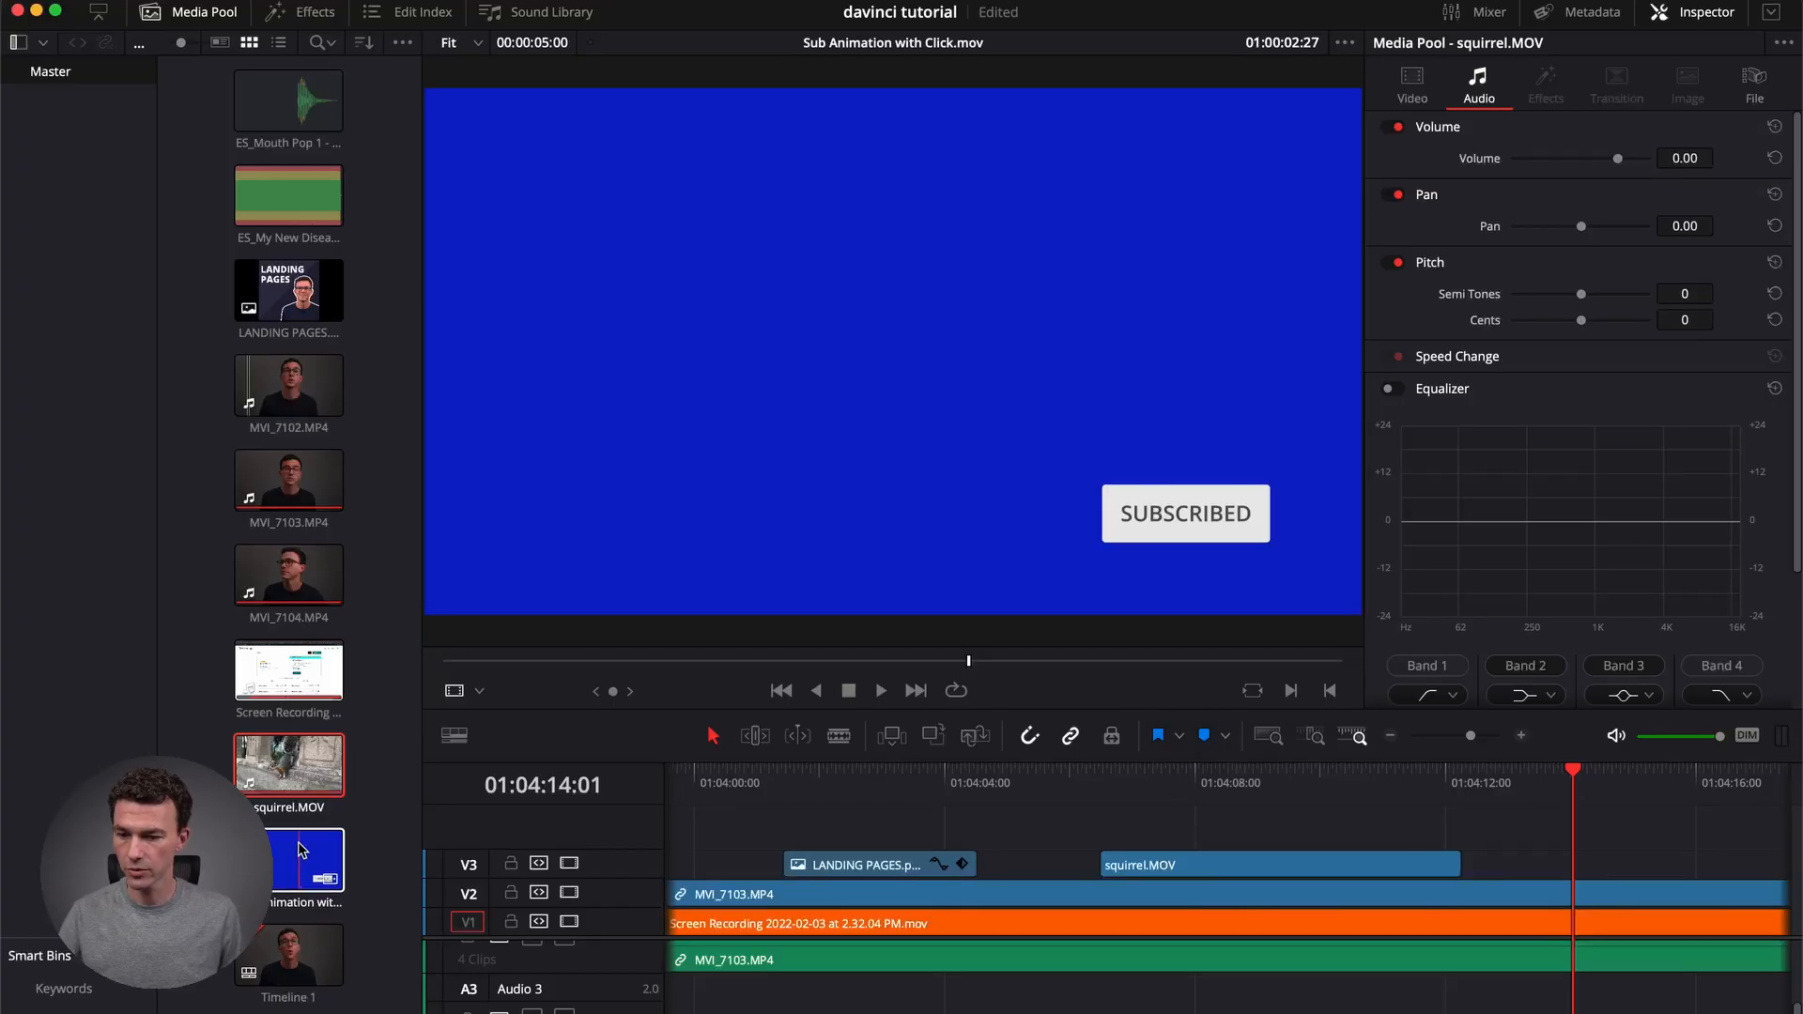
# Add Sub Animation with Click.mov to V3 at 01:04:14:01, after the squirrel.MOV clip, and play back the animation.
pyautogui.moveTo(299, 850); pyautogui.dragTo(1603, 870)
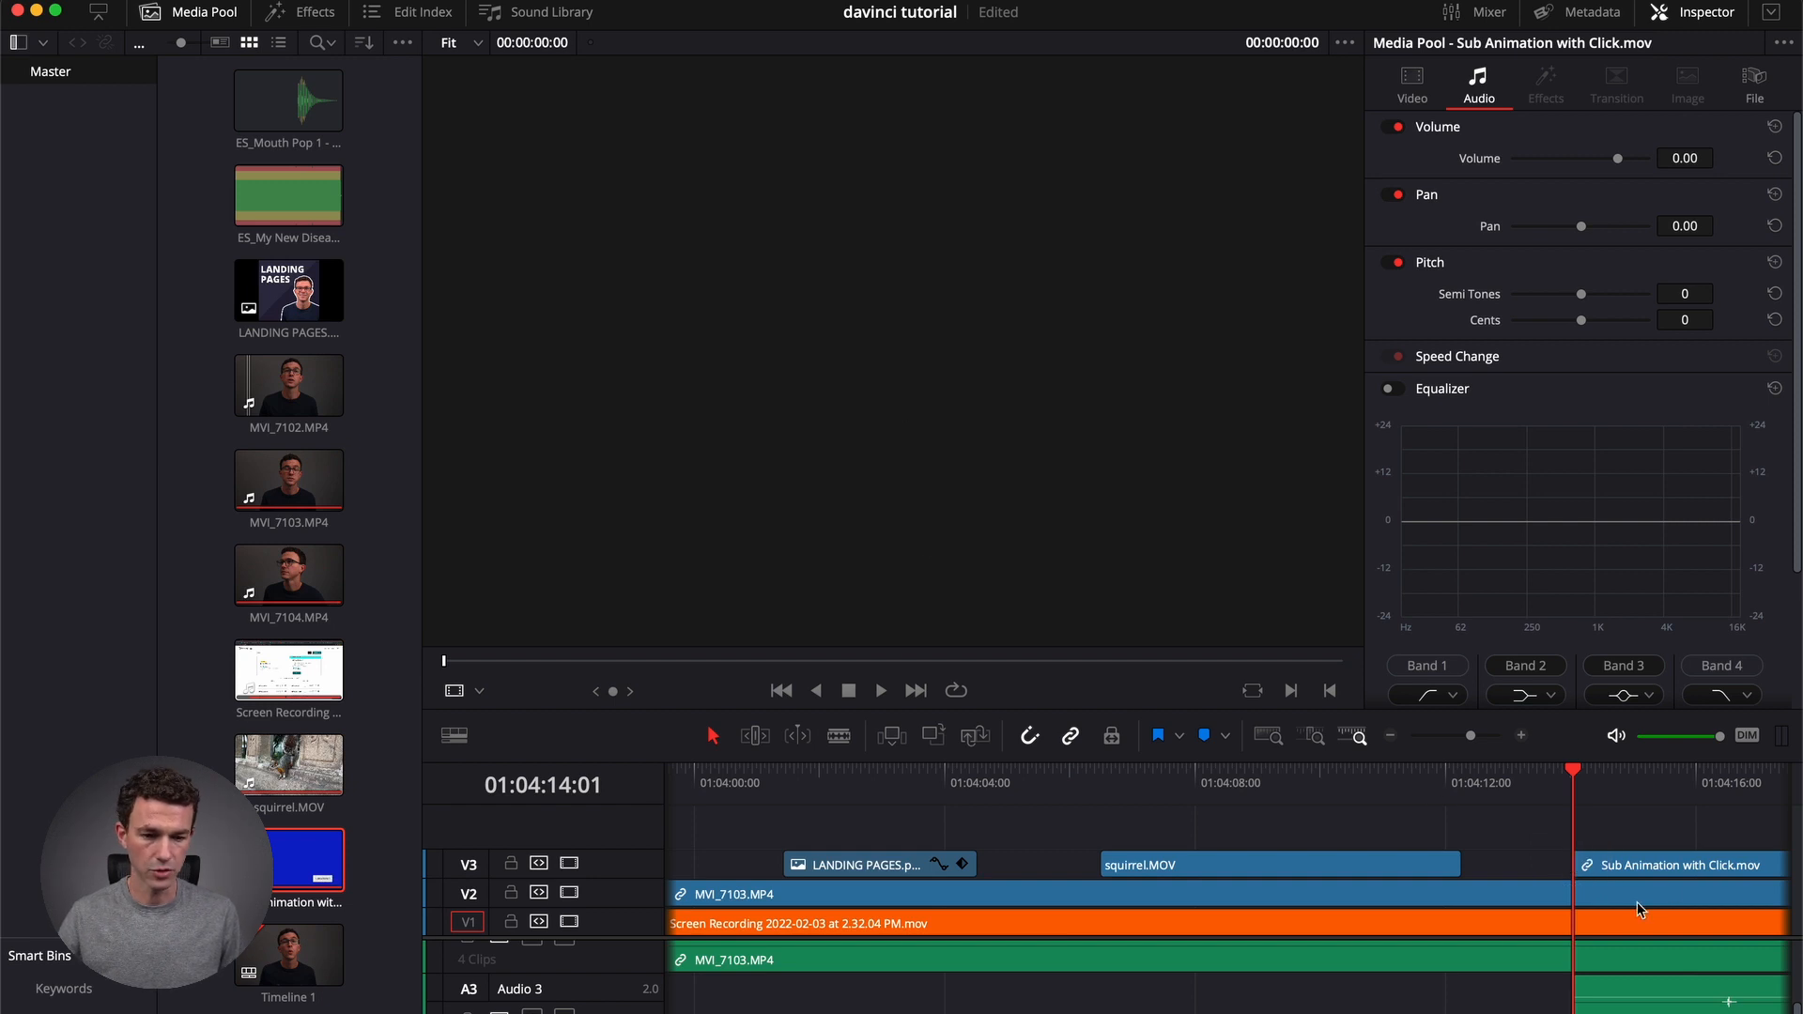
pyautogui.click(1675, 780)
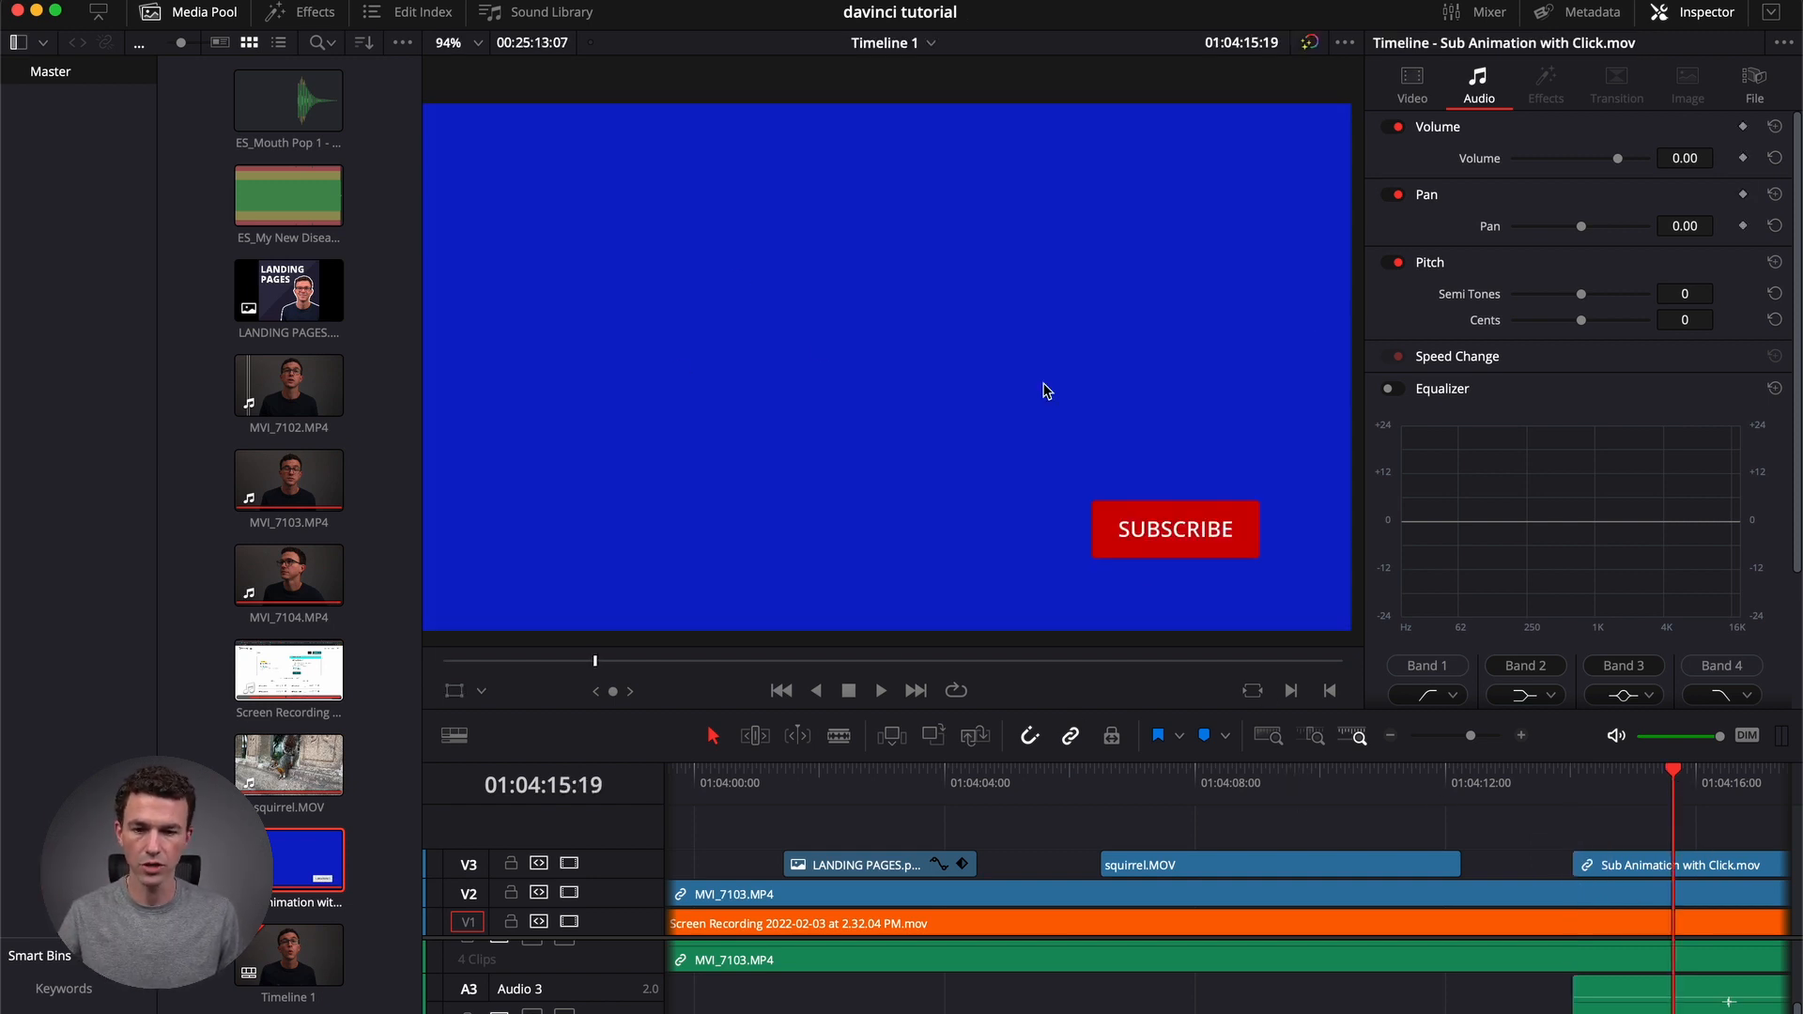
pyautogui.click(1549, 794)
pyautogui.press('space')
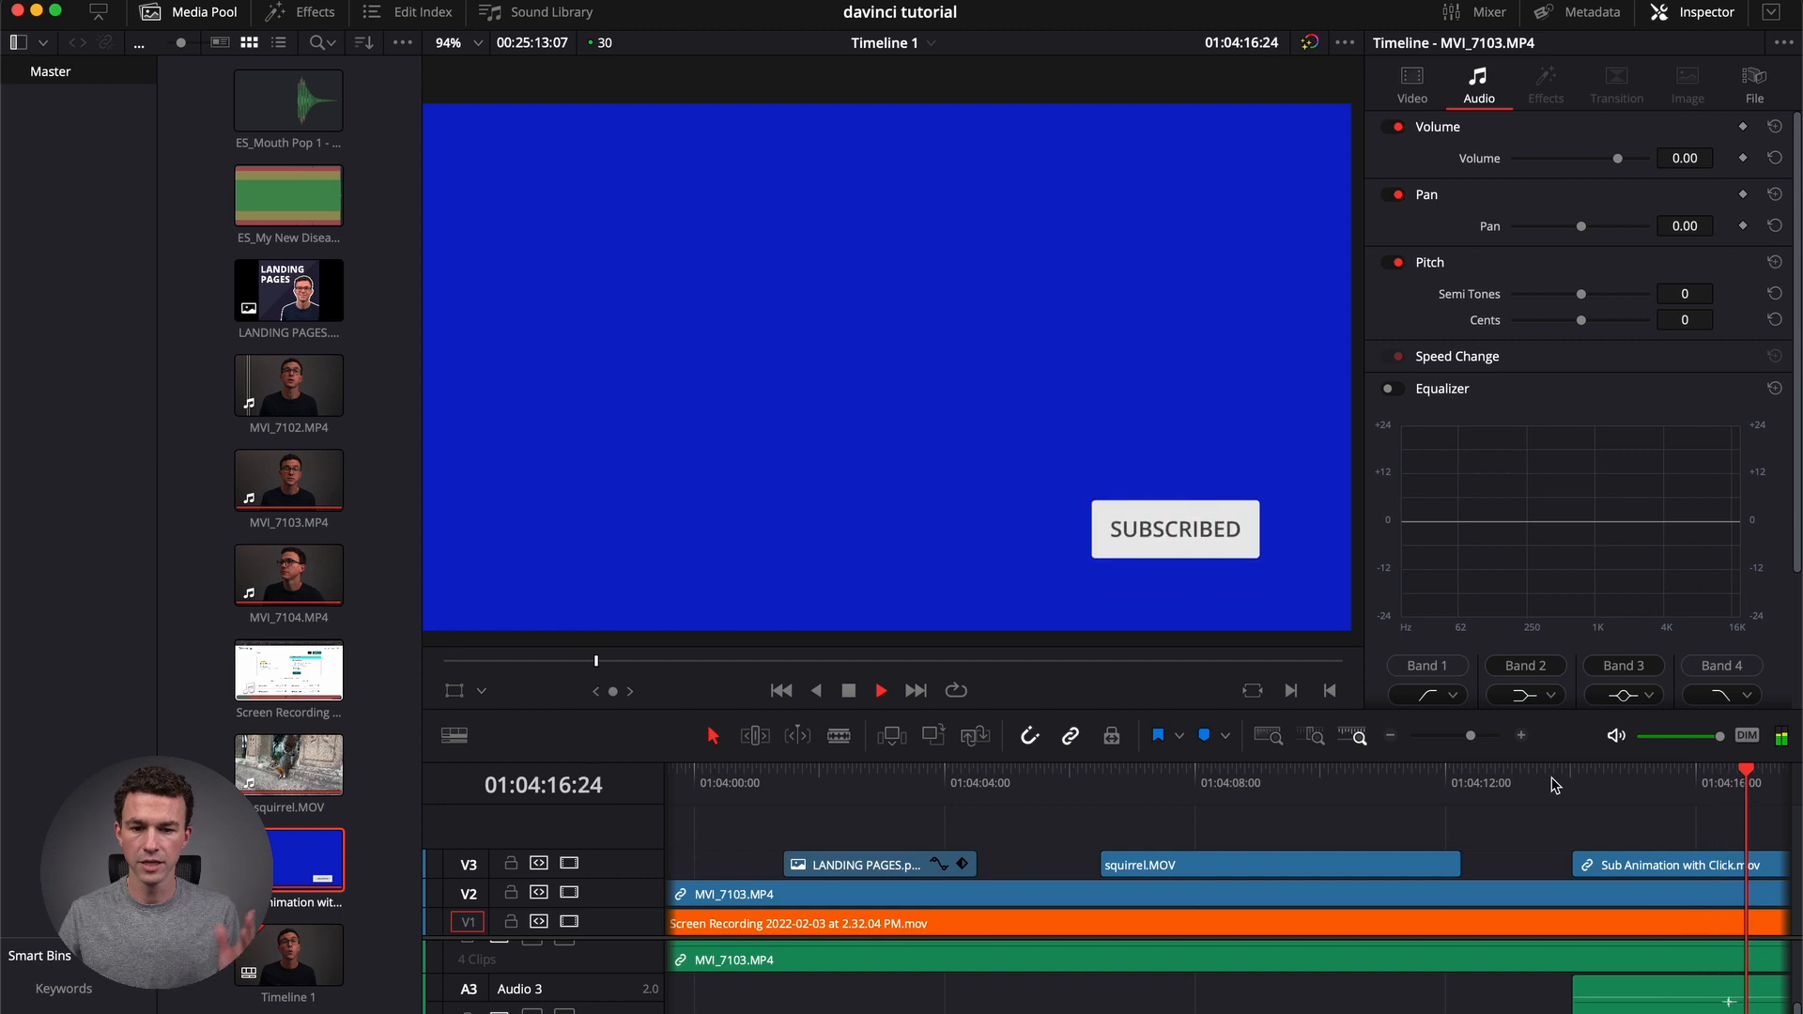
pyautogui.press('space')
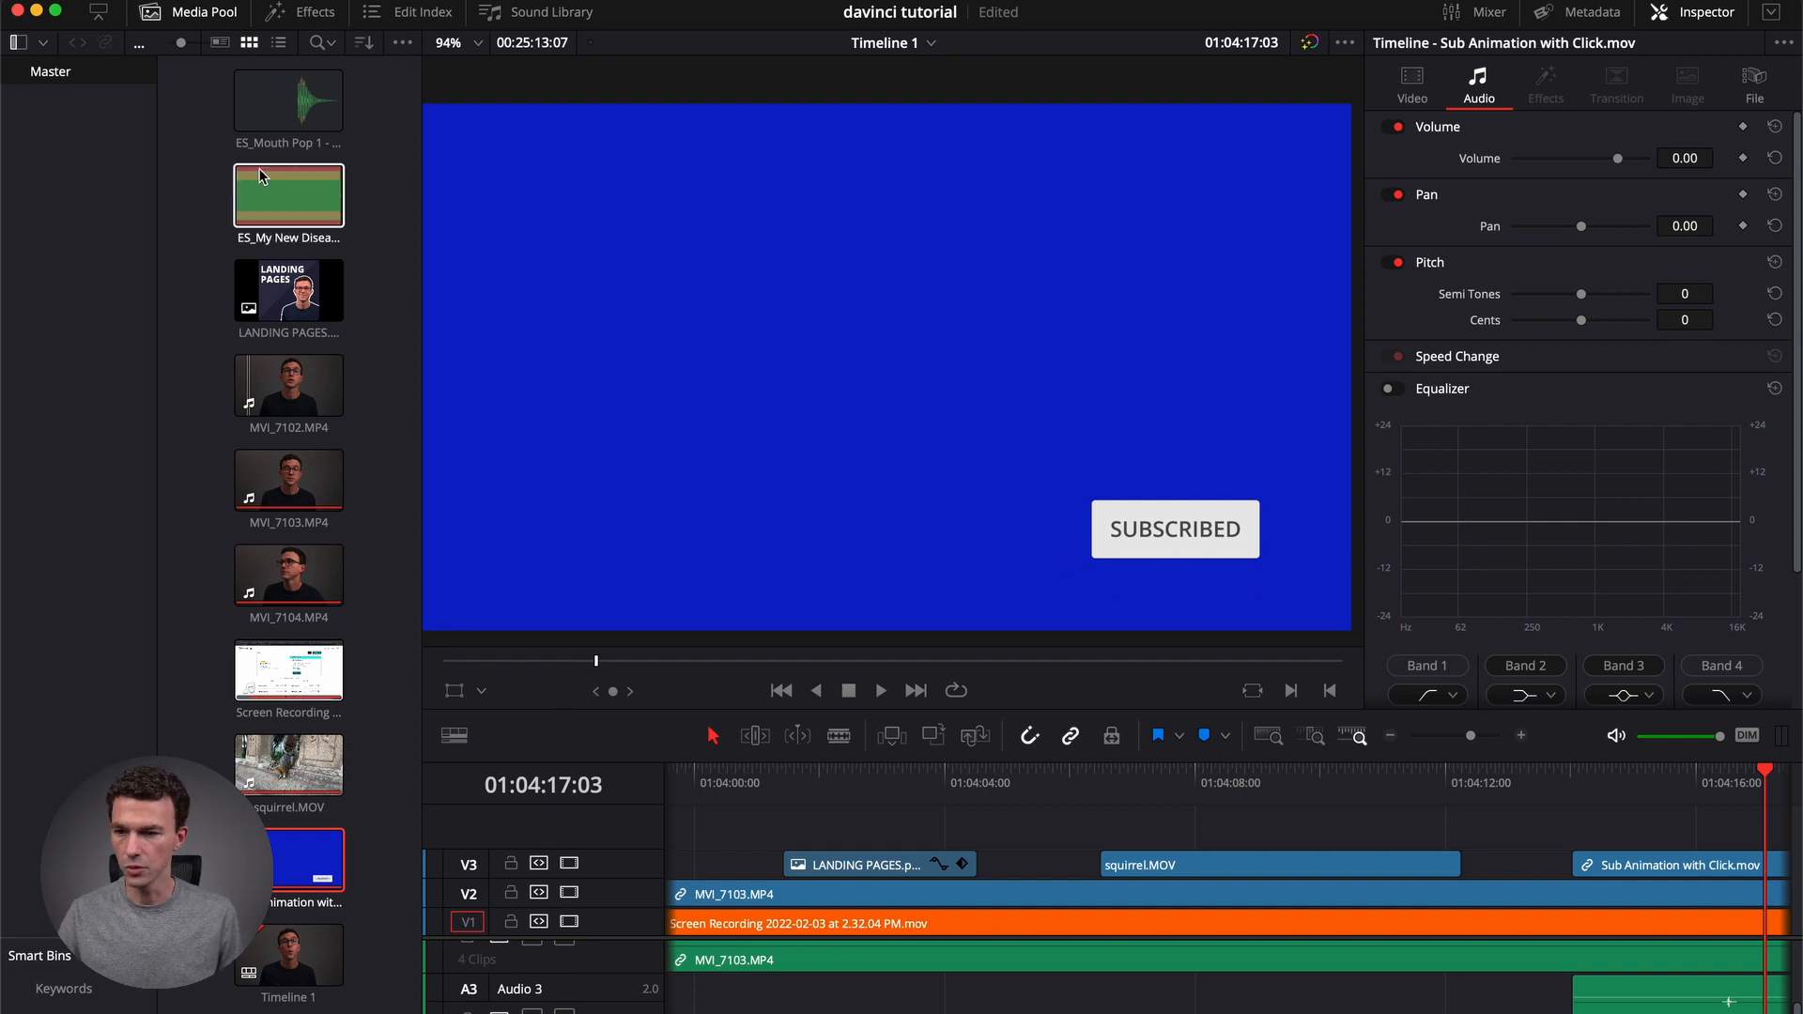
# Find the 3D Keyer effect by searching for "3d" and apply it to the Sub Animation with Click.mov clip on V3.
pyautogui.press('q')
pyautogui.click(200, 13)
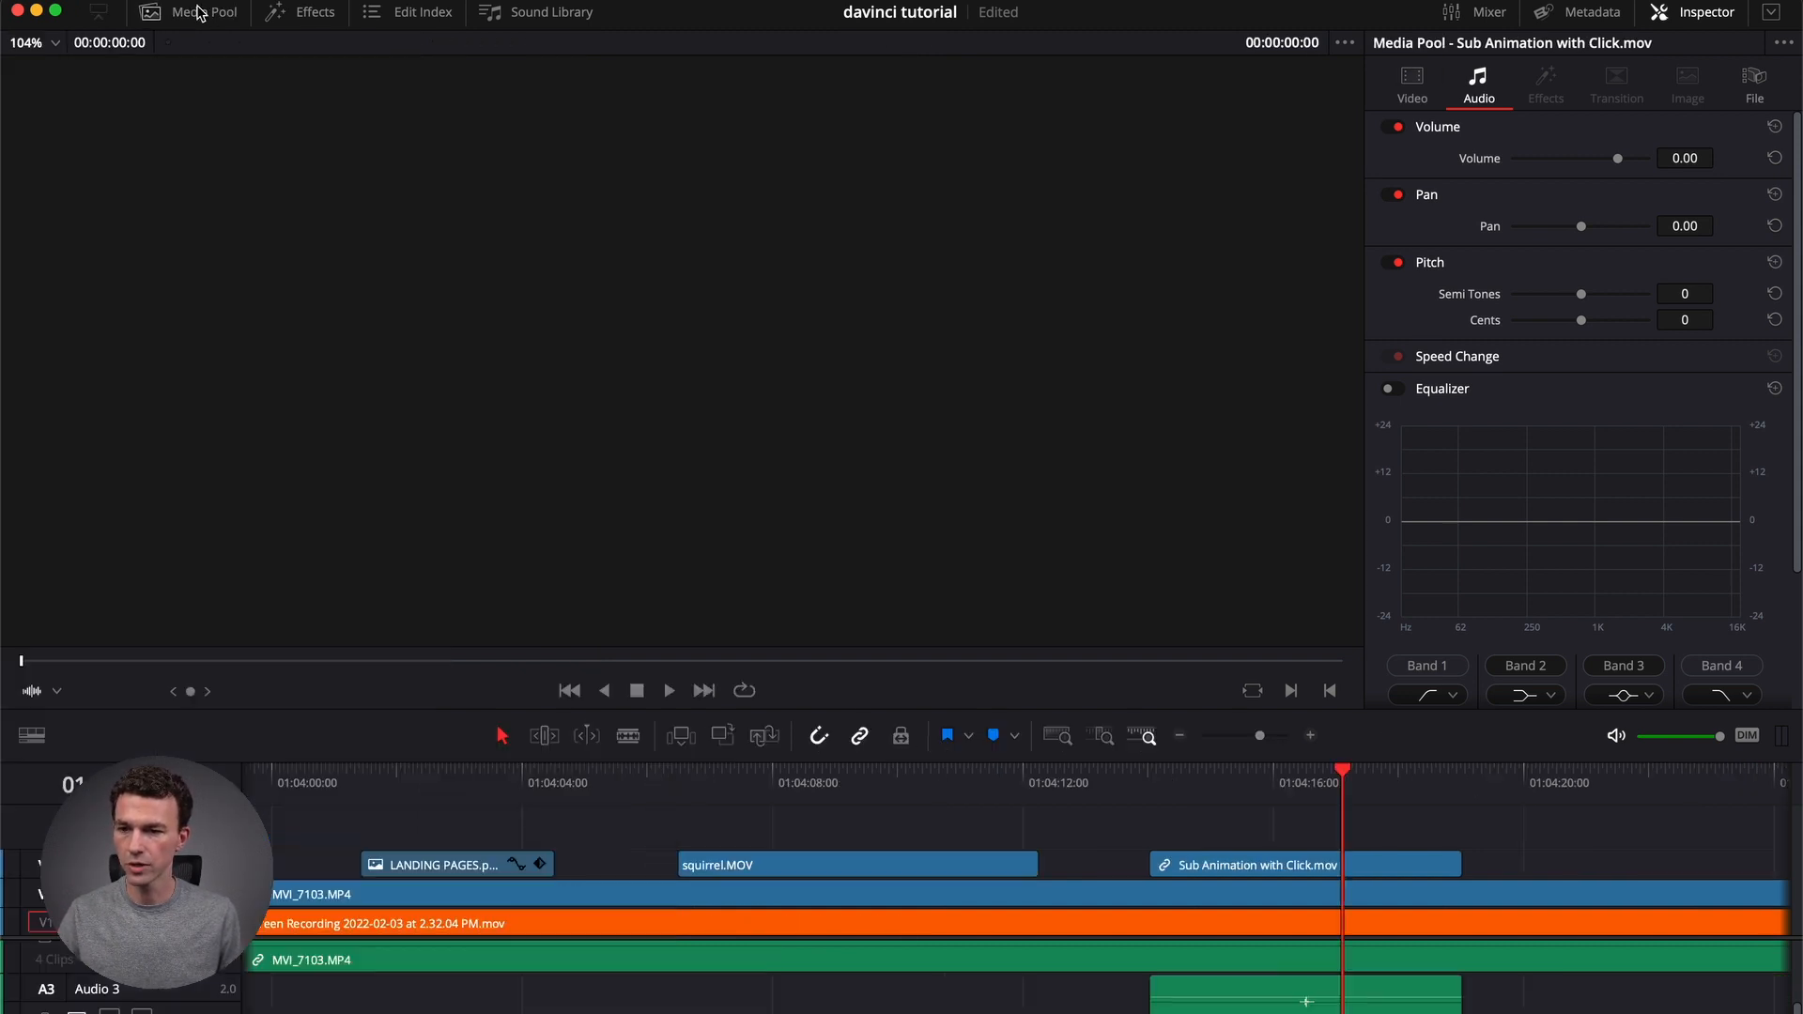
pyautogui.click(289, 15)
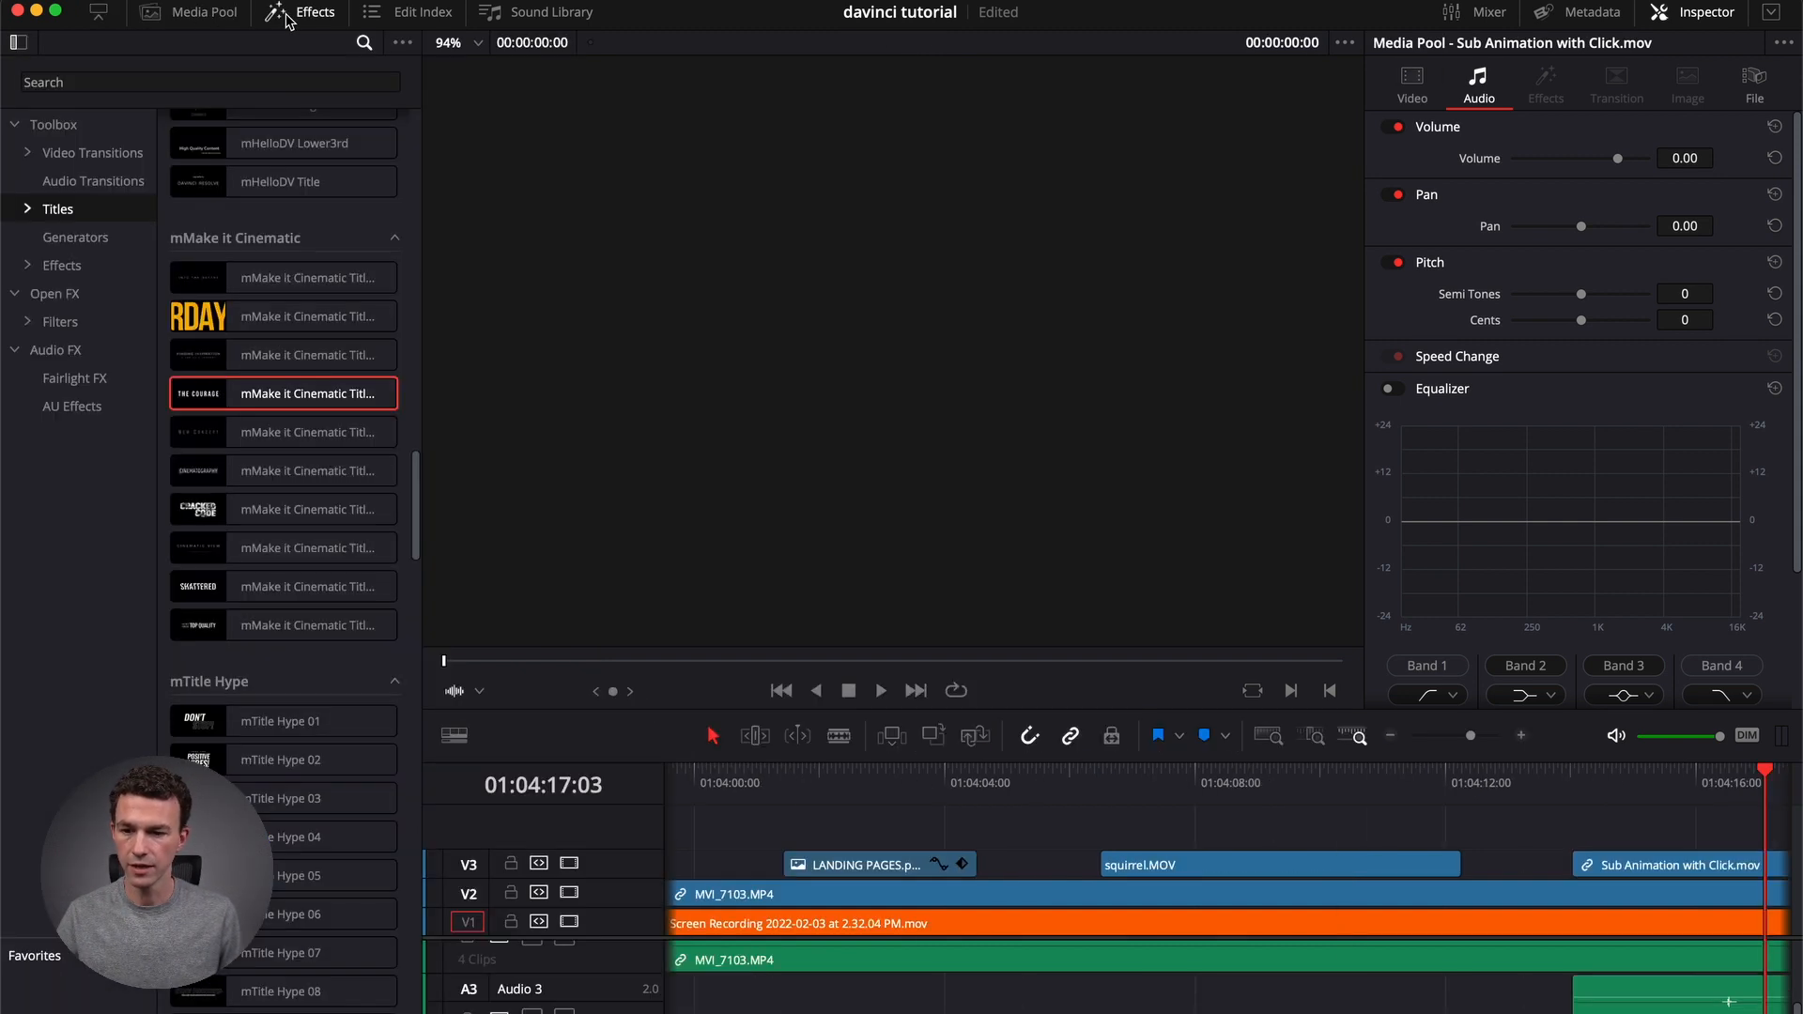
pyautogui.click(72, 297)
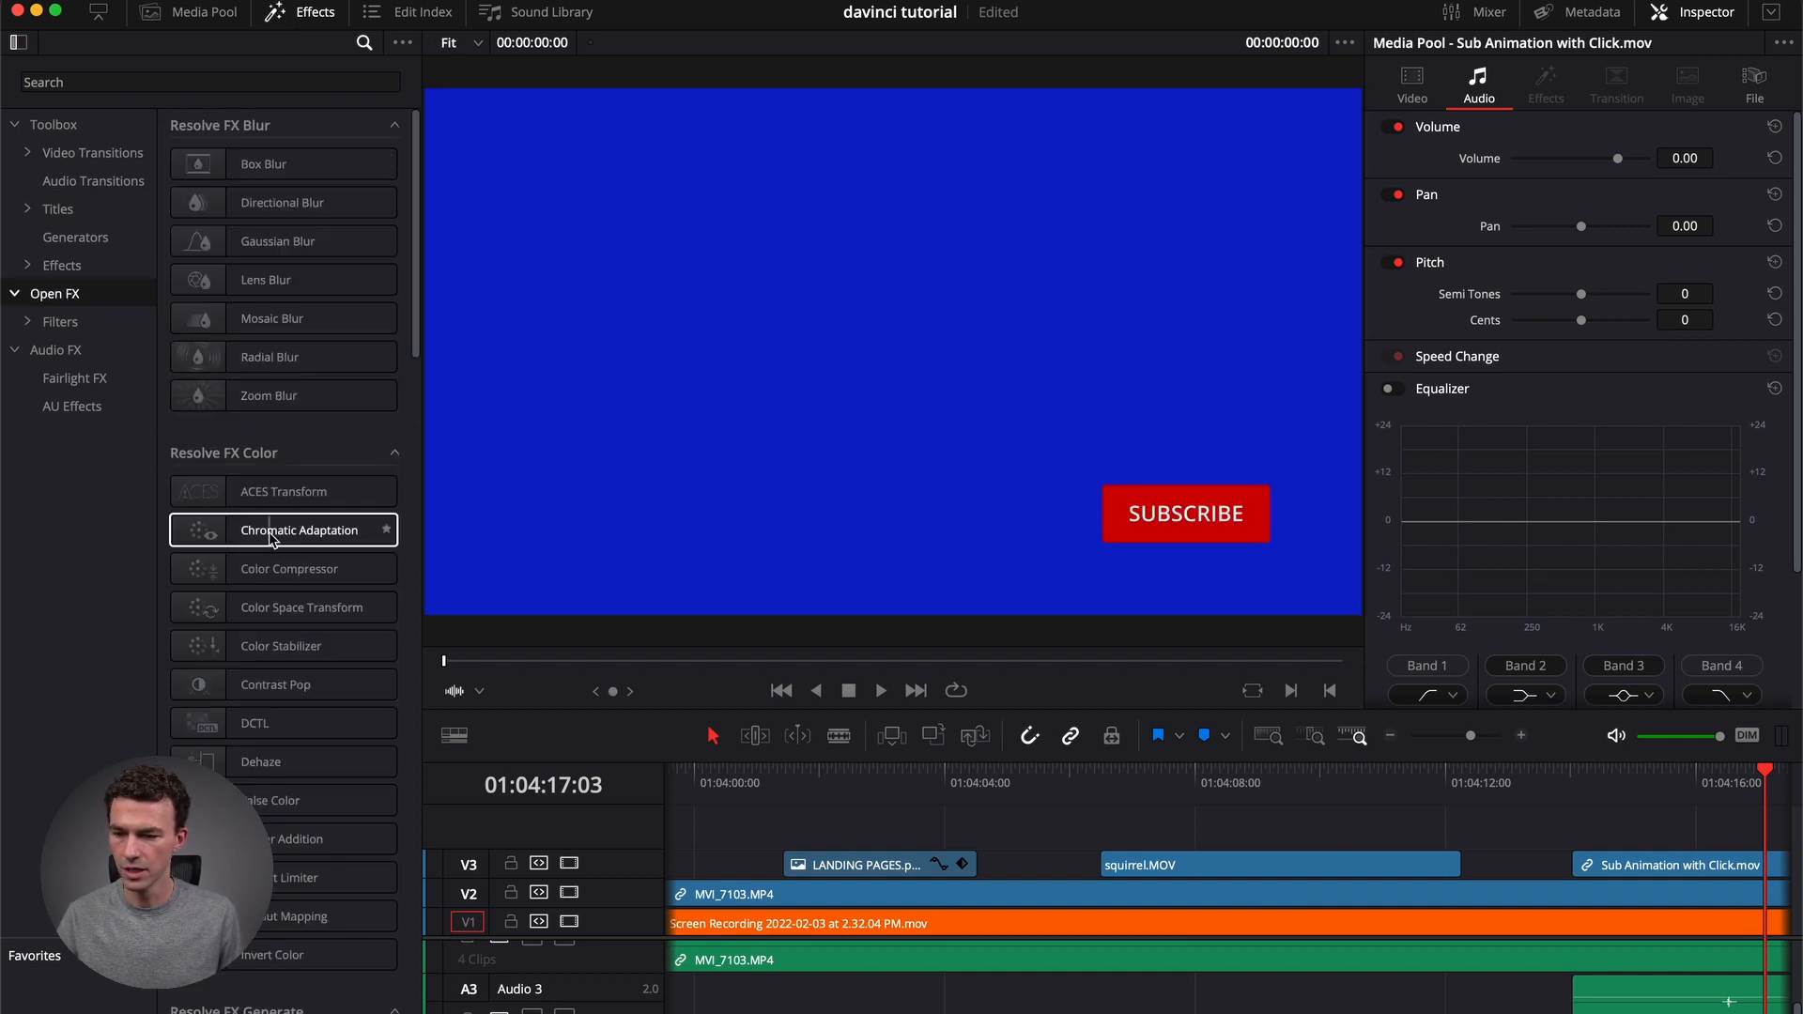
pyautogui.click(199, 81)
pyautogui.write('3d')
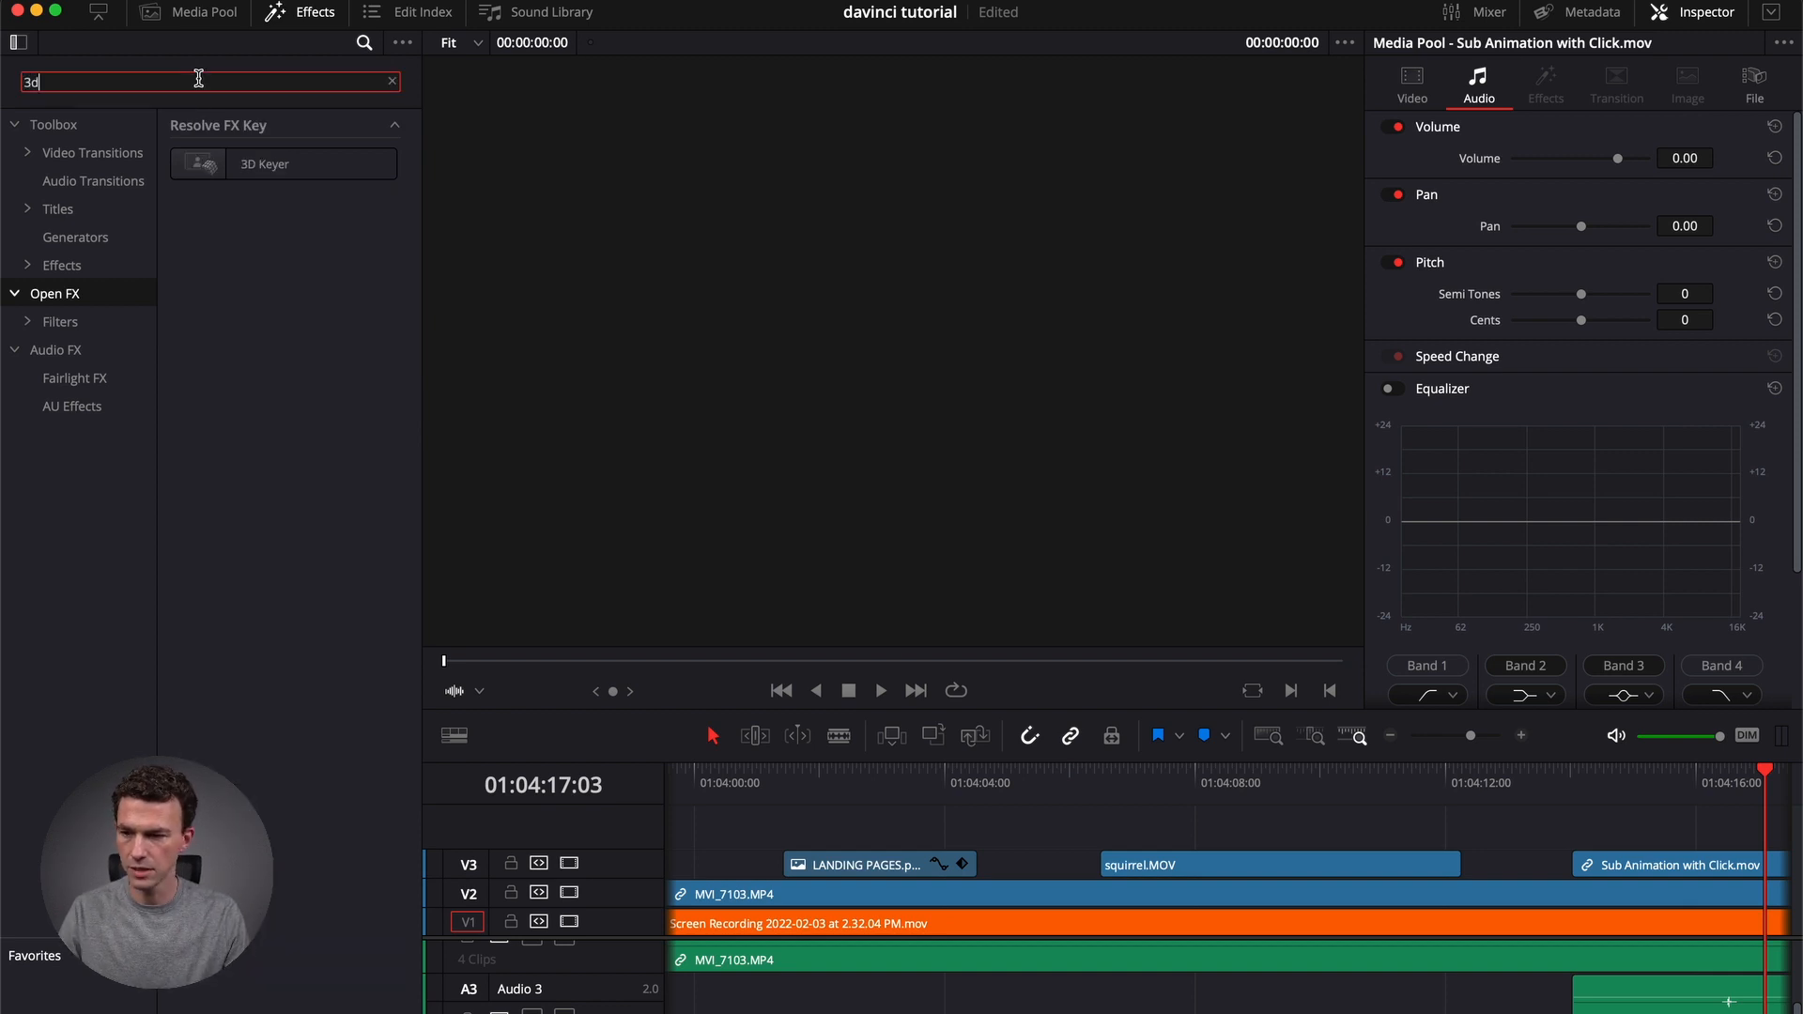
pyautogui.moveTo(239, 168); pyautogui.dragTo(1614, 872)
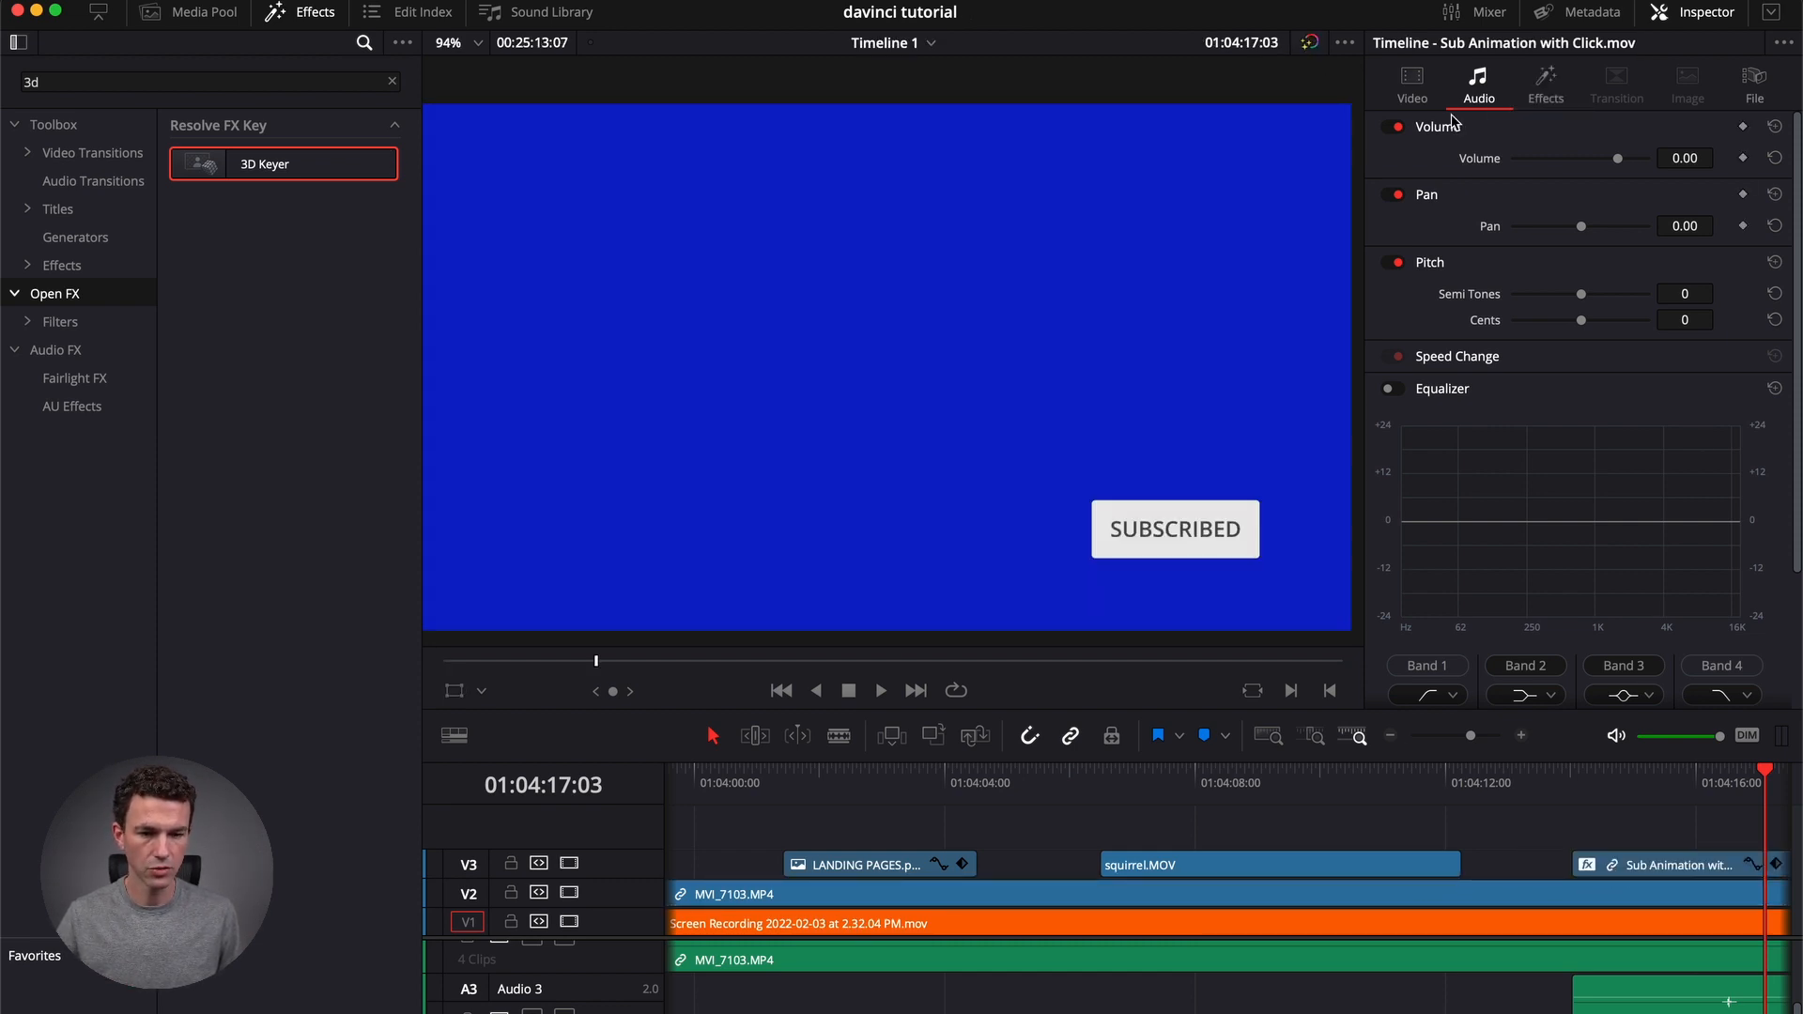
# Key out the subscribe animation's blue background by turning on the Open FX Overlay and sampling the blue for the 3D Keyer.
pyautogui.click(1537, 83)
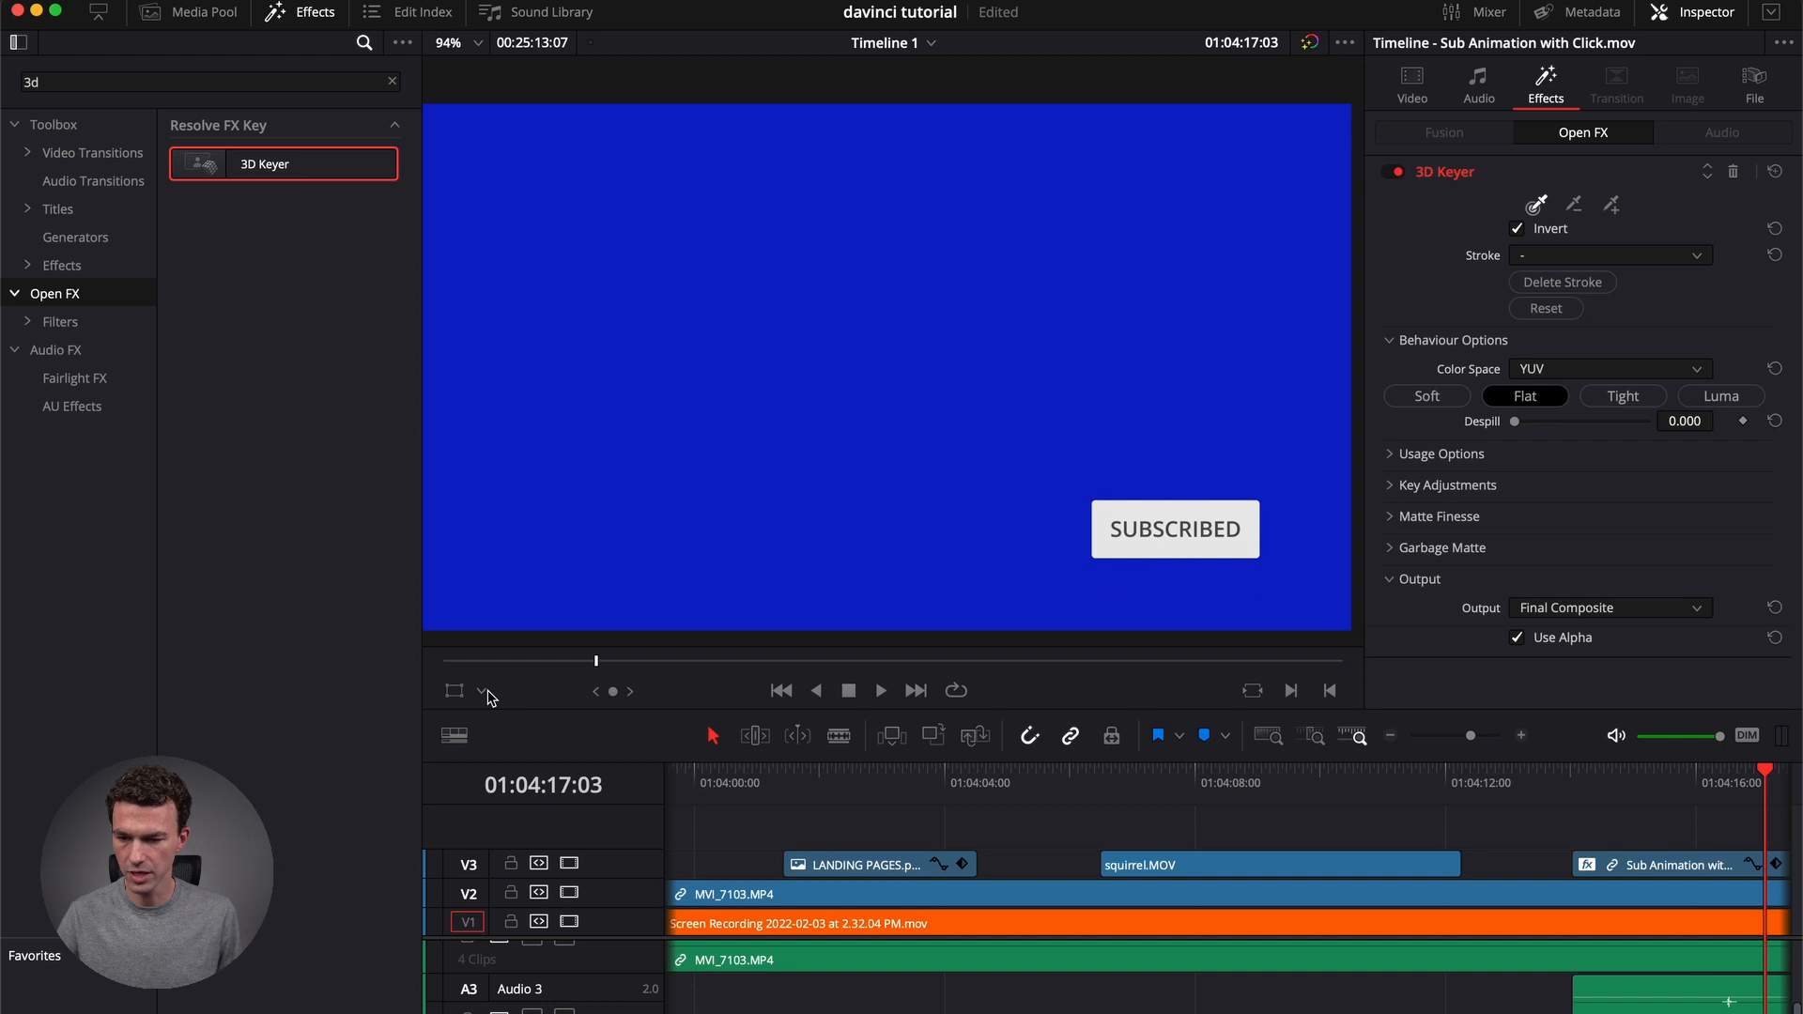
pyautogui.click(482, 691)
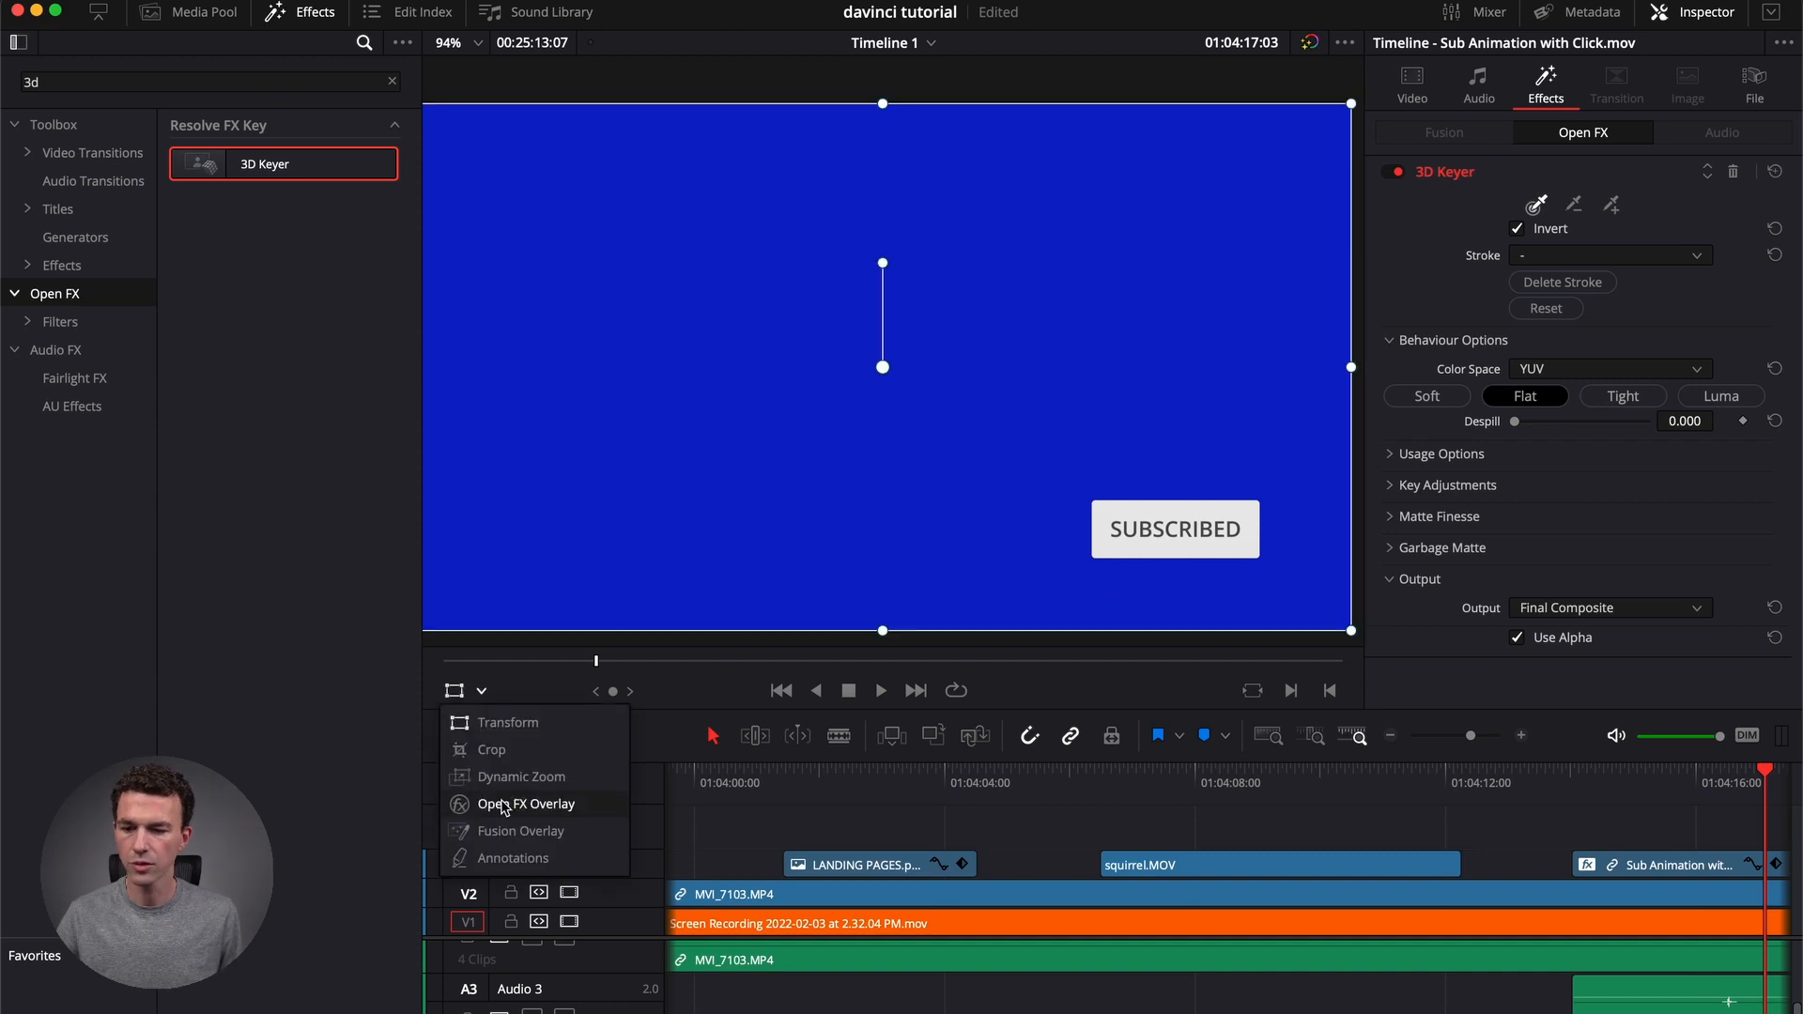
pyautogui.click(504, 805)
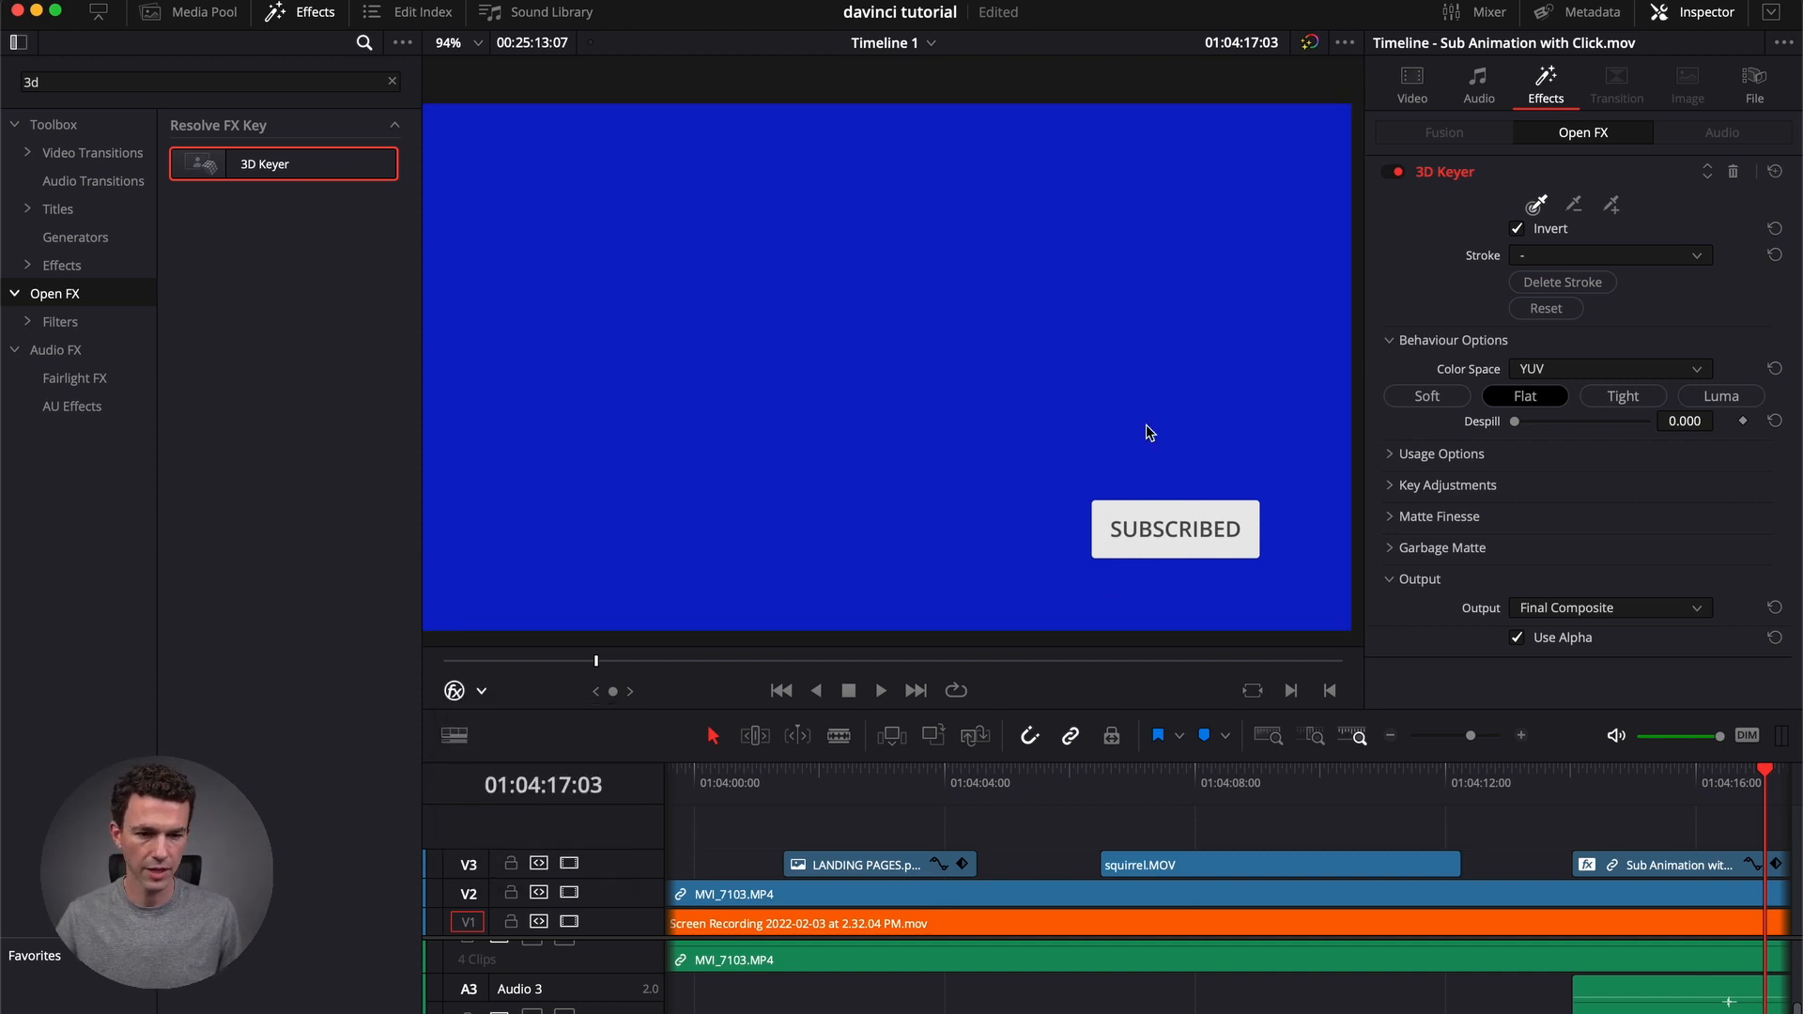
pyautogui.click(1535, 205)
pyautogui.moveTo(1191, 293); pyautogui.dragTo(1183, 302)
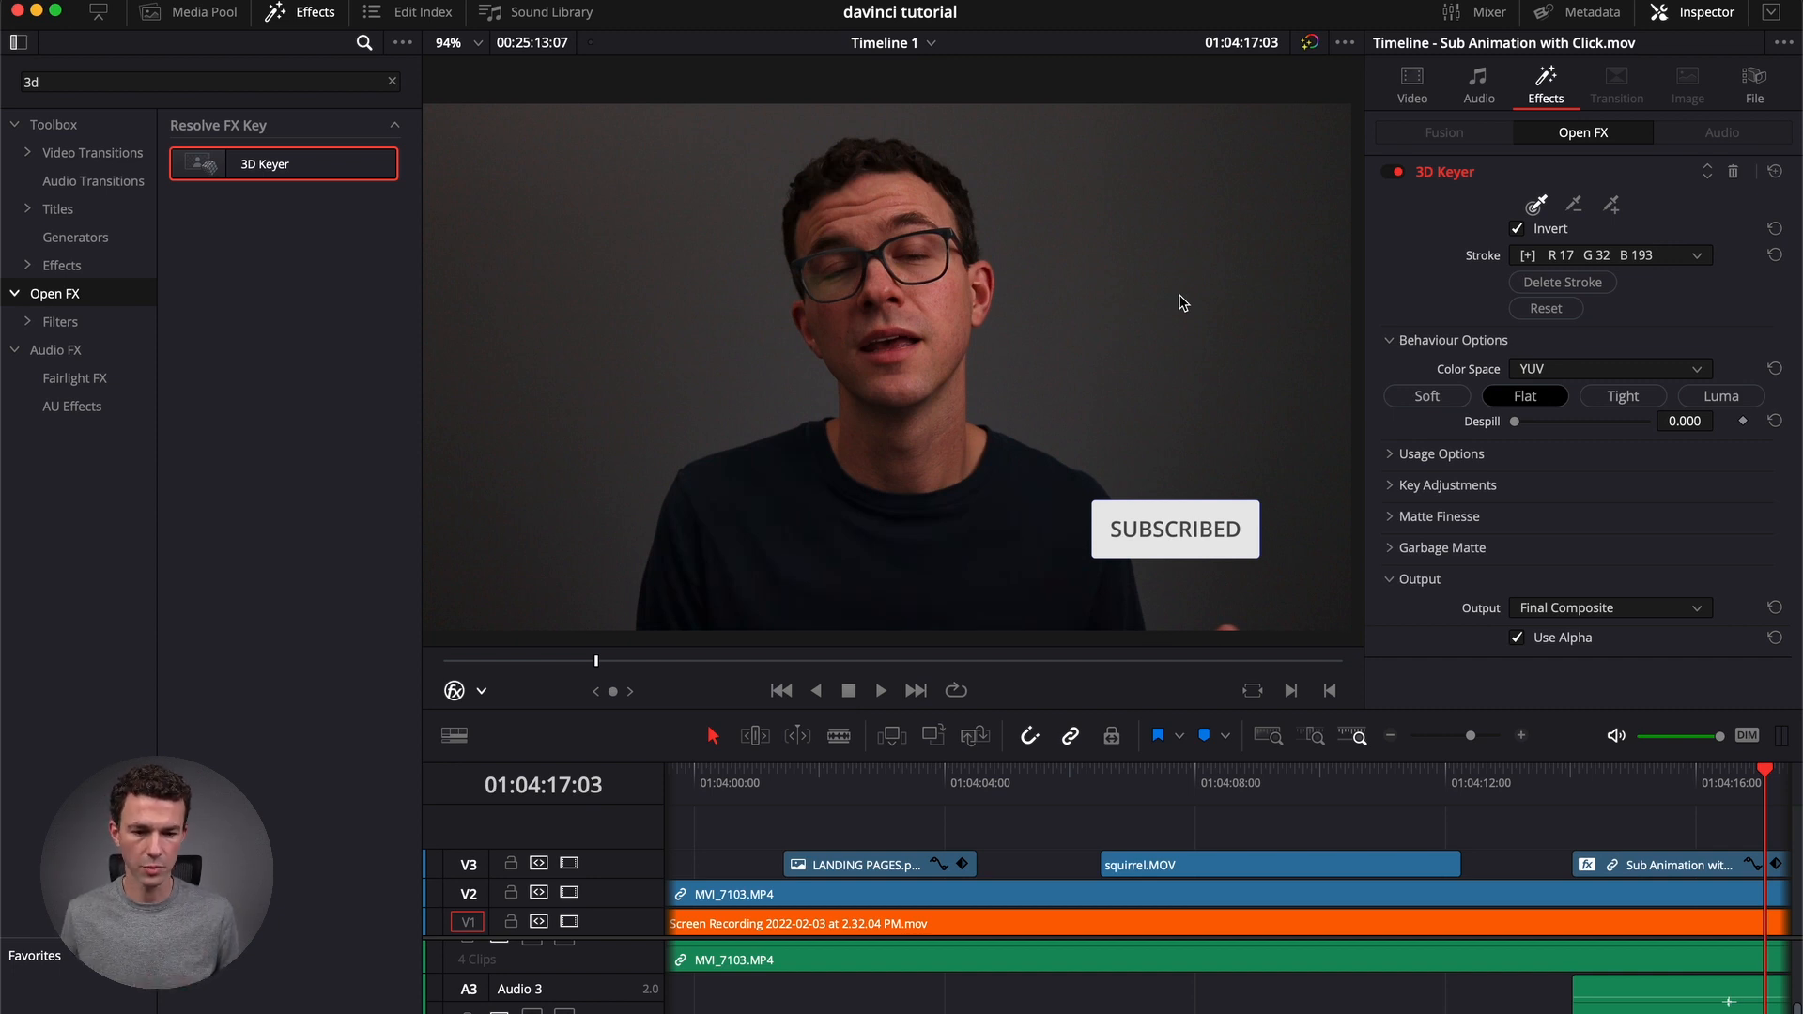
# Play back the keyed subscribe animation over the camera footage from just before its start.
pyautogui.click(1543, 797)
pyautogui.press('space')
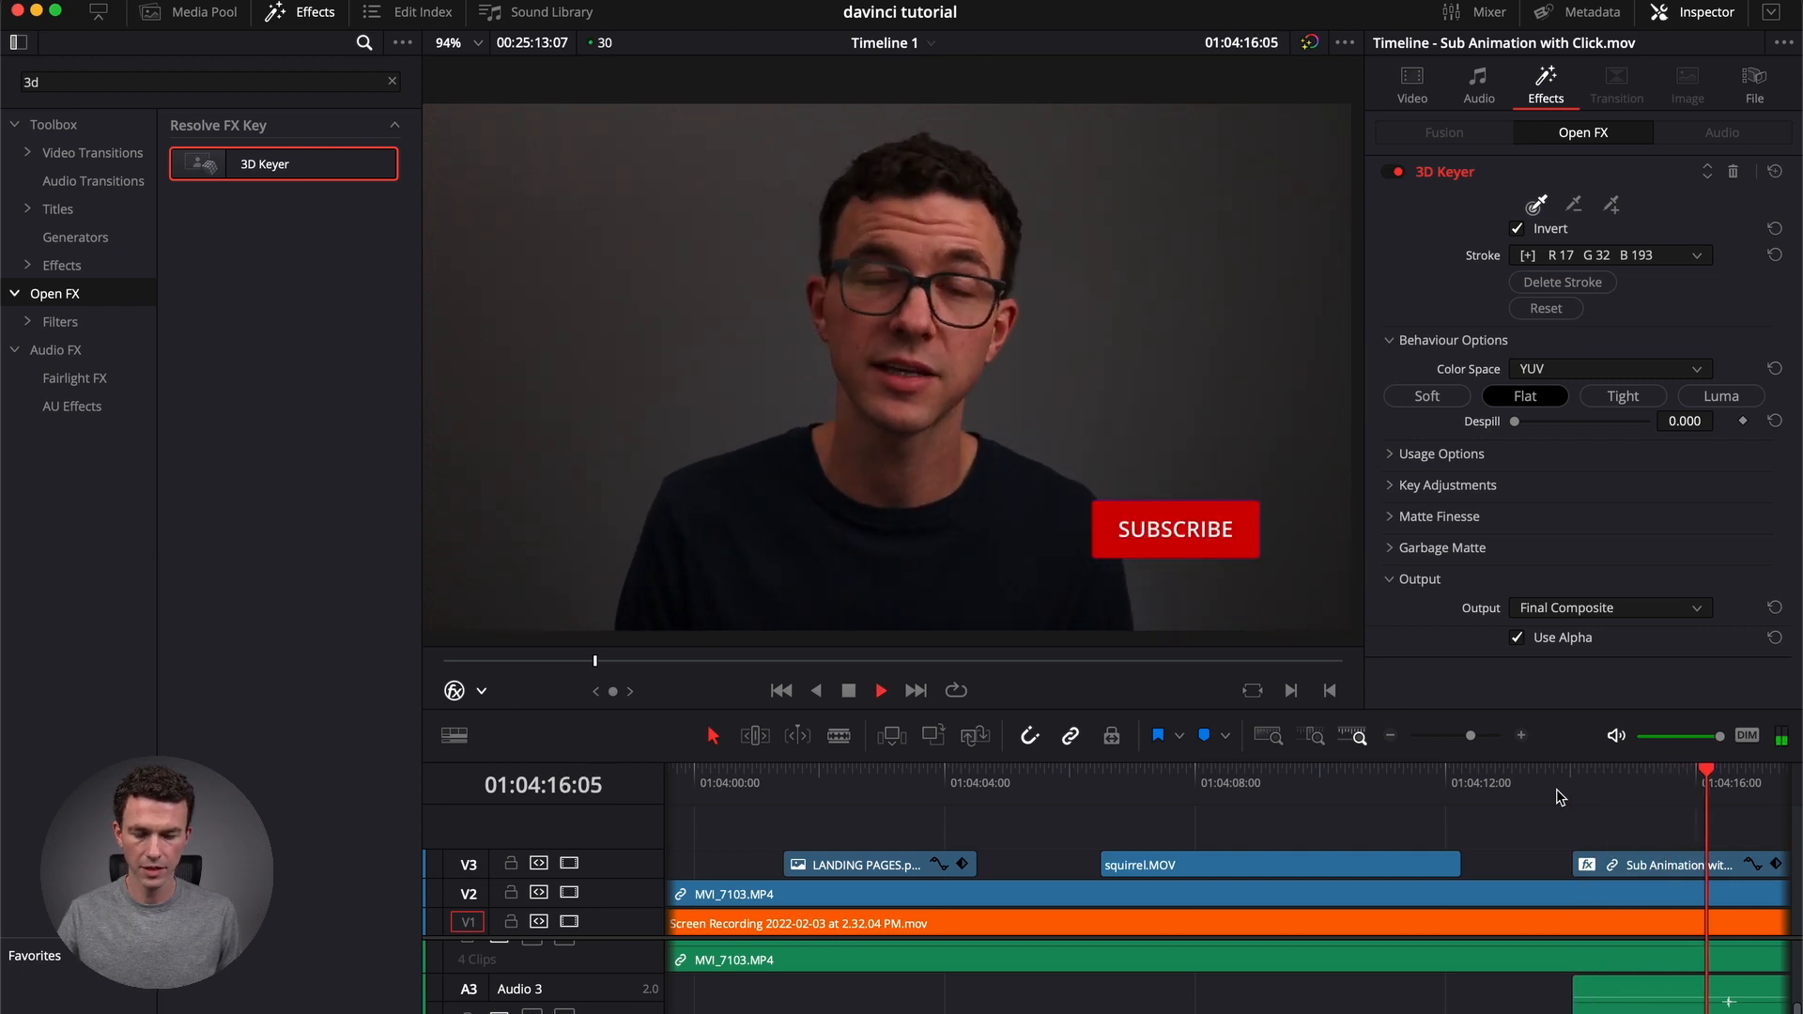
pyautogui.press('space')
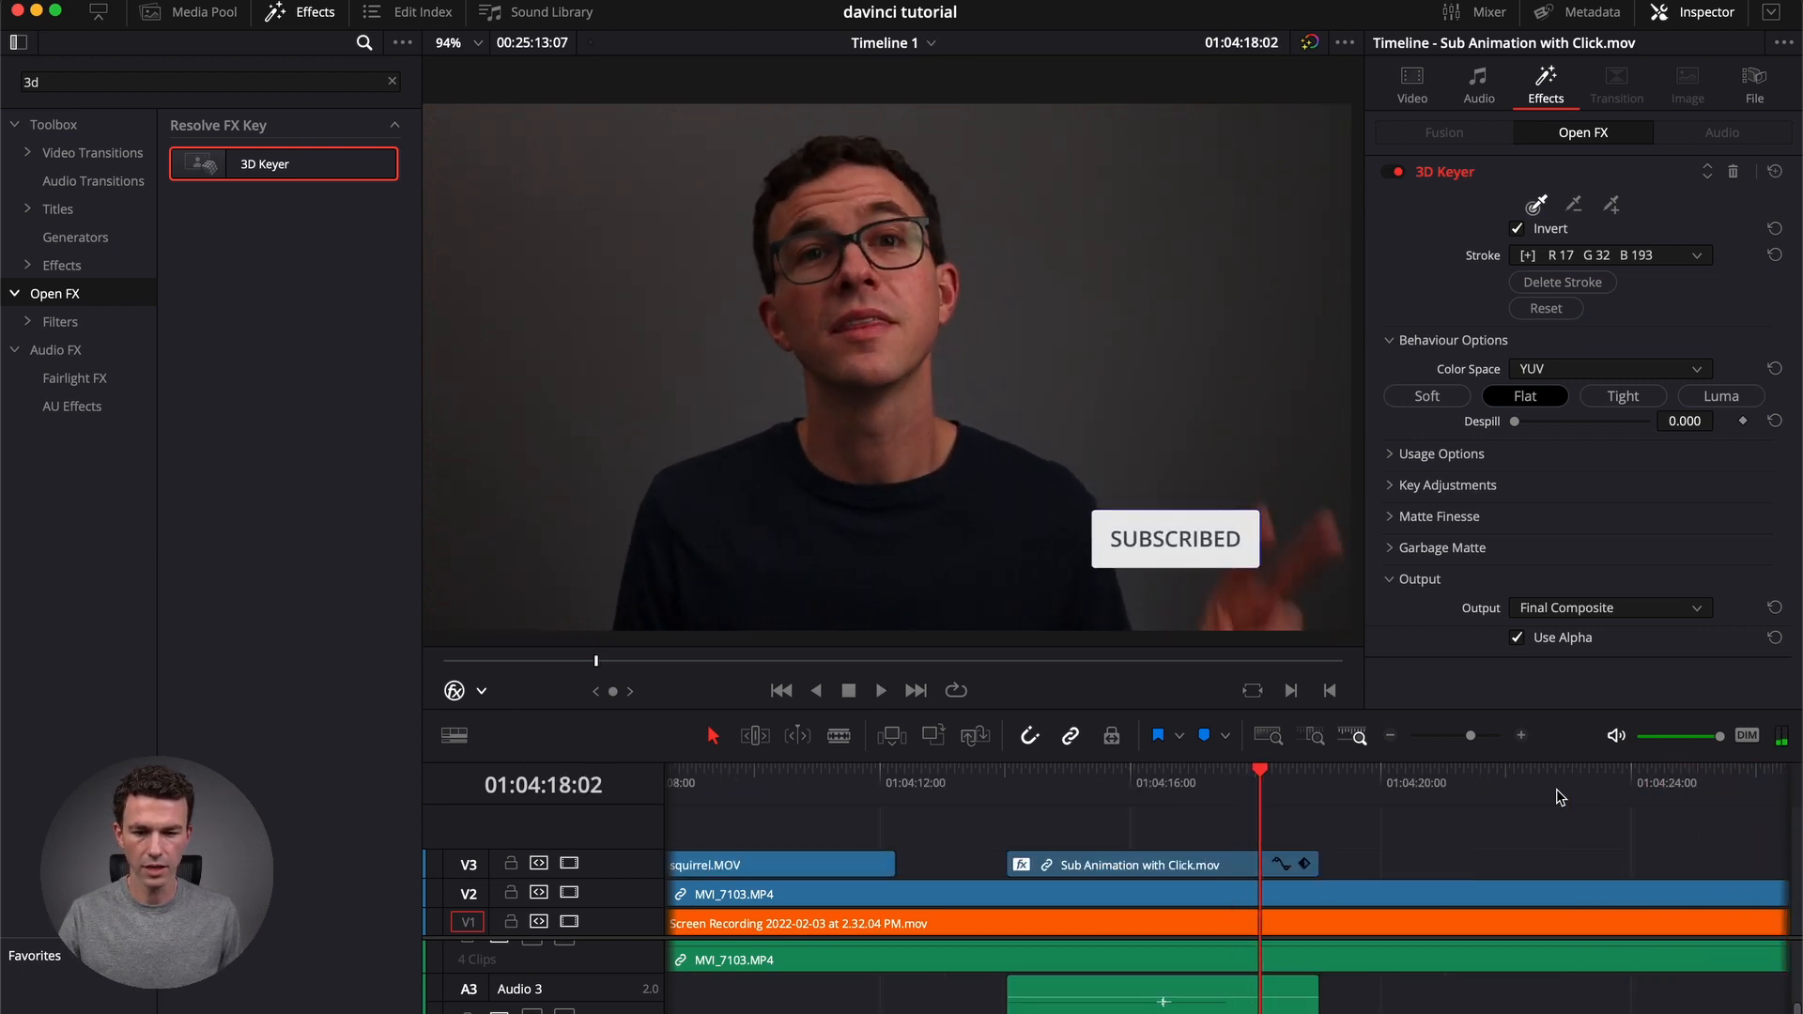
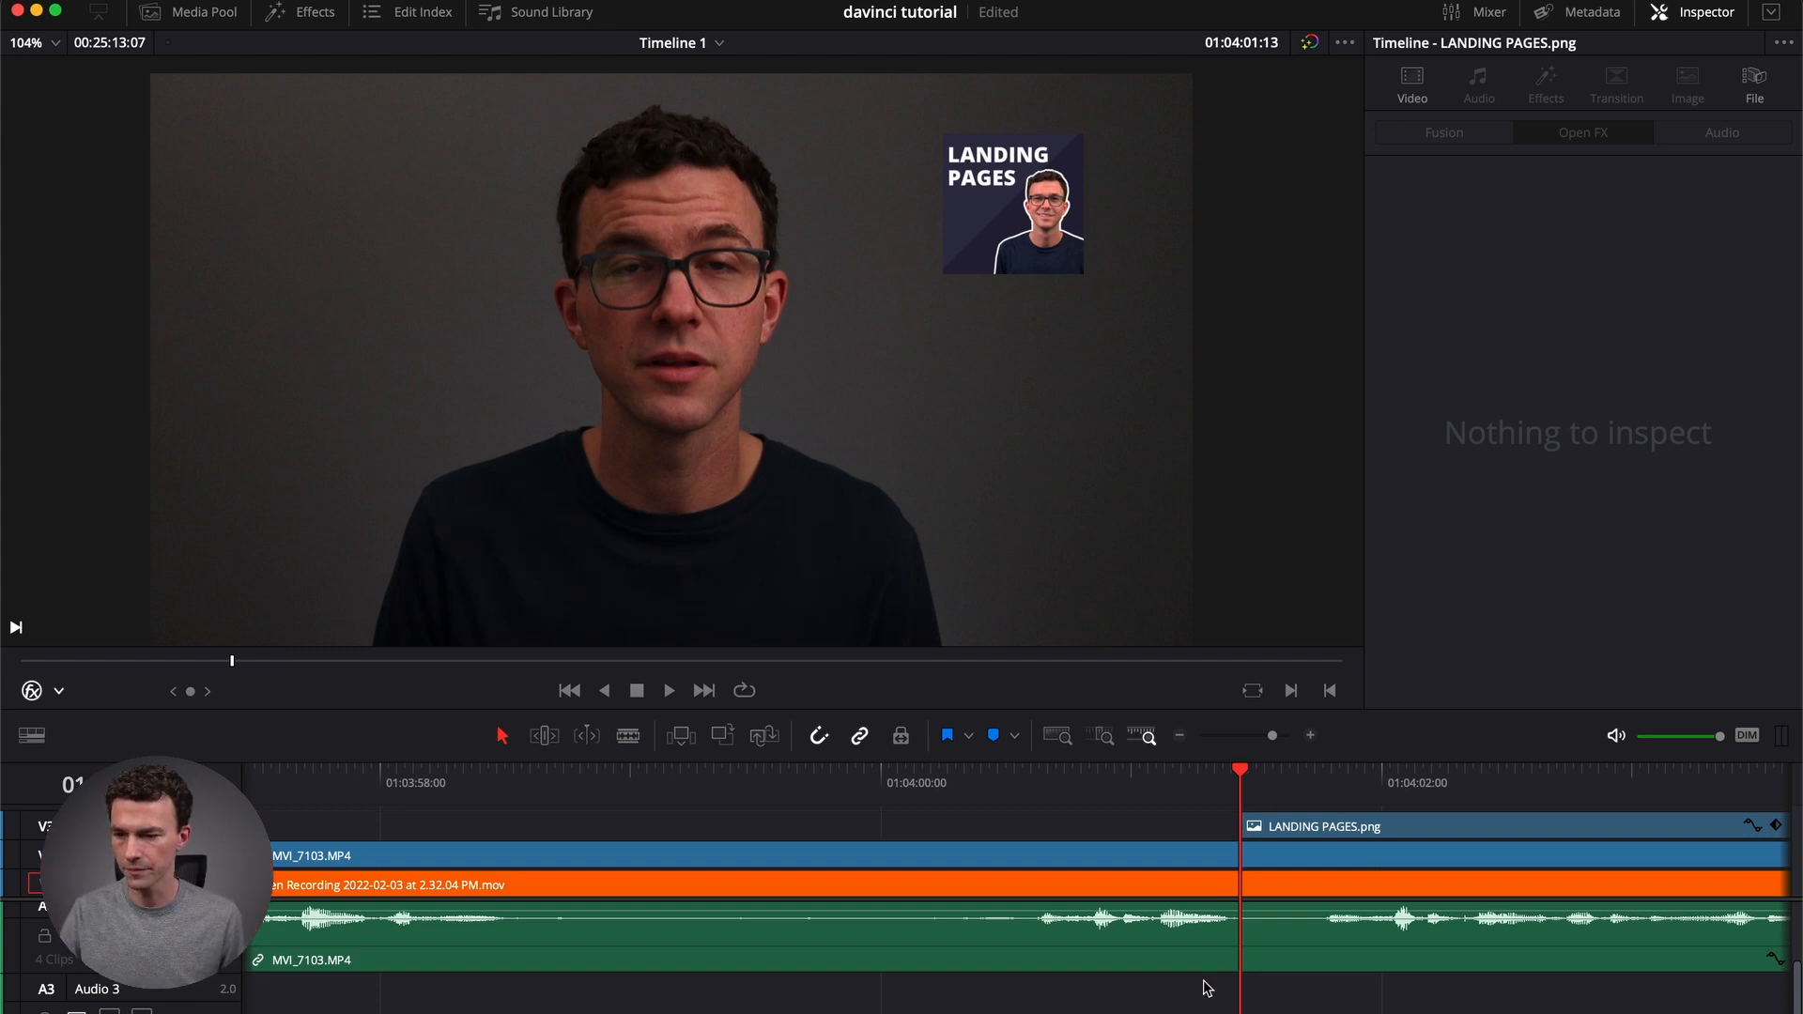
# Add the ES_Mouth Pop 1 sound effect to Audio 3 at the start of the LANDING PAGES.png clip and play it back.
pyautogui.click(181, 12)
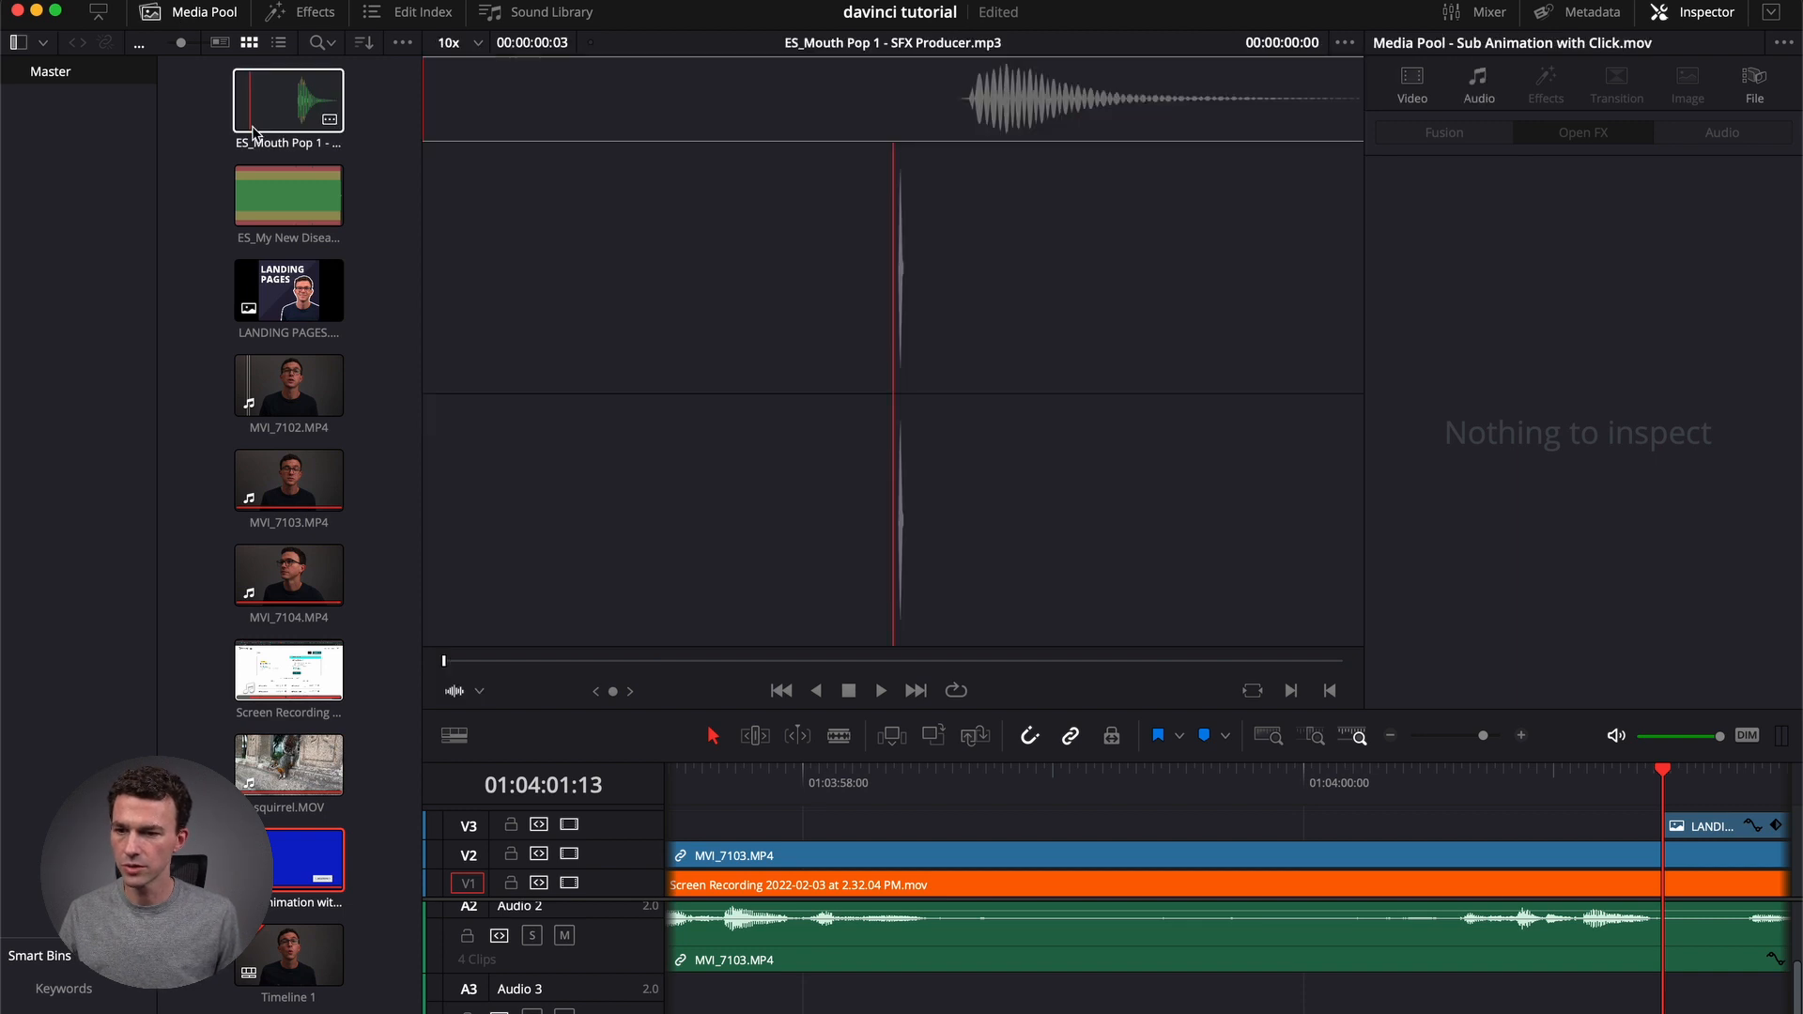
pyautogui.moveTo(280, 119); pyautogui.dragTo(1147, 688)
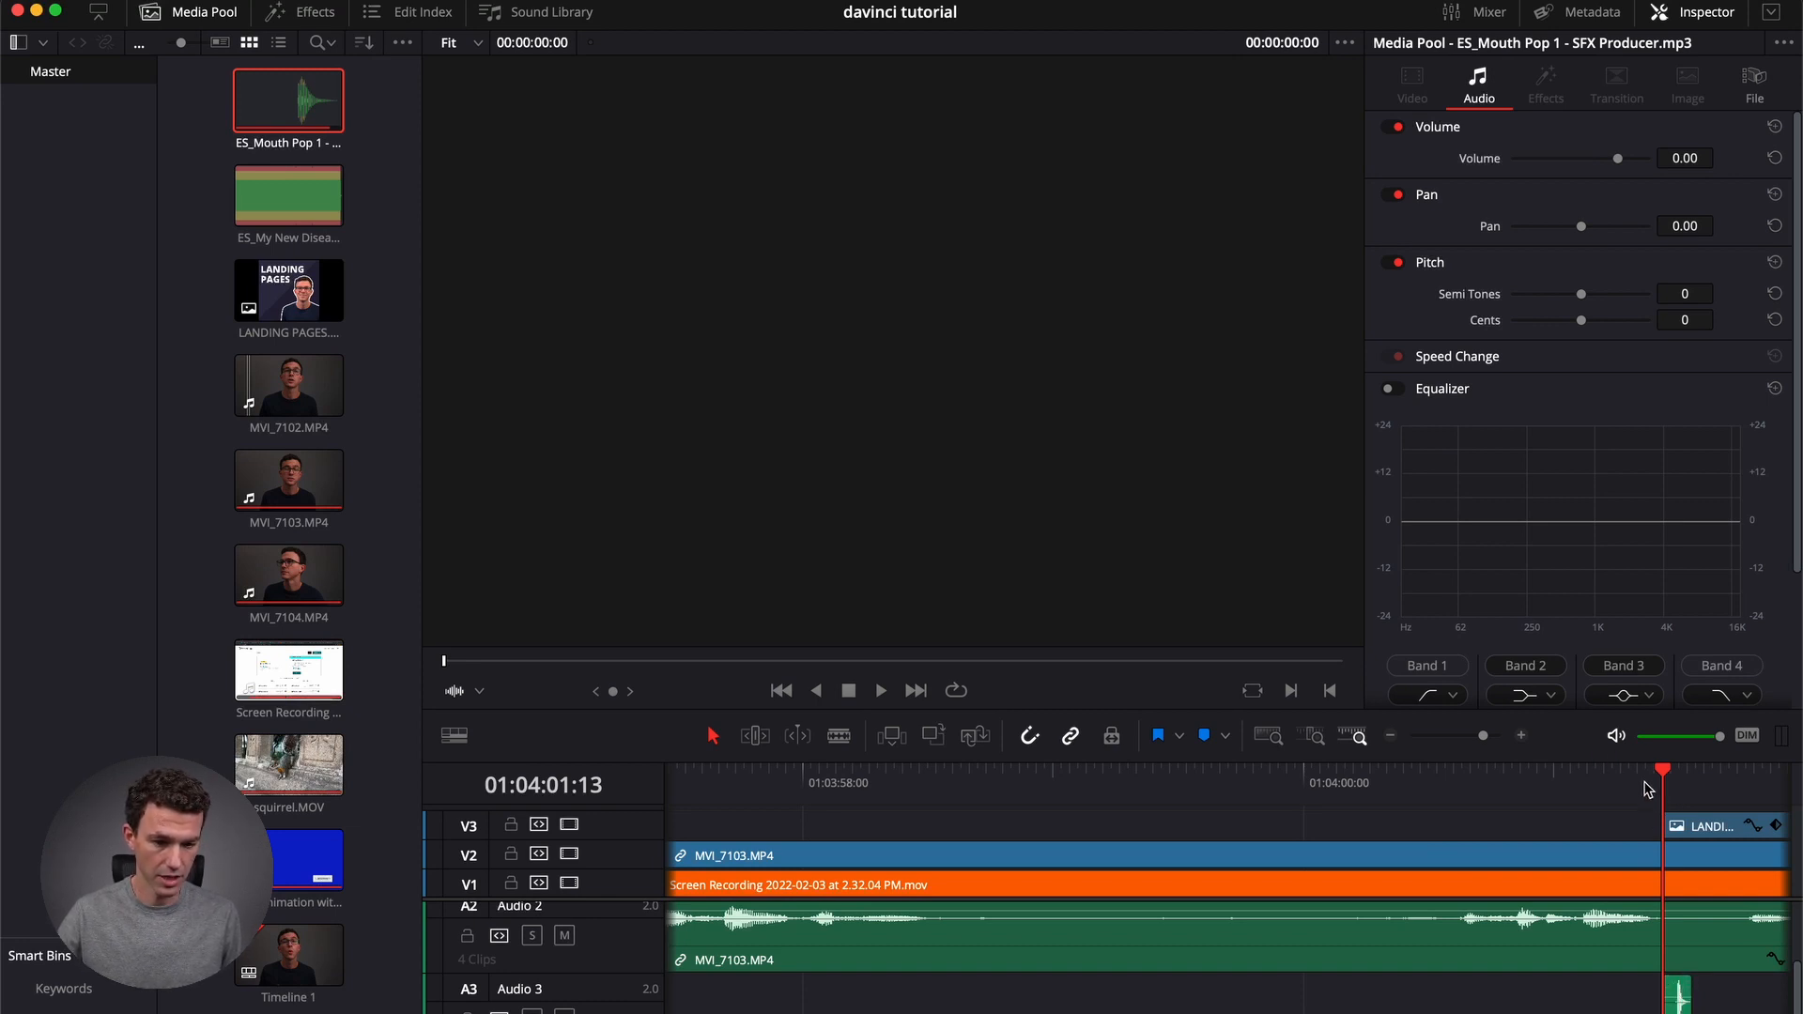
pyautogui.press('space')
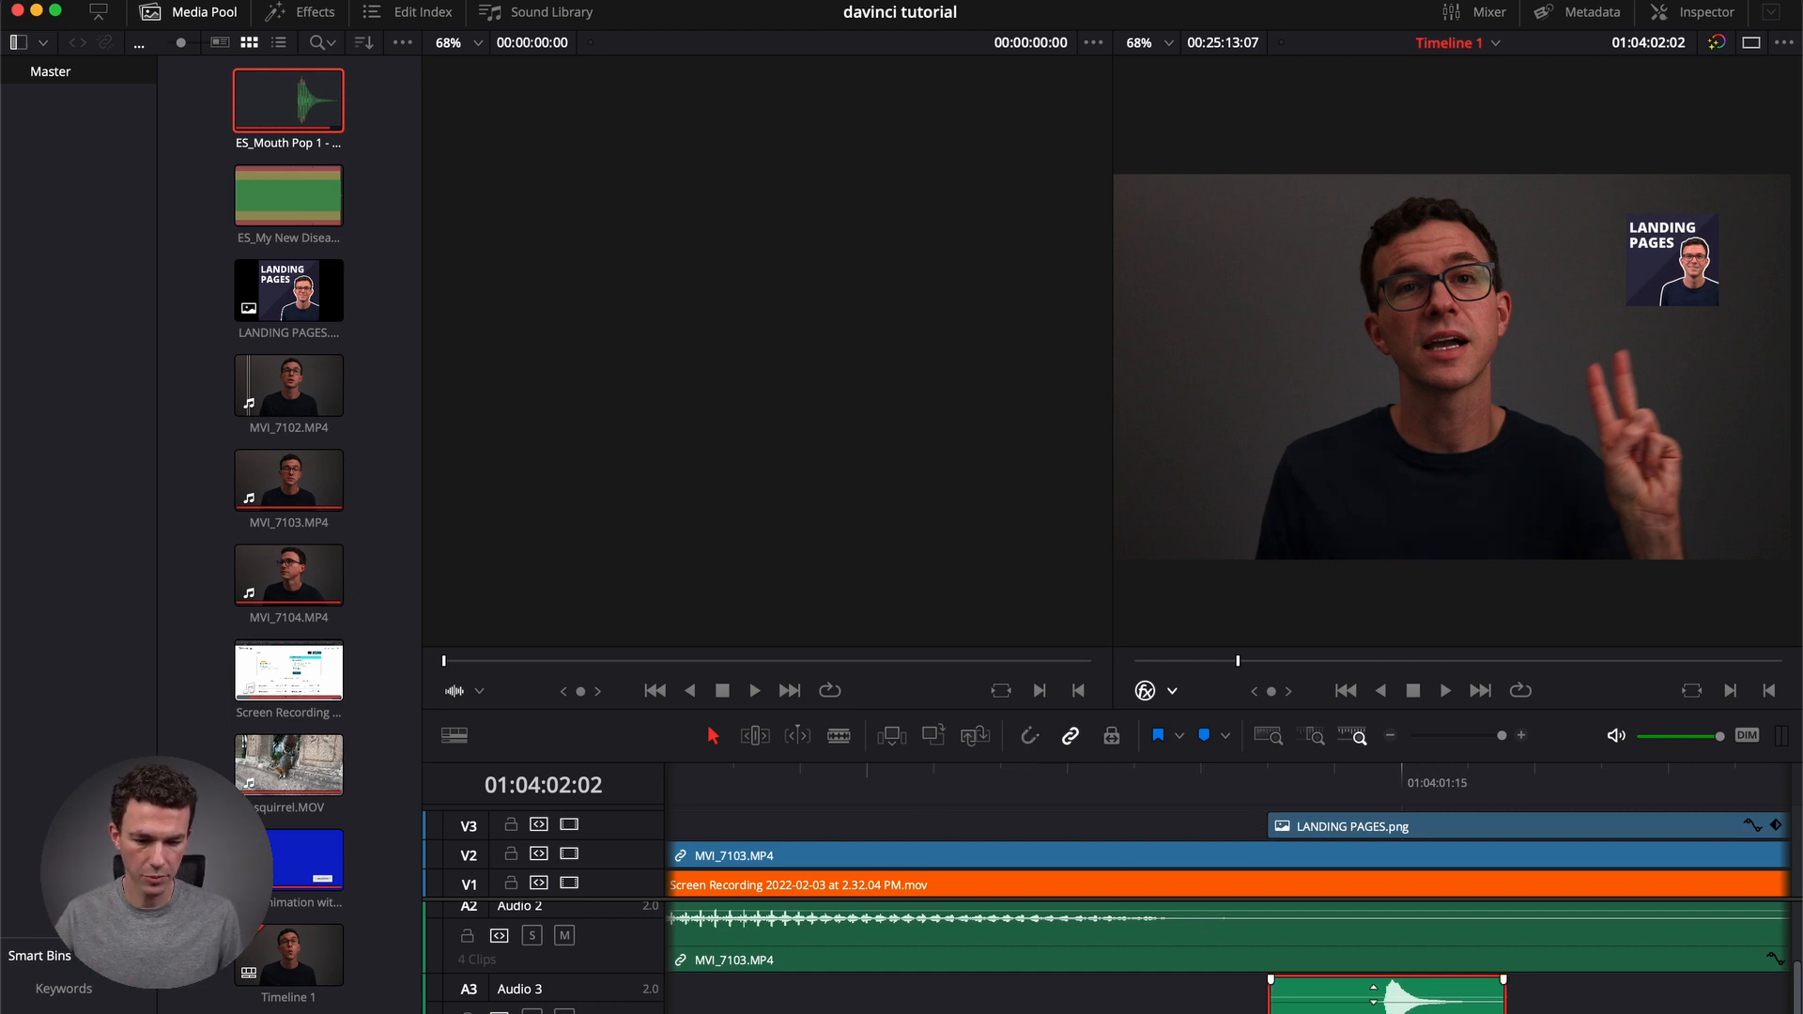
# Nudge the mouth pop sound slightly earlier than the LANDING PAGES.png clip and play back the result from 01:04:01:11.
pyautogui.press(',')
pyautogui.press(',')
pyautogui.press(',')
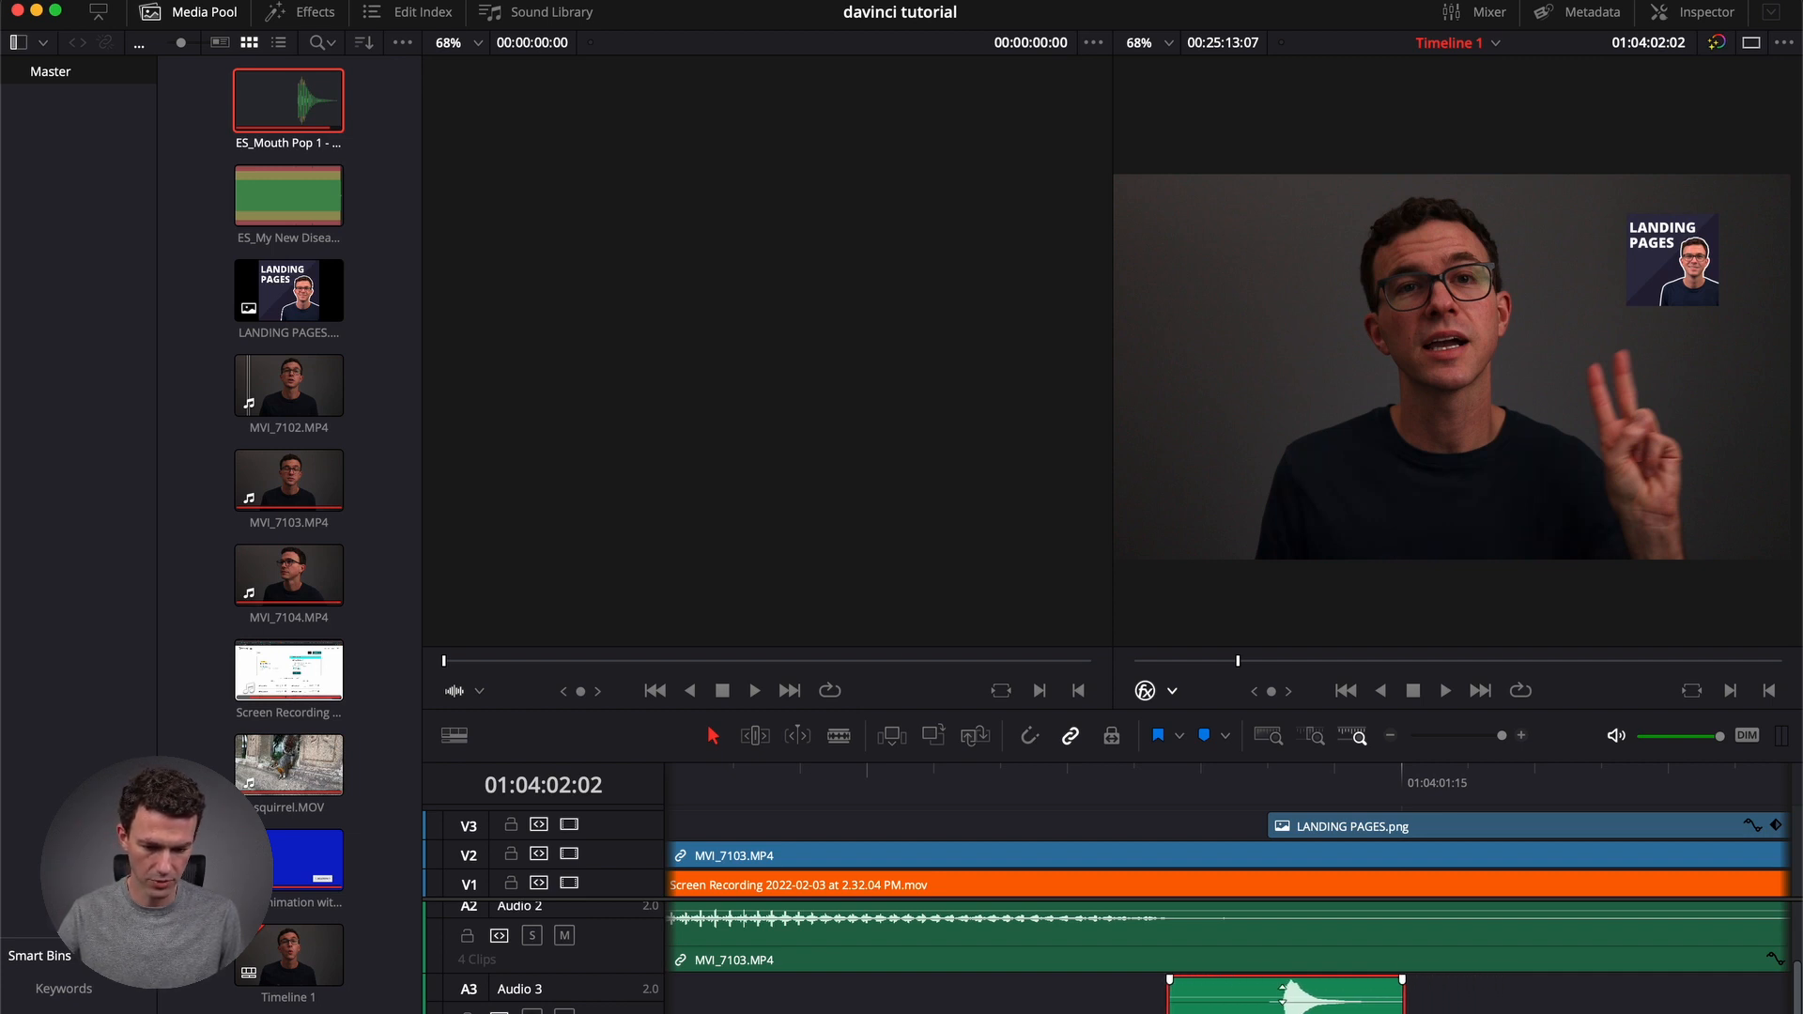
pyautogui.click(1135, 783)
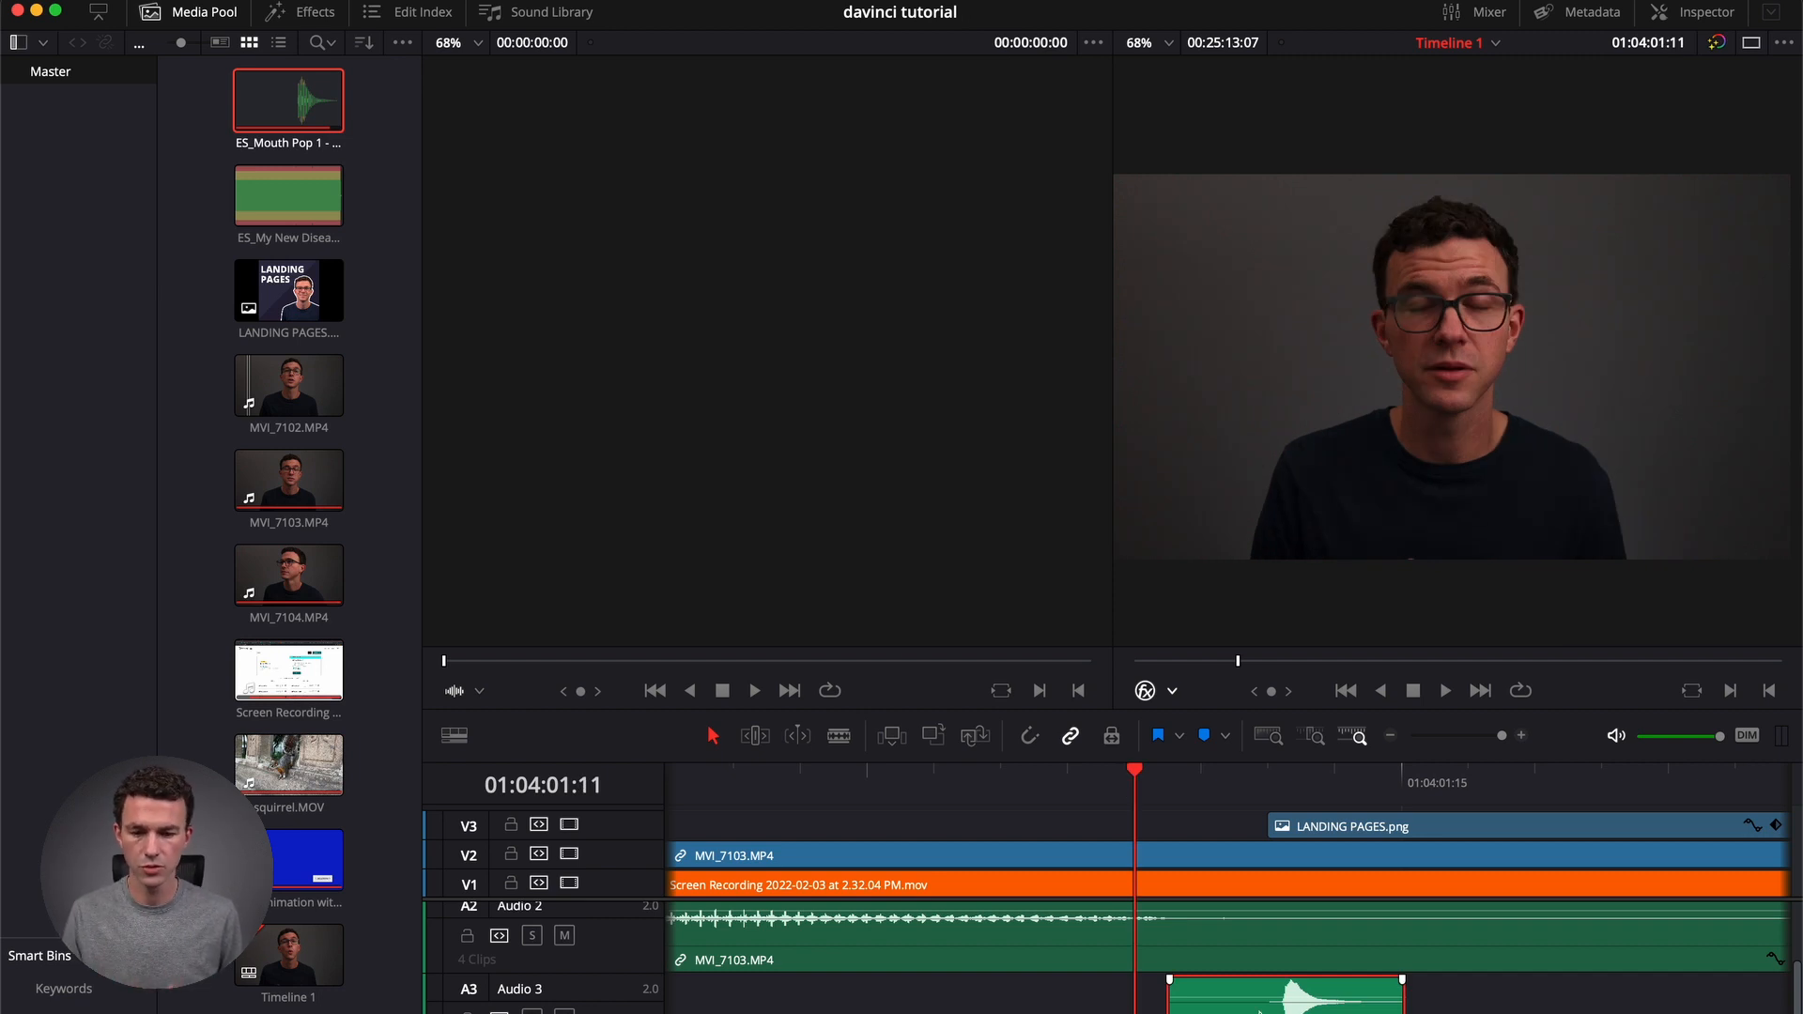
pyautogui.press('space')
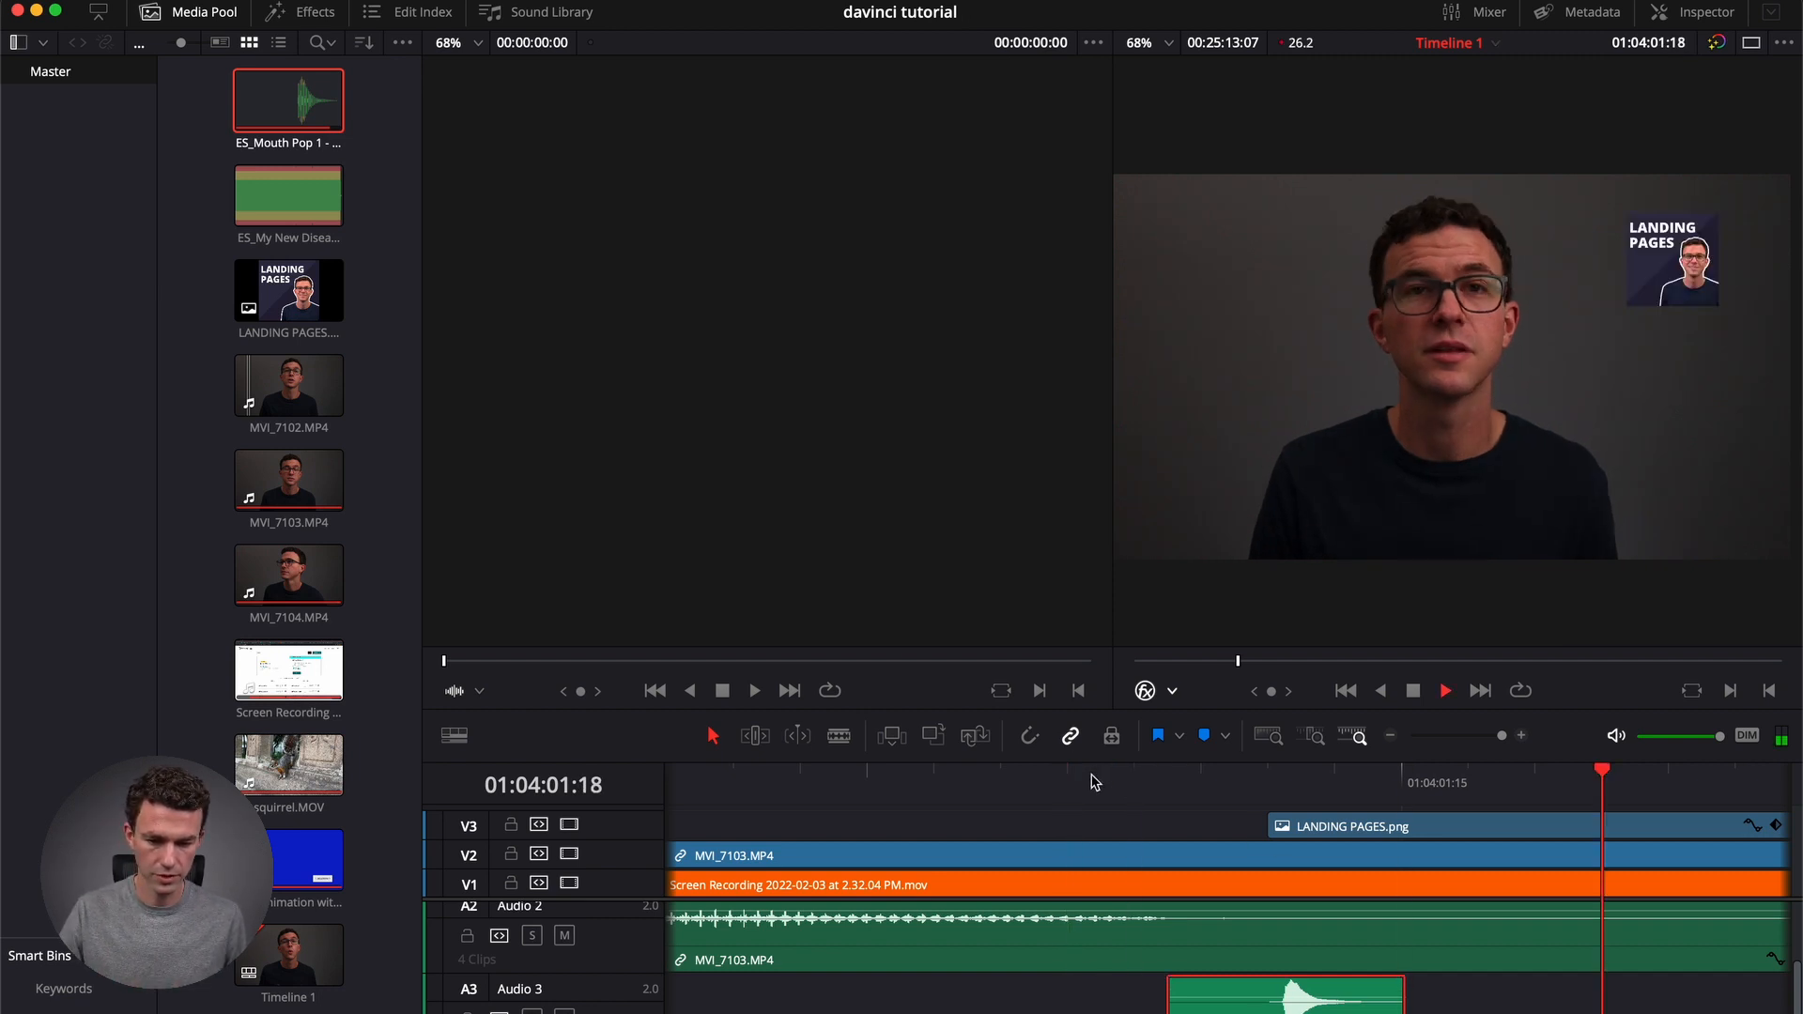
pyautogui.press('space')
# Add the ES_My New Disea... music to Audio 4 starting just before the LANDING PAGES.png clip, and play back a section around 01:04:33.
pyautogui.hscroll(-10, 1126, 986)
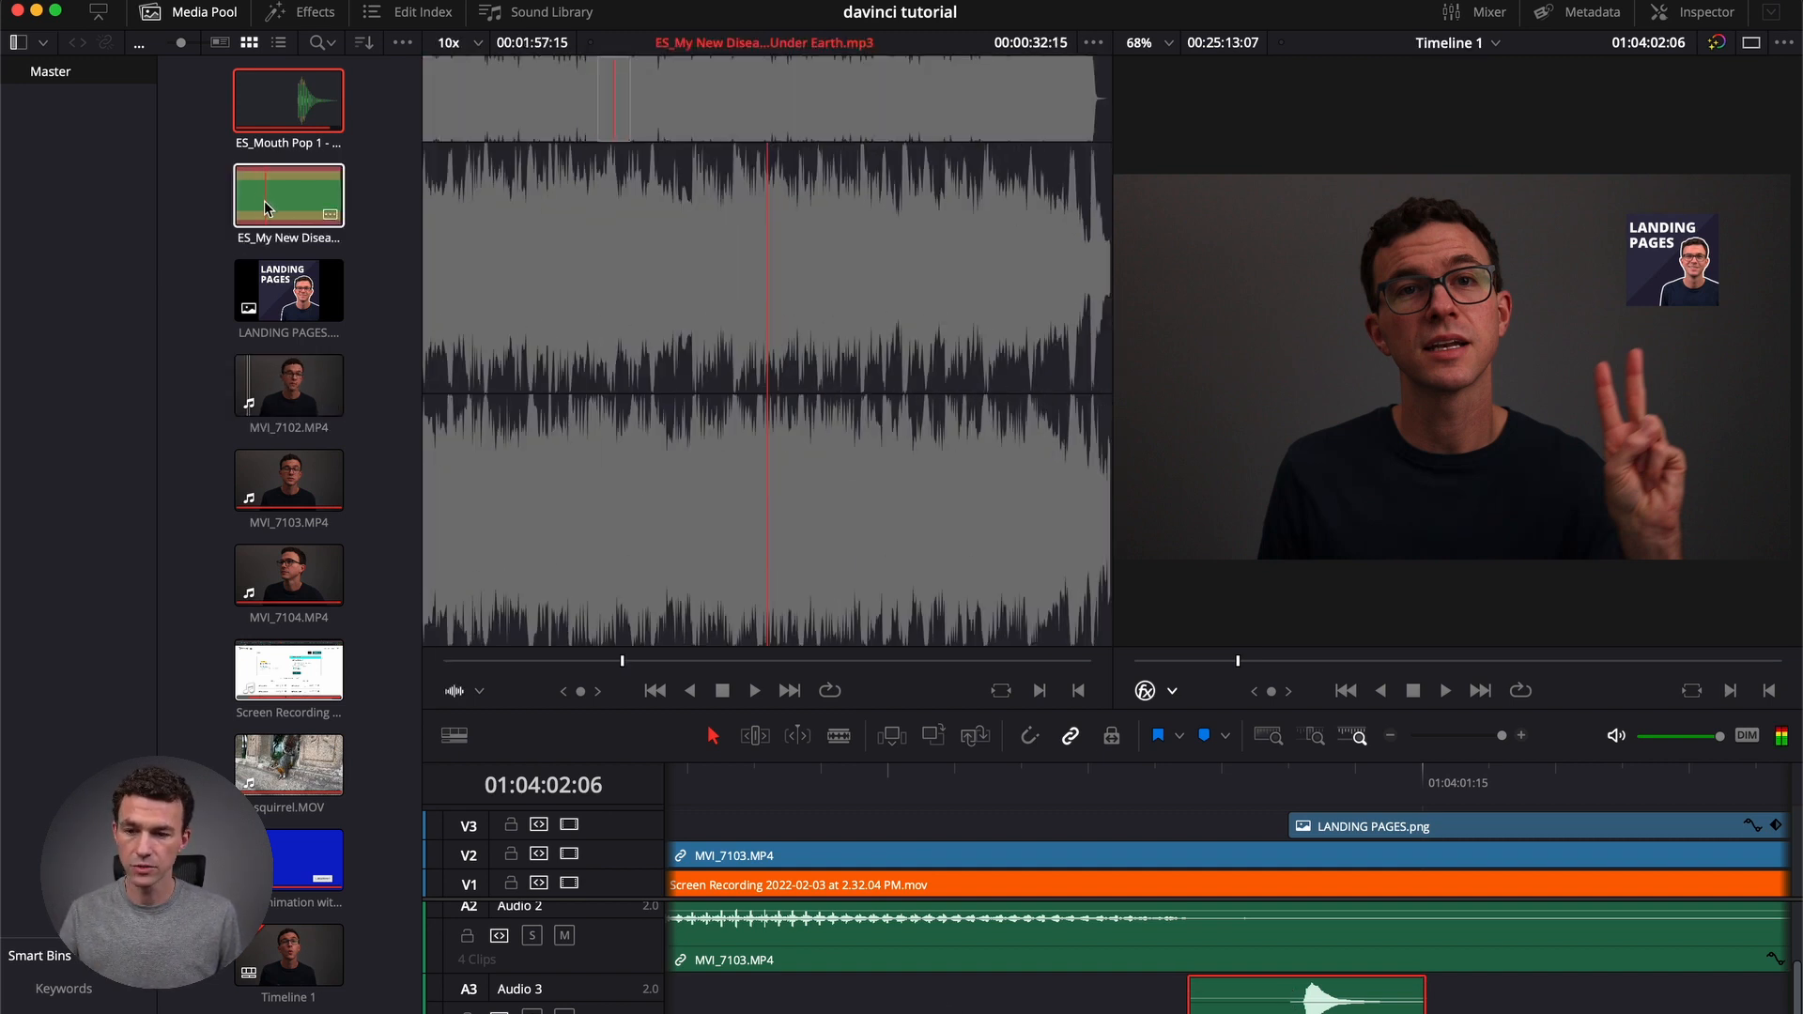
pyautogui.moveTo(286, 195); pyautogui.dragTo(705, 1013)
pyautogui.press('super+z')
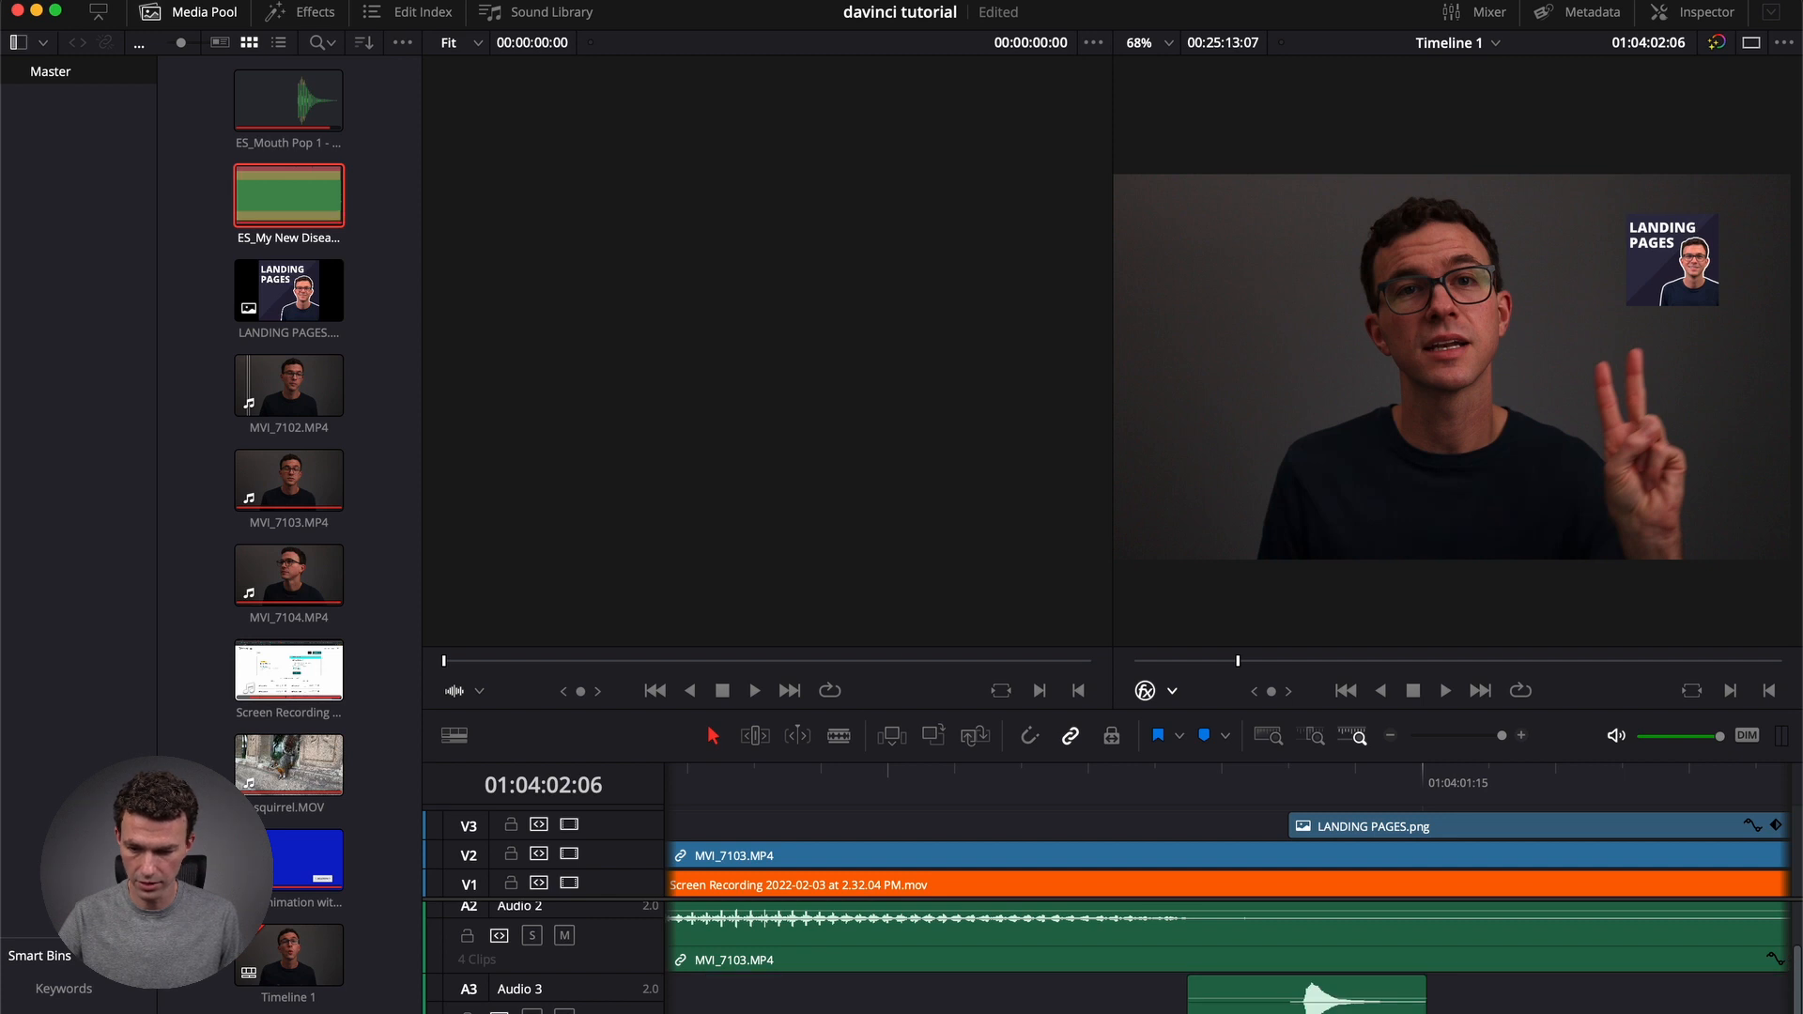
pyautogui.scroll(-2, 1226, 958)
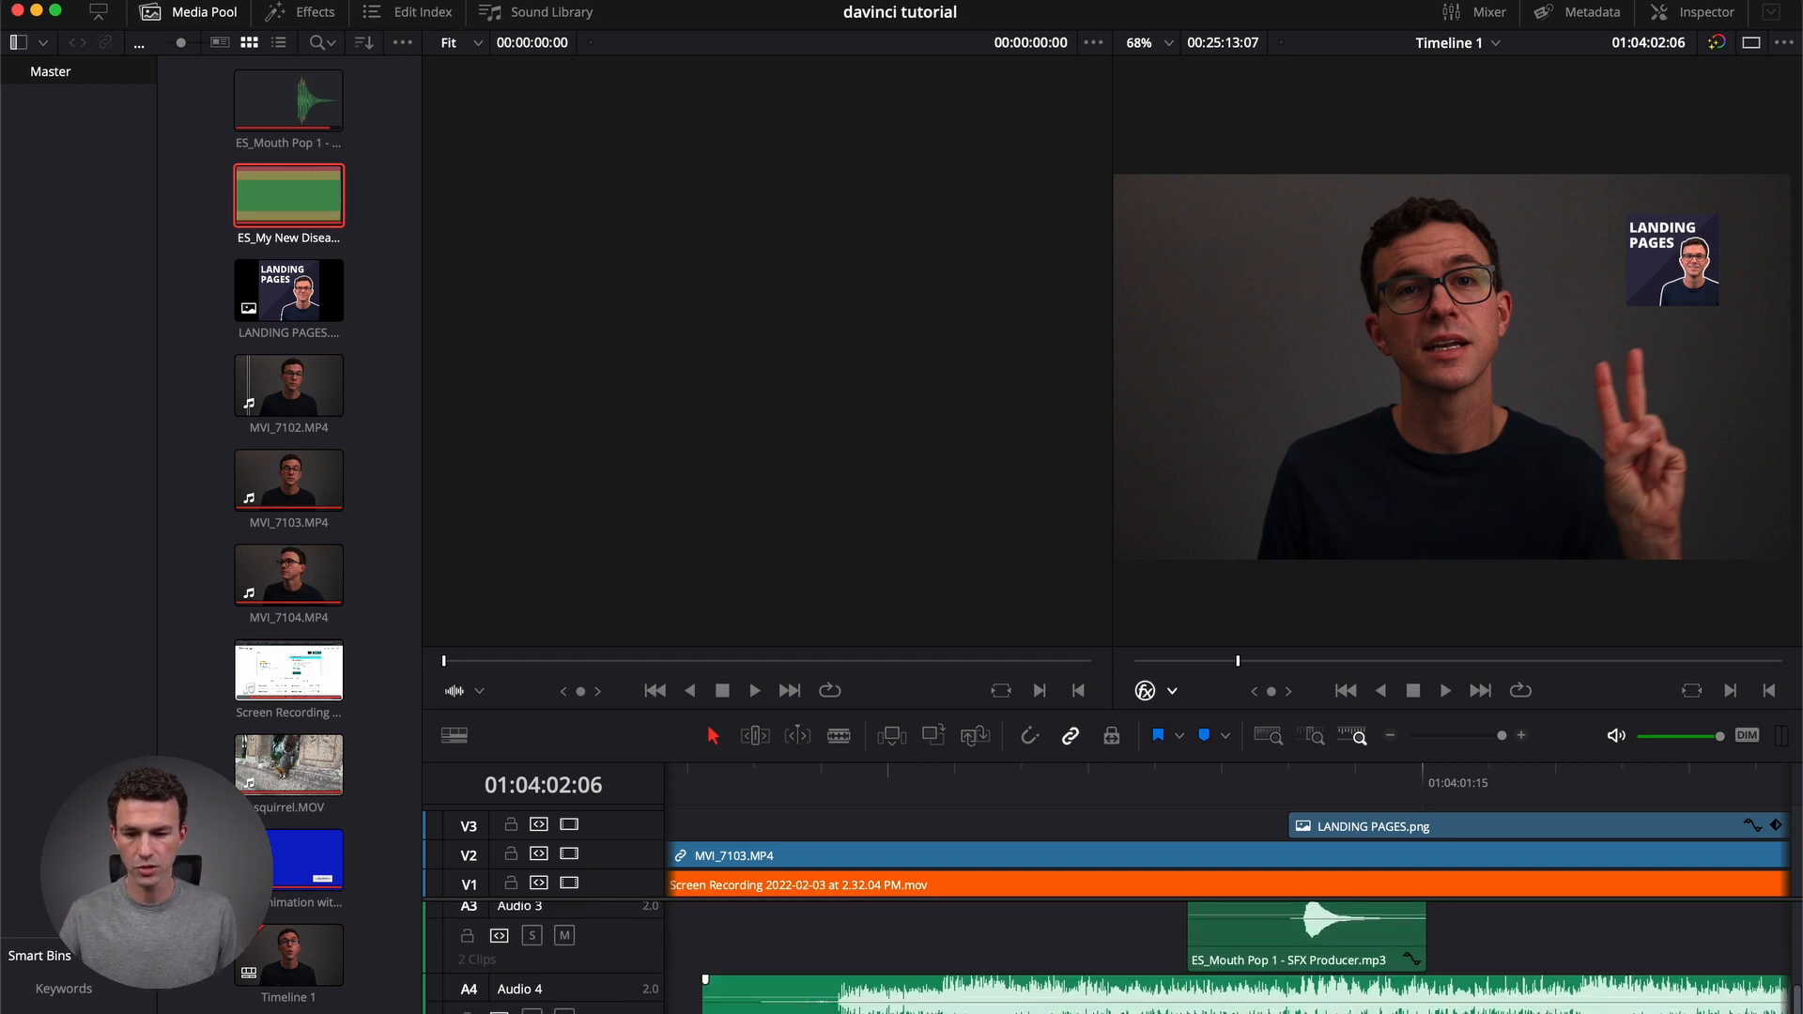
pyautogui.click(1274, 741)
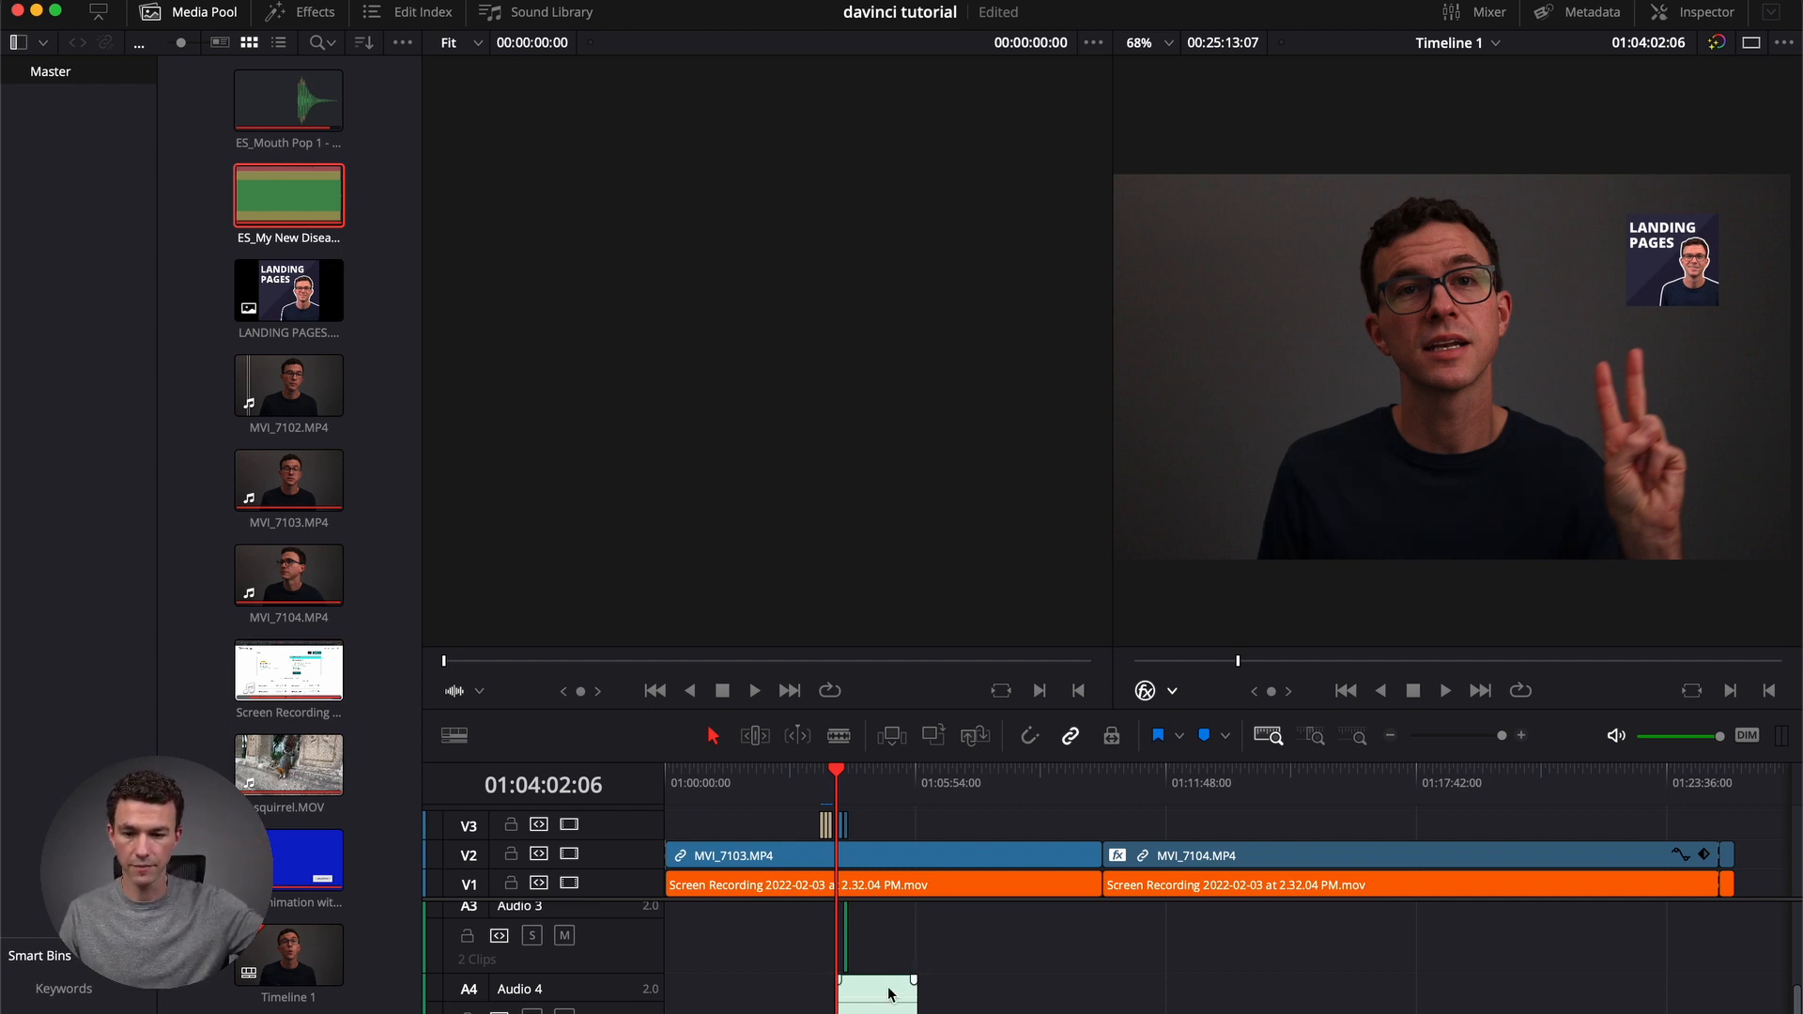
pyautogui.click(857, 781)
pyautogui.press('space')
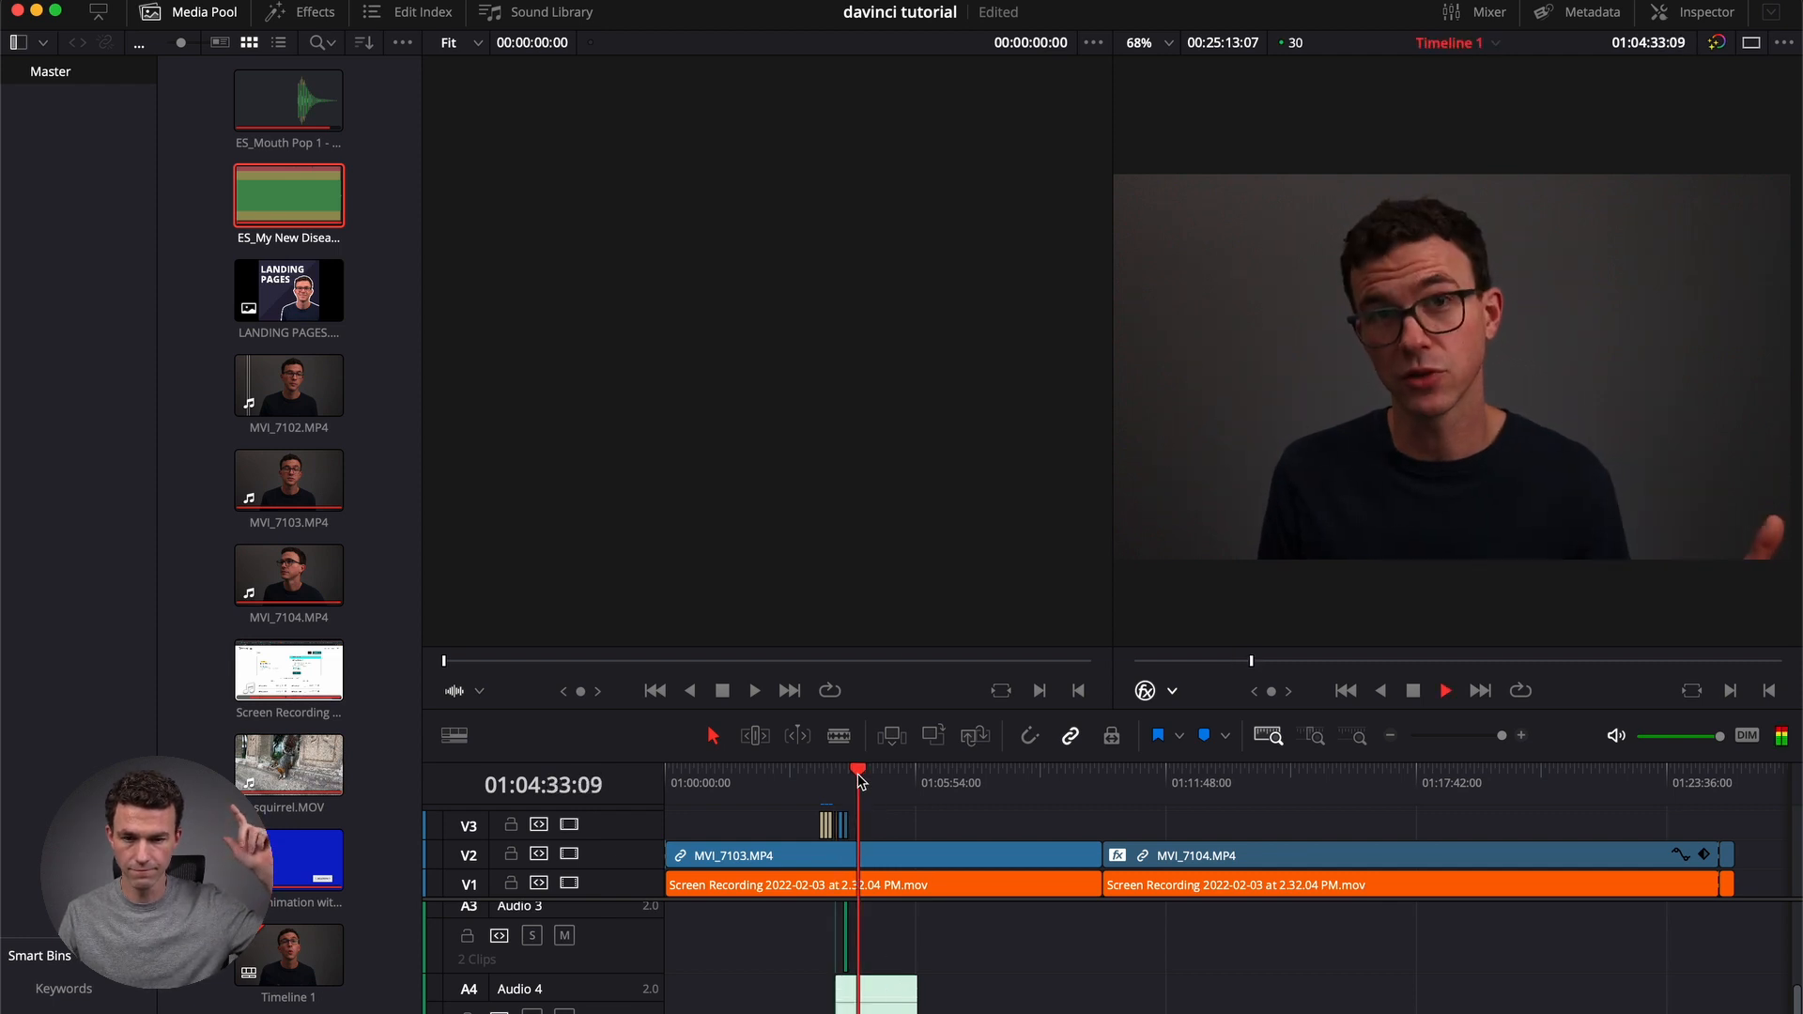
pyautogui.press('space')
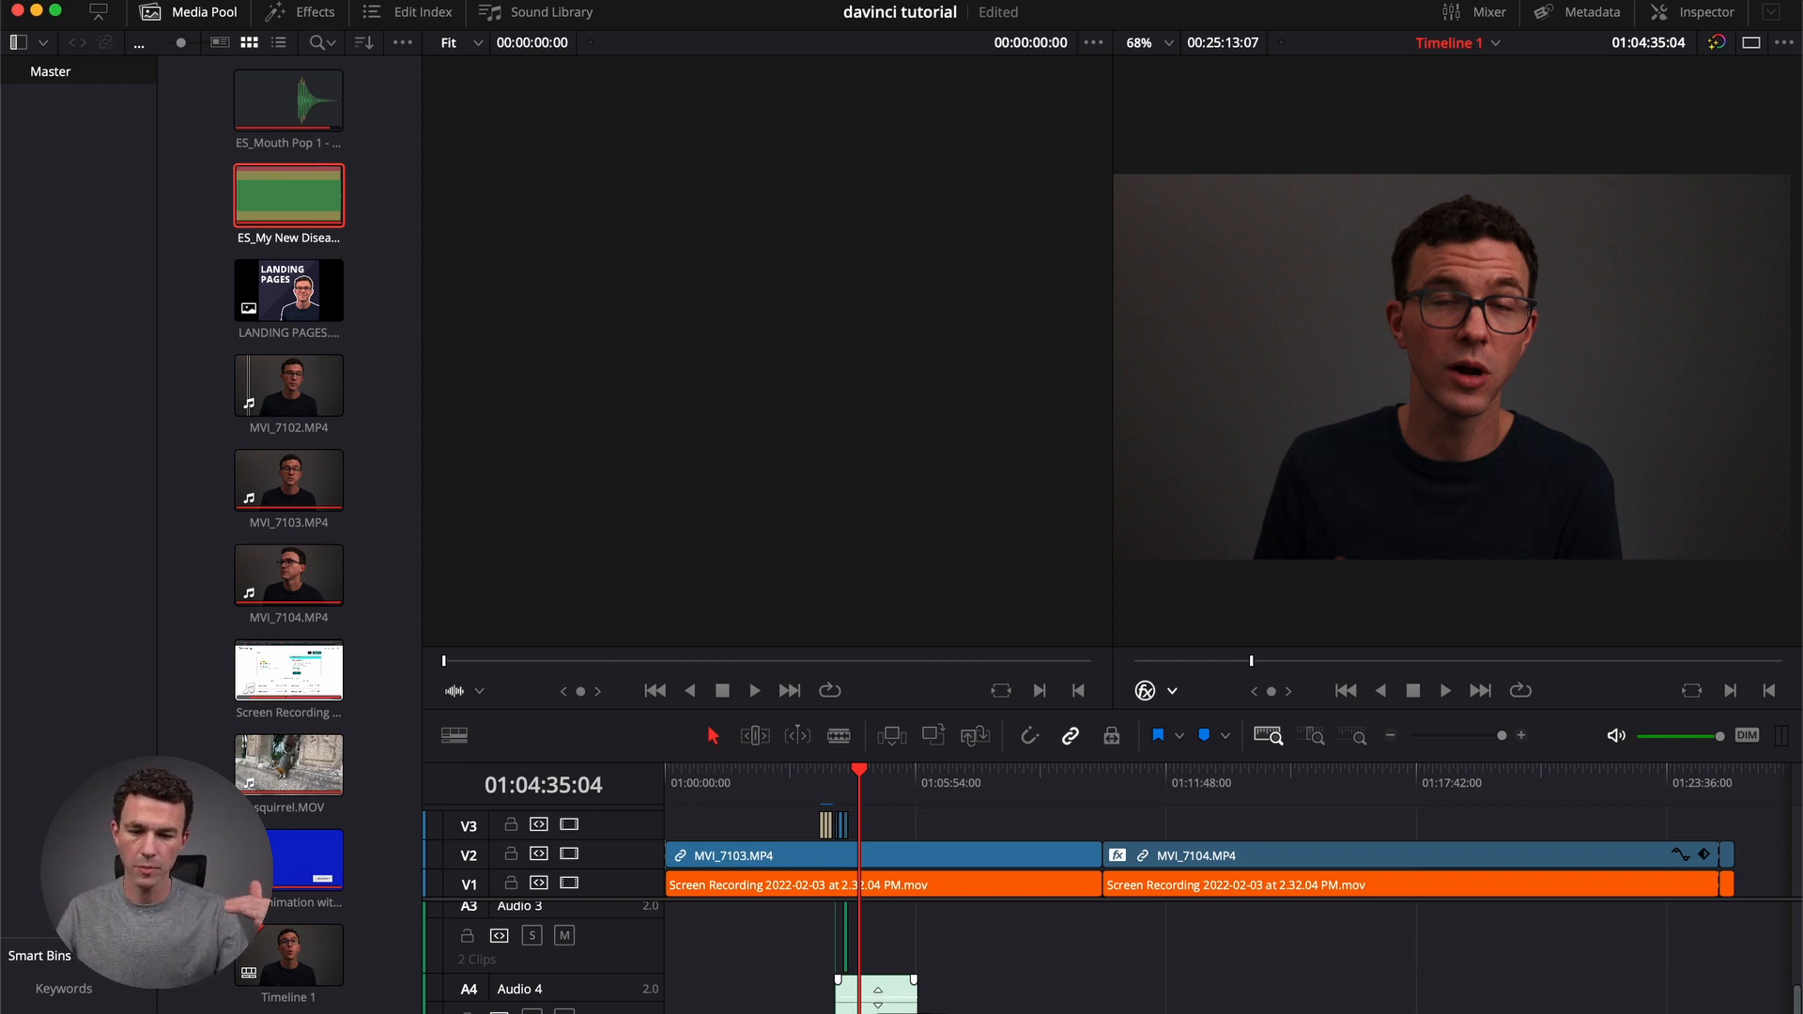
# Lower the volume of the music clip on Audio 4 and play it back under the speech.
pyautogui.moveTo(879, 998); pyautogui.dragTo(880, 1013)
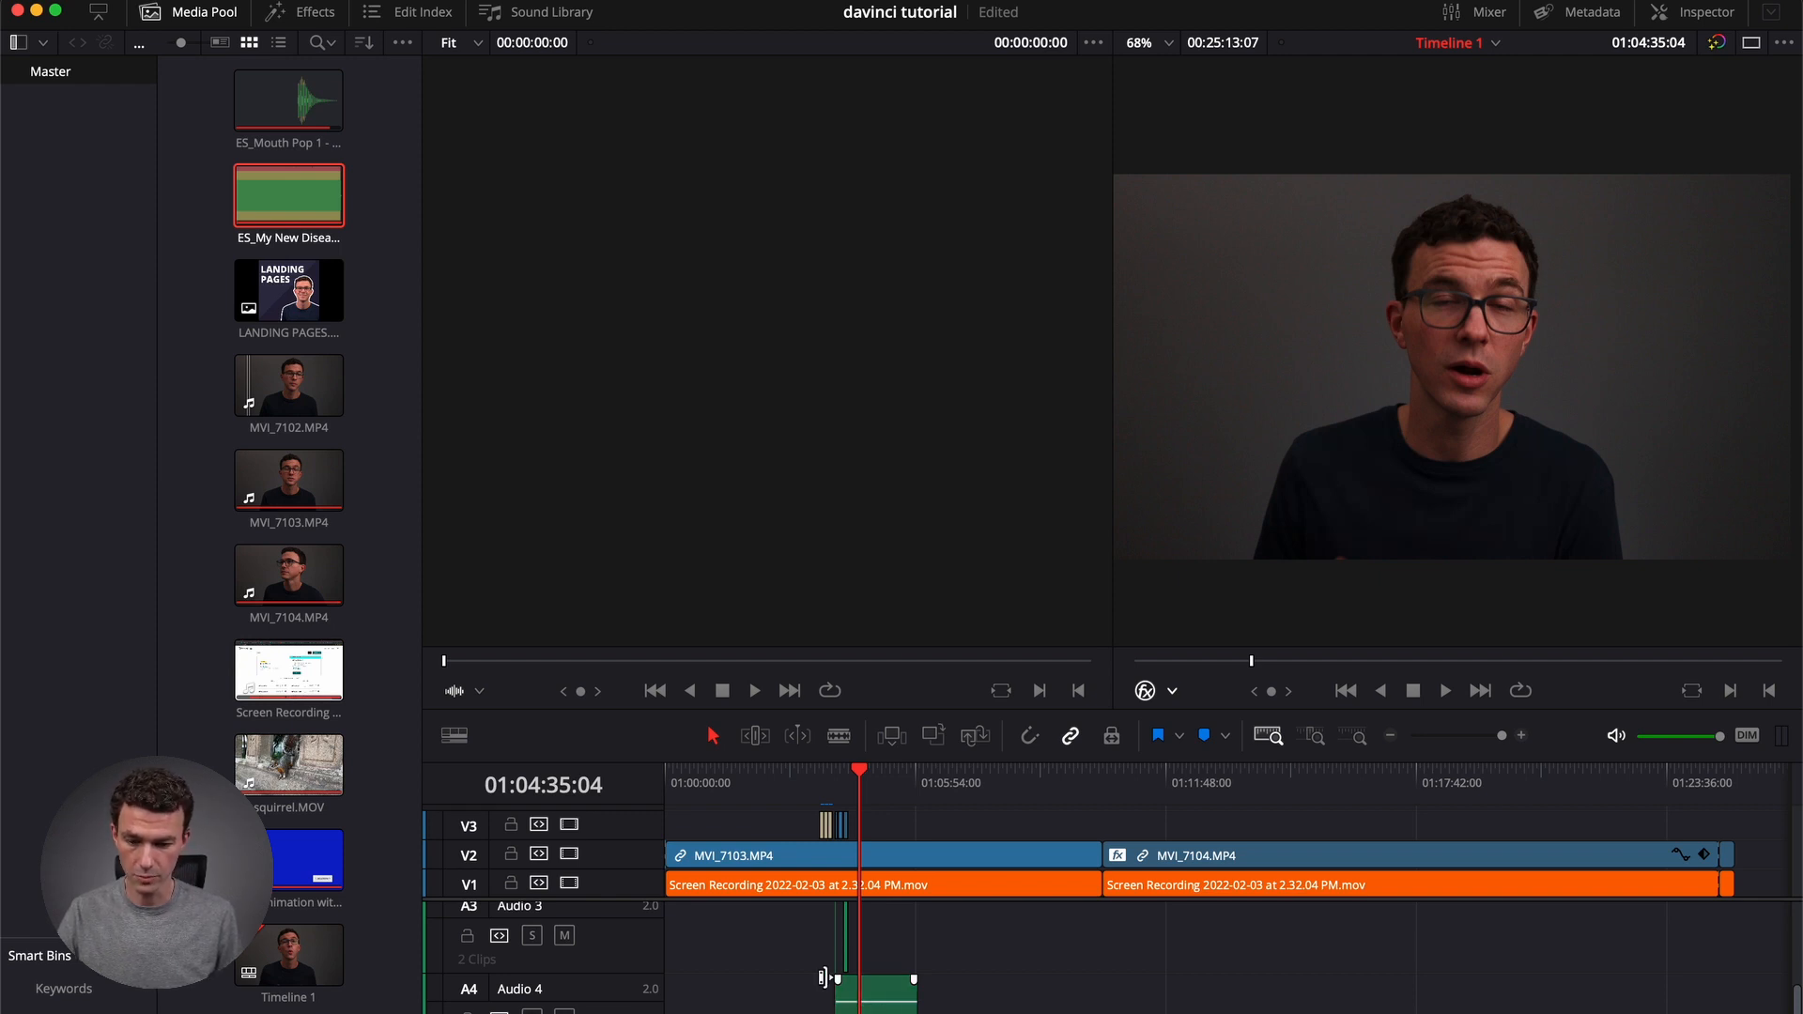
pyautogui.press('space')
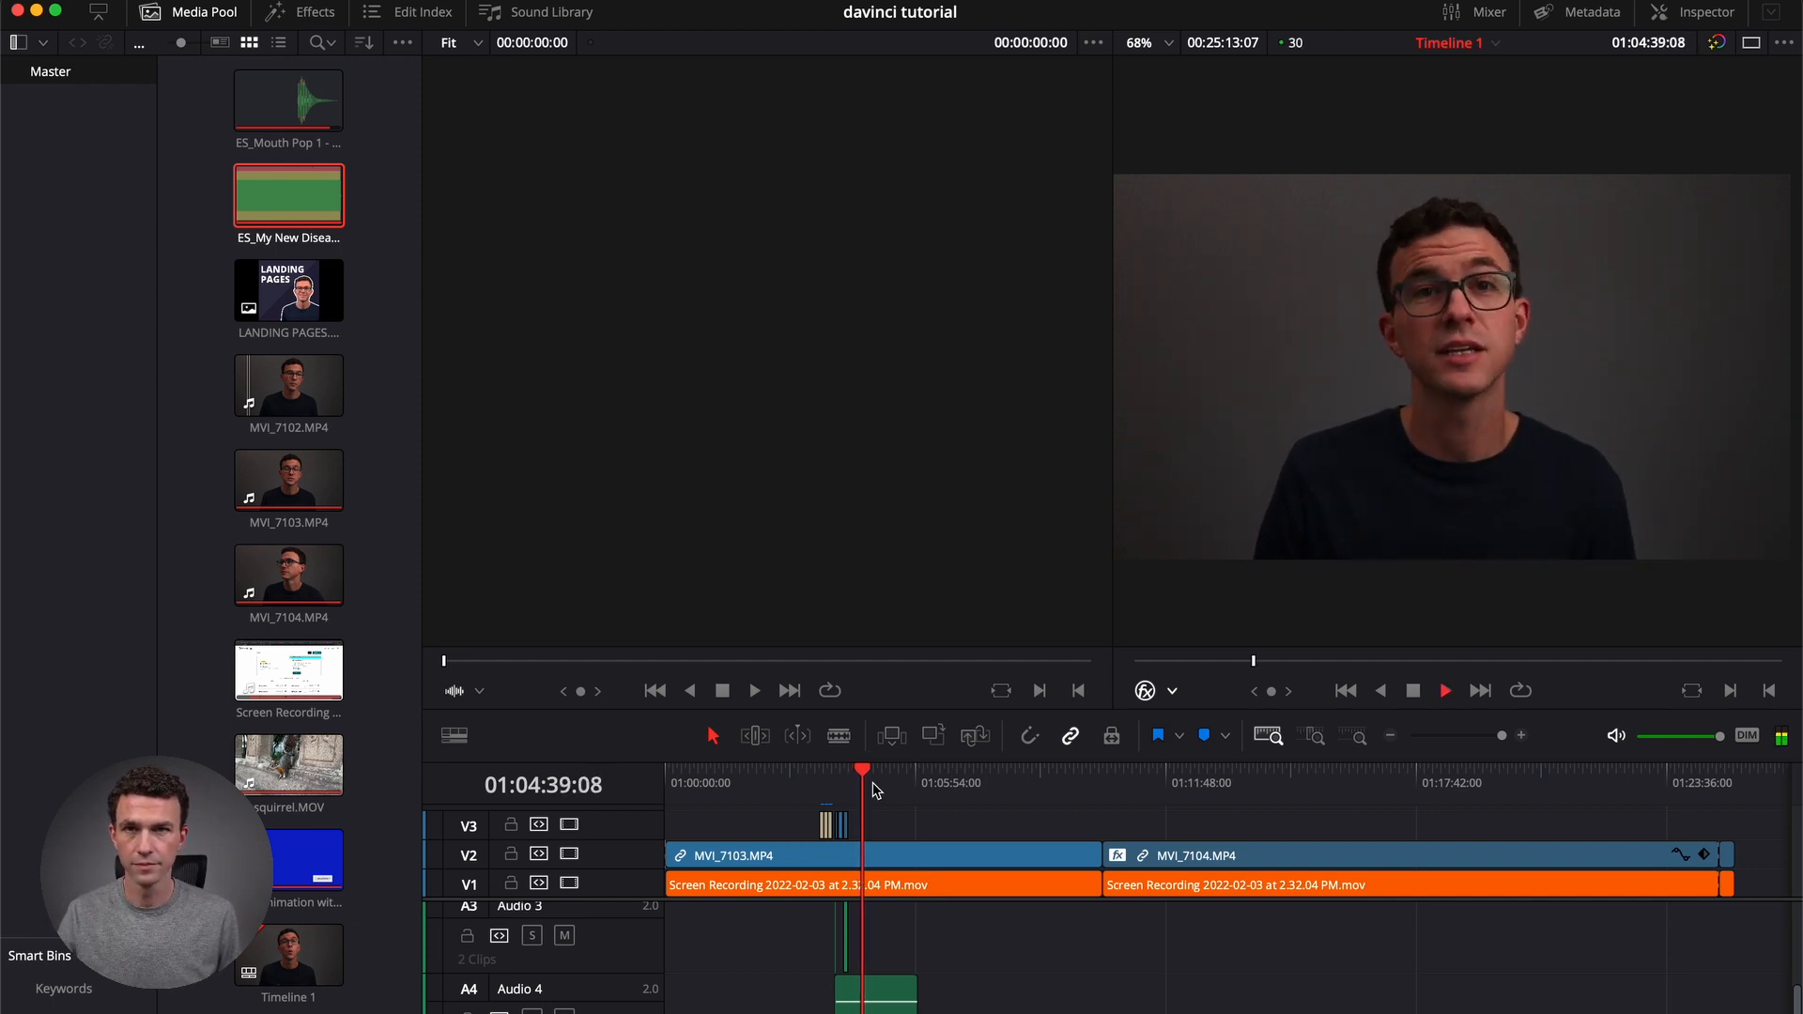
pyautogui.press('space')
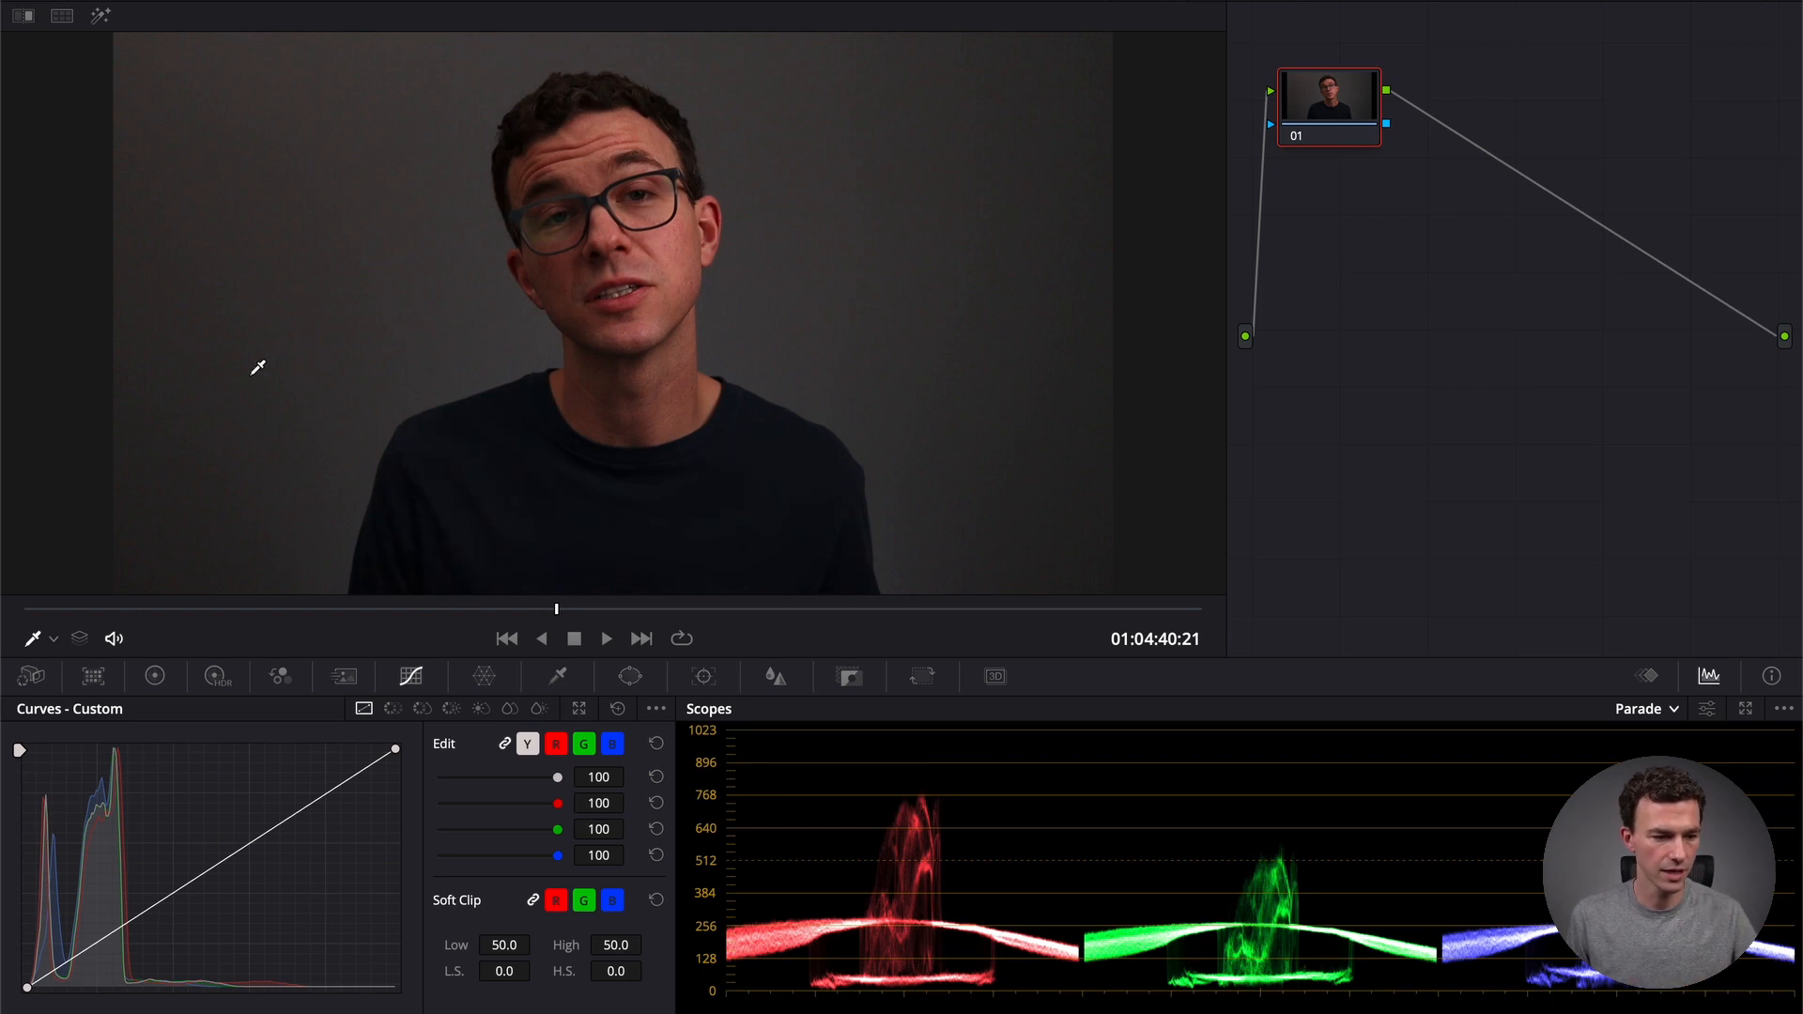
# Open the primary color wheels and view the clip's Vectorscope and Waveform scopes before returning to the Parade scope.
pyautogui.click(155, 677)
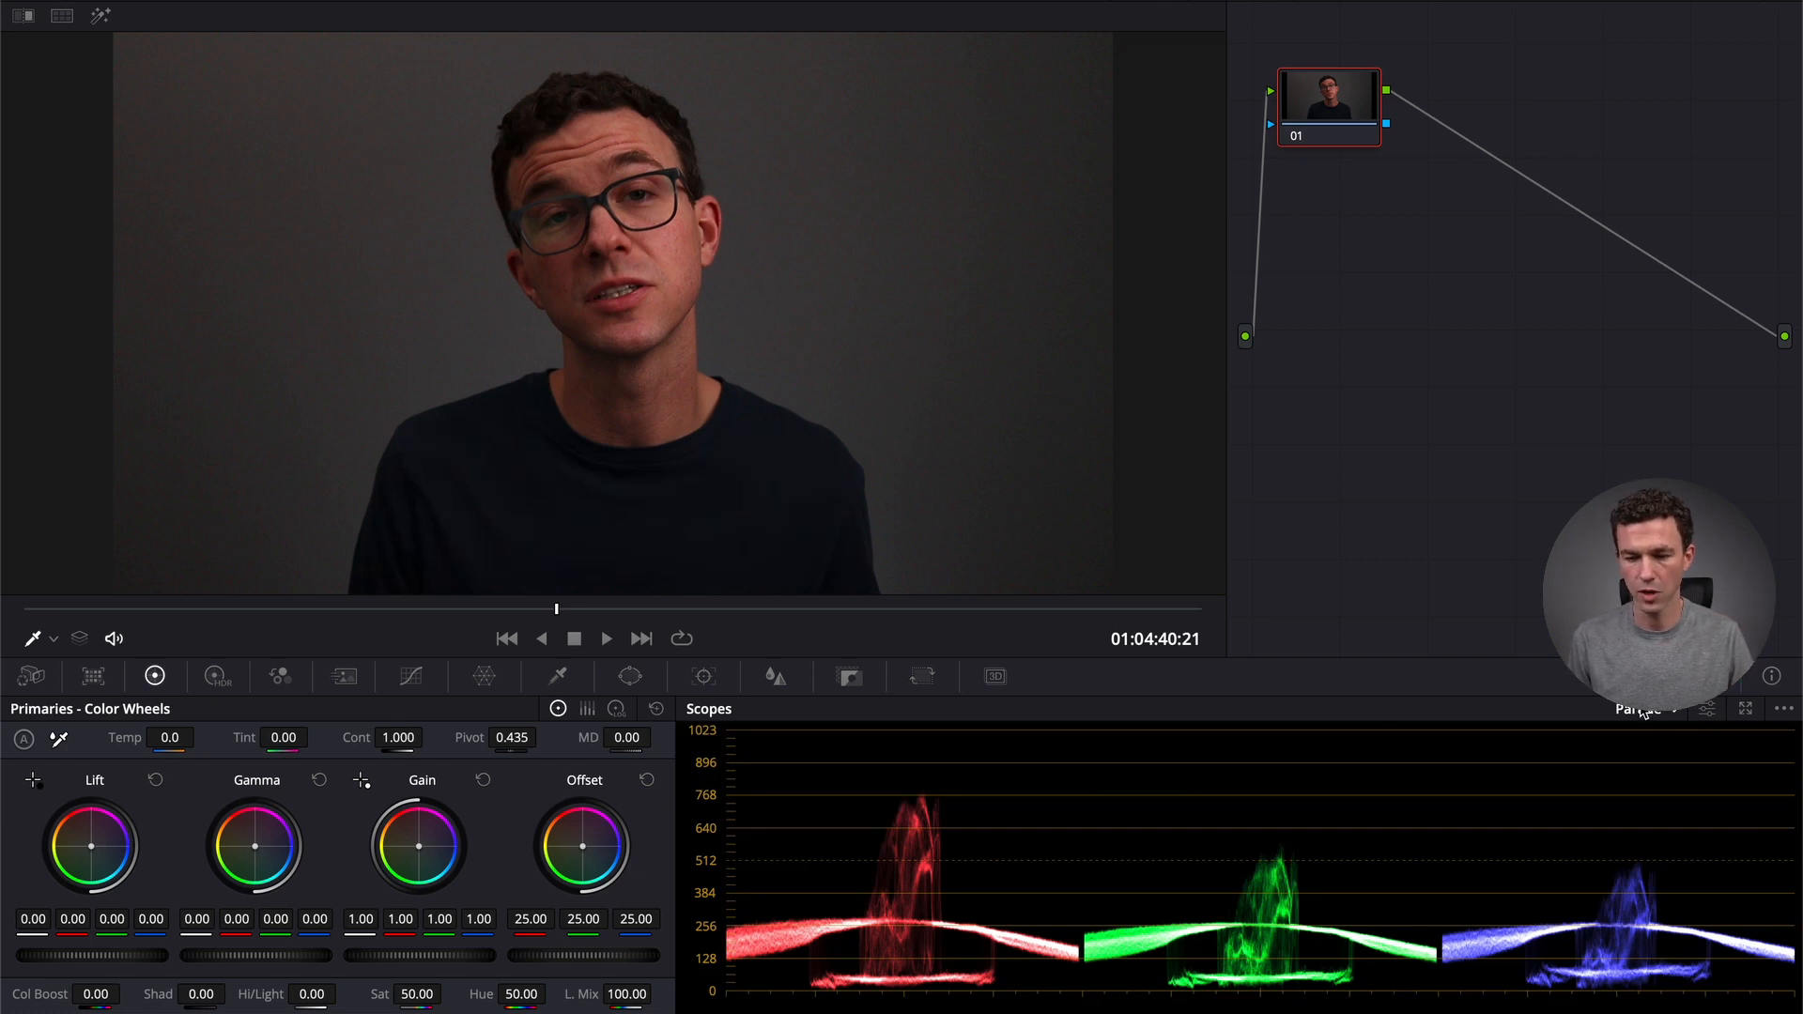
pyautogui.click(1674, 711)
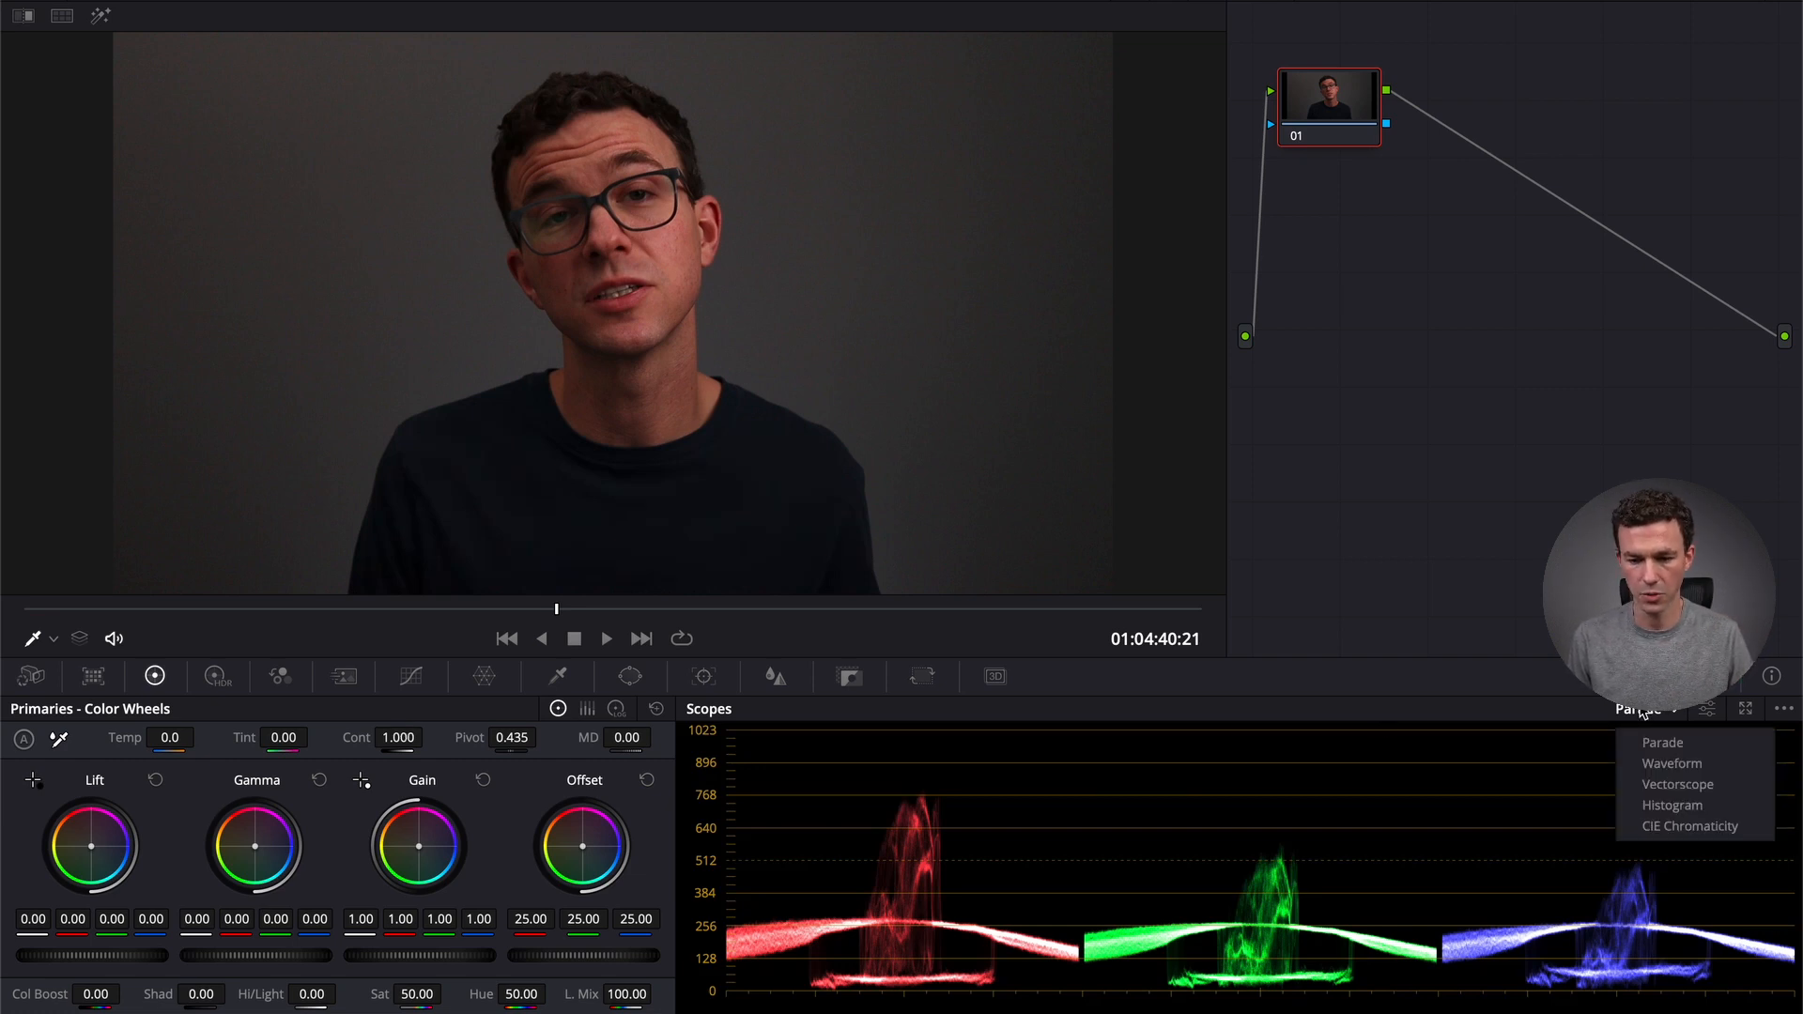
pyautogui.click(1663, 784)
pyautogui.click(1625, 710)
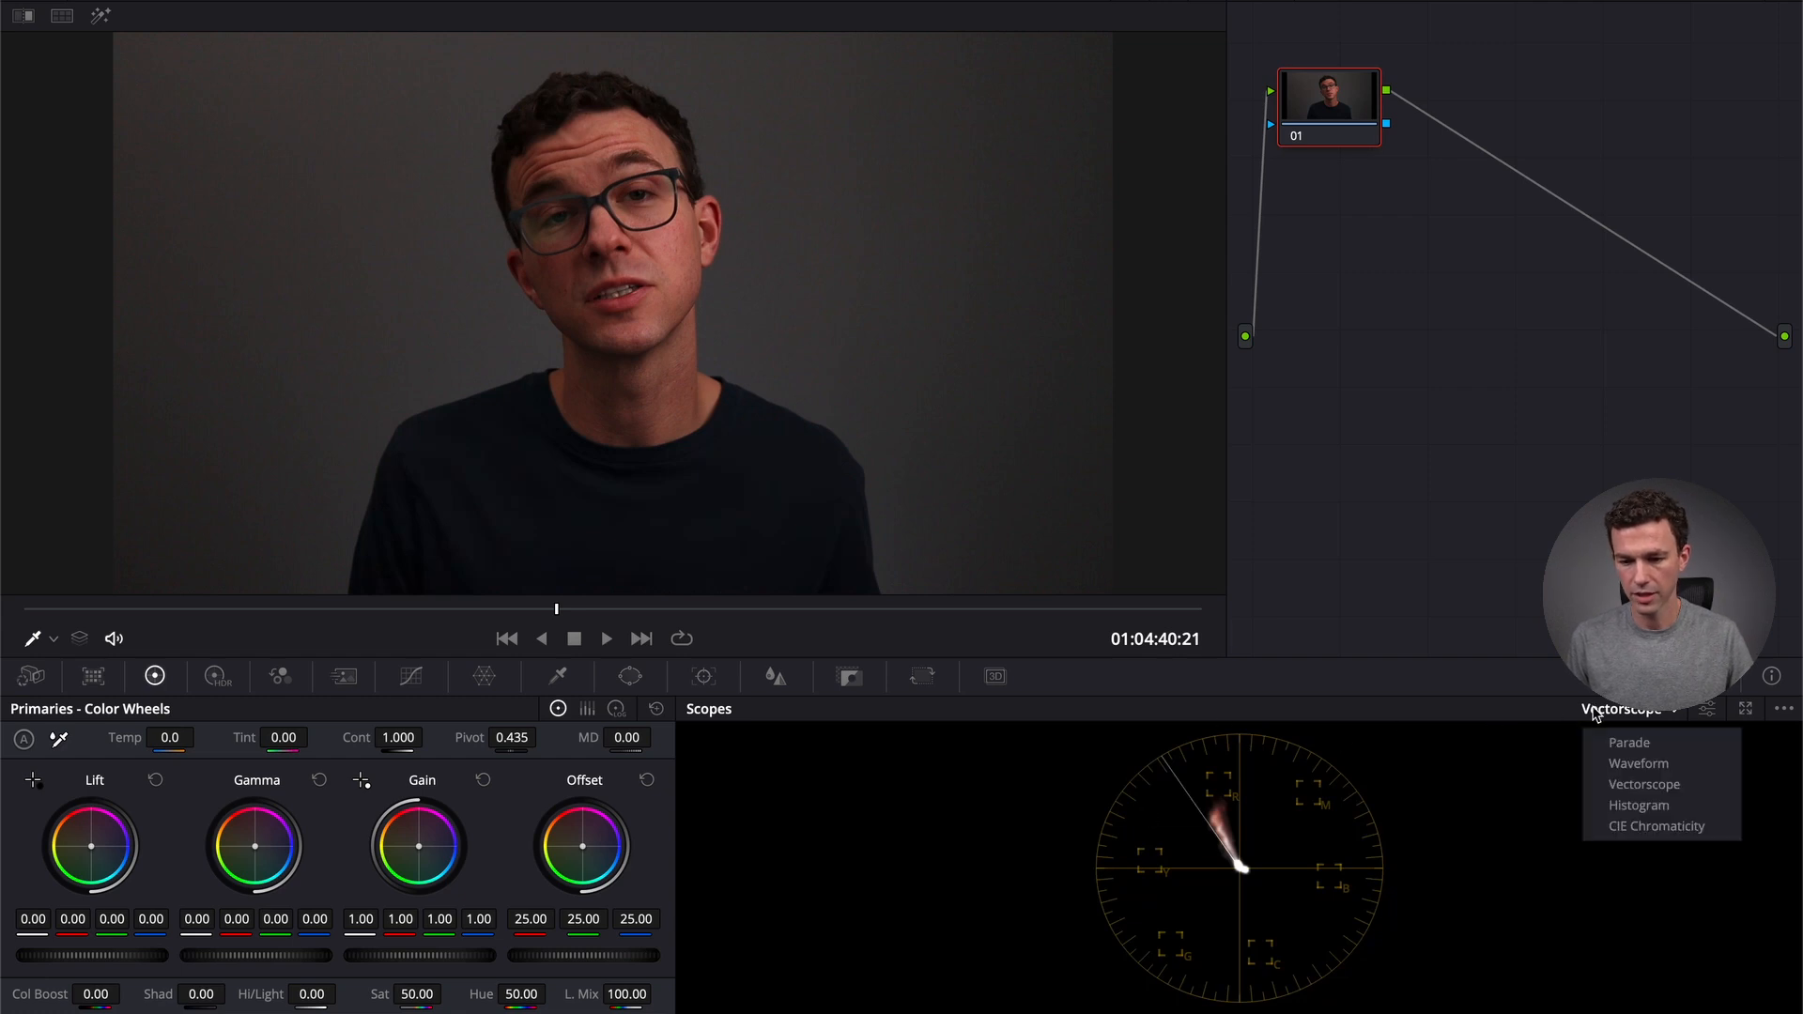
pyautogui.click(1610, 762)
pyautogui.click(1625, 710)
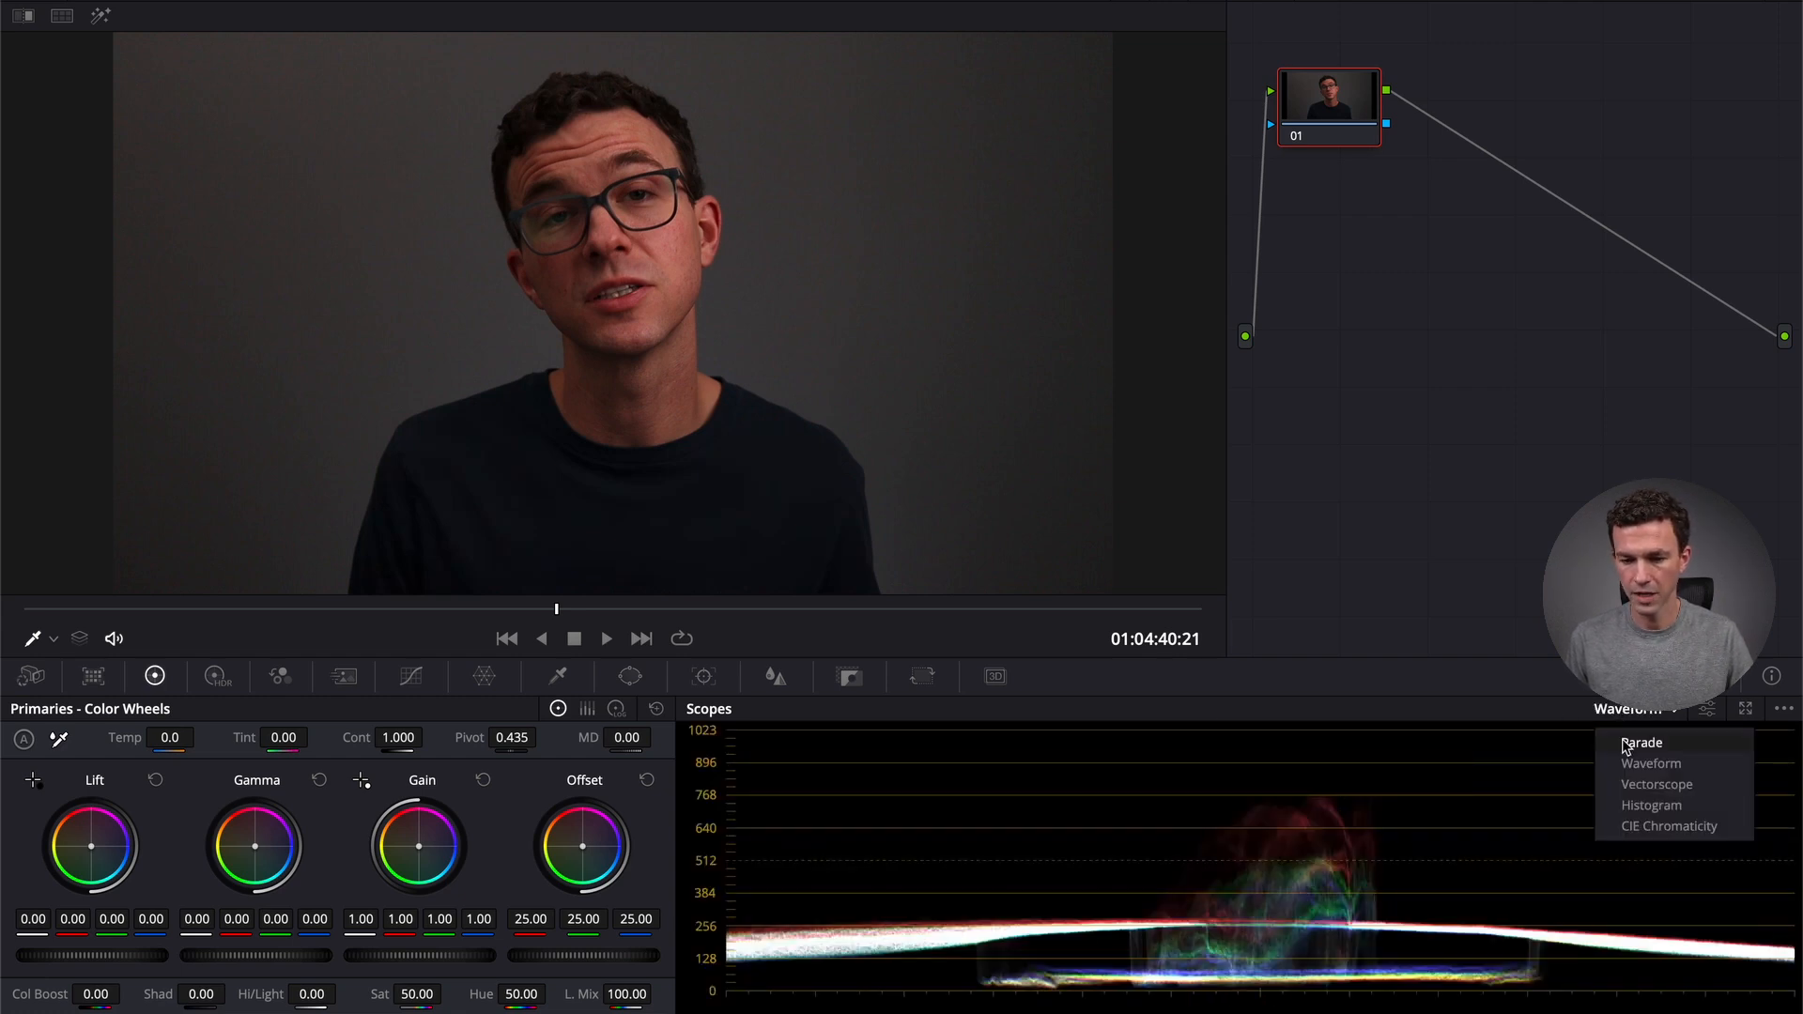
pyautogui.click(1623, 737)
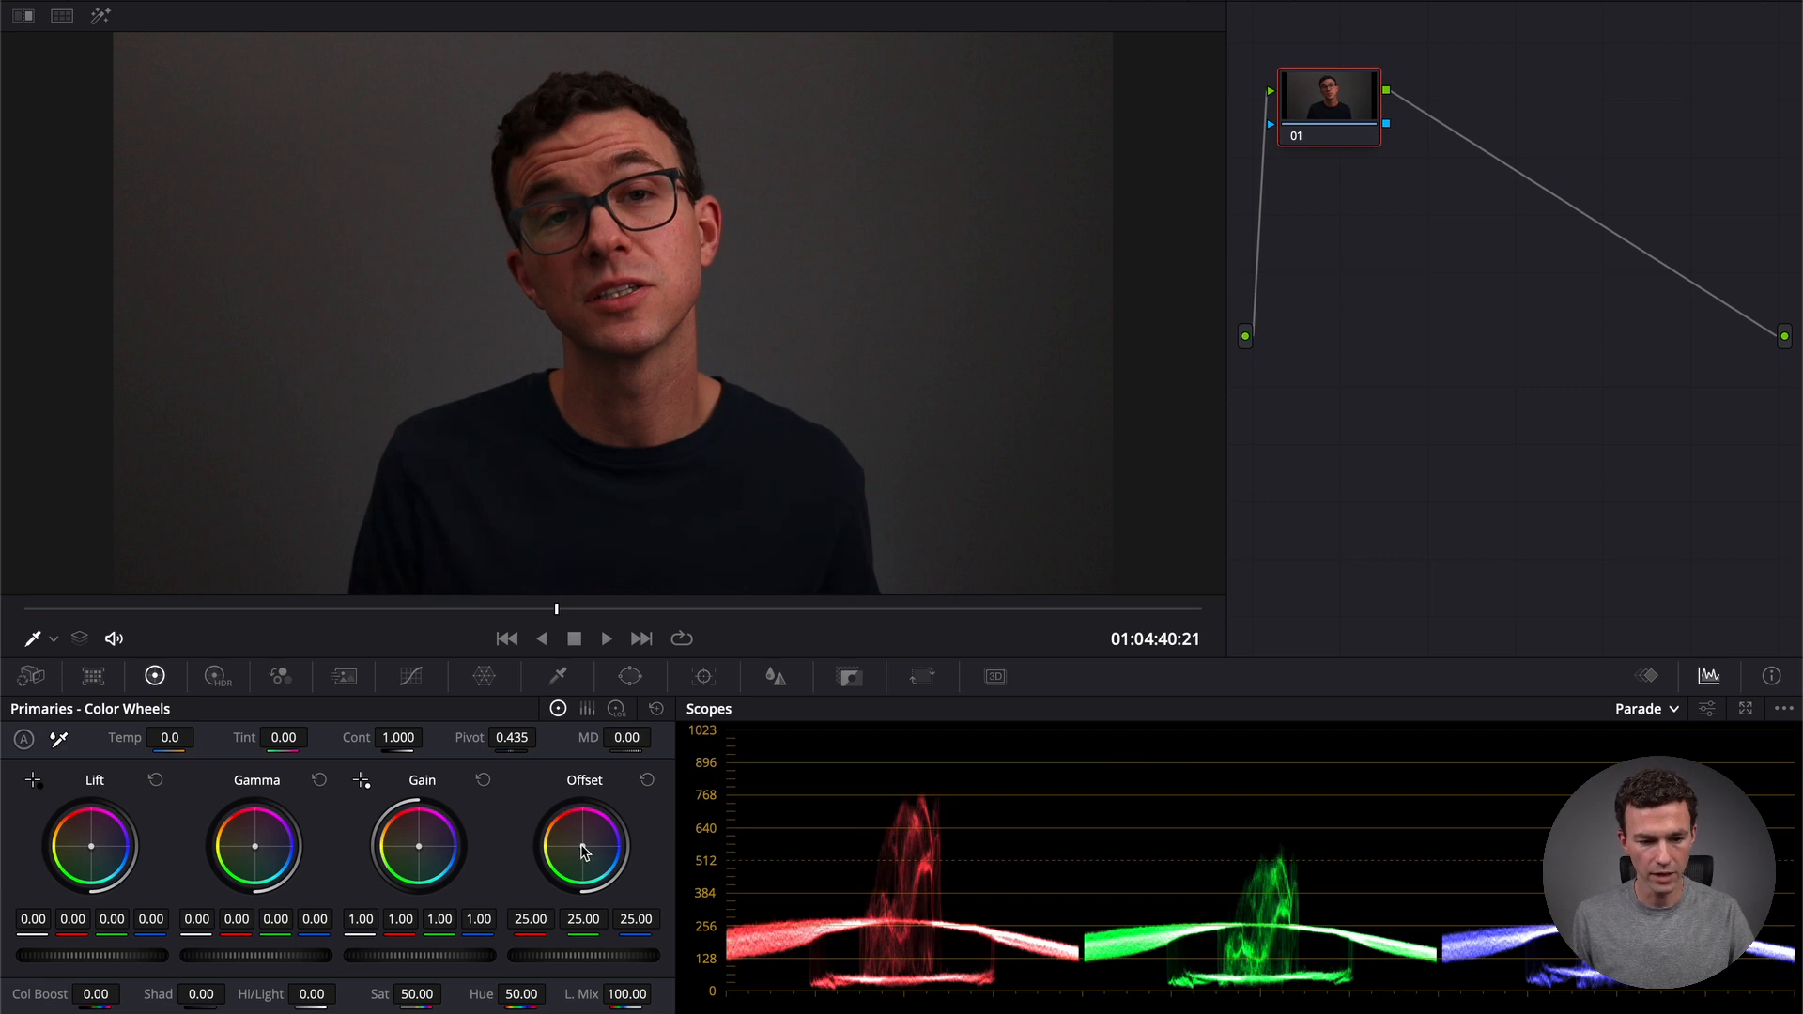
# Try shifting the Offset color toward blue and raising its overall level, and reset the Offset.
pyautogui.moveTo(584, 852); pyautogui.dragTo(589, 852)
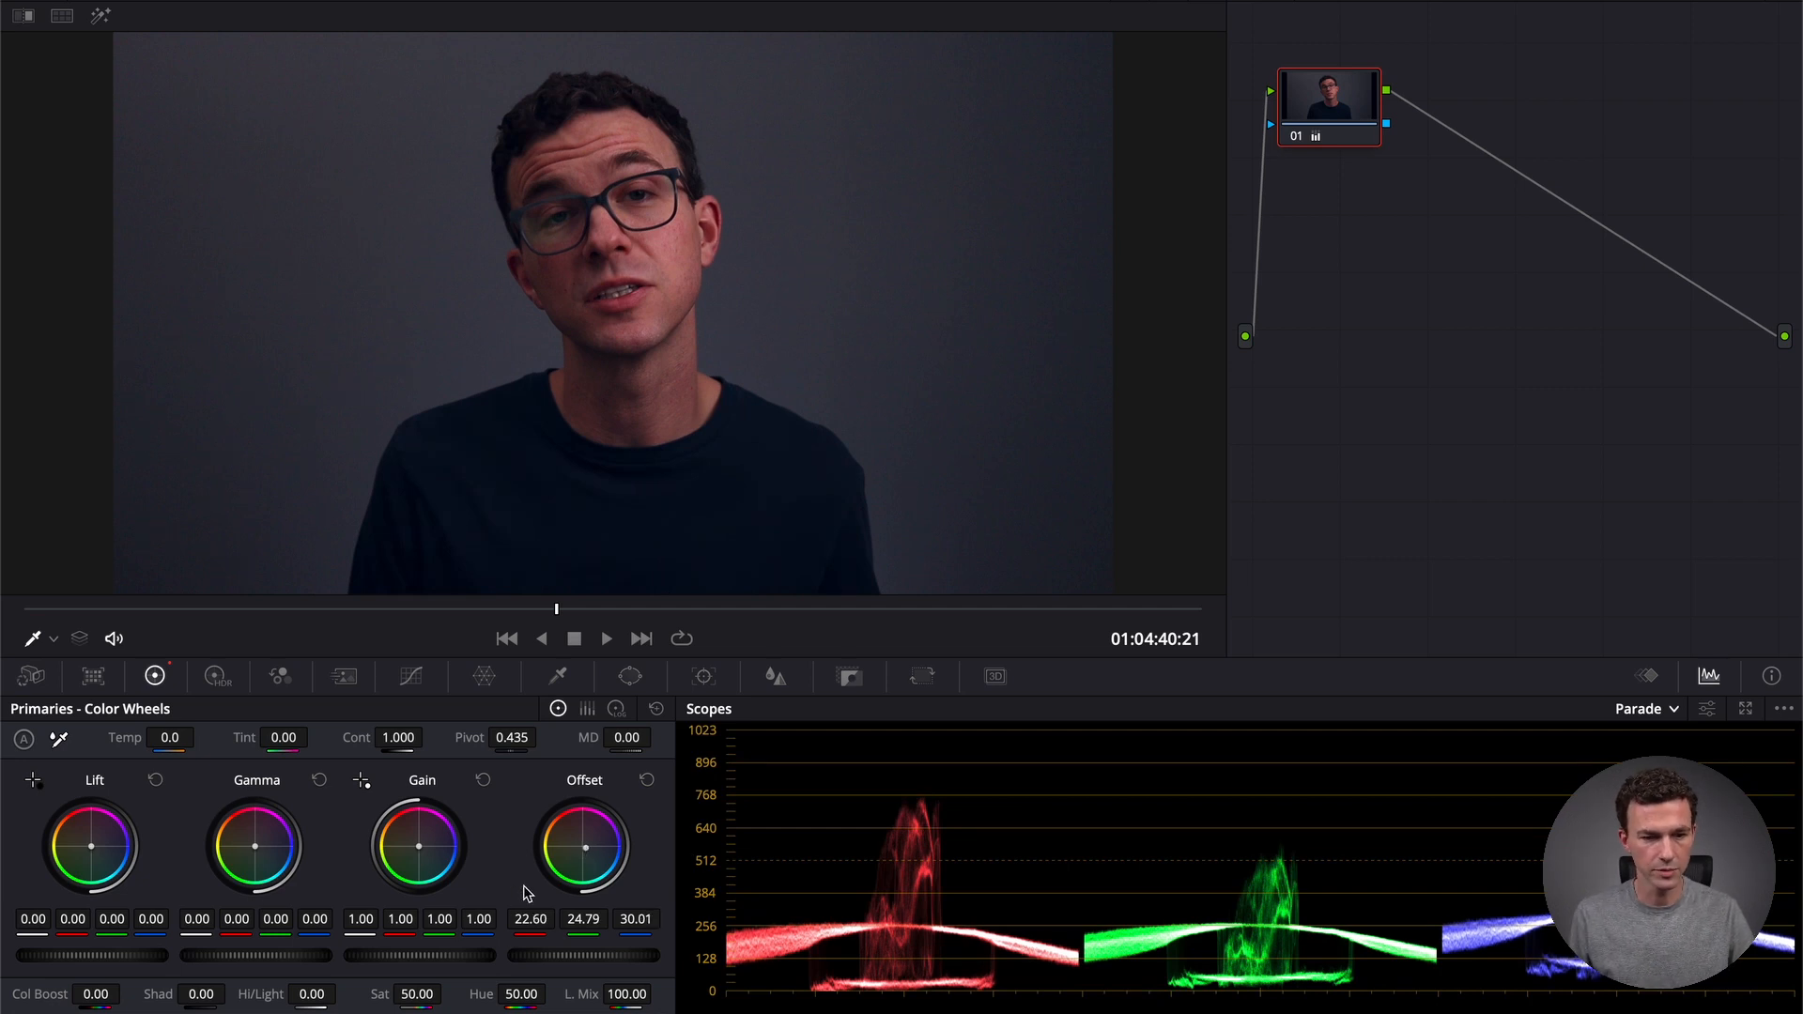
pyautogui.moveTo(585, 847); pyautogui.dragTo(582, 845)
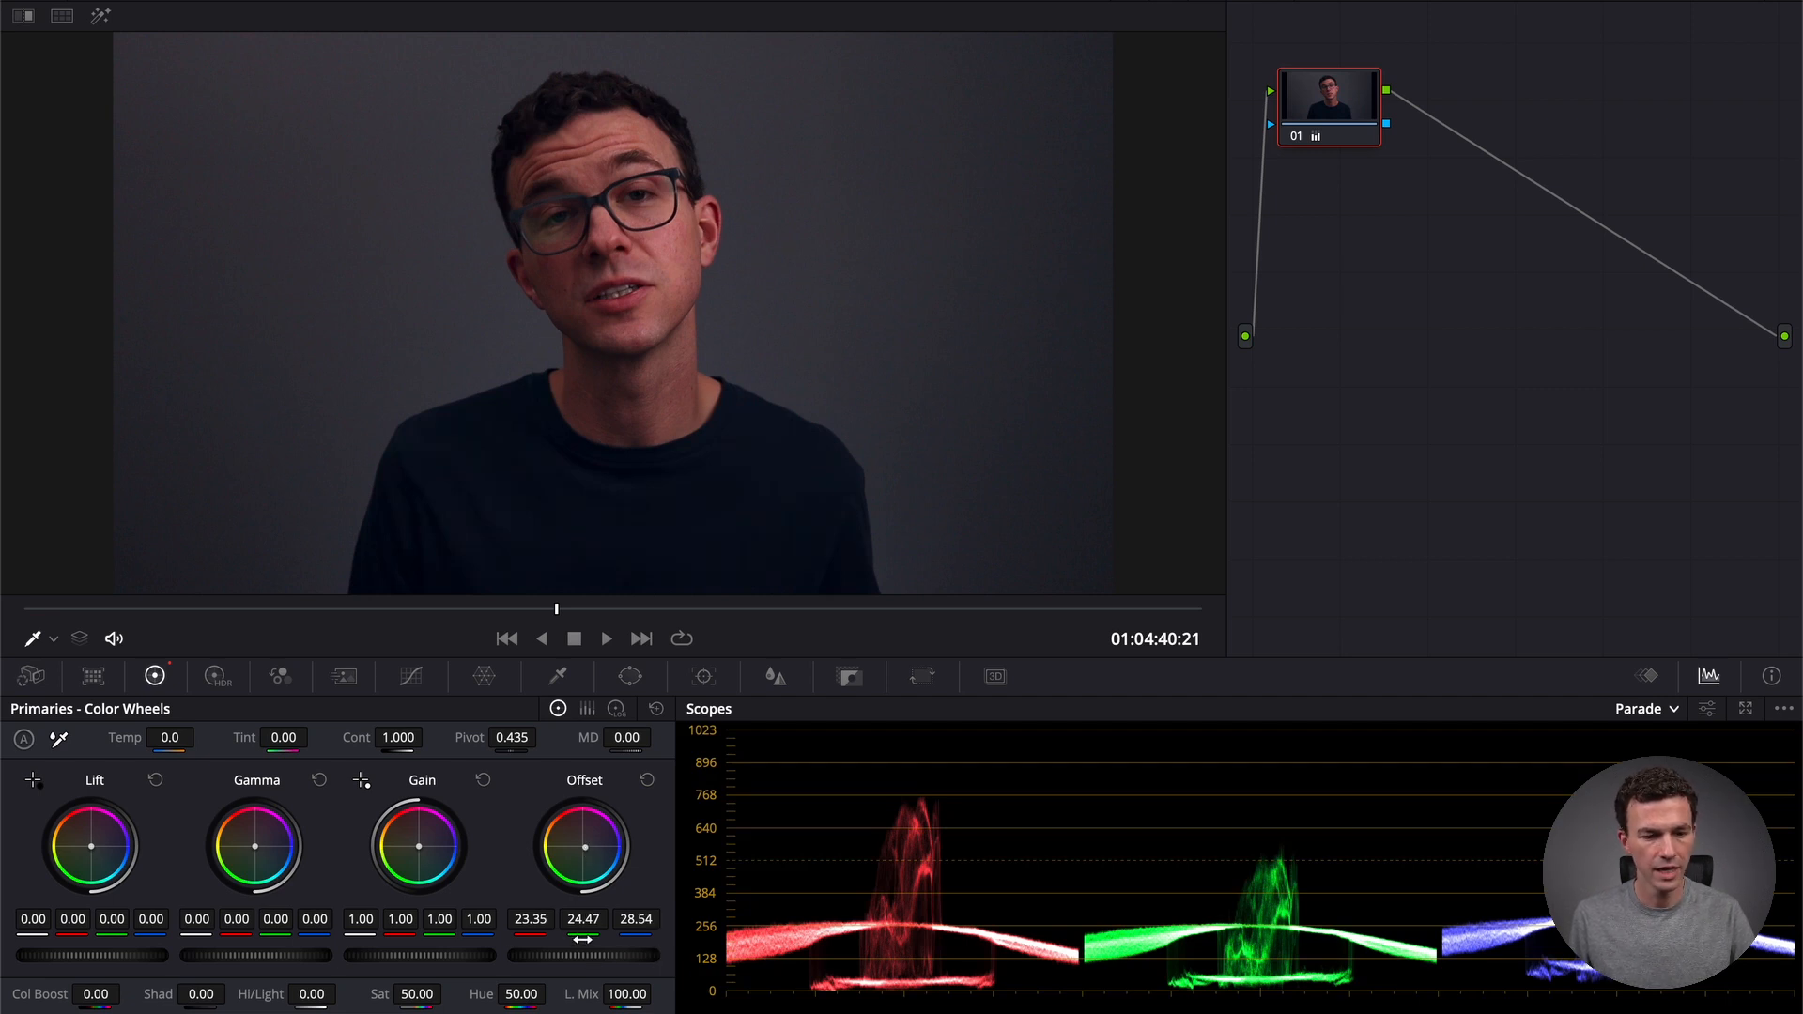
pyautogui.moveTo(585, 955); pyautogui.dragTo(610, 956)
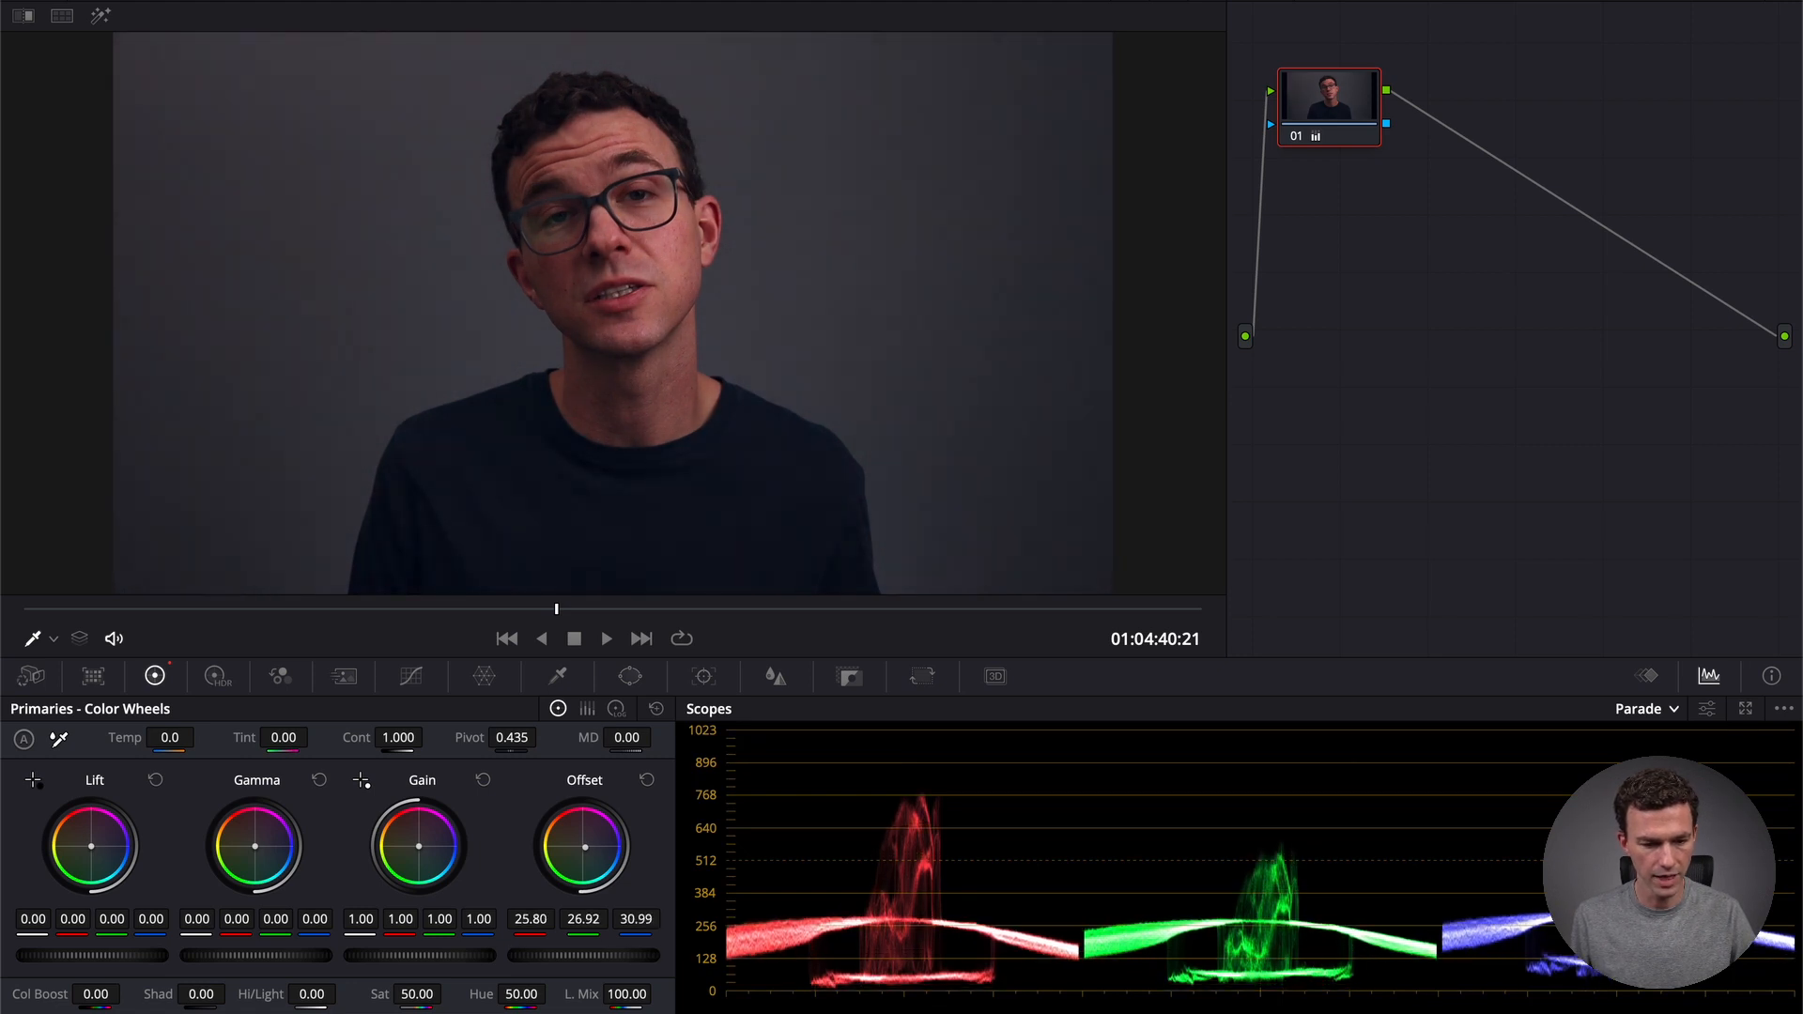
pyautogui.click(646, 781)
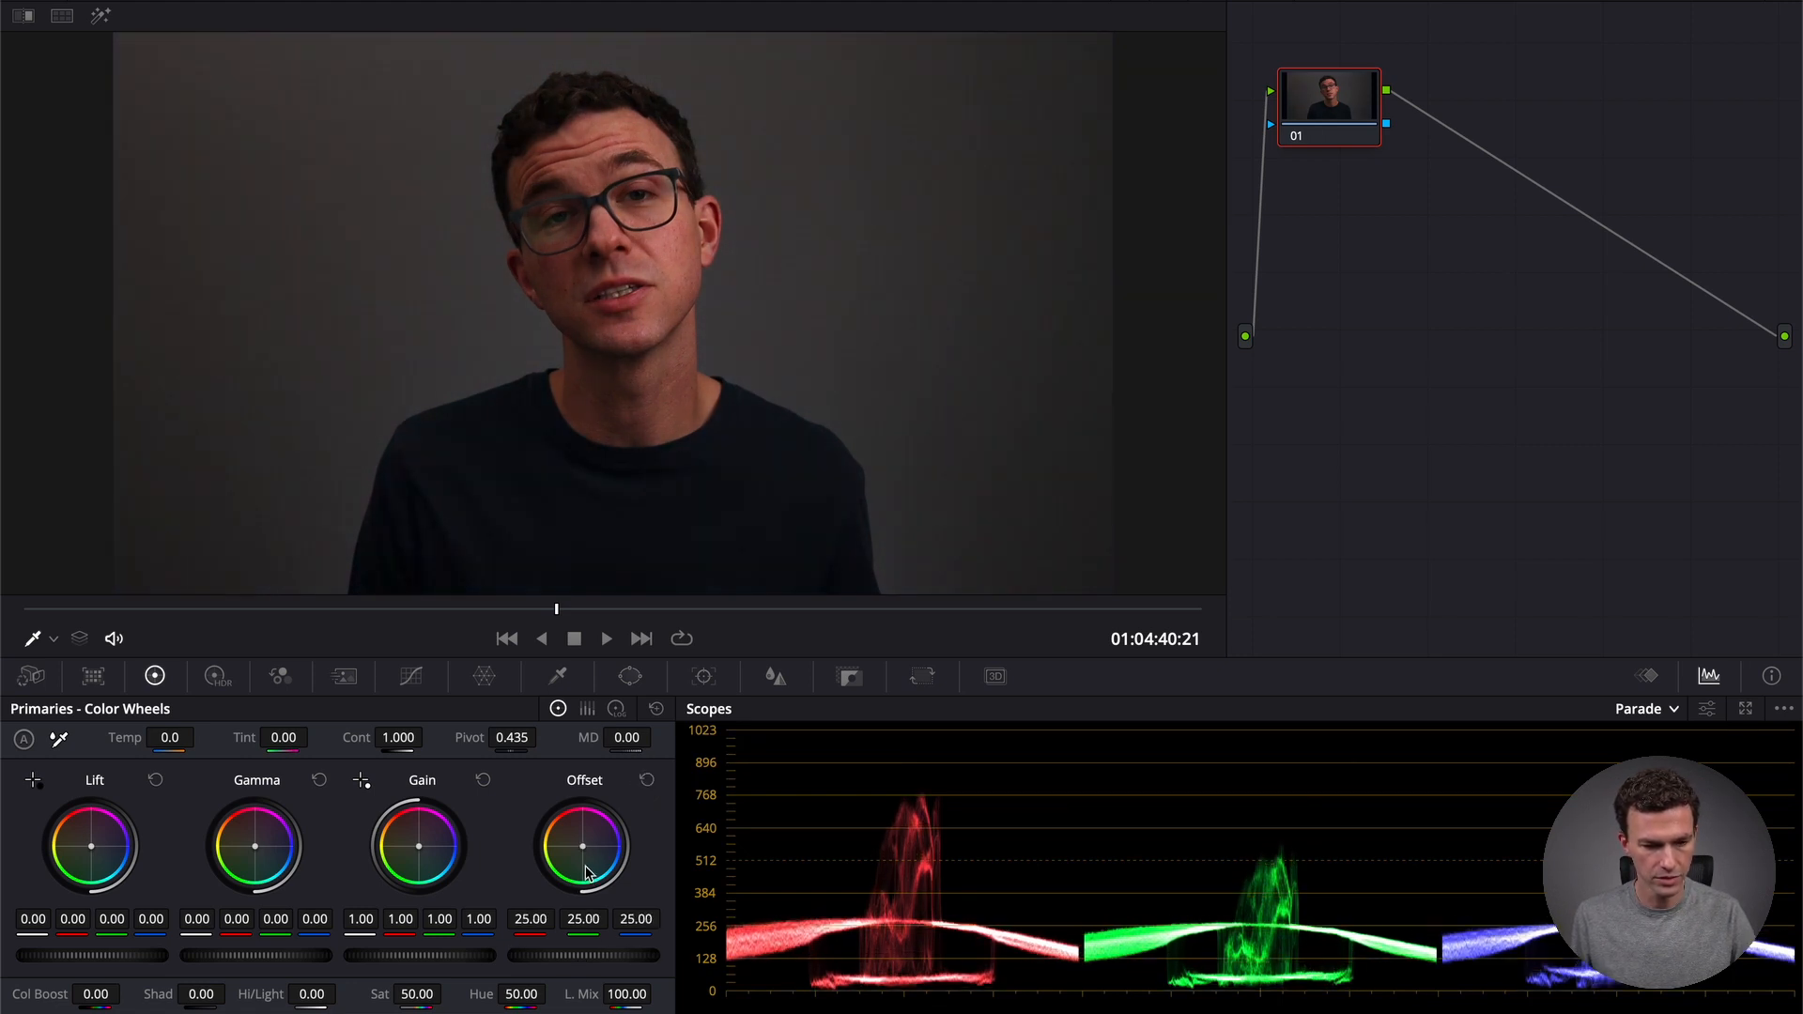
# Balance clip 03 with Offset at 24.47 red, 24.93 green and 26.17 blue, master Gamma at 0.02 and master Gain at 1.04.
pyautogui.moveTo(582, 847); pyautogui.dragTo(586, 848)
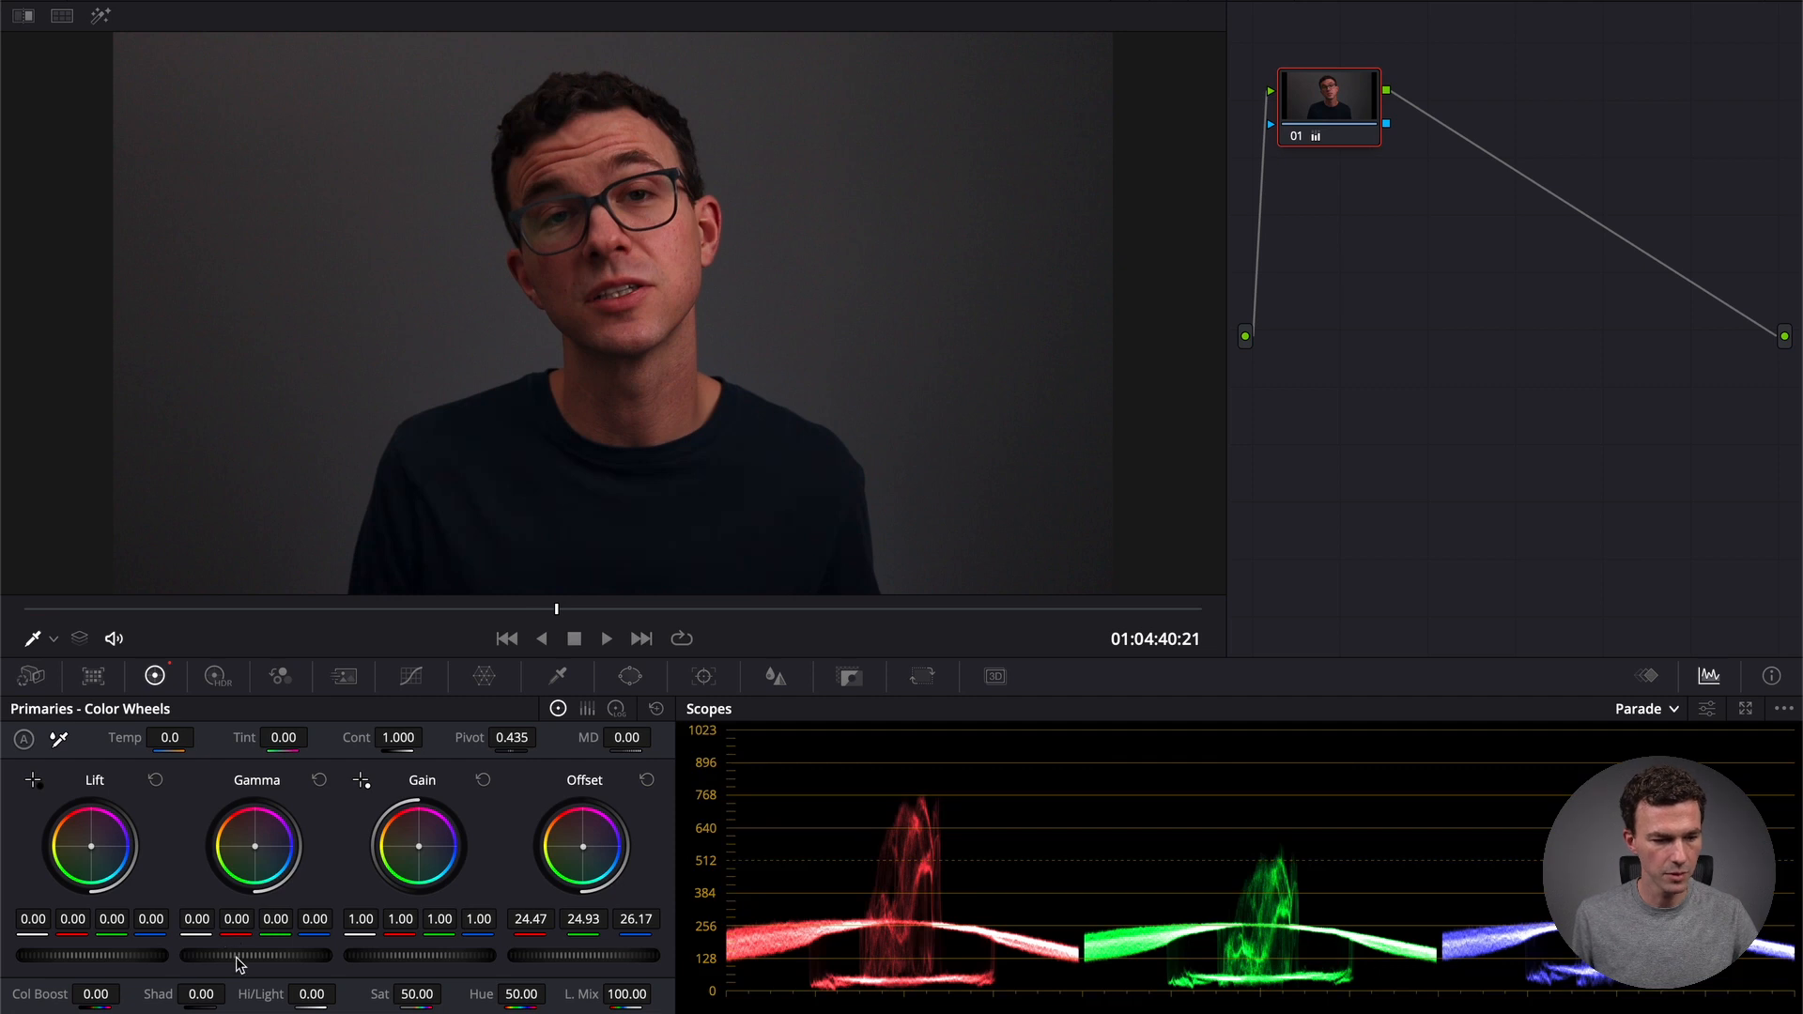
pyautogui.moveTo(255, 955); pyautogui.dragTo(285, 955)
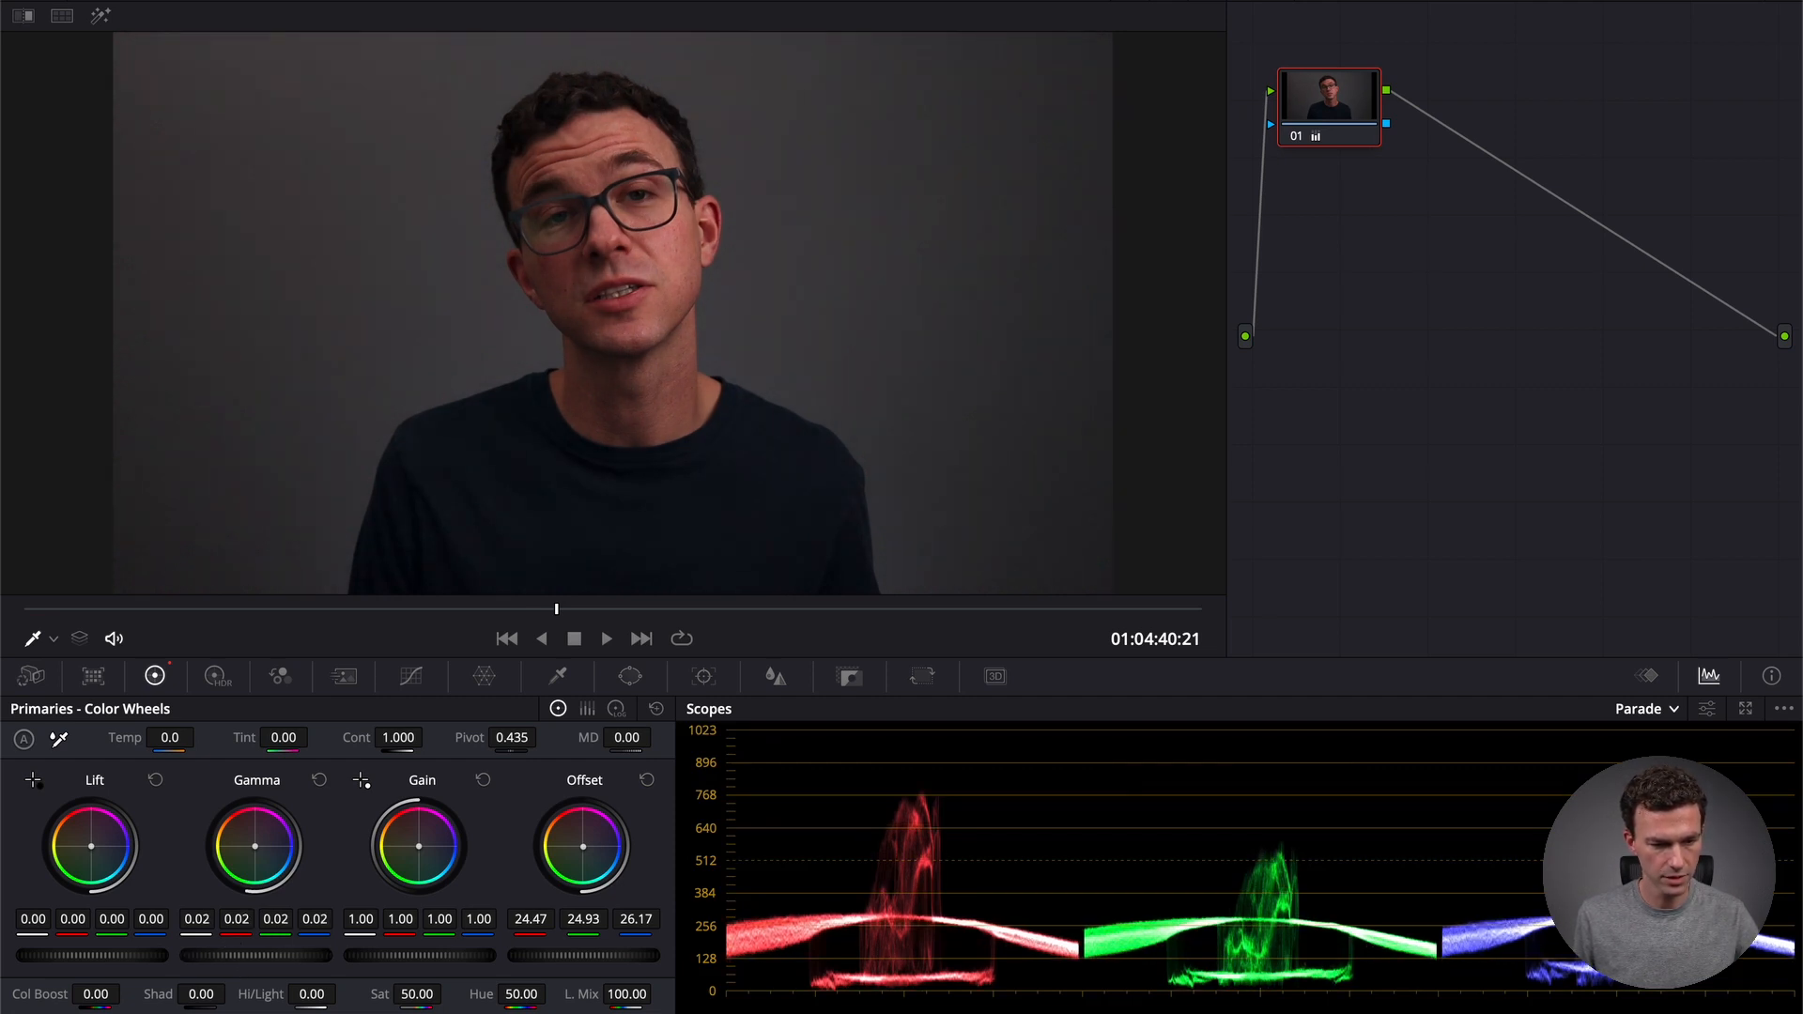
pyautogui.moveTo(420, 956); pyautogui.dragTo(434, 956)
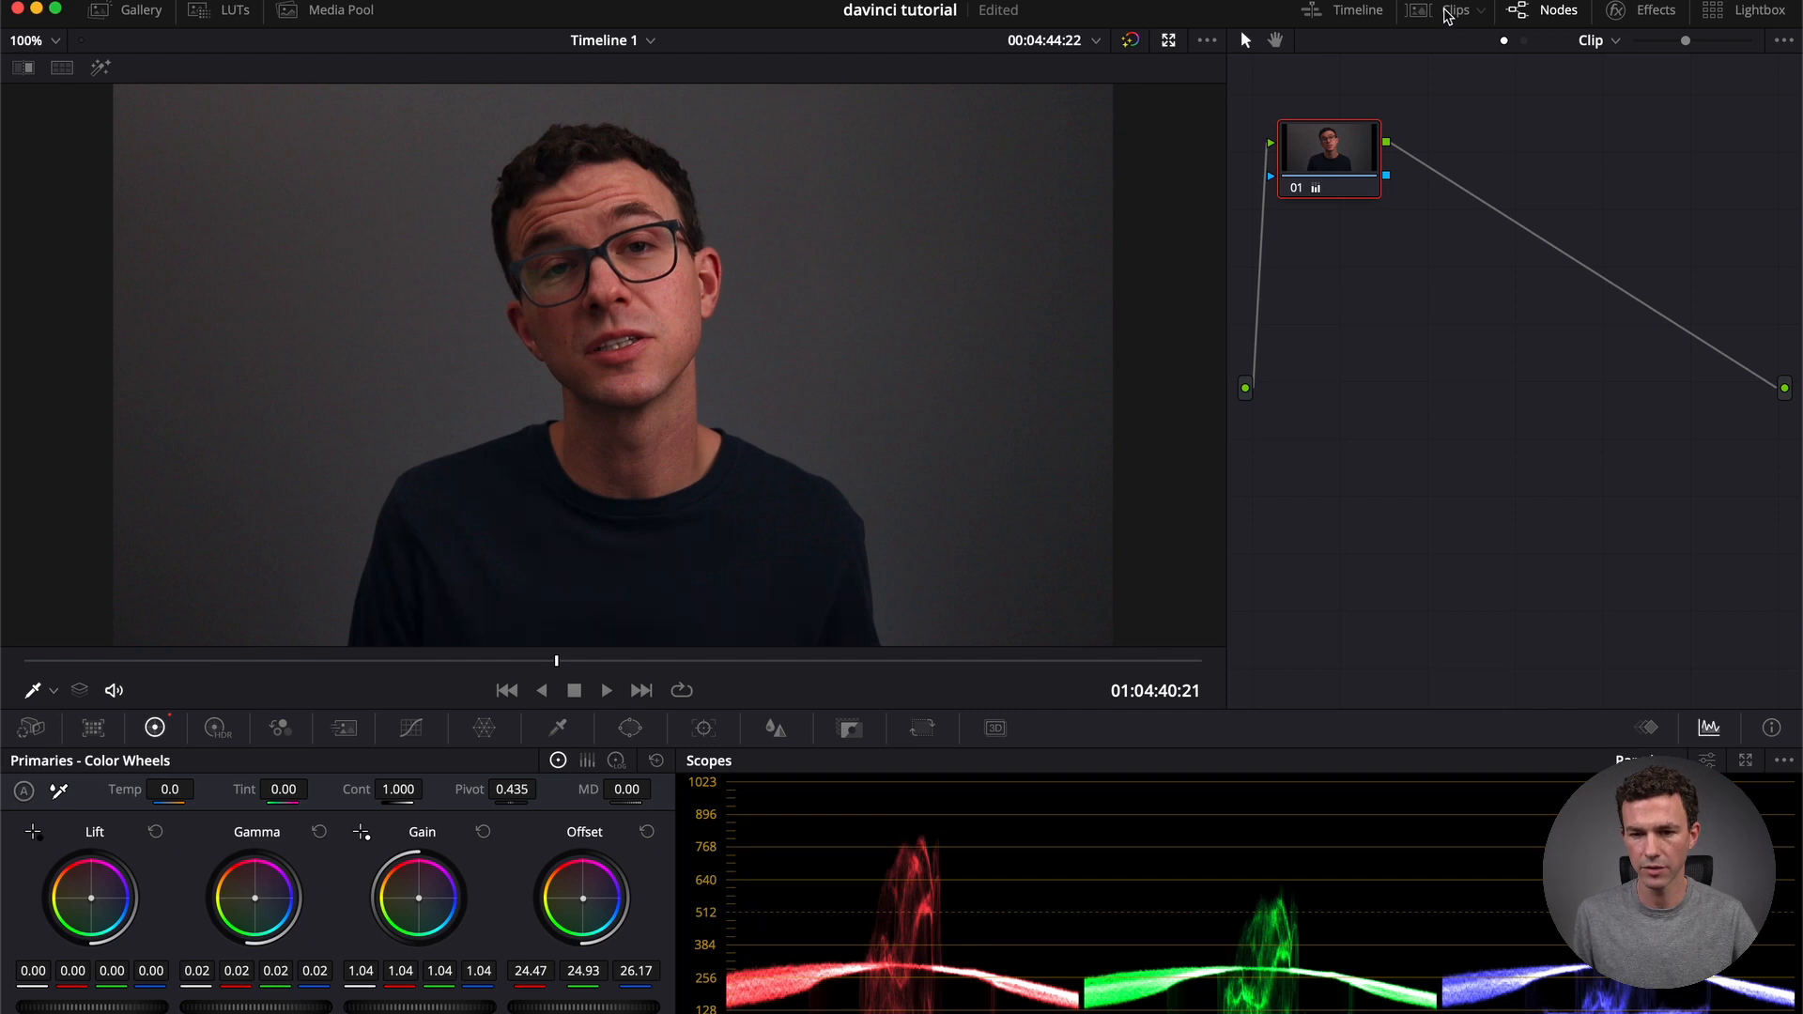
# Show the clip thumbnails and apply the grade from clip 03 to camera clips 01 and 13.
pyautogui.click(1447, 16)
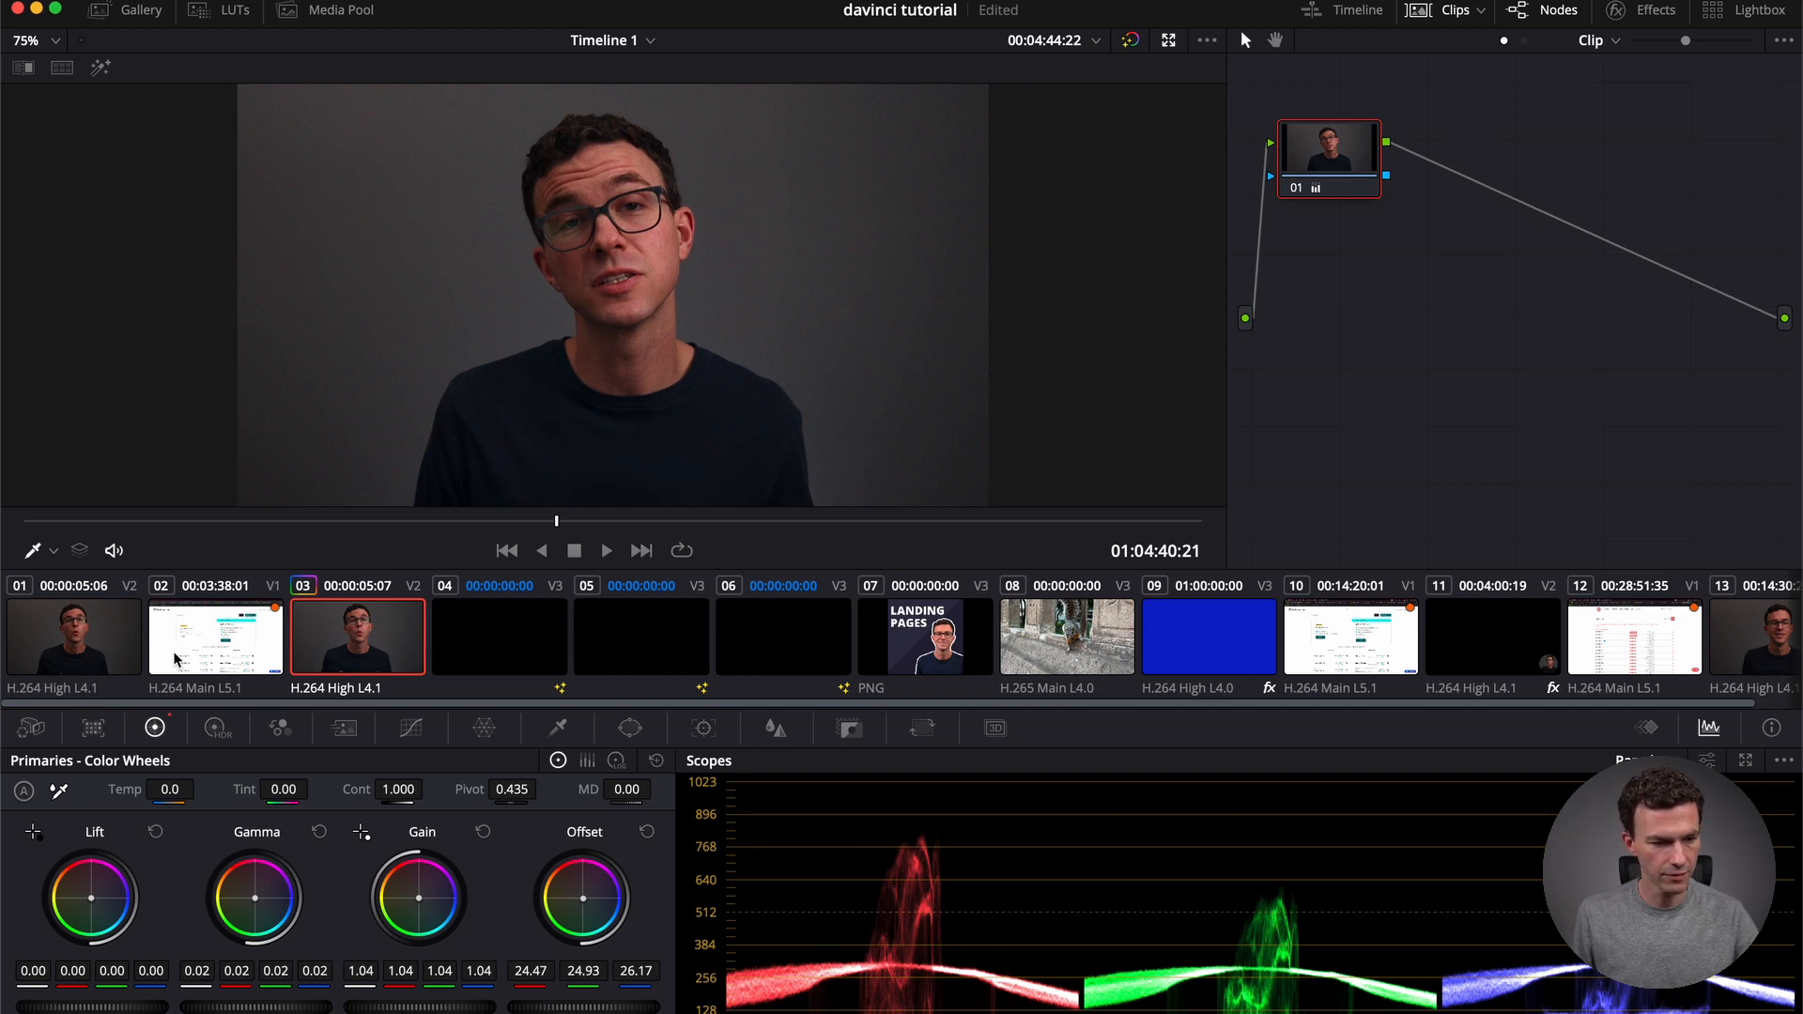
pyautogui.click(83, 644)
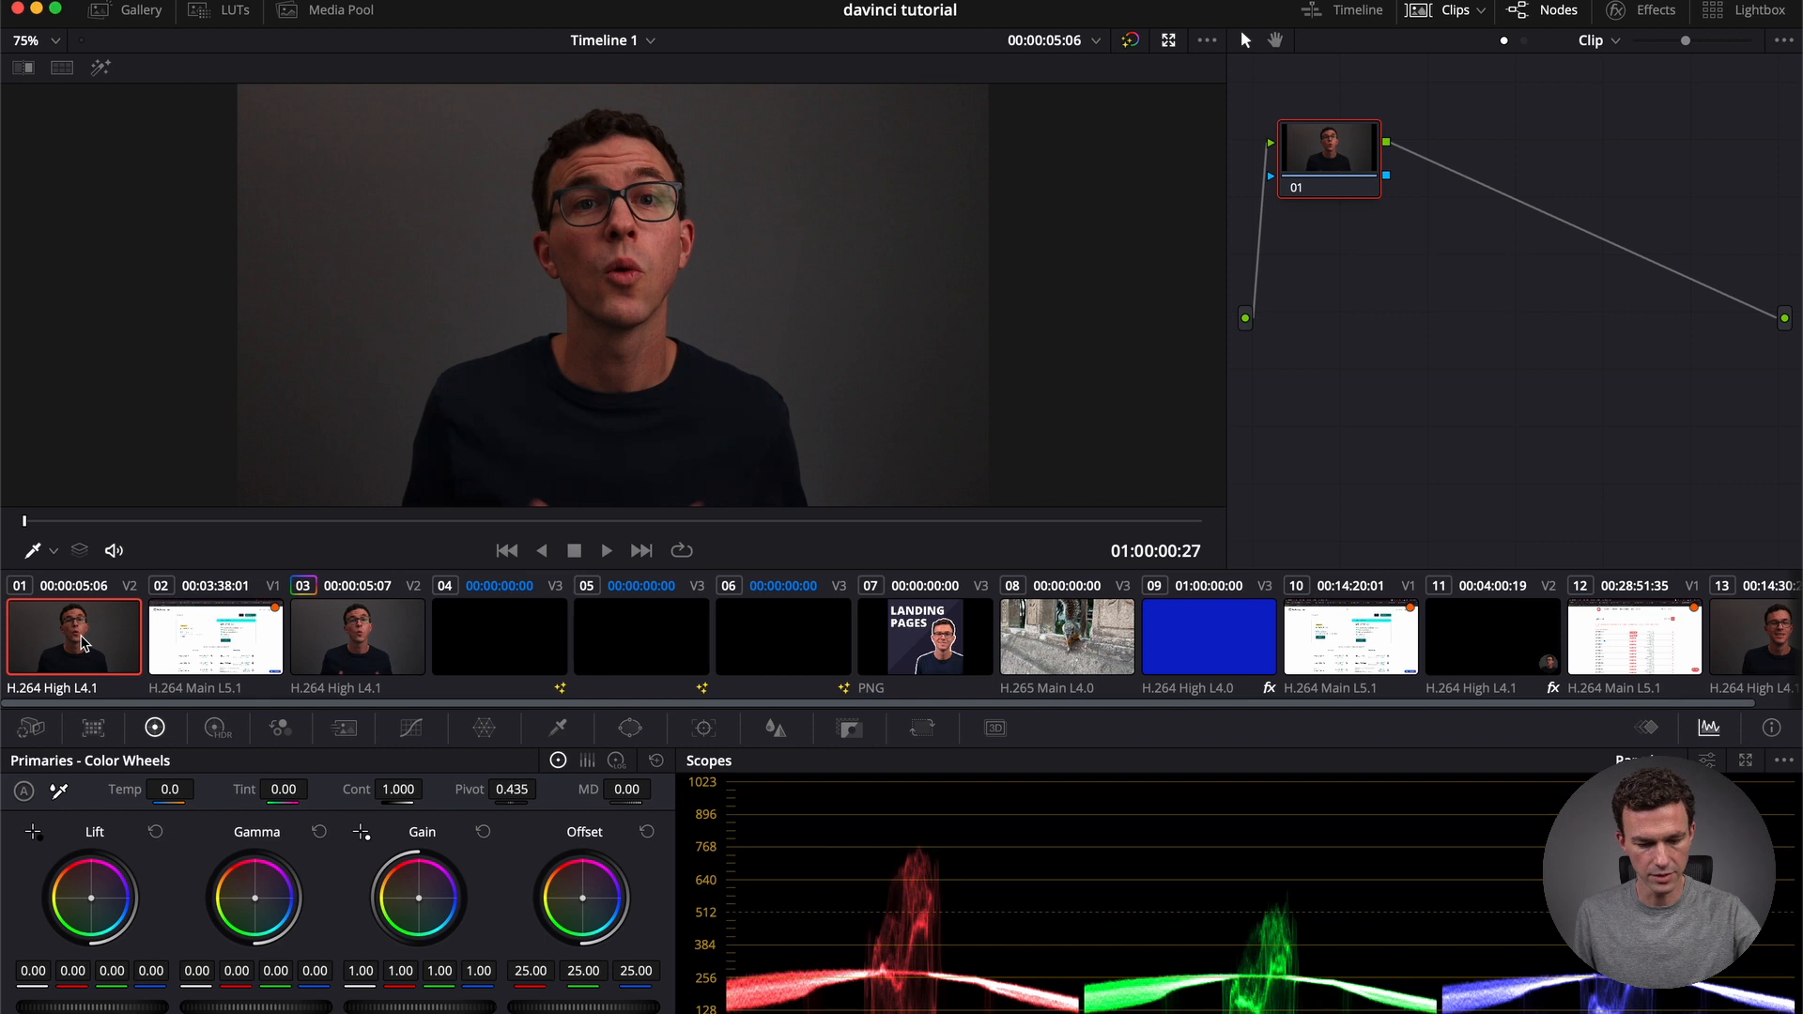
pyautogui.hotkey('alt', 'shift', 'c')
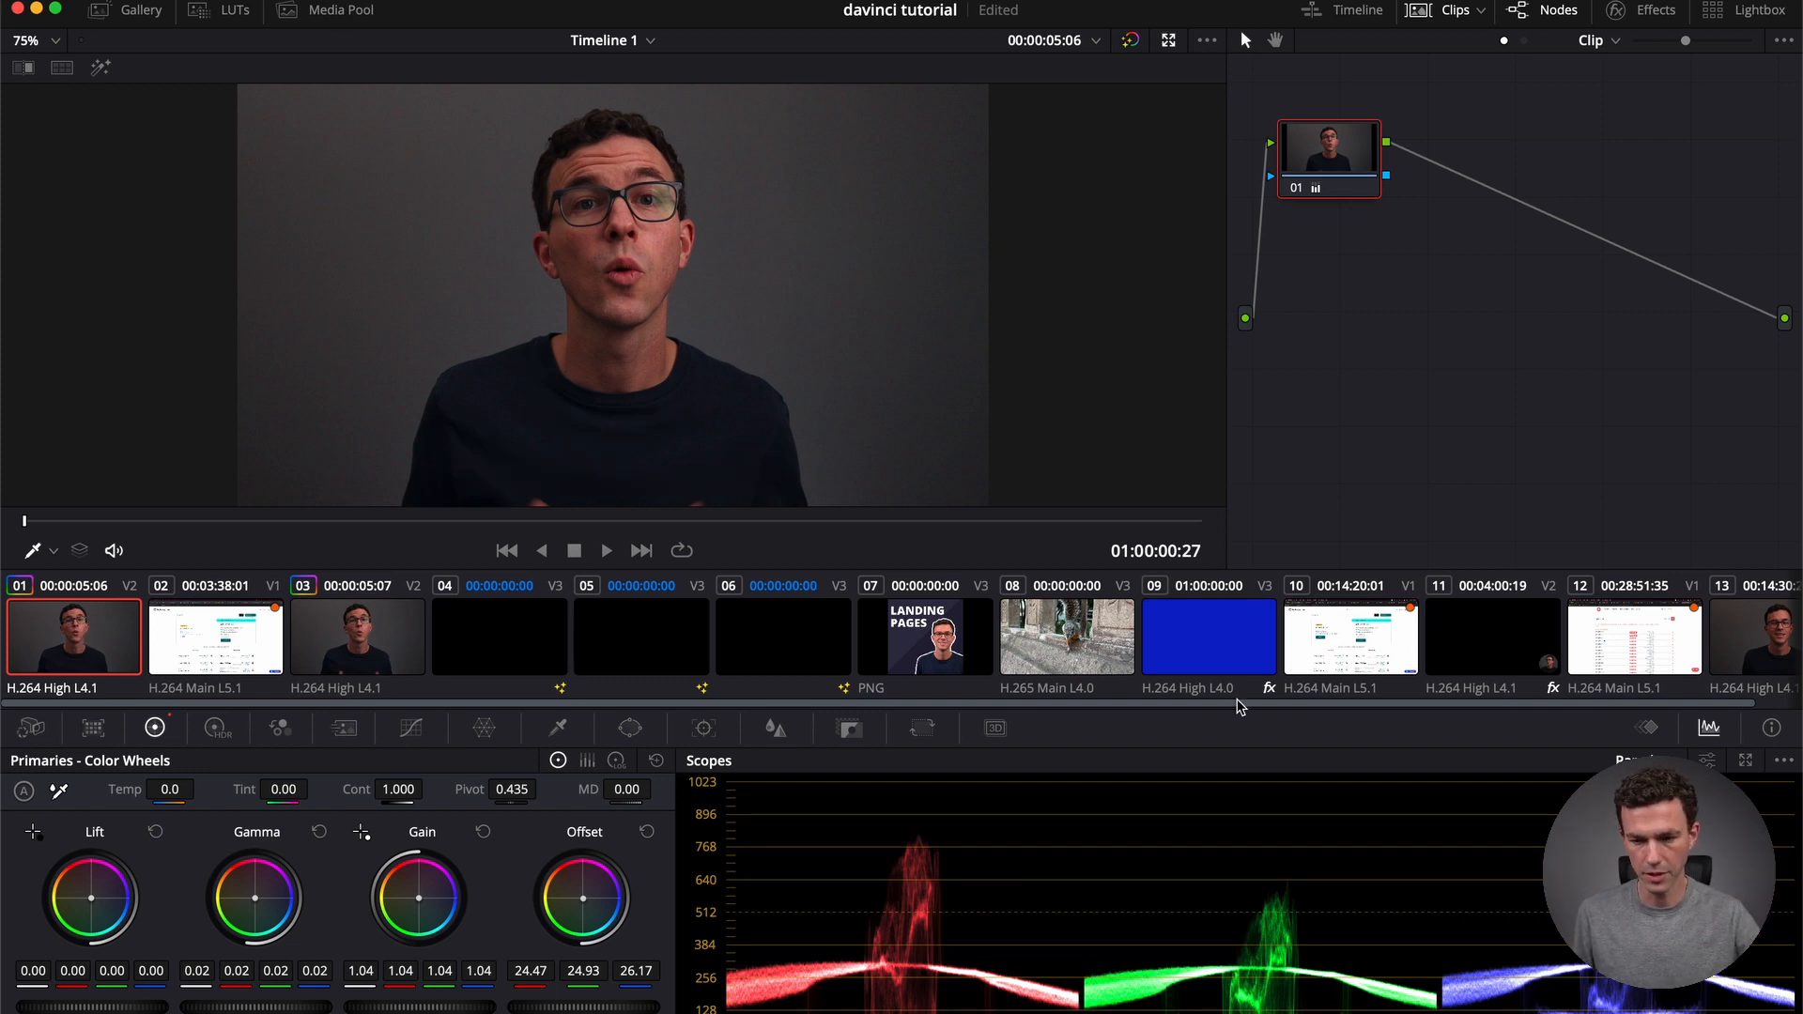
pyautogui.hscroll(1, 1666, 655)
pyautogui.click(1711, 656)
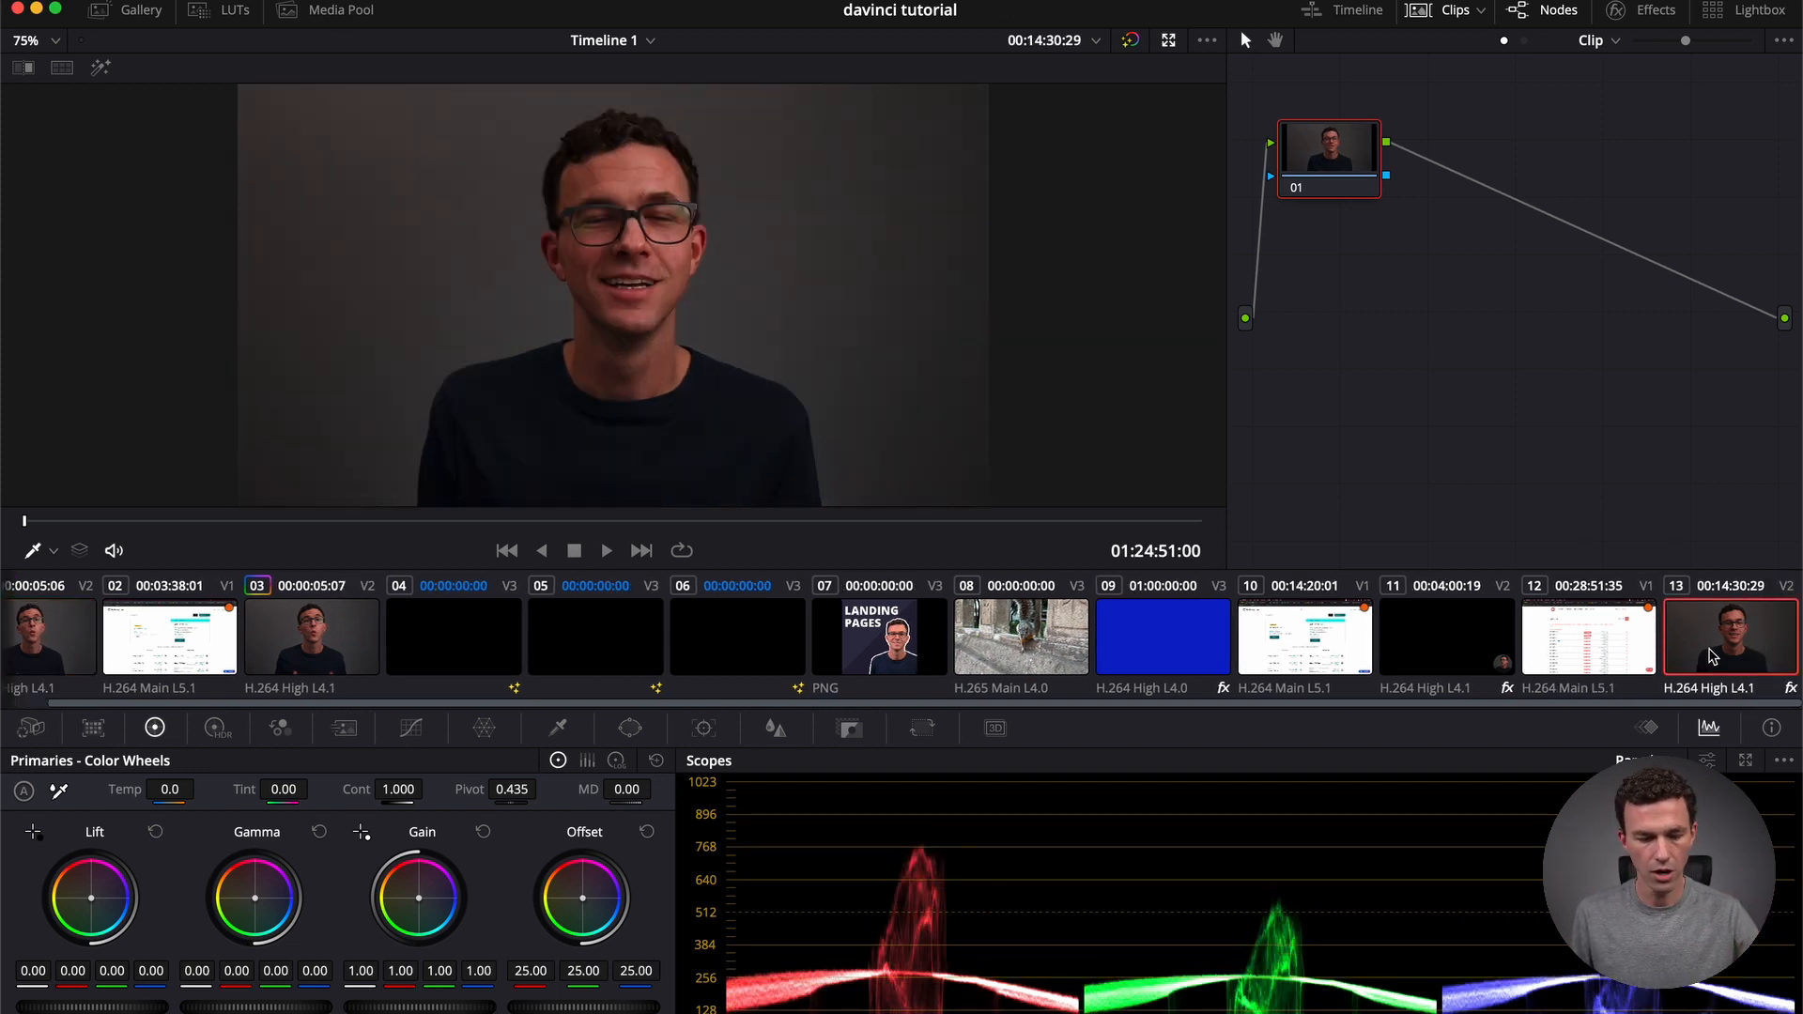
pyautogui.hotkey('alt', 'shift', 'c')
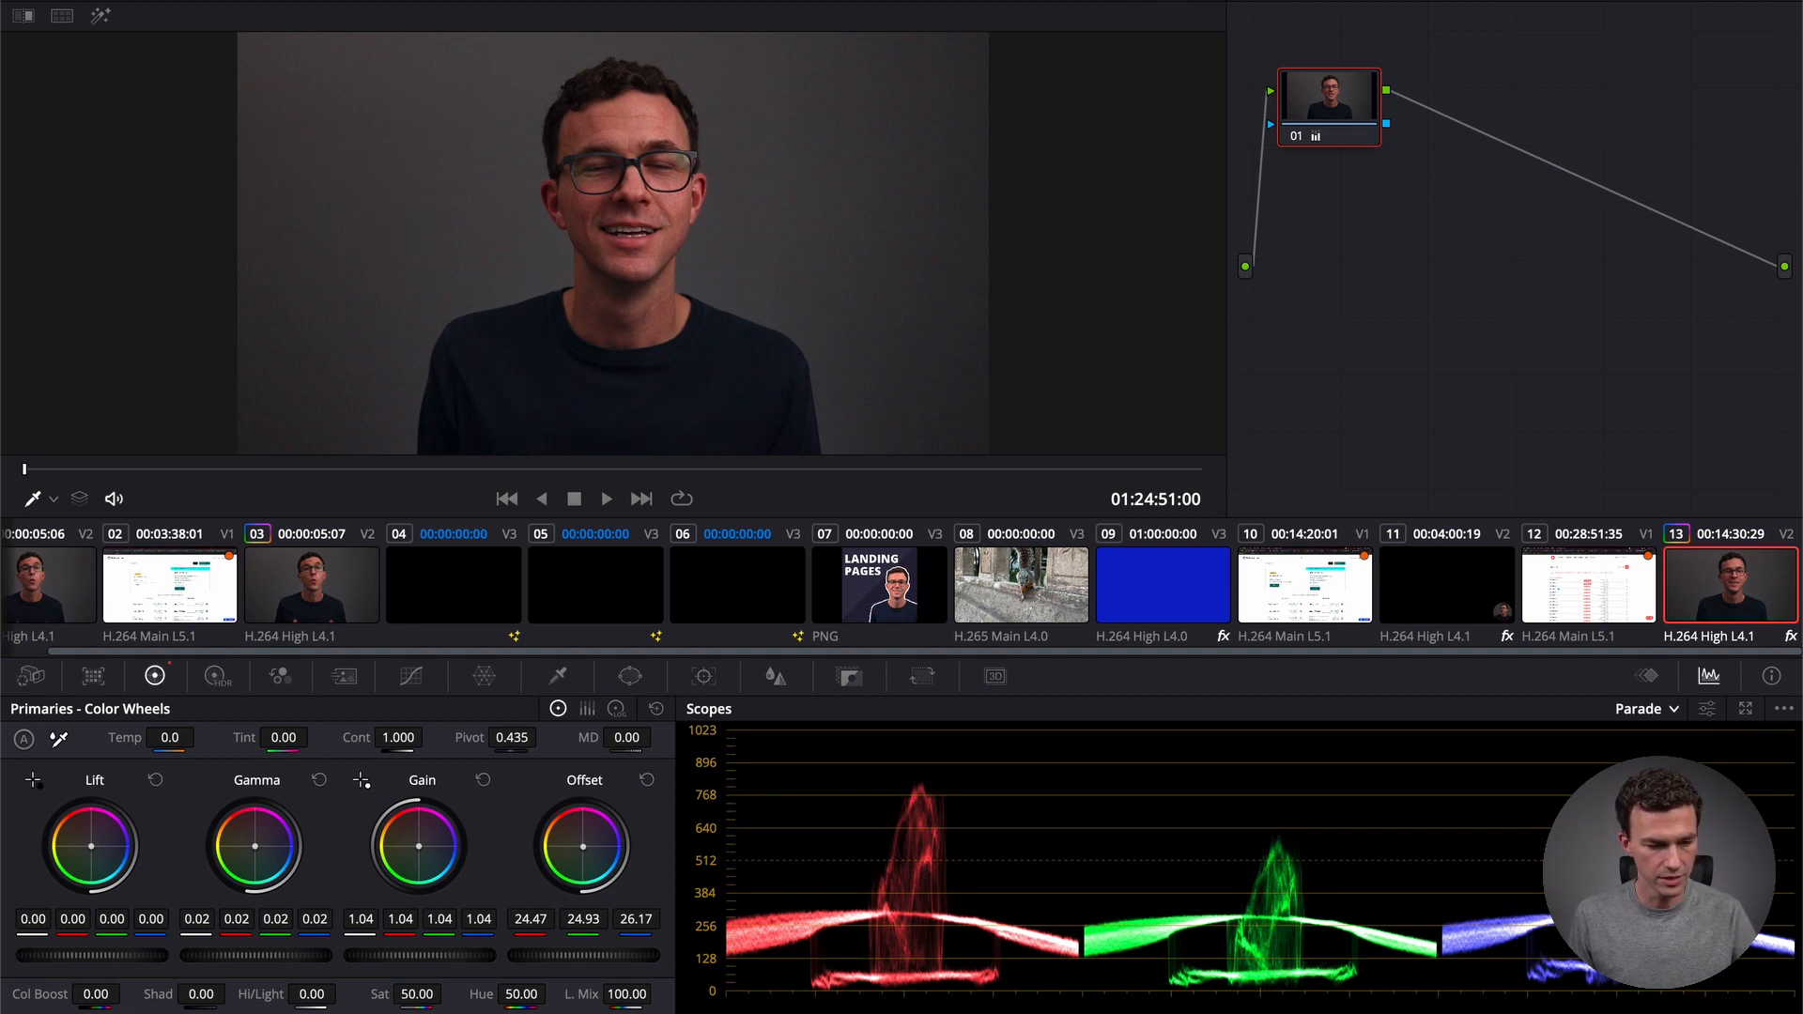
# Fine-tune clip 13 by setting the contrast to 1.004 and slightly adjusting the saturation.
pyautogui.scroll(3, 448, 994)
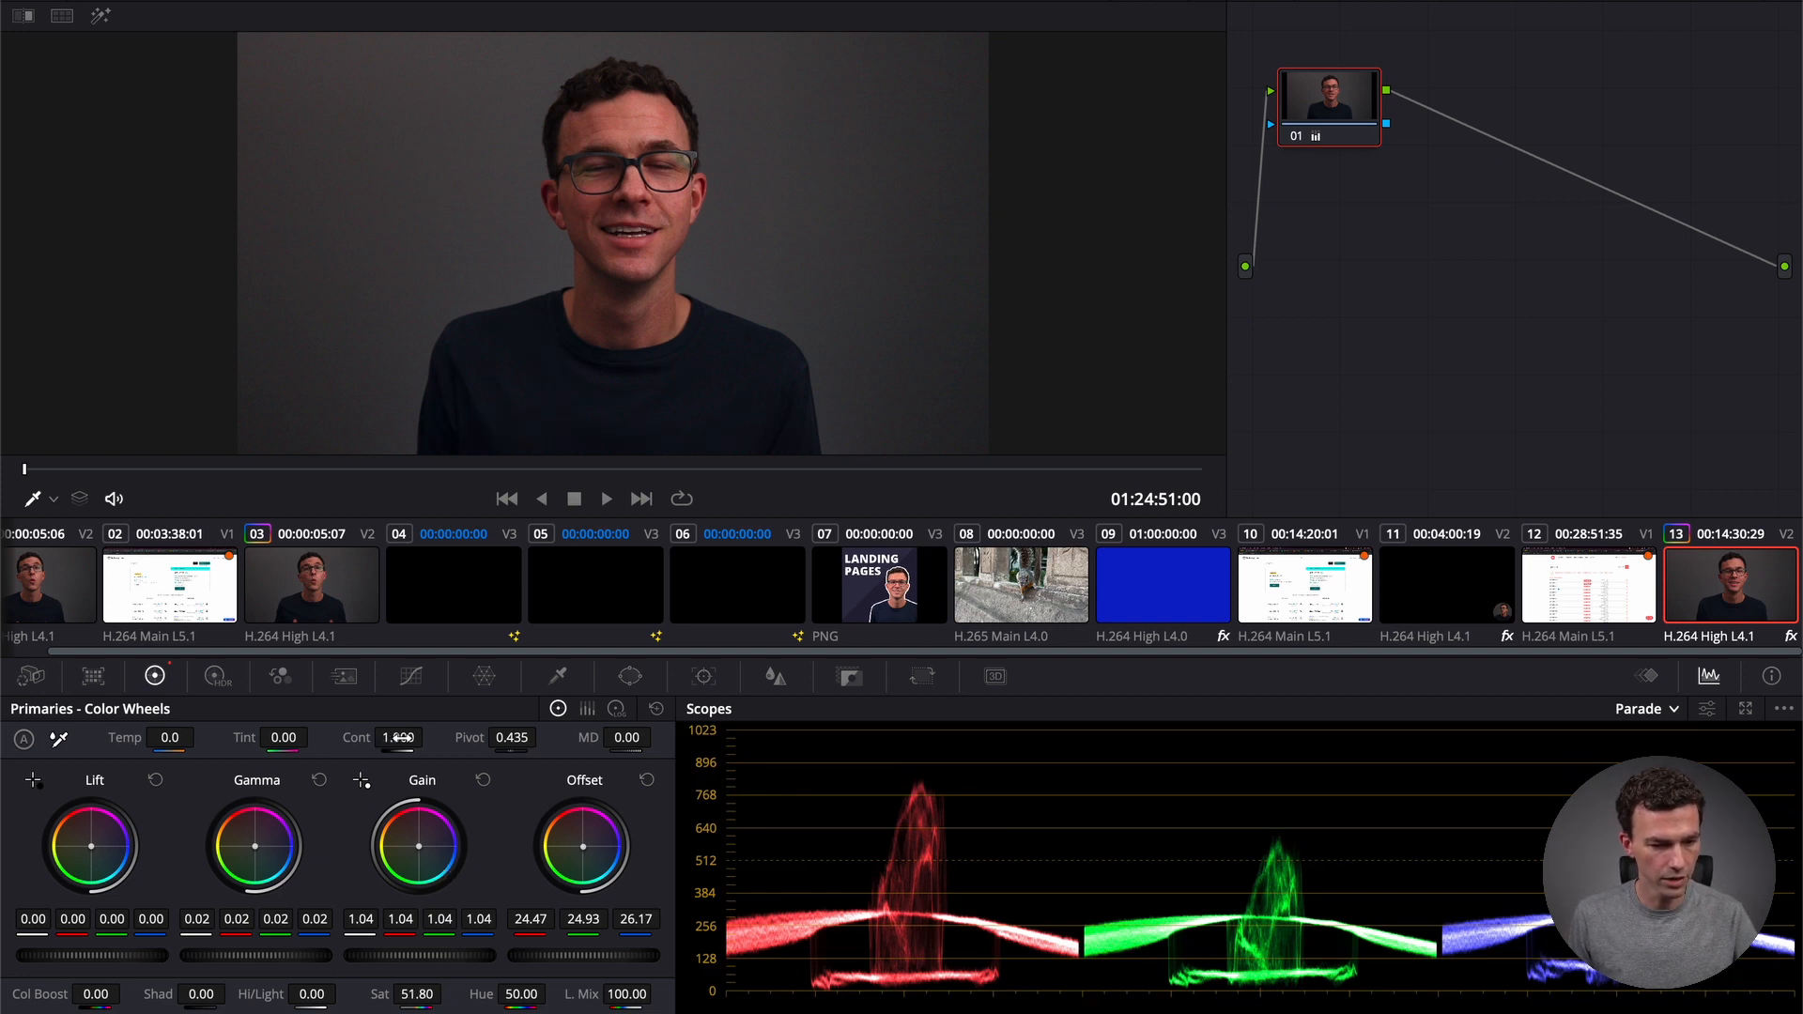
pyautogui.moveTo(357, 737); pyautogui.dragTo(339, 737)
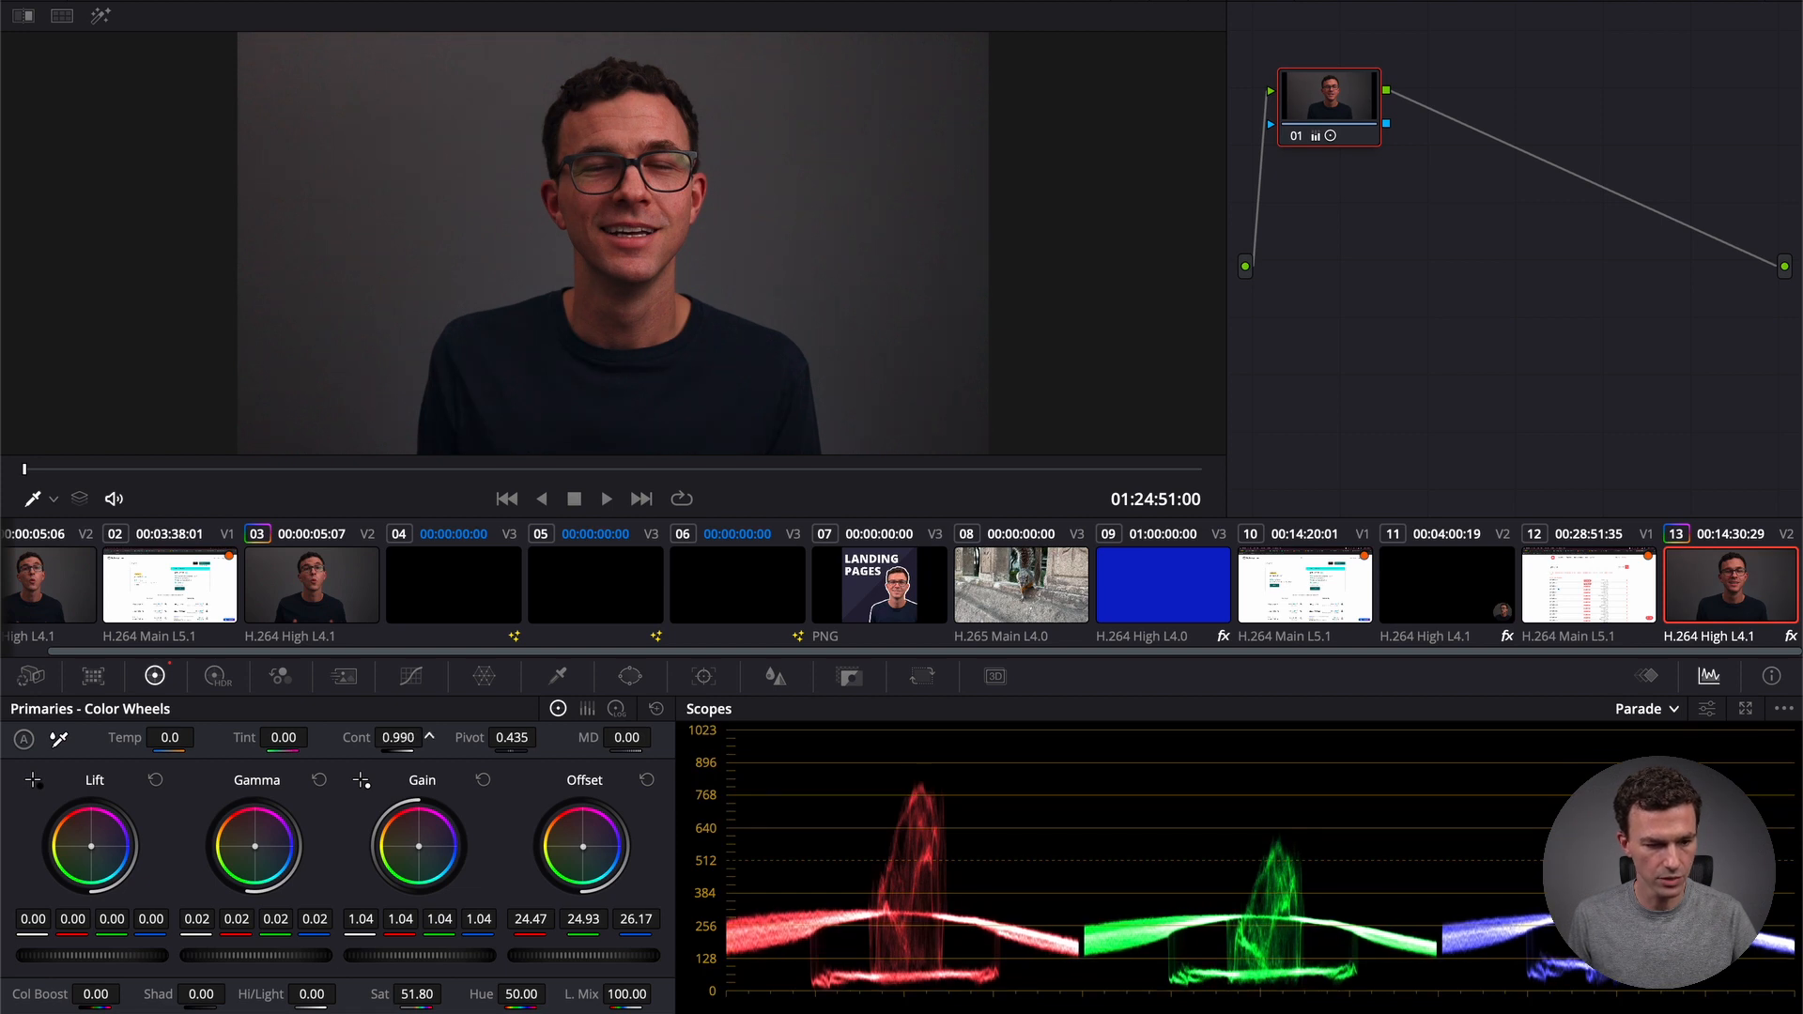
pyautogui.moveTo(393, 739); pyautogui.dragTo(434, 738)
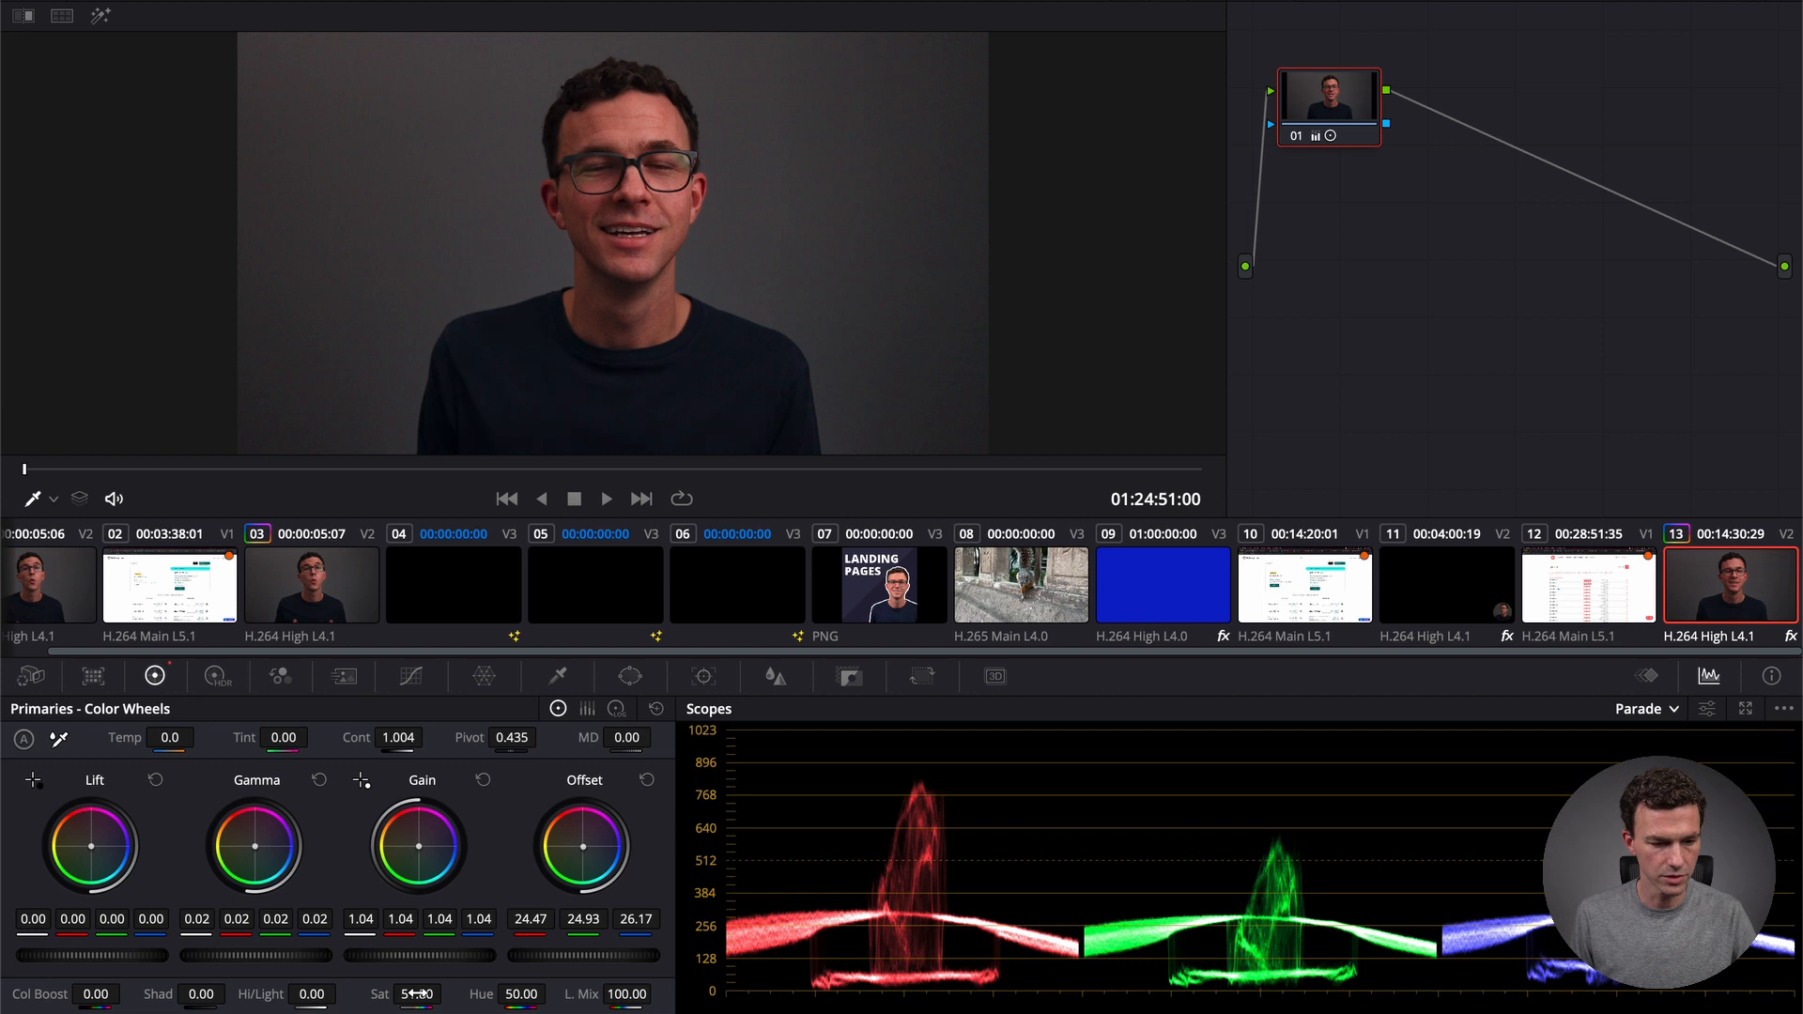
pyautogui.moveTo(417, 994); pyautogui.dragTo(410, 994)
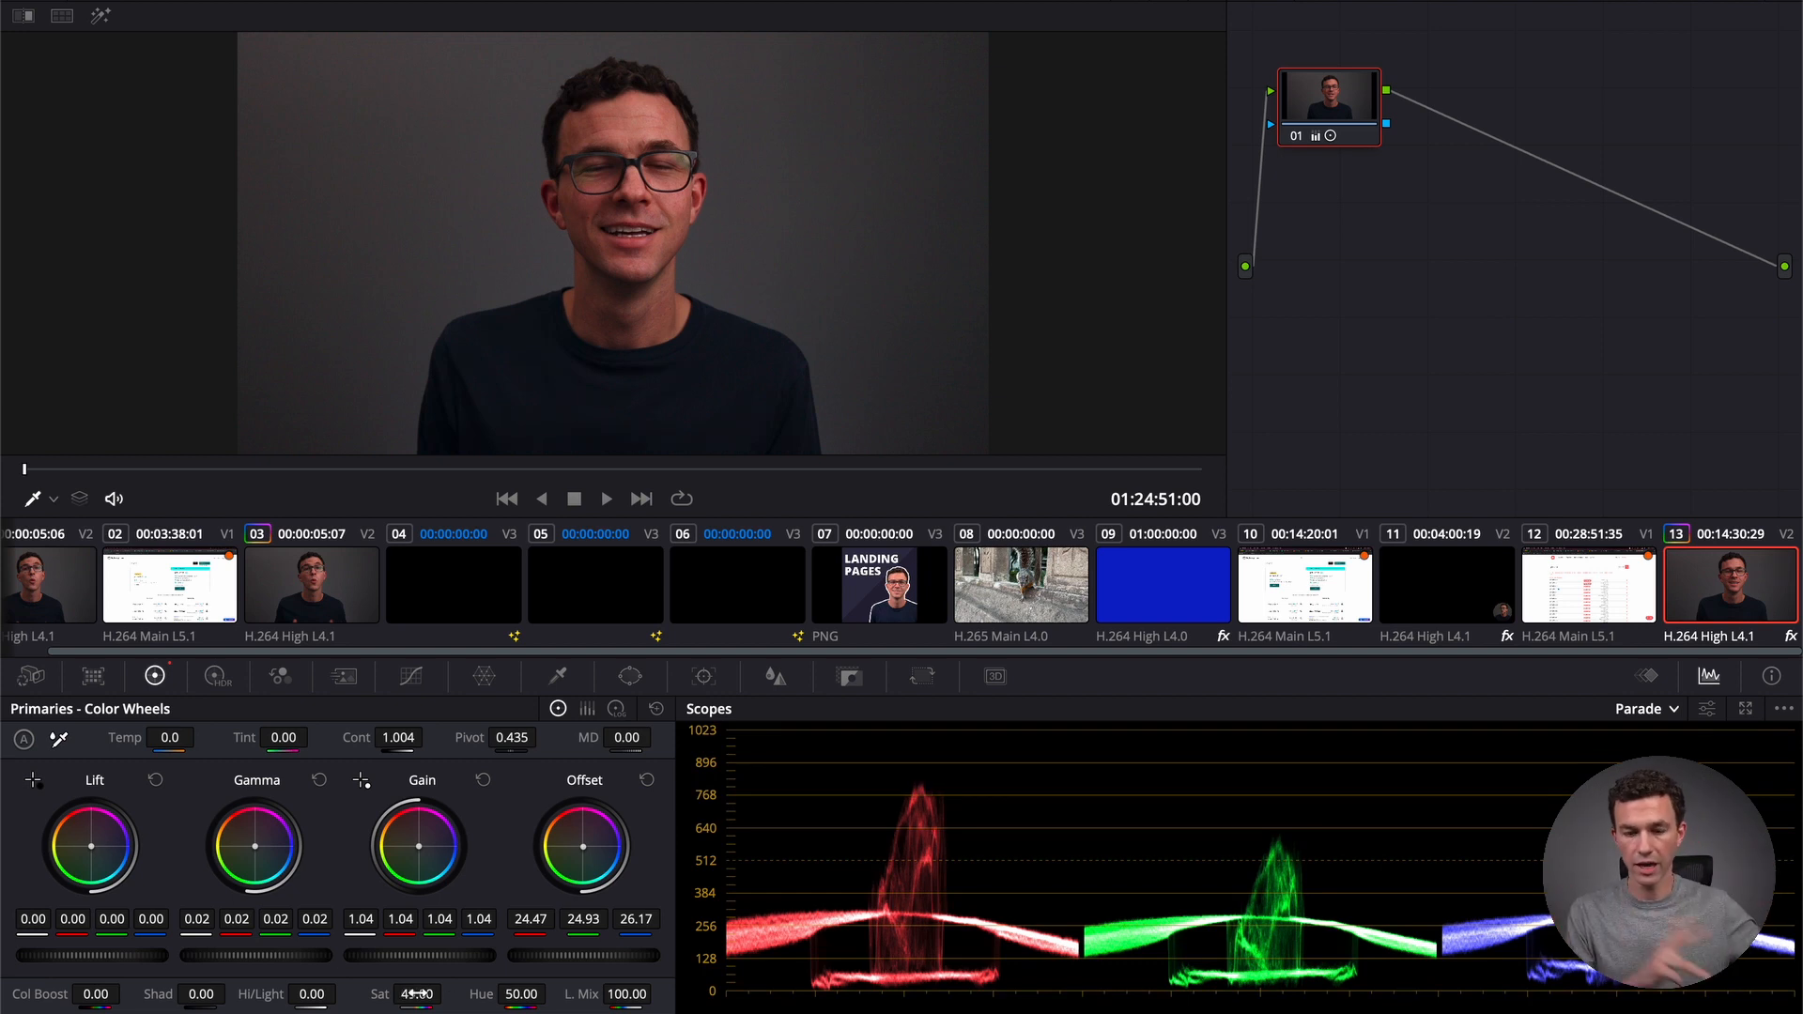
pyautogui.moveTo(417, 994); pyautogui.dragTo(422, 994)
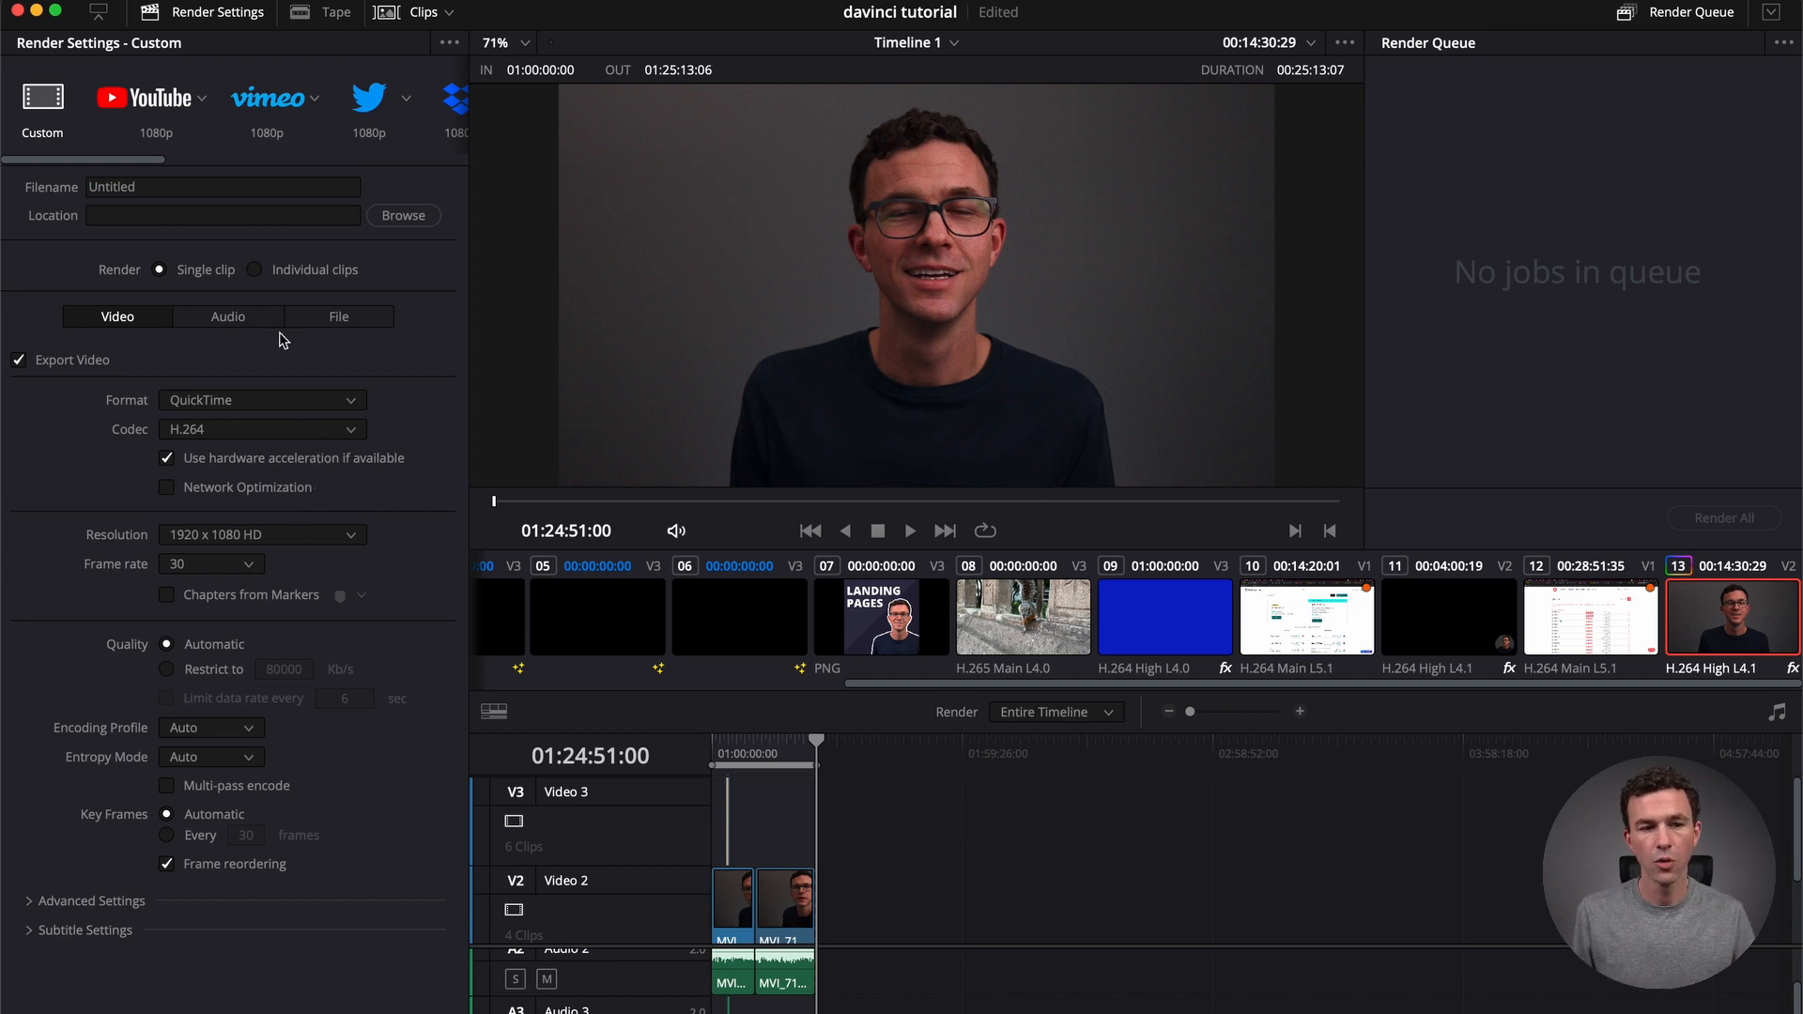
# Choose the YouTube 1080p render preset and name the output file "davinci tutorial video".
pyautogui.click(155, 118)
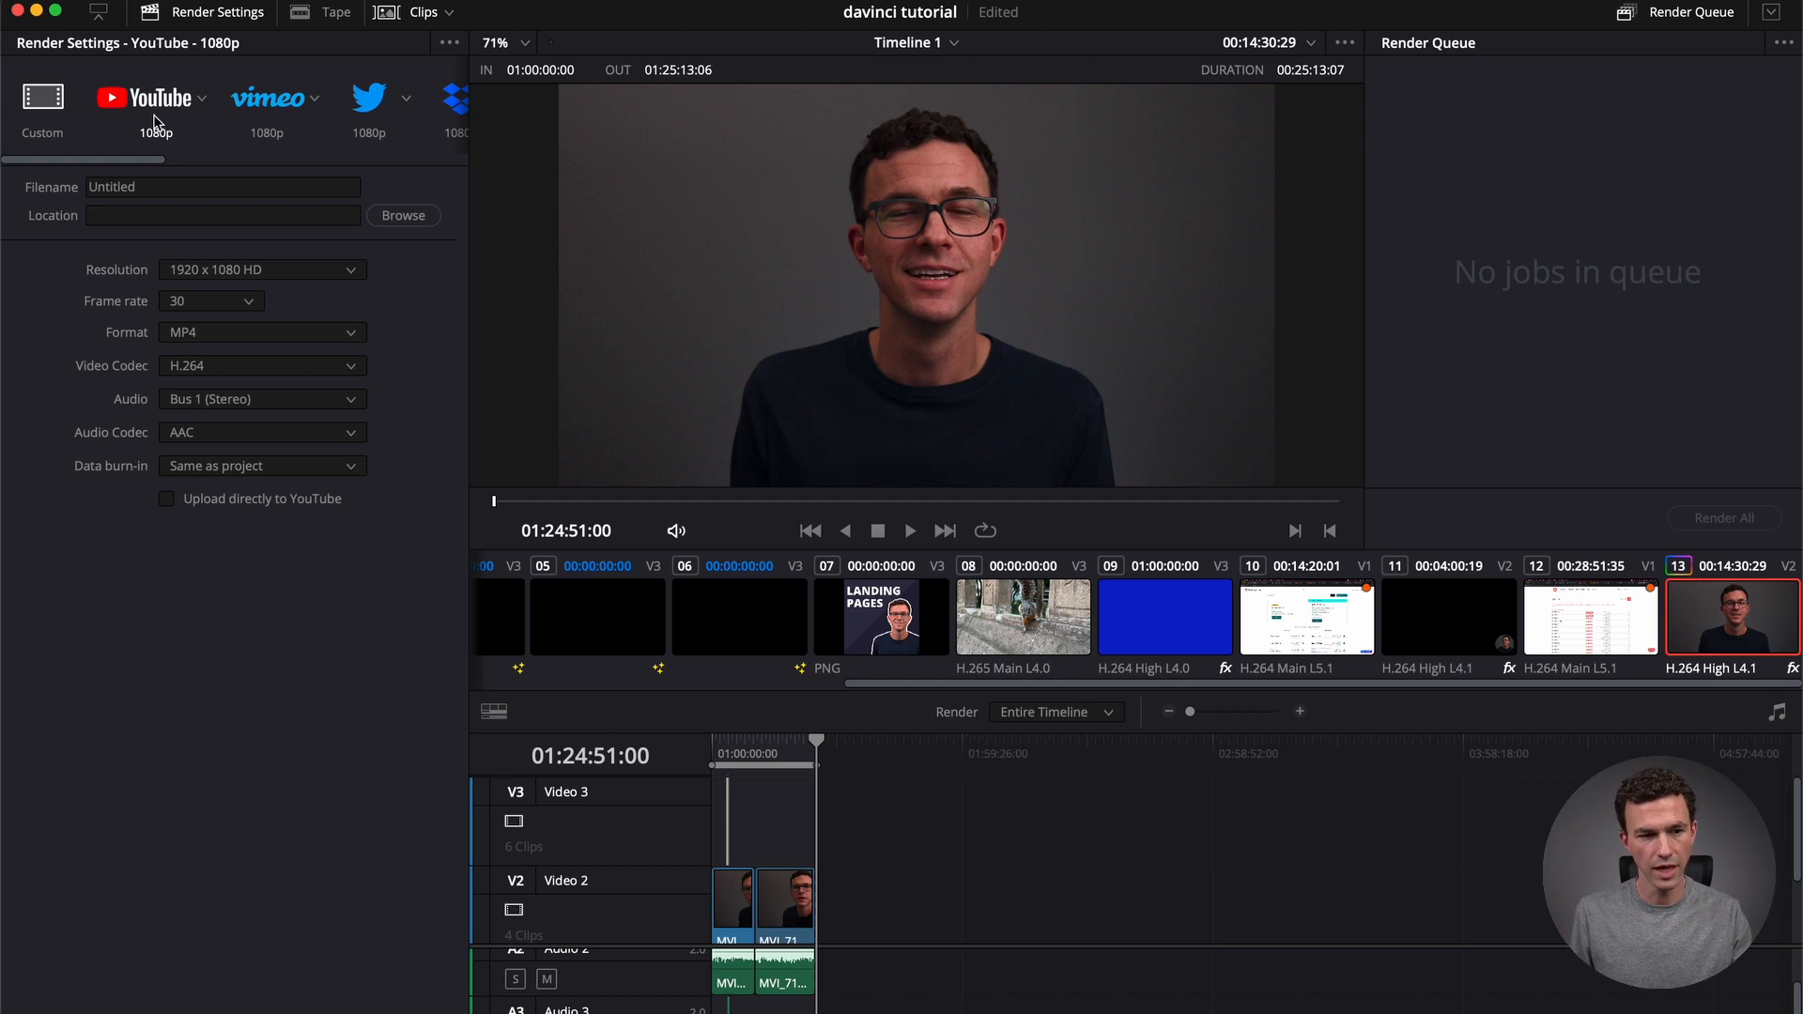
pyautogui.click(147, 186)
pyautogui.doubleClick(145, 185)
pyautogui.write('davinci tutorial video')
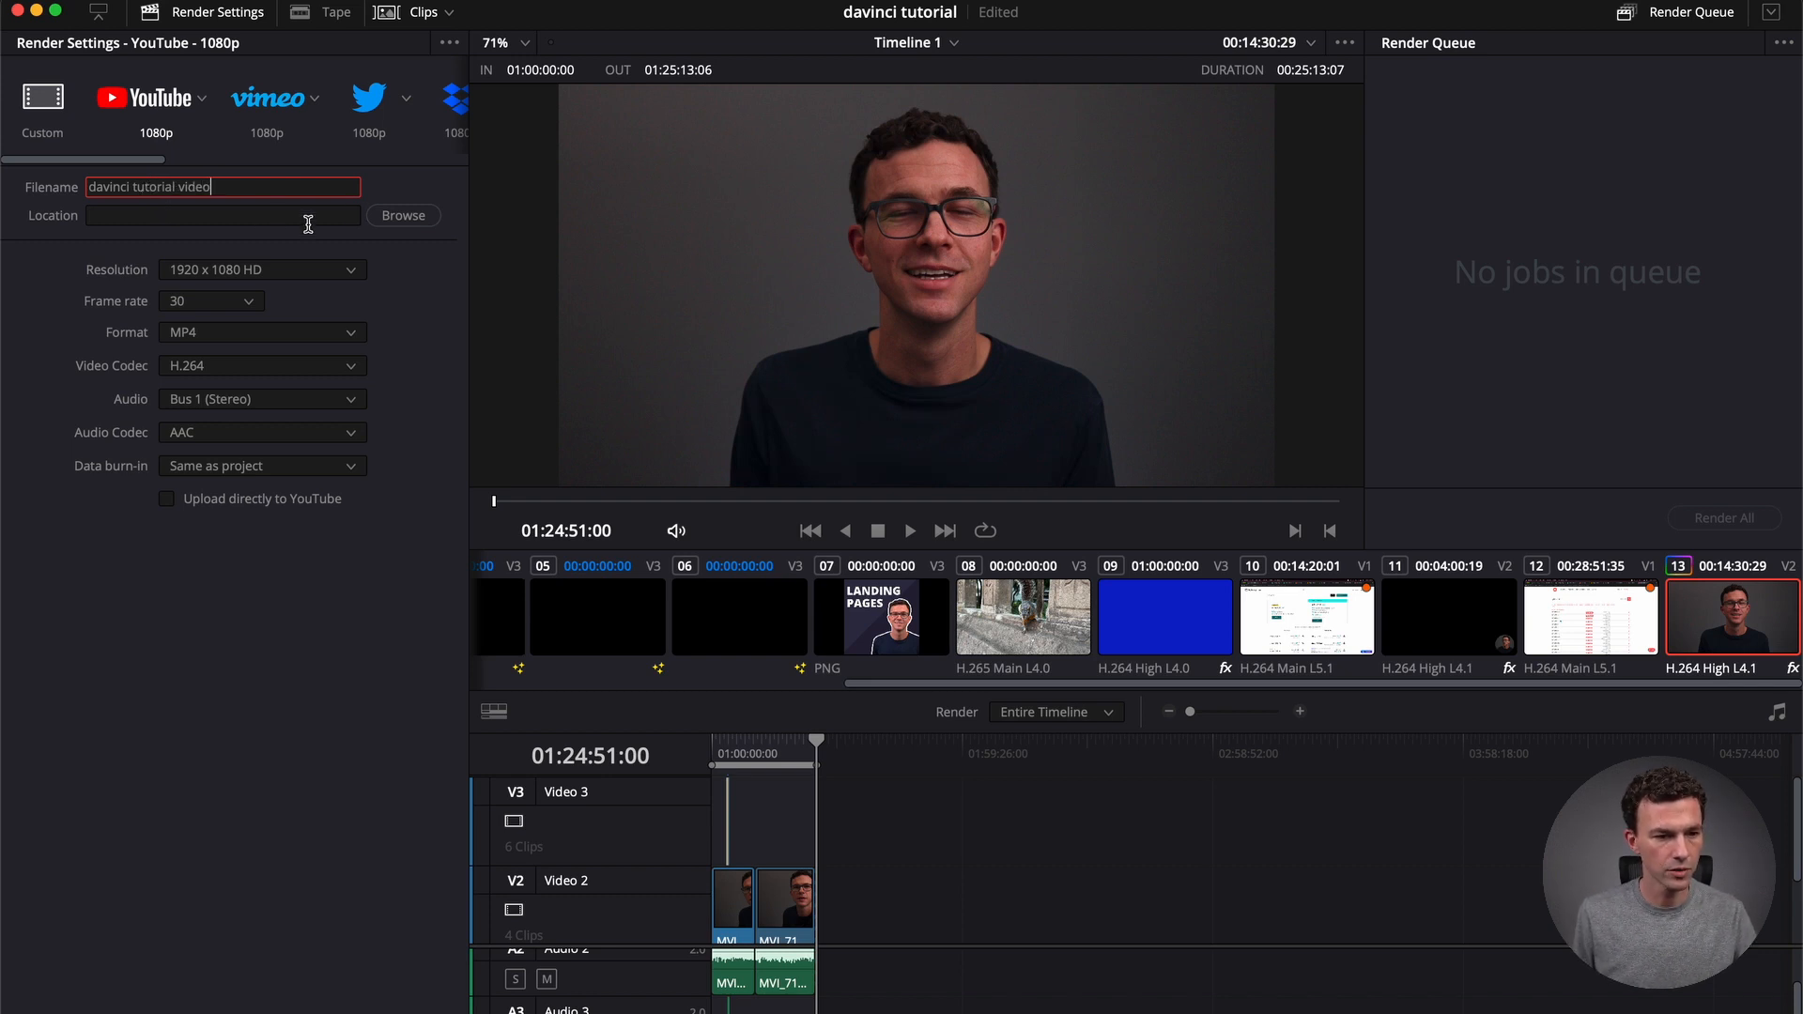
pyautogui.click(403, 215)
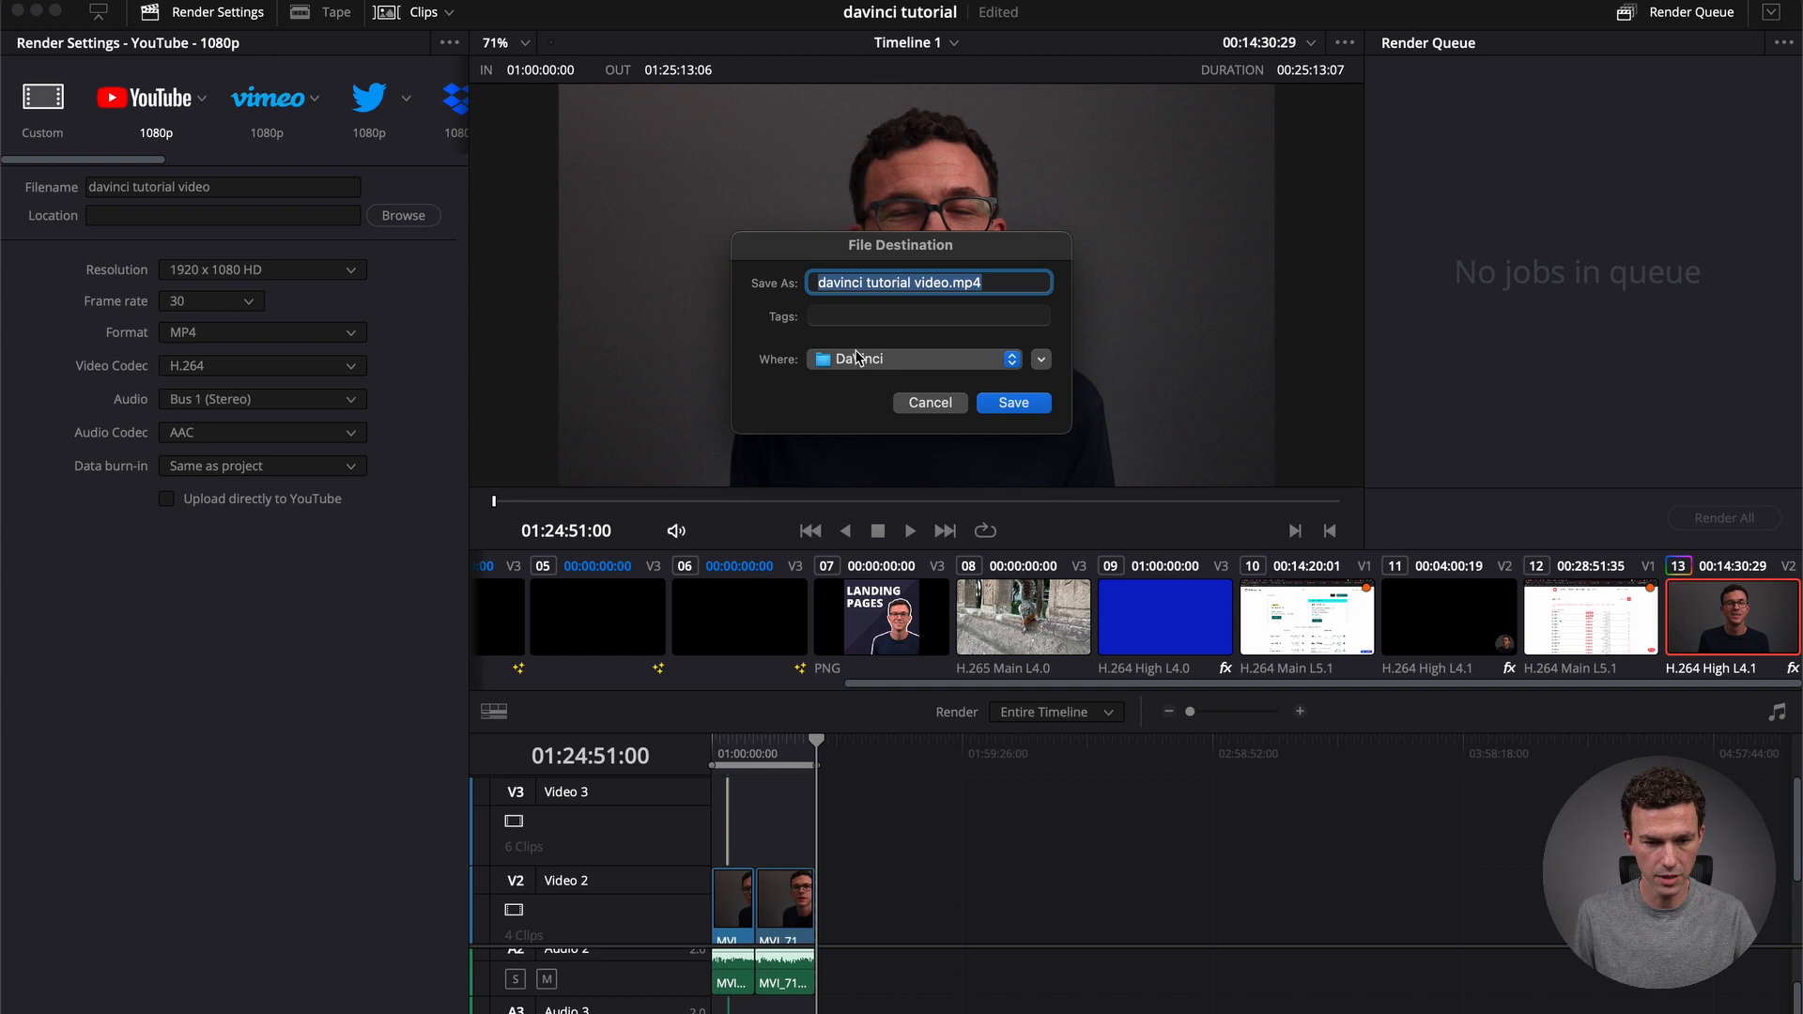
pyautogui.click(857, 360)
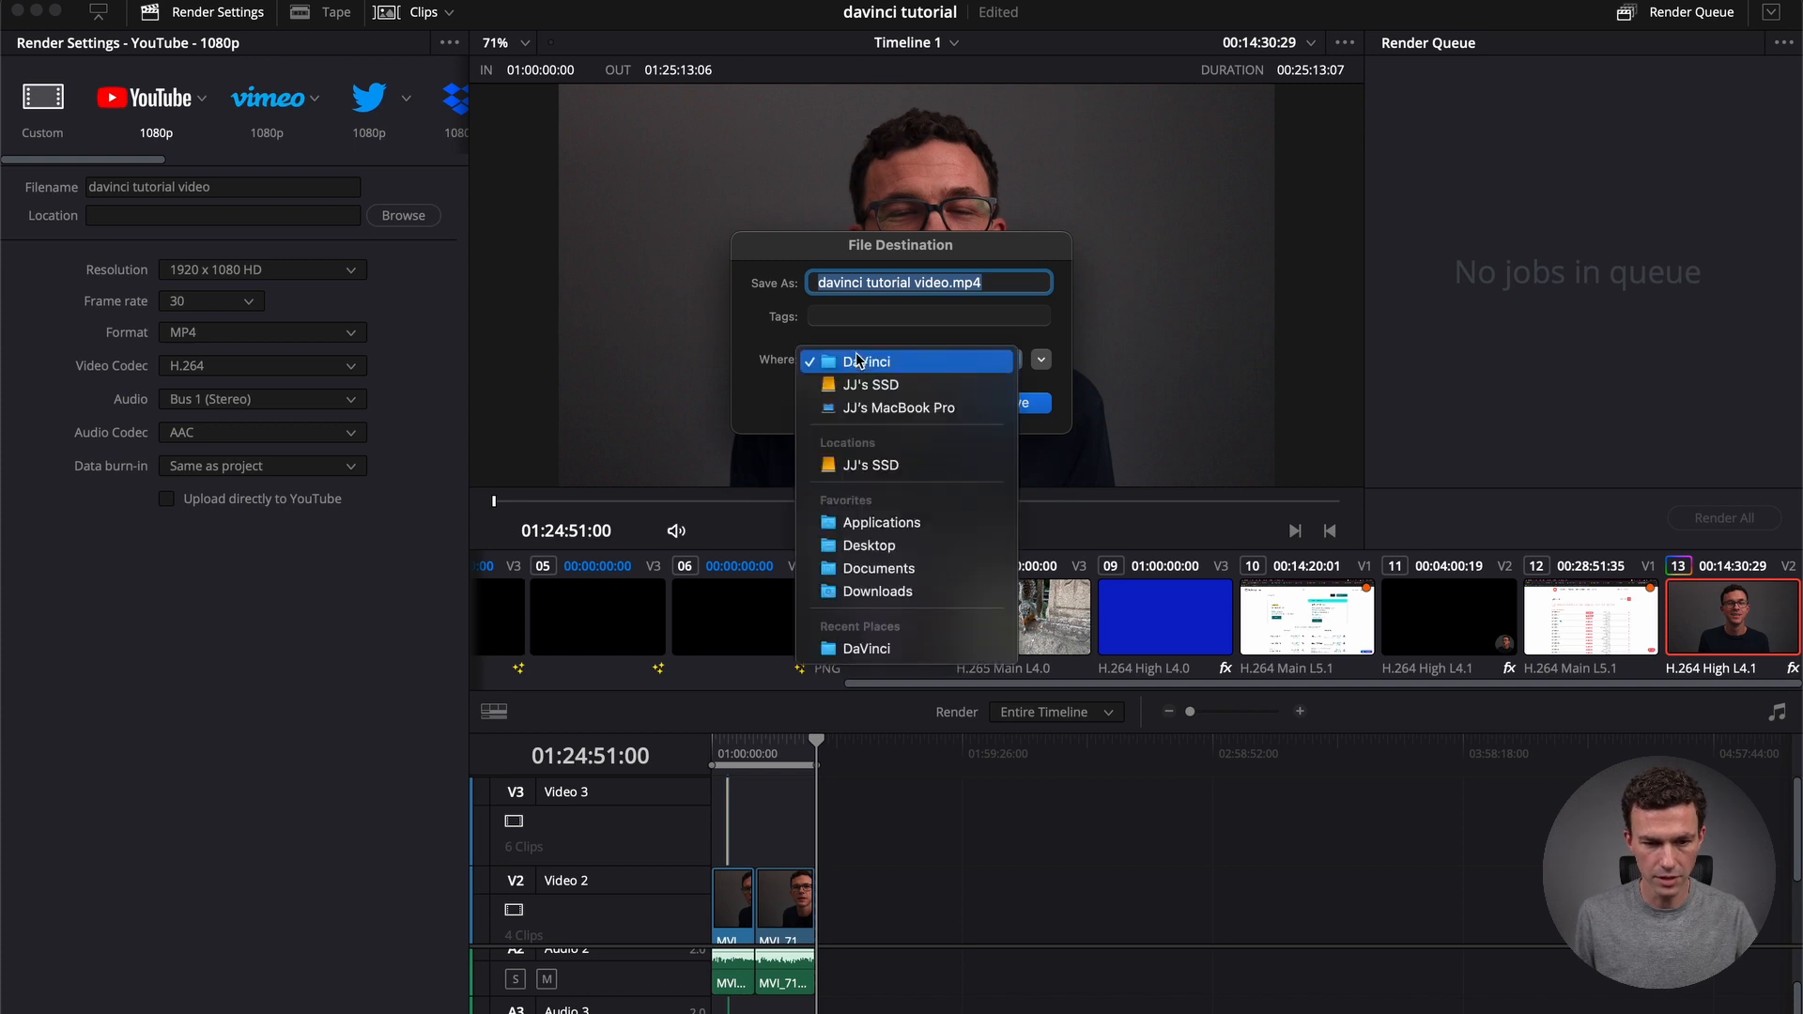
pyautogui.click(874, 592)
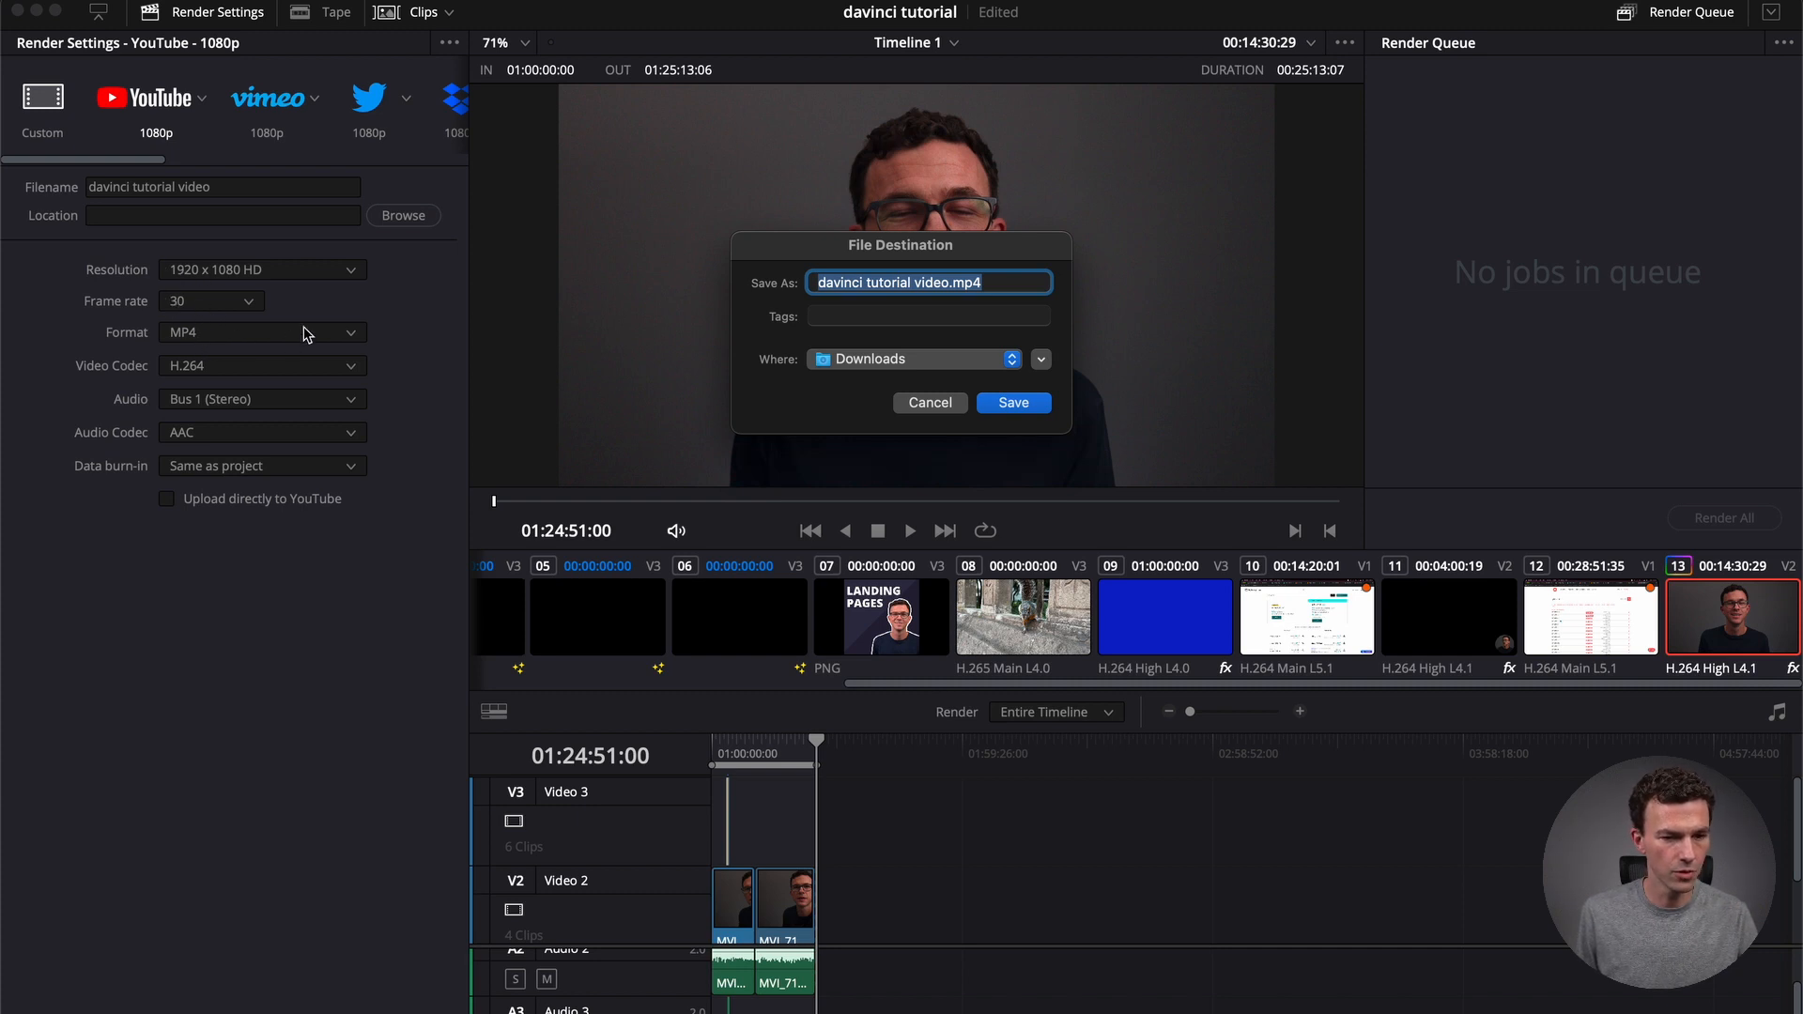
pyautogui.click(925, 403)
pyautogui.click(249, 338)
pyautogui.click(408, 351)
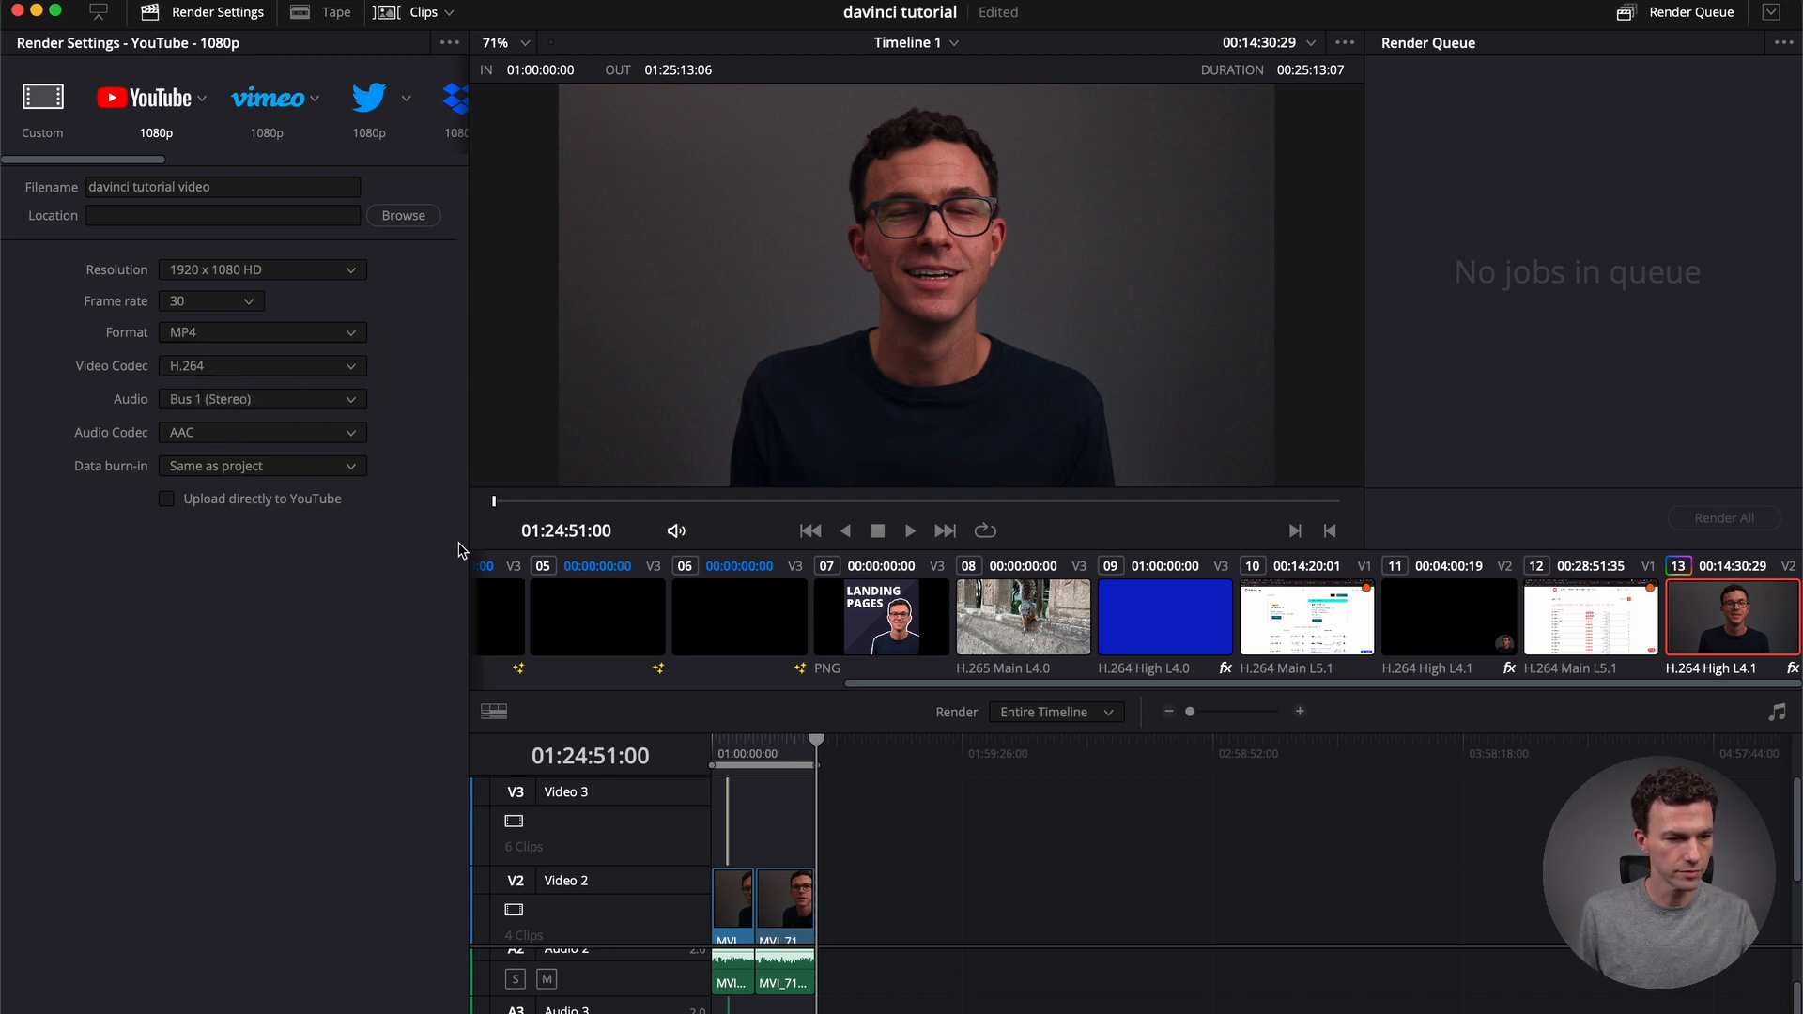
# Set the render location of the output file to the Downloads folder.
pyautogui.click(402, 215)
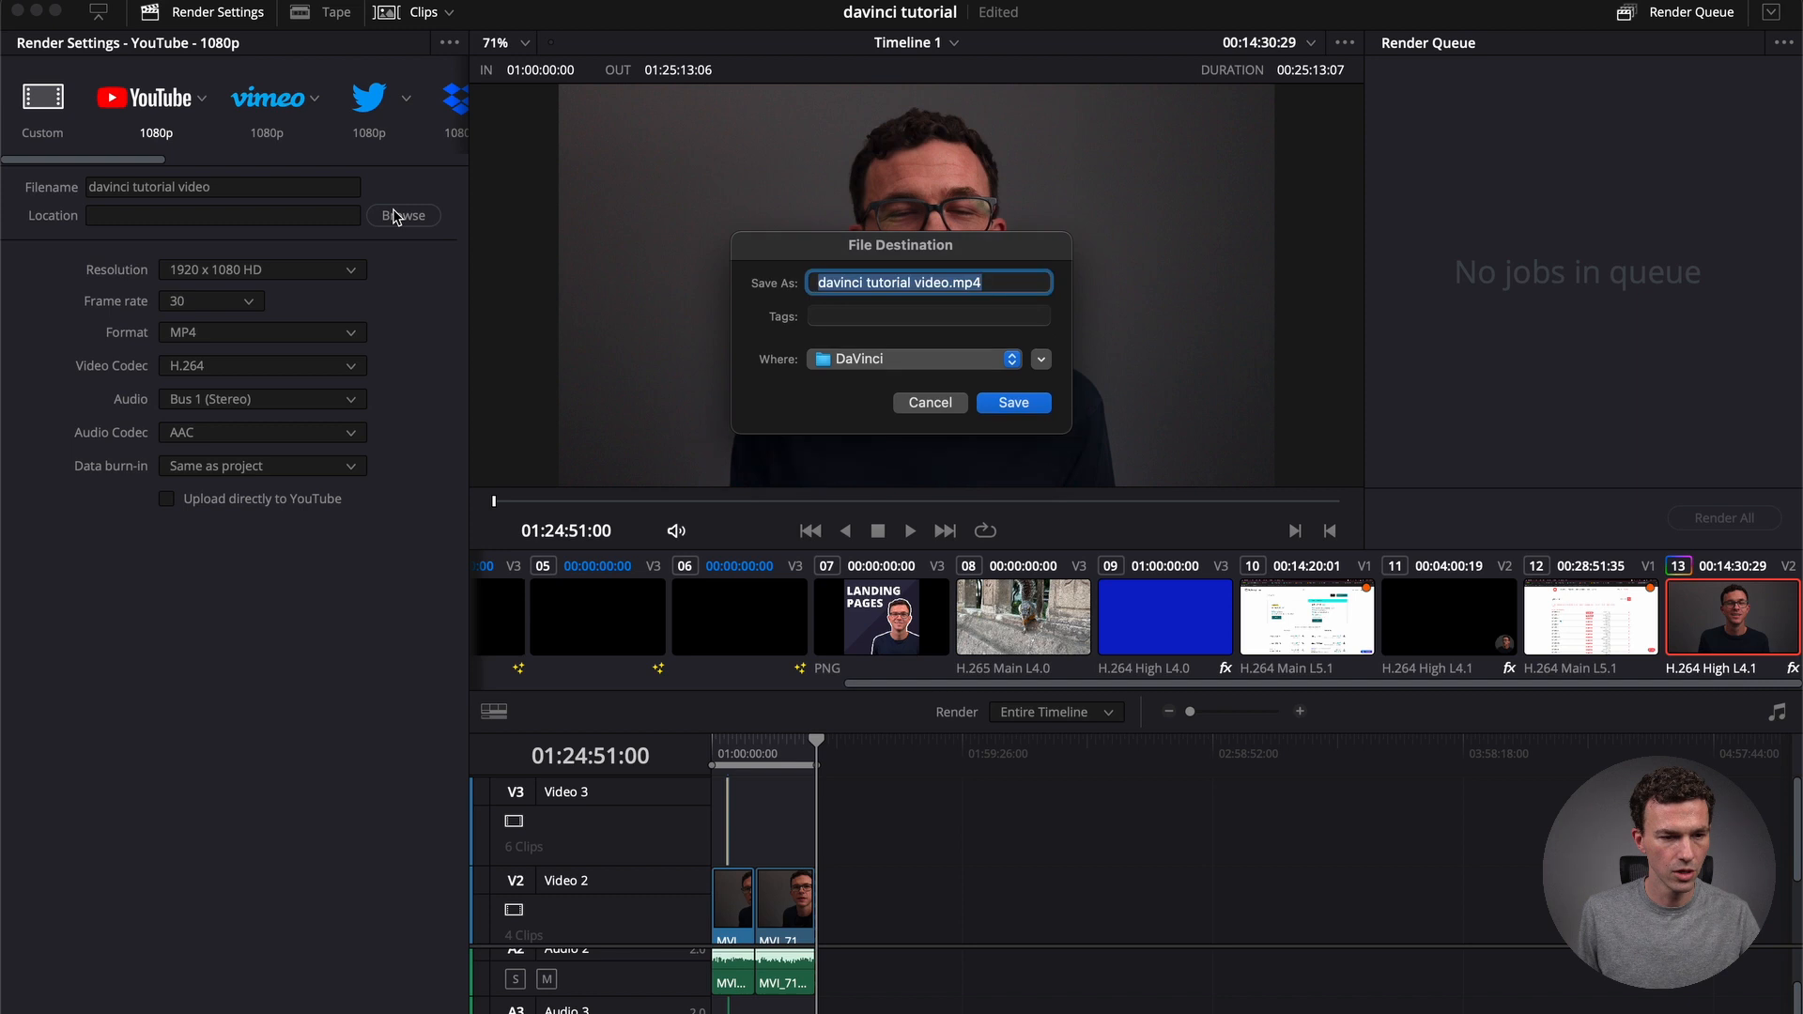
pyautogui.click(874, 359)
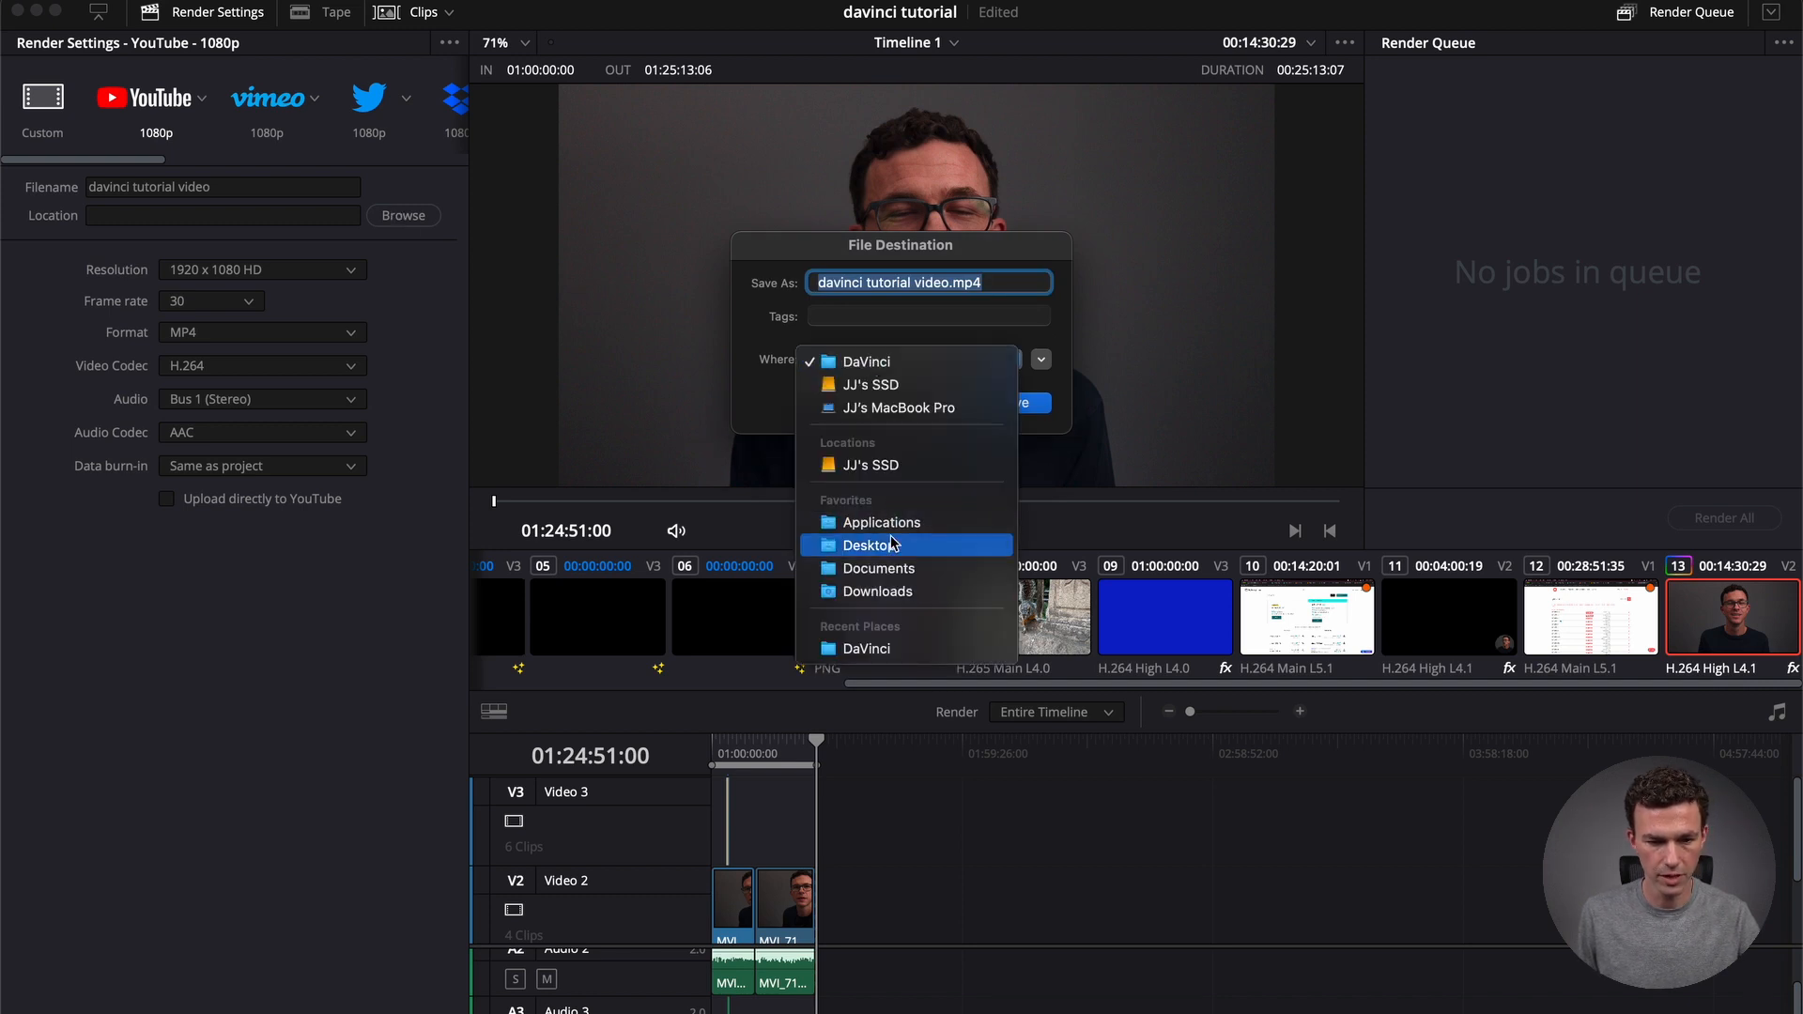
pyautogui.click(916, 639)
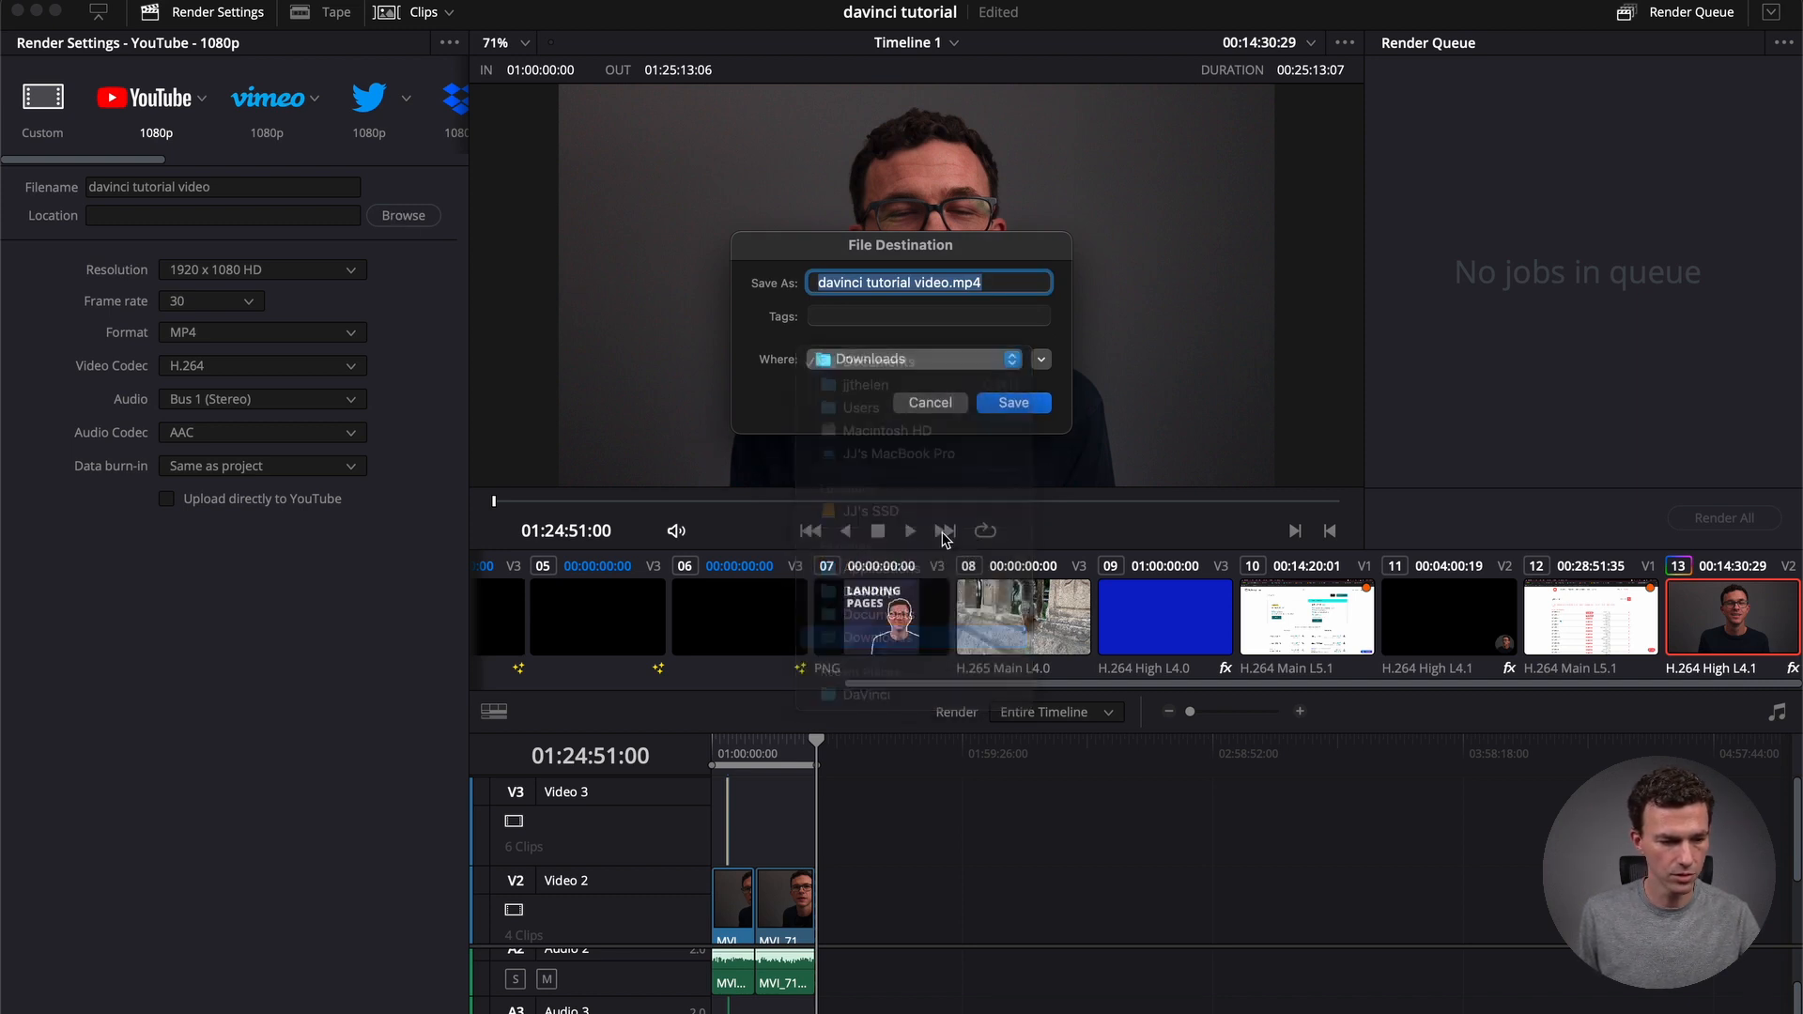
pyautogui.click(1017, 402)
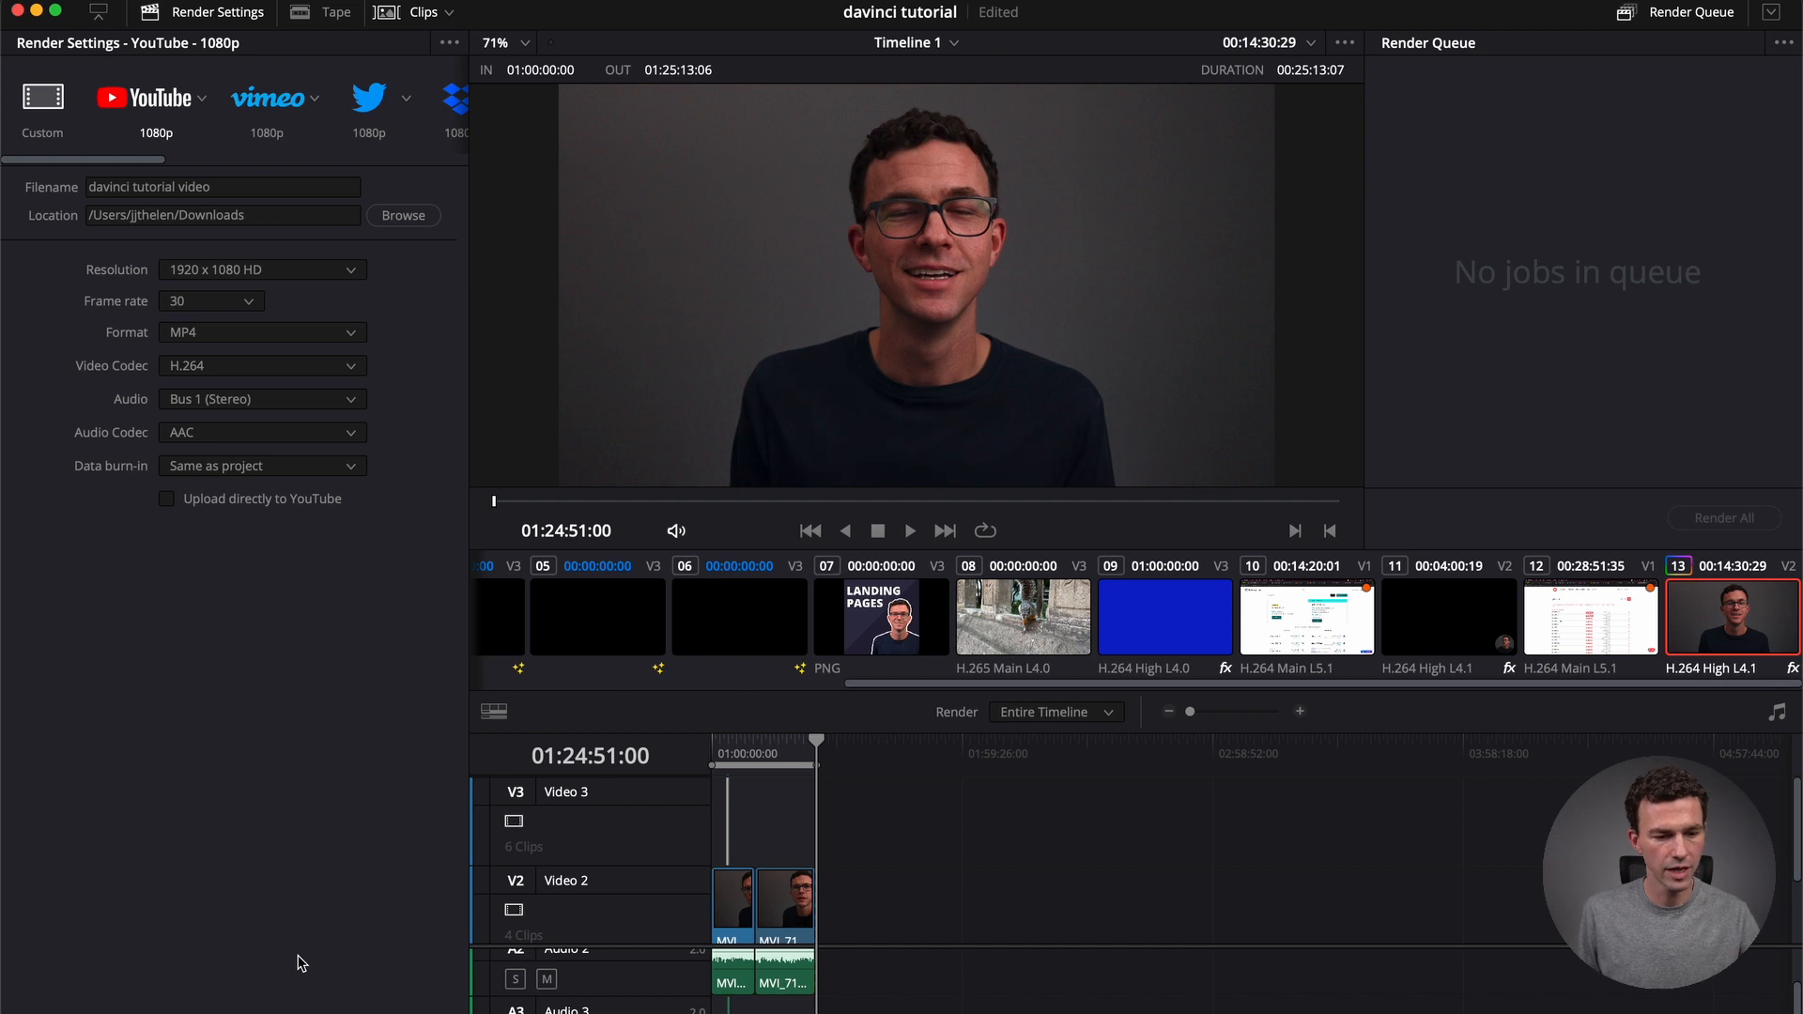
# Add the timeline to the render queue and render all jobs.
pyautogui.click(383, 1012)
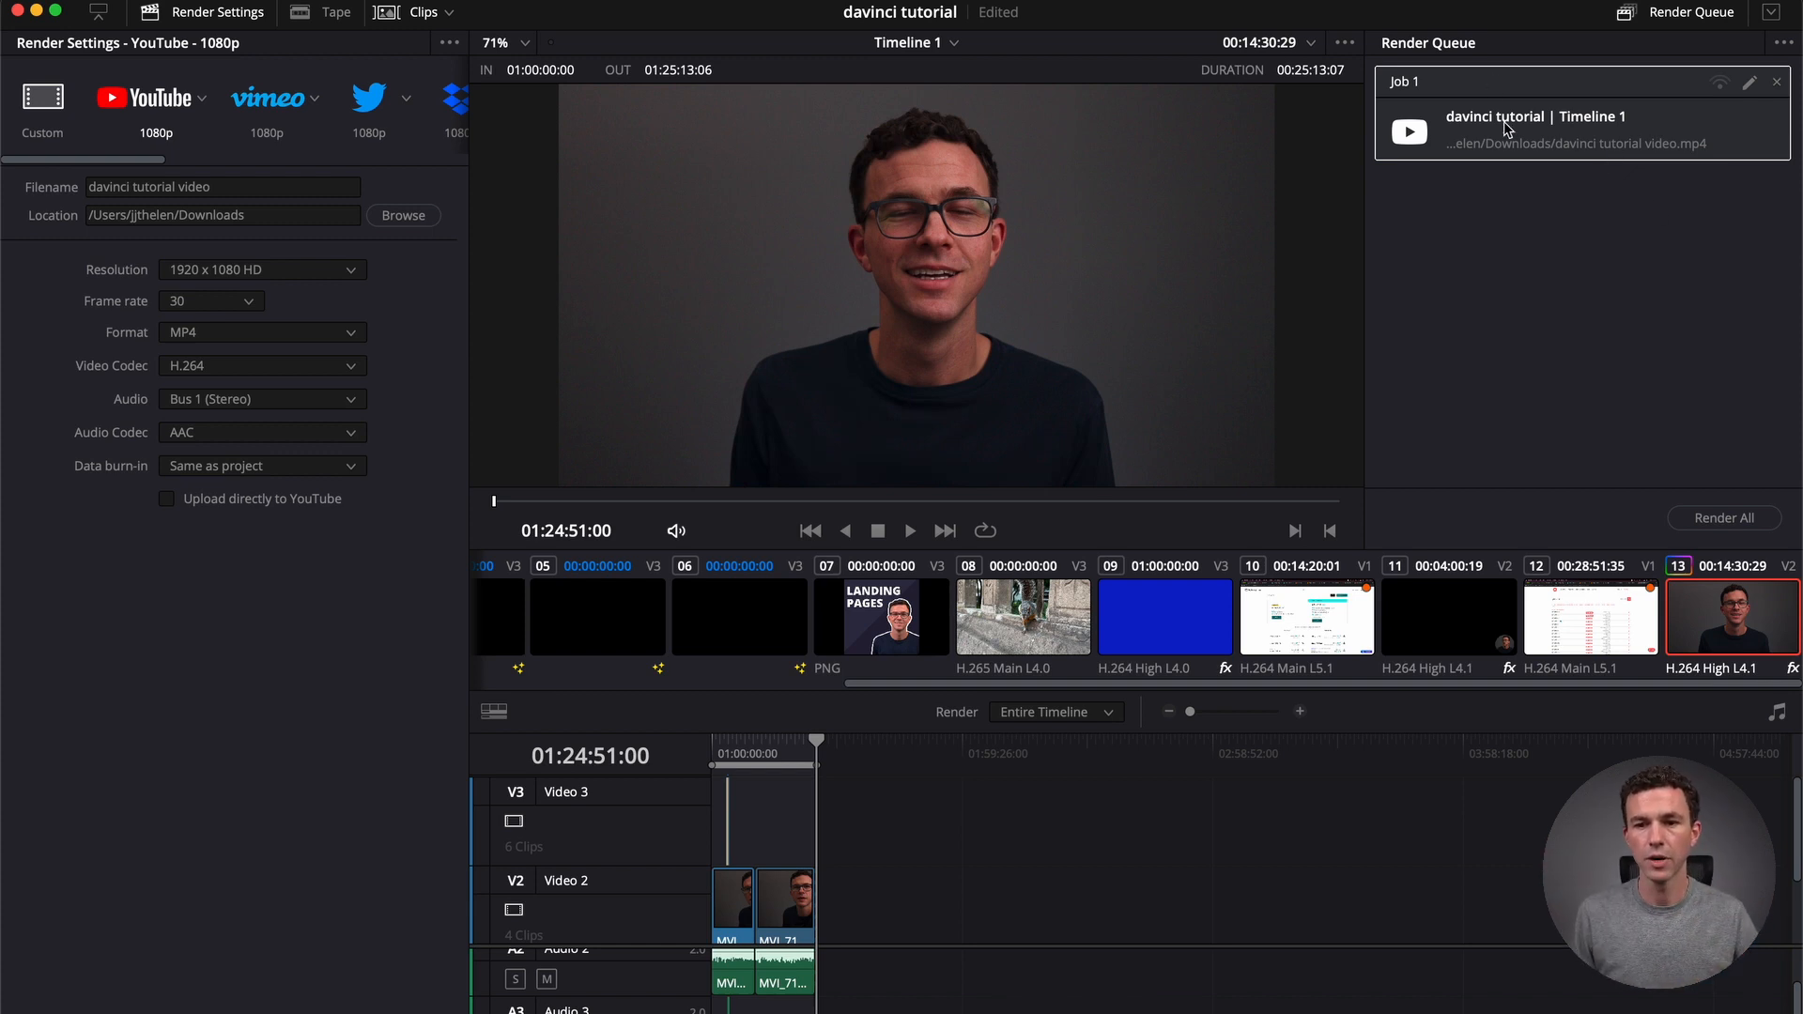
pyautogui.click(1728, 518)
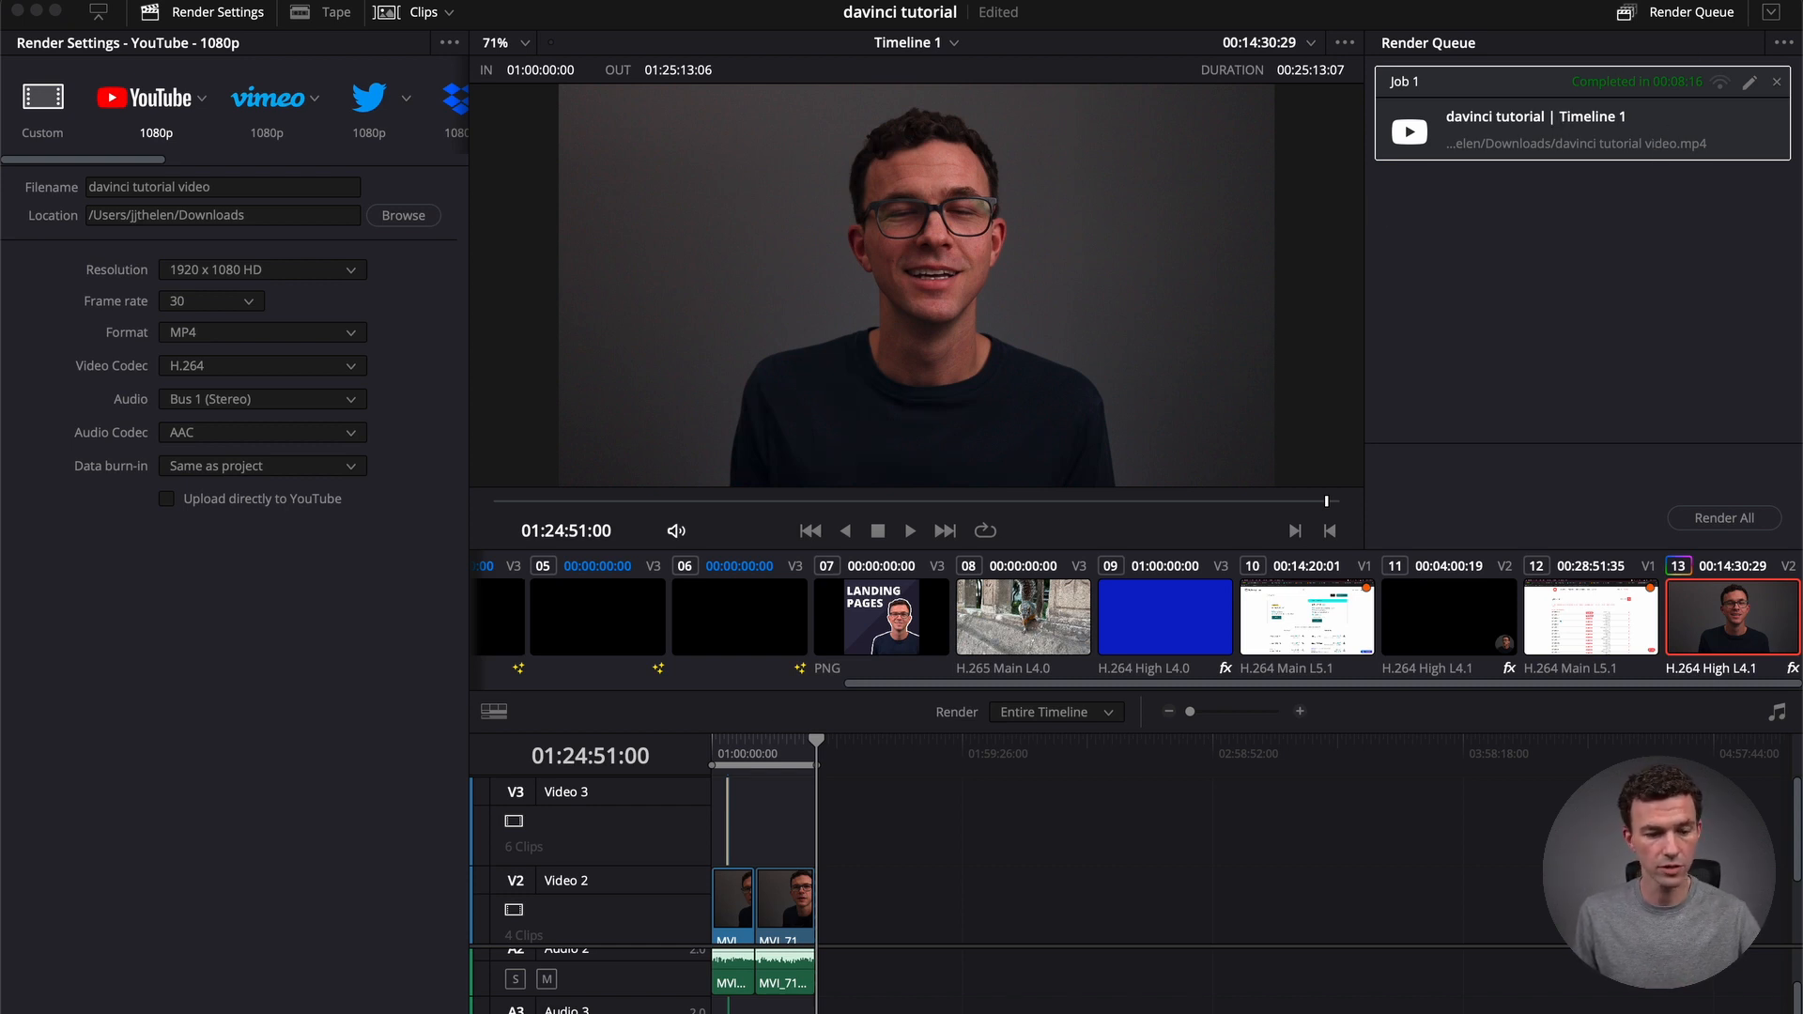
# Switch to Finder, open the rendered davinci tutorial video from Downloads, and examine it at several points along its length.
pyautogui.click(229, 1012)
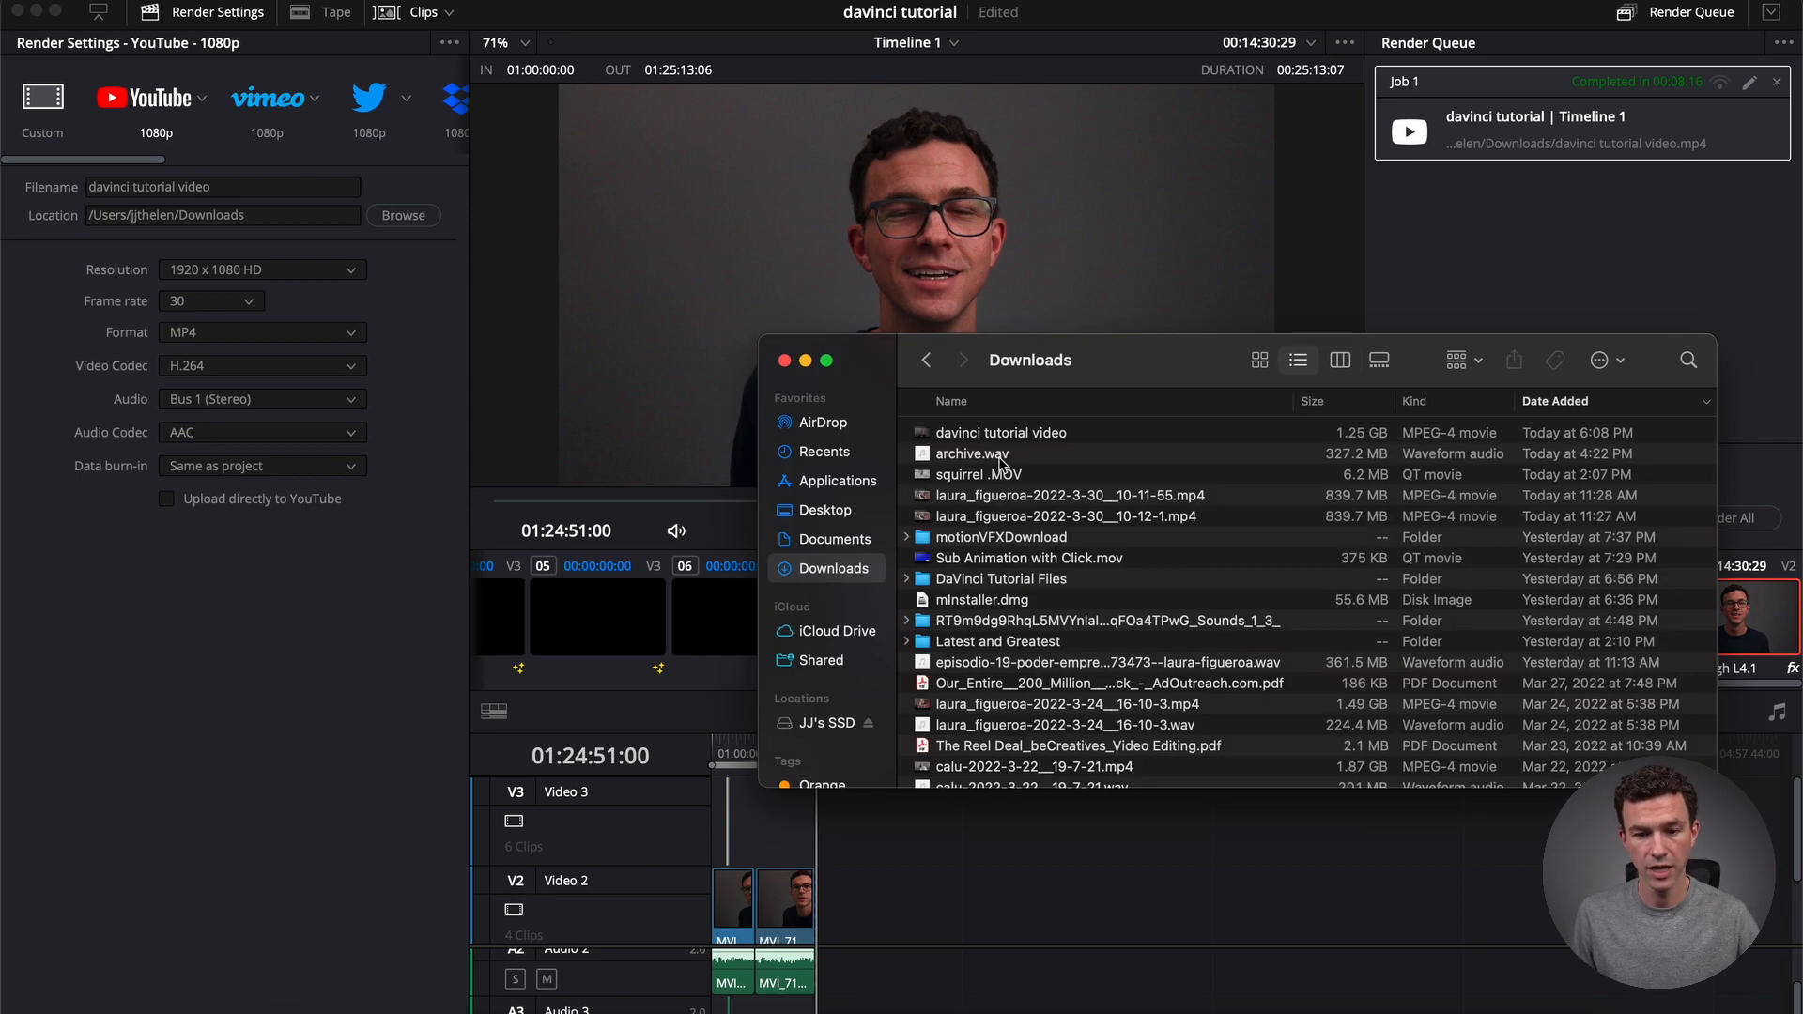
pyautogui.doubleClick(1010, 432)
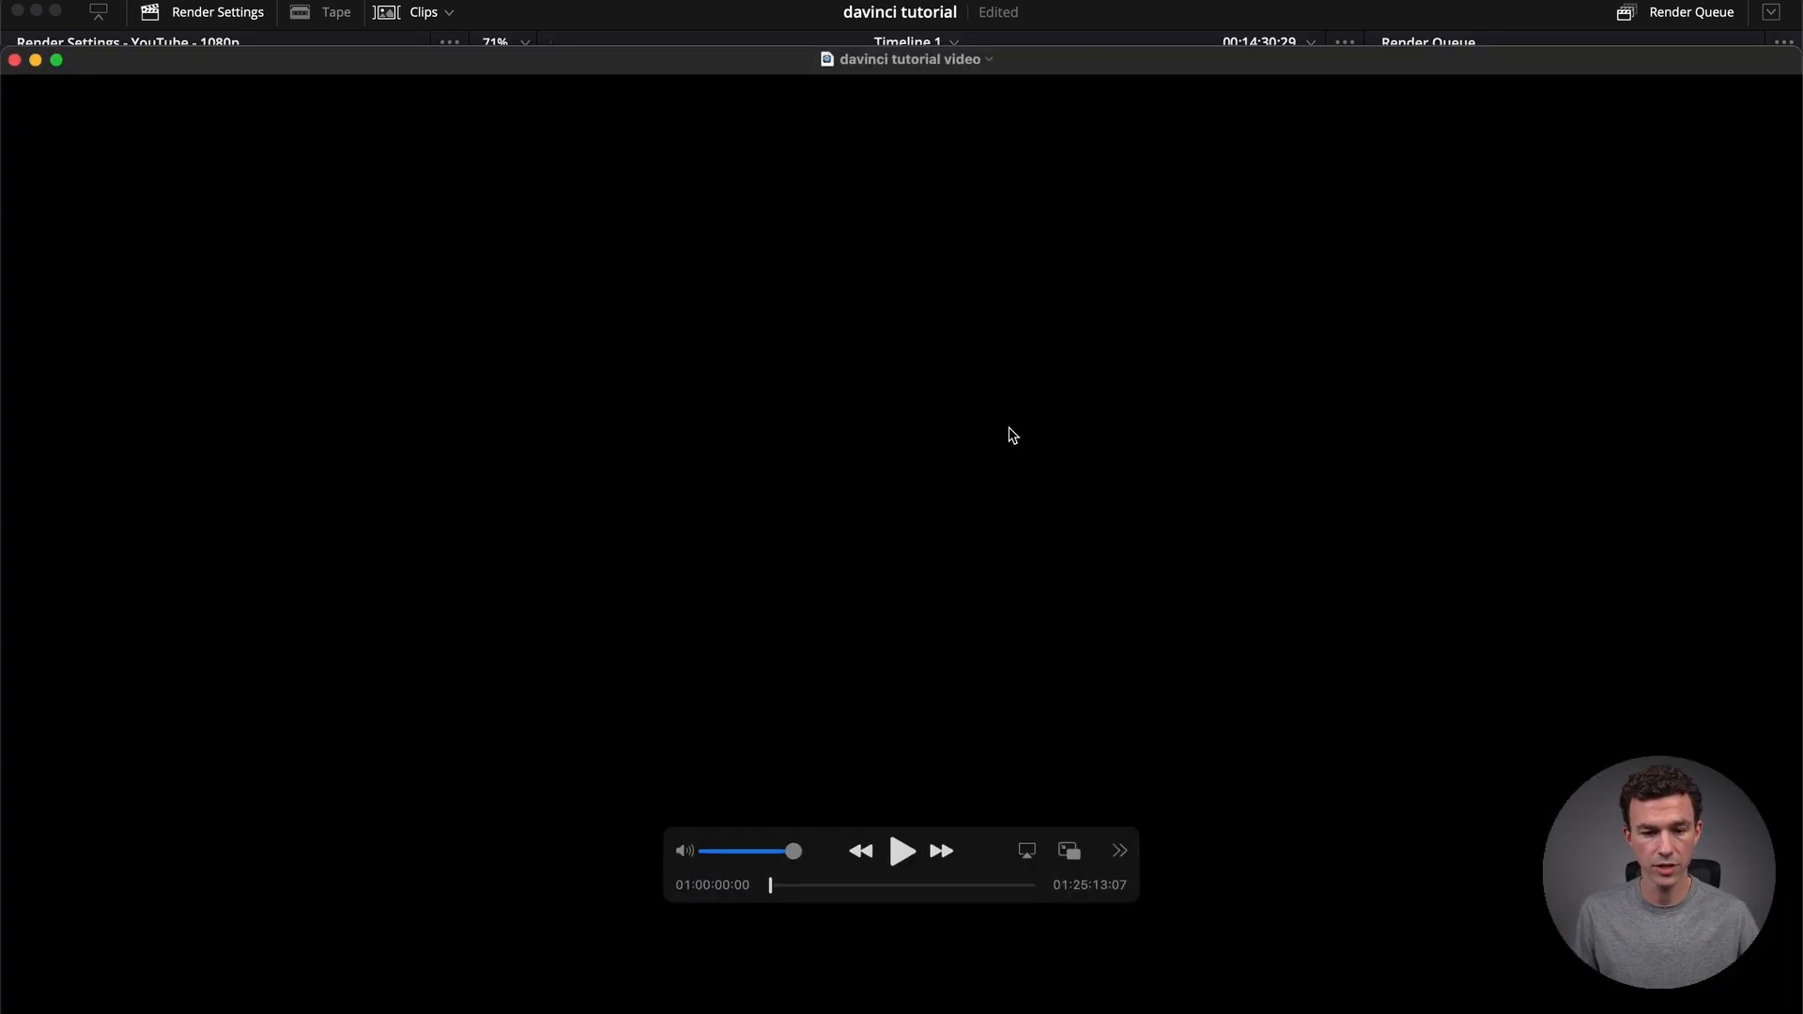
pyautogui.click(942, 883)
pyautogui.click(999, 884)
pyautogui.click(1031, 885)
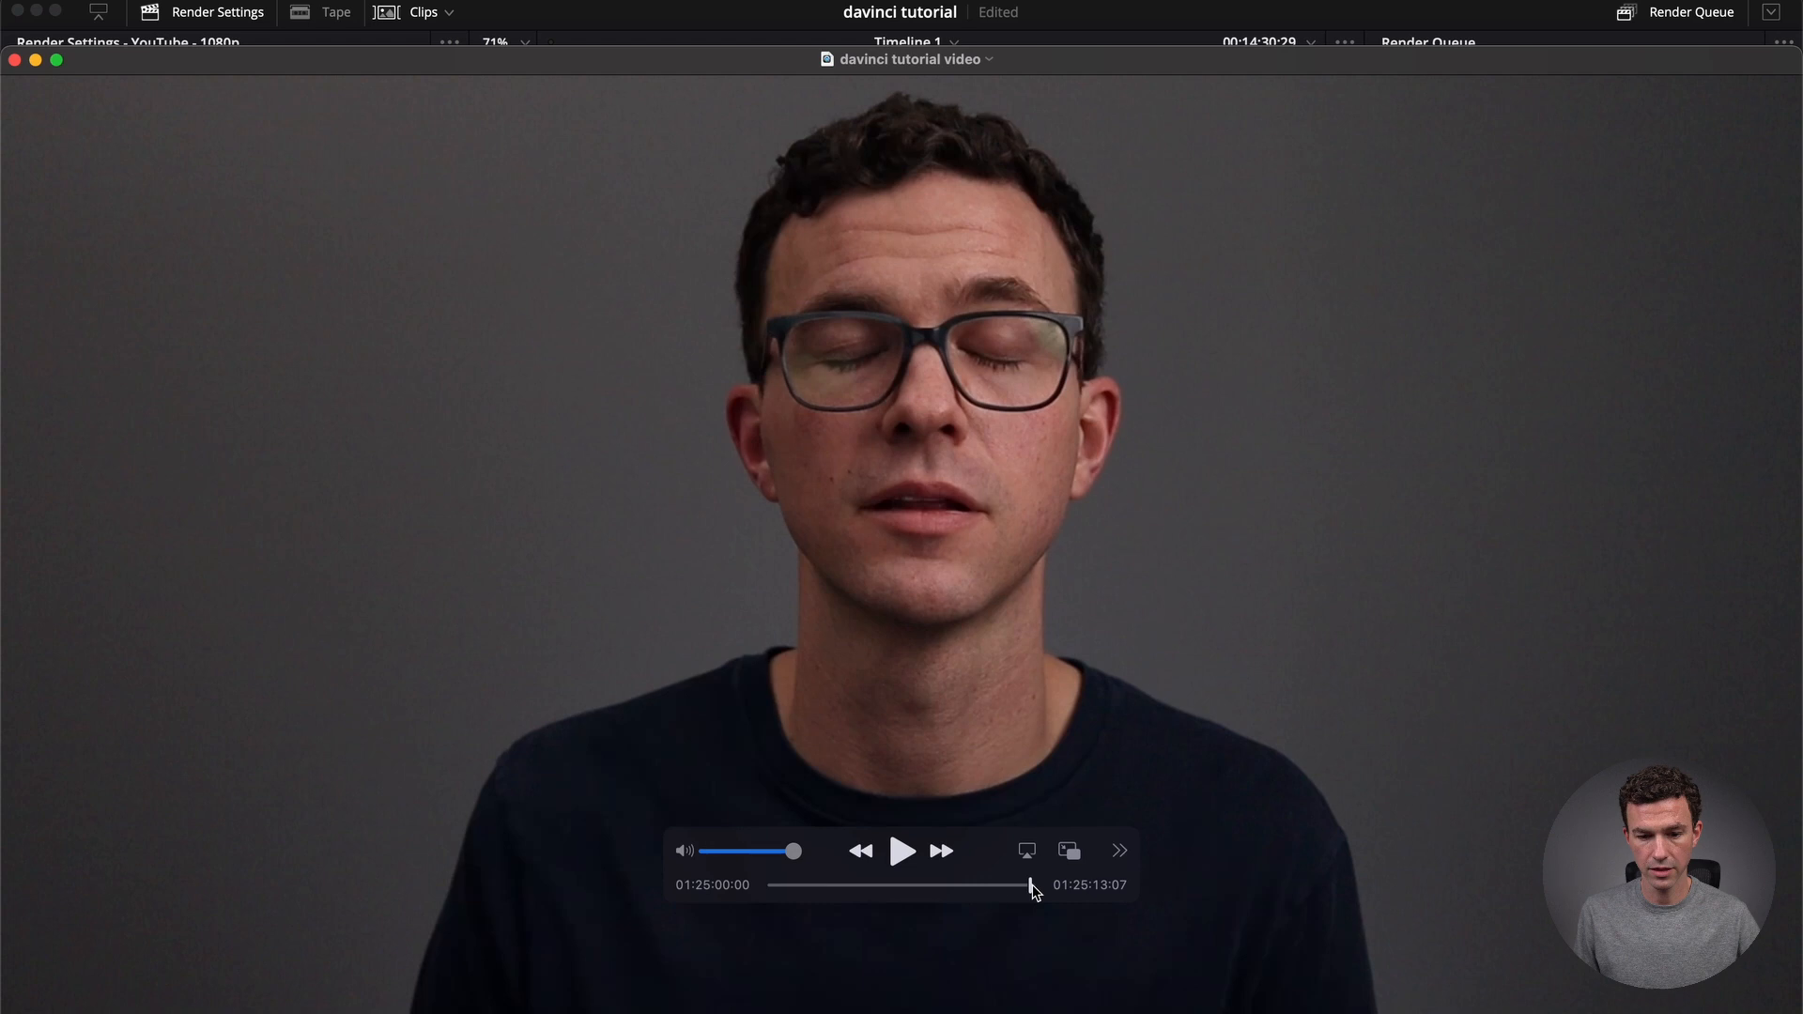
pyautogui.click(812, 885)
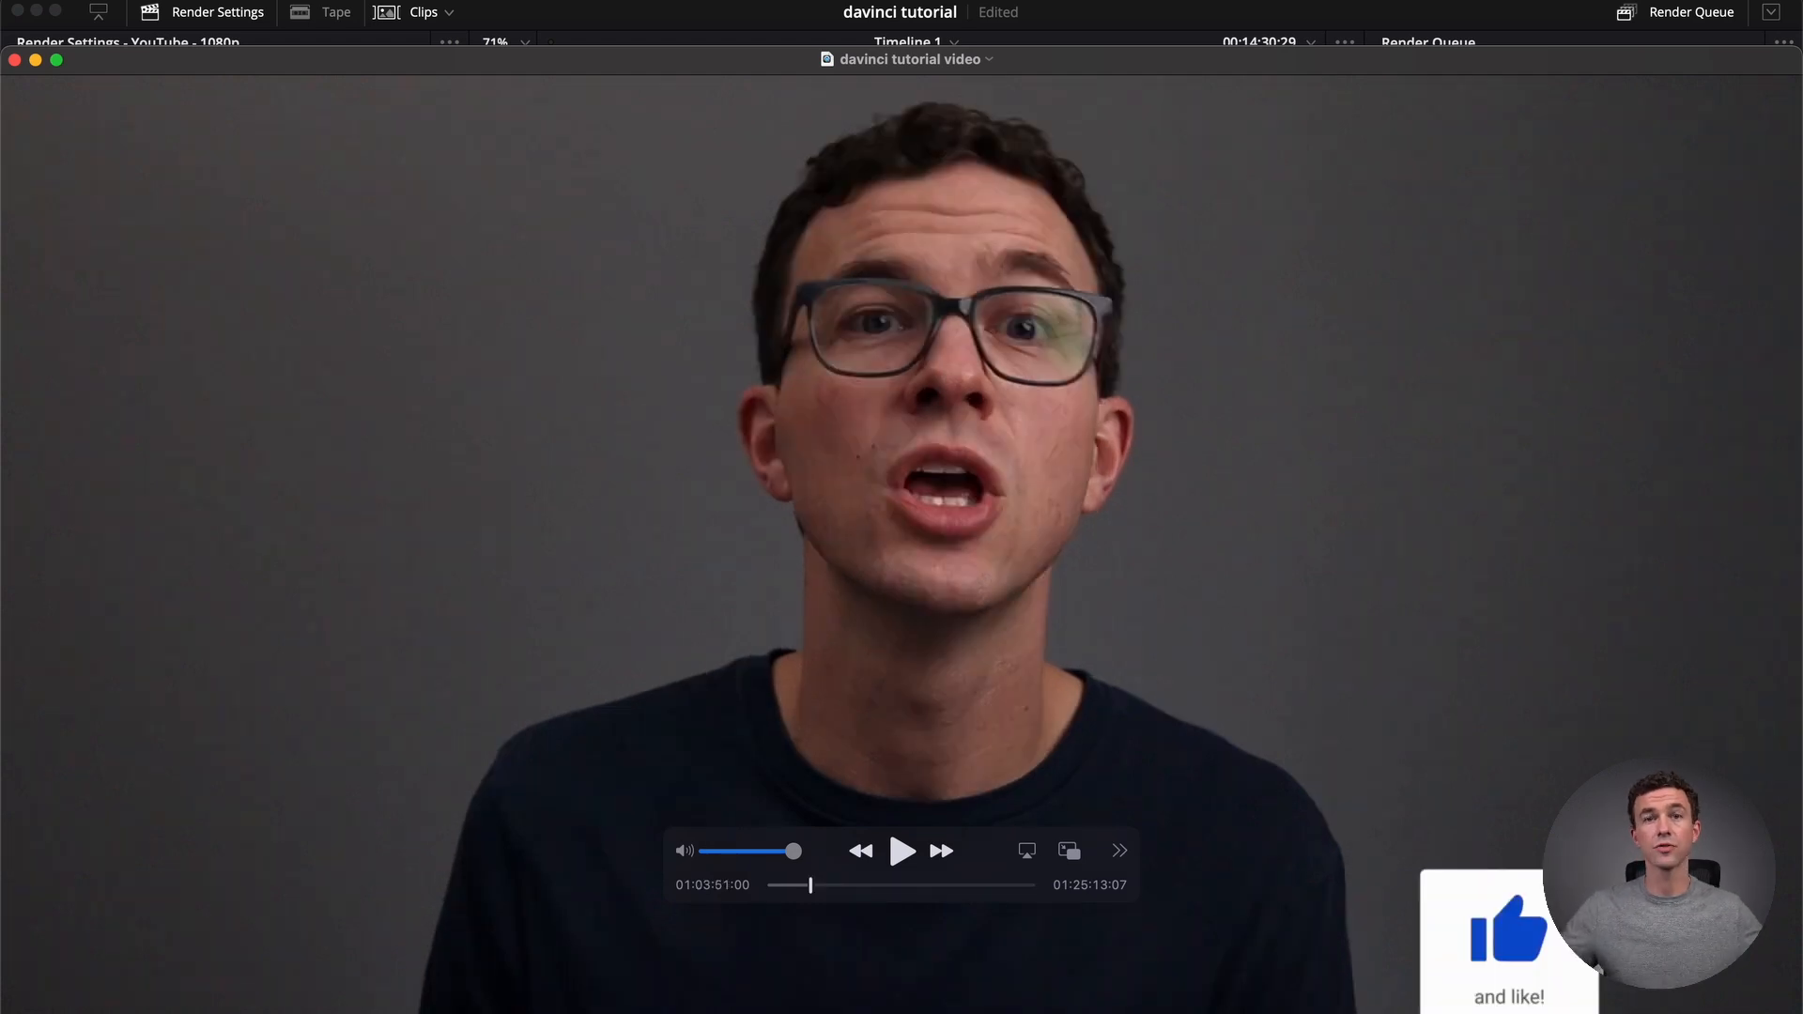